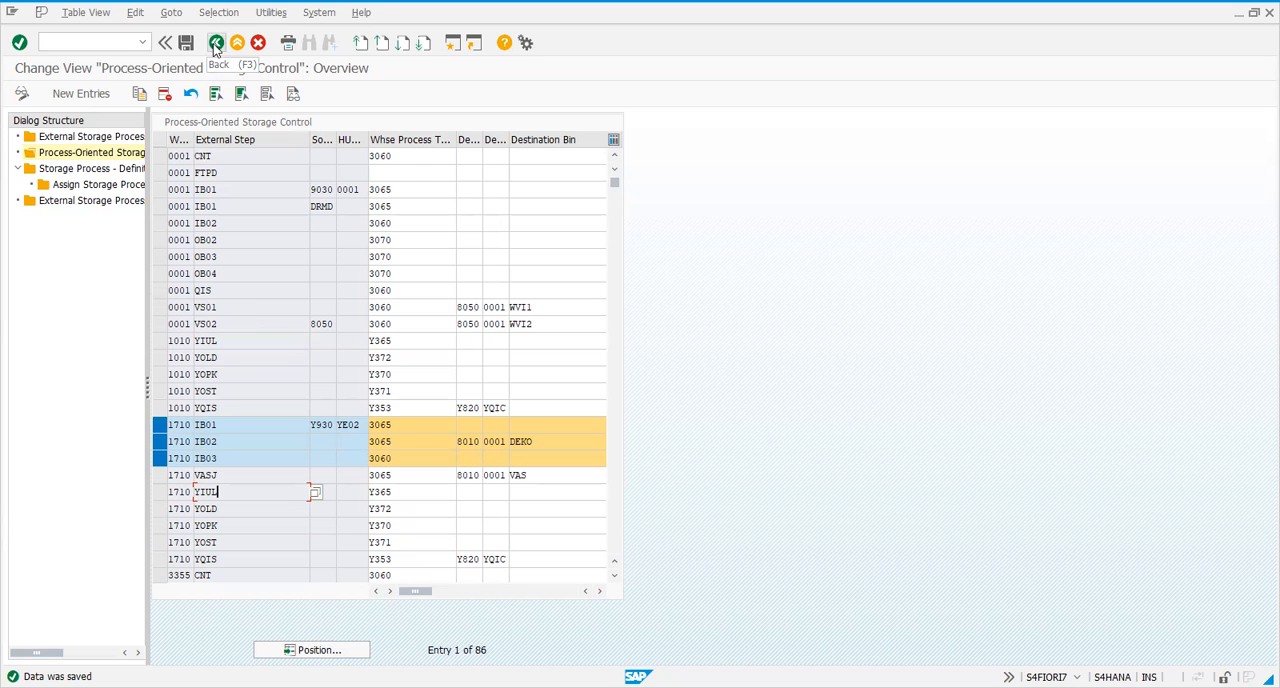
# Open the storage process definitions and select only process INB1 of warehouse 1710
pyautogui.click(215, 43)
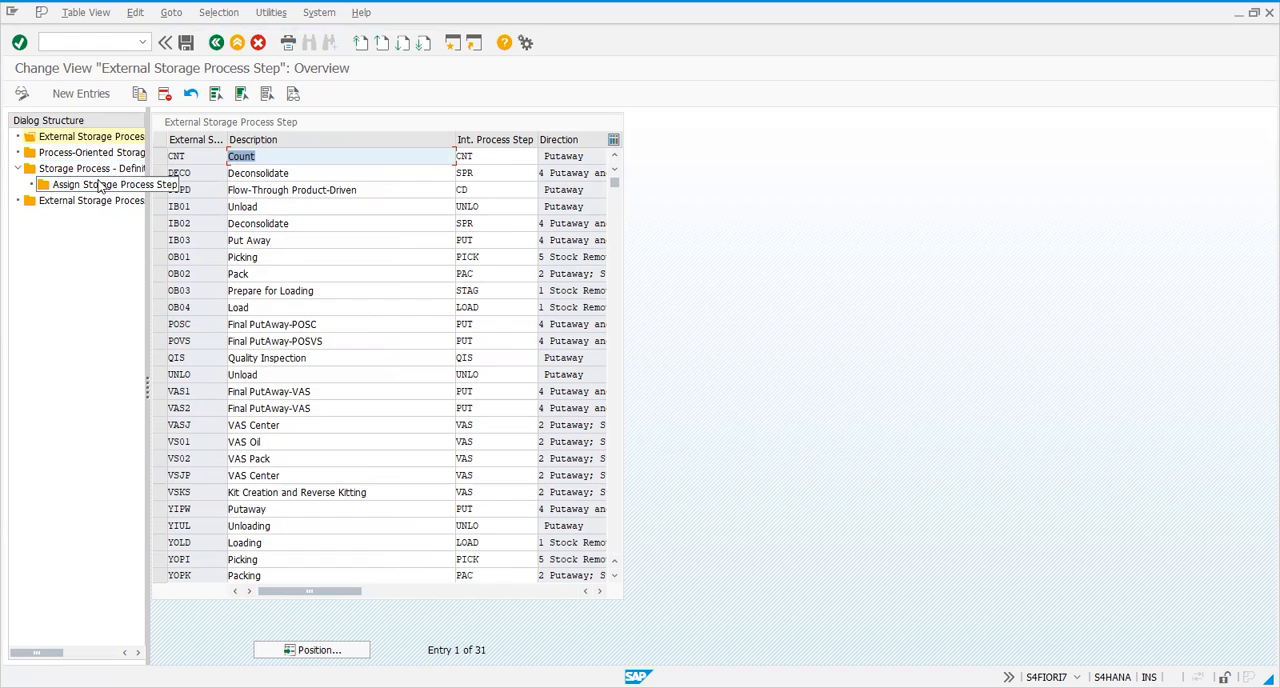
pyautogui.doubleClick(97, 174)
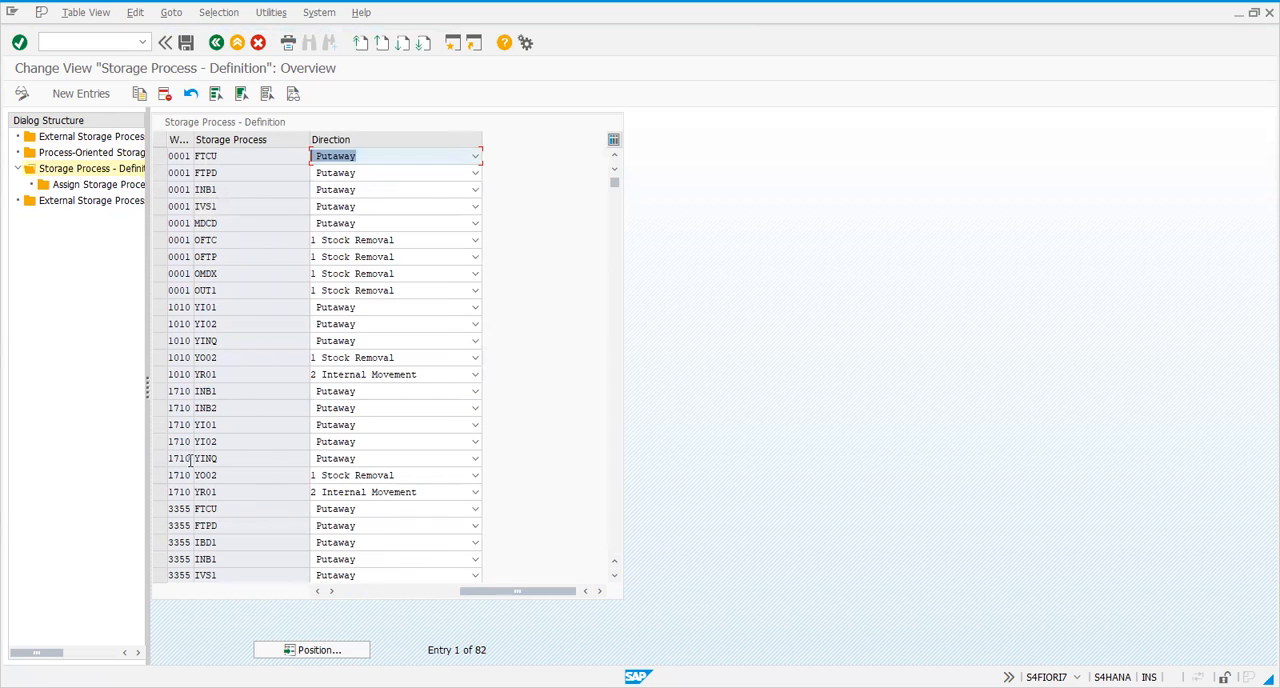
pyautogui.click(160, 392)
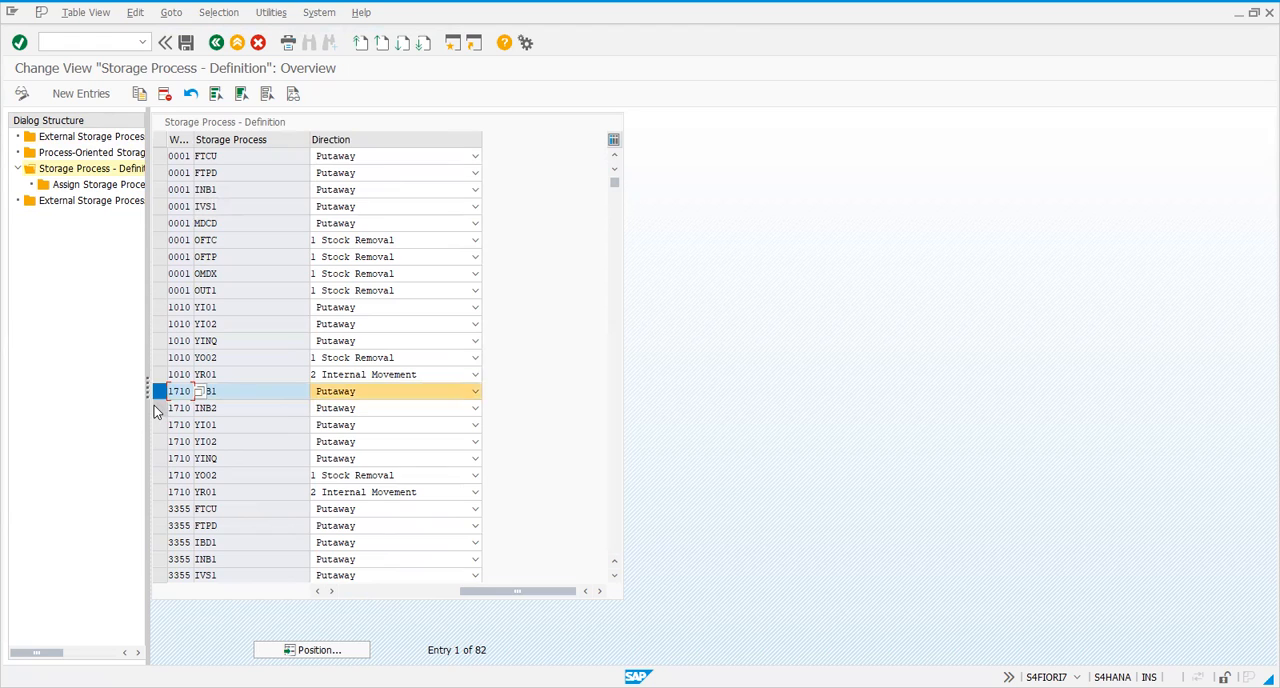
pyautogui.click(157, 408)
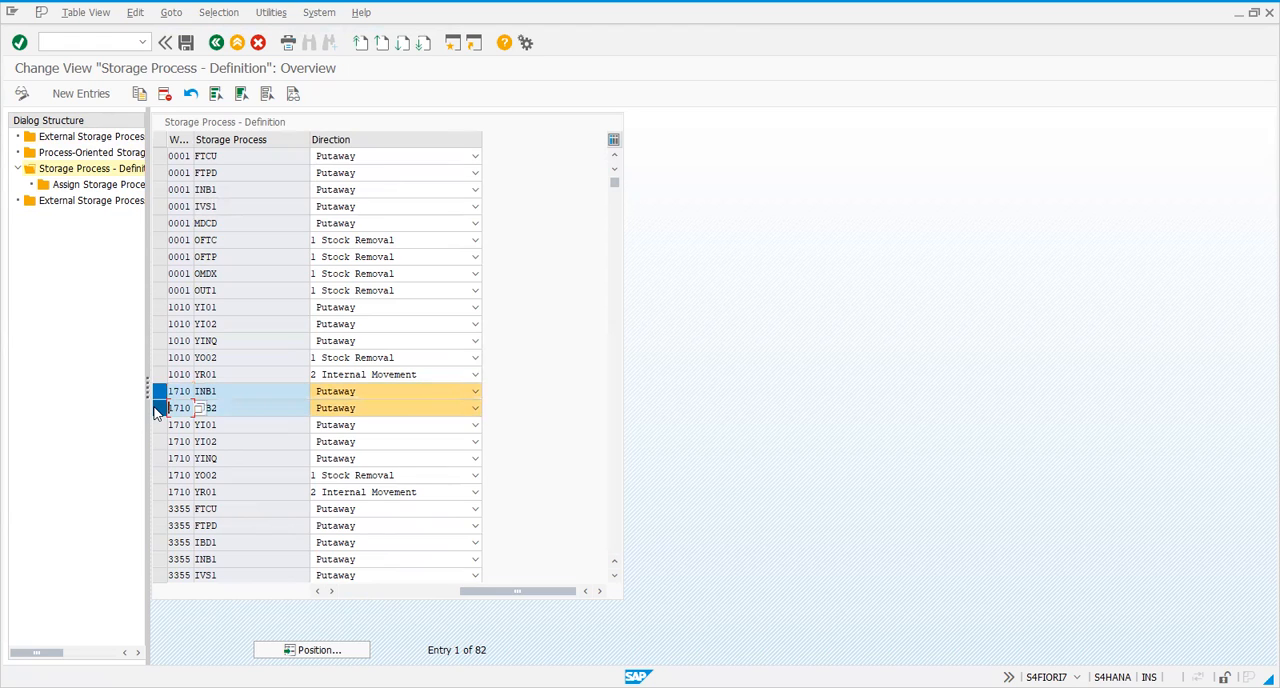
pyautogui.click(231, 397)
pyautogui.click(226, 404)
pyautogui.click(223, 393)
pyautogui.click(163, 410)
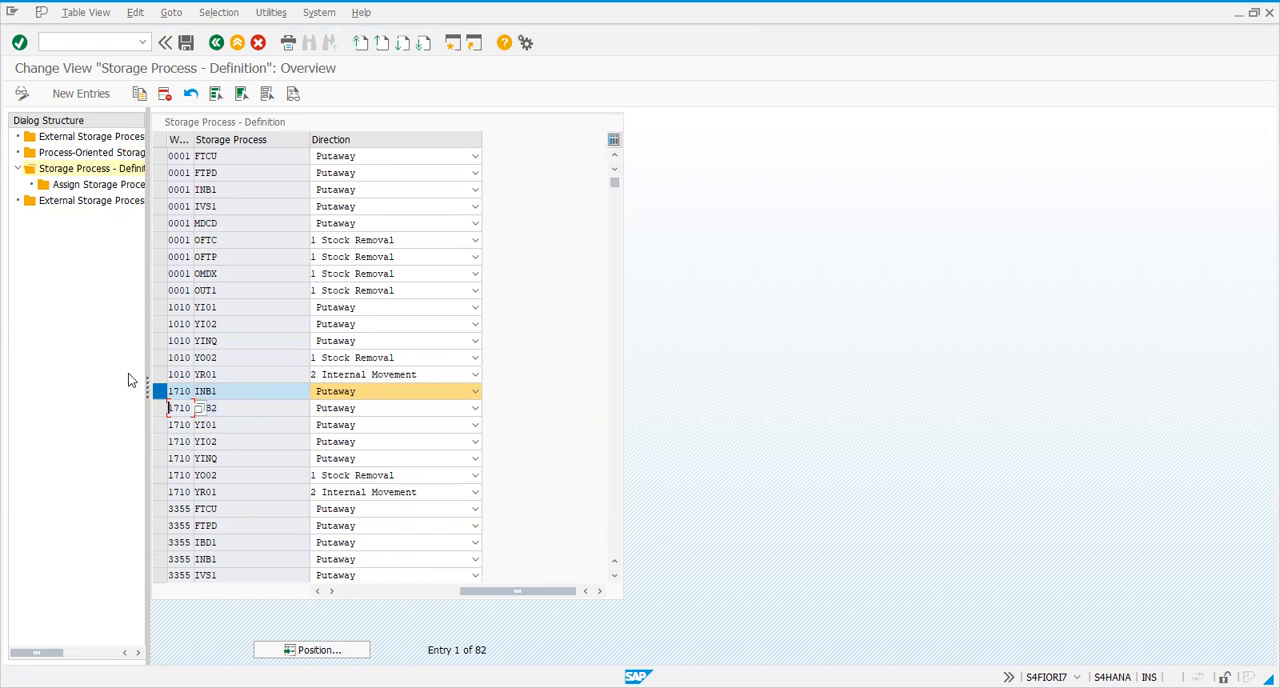
# Open the storage process steps assigned to INB1 and examine their sequence and durations
pyautogui.doubleClick(72, 186)
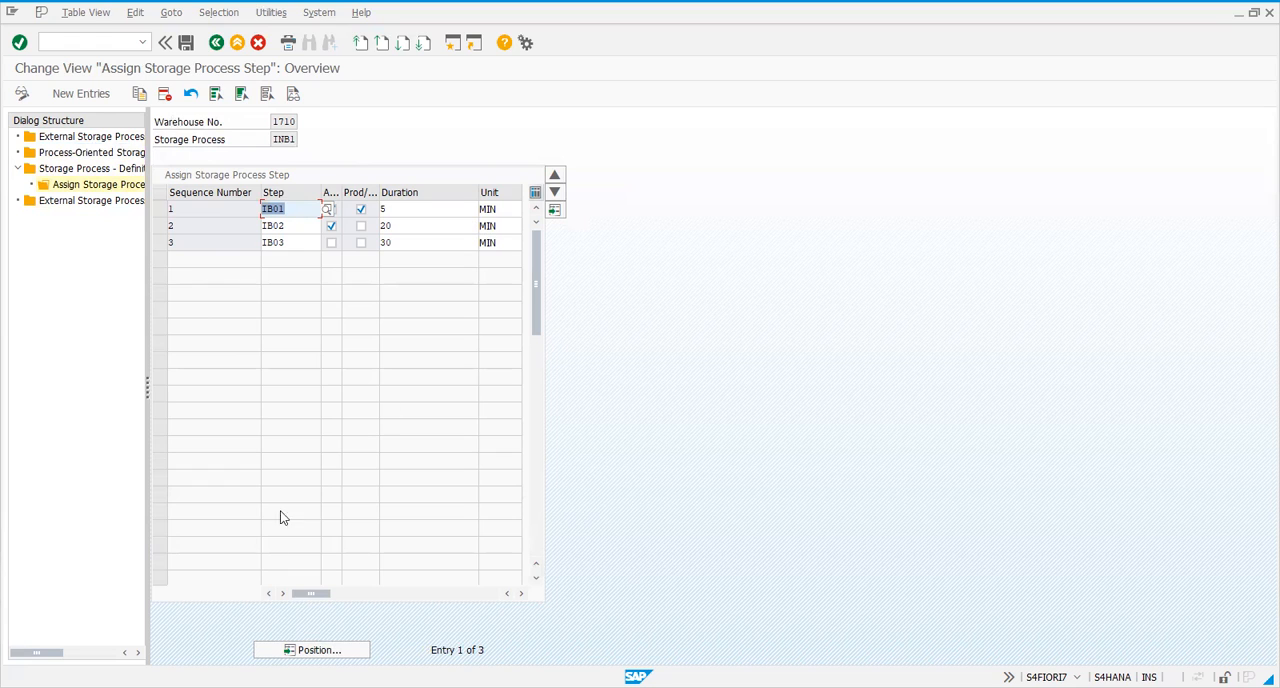
pyautogui.moveTo(310, 593)
pyautogui.mouseDown()
pyautogui.moveTo(430, 591)
pyautogui.moveTo(290, 591)
pyautogui.mouseUp()
pyautogui.click(283, 244)
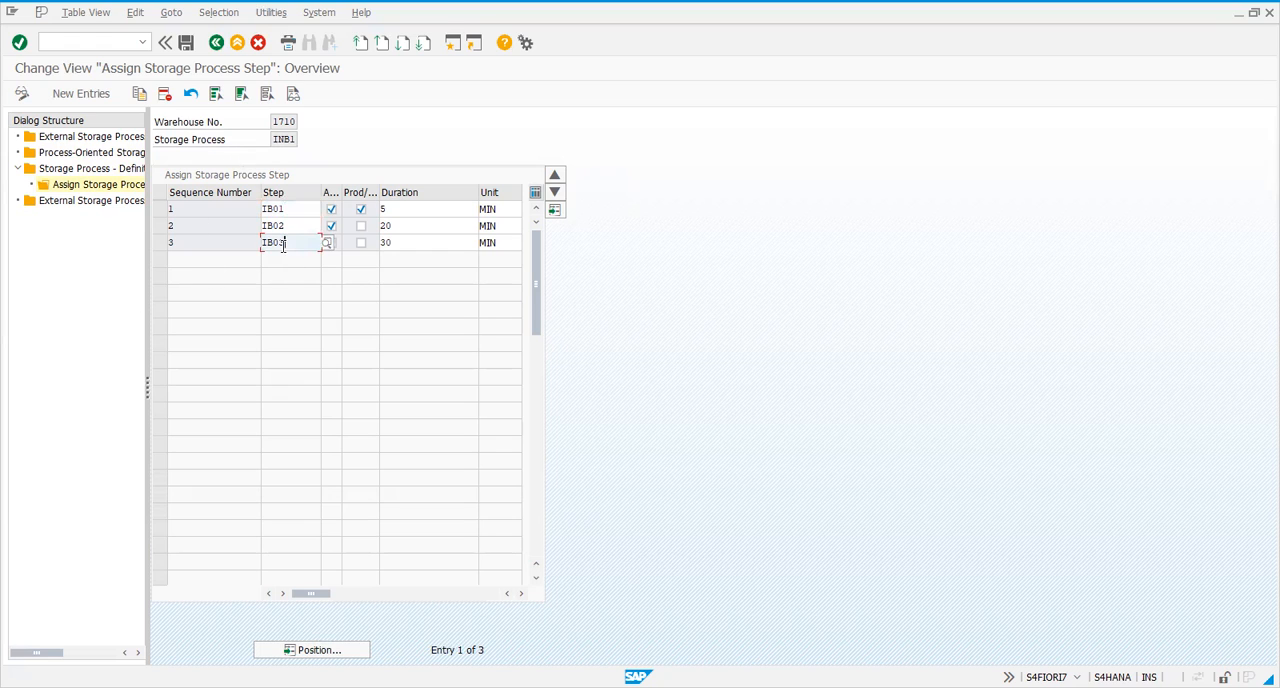
pyautogui.click(408, 242)
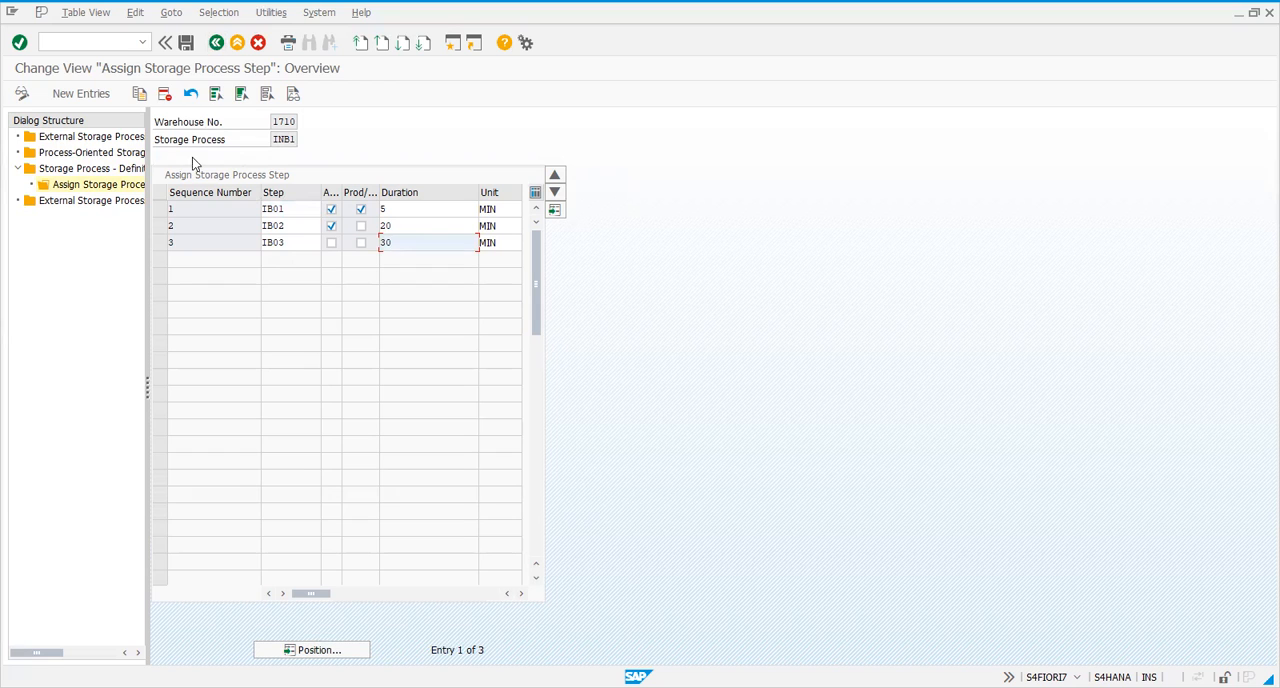
# Open the external storage process steps and examine the IB01 entry and its description
pyautogui.doubleClick(76, 156)
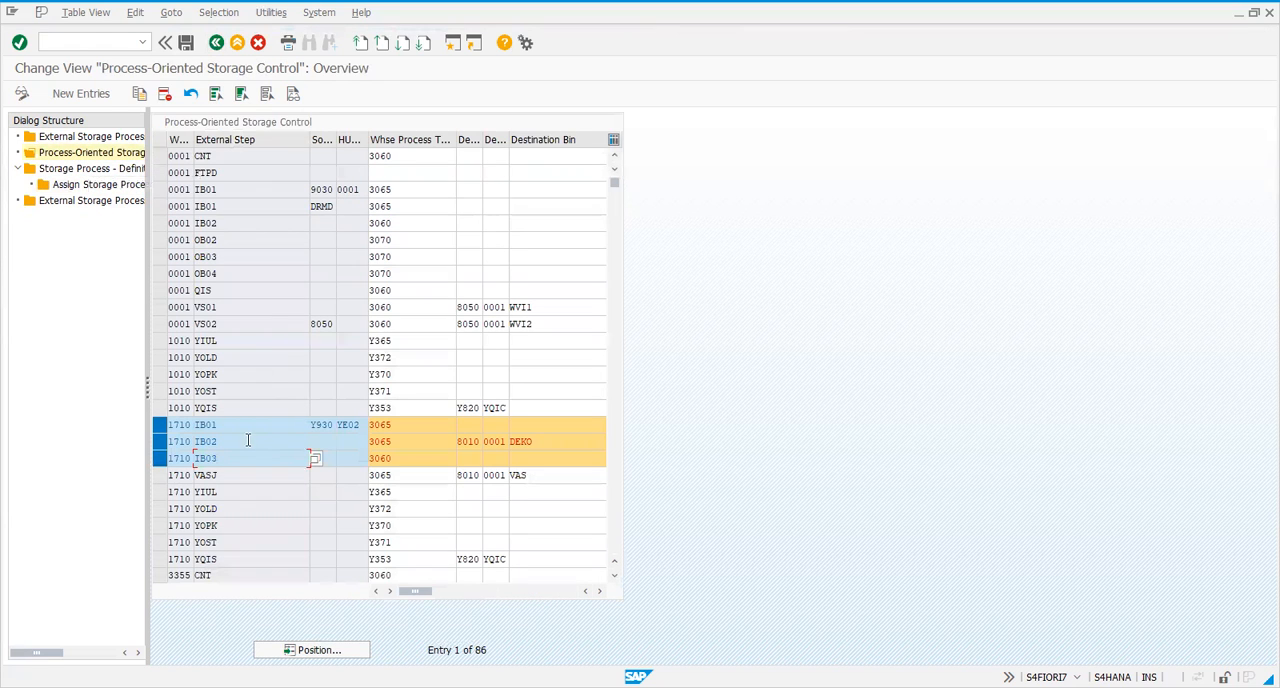
pyautogui.click(91, 140)
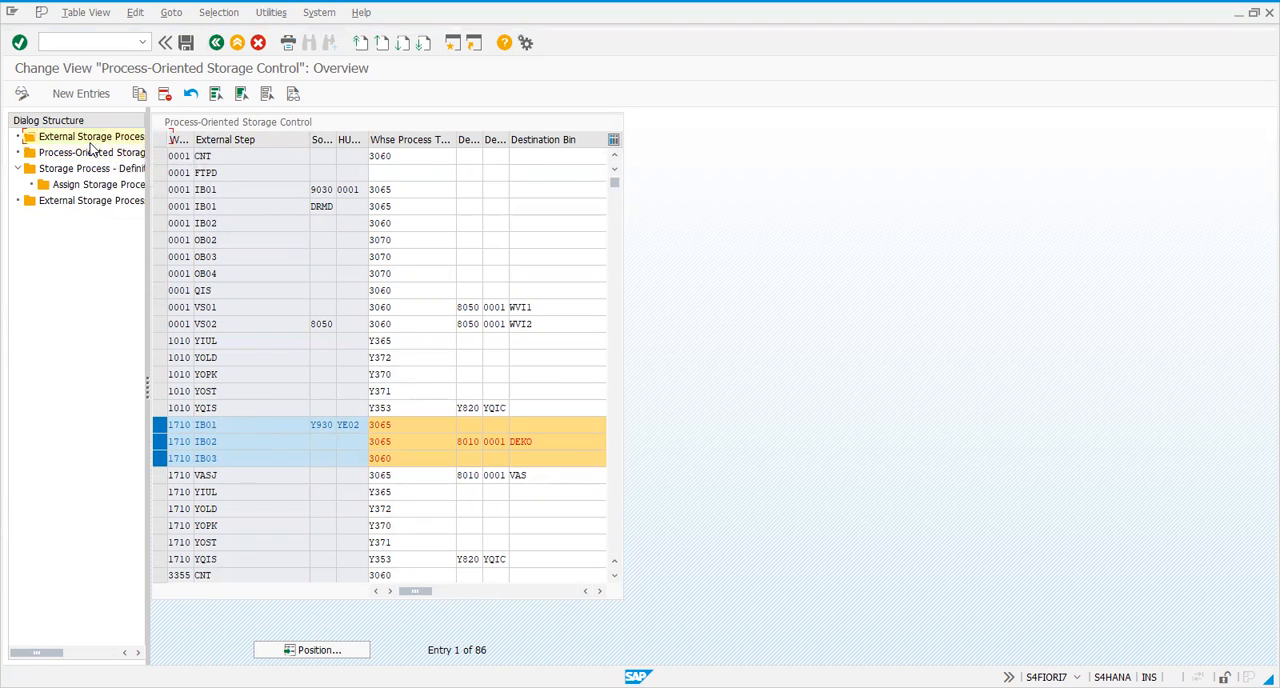
pyautogui.click(196, 210)
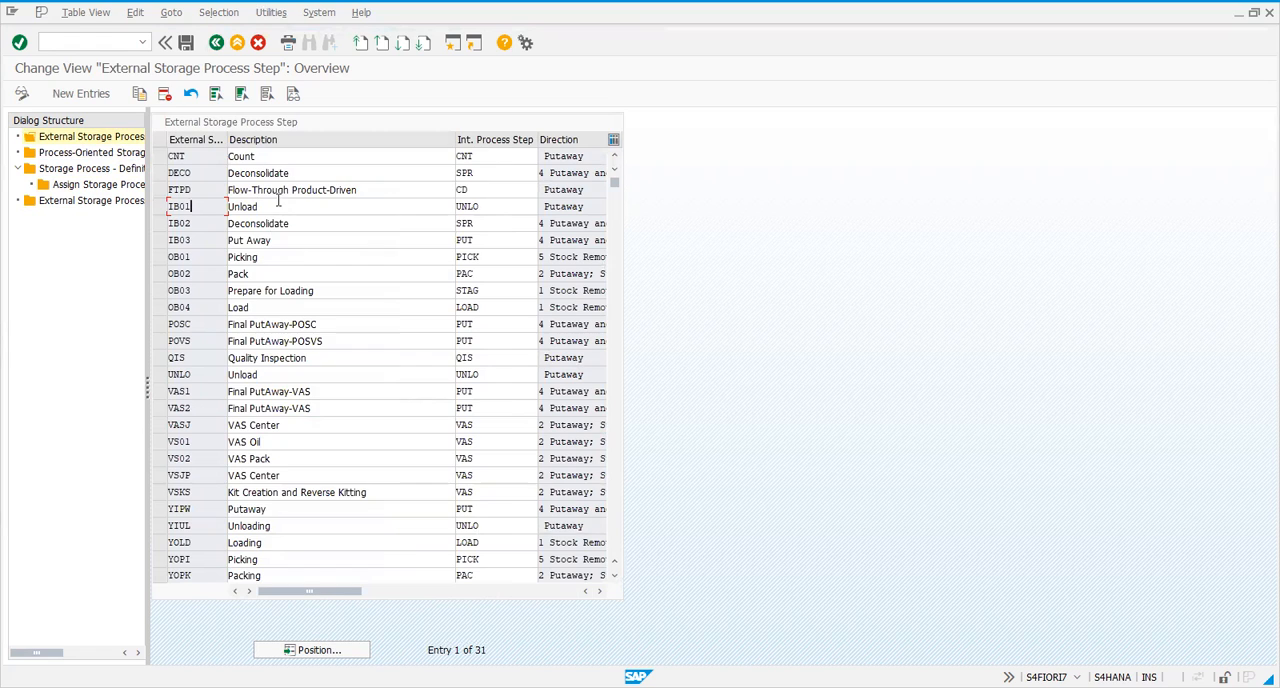
pyautogui.click(439, 209)
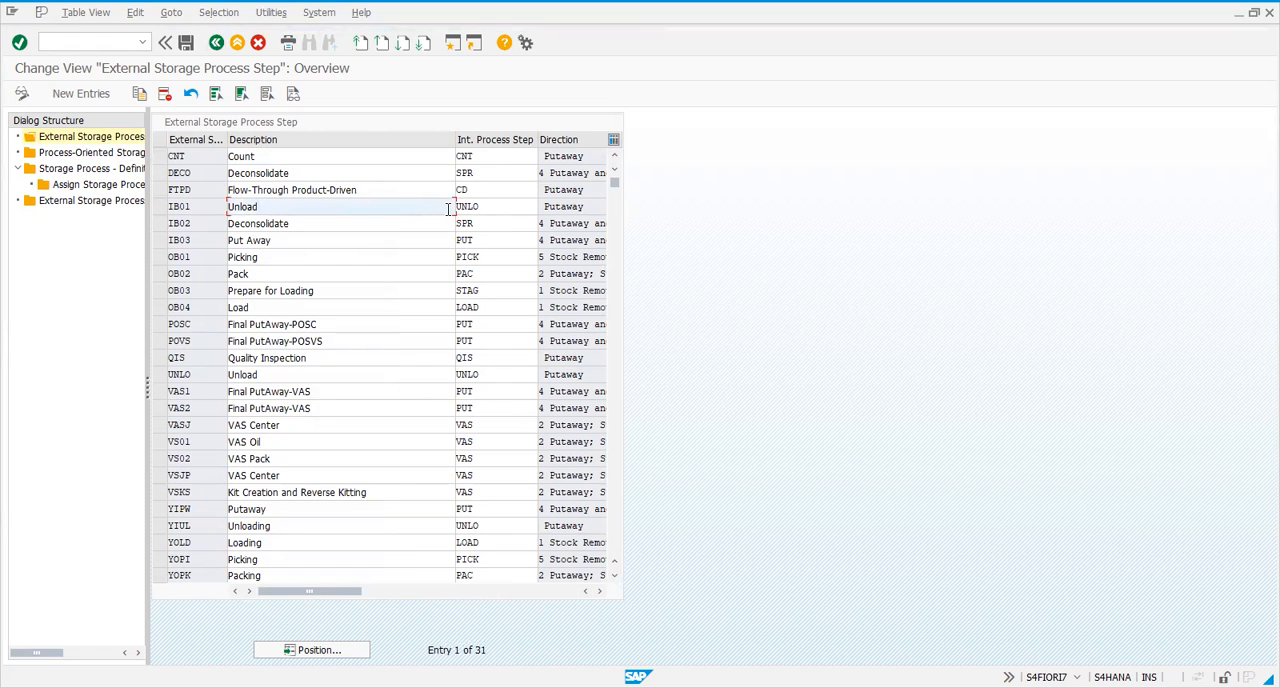
pyautogui.click(204, 208)
pyautogui.click(266, 209)
pyautogui.click(210, 221)
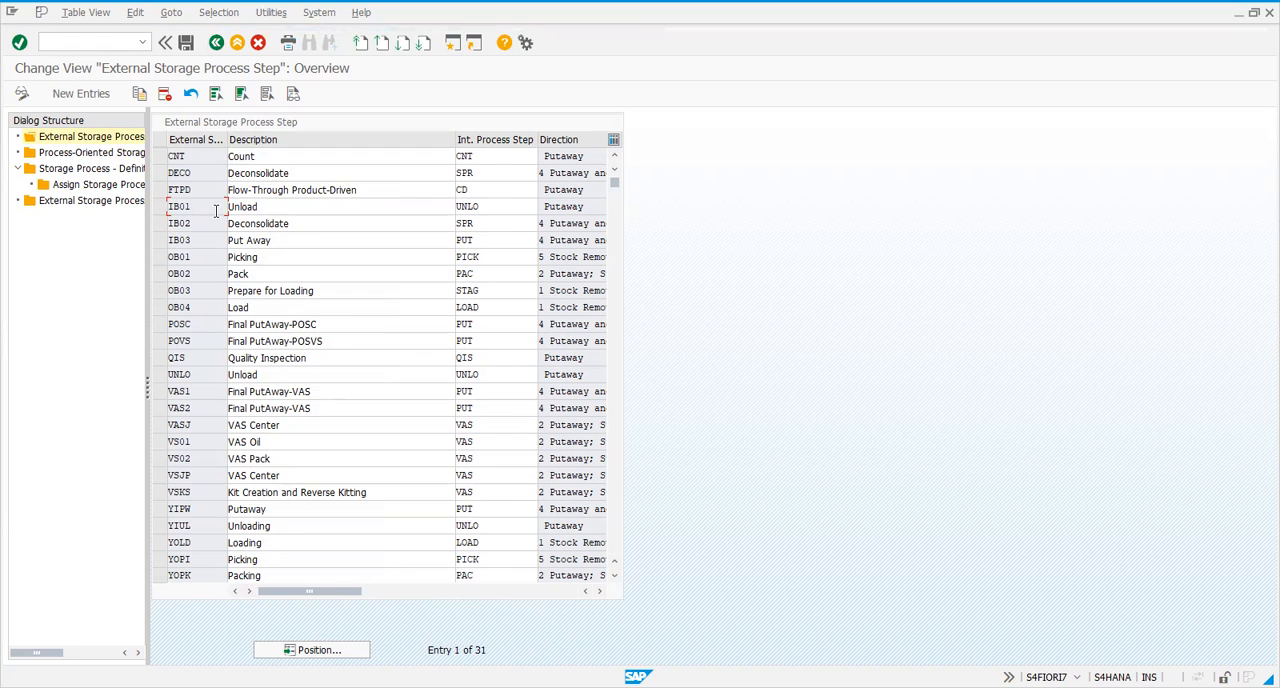
# Look up the available internal process steps for IB01, highlight Unload, and close the list without applying a choice
pyautogui.click(510, 205)
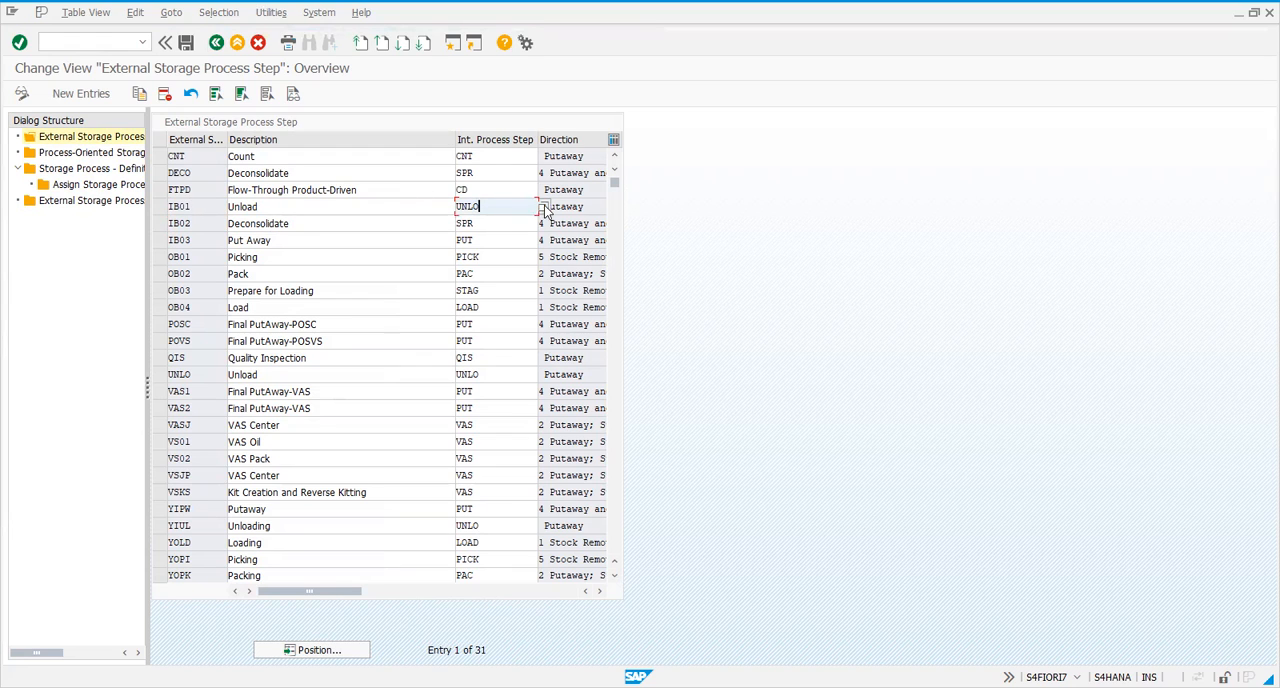
pyautogui.click(544, 209)
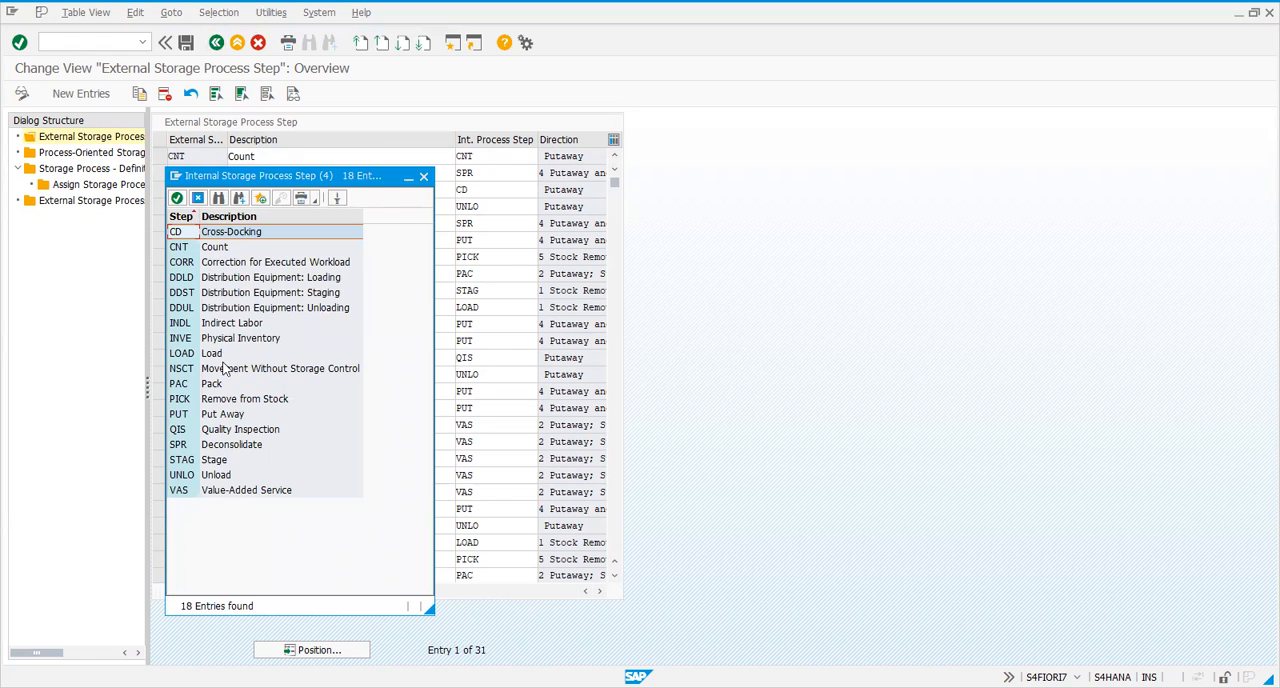
pyautogui.click(216, 474)
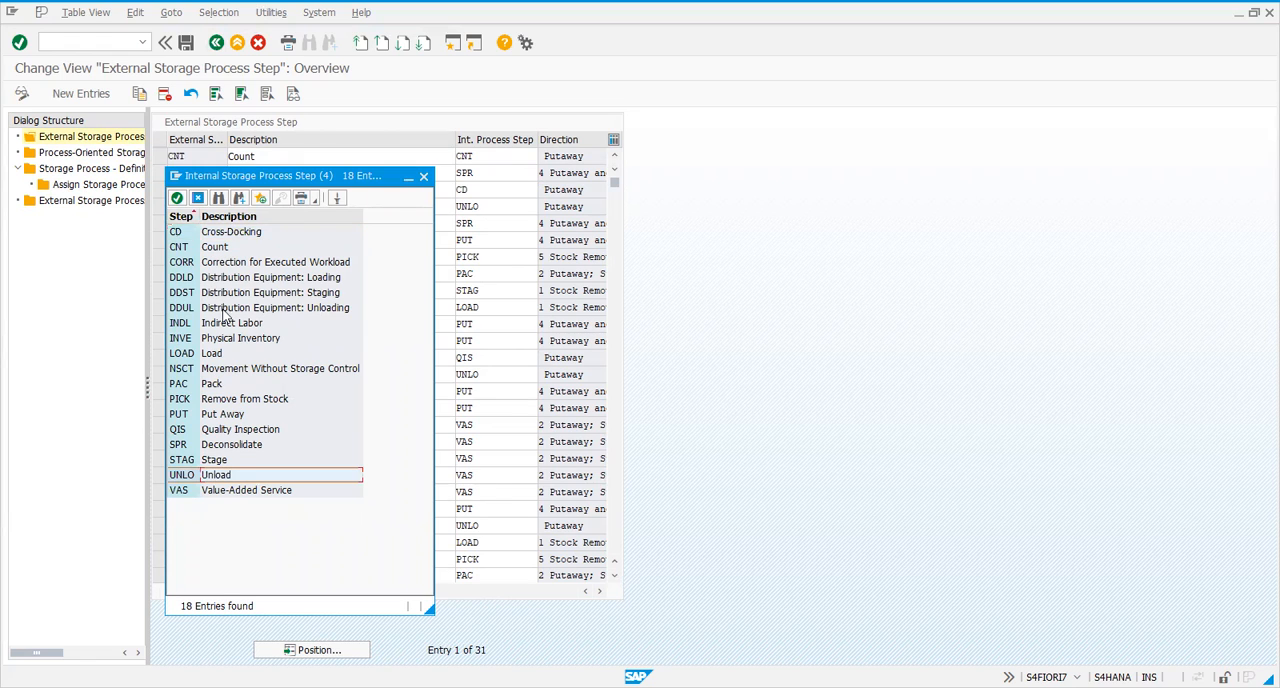
pyautogui.click(199, 198)
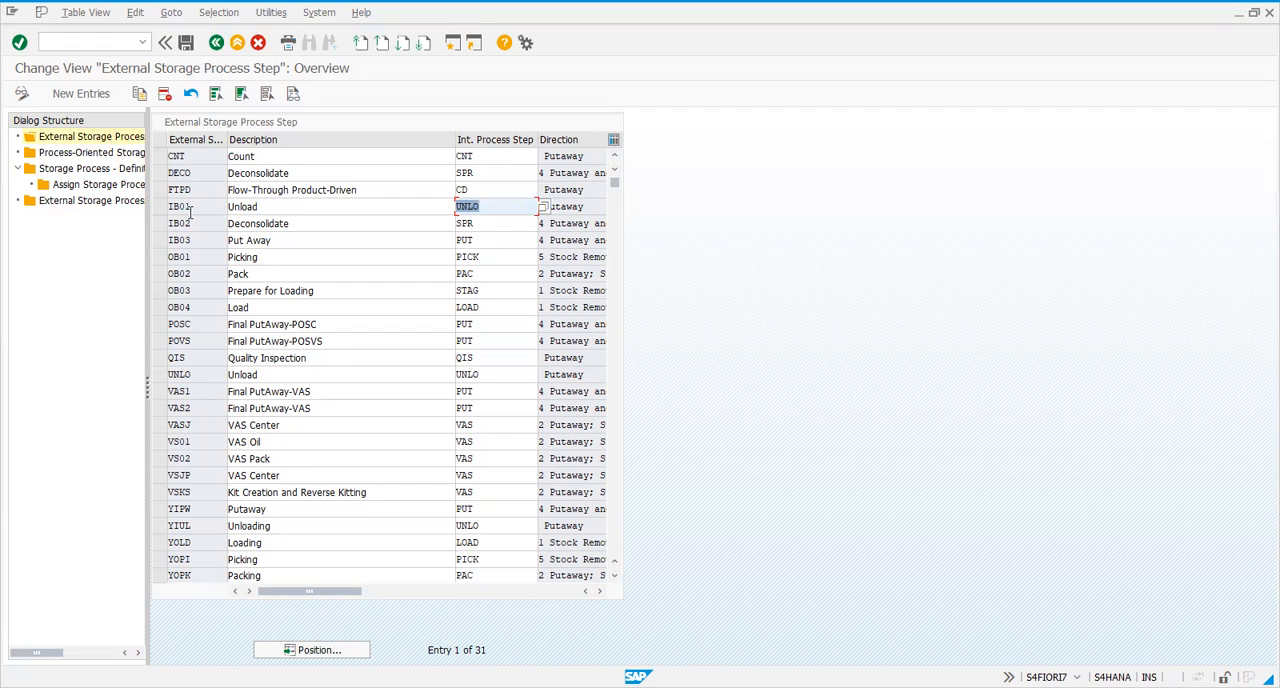
# Select the external storage process steps IB01, IB02 and IB03
pyautogui.click(189, 207)
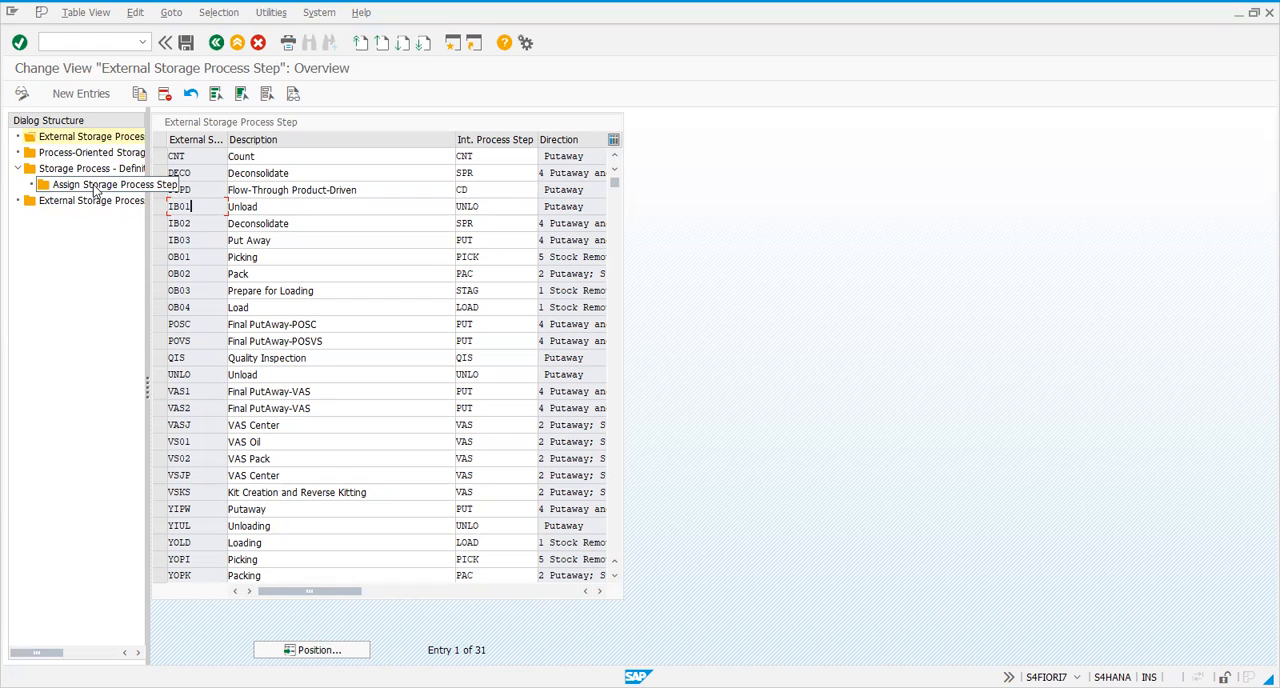
pyautogui.click(159, 206)
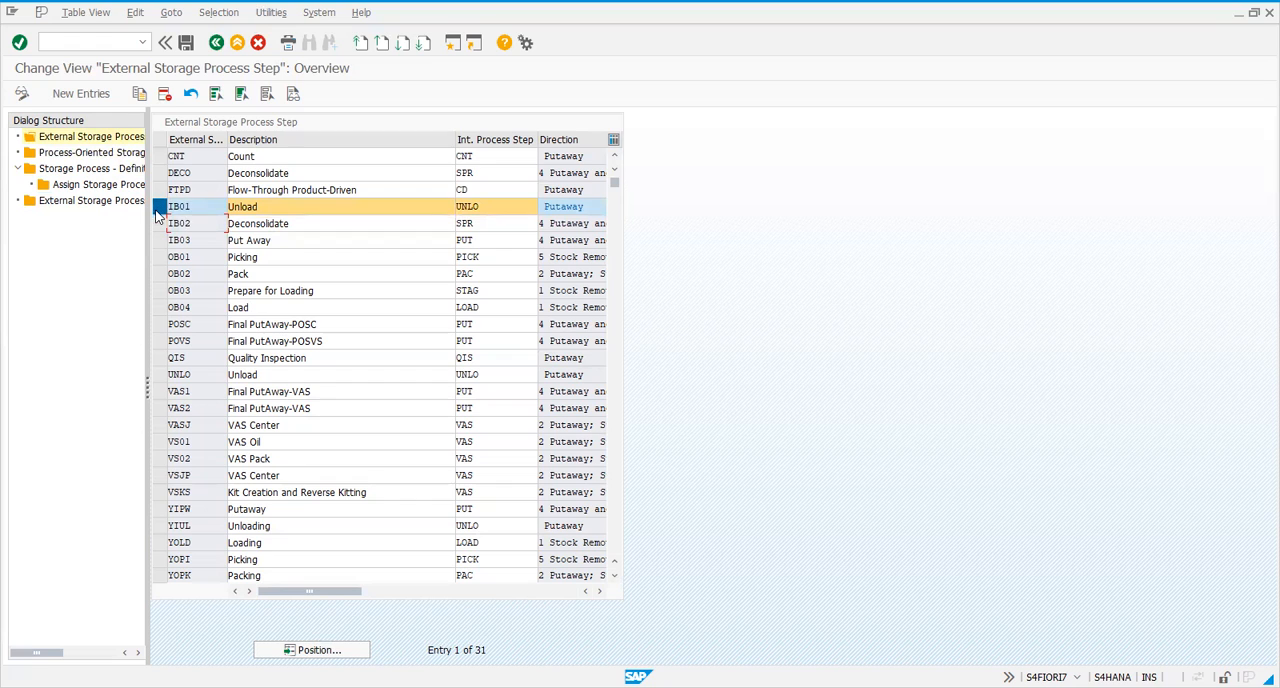
pyautogui.click(162, 226)
pyautogui.click(160, 240)
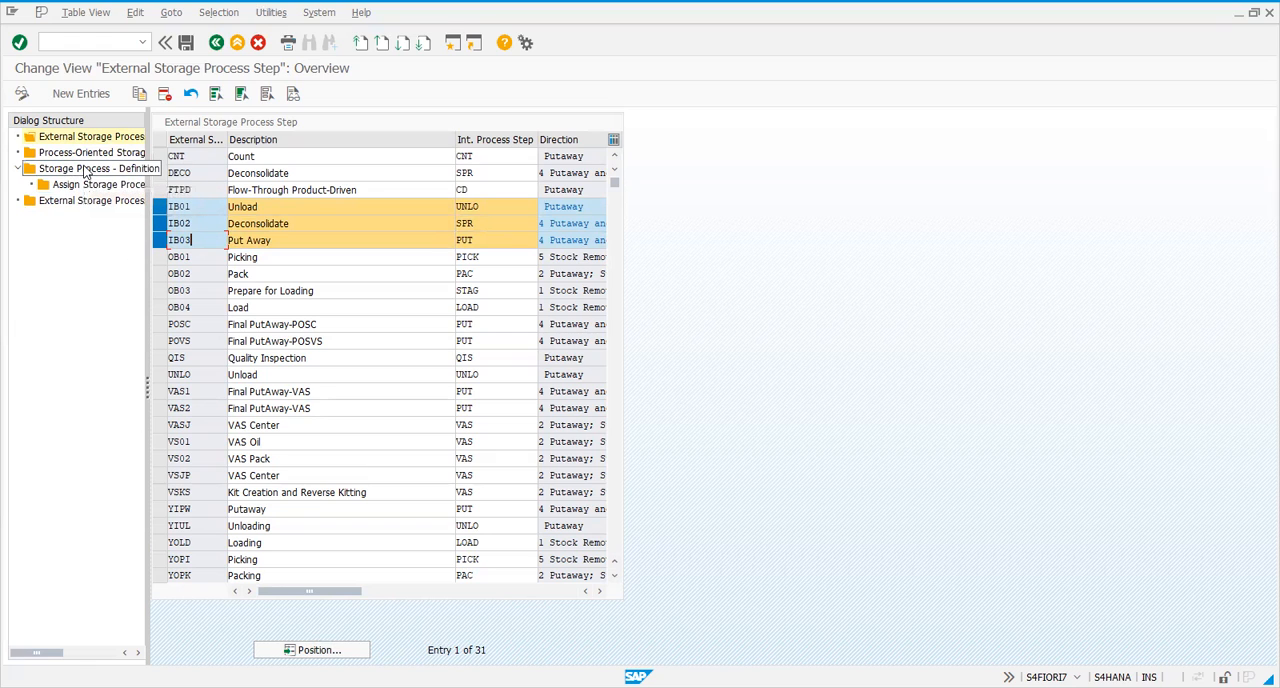
pyautogui.click(178, 224)
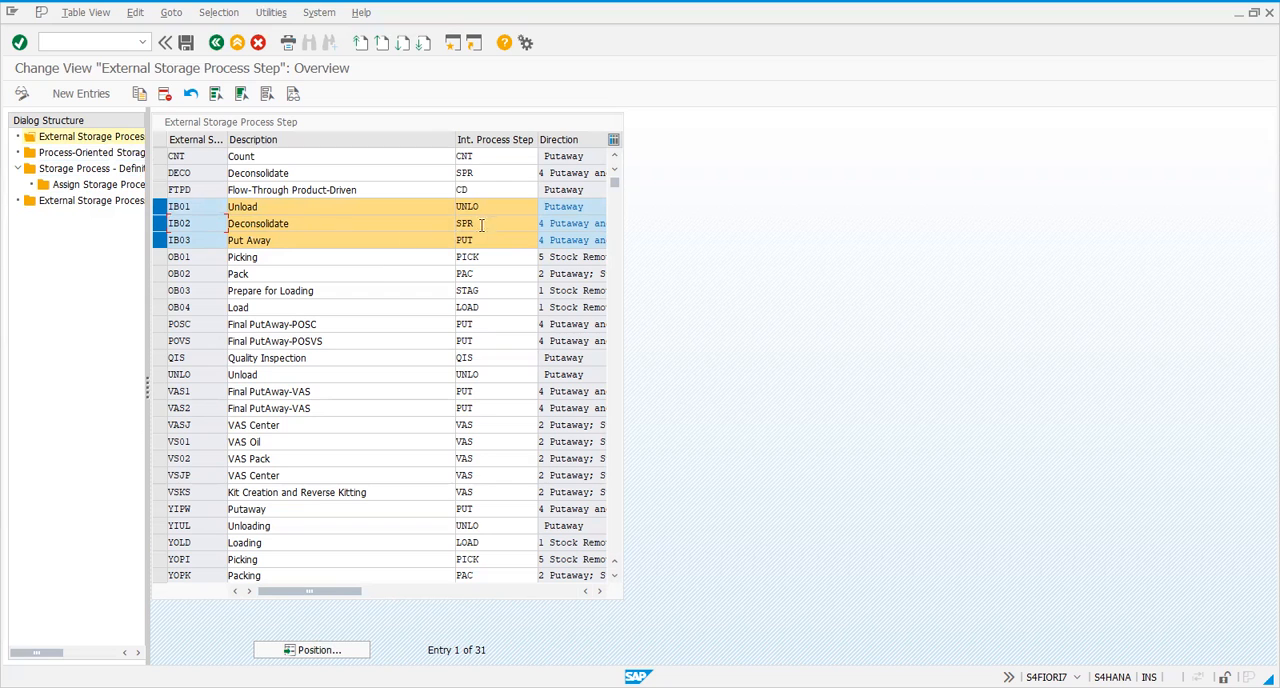
# Review the direction options available for external step IB01 without changing the setting
pyautogui.moveTo(301, 595); pyautogui.dragTo(510, 591)
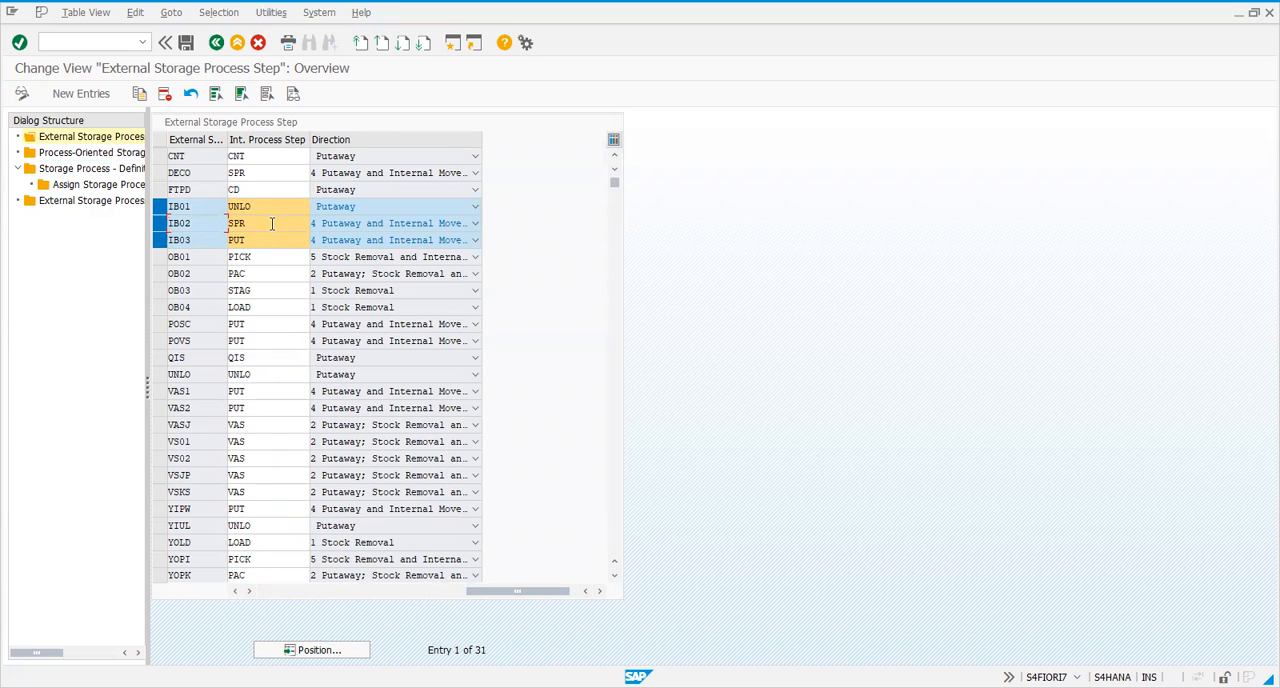
pyautogui.click(400, 208)
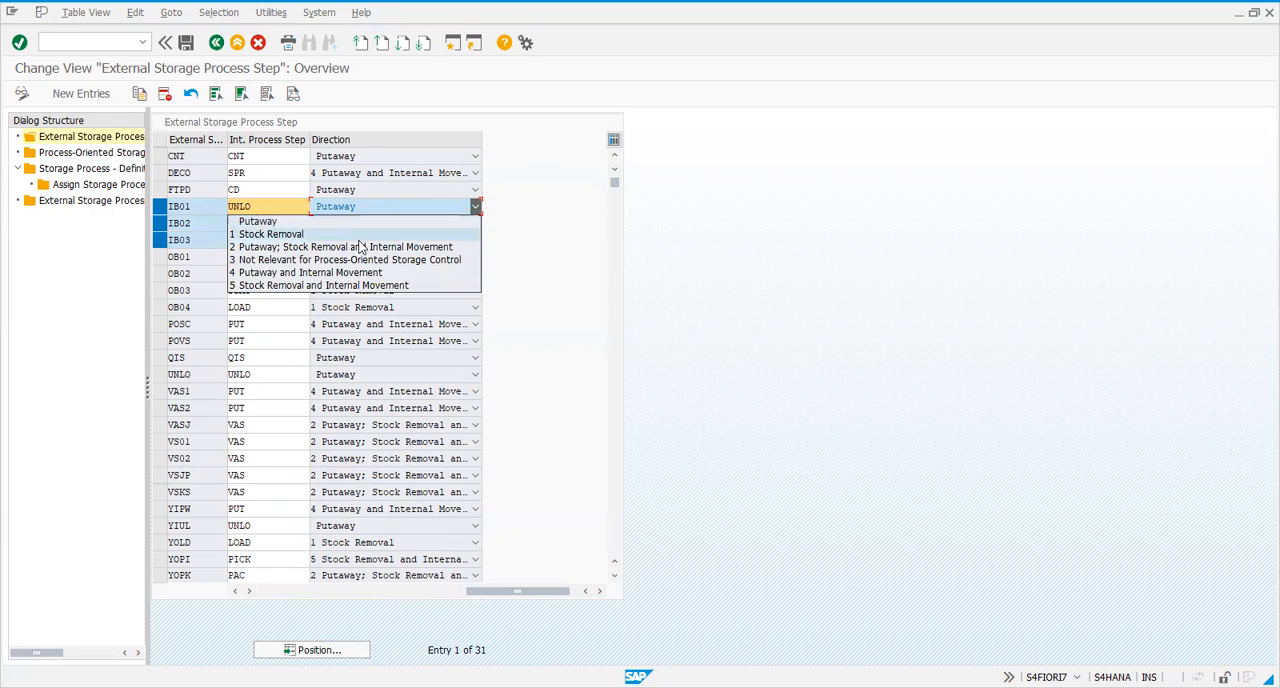
pyautogui.click(594, 337)
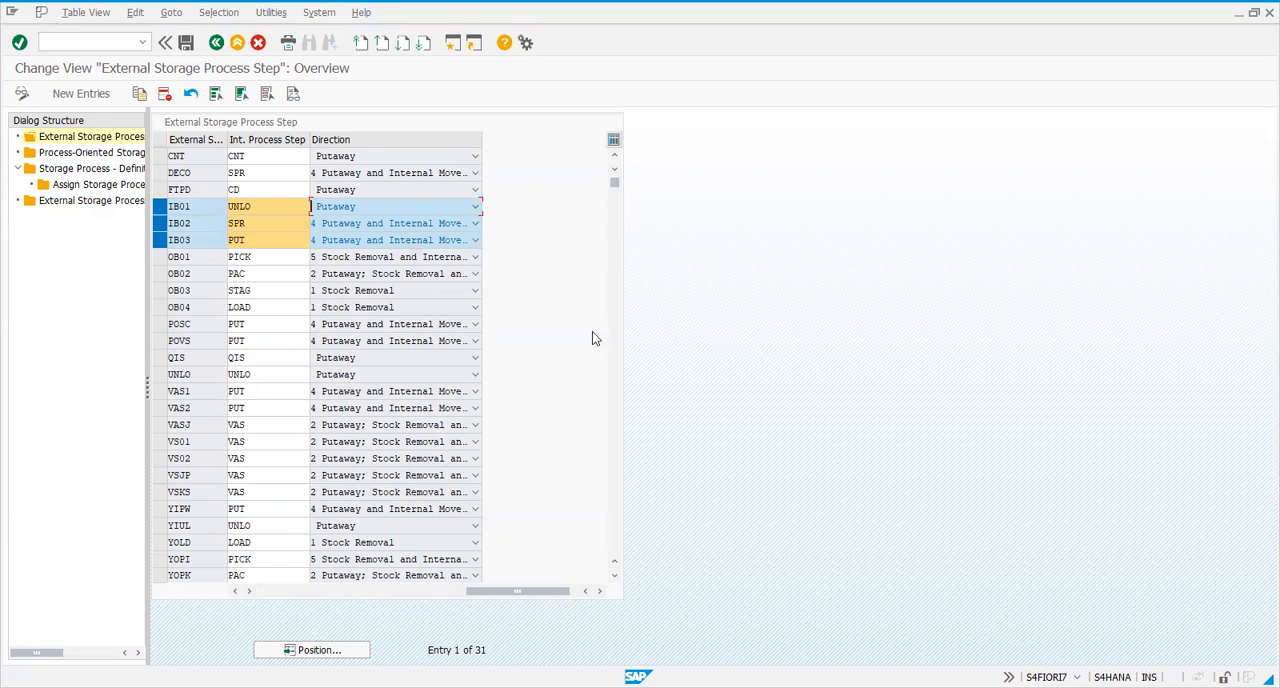
# Open the process-oriented storage control entries and examine external steps IB01, IB02 and IB03 for warehouse 1710
pyautogui.click(62, 154)
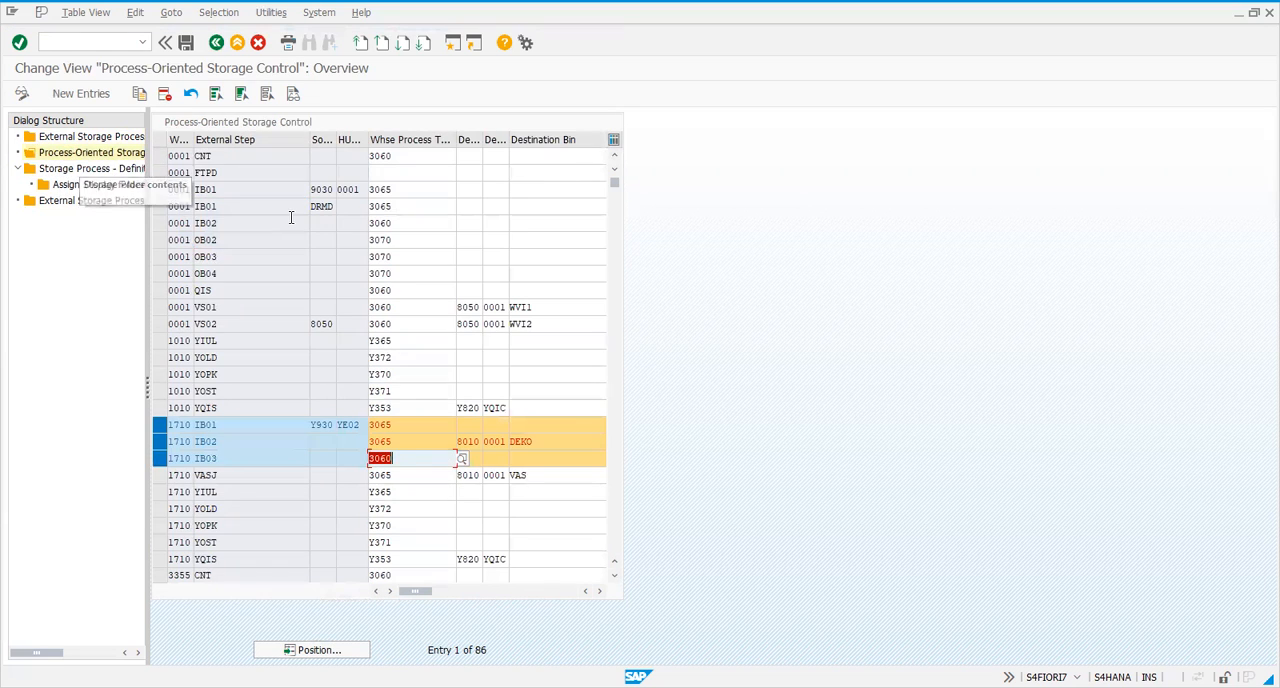
pyautogui.click(92, 136)
pyautogui.moveTo(310, 591); pyautogui.dragTo(276, 574)
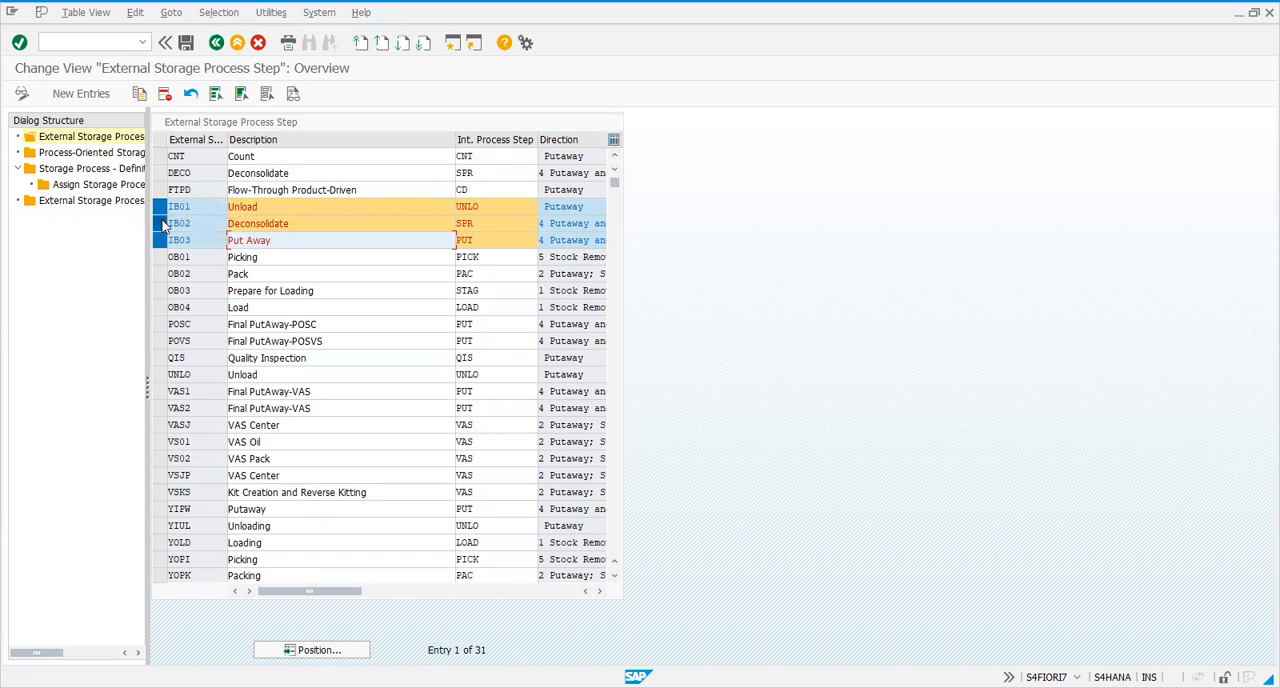
pyautogui.doubleClick(65, 158)
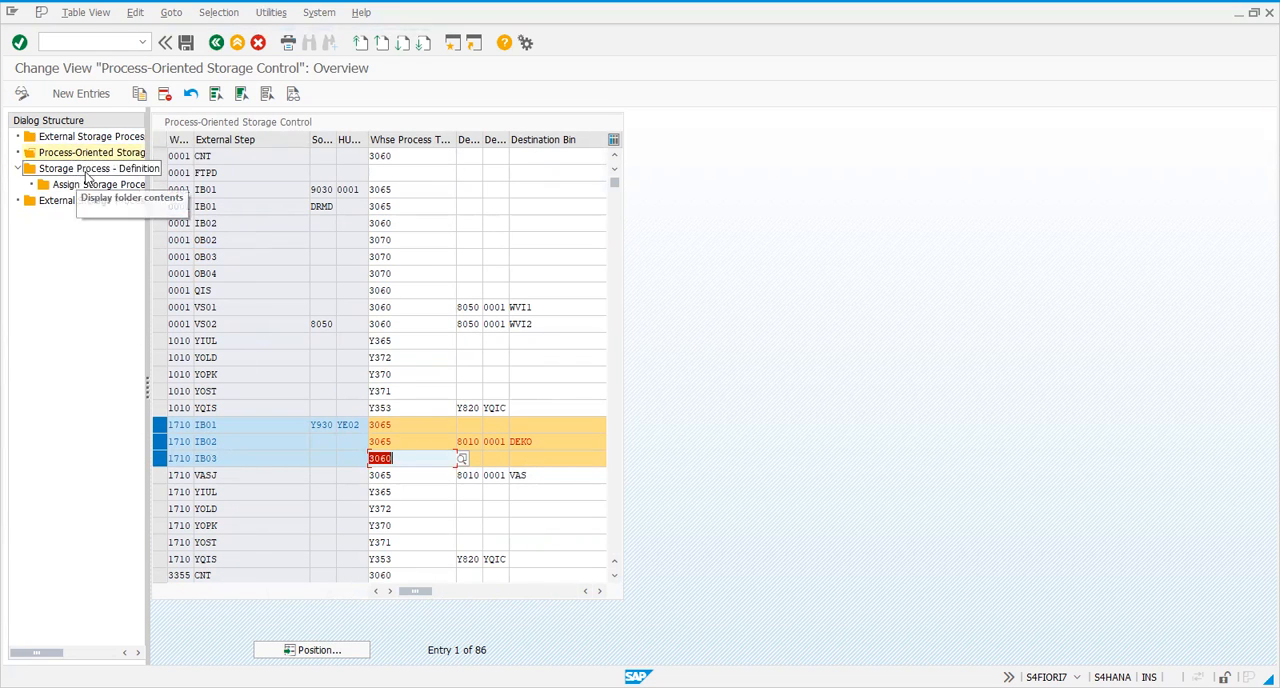
pyautogui.click(393, 458)
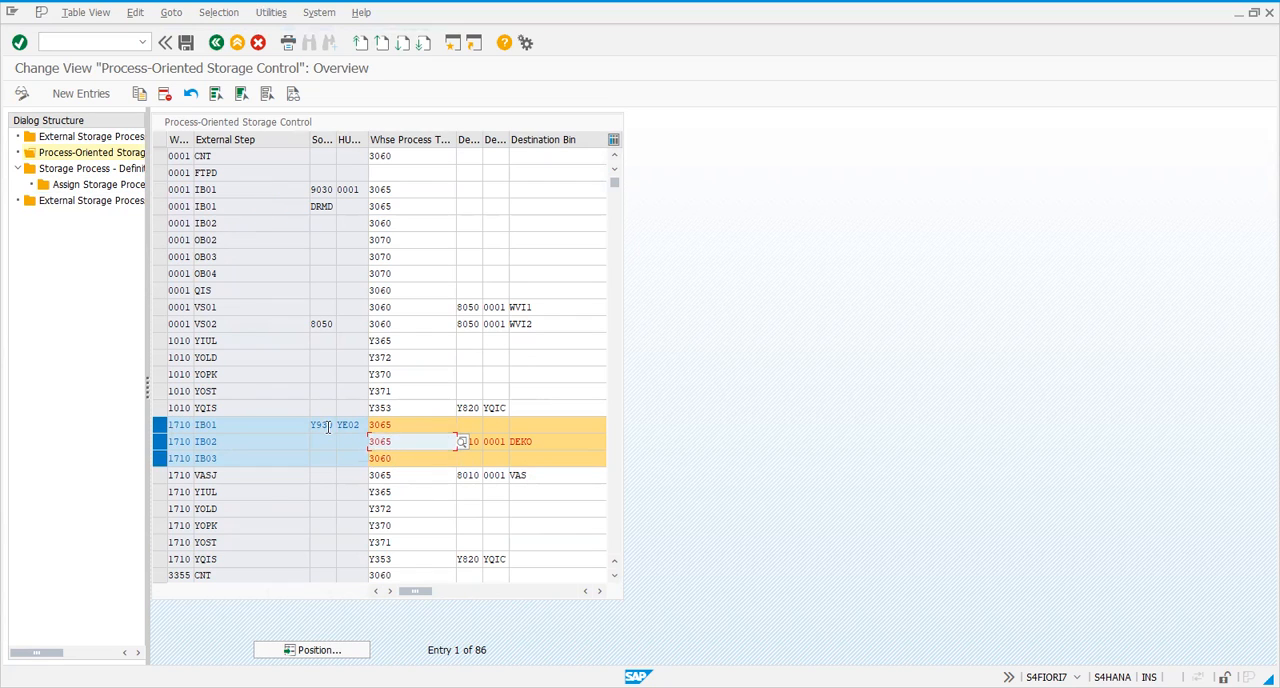
pyautogui.click(233, 391)
pyautogui.click(212, 425)
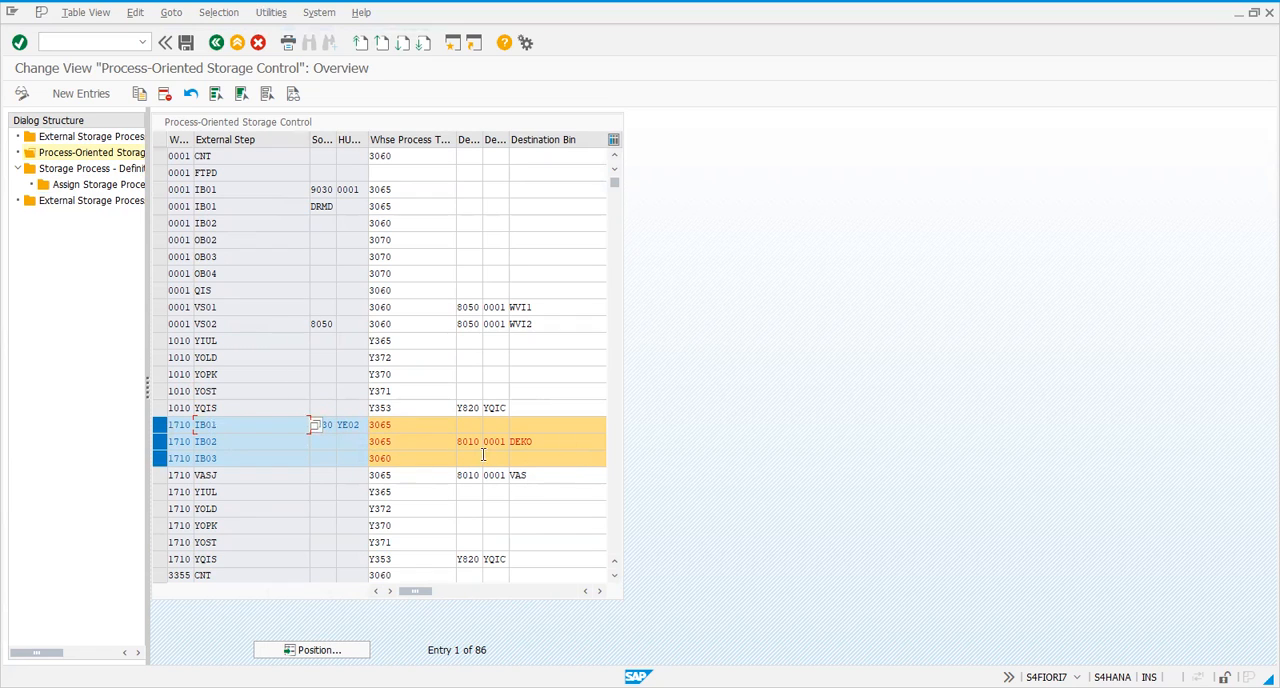
pyautogui.click(251, 444)
pyautogui.click(254, 473)
# Compare the warehouse process types assigned to steps IB01, IB02 and IB03 in warehouse 1710
pyautogui.click(399, 427)
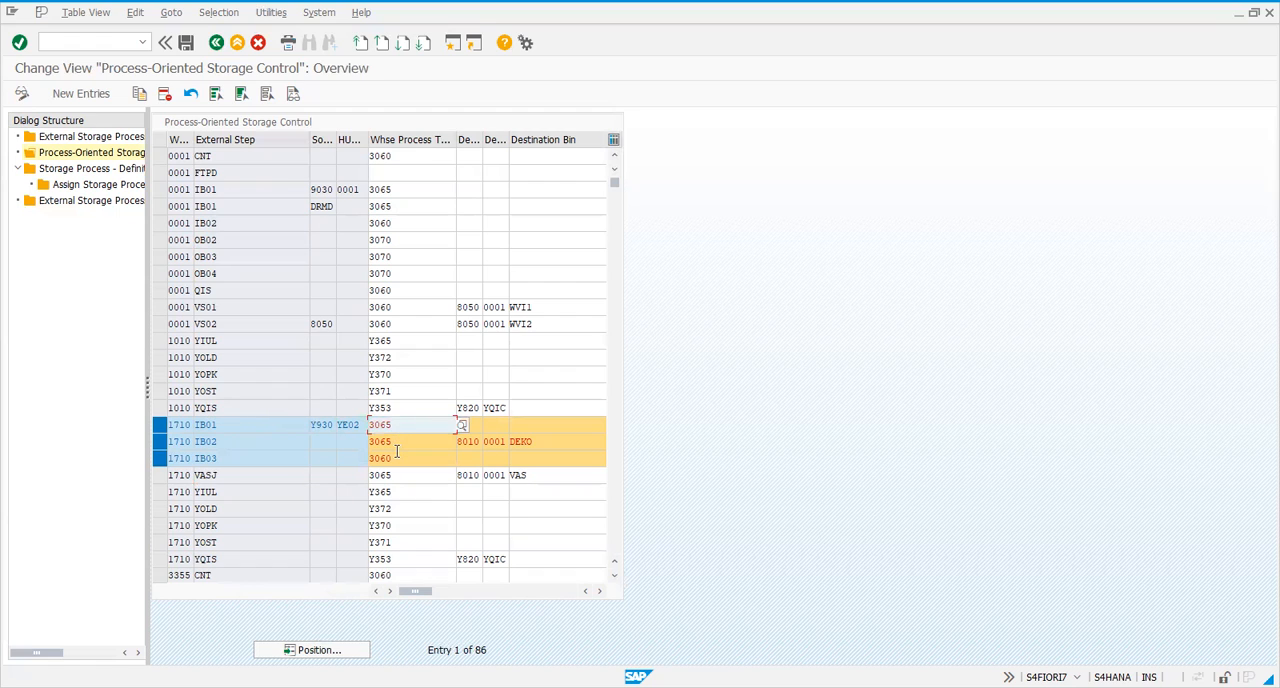
pyautogui.click(398, 458)
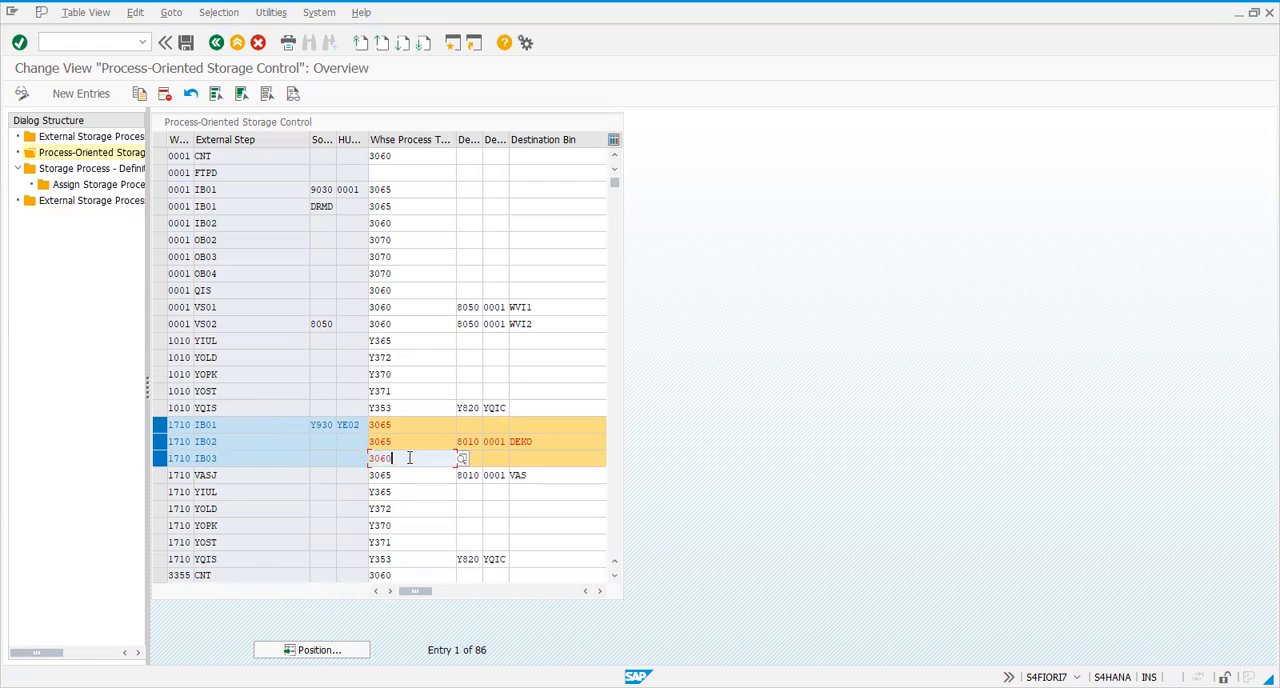
pyautogui.click(397, 425)
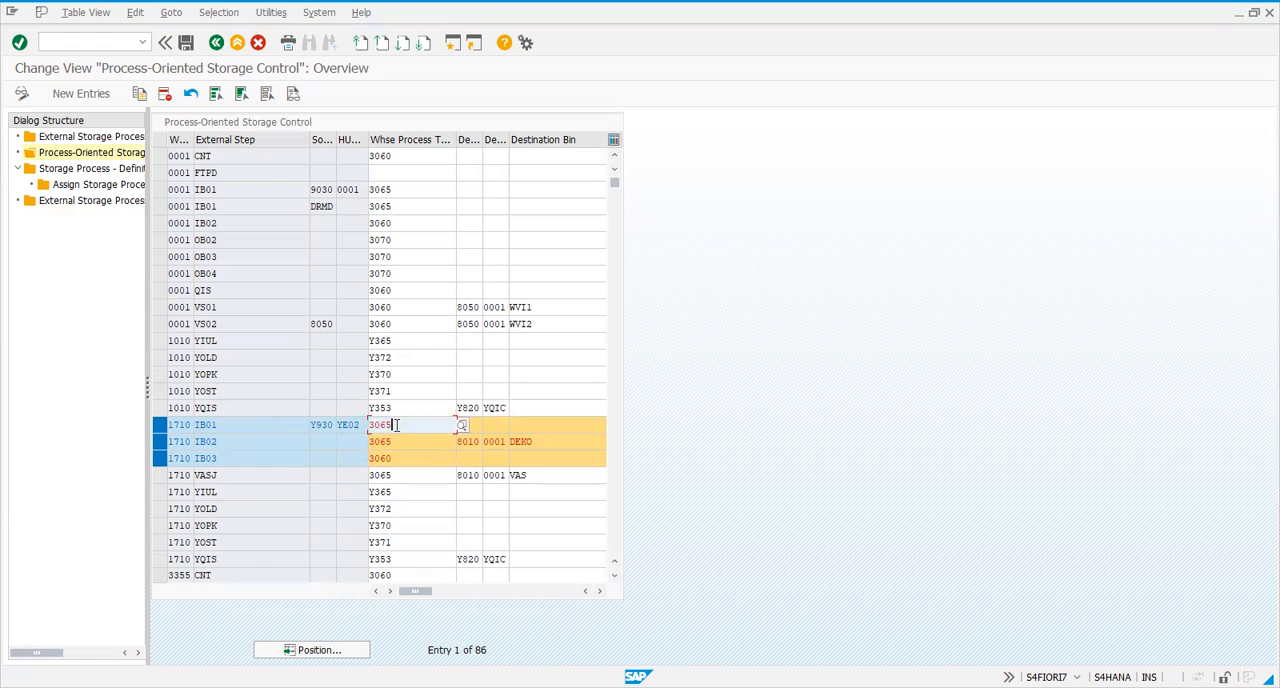
pyautogui.click(395, 441)
pyautogui.click(394, 458)
pyautogui.click(393, 425)
pyautogui.click(394, 441)
pyautogui.click(396, 425)
pyautogui.click(395, 441)
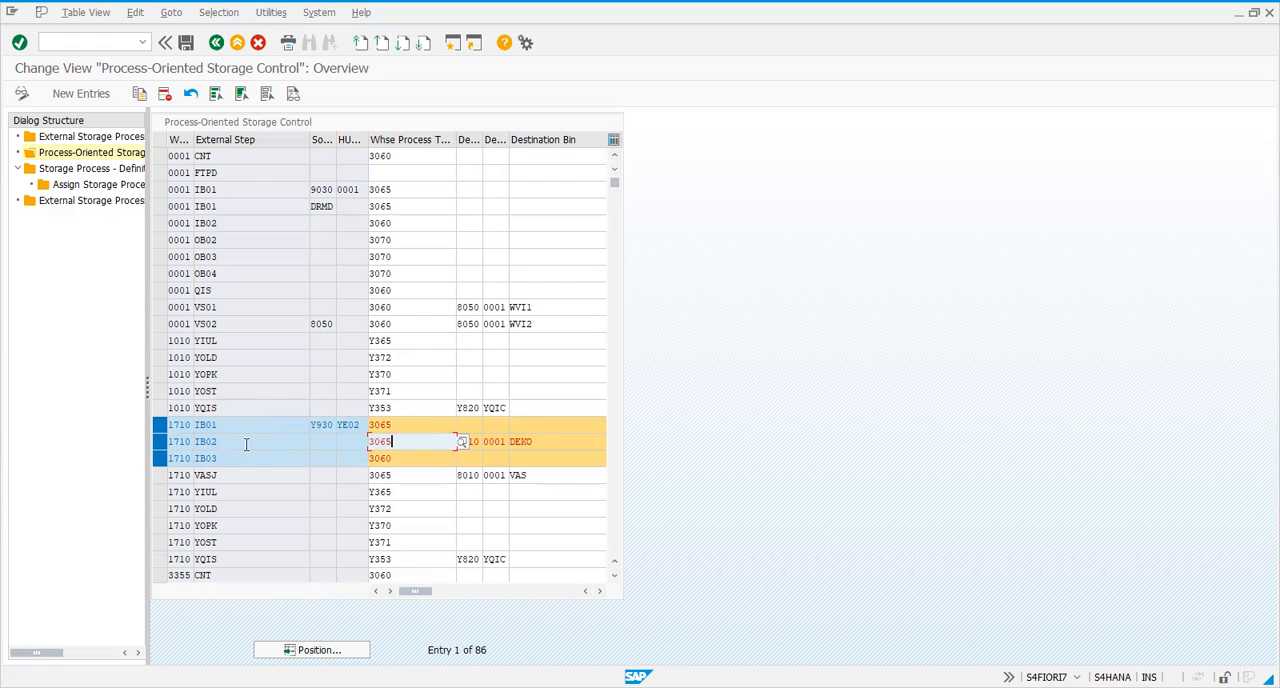
pyautogui.click(392, 456)
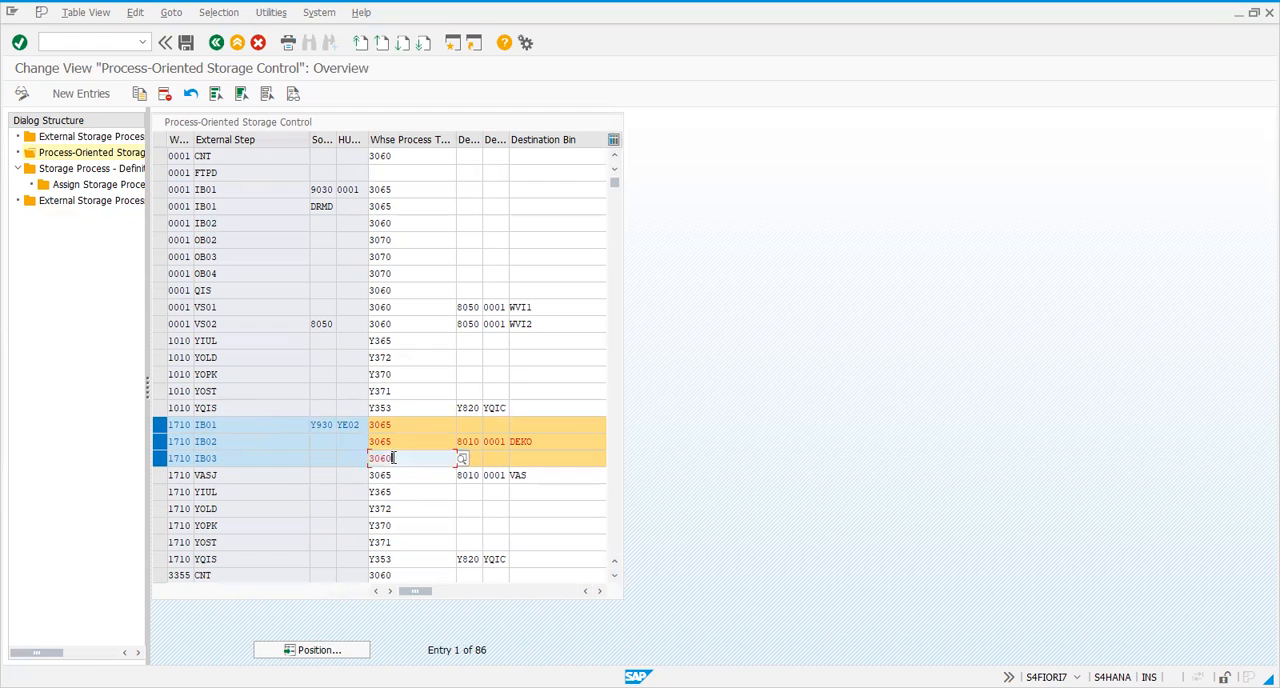
pyautogui.click(306, 442)
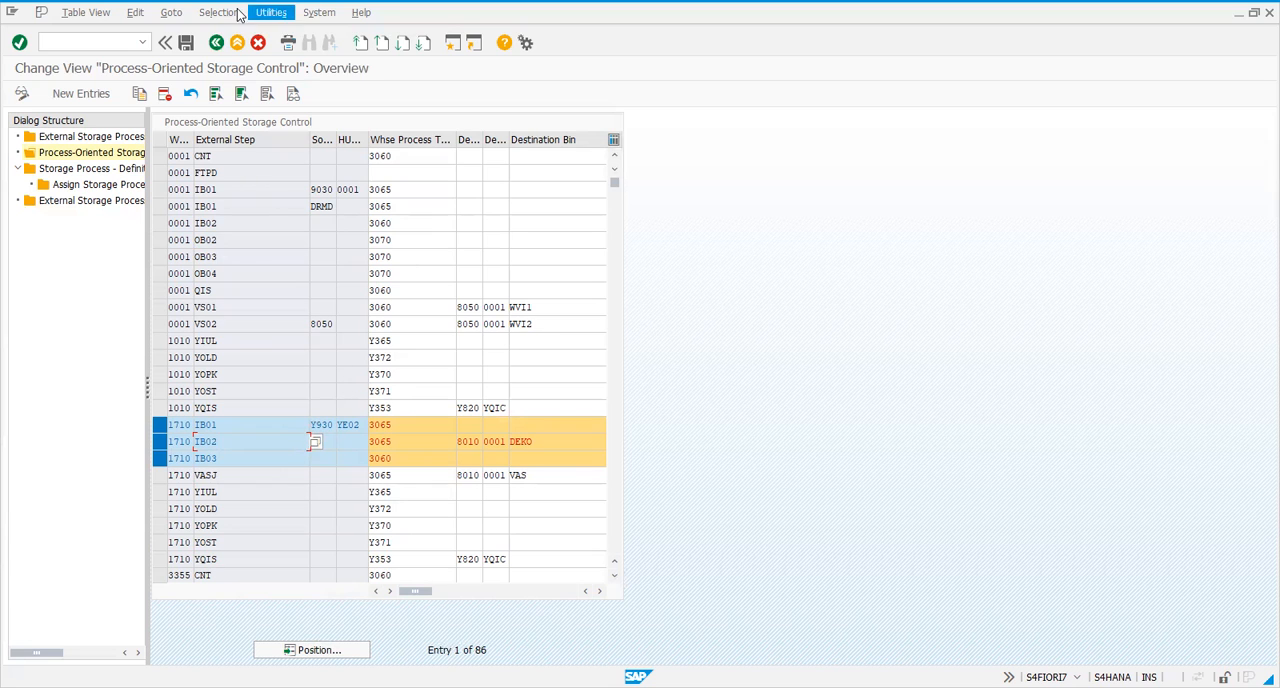
# Leave process-oriented storage control and look through the warehouse process types and the control indicators for their determination
pyautogui.click(215, 45)
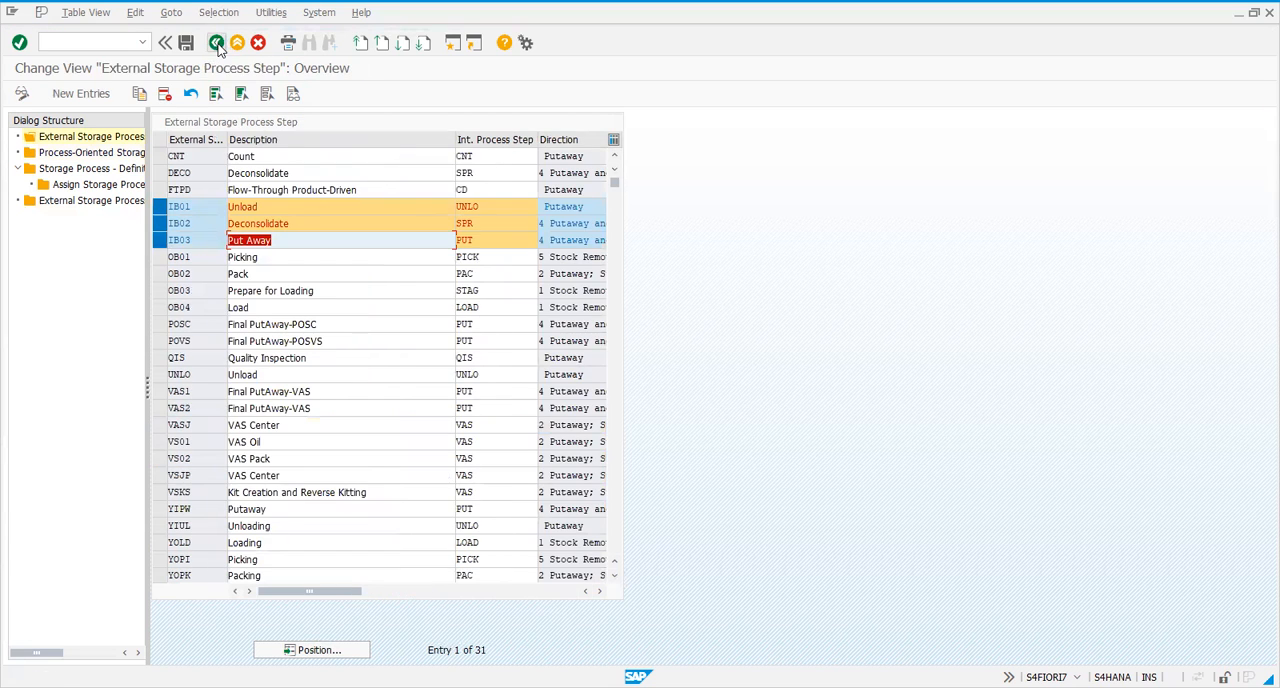
pyautogui.click(215, 45)
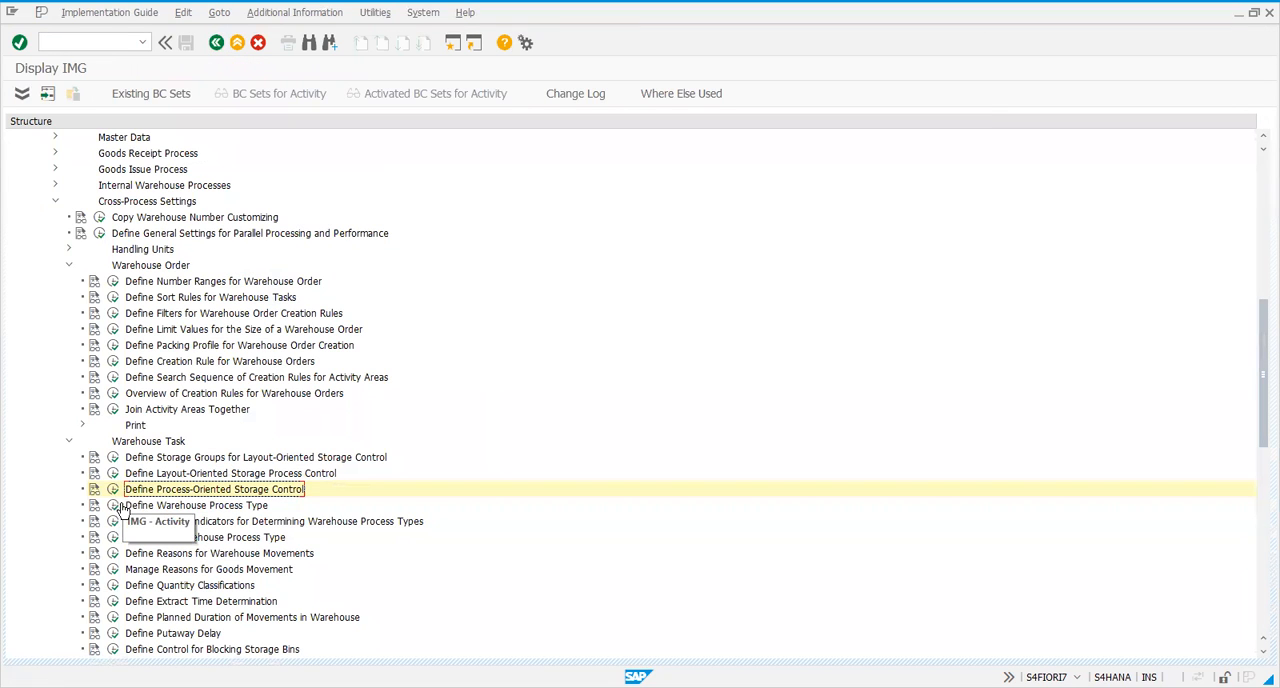
pyautogui.click(114, 506)
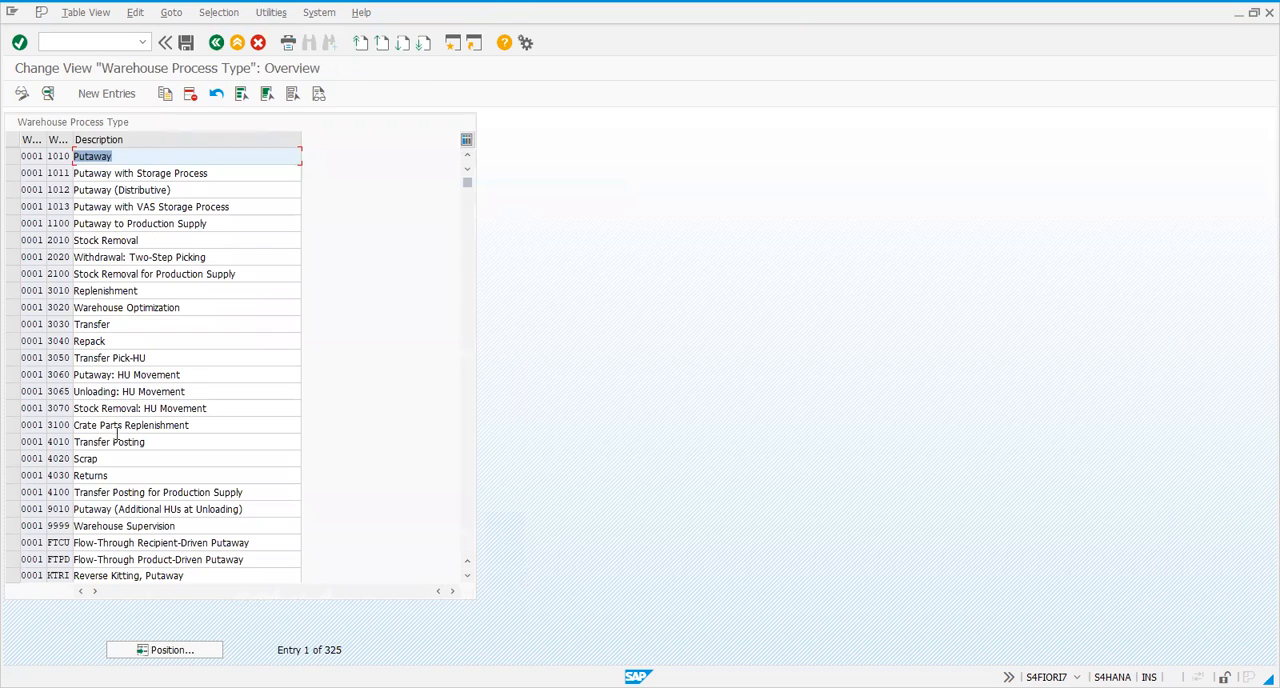
pyautogui.click(217, 45)
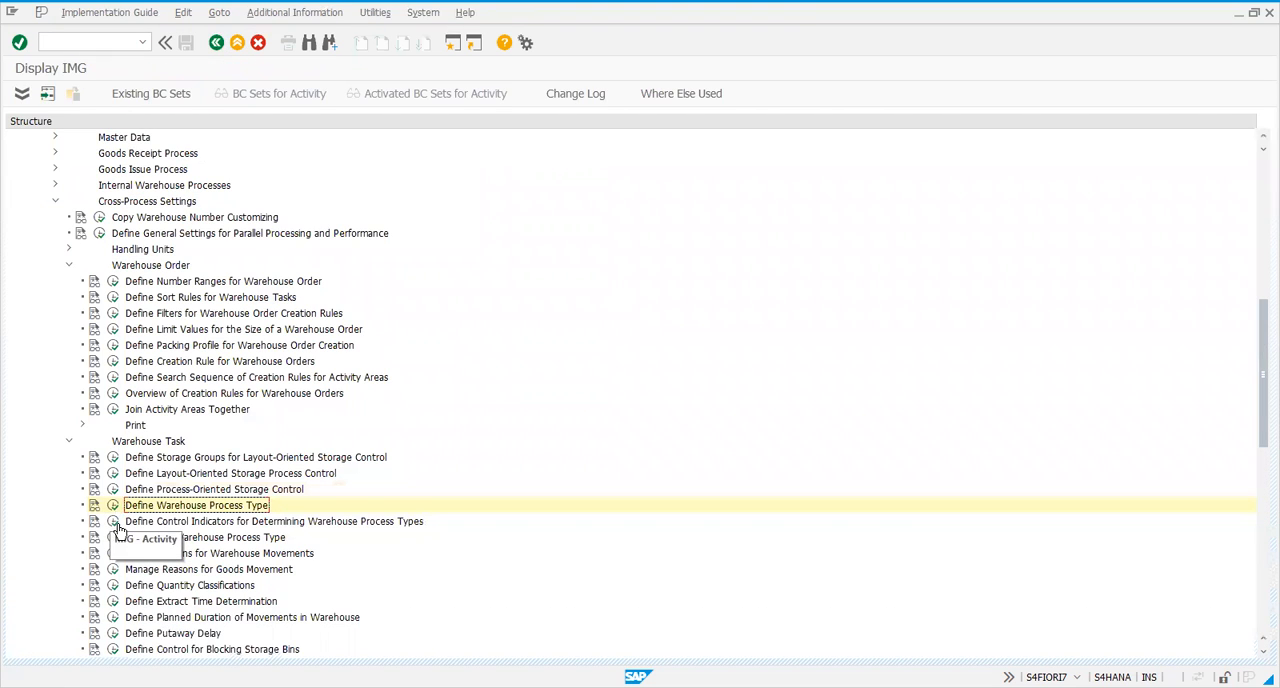
pyautogui.click(114, 522)
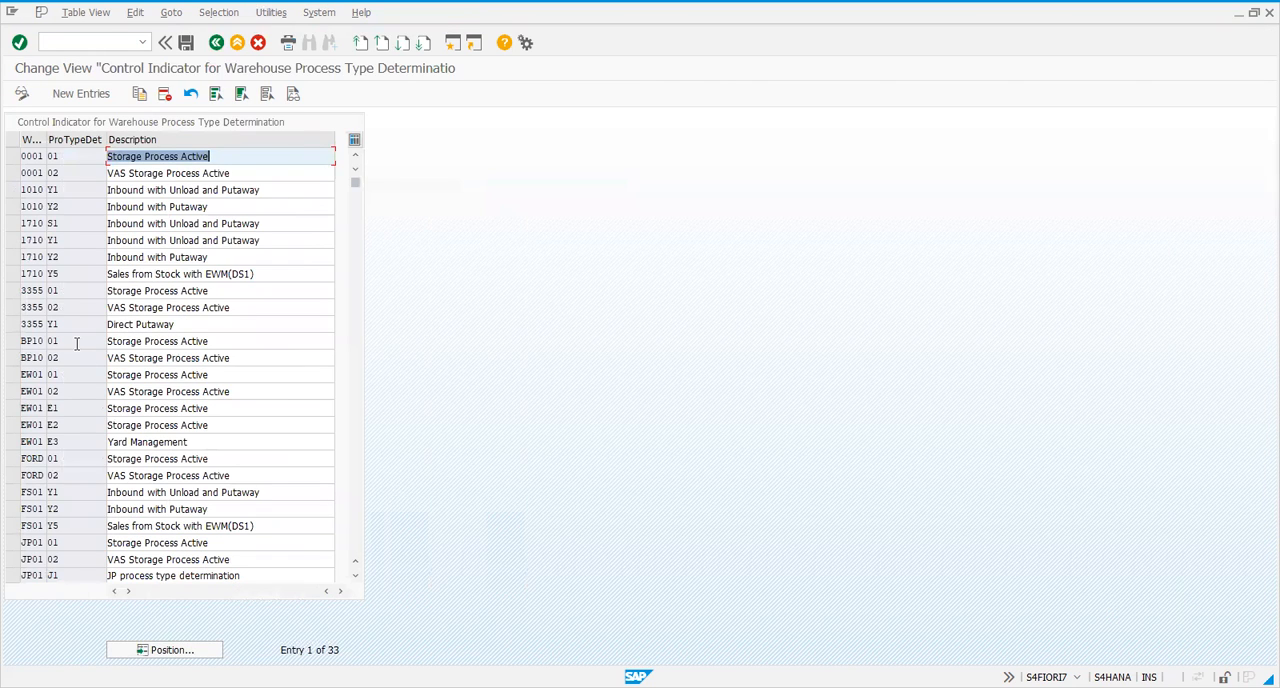
pyautogui.click(216, 43)
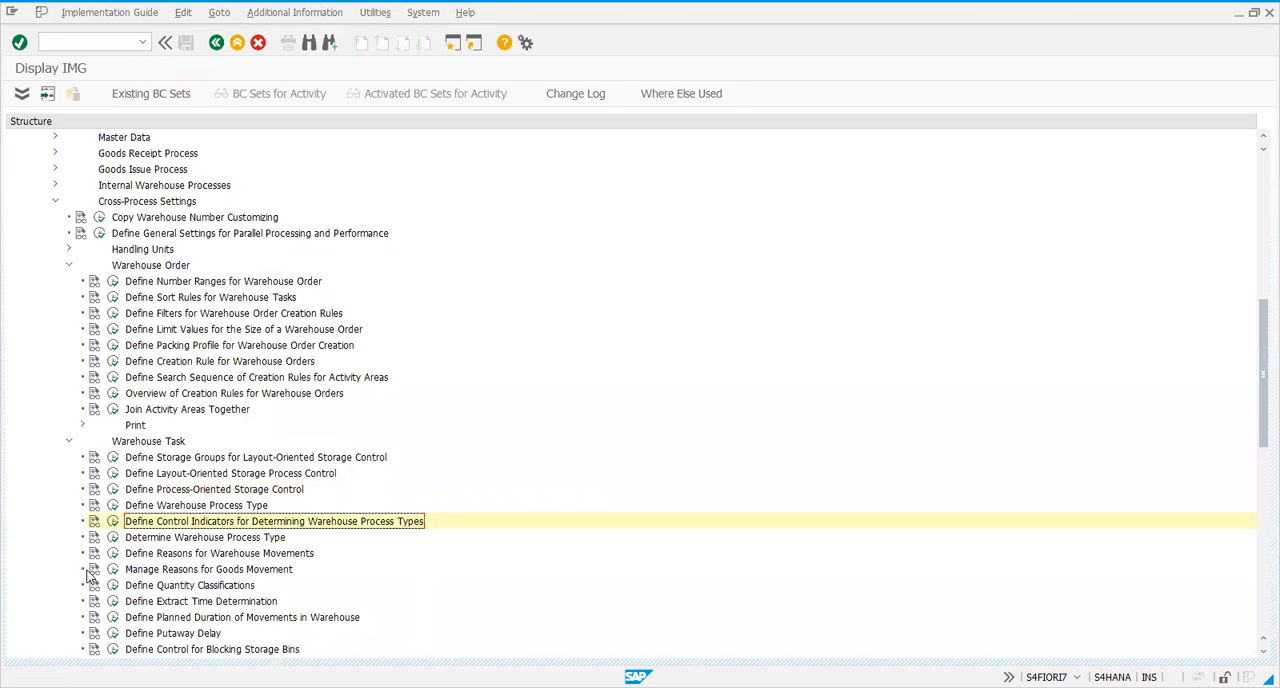
# Open the warehouse process type determination entries and position the list at warehouse 1710
pyautogui.click(113, 537)
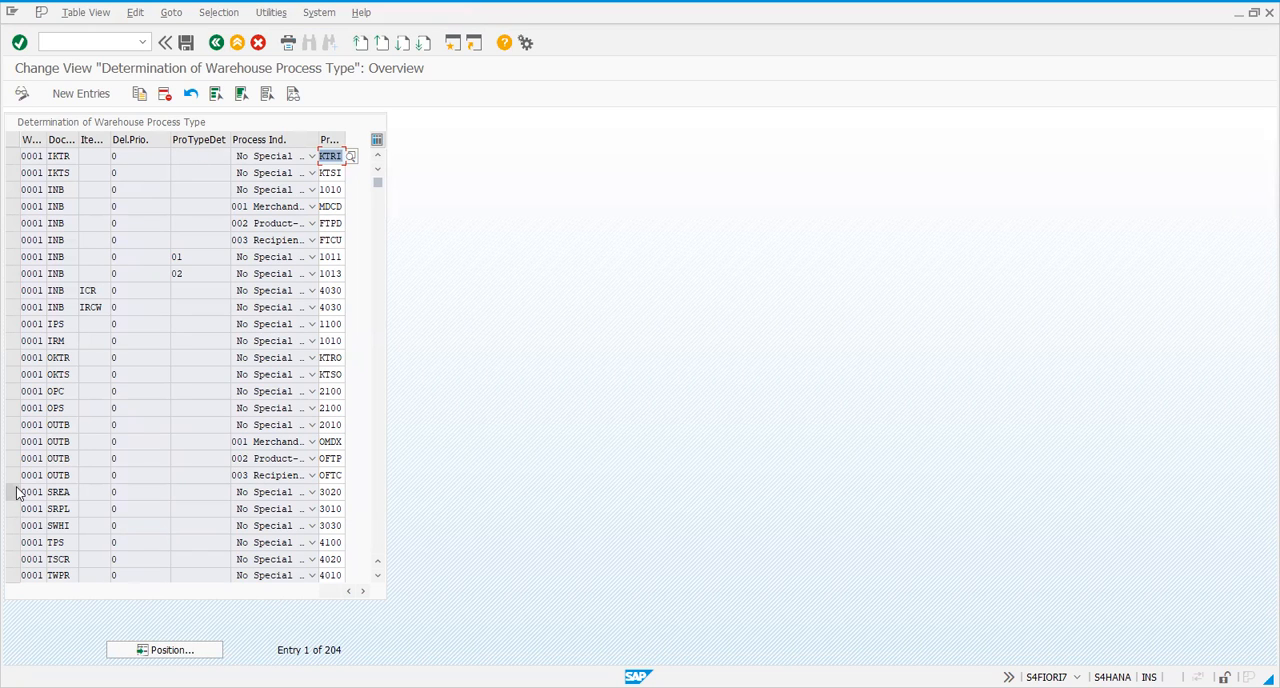
pyautogui.click(168, 647)
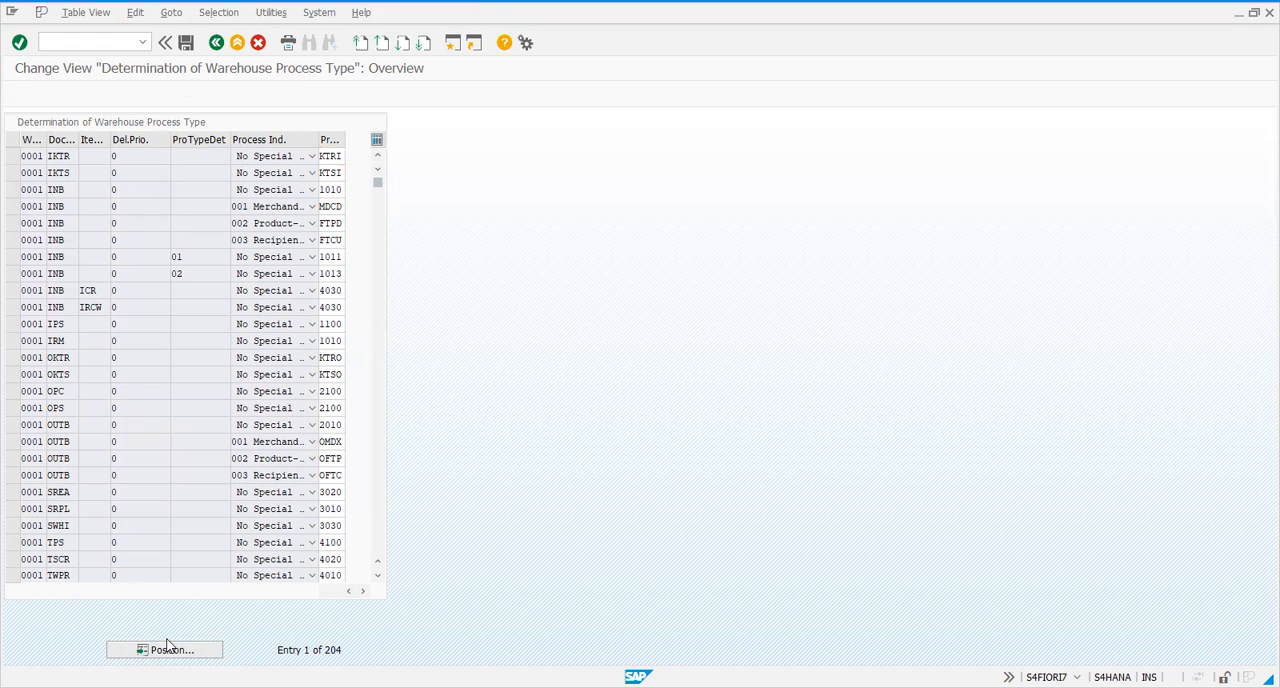
pyautogui.write('1710')
pyautogui.press('Return')
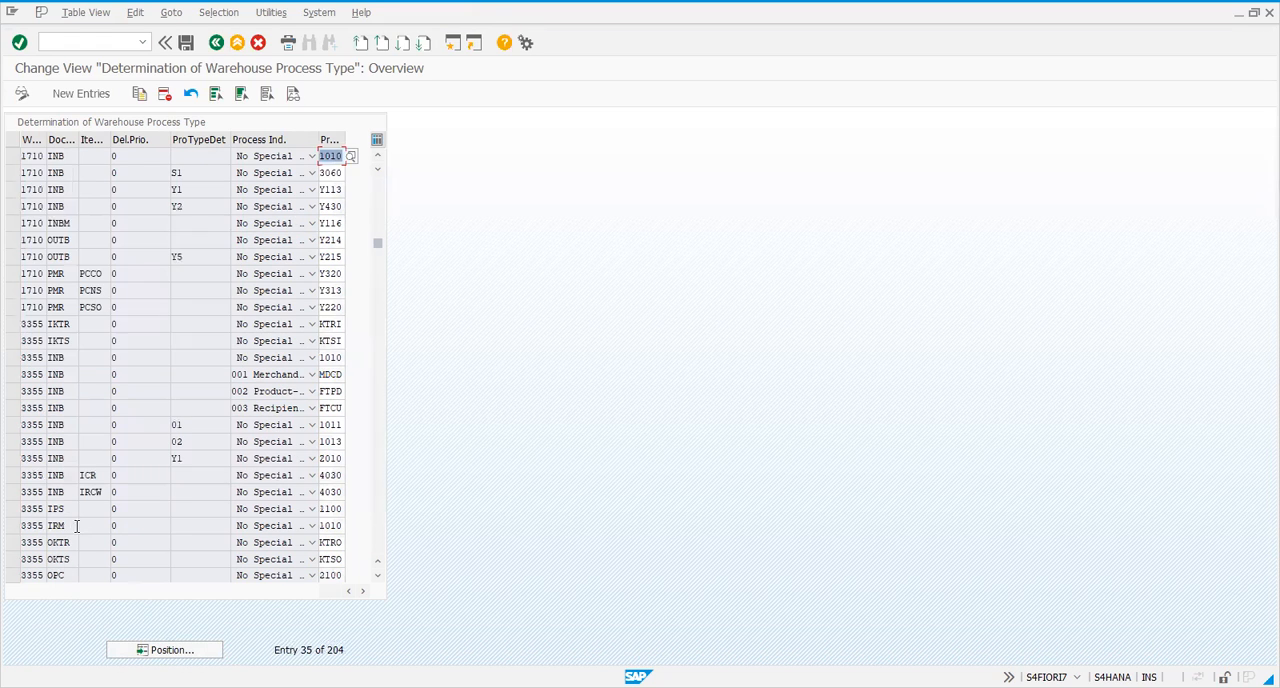
# Select the warehouse 1710 determination entry for document type INB with control indicator S1
pyautogui.click(19, 160)
pyautogui.click(18, 160)
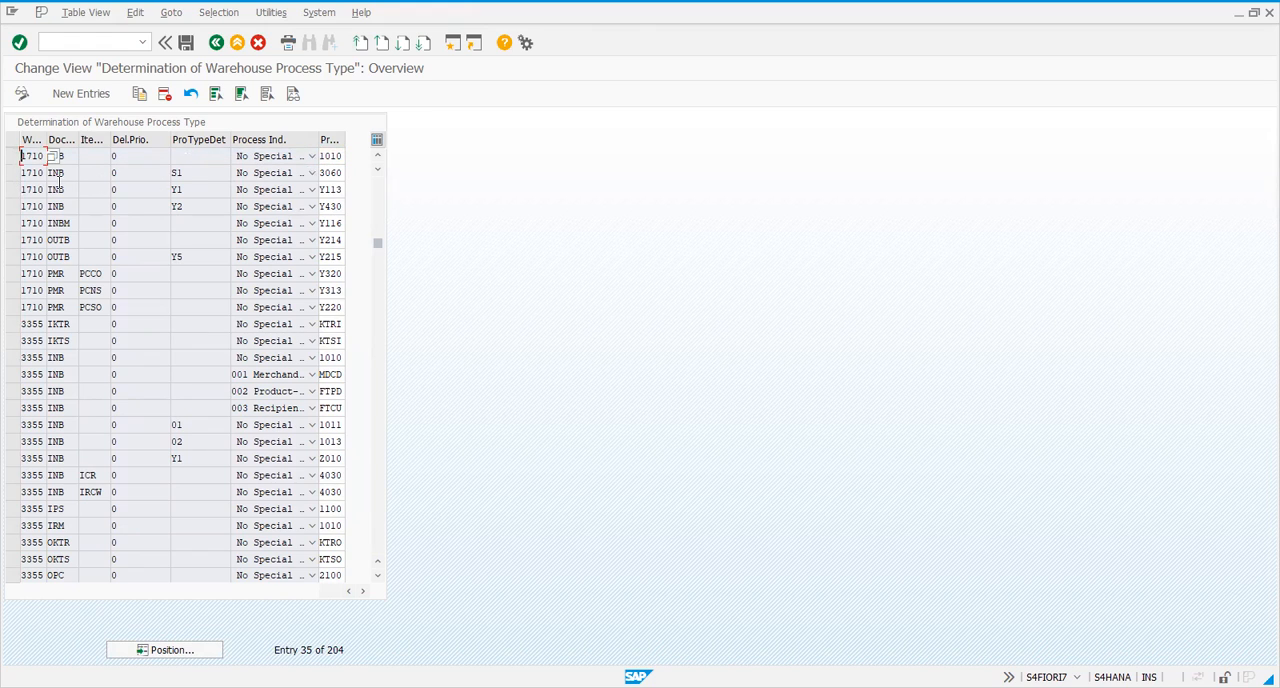
pyautogui.click(12, 173)
pyautogui.click(201, 178)
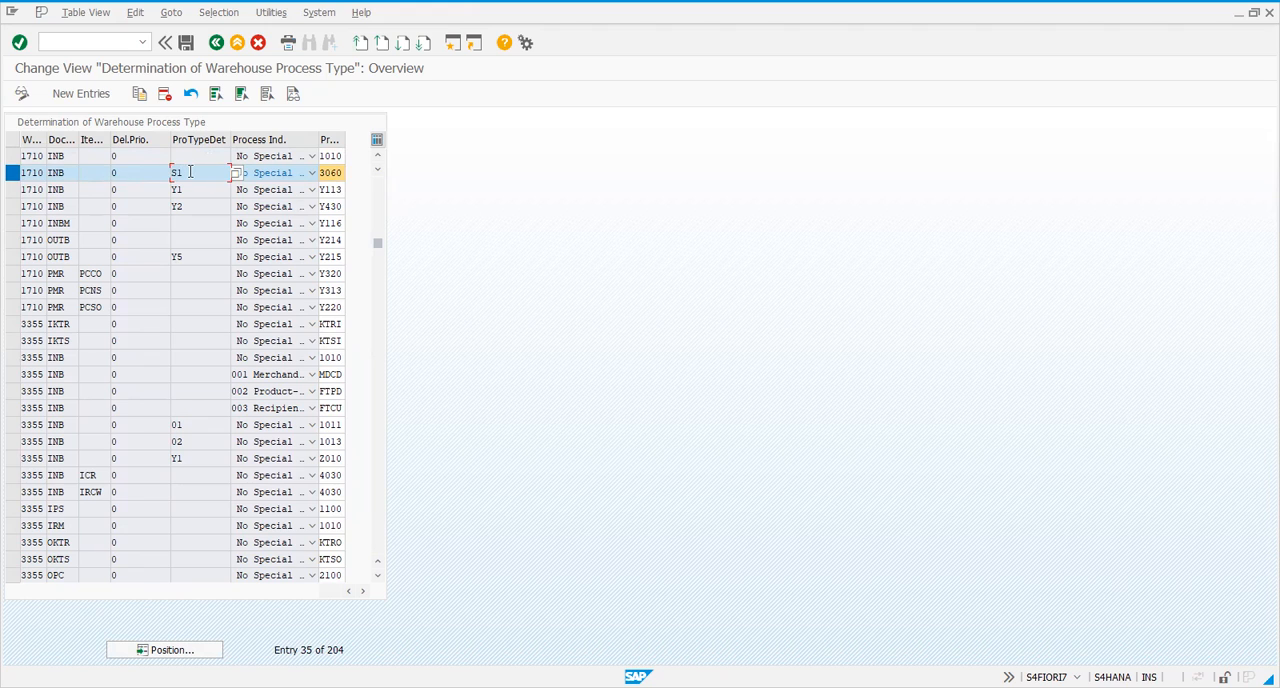
# Examine how control indicator S1 is linked to a warehouse process type for INB in warehouse 1710, and close the determination entries
pyautogui.moveTo(186, 172); pyautogui.dragTo(155, 172)
pyautogui.click(171, 173)
pyautogui.moveTo(190, 173); pyautogui.dragTo(163, 174)
pyautogui.click(190, 191)
pyautogui.click(186, 175)
pyautogui.click(182, 188)
pyautogui.click(331, 172)
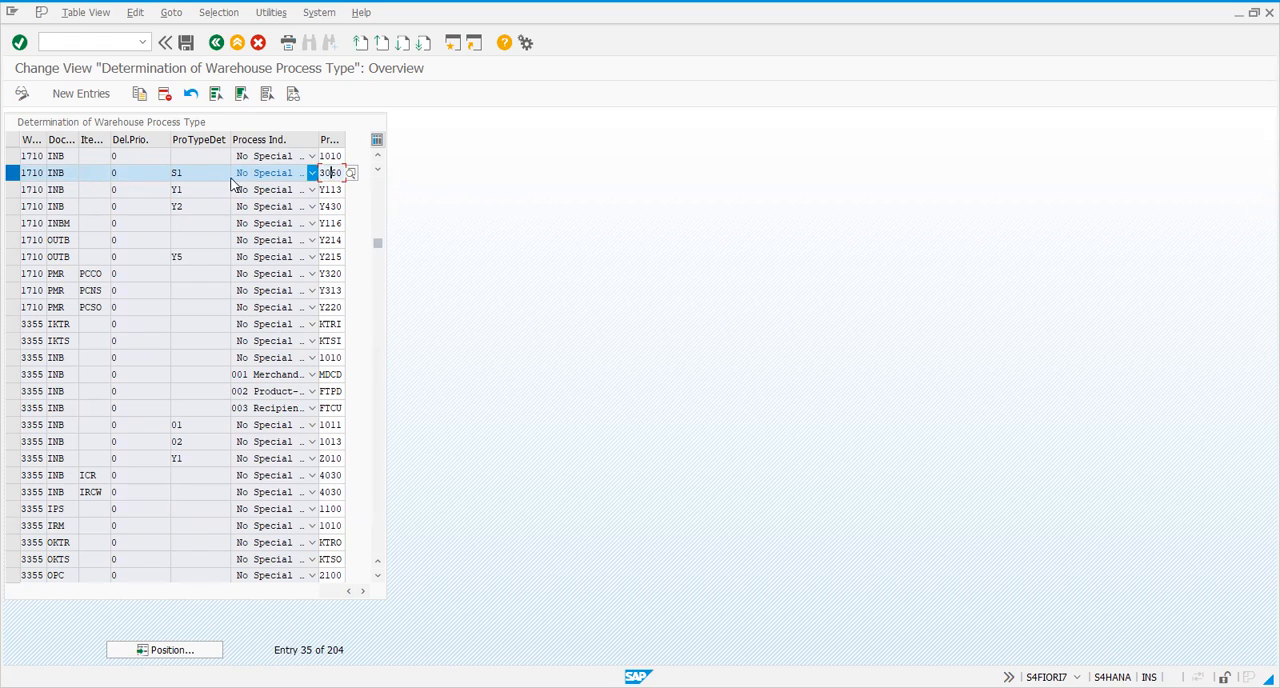
pyautogui.click(196, 172)
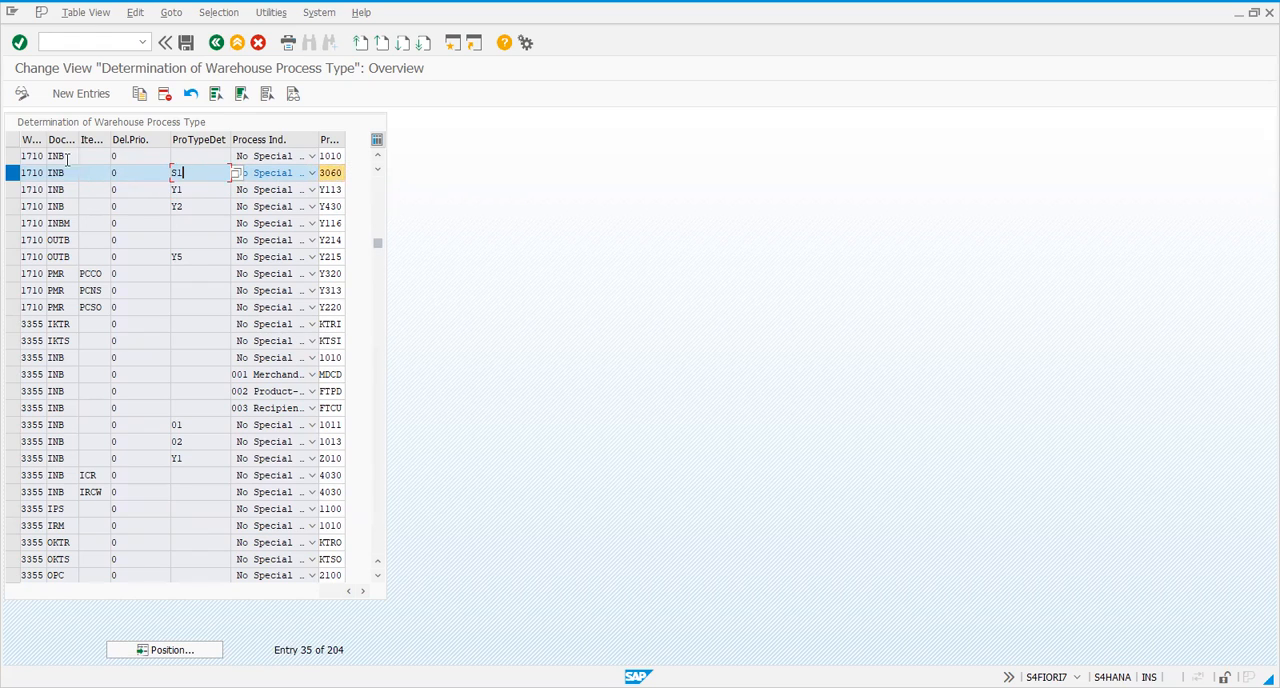
pyautogui.click(322, 172)
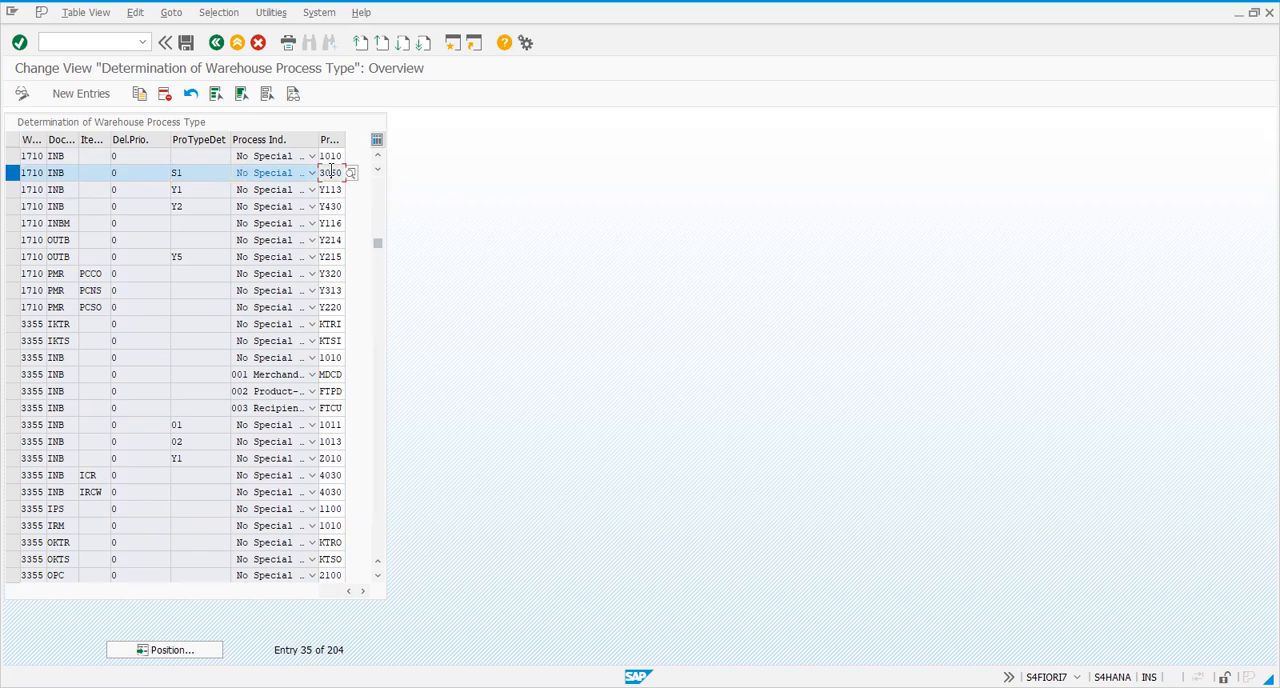
pyautogui.click(185, 175)
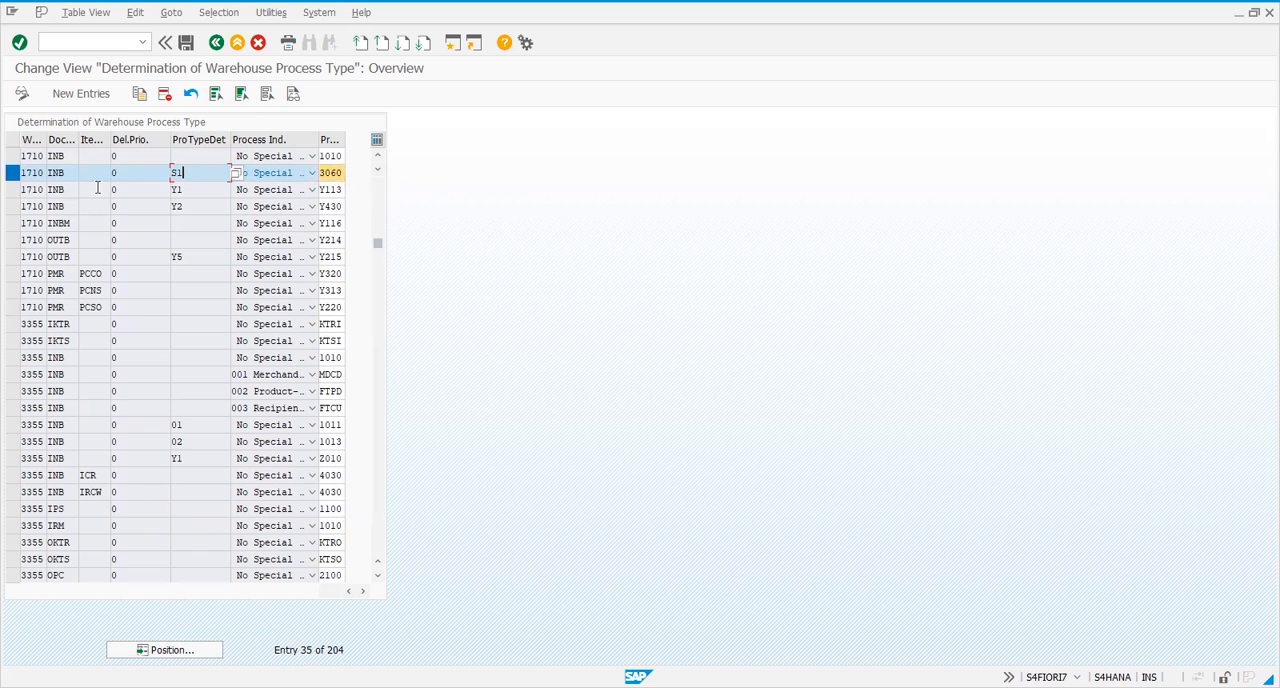
pyautogui.click(215, 44)
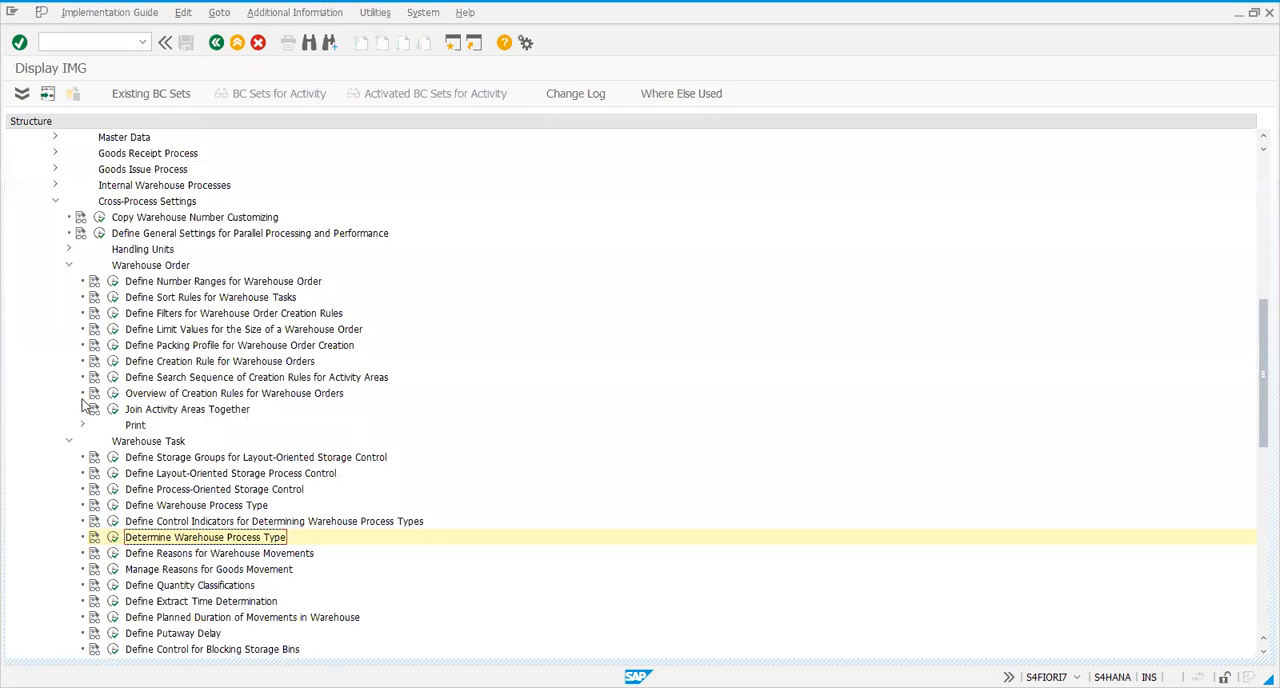
# Open the warehouse process type definitions and position the list at warehouse 1710
pyautogui.click(113, 506)
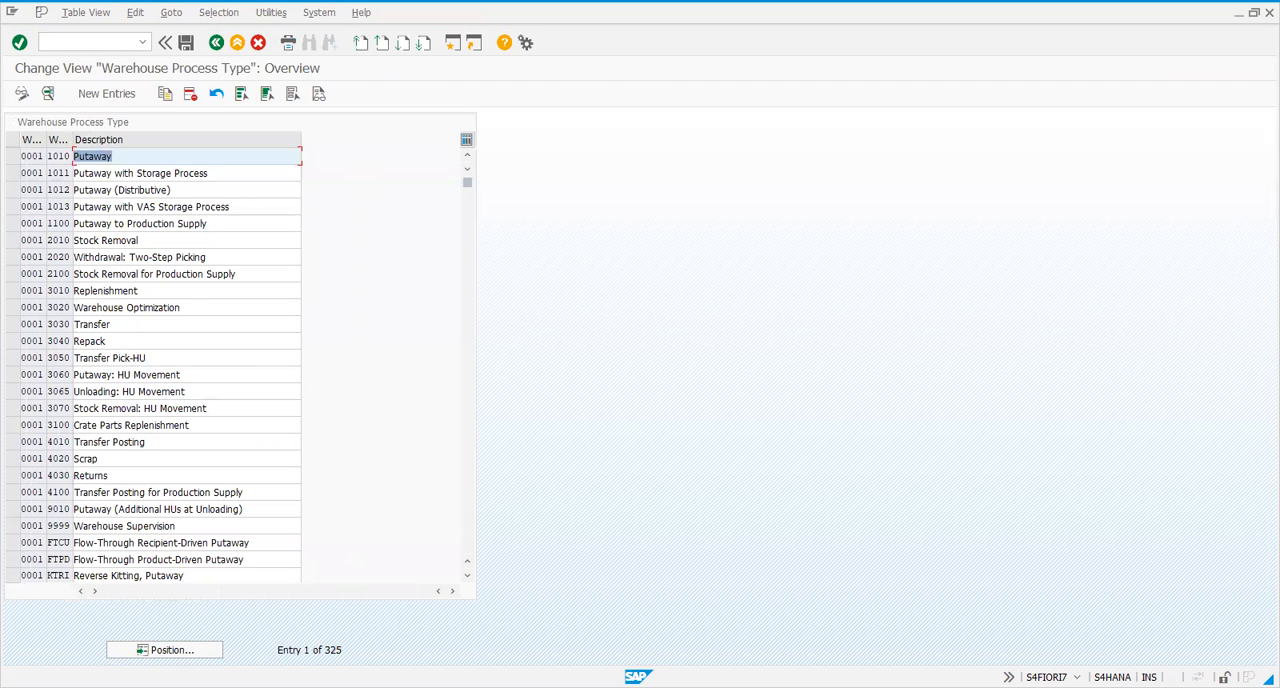
pyautogui.click(152, 645)
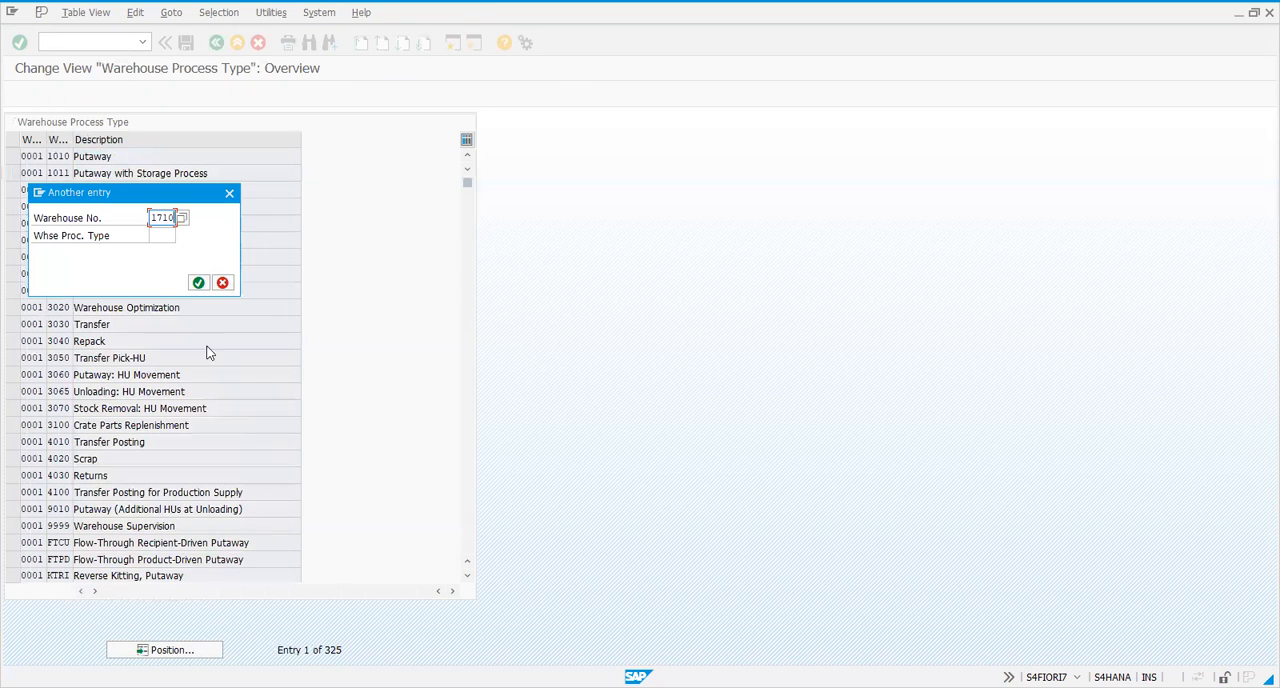
pyautogui.click(196, 284)
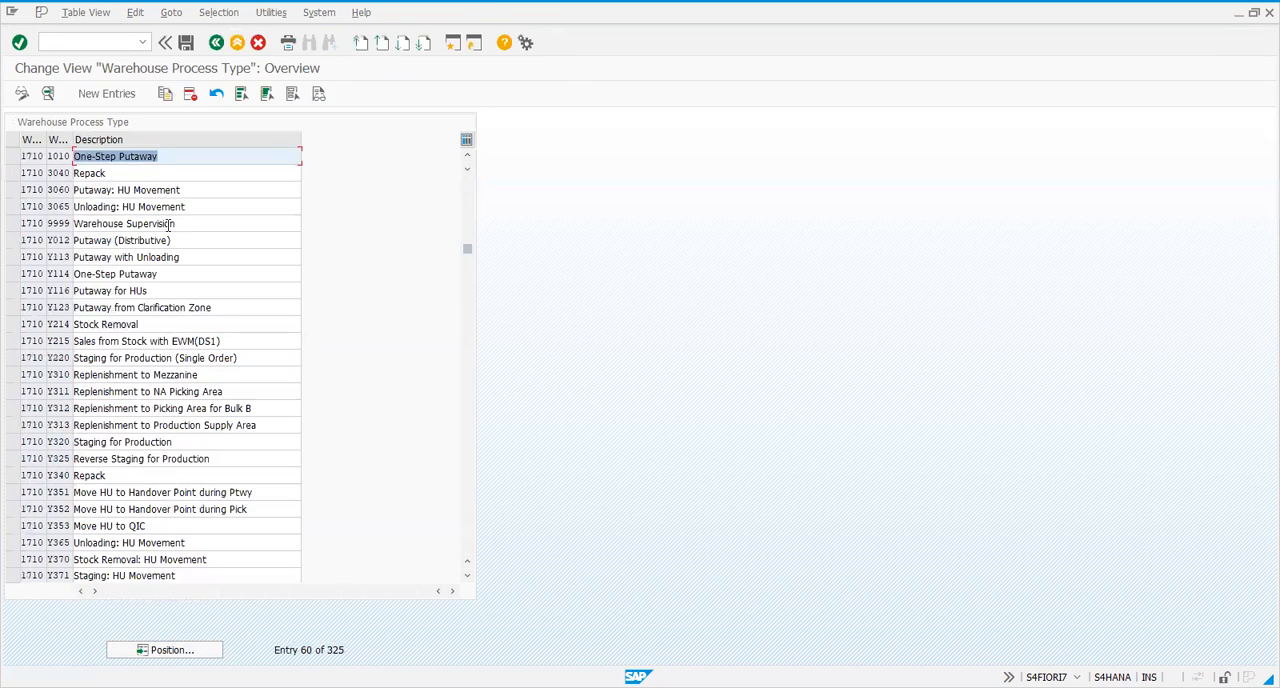
# Mark warehouse process types 3060 and 3065 of warehouse 1710 in the list
pyautogui.click(12, 191)
pyautogui.click(12, 206)
pyautogui.click(12, 240)
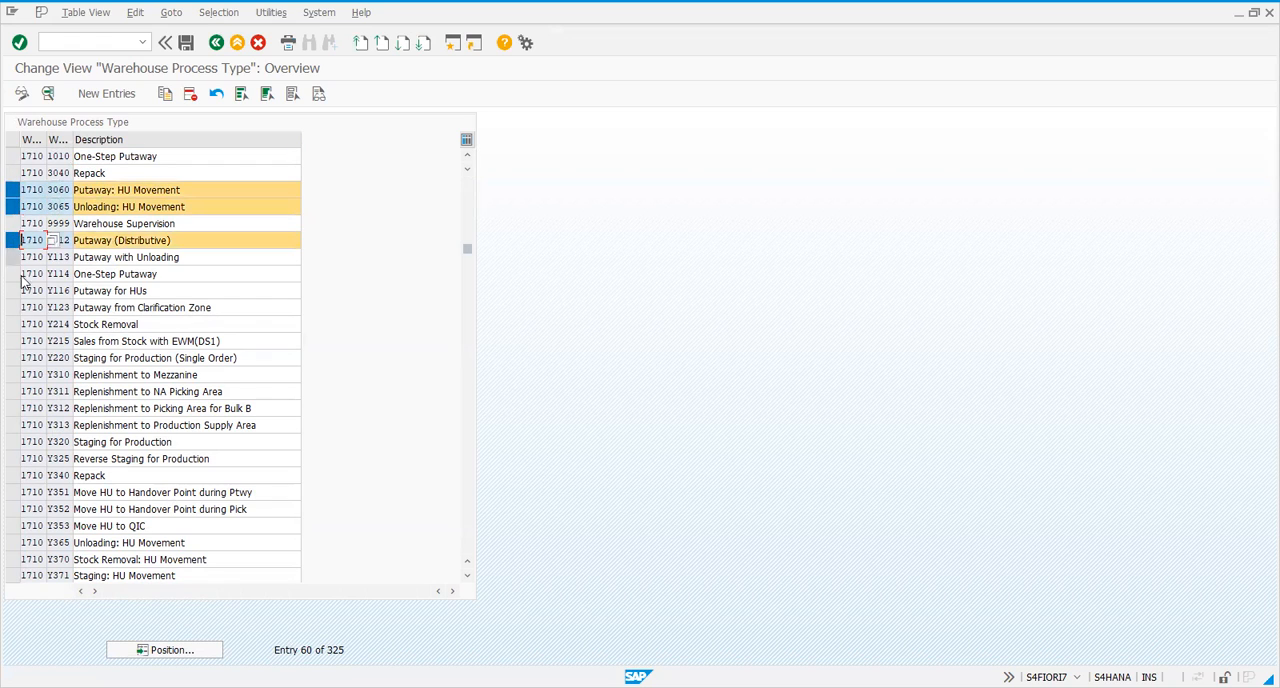
pyautogui.click(12, 240)
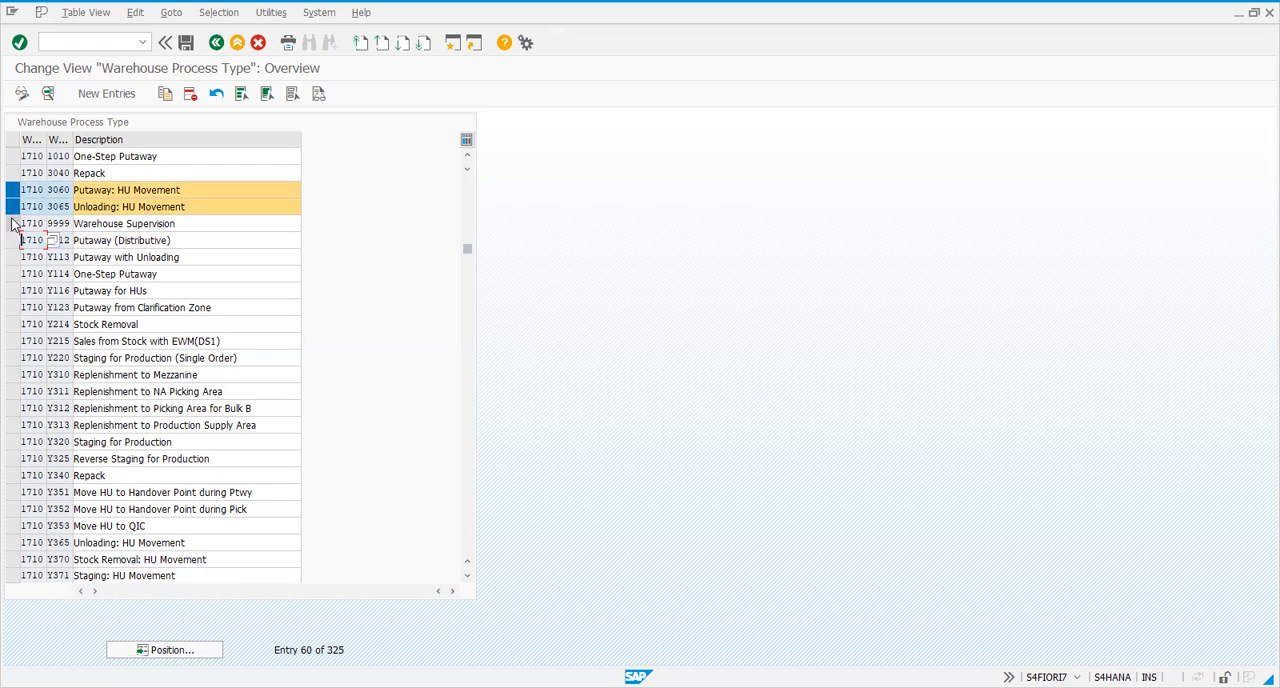
pyautogui.click(166, 259)
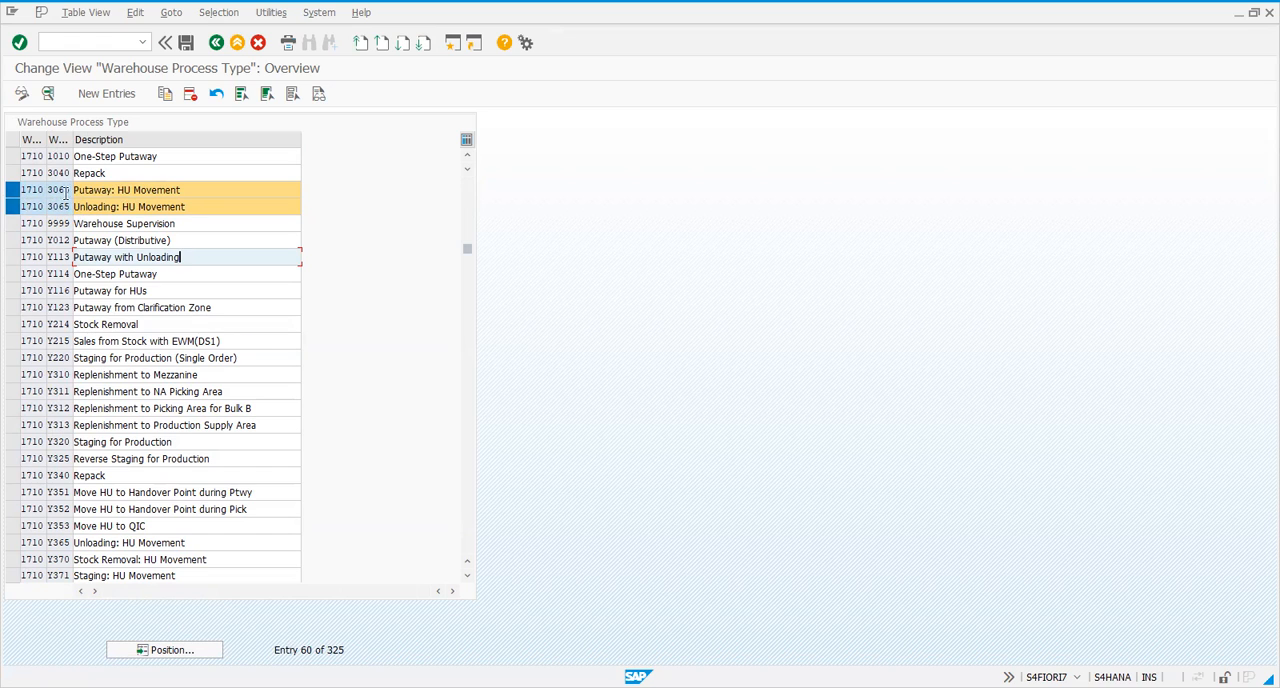
# Review the detail settings of warehouse process type 3065 for warehouse 1710 and return to the list
pyautogui.doubleClick(68, 205)
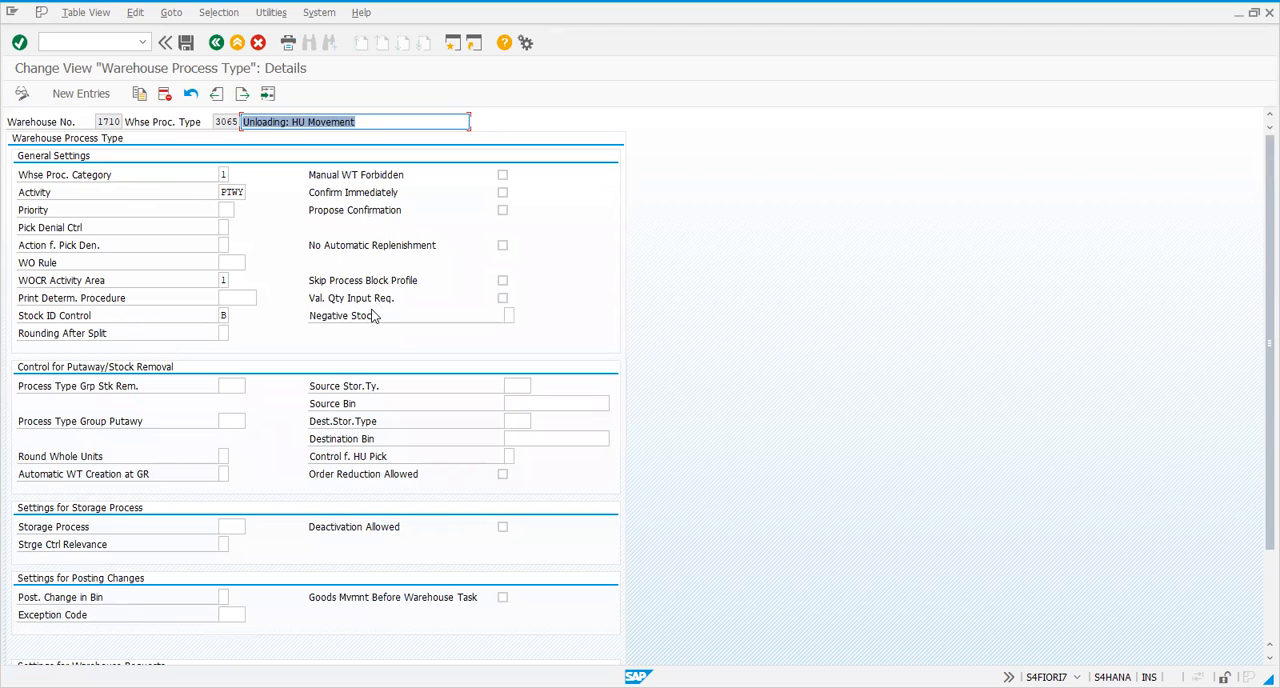
pyautogui.scroll(-3, 409, 423)
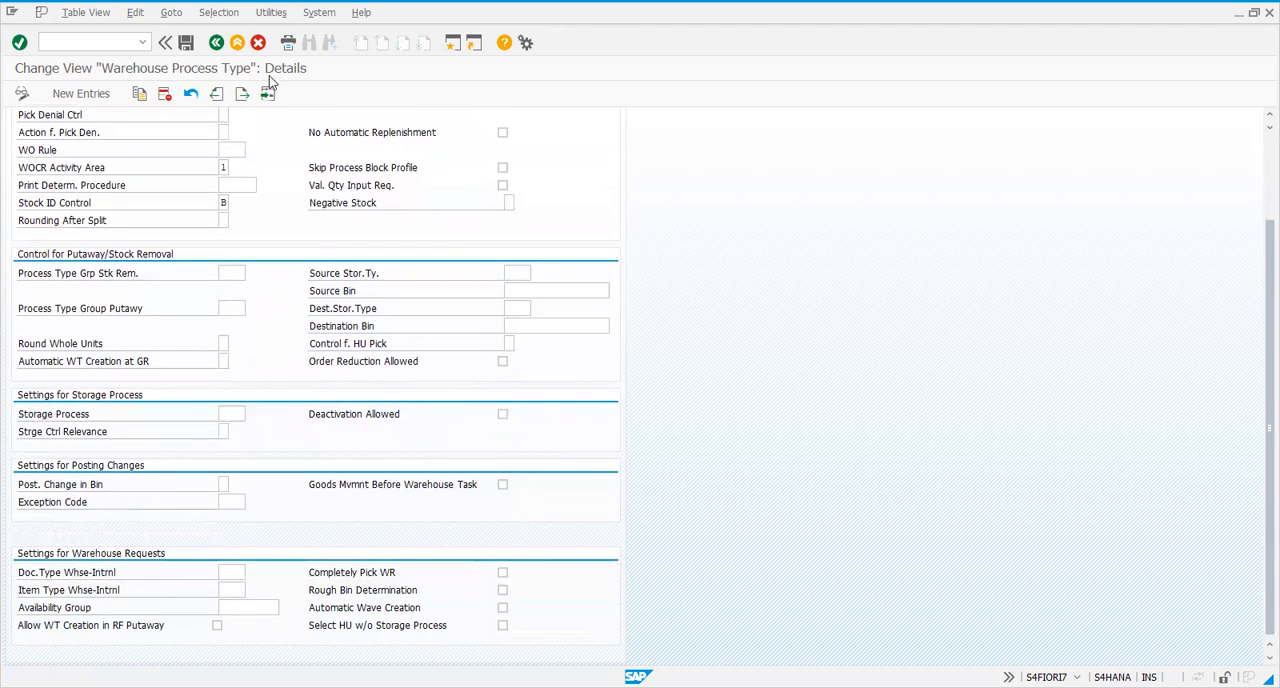
pyautogui.click(216, 42)
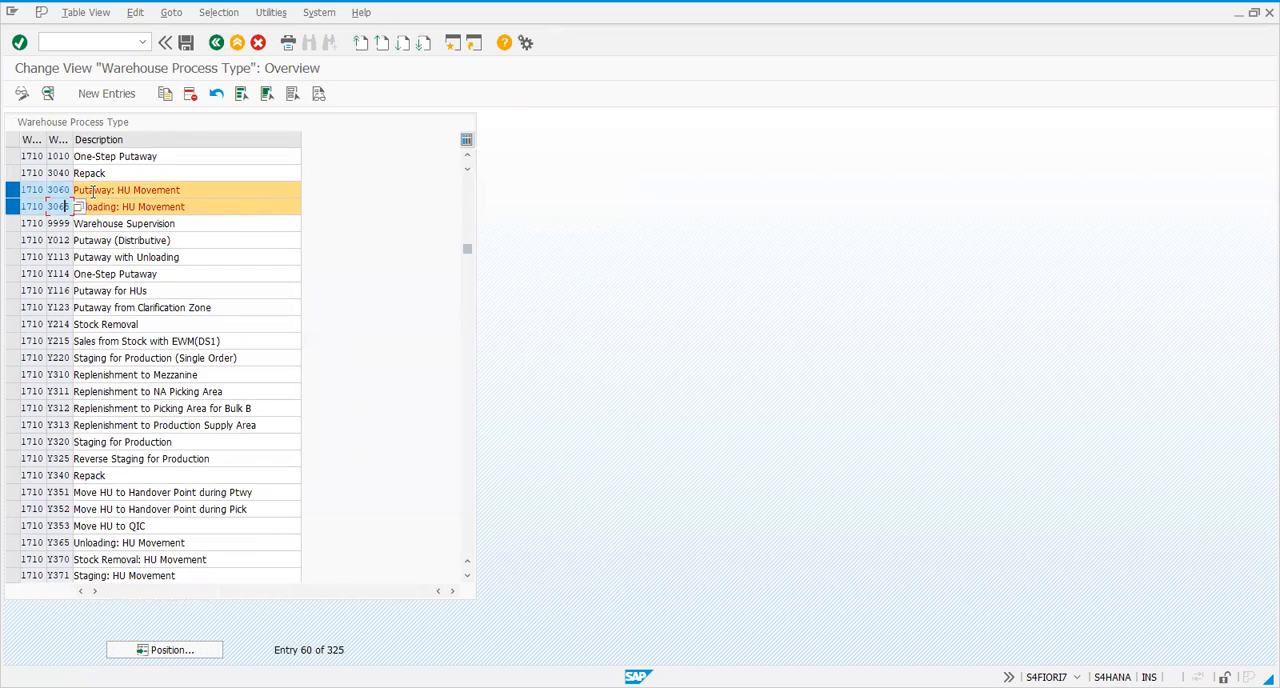
# Unmark process type 3060 and recheck all detail settings of process type 3065
pyautogui.click(13, 190)
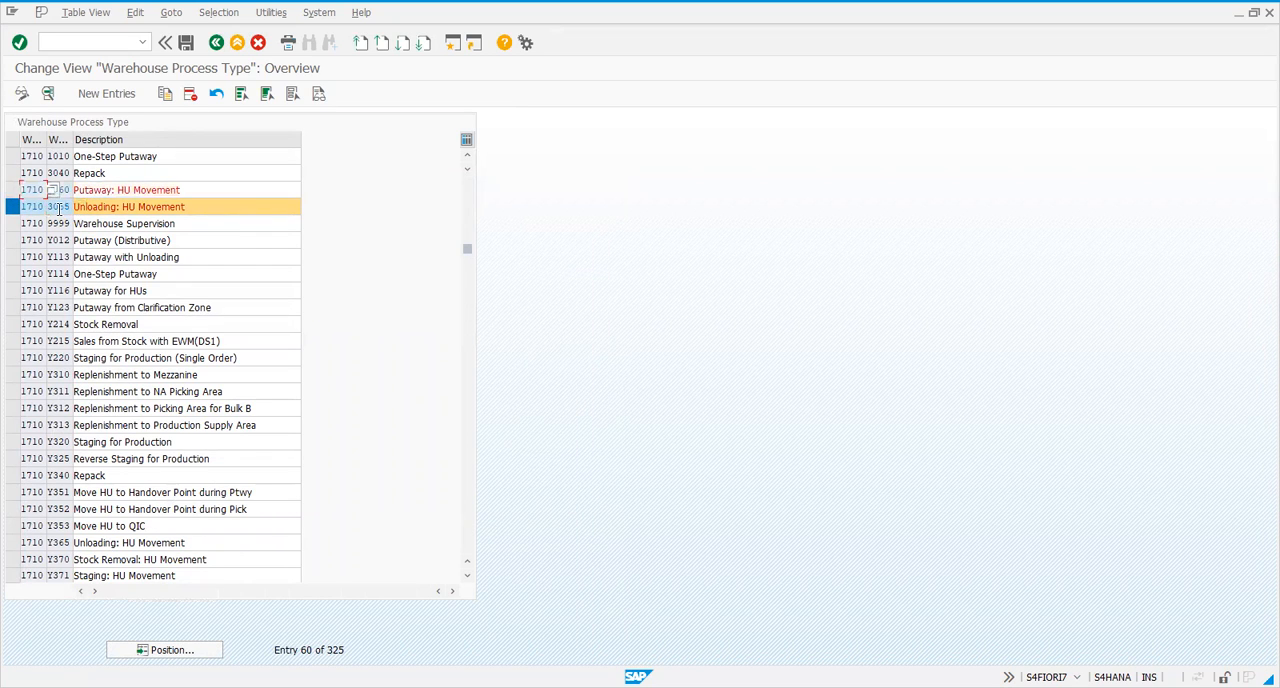
pyautogui.doubleClick(60, 207)
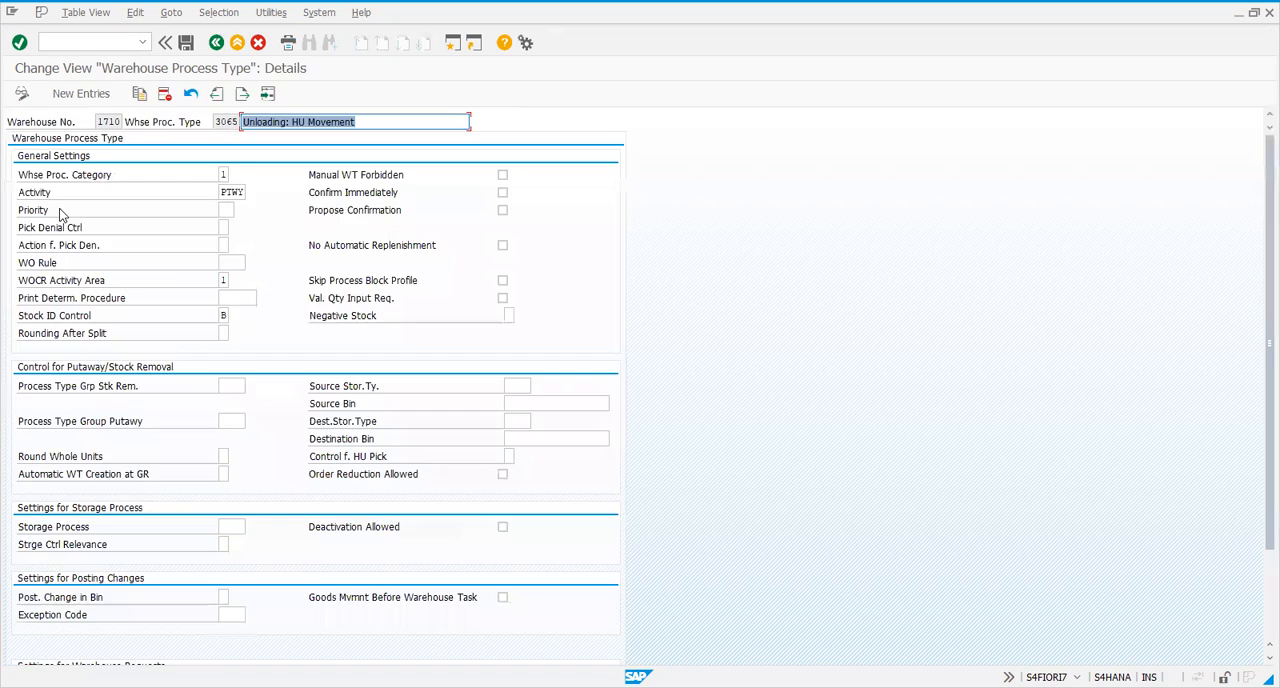
pyautogui.scroll(-2, 157, 270)
pyautogui.scroll(2, 150, 272)
pyautogui.click(216, 42)
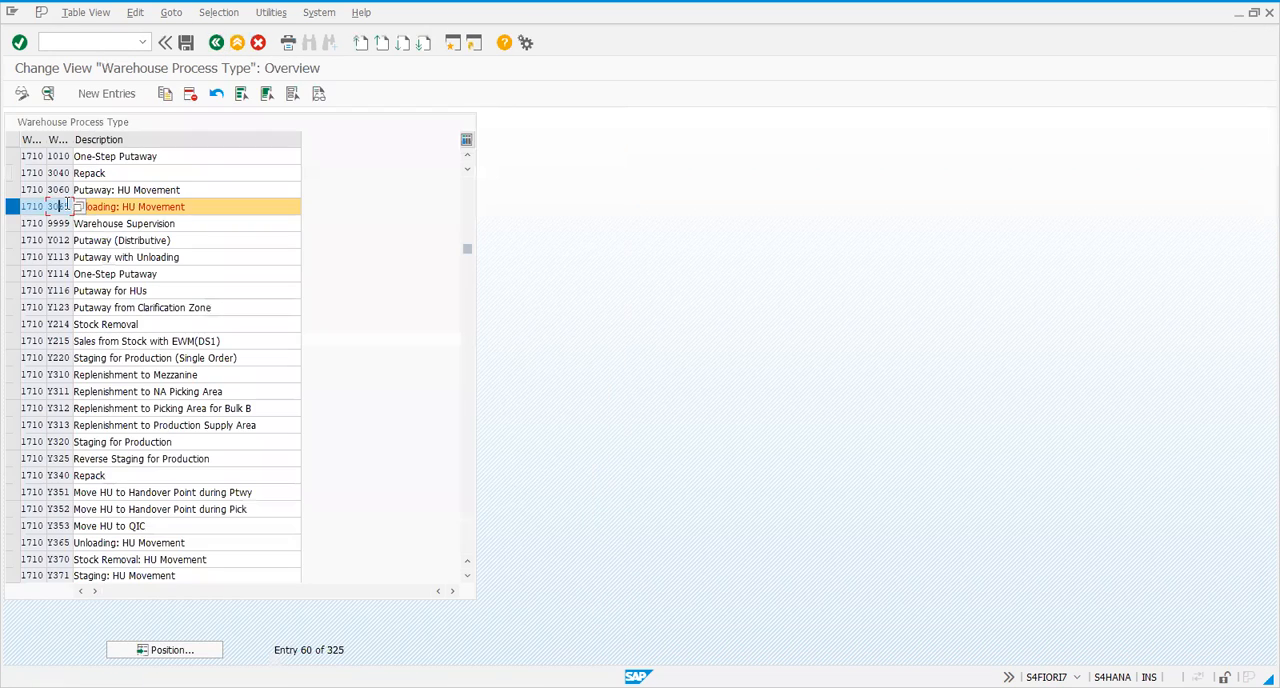
# Unmark process type 3065 and review the details of process type 3060, including its assigned storage process, before returning to the list
pyautogui.click(25, 205)
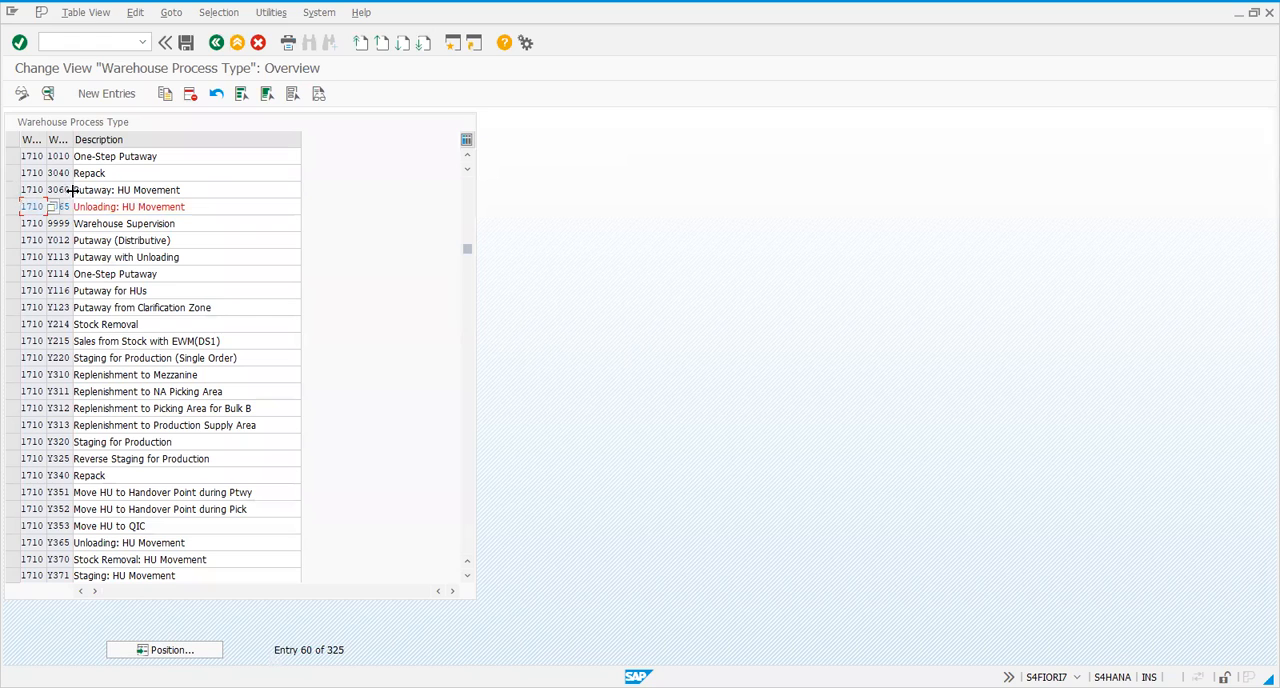
pyautogui.click(64, 190)
pyautogui.doubleClick(64, 190)
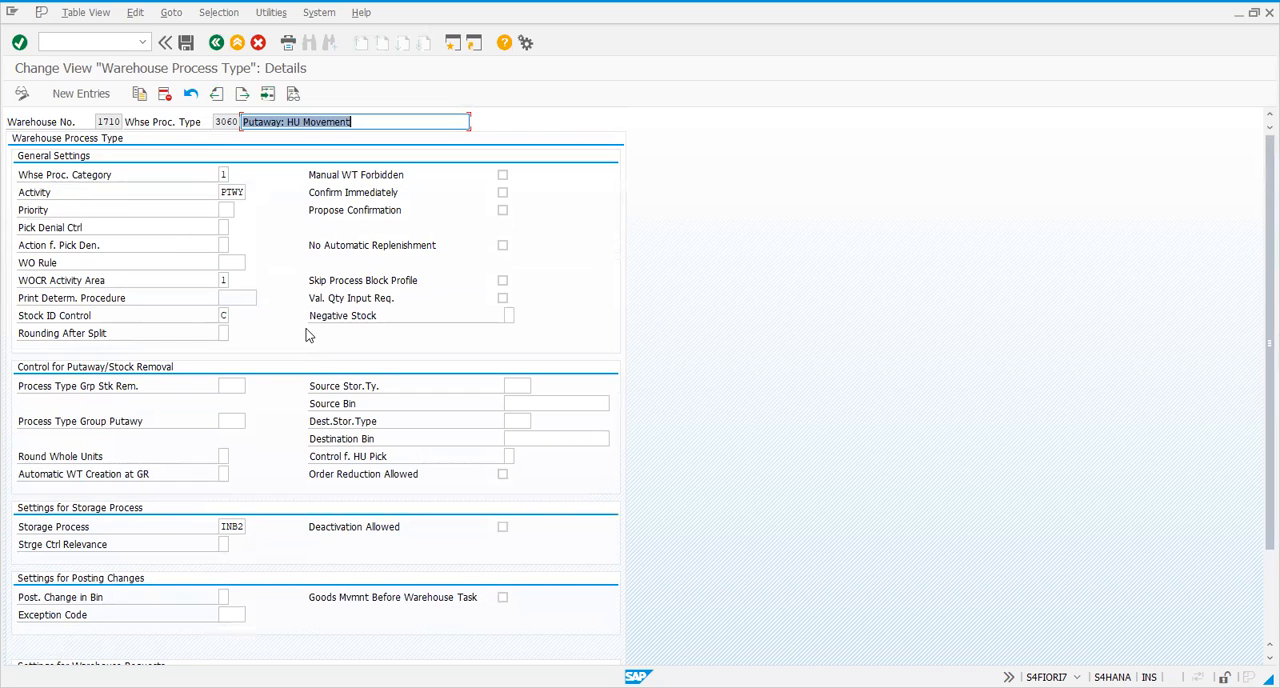
pyautogui.scroll(-5, 296, 320)
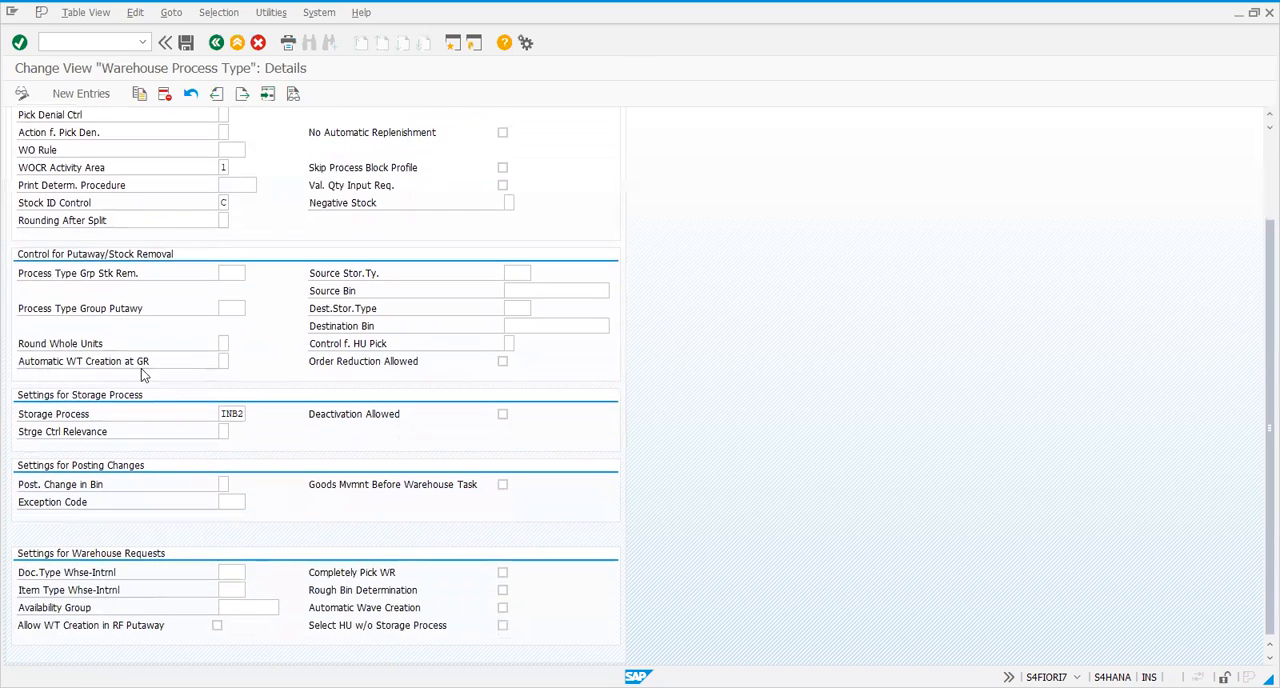
pyautogui.scroll(5, 124, 365)
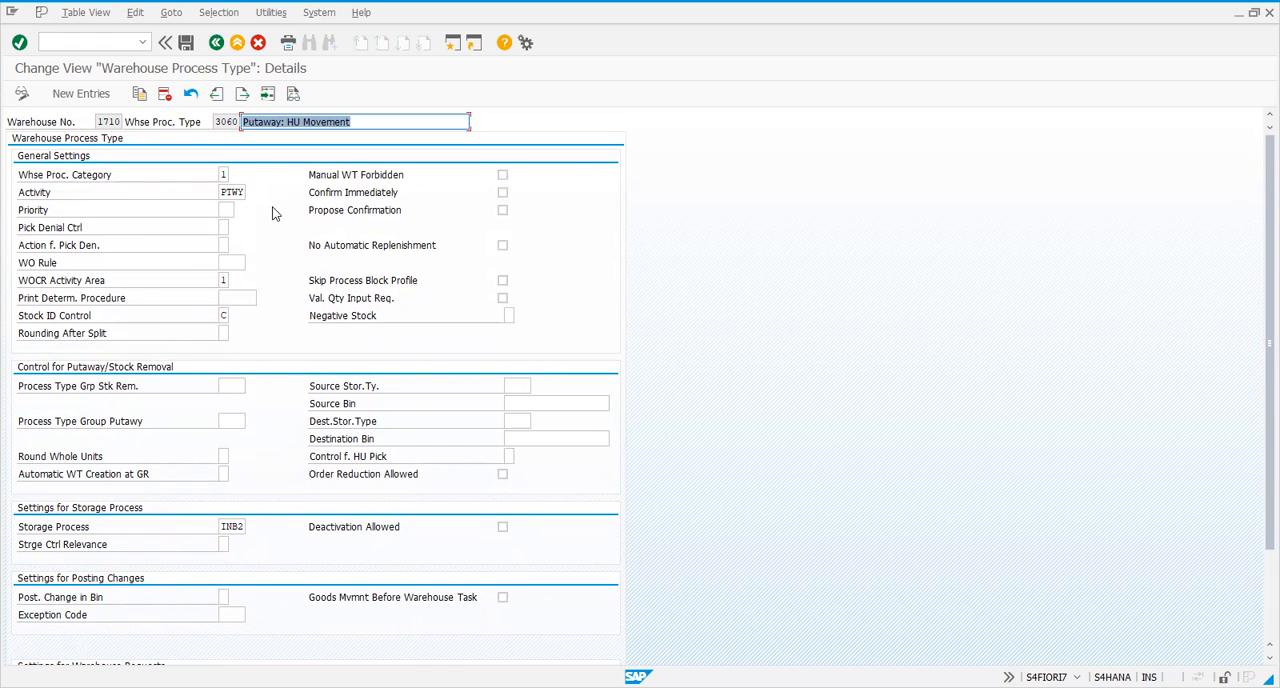
pyautogui.click(224, 122)
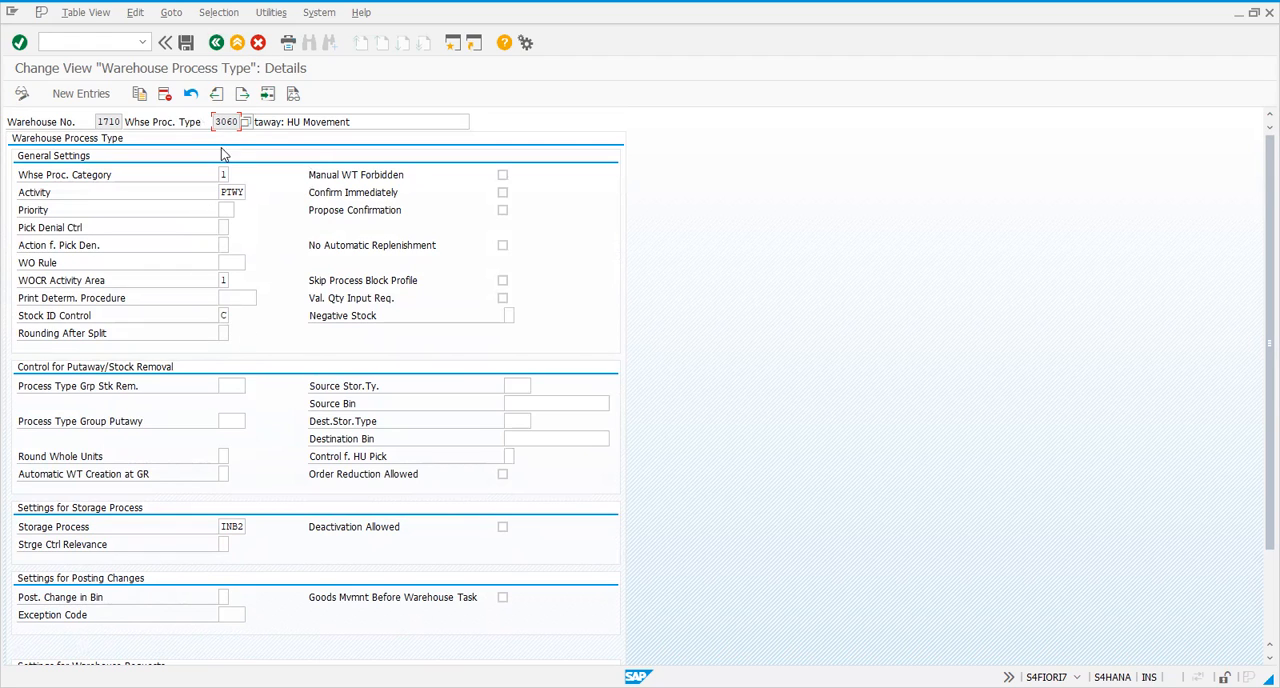
pyautogui.click(238, 526)
pyautogui.click(215, 44)
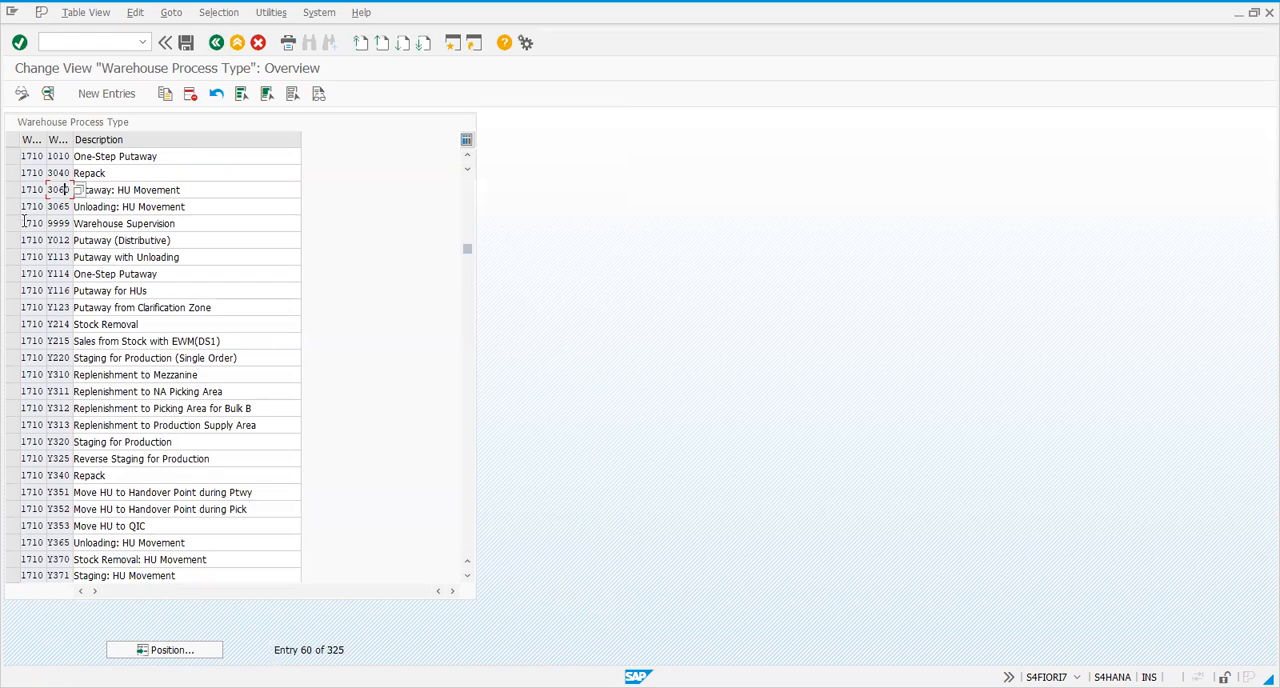
# Review all detail settings of warehouse process type 3065 for warehouse 1710 and return to the list
pyautogui.doubleClick(57, 206)
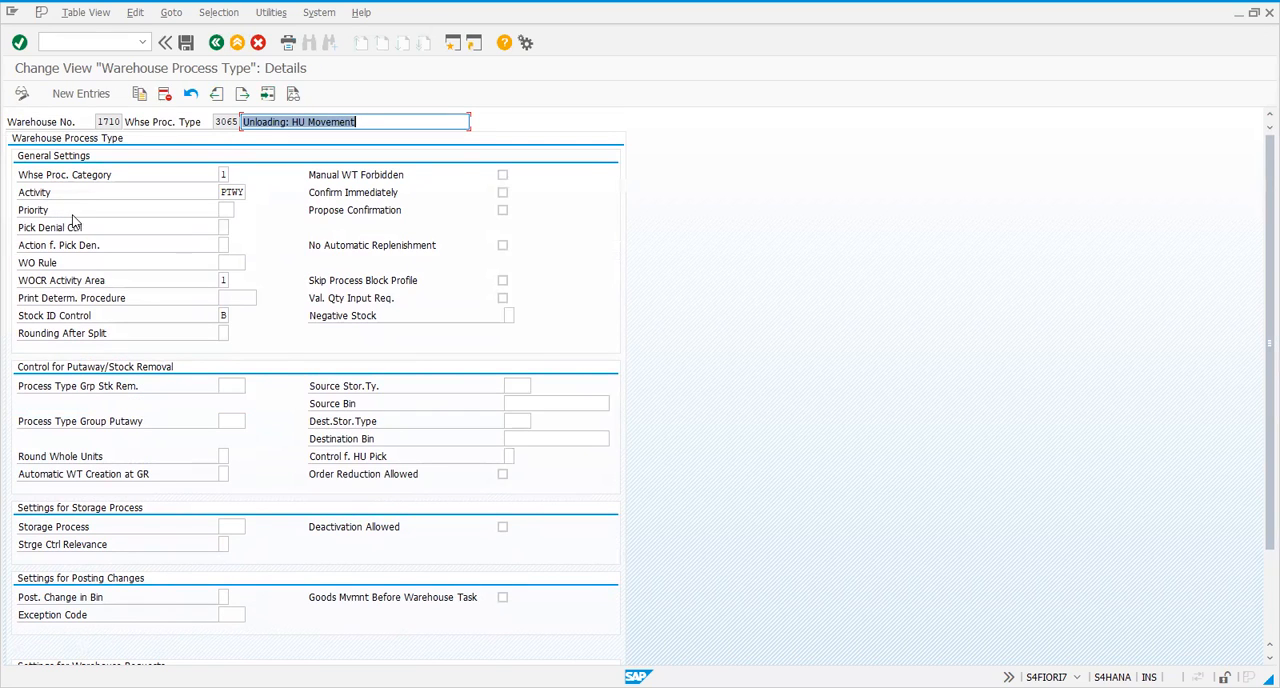
pyautogui.scroll(-1, 177, 291)
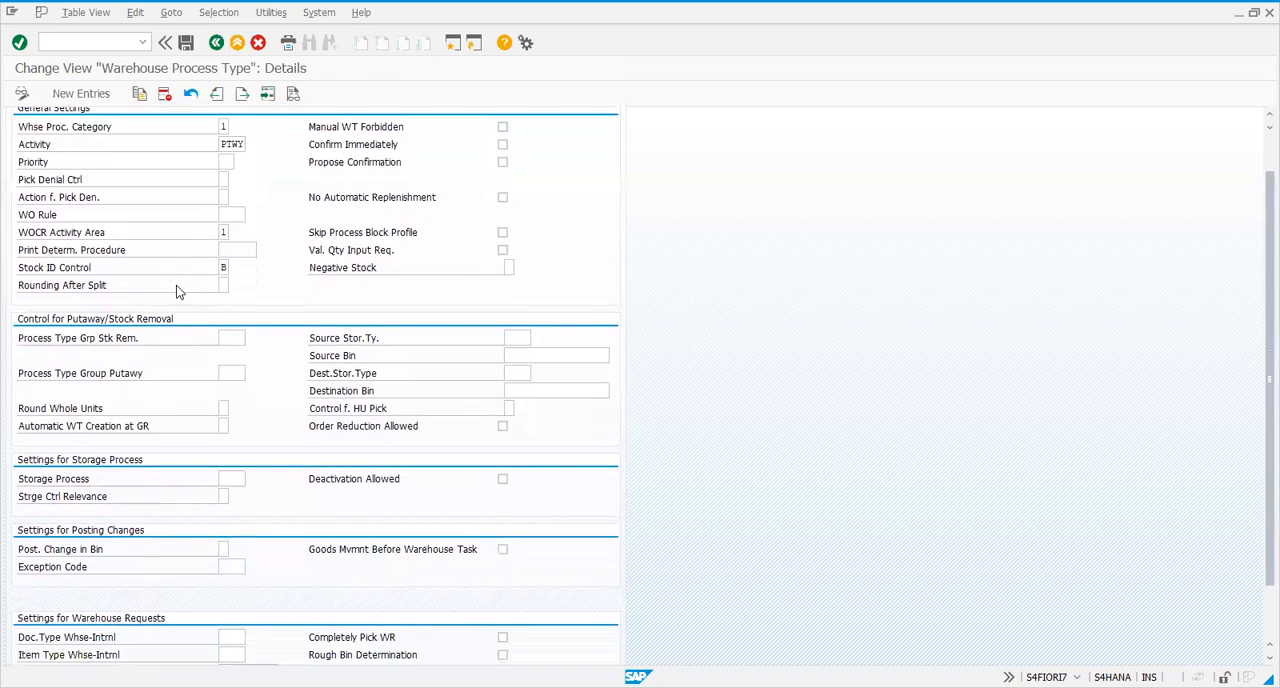
pyautogui.scroll(-1, 168, 320)
pyautogui.scroll(-1, 176, 370)
pyautogui.scroll(3, 176, 370)
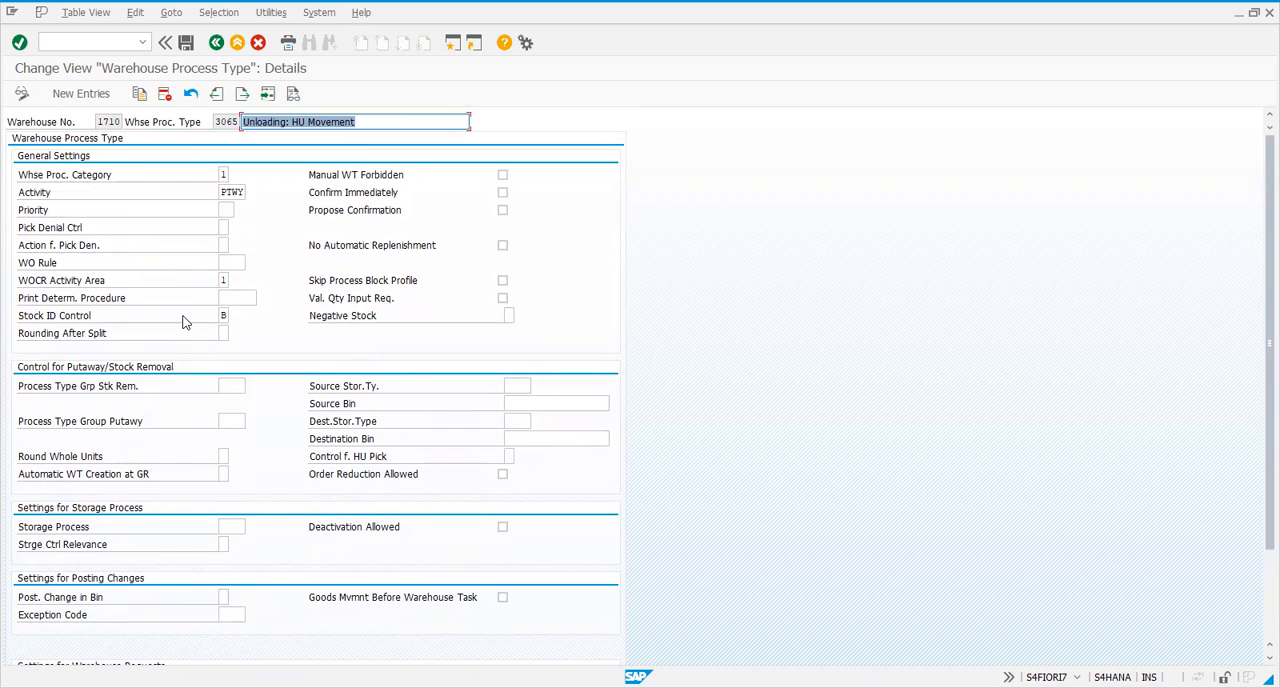
pyautogui.click(216, 42)
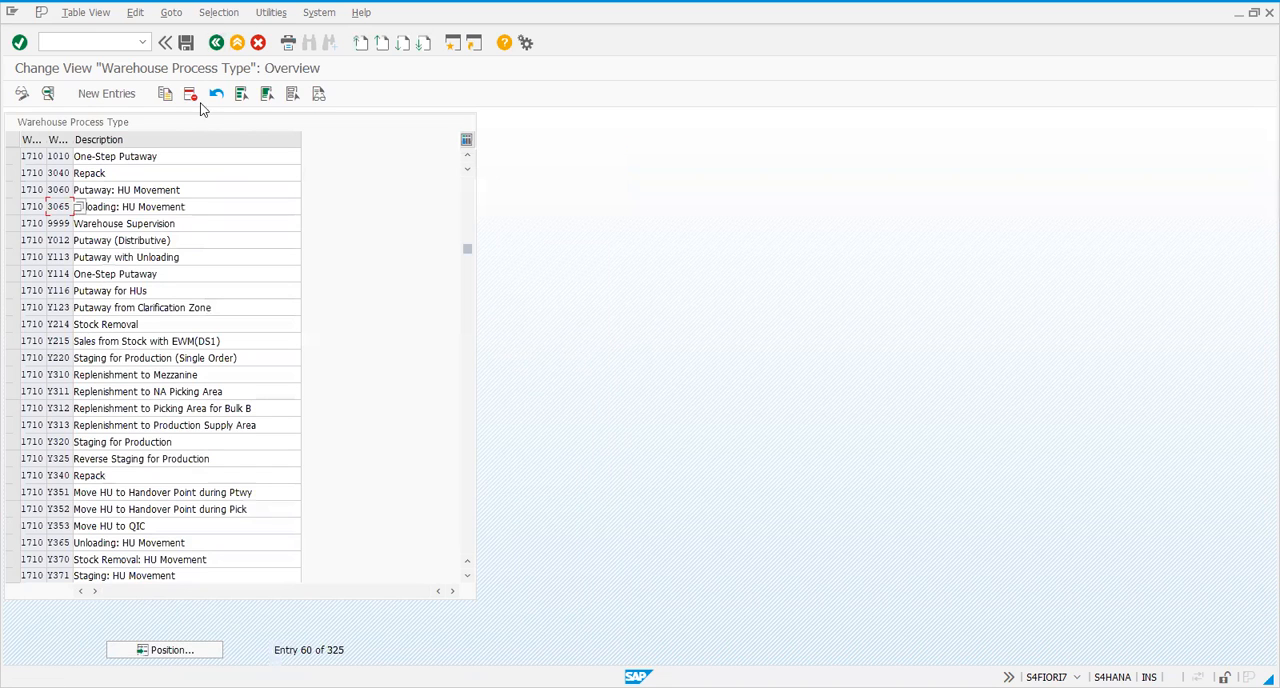
# Check the storage process assigned to warehouse process type 3060 and return to the list
pyautogui.doubleClick(60, 191)
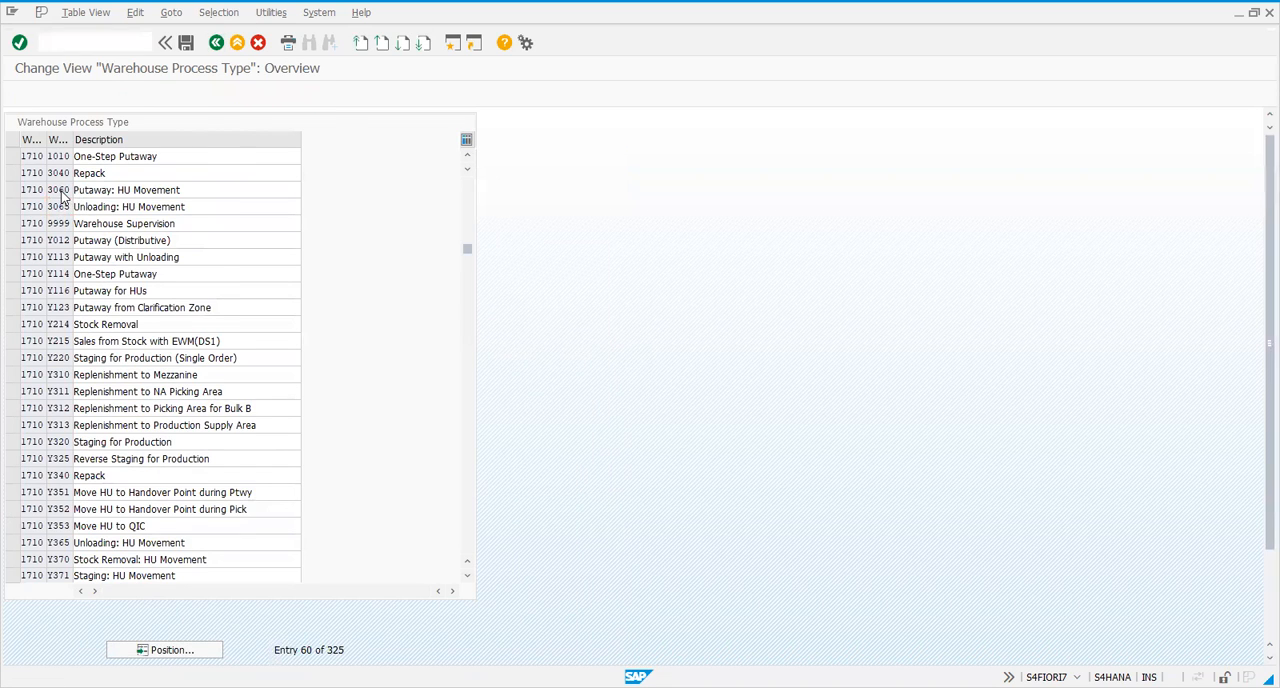
pyautogui.scroll(-3, 162, 337)
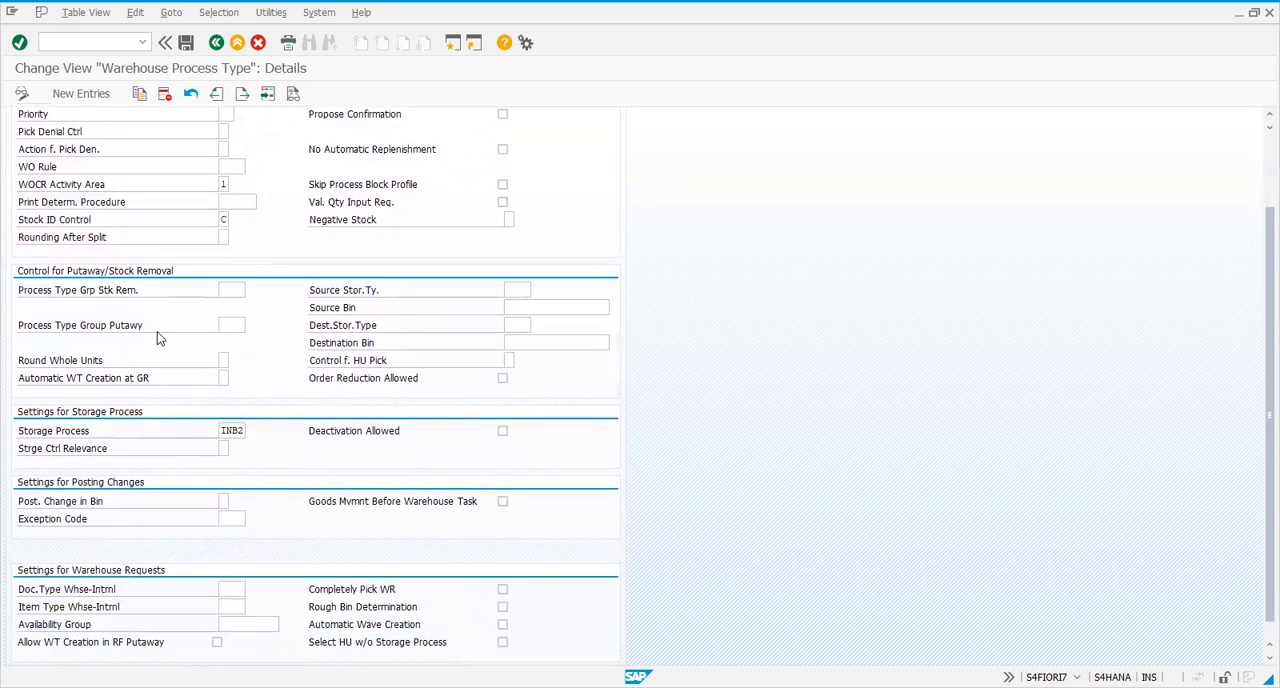
pyautogui.click(231, 429)
pyautogui.click(216, 42)
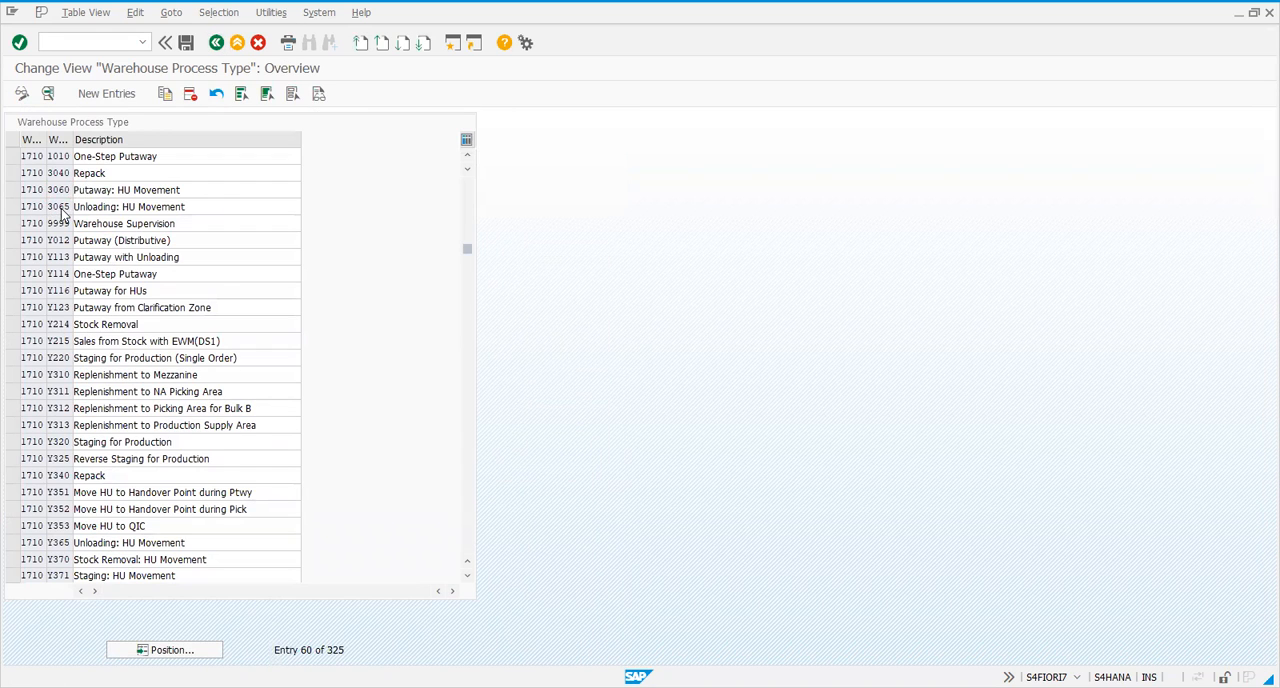
# Recheck the storage process settings of process type 3065 and return to the implementation guide
pyautogui.doubleClick(62, 207)
pyautogui.scroll(-2, 230, 367)
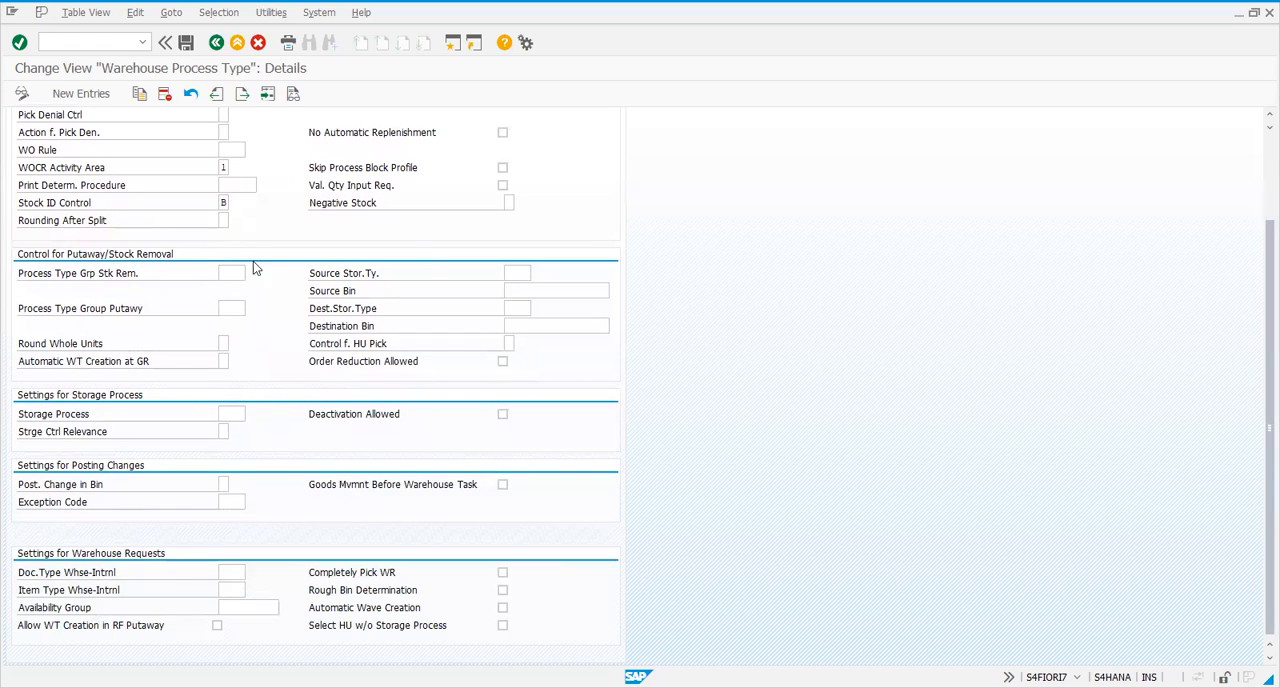
pyautogui.click(216, 42)
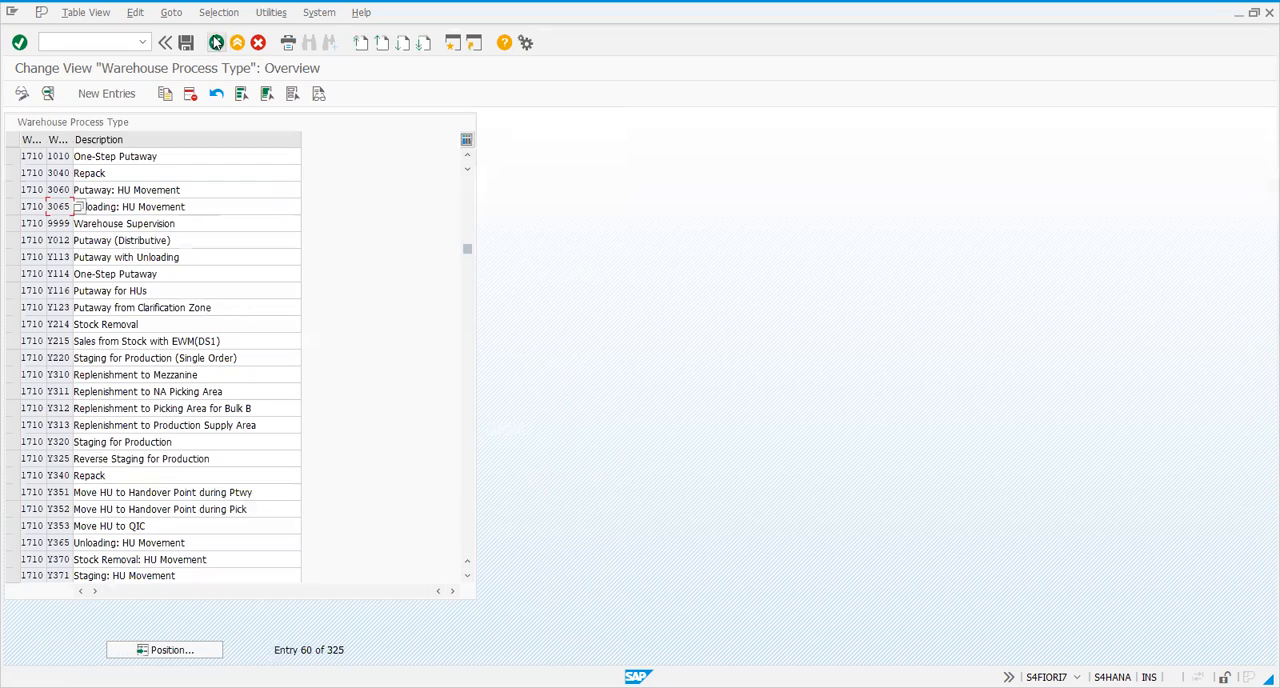
pyautogui.click(13, 190)
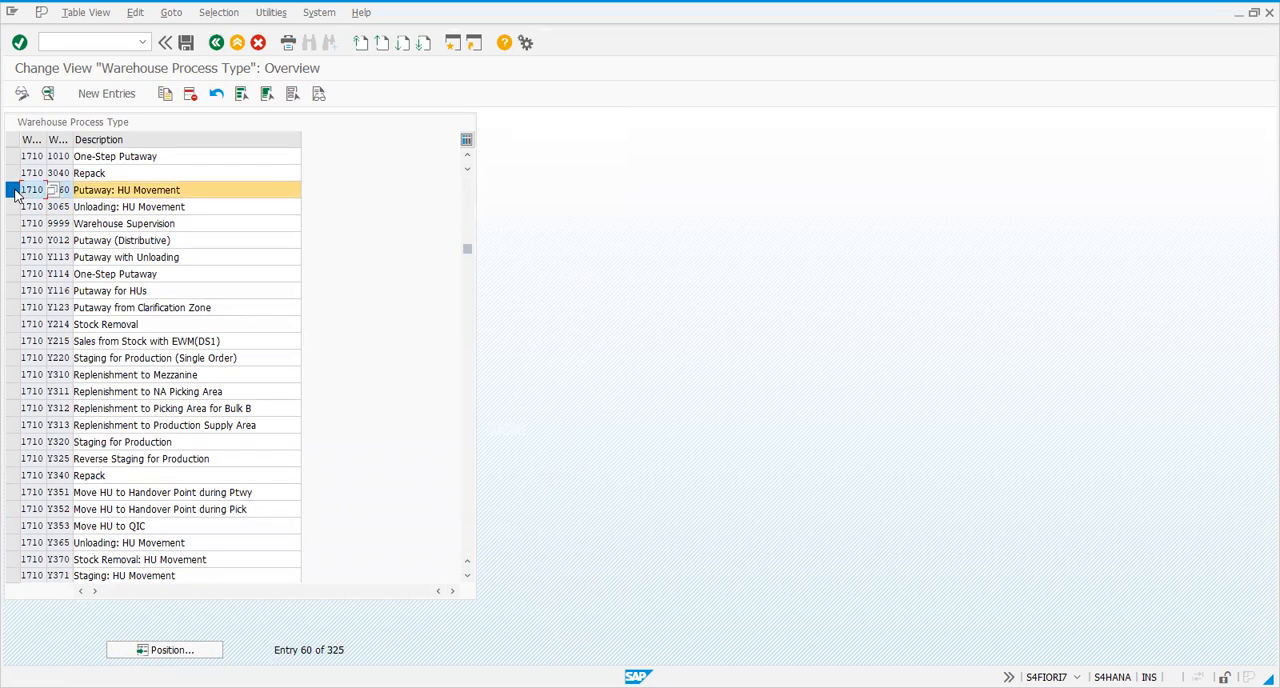
pyautogui.click(13, 190)
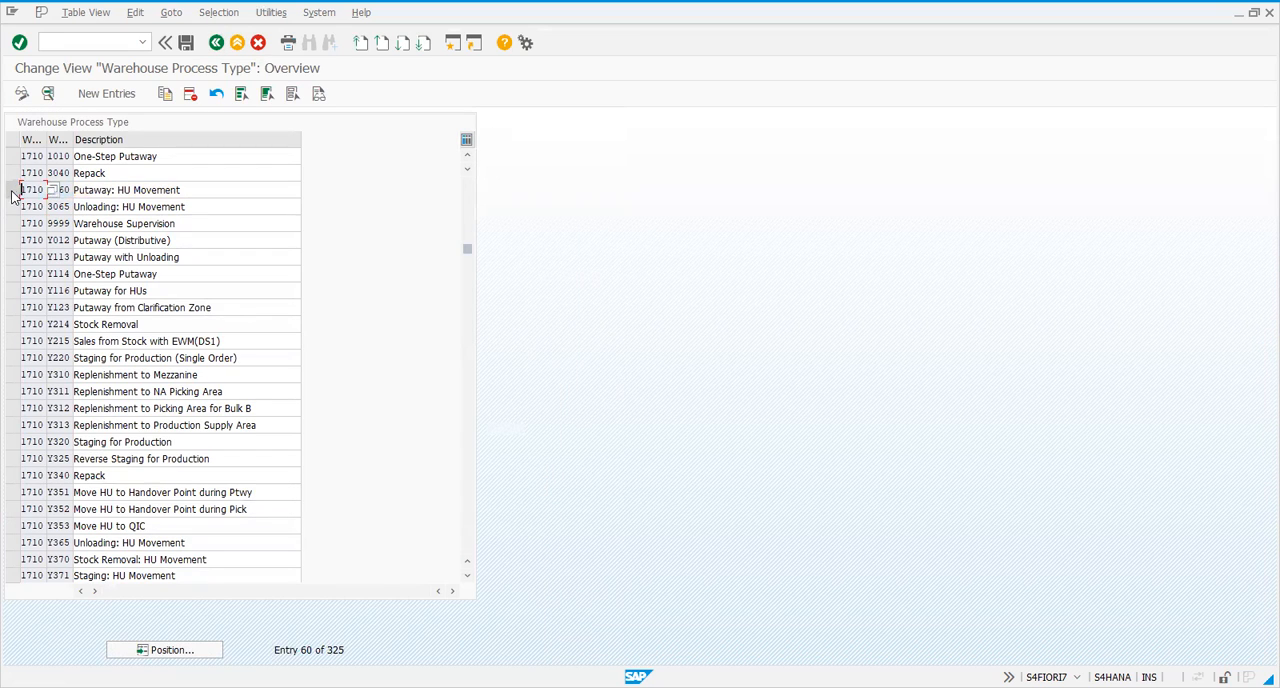
pyautogui.click(216, 42)
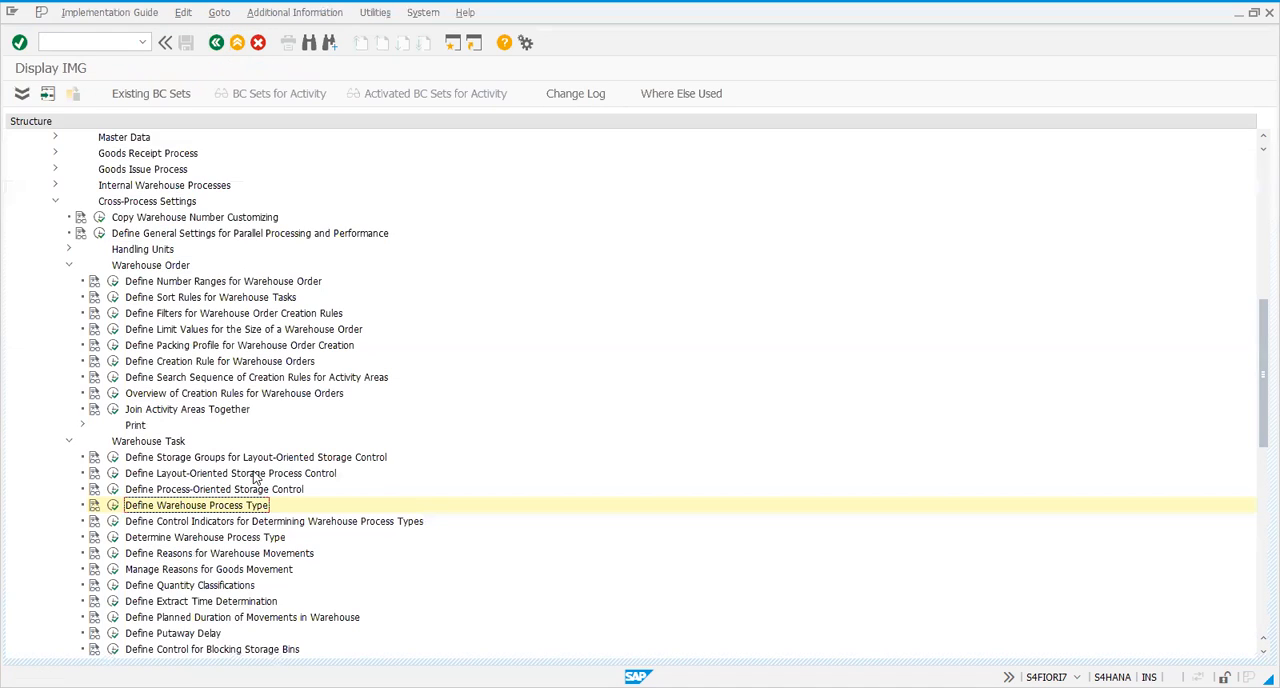
# Mark external steps IB01, IB02 and IB03 of warehouse 1710 in the process-oriented storage control settings
pyautogui.click(113, 490)
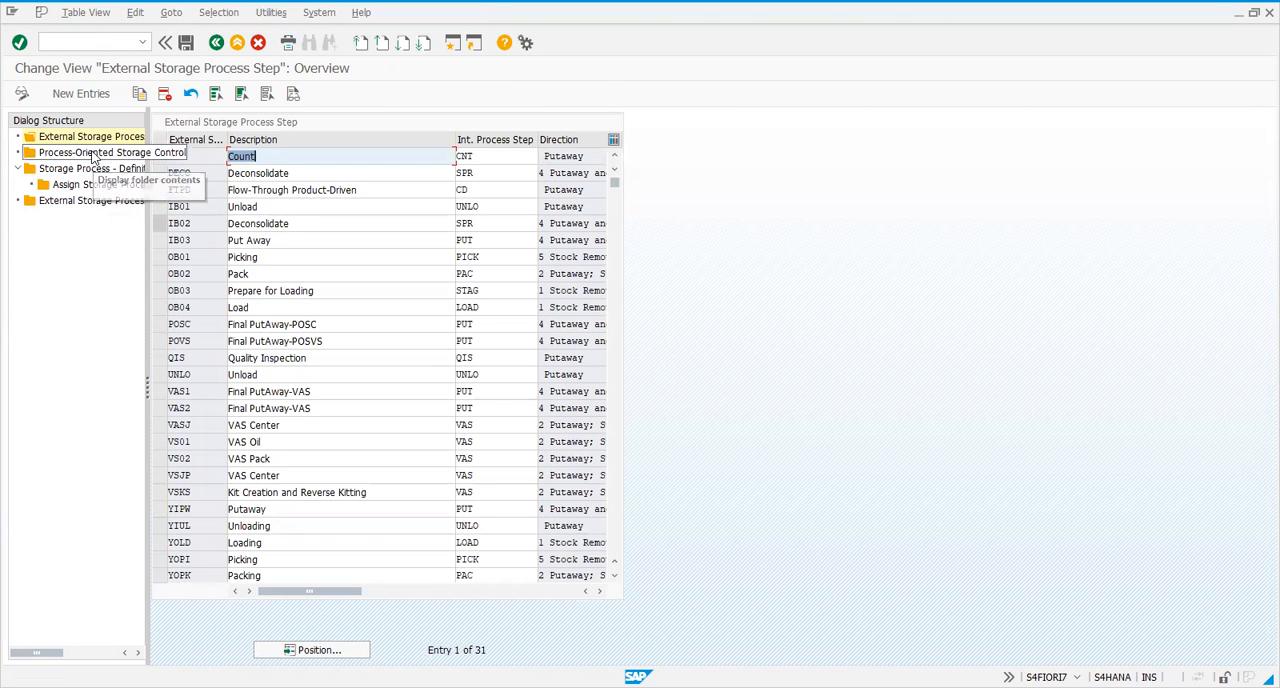
pyautogui.doubleClick(92, 152)
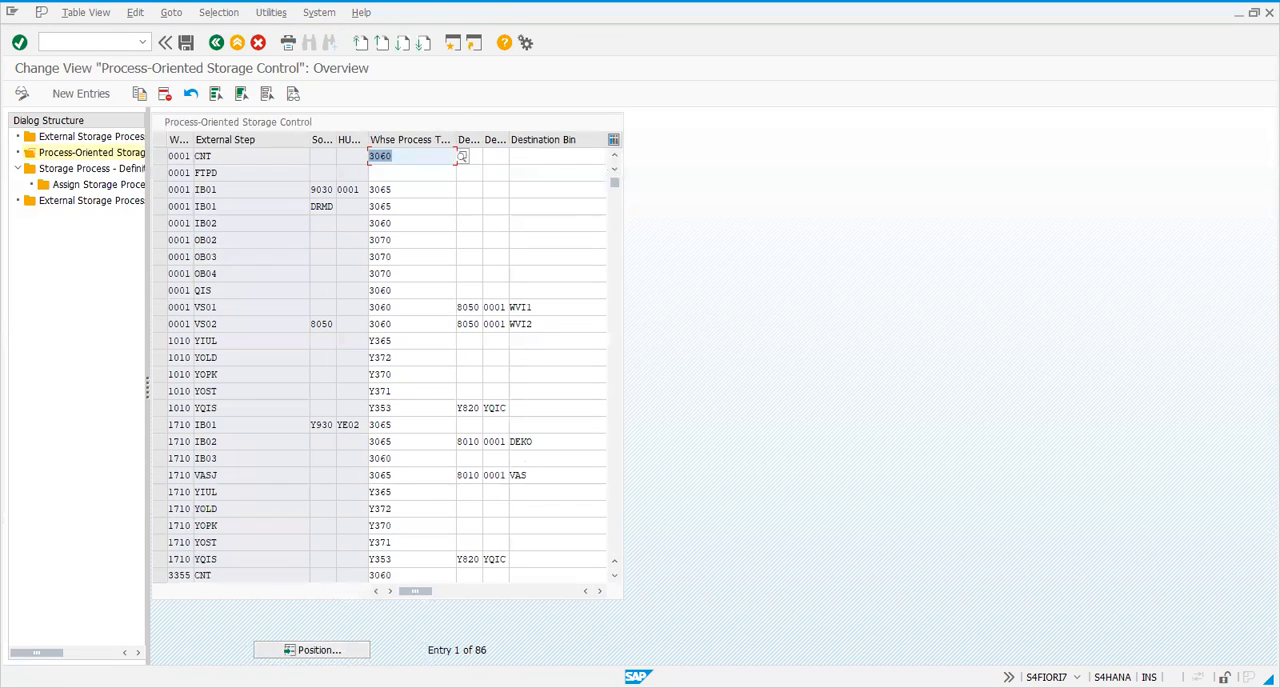
pyautogui.click(158, 424)
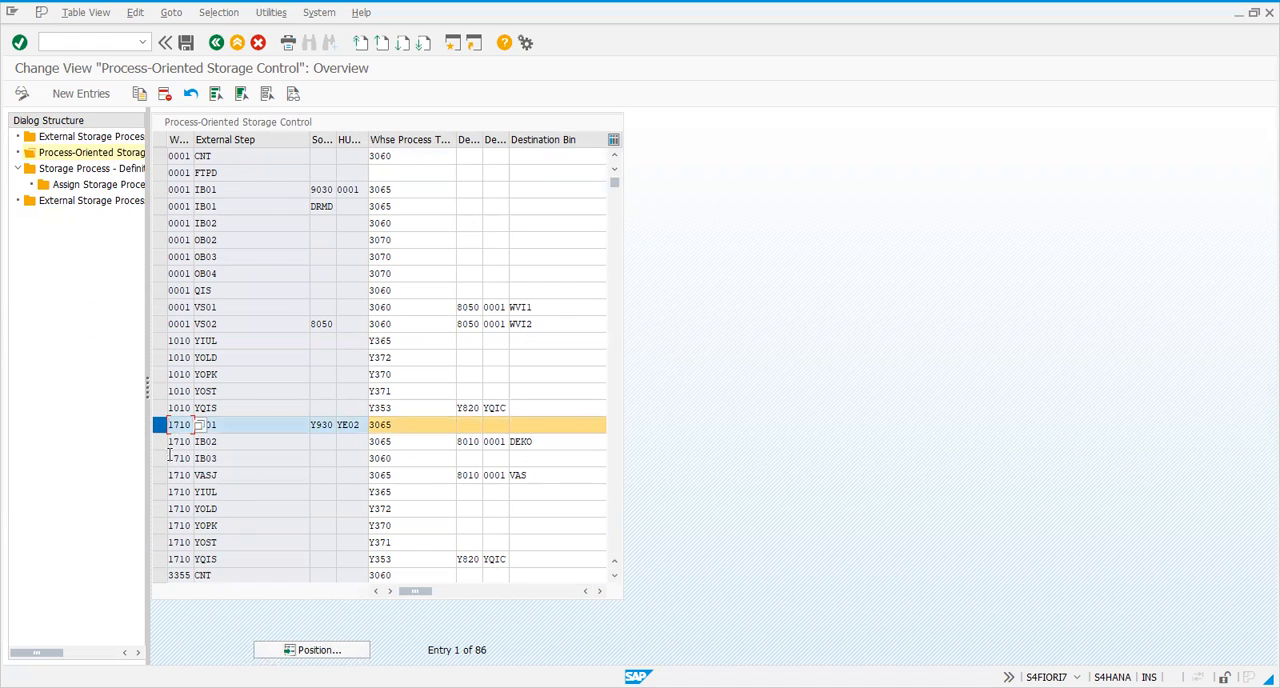
pyautogui.click(158, 441)
pyautogui.click(158, 458)
# Examine the source, warehouse process type and destination settings of the marked inbound steps of warehouse 1710
pyautogui.click(264, 447)
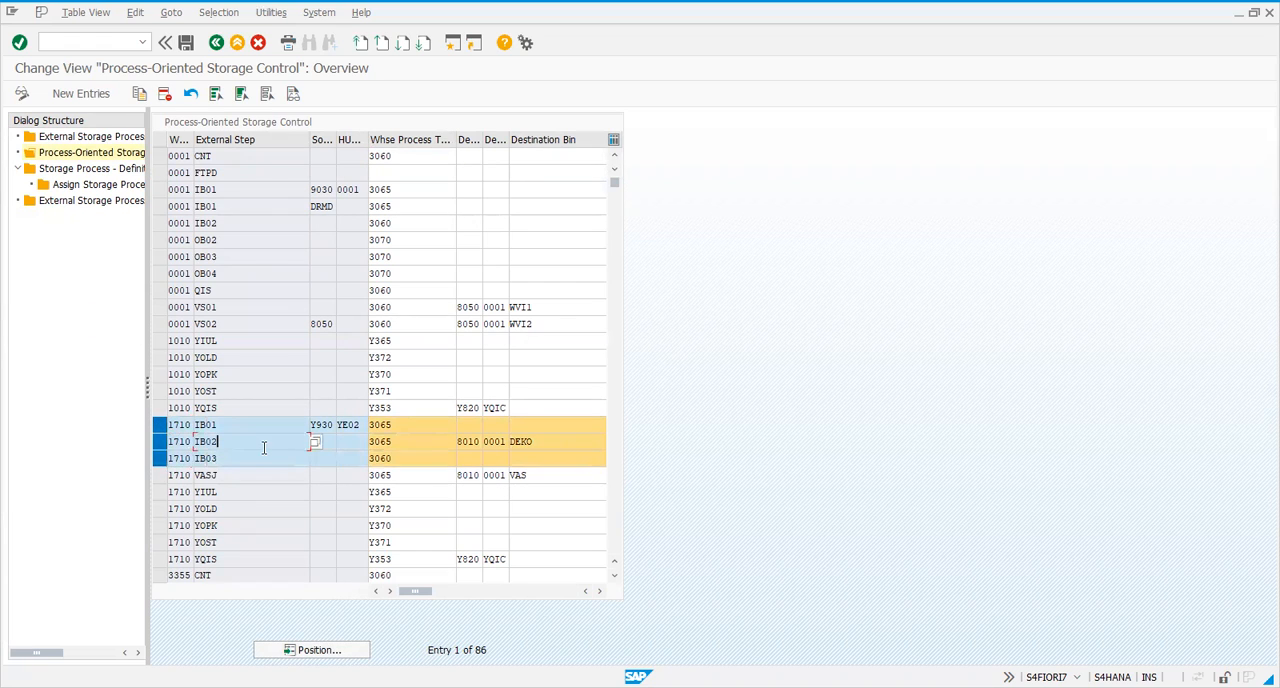
pyautogui.press('Down')
pyautogui.press('Down')
pyautogui.press('Down')
pyautogui.press('Up')
pyautogui.press('Up')
pyautogui.press('Up')
pyautogui.press('Down')
pyautogui.press('Up')
pyautogui.press('Up')
pyautogui.click(237, 444)
# Display the storage process step assignments for warehouse 1710 and storage process INB2
pyautogui.doubleClick(107, 188)
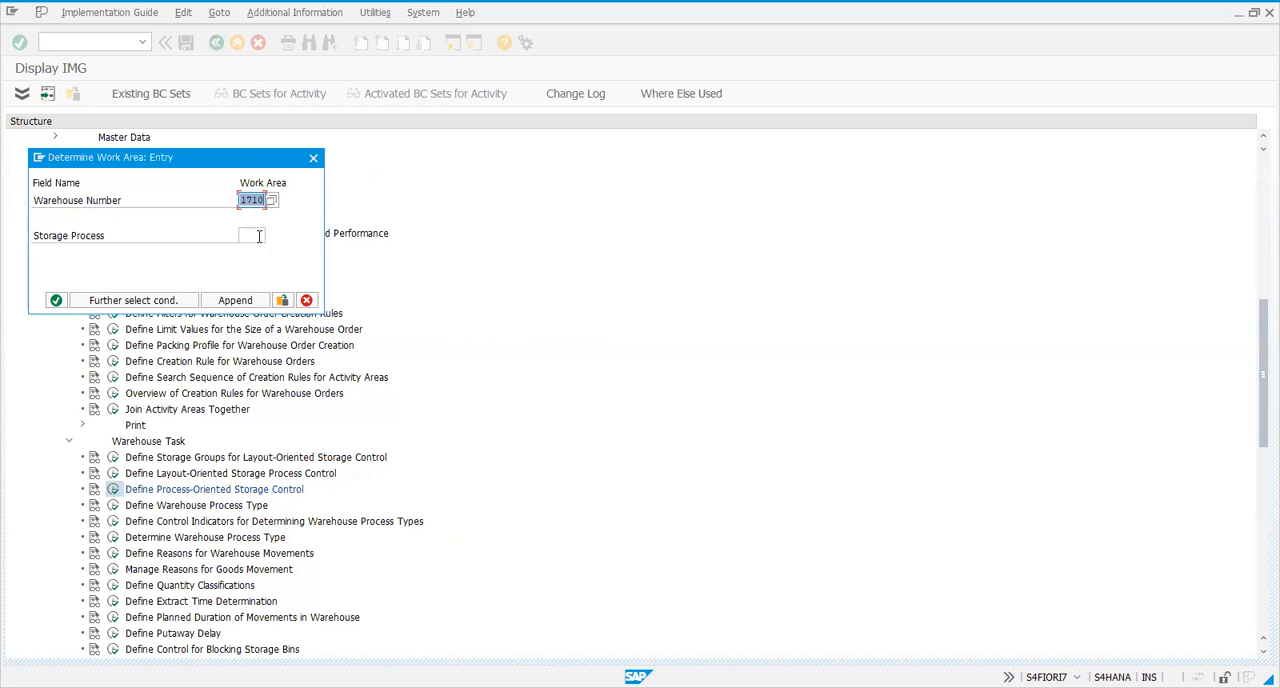
pyautogui.click(258, 236)
pyautogui.write('1')
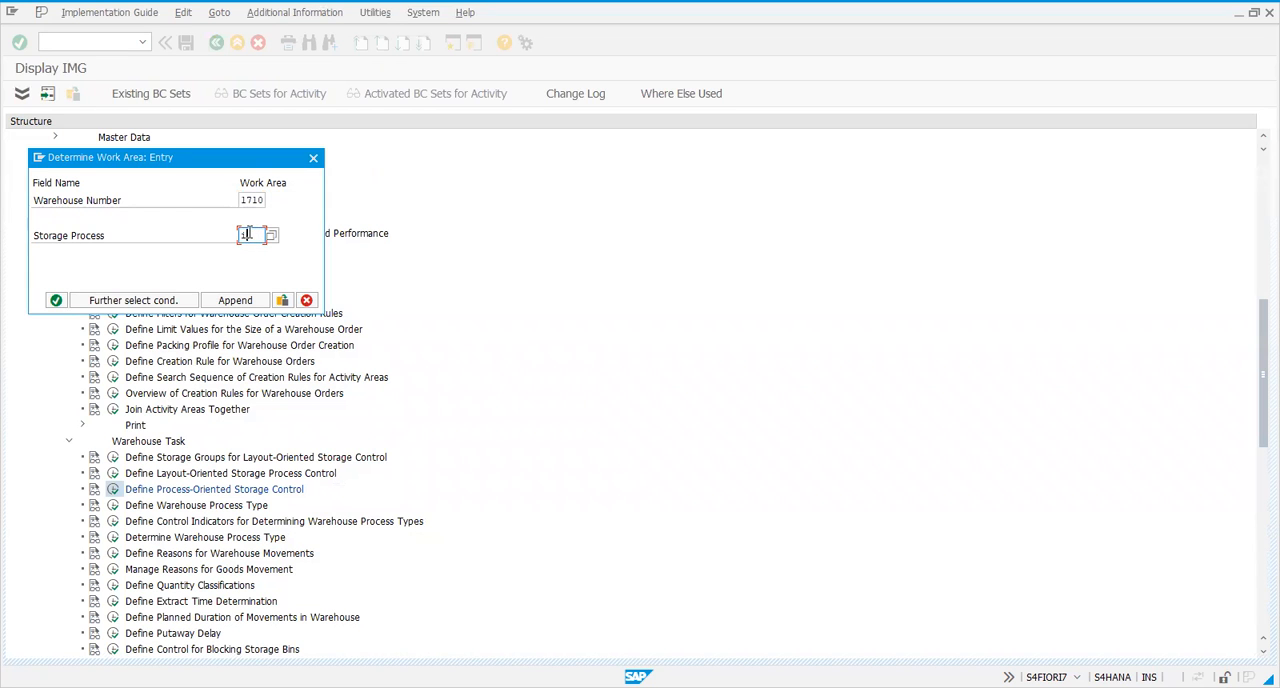
pyautogui.write('NB2')
pyautogui.press('Return')
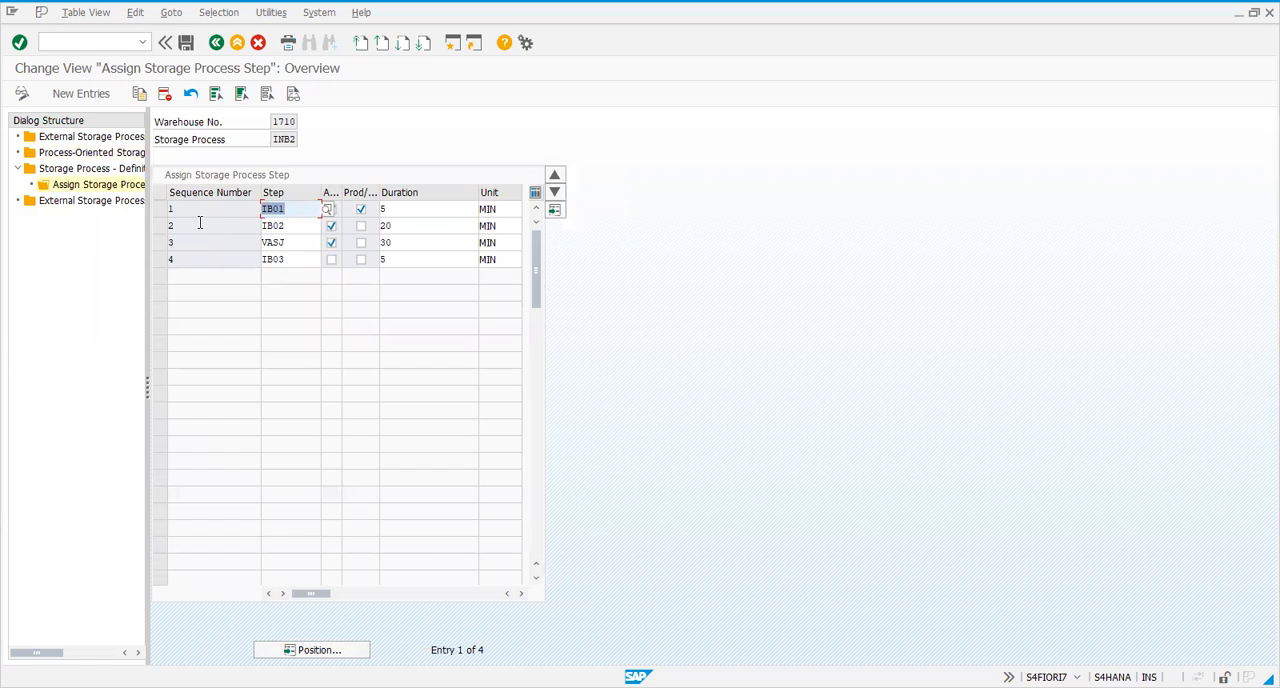
# Review the step sequence of storage process INB2, especially step VASJ, and leave the step assignment
pyautogui.click(285, 139)
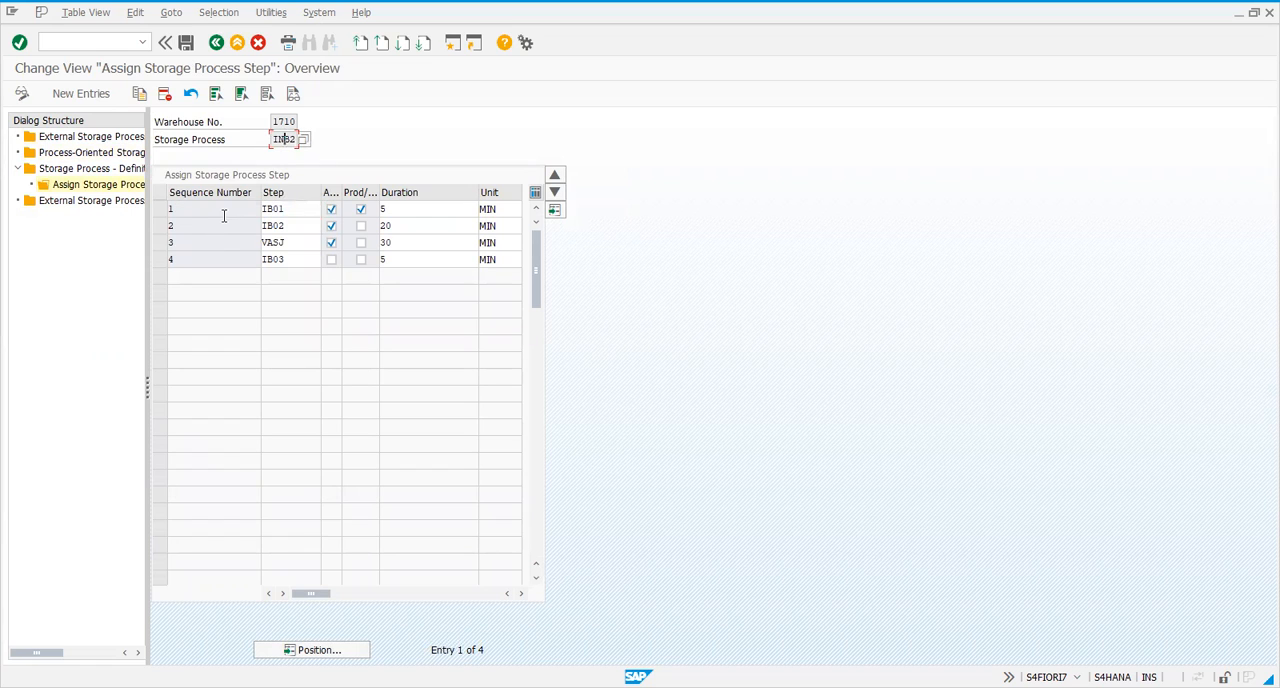
pyautogui.click(162, 242)
pyautogui.moveTo(306, 598)
pyautogui.mouseDown()
pyautogui.moveTo(466, 597)
pyautogui.moveTo(300, 600)
pyautogui.mouseUp()
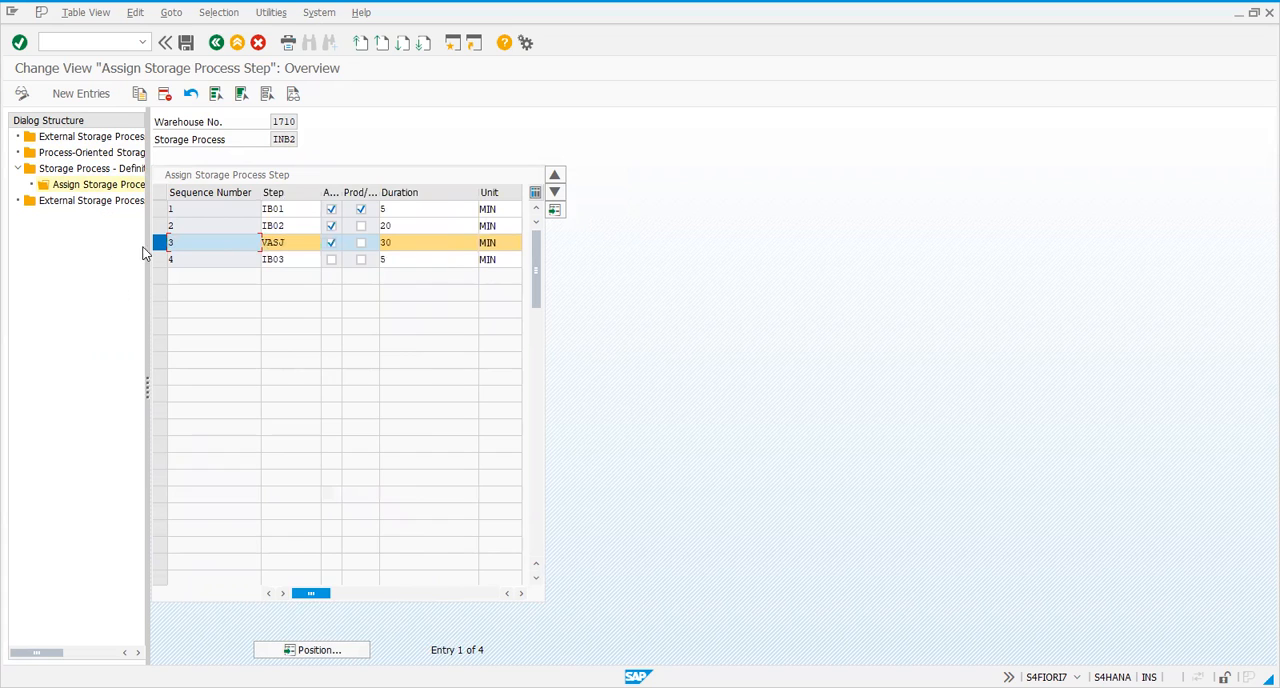
pyautogui.click(167, 243)
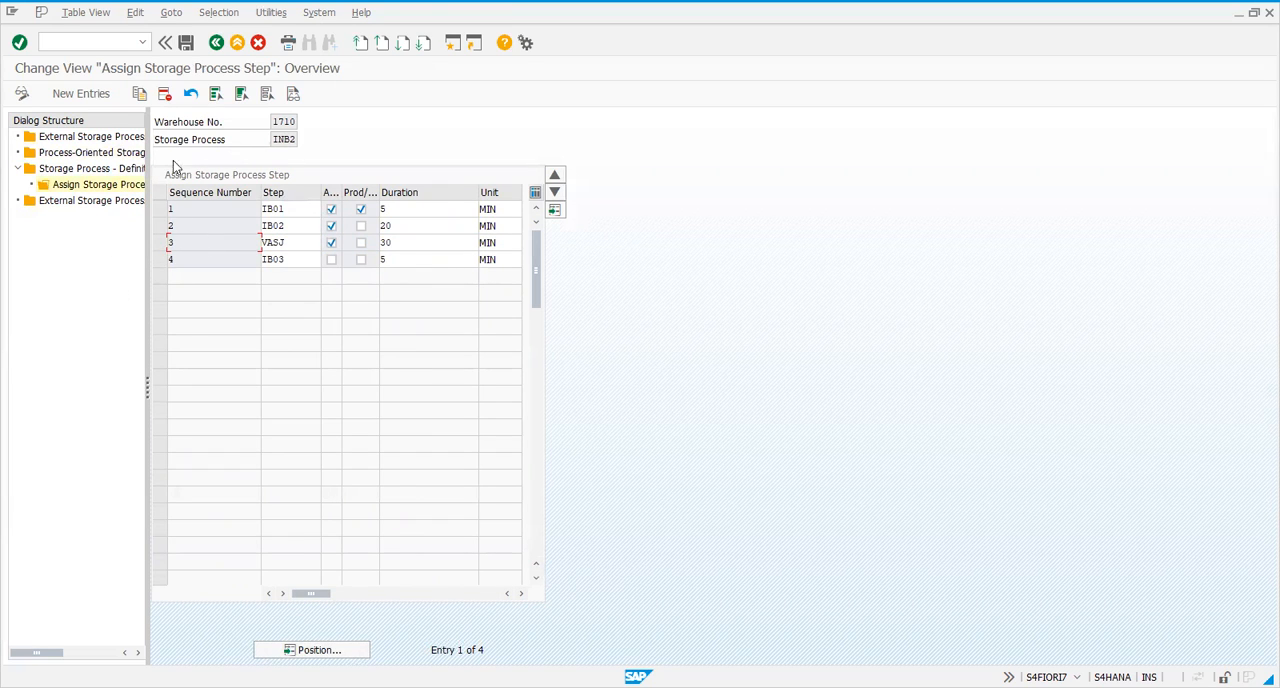
pyautogui.click(217, 43)
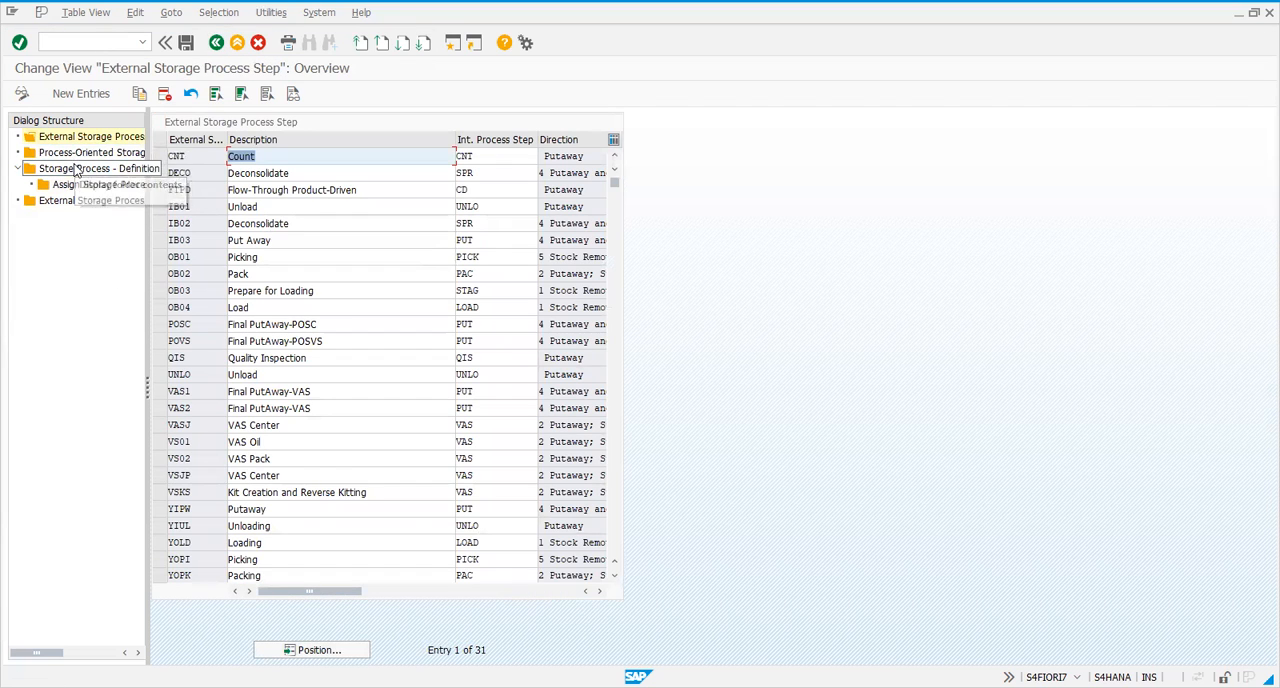
# Mark step VASJ of warehouse 1710 in the process-oriented storage control and compare it with IB02 and IB03
pyautogui.doubleClick(88, 152)
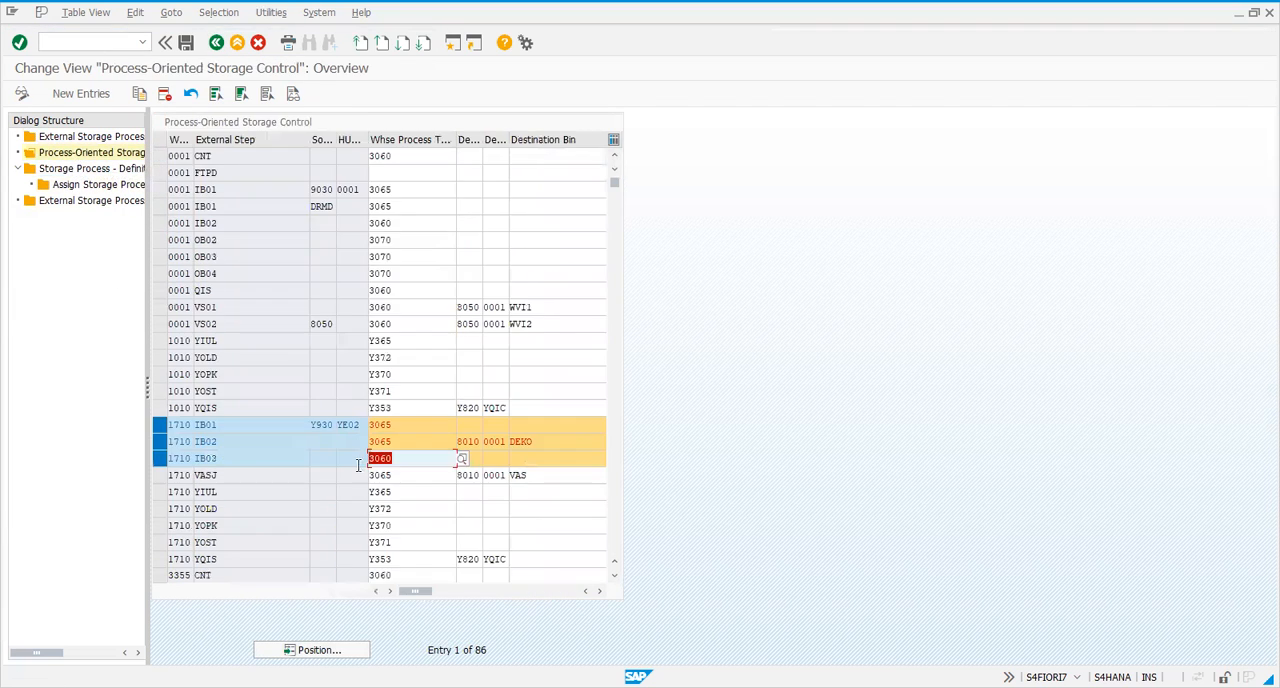
pyautogui.click(162, 475)
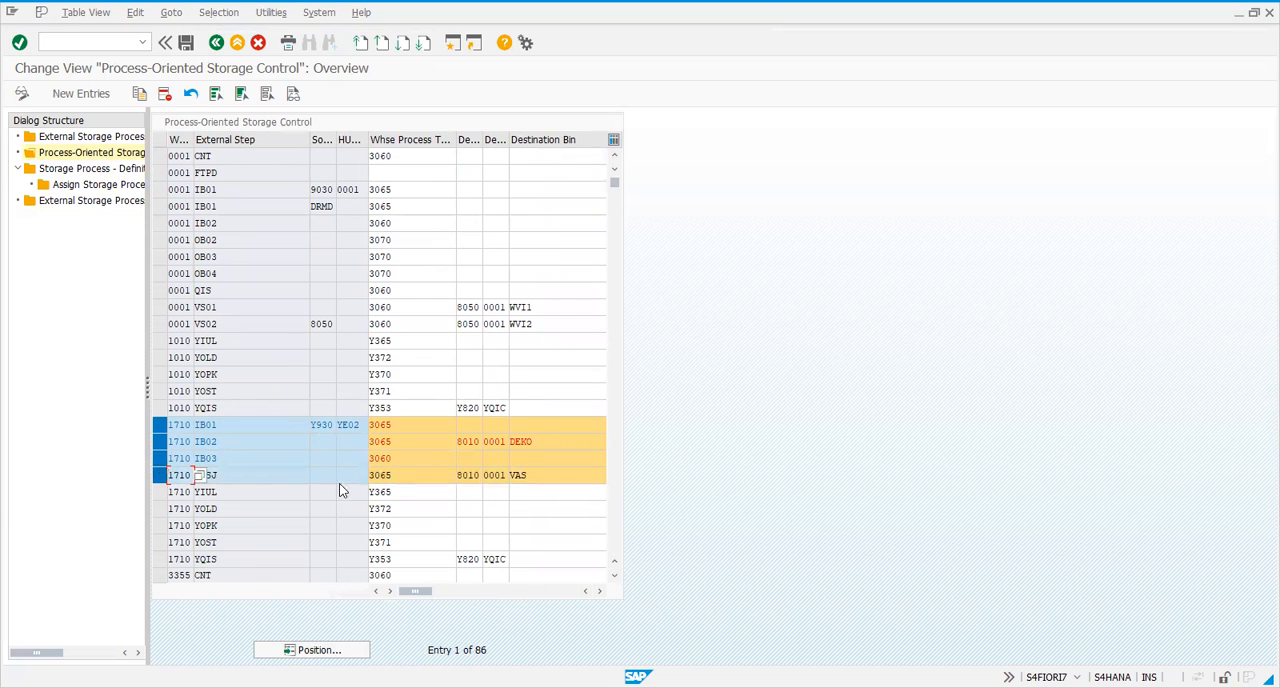
pyautogui.click(422, 459)
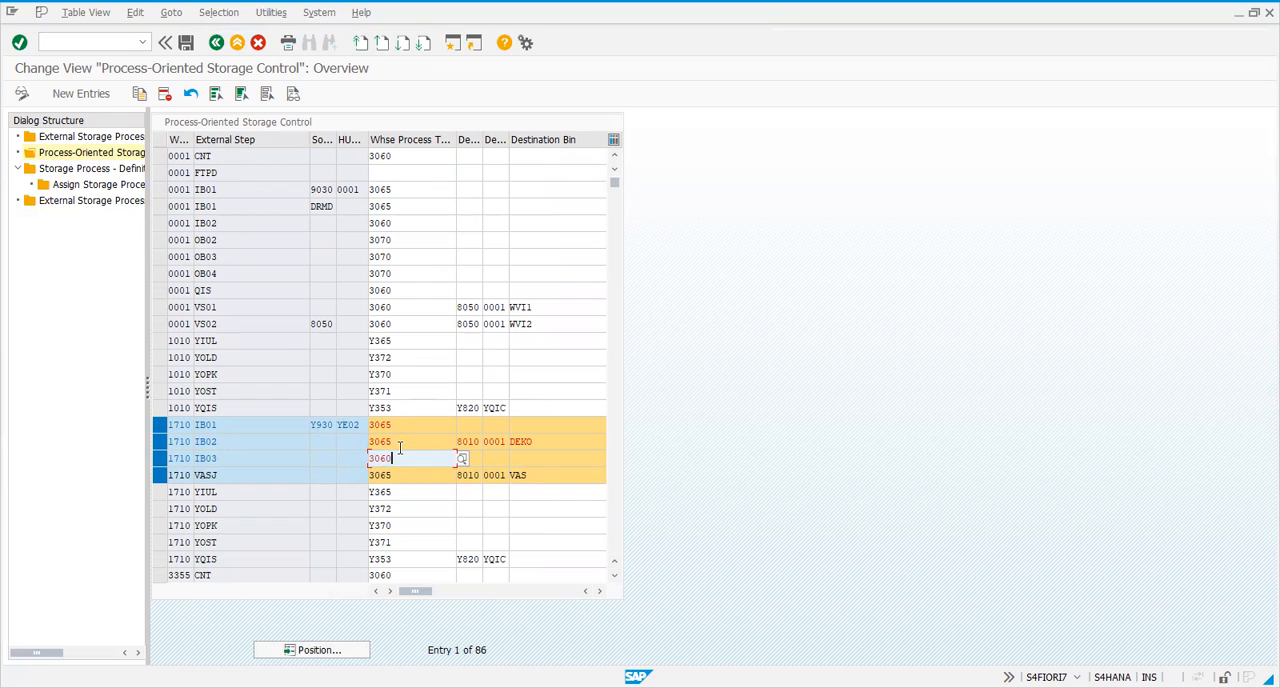
pyautogui.click(312, 443)
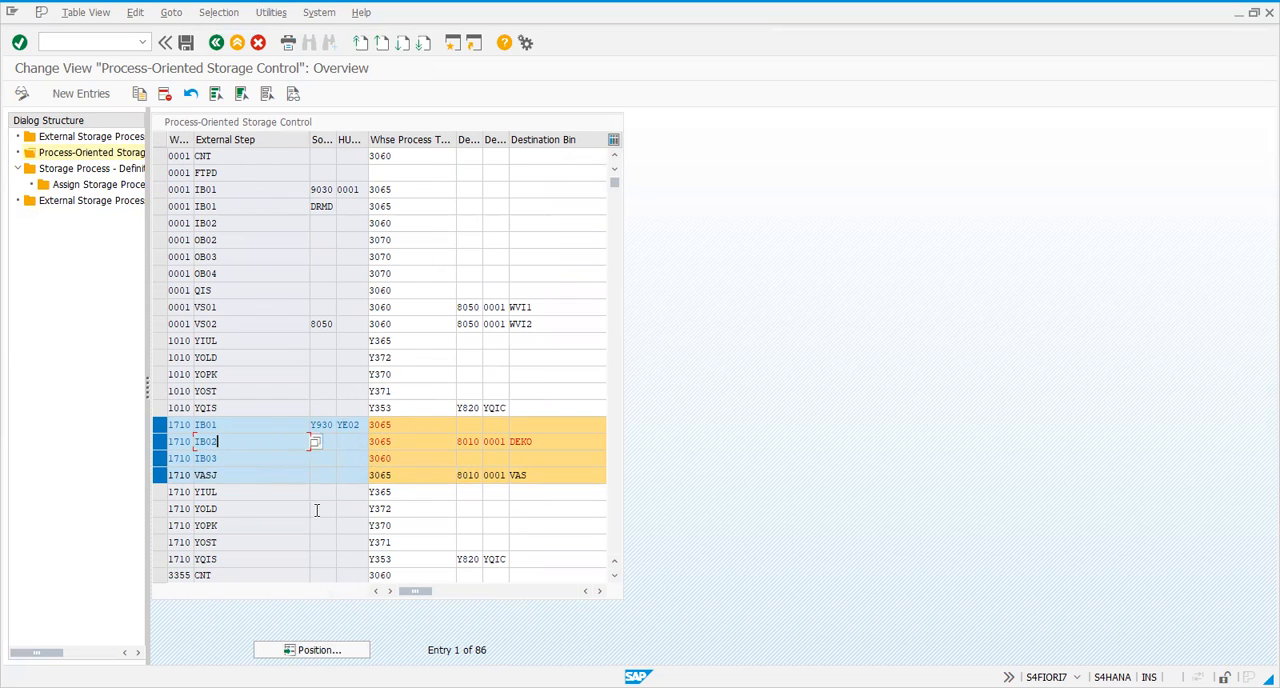
pyautogui.click(318, 476)
# Recheck the IB01 entry of warehouse 1710 and return to the implementation guide
pyautogui.click(161, 426)
pyautogui.click(160, 424)
pyautogui.click(215, 45)
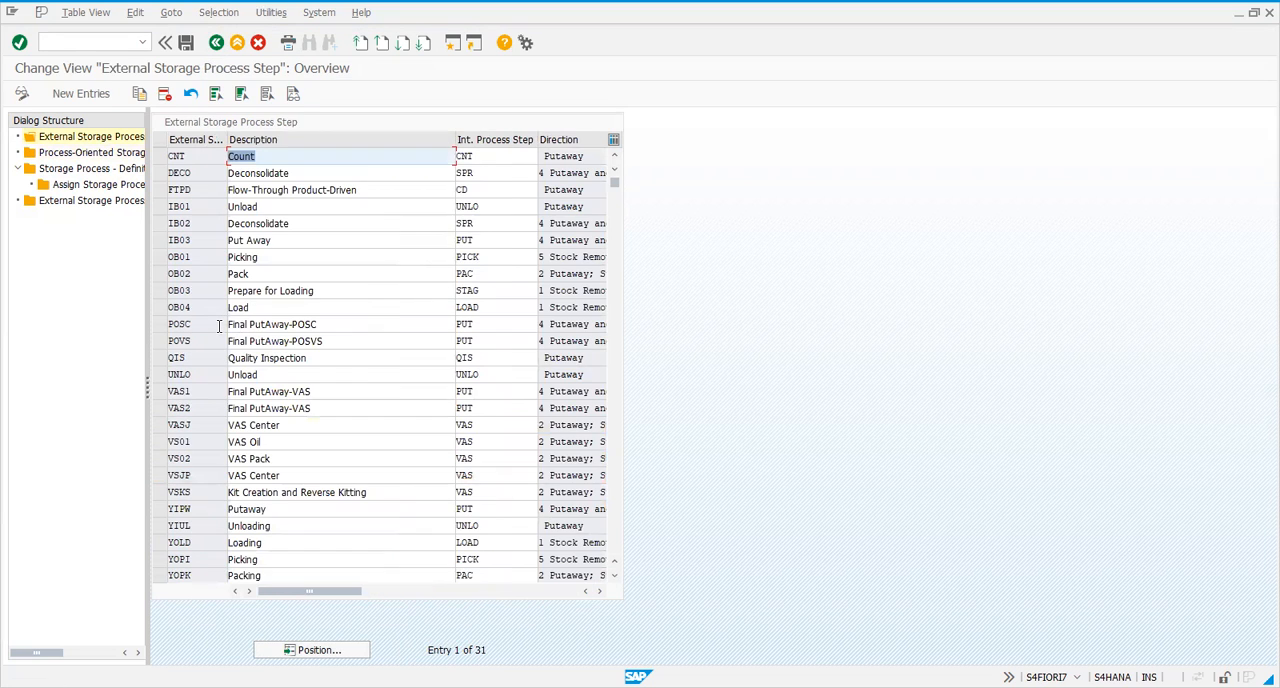
pyautogui.click(216, 43)
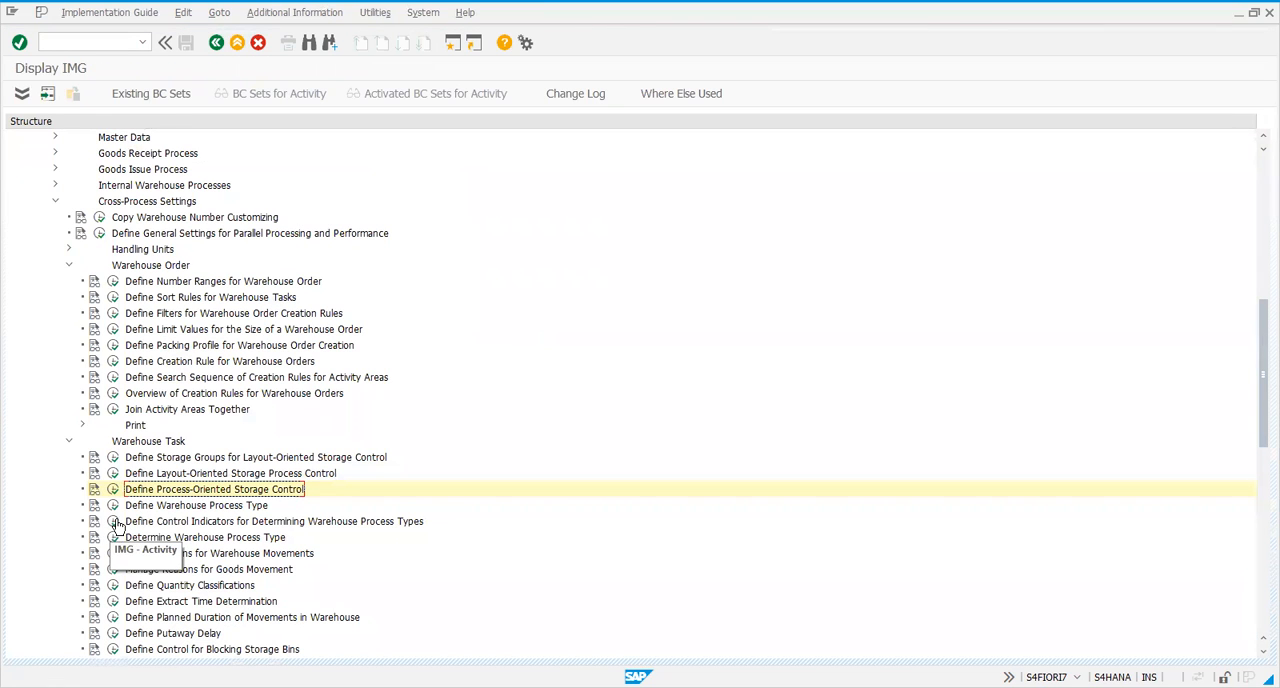
# View the control indicators for process type determination and position the warehouse process type determination list at warehouse 1710
pyautogui.click(114, 521)
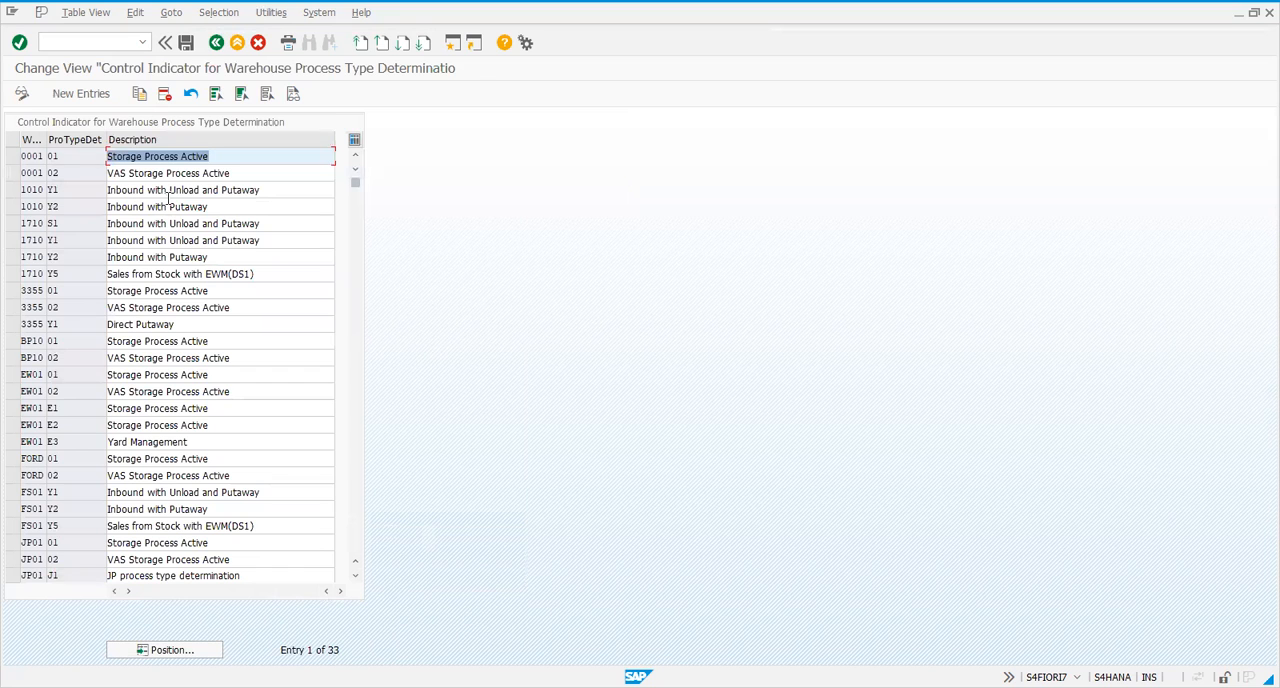
pyautogui.click(220, 42)
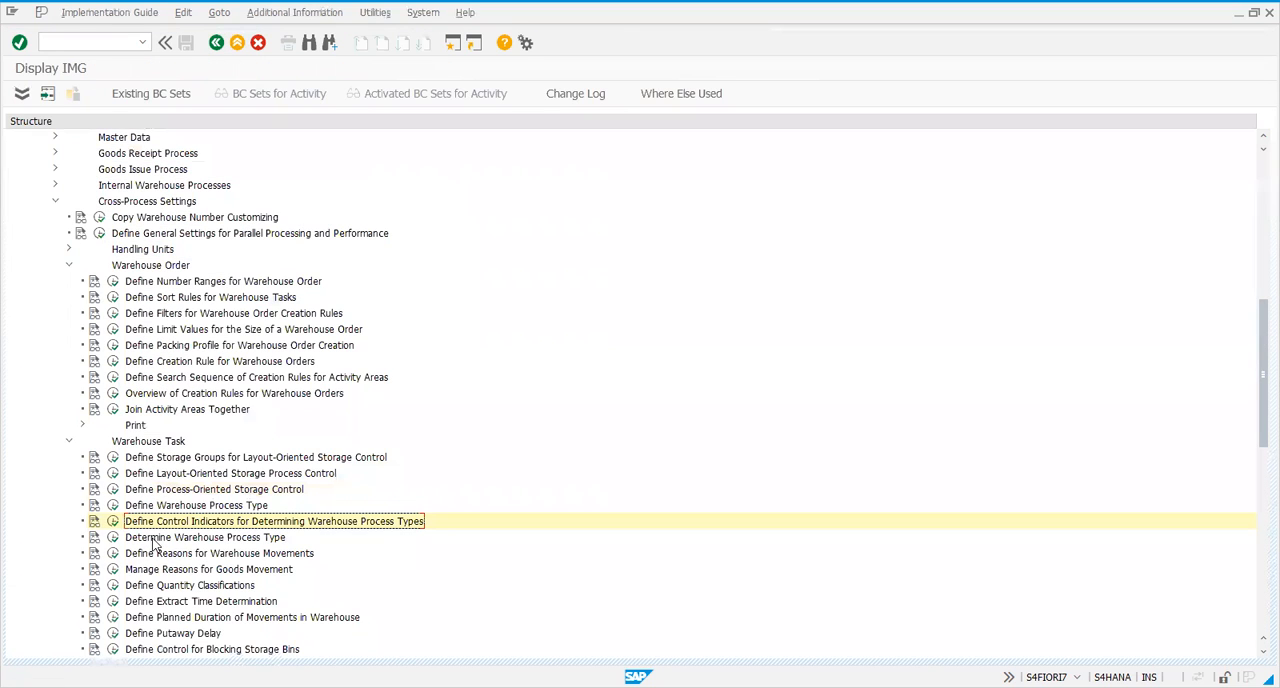
pyautogui.click(113, 538)
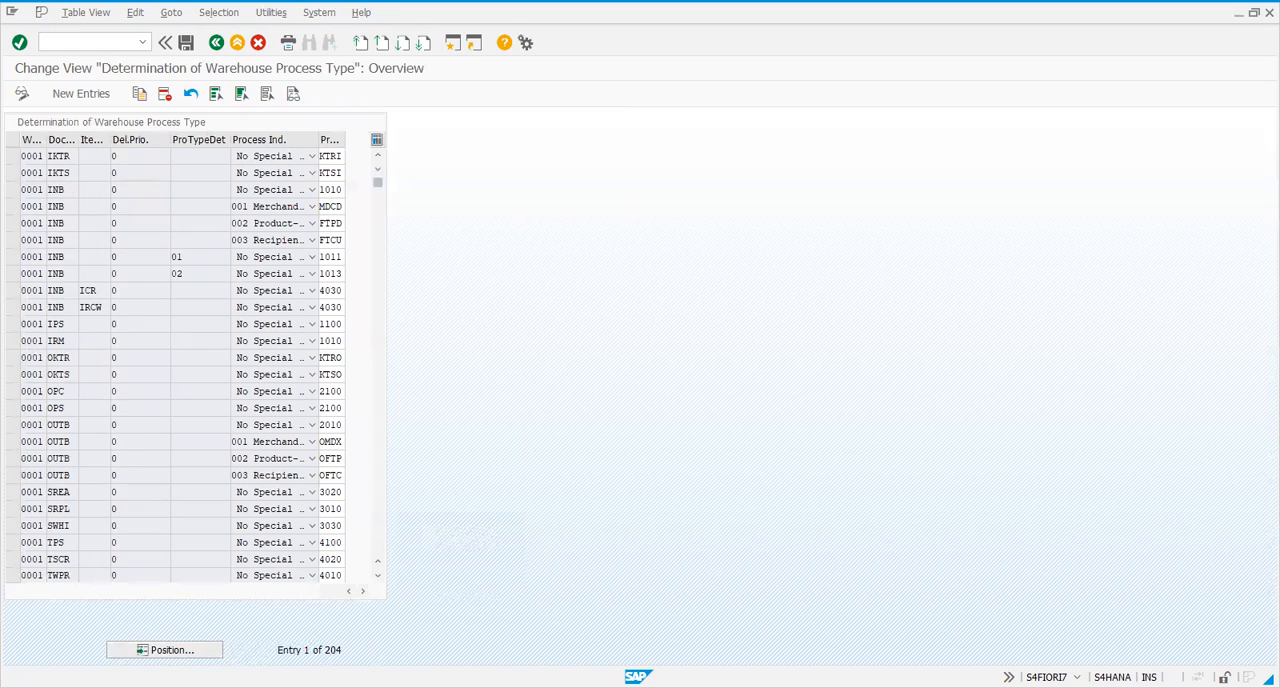
pyautogui.click(141, 645)
pyautogui.write('1710')
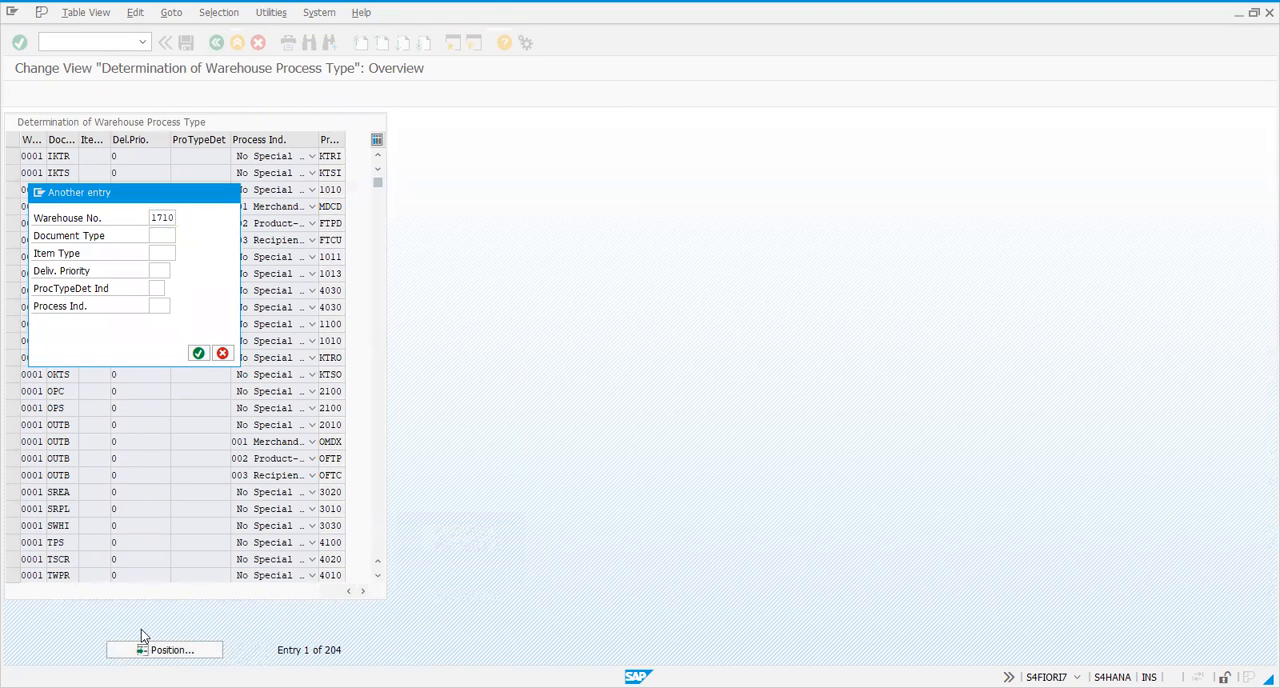
pyautogui.press('Return')
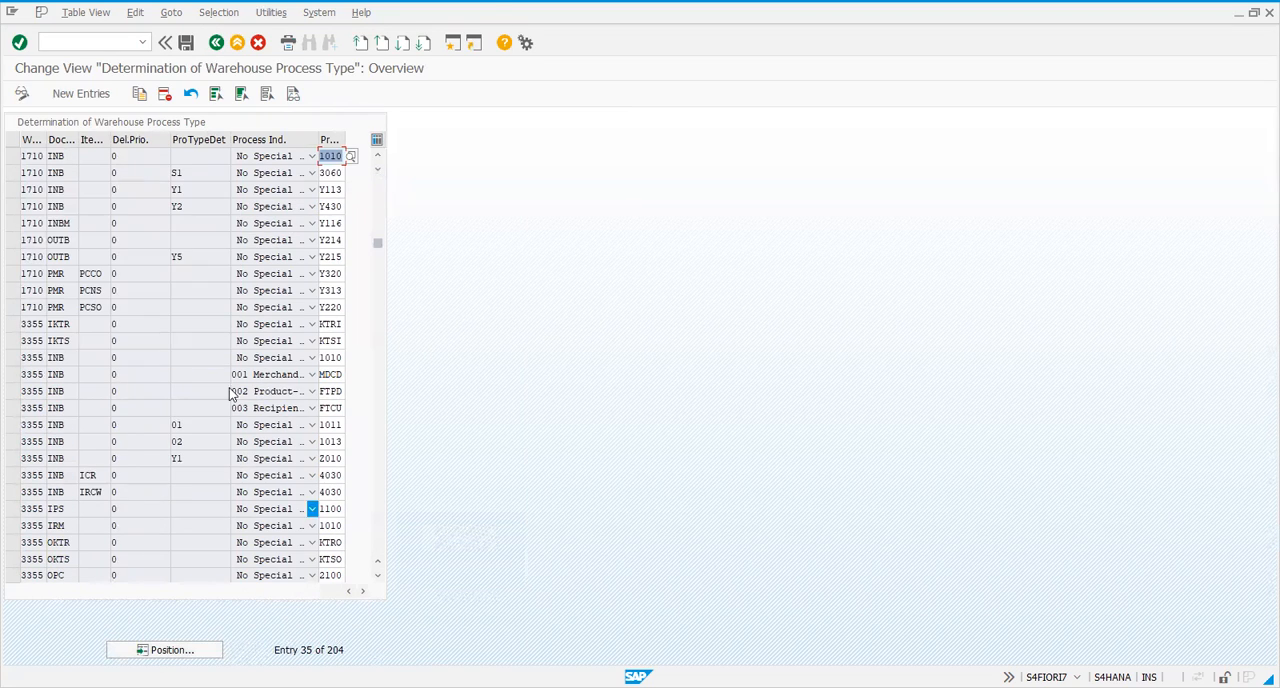
# Check the inbound process type determination entry with indicator S1 for warehouse 1710 and return to the implementation guide
pyautogui.click(13, 173)
pyautogui.click(126, 174)
pyautogui.click(154, 271)
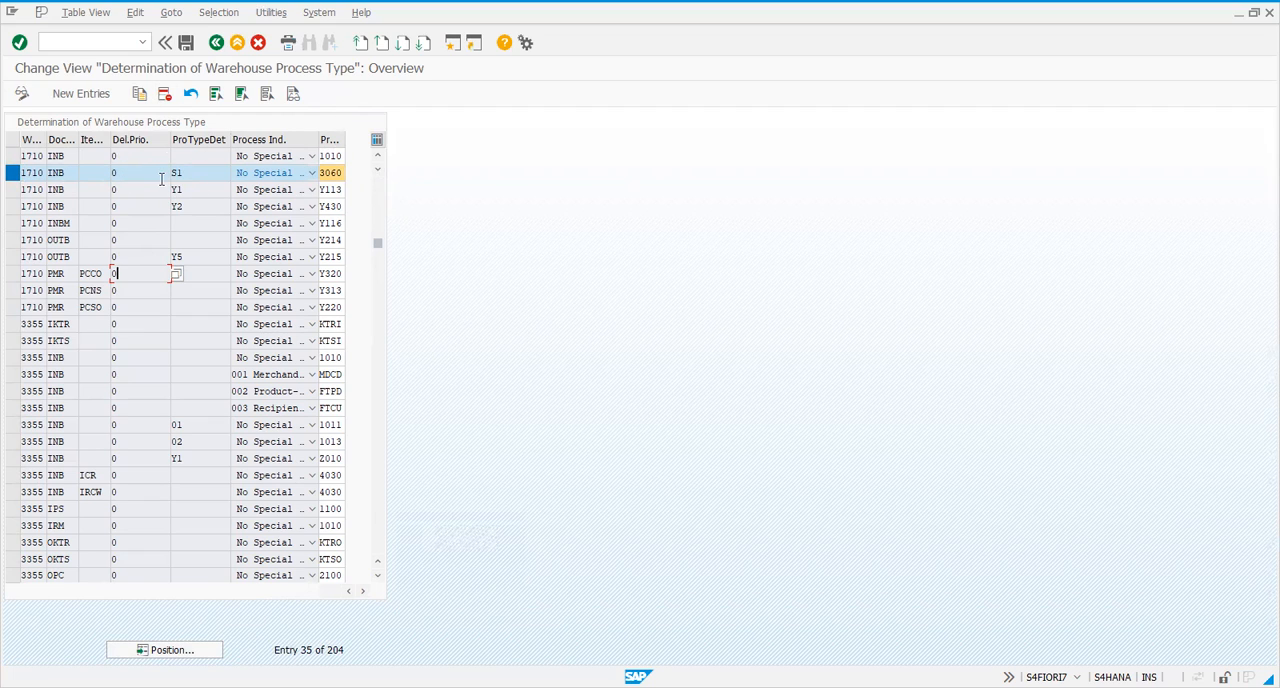
pyautogui.click(185, 175)
pyautogui.click(217, 43)
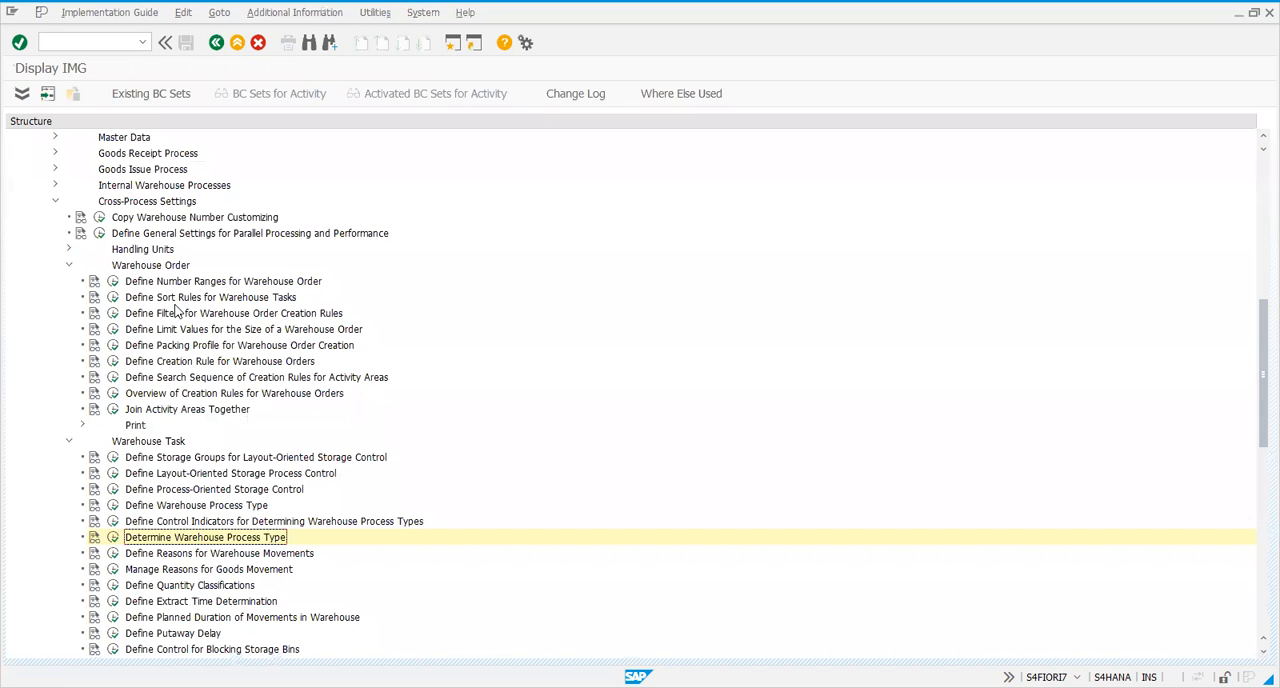
# Open the process-oriented storage control and mark the warehouse 1710 entries IB01, IB02, IB03 and VASJ
pyautogui.click(115, 490)
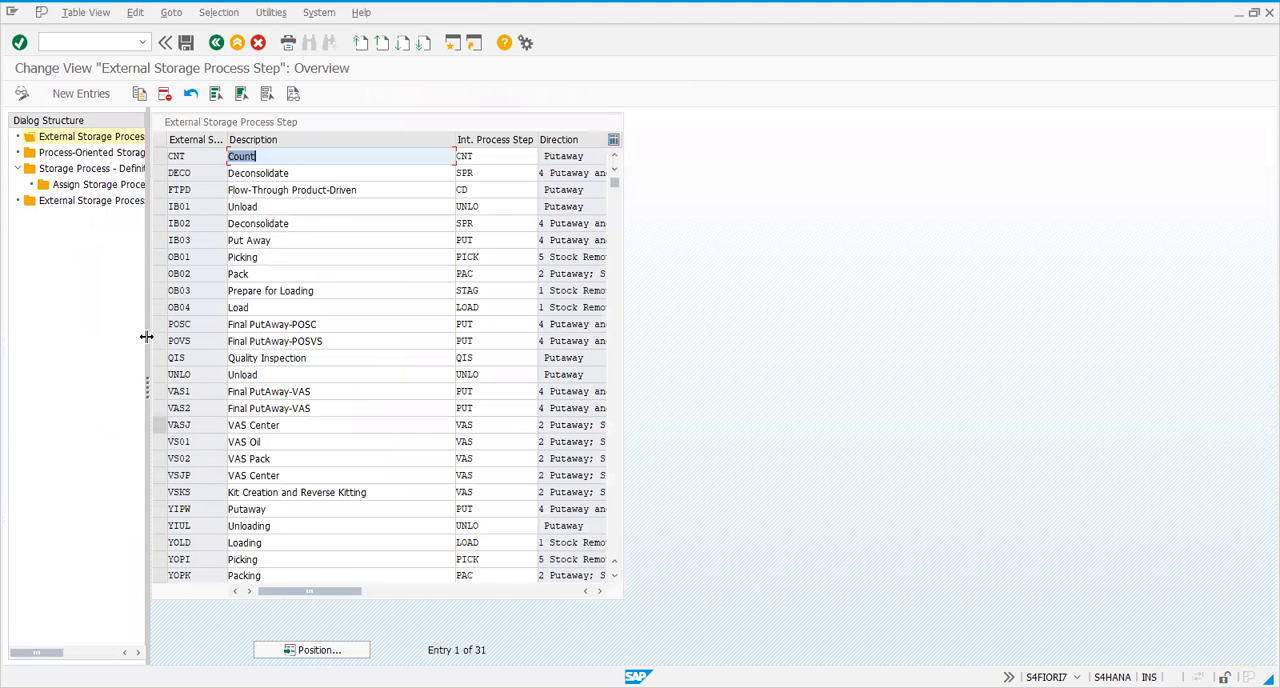
pyautogui.doubleClick(73, 156)
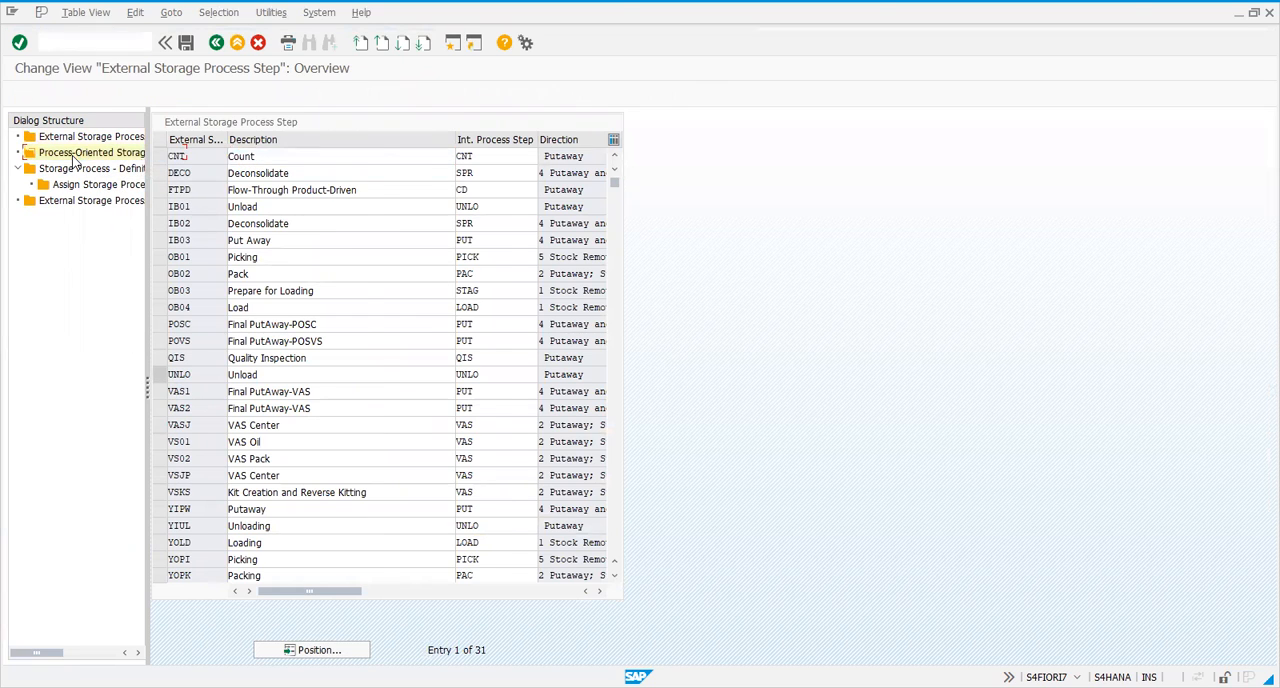
pyautogui.moveTo(157, 426); pyautogui.dragTo(165, 477)
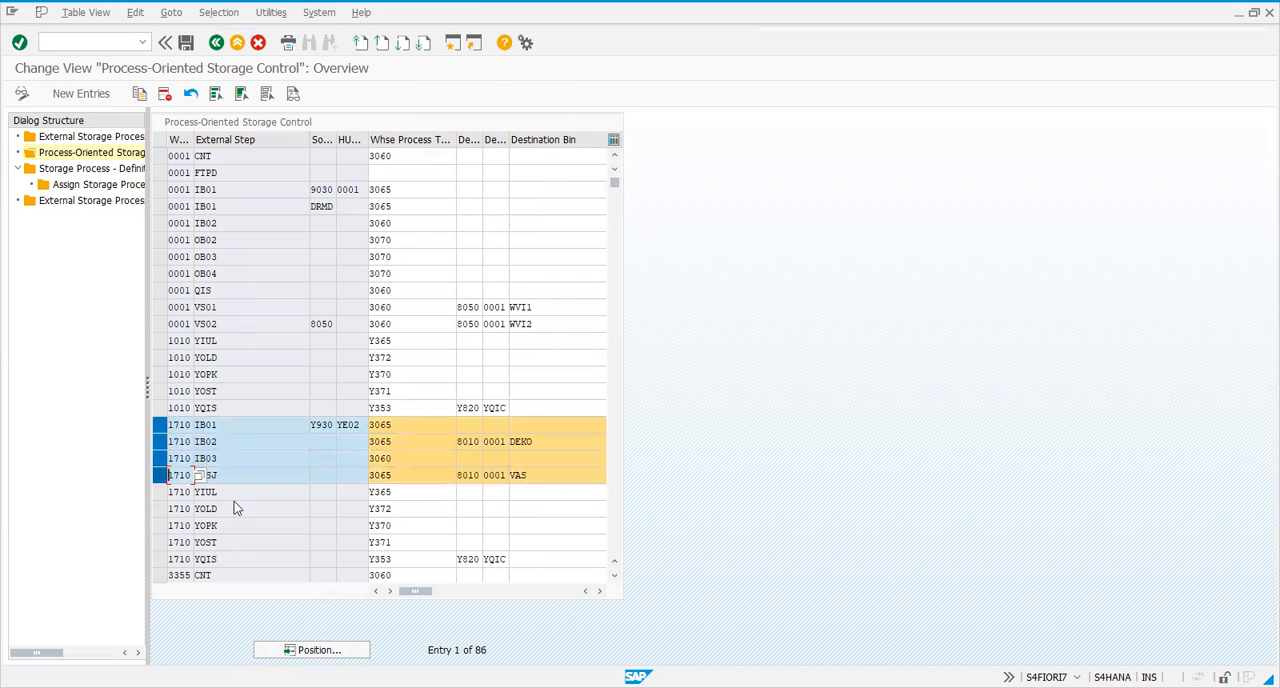
# Look up storage type Y930 in the source storage types of warehouse 1710 for step IB01, and close the value list
pyautogui.click(333, 425)
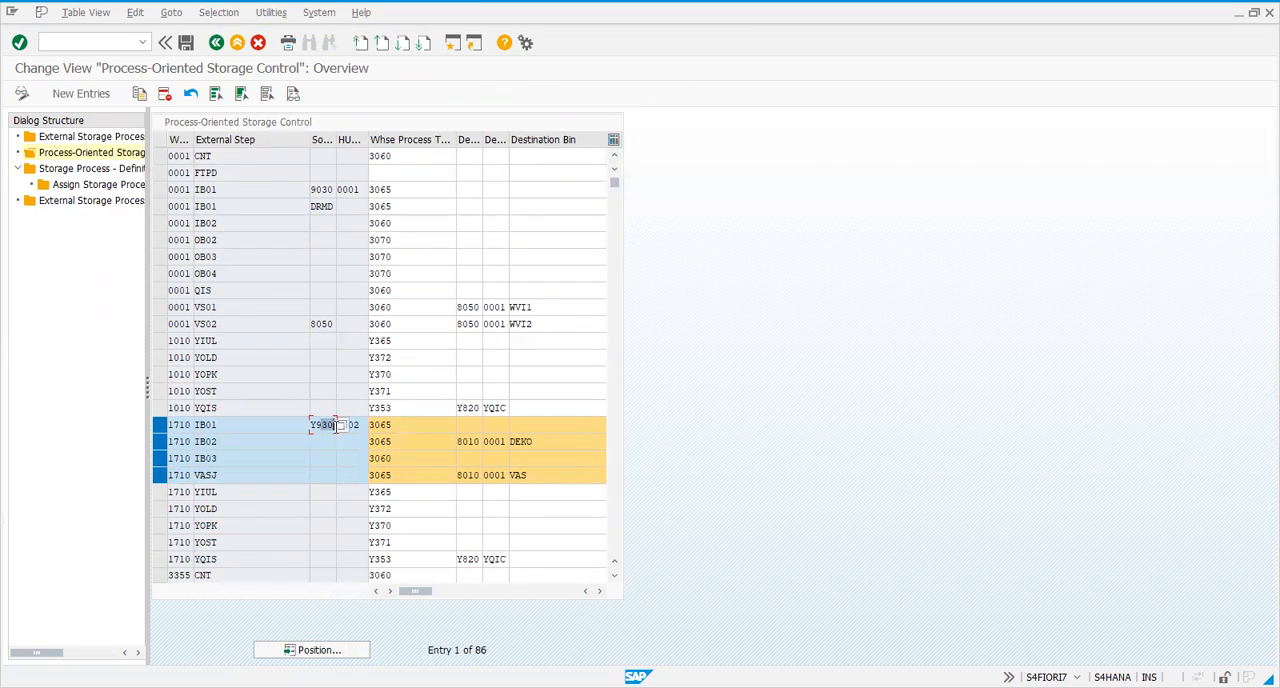
pyautogui.click(342, 427)
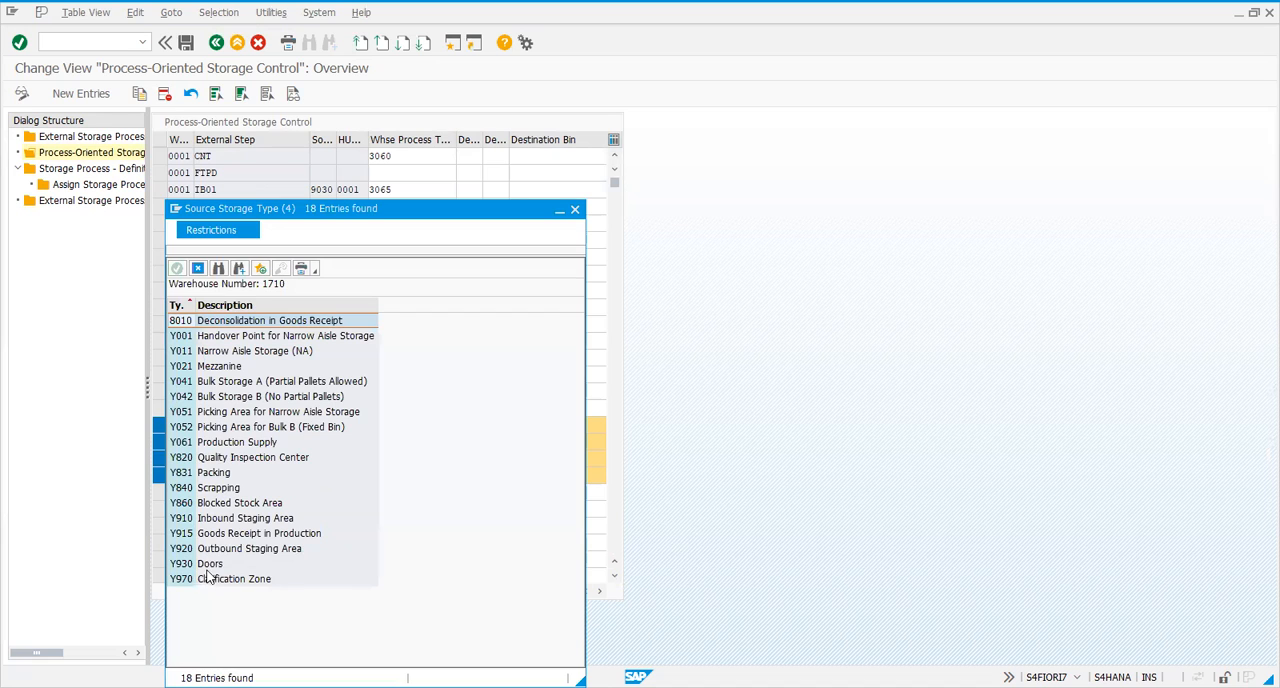
pyautogui.click(210, 564)
pyautogui.moveTo(311, 200); pyautogui.dragTo(849, 119)
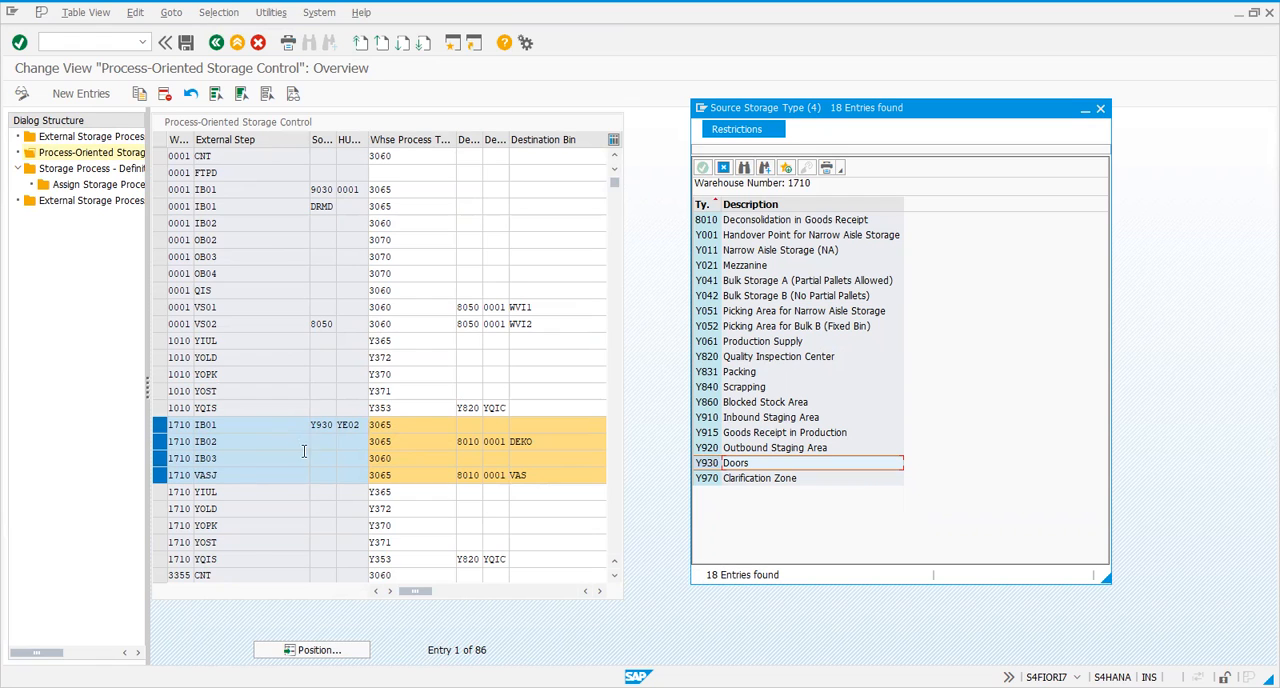
pyautogui.click(723, 170)
# Review the HU entry YE02 and the destination fields of step IB01 in warehouse 1710
pyautogui.click(349, 428)
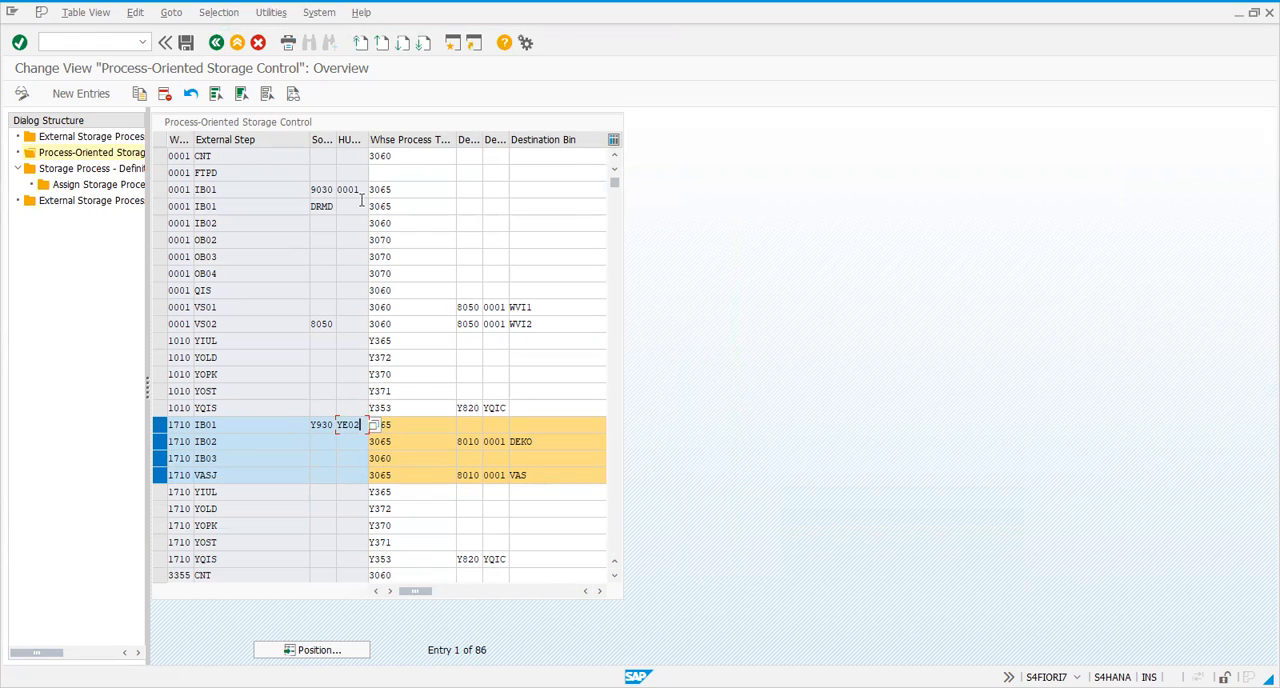
pyautogui.moveTo(360, 424); pyautogui.dragTo(332, 424)
pyautogui.click(341, 425)
pyautogui.click(467, 428)
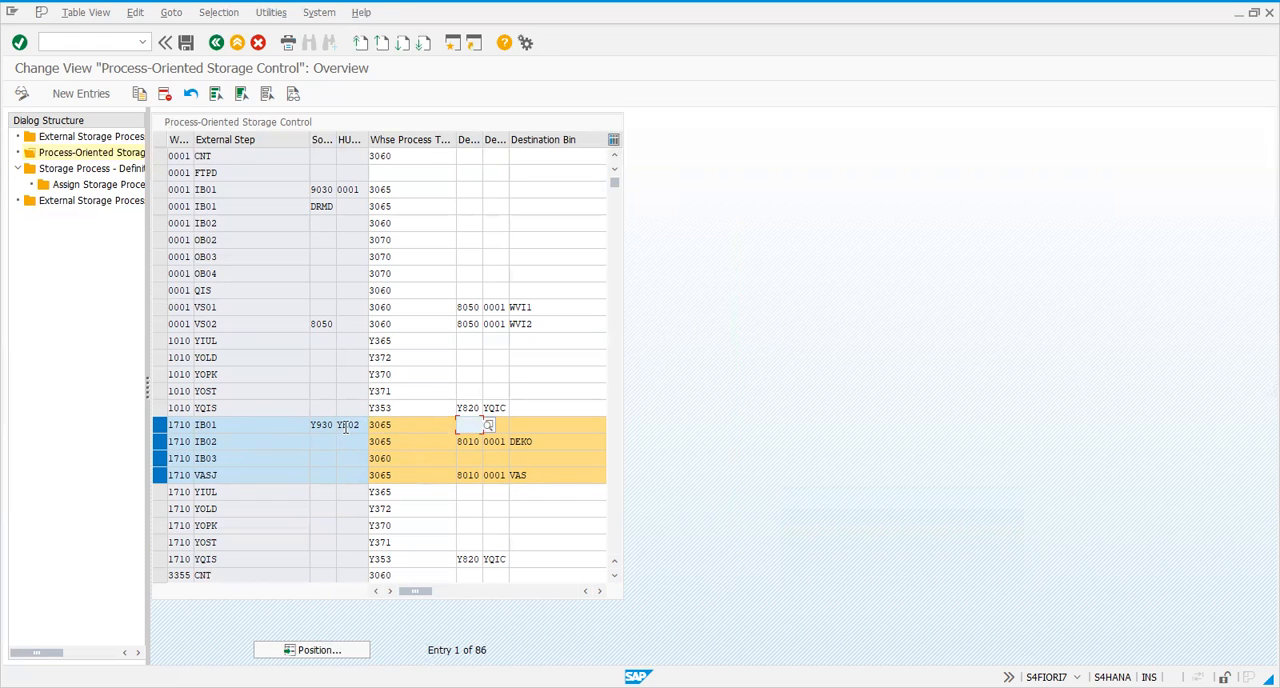
pyautogui.click(347, 427)
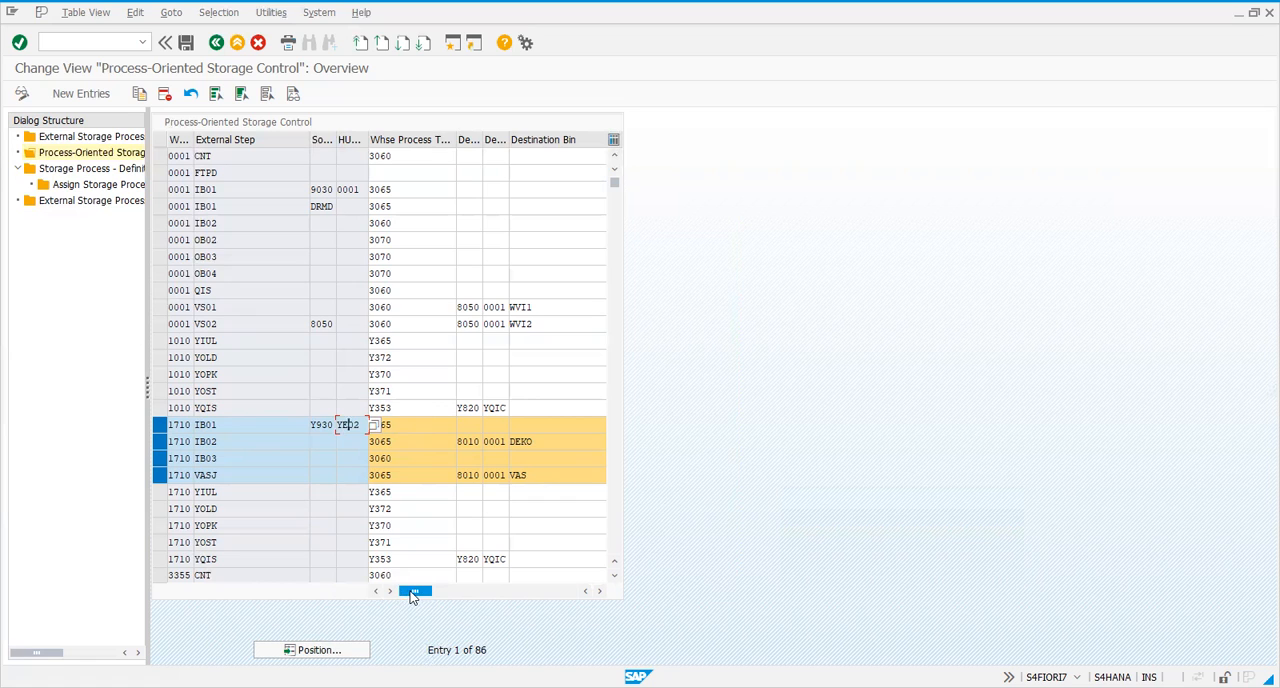
pyautogui.moveTo(417, 593)
pyautogui.mouseDown()
pyautogui.moveTo(514, 591)
pyautogui.moveTo(415, 591)
pyautogui.mouseUp()
pyautogui.moveTo(421, 594); pyautogui.dragTo(464, 591)
pyautogui.click(469, 436)
pyautogui.click(513, 428)
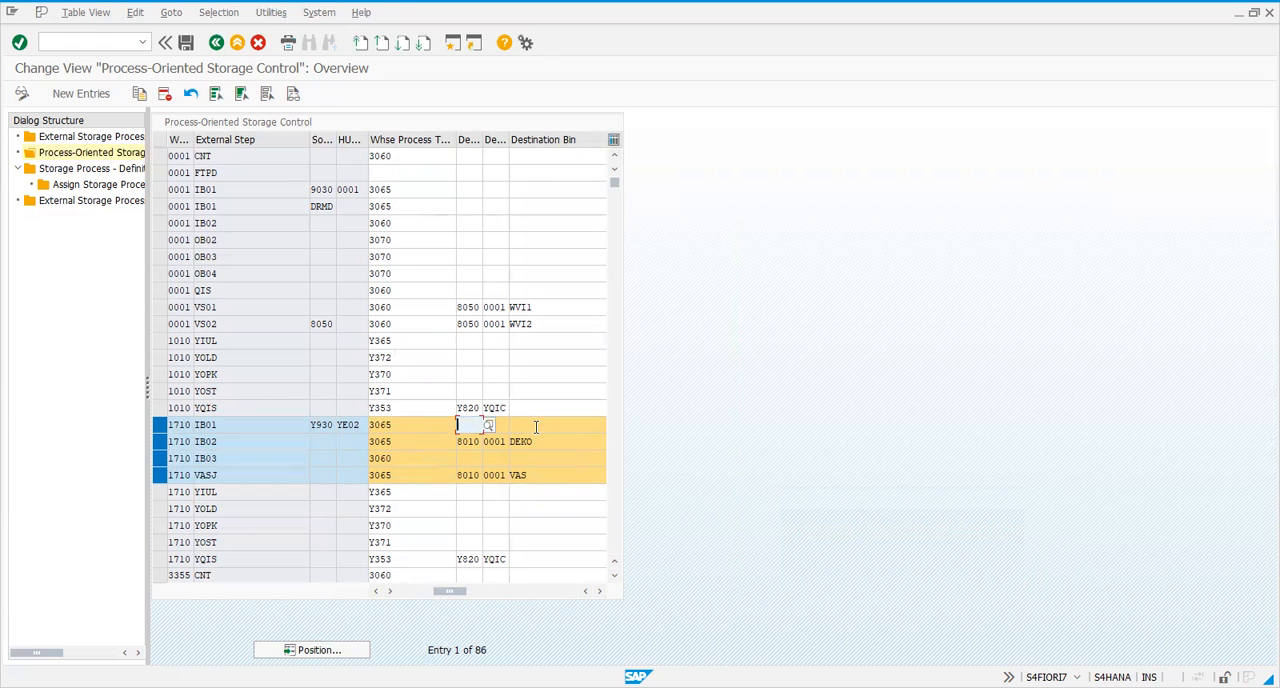
# Compare the process types of IB01 and IB03, and recheck the destination storage type and bin of IB01
pyautogui.moveTo(451, 591); pyautogui.dragTo(414, 591)
pyautogui.click(462, 425)
pyautogui.click(398, 457)
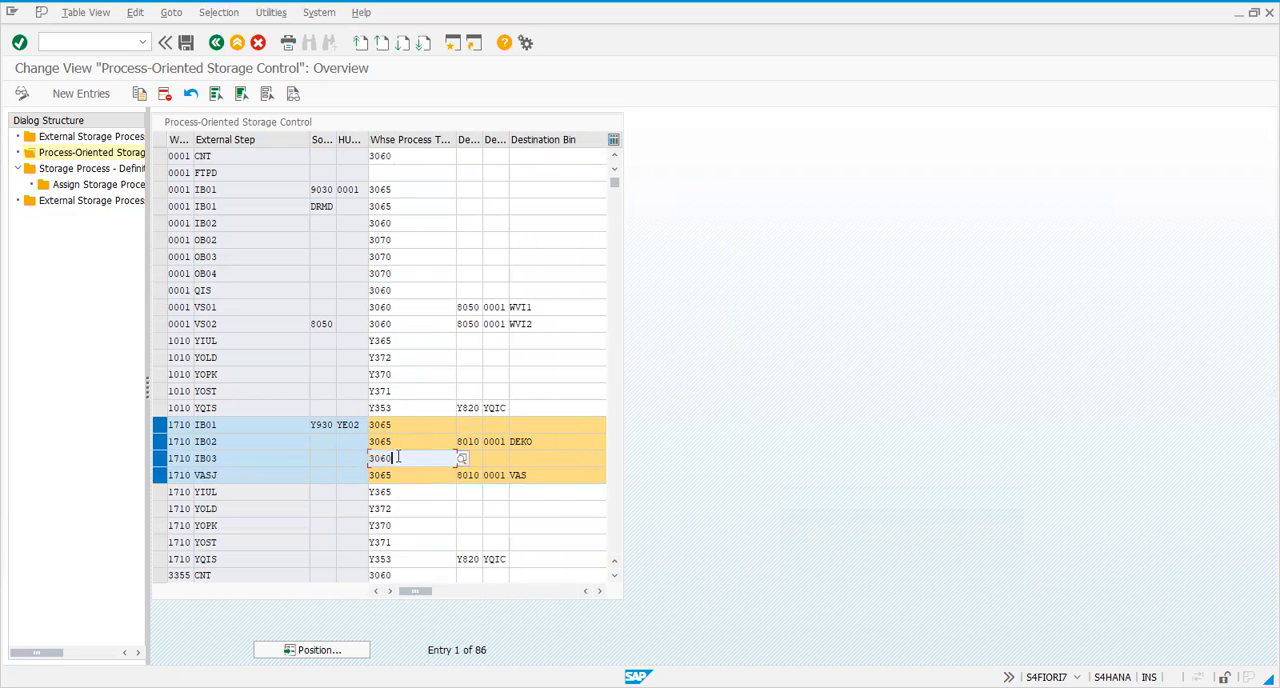
pyautogui.click(416, 425)
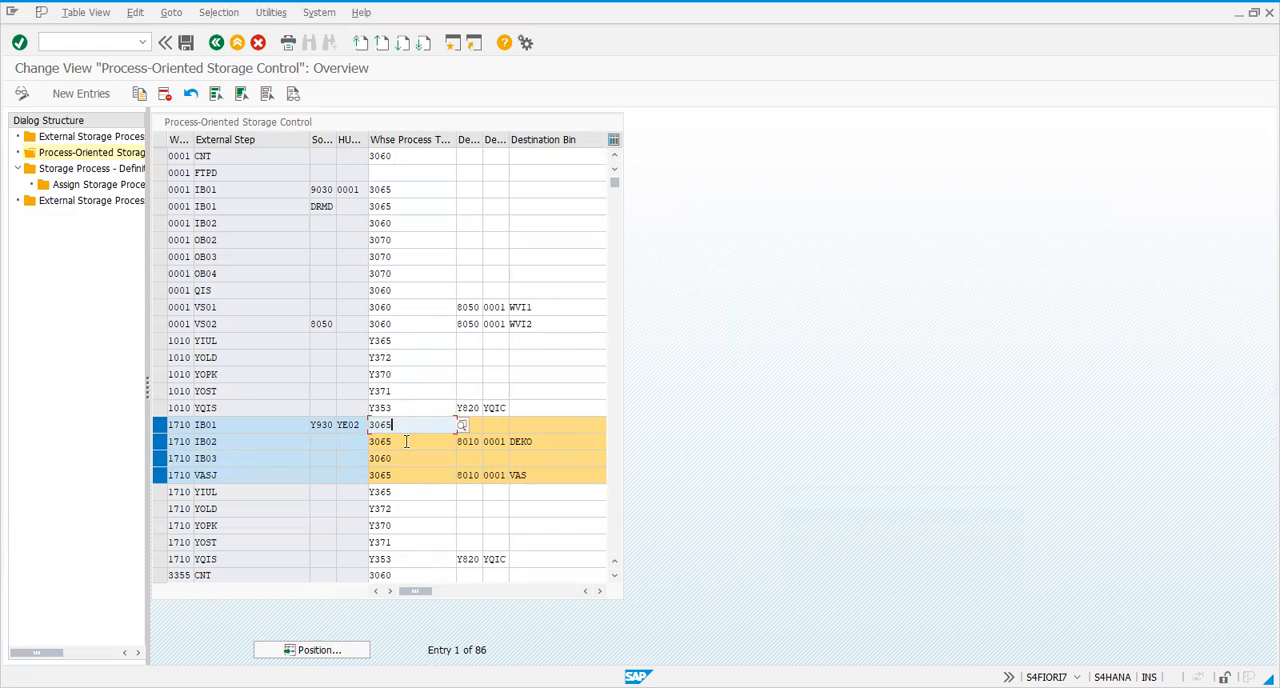
pyautogui.click(517, 428)
pyautogui.click(474, 427)
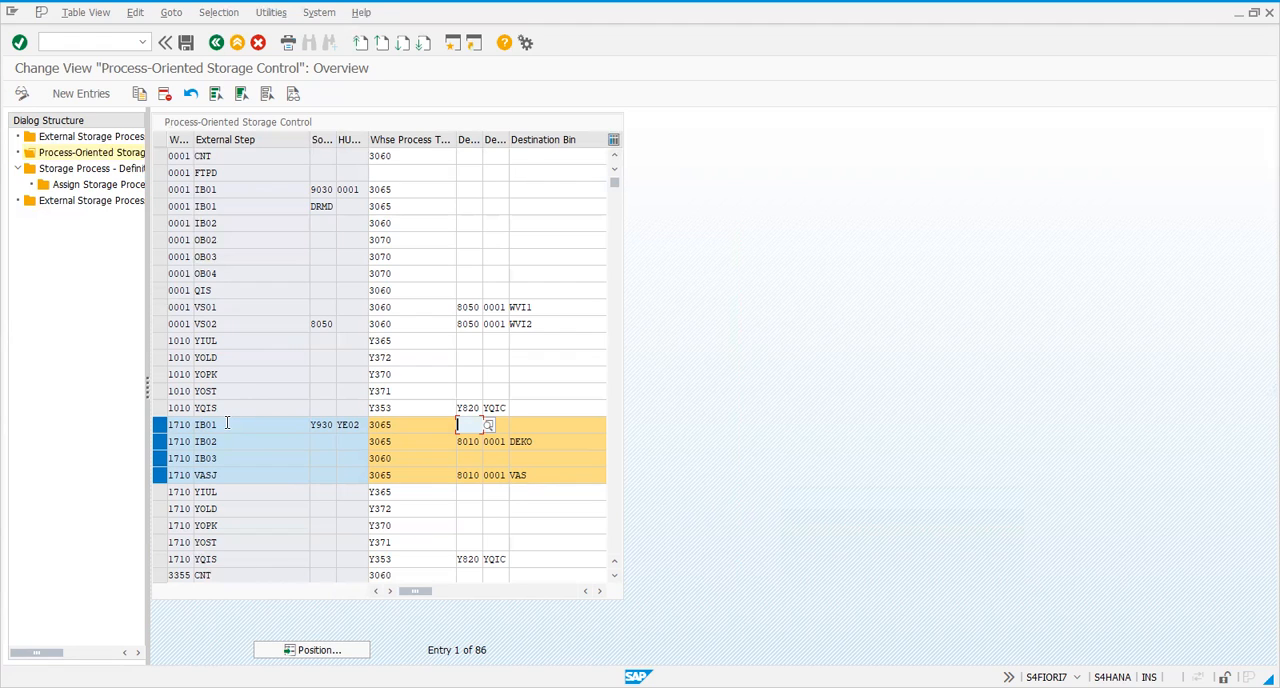
pyautogui.click(550, 425)
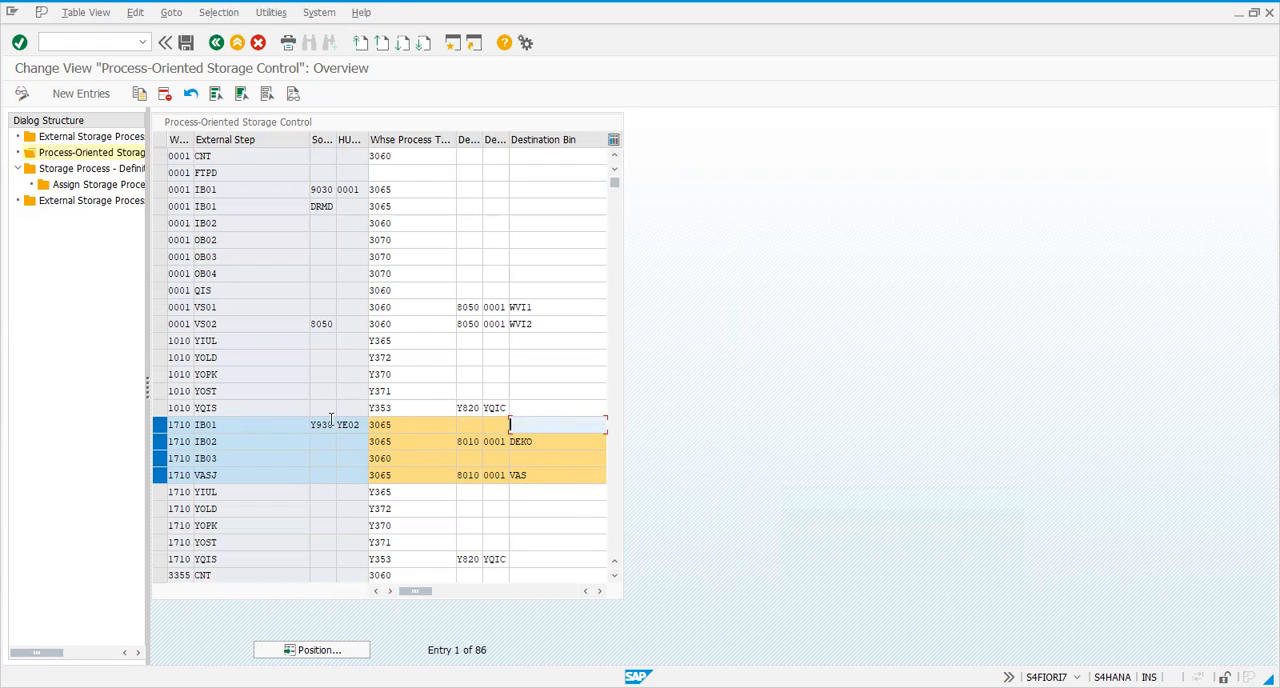
pyautogui.click(340, 424)
pyautogui.click(484, 425)
# Trace the warehouse 1710 IB01 entry from its external step and source storage type to its process type and destination bin
pyautogui.moveTo(416, 591); pyautogui.dragTo(363, 566)
pyautogui.moveTo(229, 425); pyautogui.dragTo(185, 425)
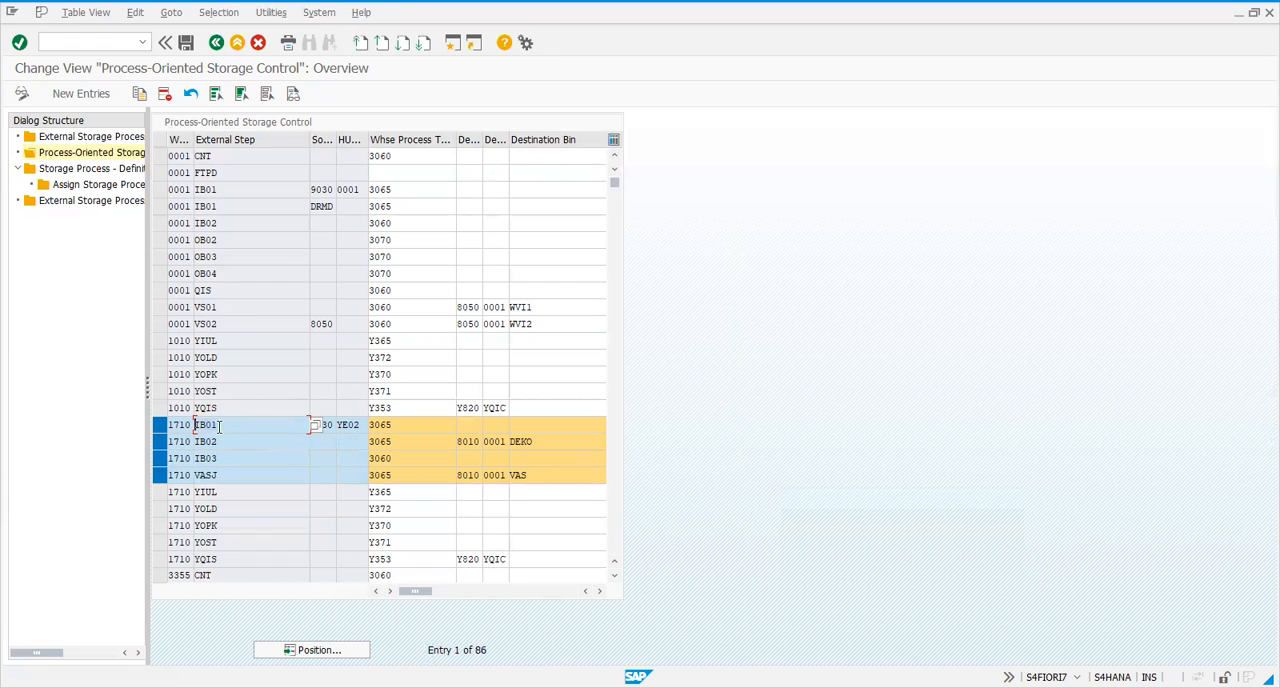
pyautogui.moveTo(233, 426); pyautogui.dragTo(194, 426)
pyautogui.click(434, 424)
pyautogui.click(560, 424)
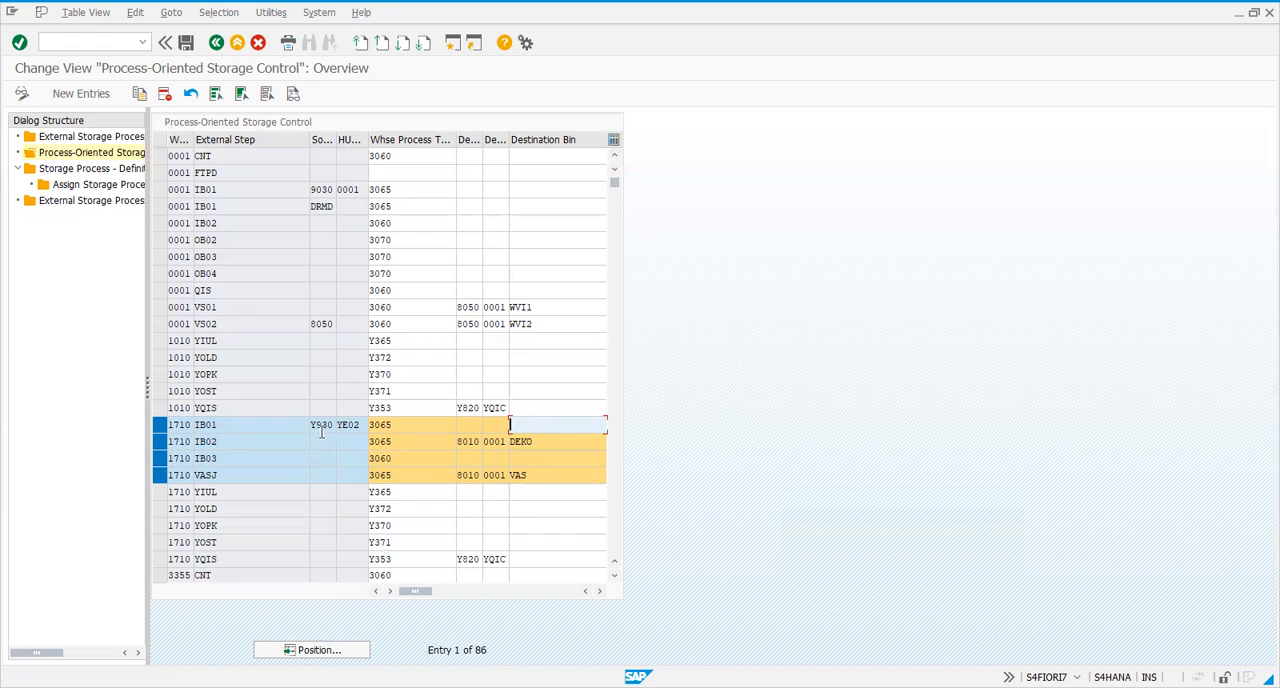
pyautogui.moveTo(313, 425); pyautogui.dragTo(351, 421)
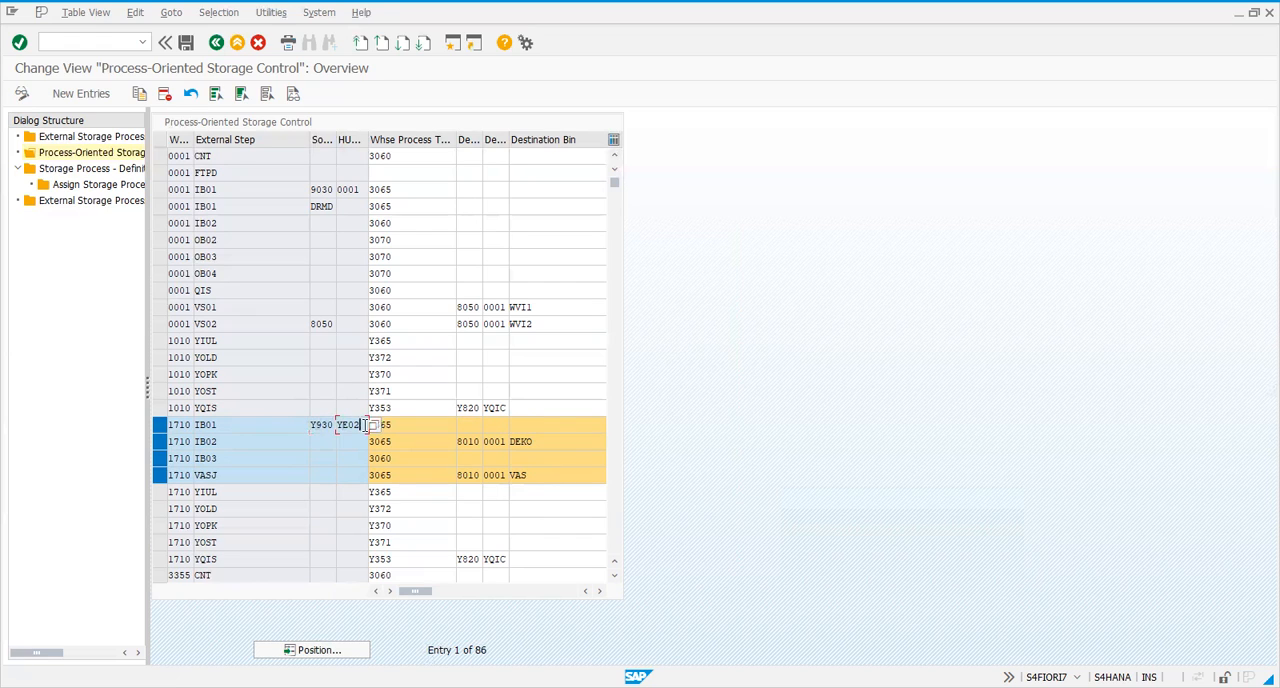
pyautogui.click(537, 431)
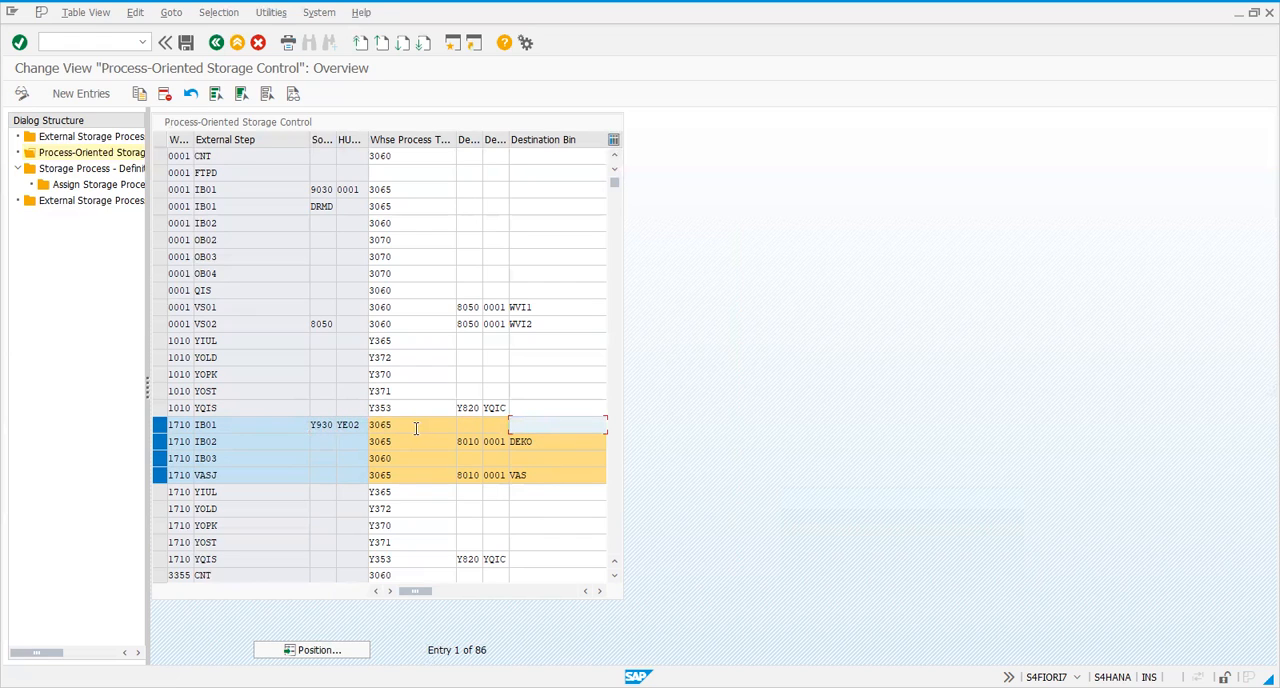
pyautogui.click(289, 423)
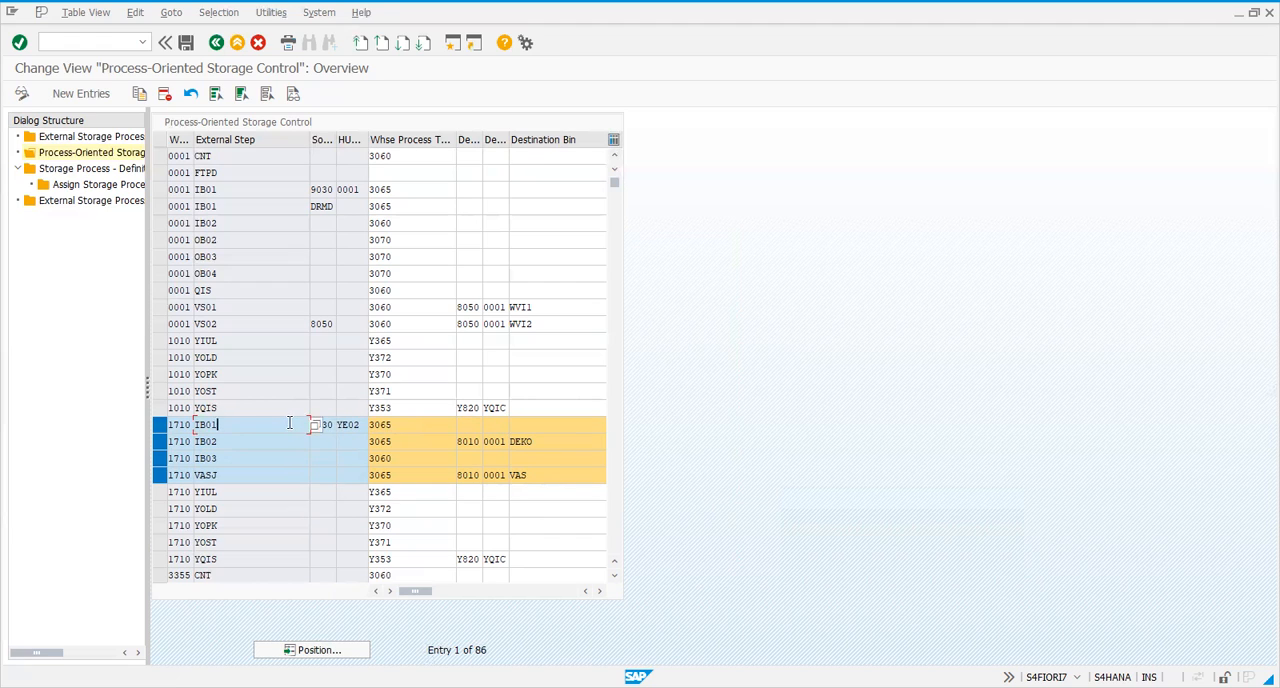
pyautogui.click(429, 421)
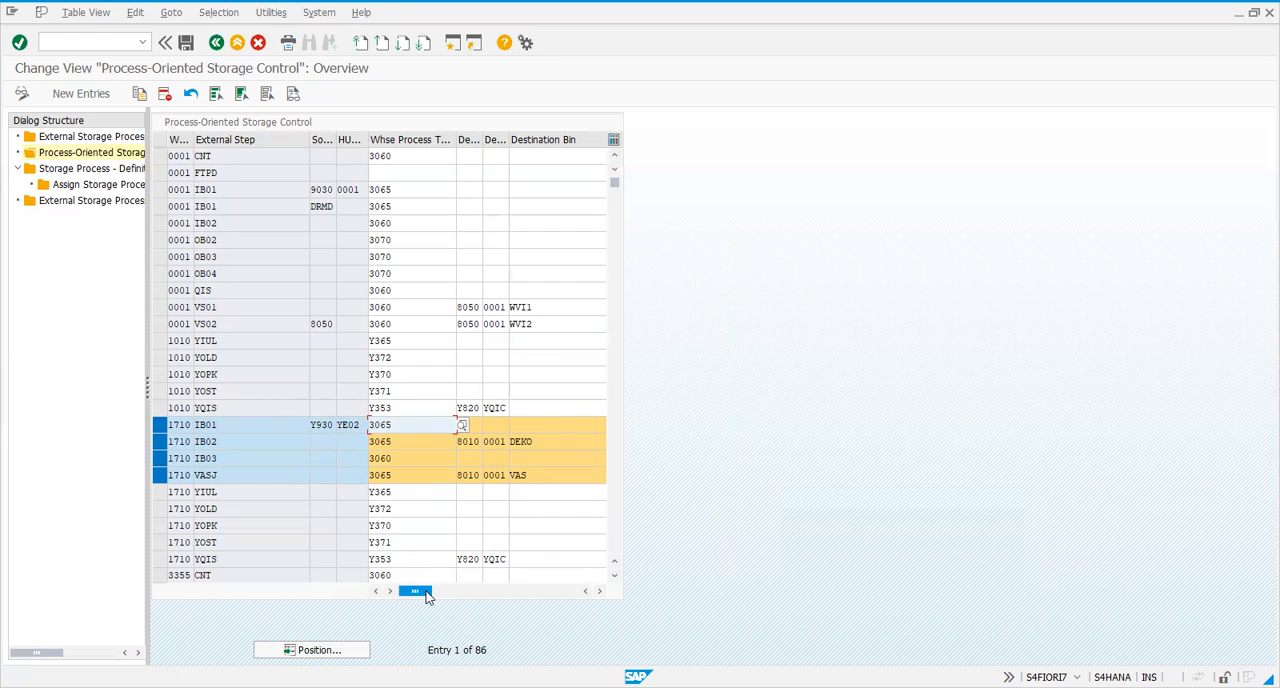
pyautogui.moveTo(423, 596); pyautogui.dragTo(380, 583)
# Review step IB02 of warehouse 1710, focusing on its source storage type field and destination bin DEKO
pyautogui.click(329, 437)
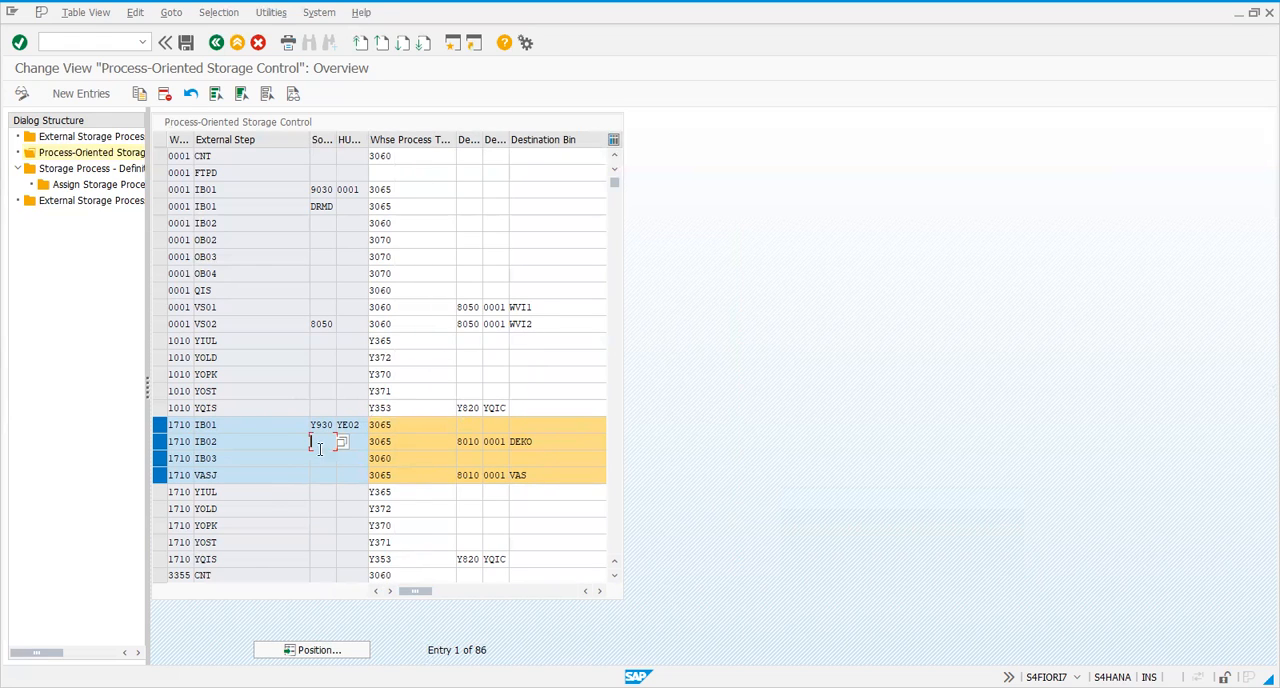
pyautogui.click(228, 445)
pyautogui.click(549, 447)
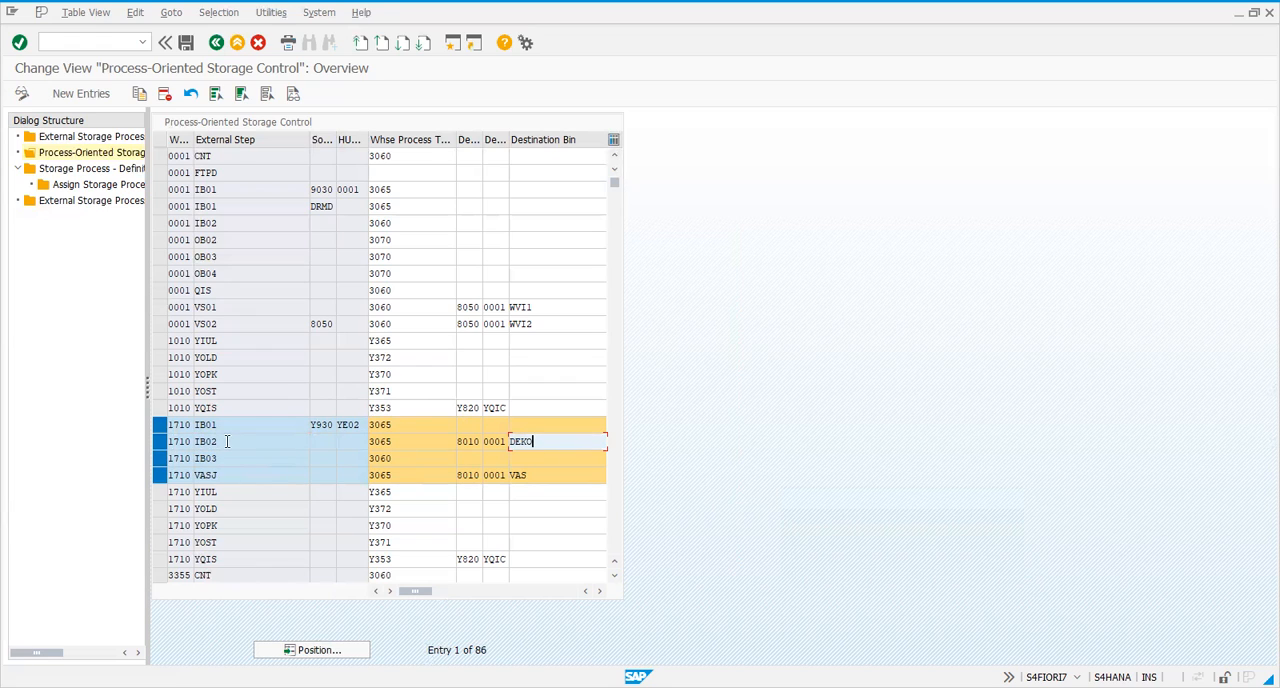
pyautogui.click(290, 444)
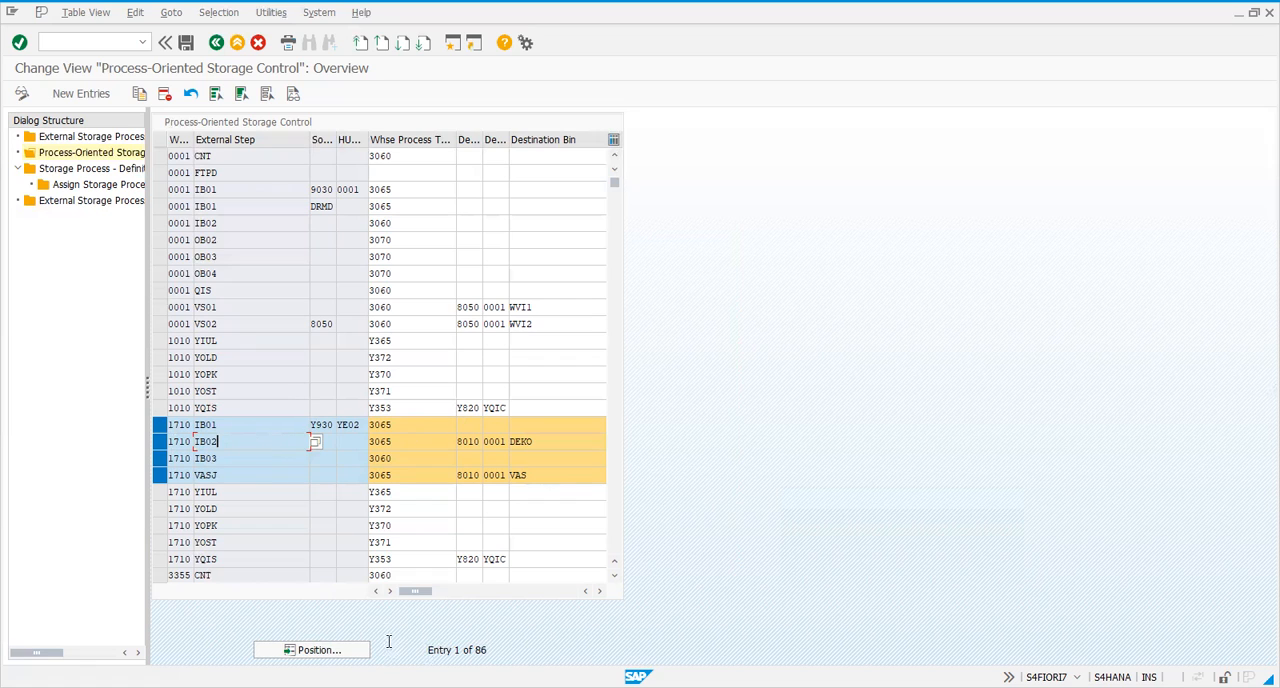
pyautogui.moveTo(420, 597); pyautogui.dragTo(557, 592)
pyautogui.click(516, 588)
pyautogui.click(547, 440)
pyautogui.moveTo(421, 589)
pyautogui.mouseDown()
pyautogui.moveTo(551, 591)
pyautogui.moveTo(409, 587)
pyautogui.mouseUp()
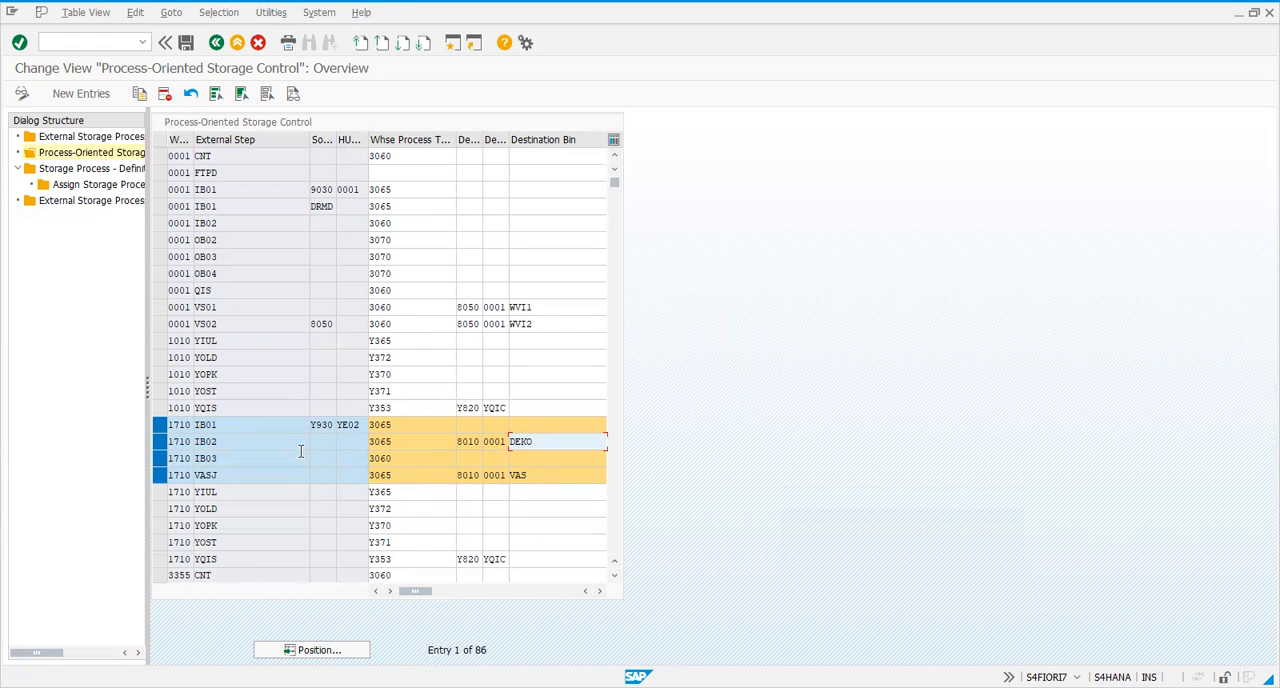
pyautogui.click(240, 446)
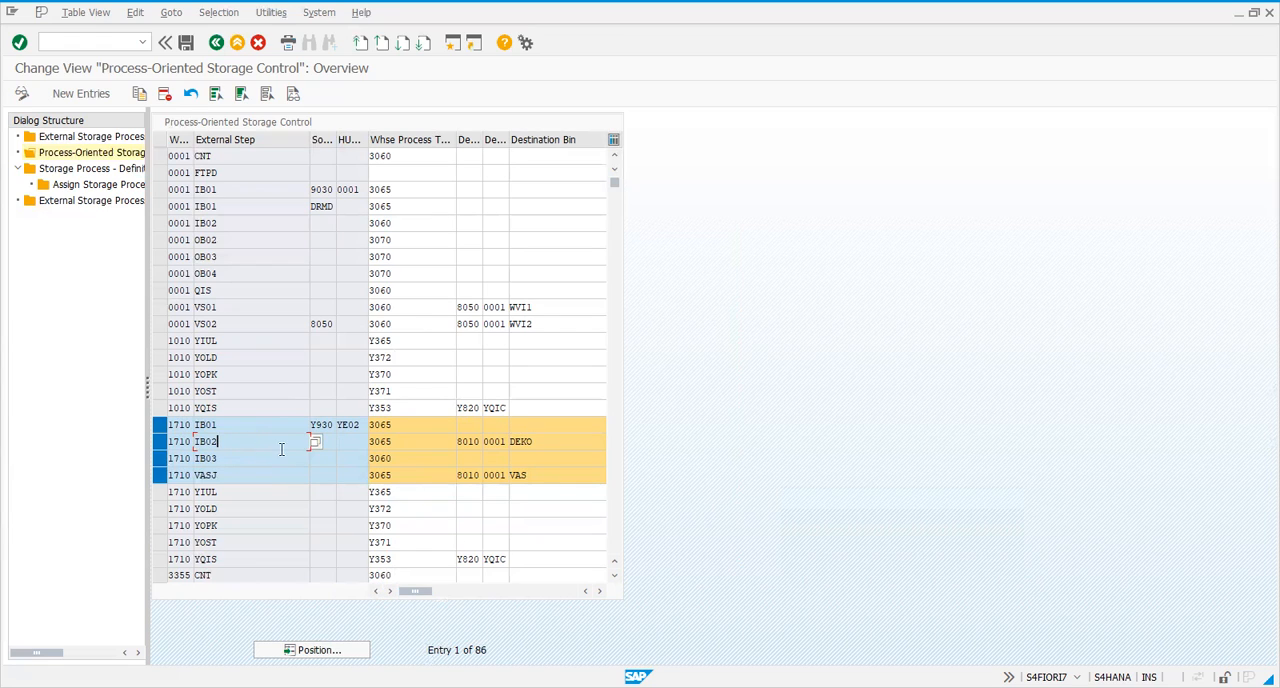
pyautogui.click(551, 447)
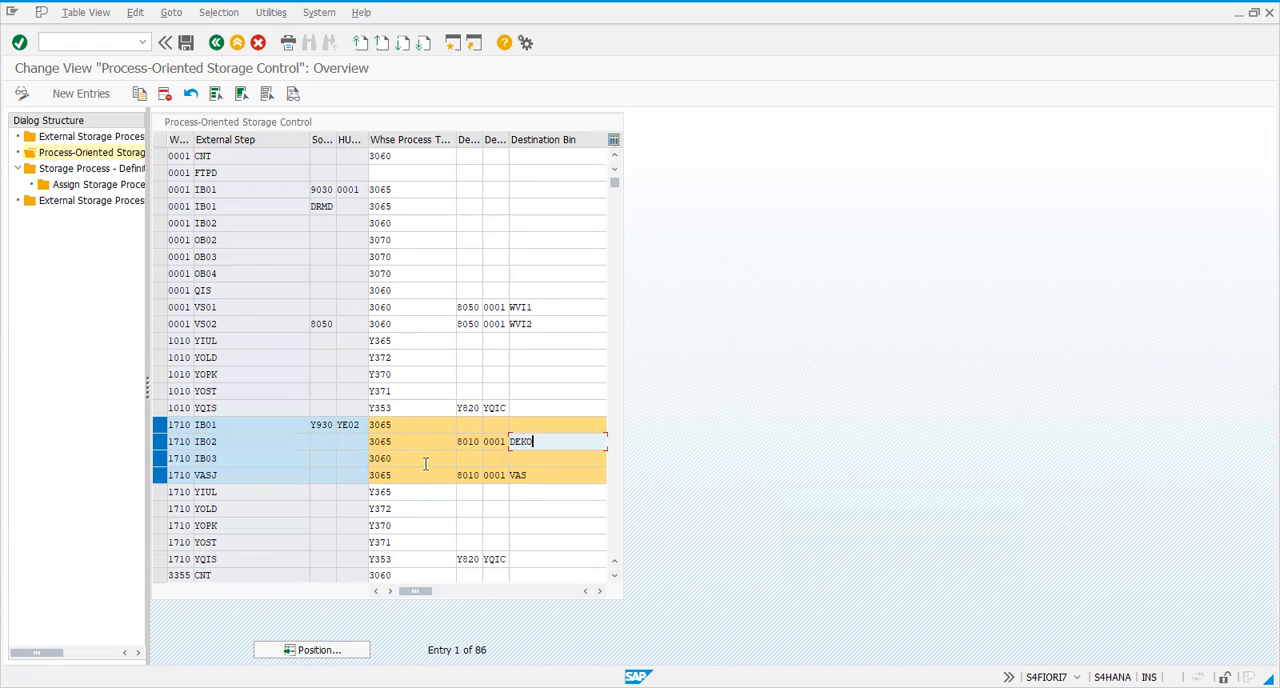
# Check the rules-based setting, destination bin and process type of step IB02 in warehouse 1710
pyautogui.moveTo(415, 594); pyautogui.dragTo(548, 592)
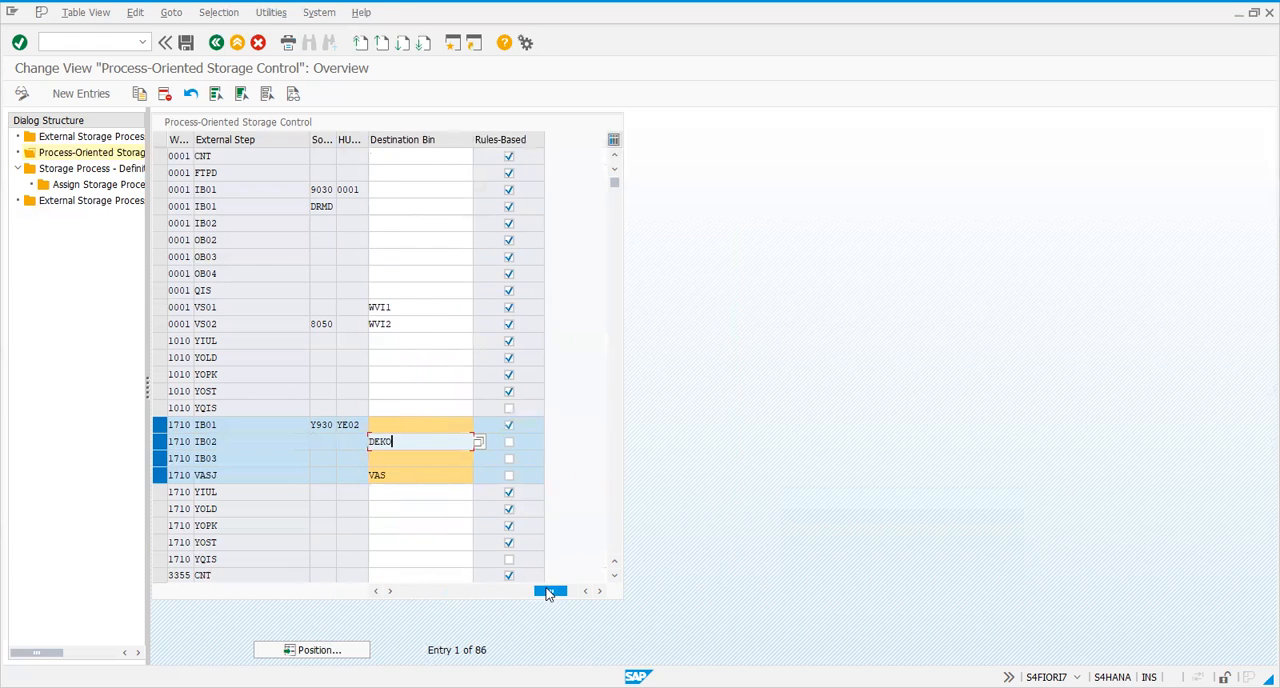
pyautogui.click(381, 441)
pyautogui.moveTo(397, 441); pyautogui.dragTo(325, 440)
pyautogui.moveTo(537, 593); pyautogui.dragTo(408, 598)
pyautogui.click(390, 441)
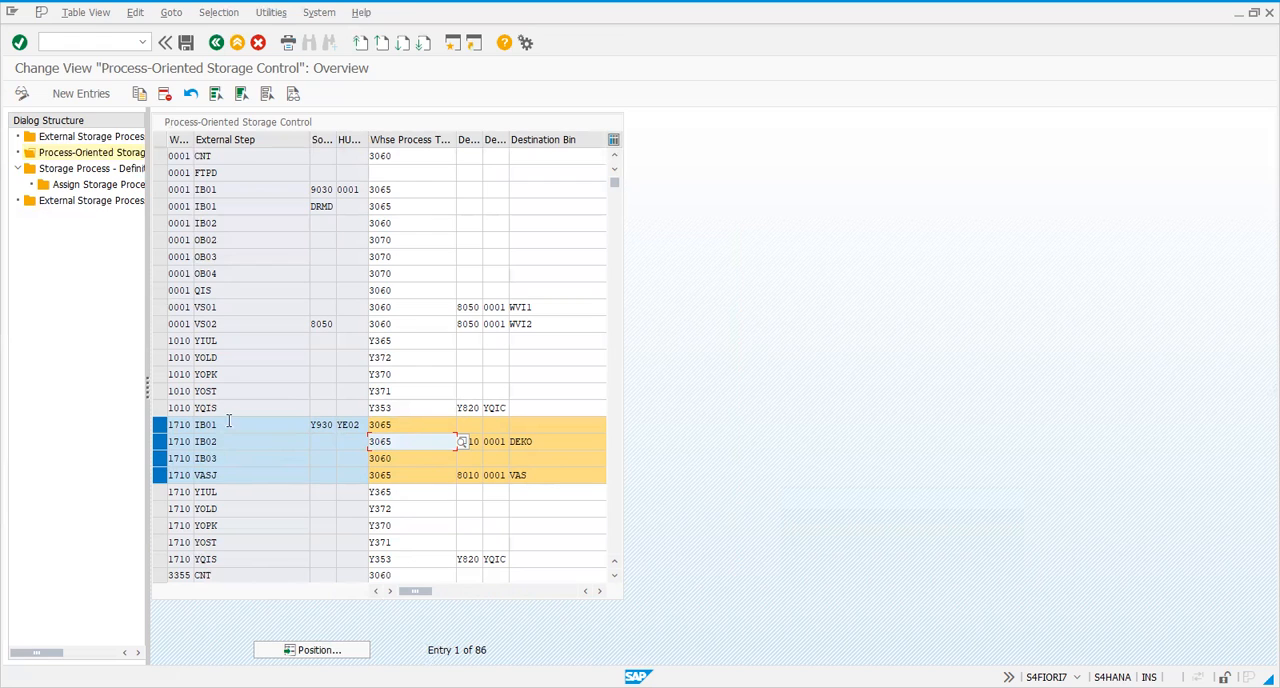
# Compare the warehouse process types assigned to steps IB01, IB02, IB03 and VASJ of warehouse 1710
pyautogui.click(397, 431)
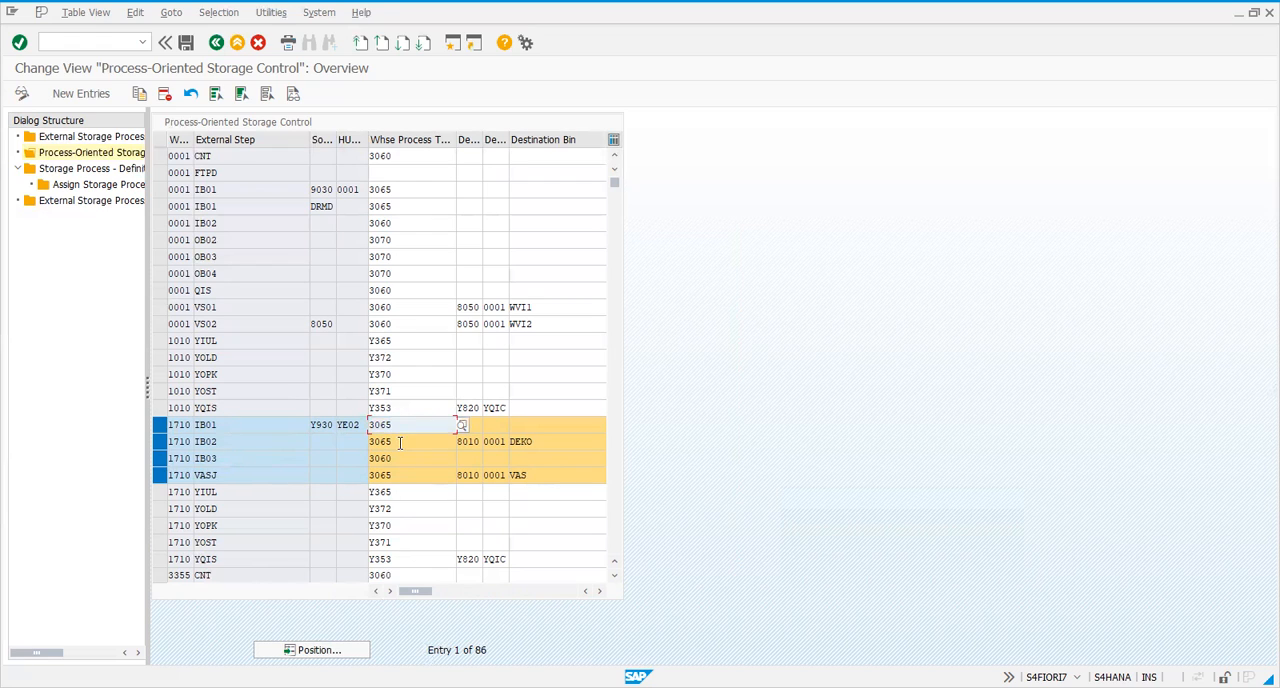
pyautogui.click(399, 442)
pyautogui.click(401, 456)
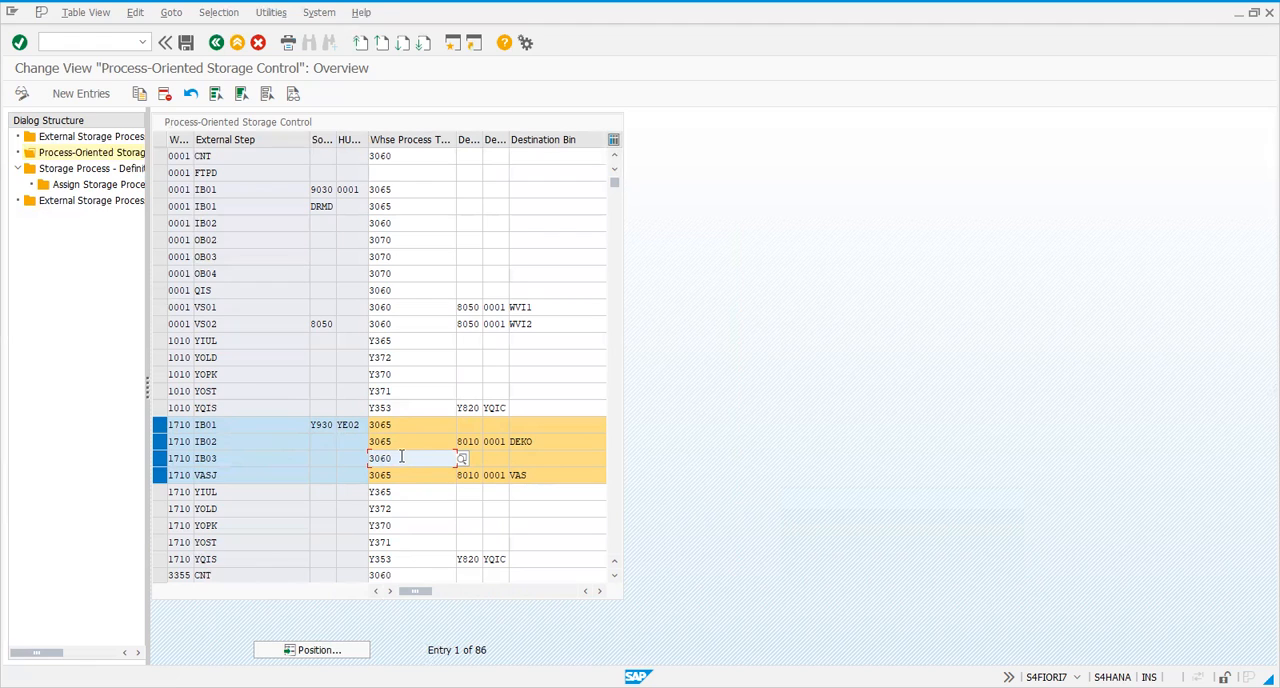
pyautogui.moveTo(392, 457); pyautogui.dragTo(363, 457)
pyautogui.click(397, 438)
pyautogui.click(398, 426)
pyautogui.click(397, 474)
pyautogui.click(398, 439)
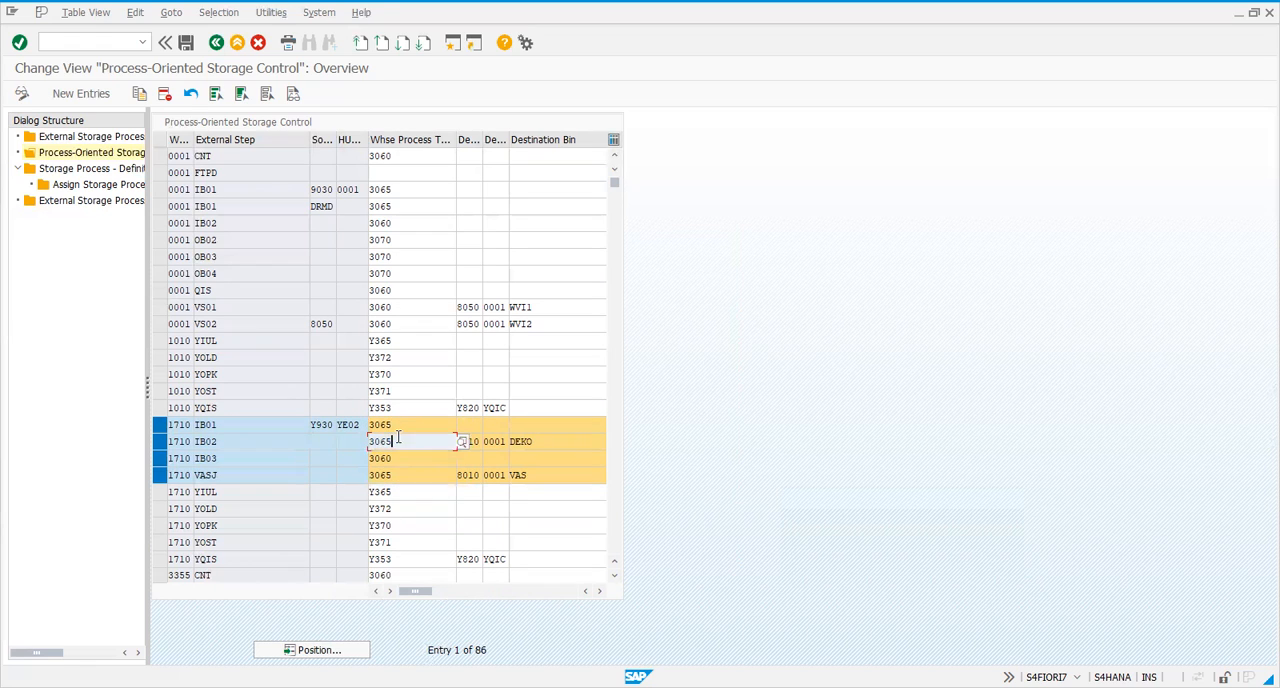
pyautogui.click(397, 428)
pyautogui.click(392, 475)
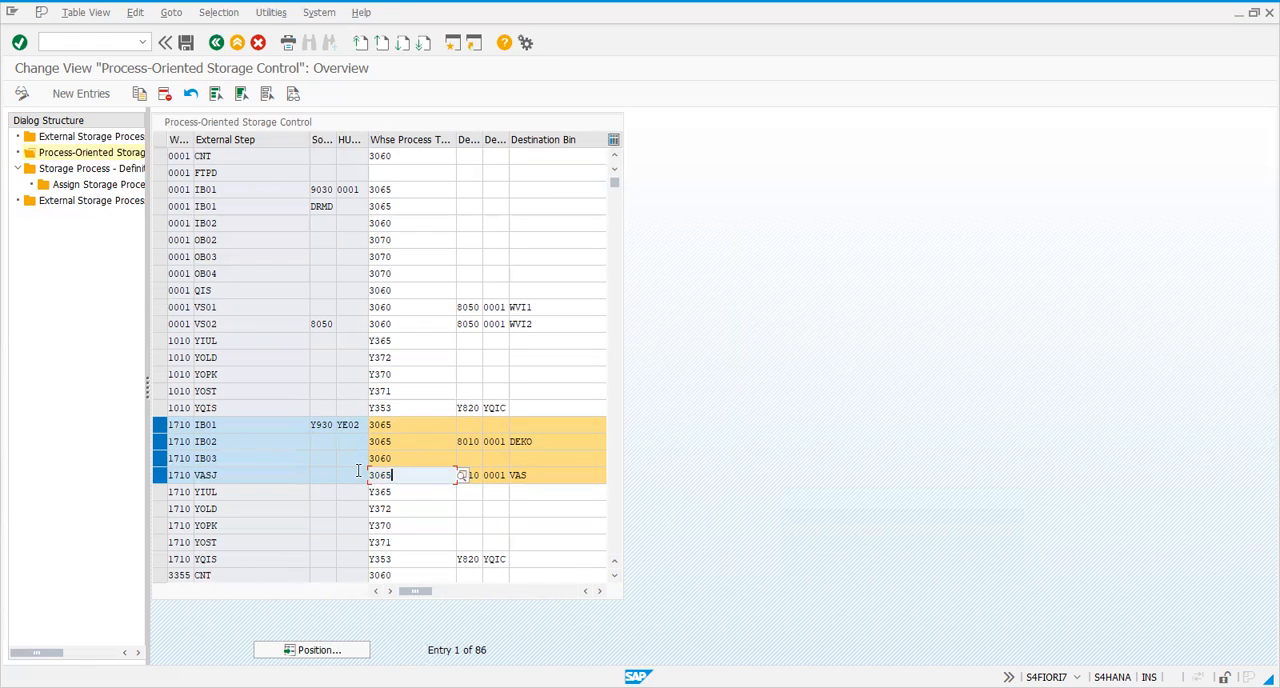
# Go over the external steps IB01, IB02 and VASJ, and recheck the process type of the final putaway step IB03
pyautogui.click(228, 425)
pyautogui.click(226, 441)
pyautogui.click(224, 475)
pyautogui.click(413, 459)
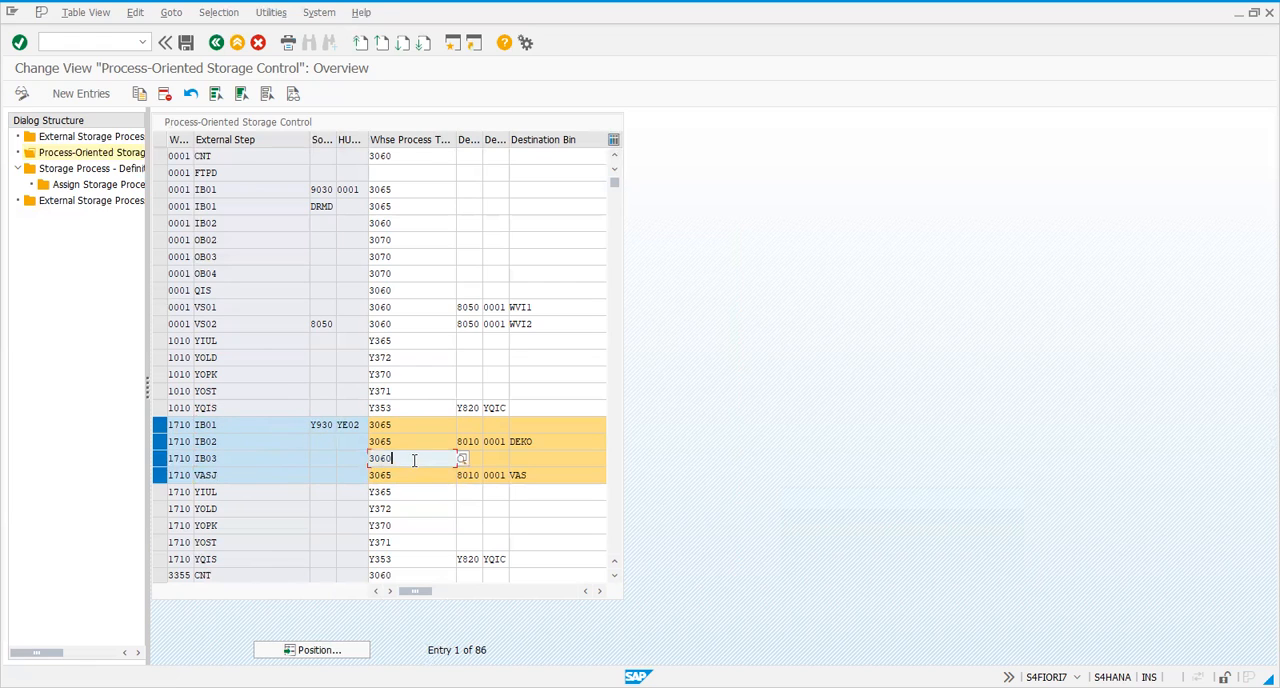
# Check the rules-based settings of steps IB02, IB03 and VASJ of warehouse 1710, together with the destination bin of IB02
pyautogui.moveTo(393, 461); pyautogui.dragTo(338, 463)
pyautogui.moveTo(429, 597); pyautogui.dragTo(517, 592)
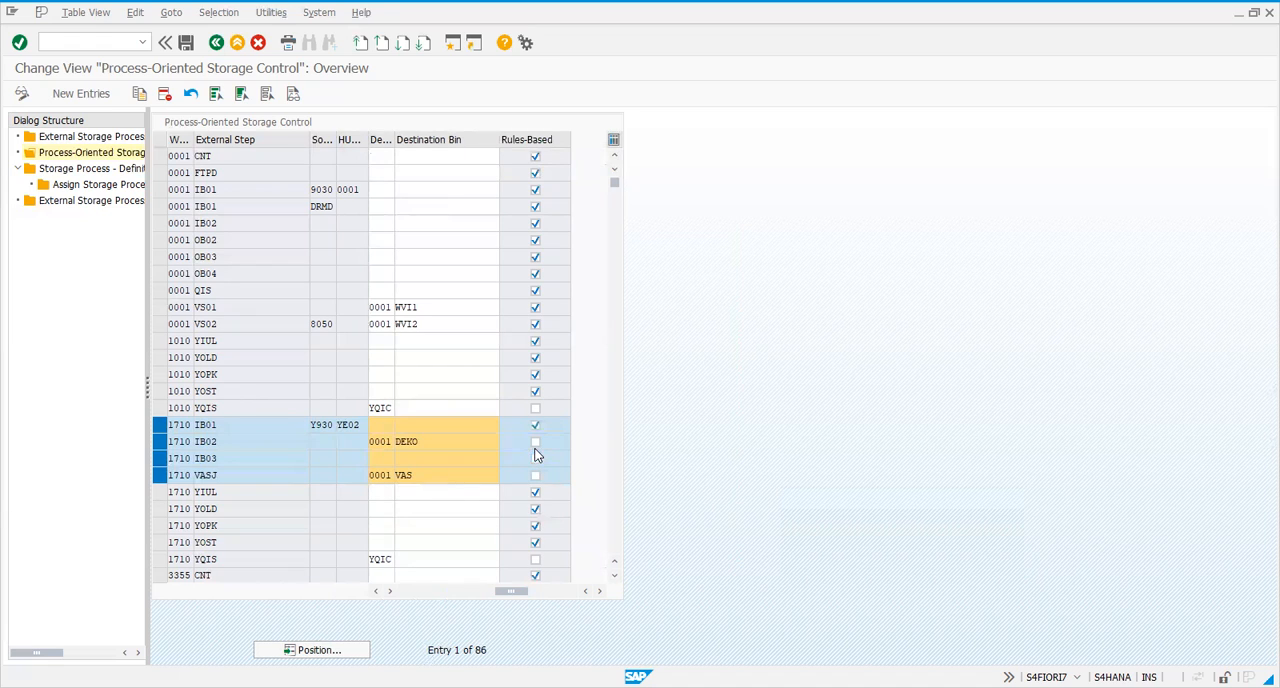
pyautogui.click(441, 447)
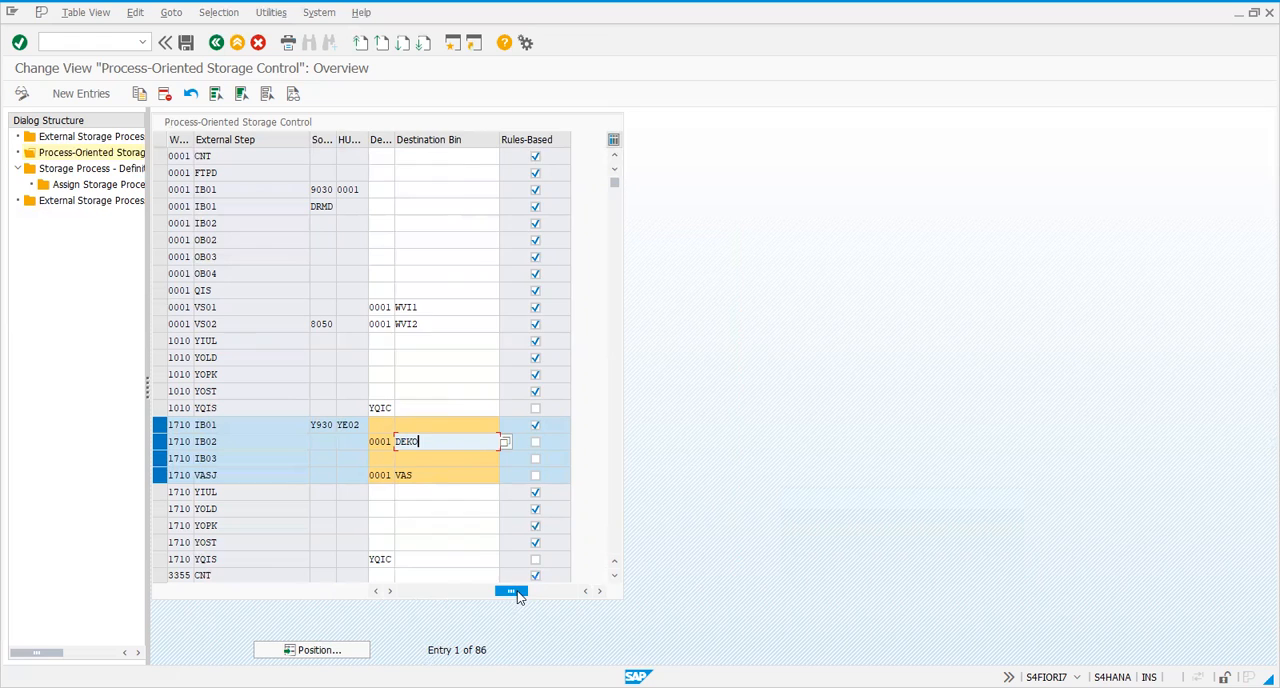
pyautogui.moveTo(517, 592); pyautogui.dragTo(388, 594)
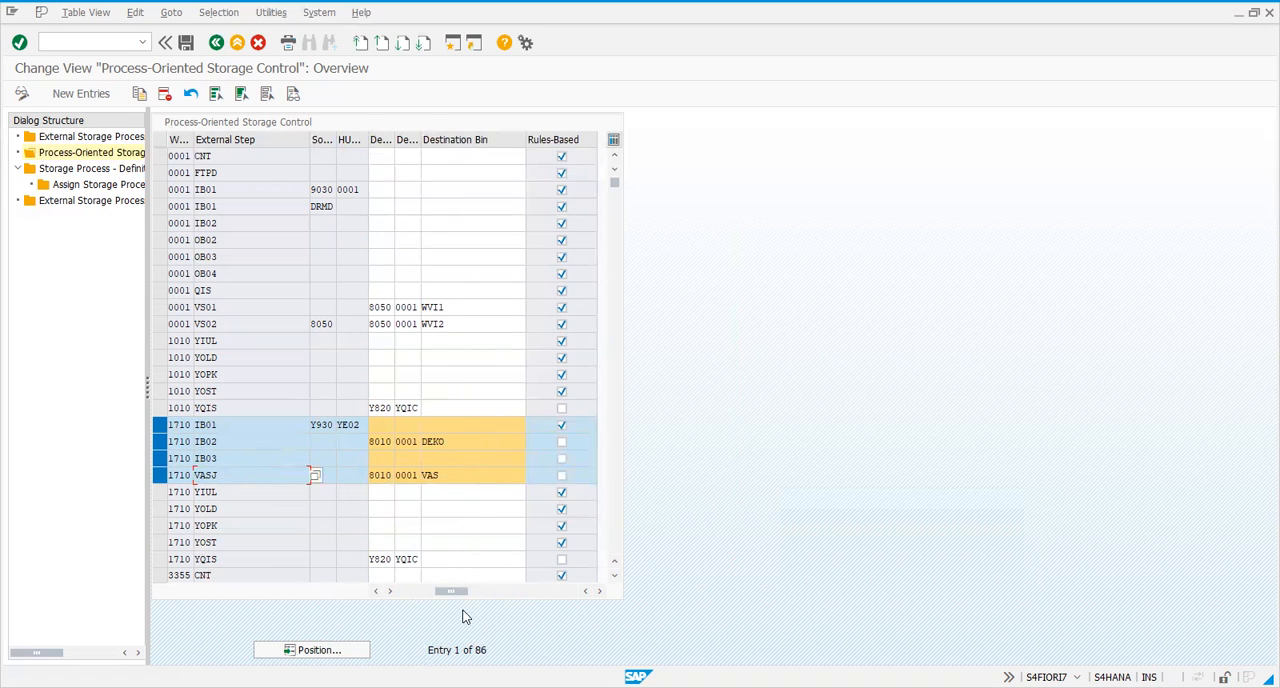
pyautogui.moveTo(451, 591); pyautogui.dragTo(365, 596)
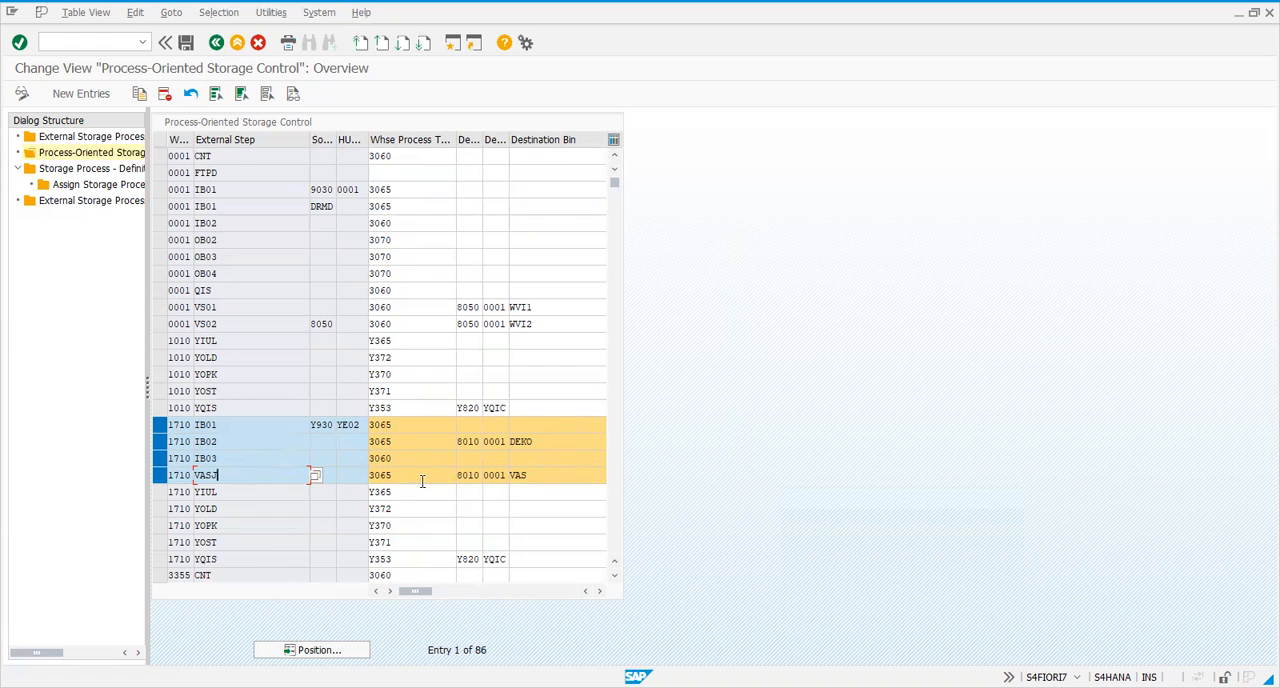
# Check the destination bin and the rules-based setting of step VASJ in warehouse 1710
pyautogui.click(564, 475)
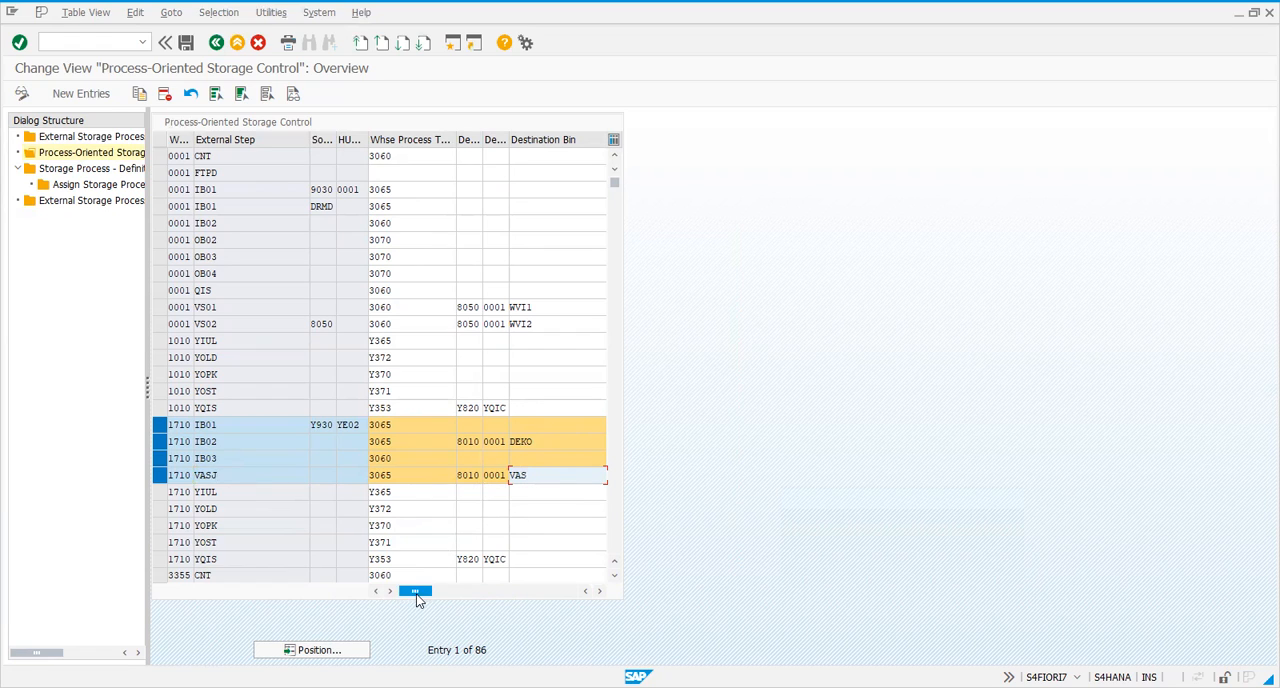
pyautogui.moveTo(418, 591); pyautogui.dragTo(593, 590)
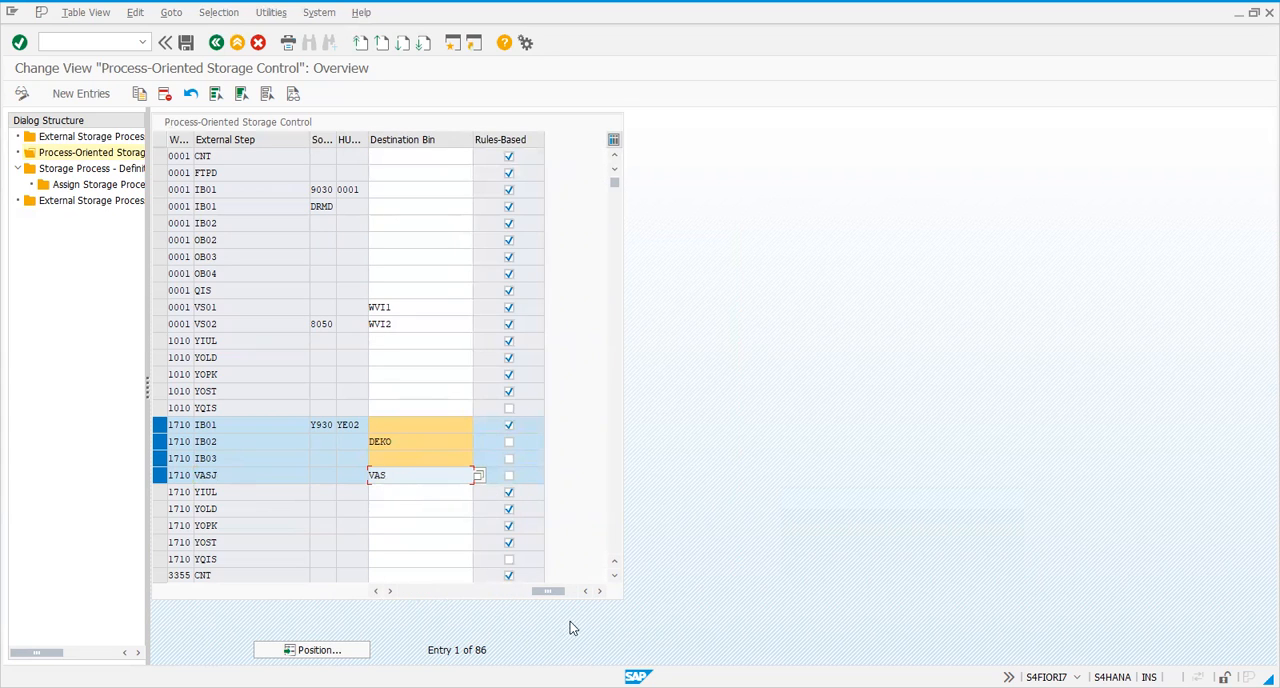
pyautogui.moveTo(553, 594); pyautogui.dragTo(395, 591)
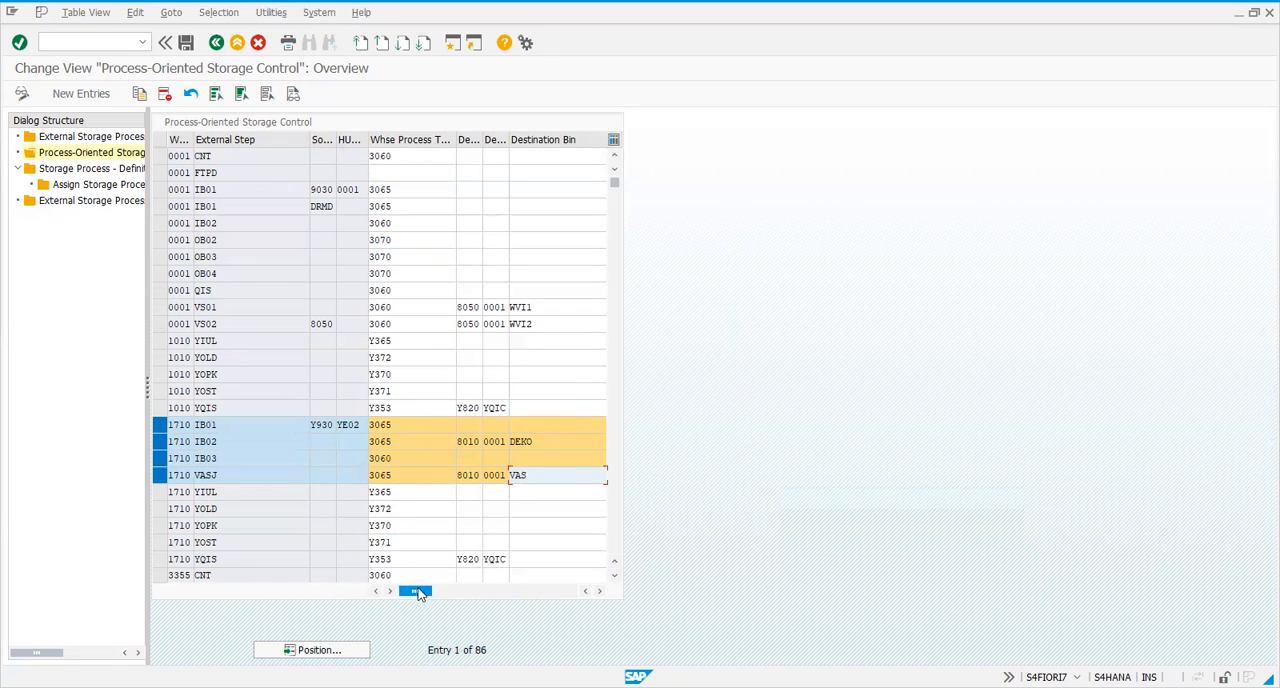
# Compare the source storage type and HU type fields of steps IB01, IB02 and IB03 in warehouse 1710
pyautogui.moveTo(413, 592)
pyautogui.mouseDown()
pyautogui.moveTo(549, 592)
pyautogui.moveTo(413, 592)
pyautogui.mouseUp()
pyautogui.click(309, 441)
pyautogui.click(355, 439)
pyautogui.click(331, 447)
pyautogui.click(346, 460)
pyautogui.click(307, 457)
pyautogui.click(319, 426)
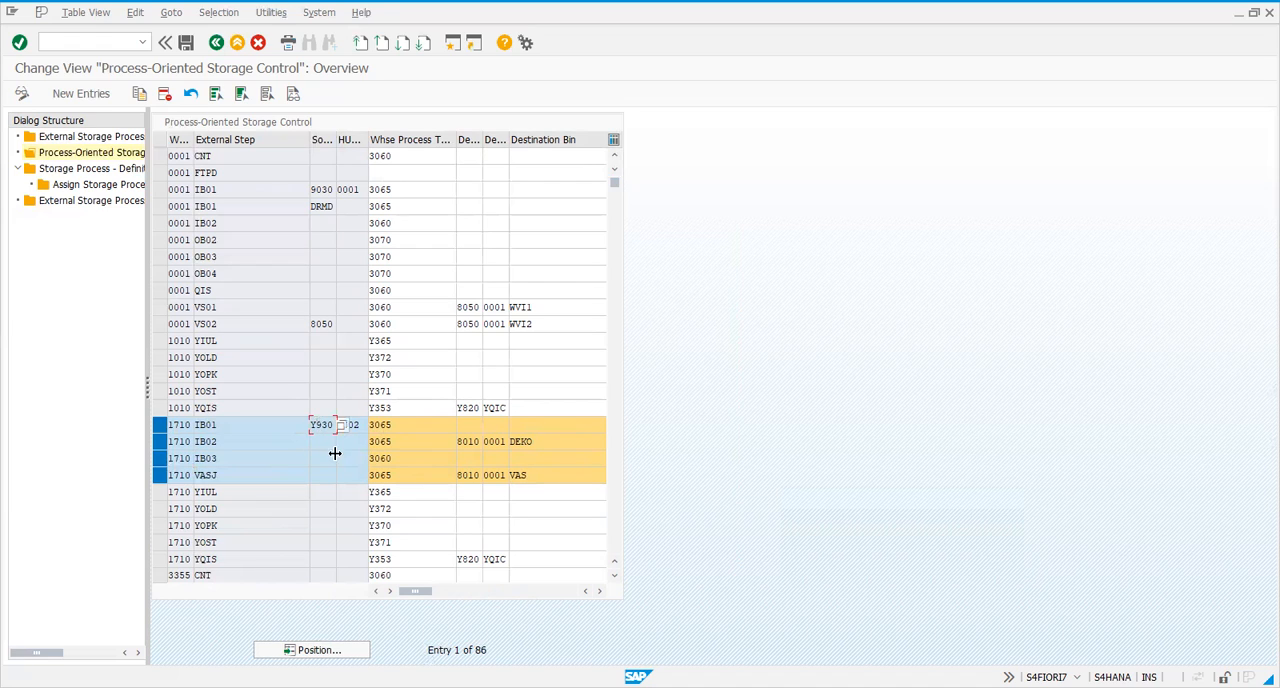
pyautogui.click(334, 446)
pyautogui.click(224, 443)
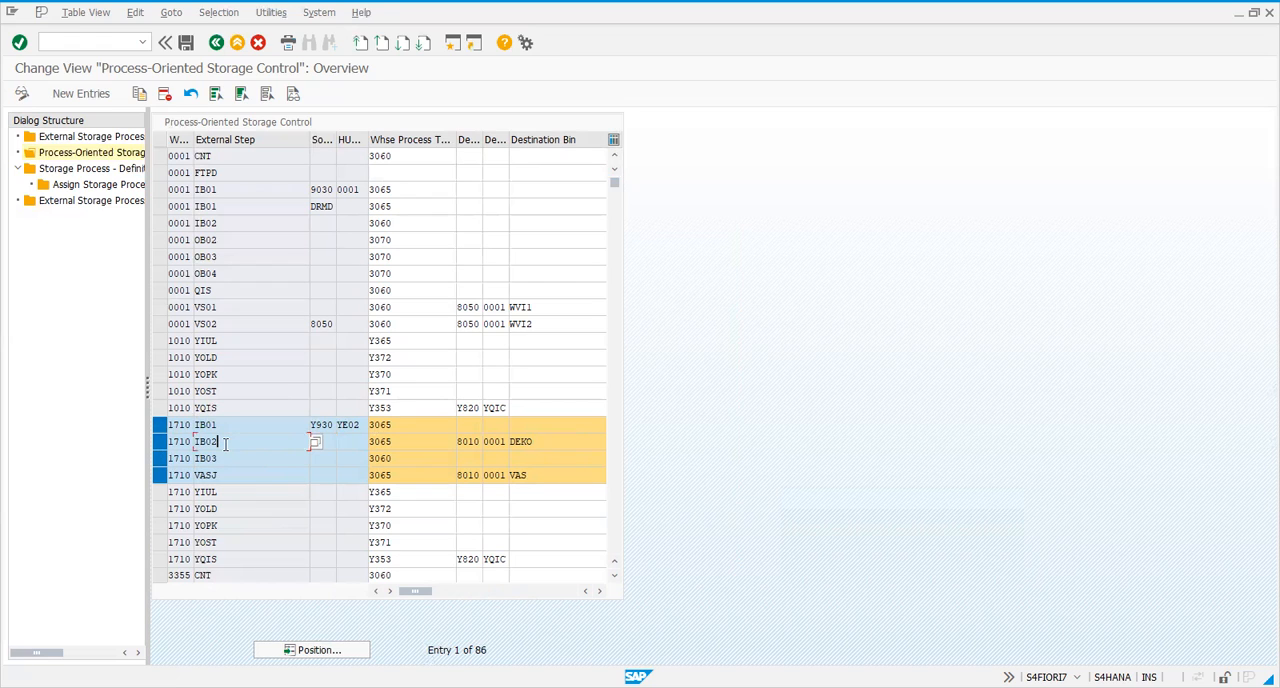
# Compare the destination bin field of step IB01 with the source storage type field of the following step IB02
pyautogui.click(563, 424)
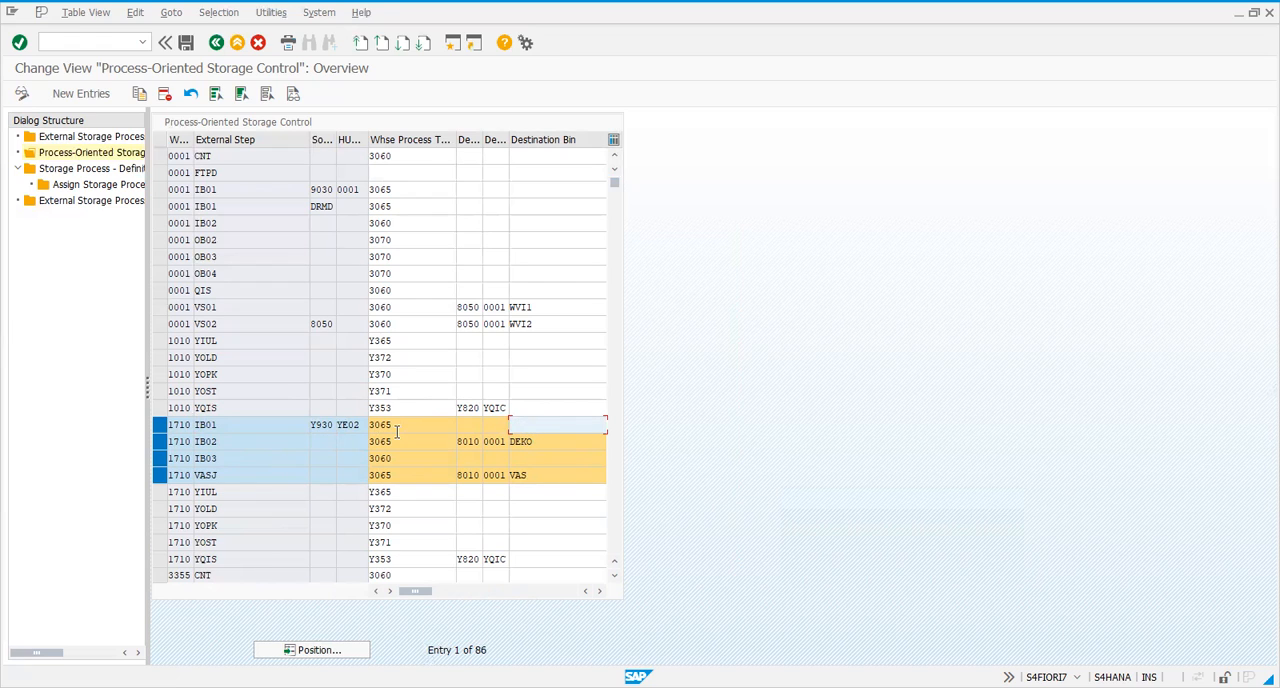
pyautogui.click(325, 443)
pyautogui.click(540, 424)
pyautogui.click(475, 424)
pyautogui.click(321, 441)
pyautogui.click(199, 444)
pyautogui.moveTo(187, 450); pyautogui.dragTo(180, 450)
pyautogui.click(195, 448)
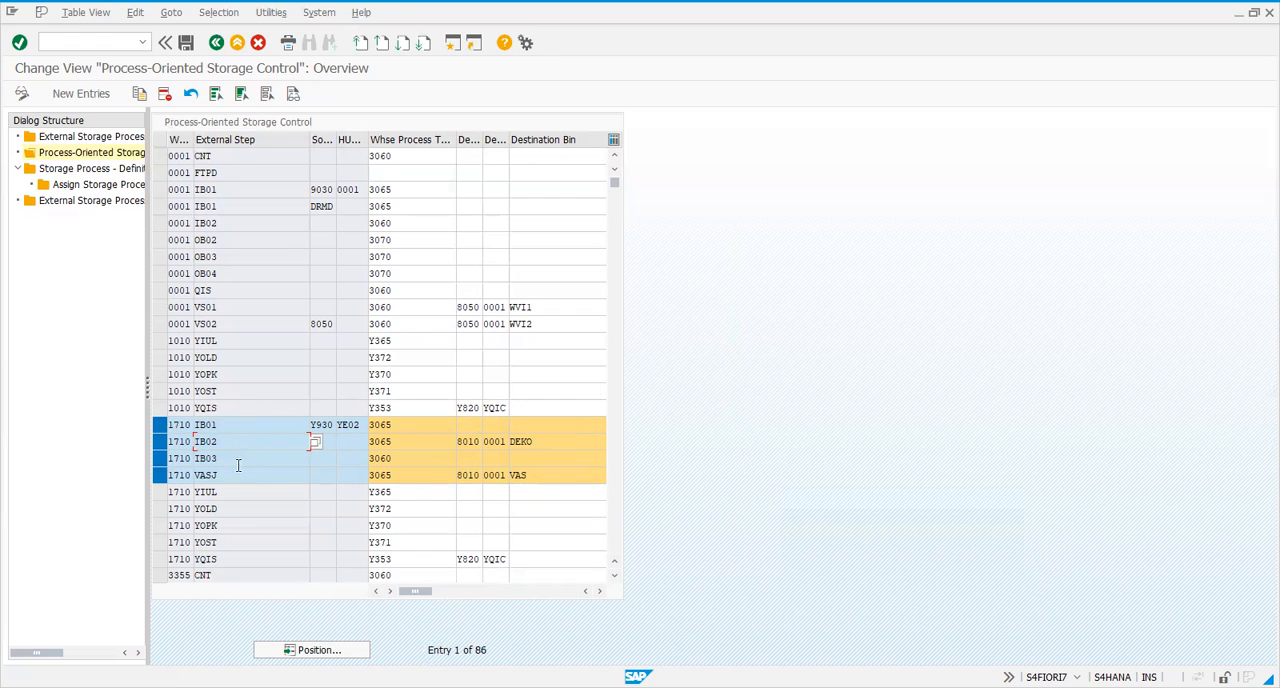
# Trace how the destination bins of IB01 and IB02 relate to the steps VASJ and IB03 in warehouse 1710
pyautogui.click(247, 458)
pyautogui.click(508, 441)
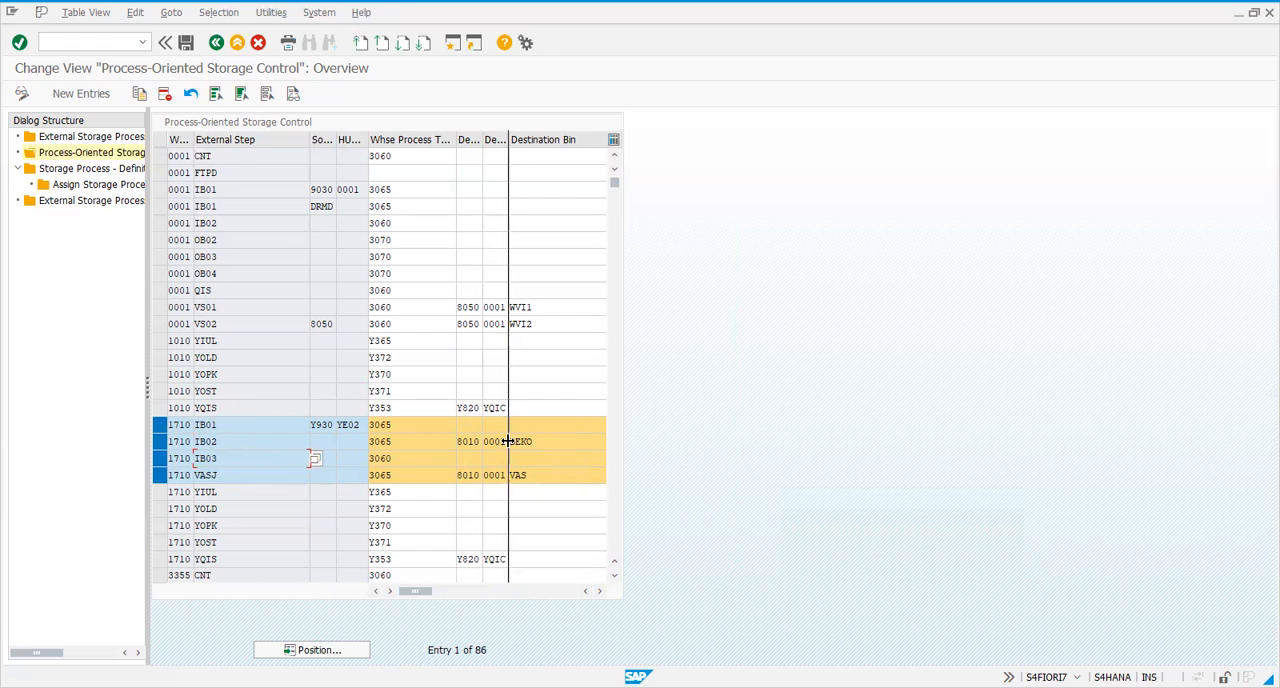
pyautogui.click(538, 425)
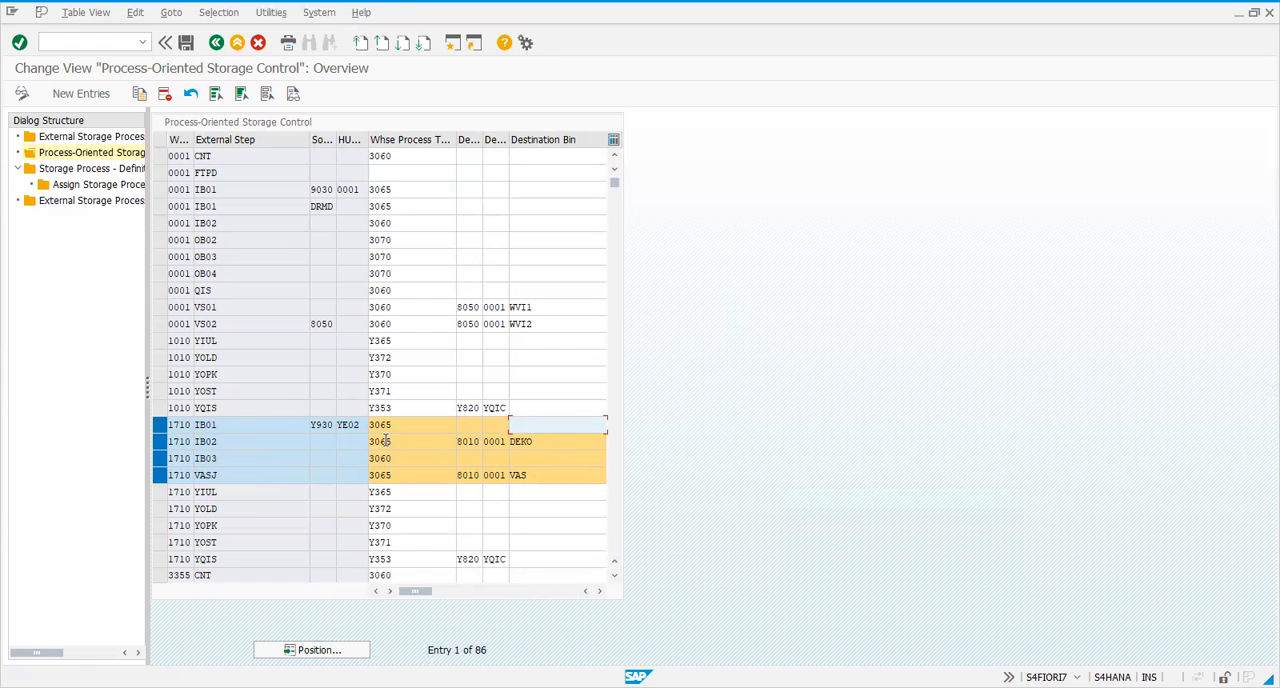
pyautogui.click(327, 426)
pyautogui.click(305, 475)
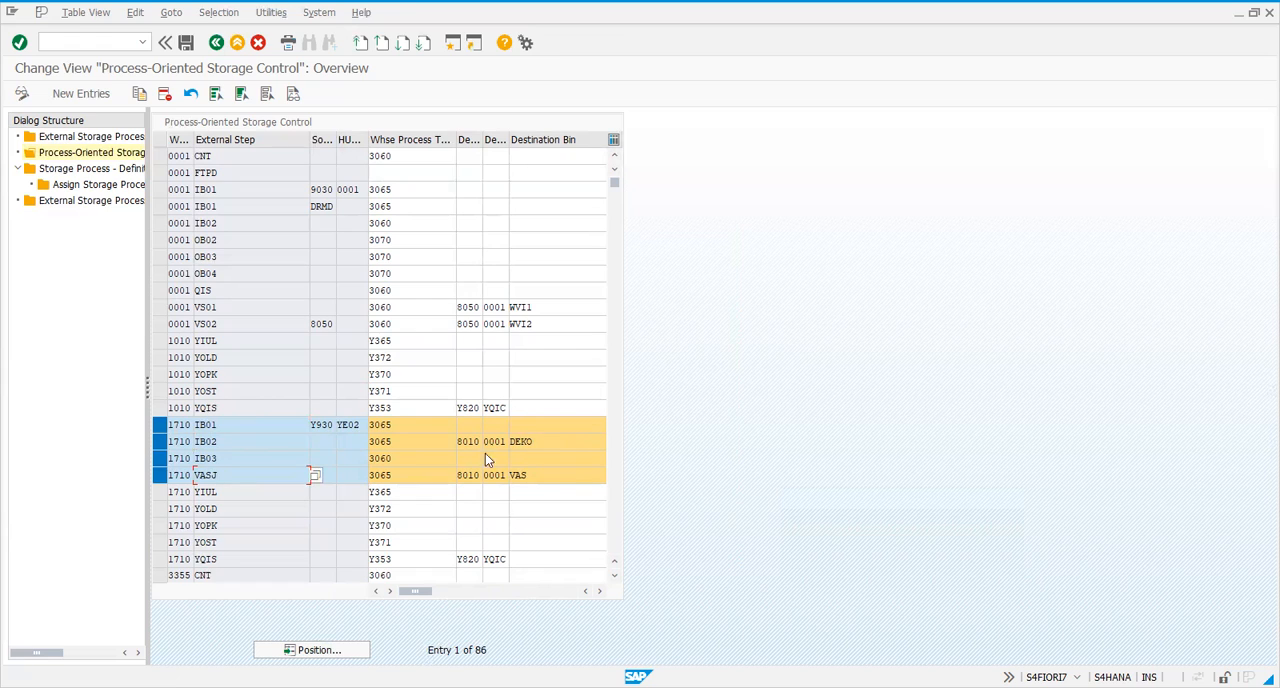
pyautogui.click(555, 444)
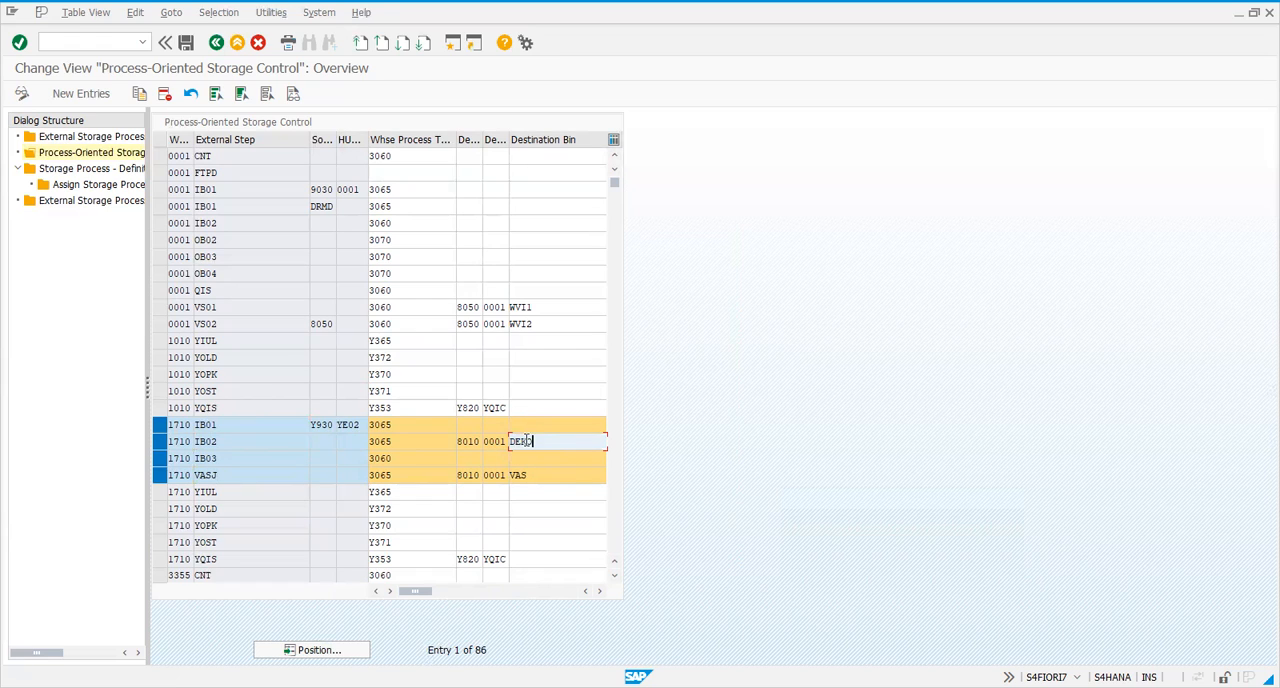
pyautogui.click(293, 462)
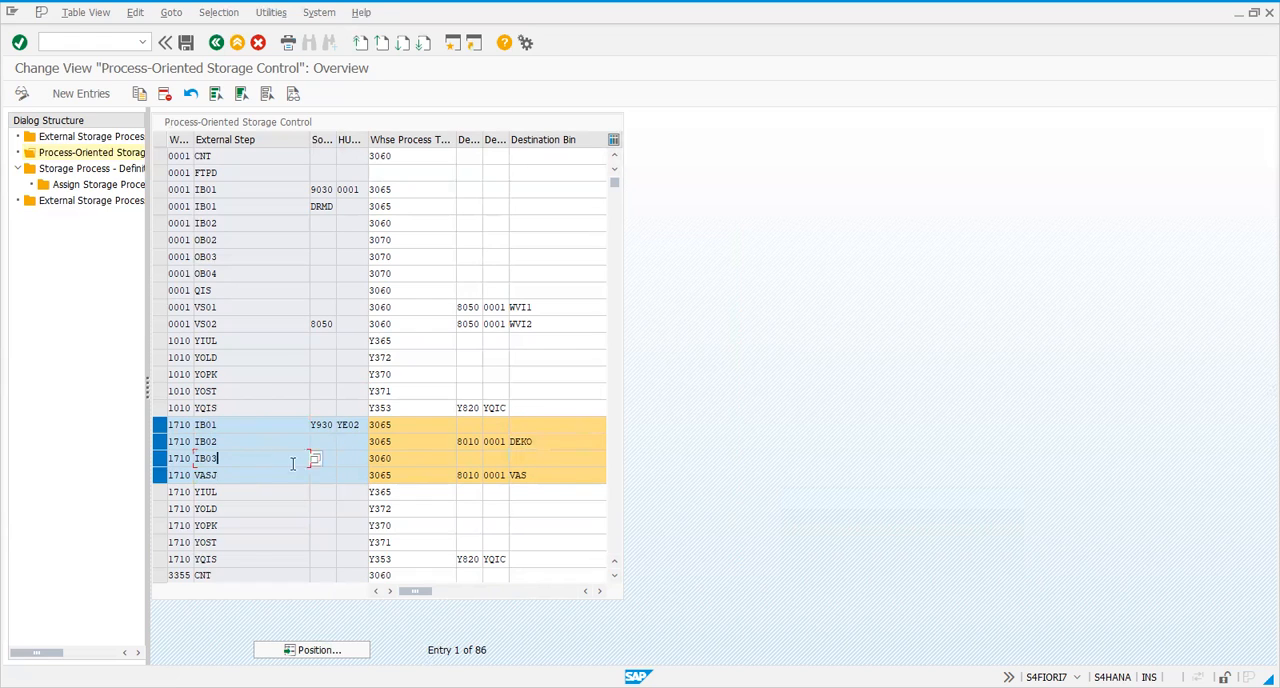
# Review the process types of IB03 and VASJ in warehouse 1710, along with VASJ's destination bin and rules-based setting
pyautogui.click(474, 456)
pyautogui.moveTo(258, 461); pyautogui.dragTo(156, 471)
pyautogui.click(217, 476)
pyautogui.press('Up')
pyautogui.press('Up')
pyautogui.press('Up')
pyautogui.click(398, 461)
pyautogui.click(412, 475)
pyautogui.click(536, 473)
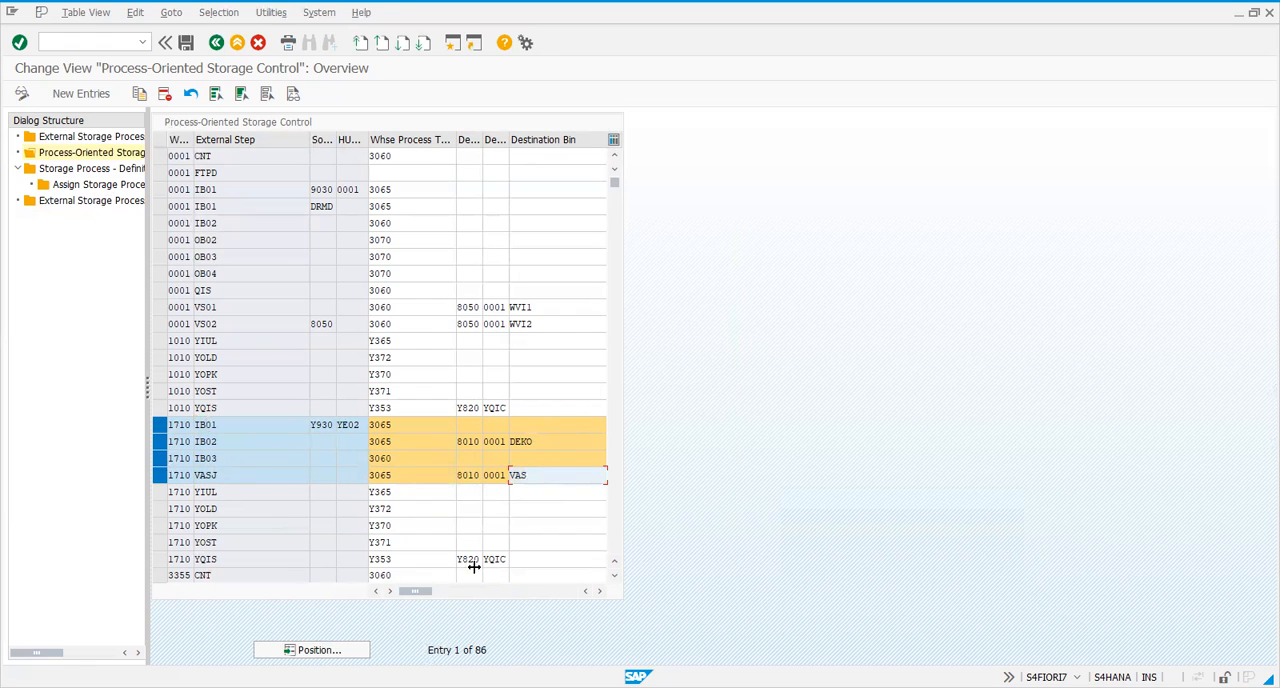
pyautogui.moveTo(414, 591); pyautogui.dragTo(573, 600)
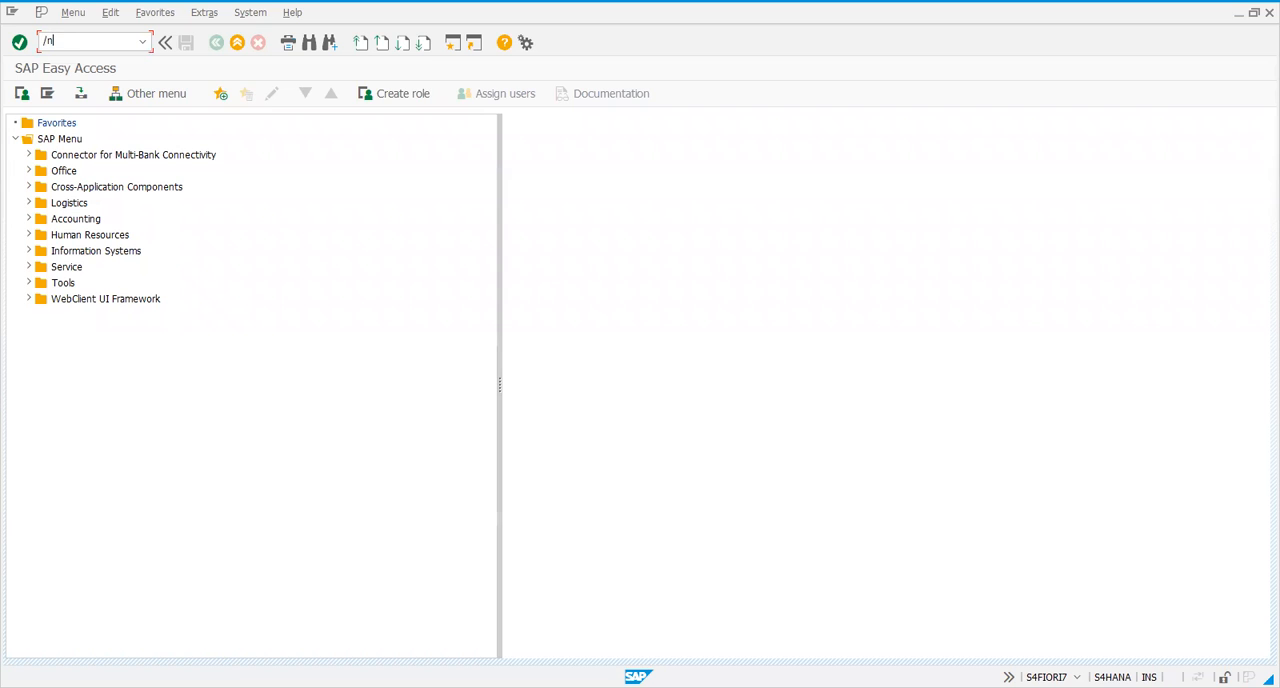
# Open the SAP Reference IMG and expand SCM Extended Warehouse Management down to the Extended Warehouse Management nodes
pyautogui.press('Return')
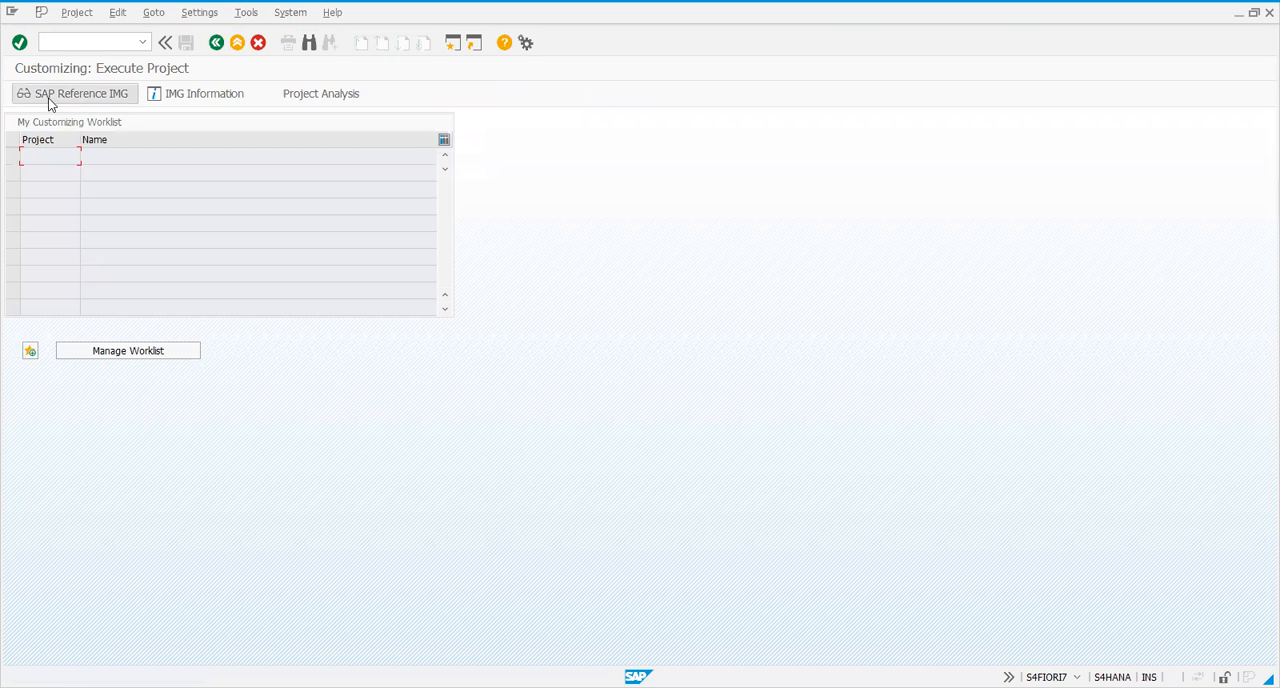
pyautogui.click(56, 99)
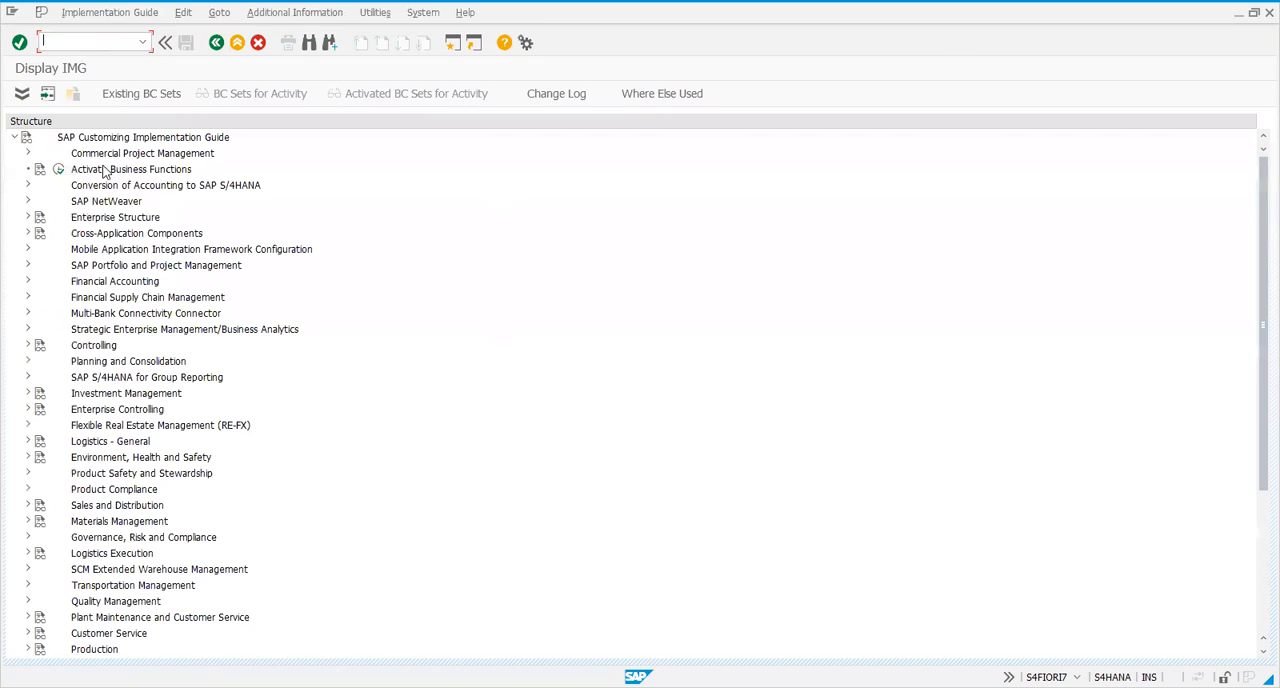
pyautogui.scroll(-5, 89, 406)
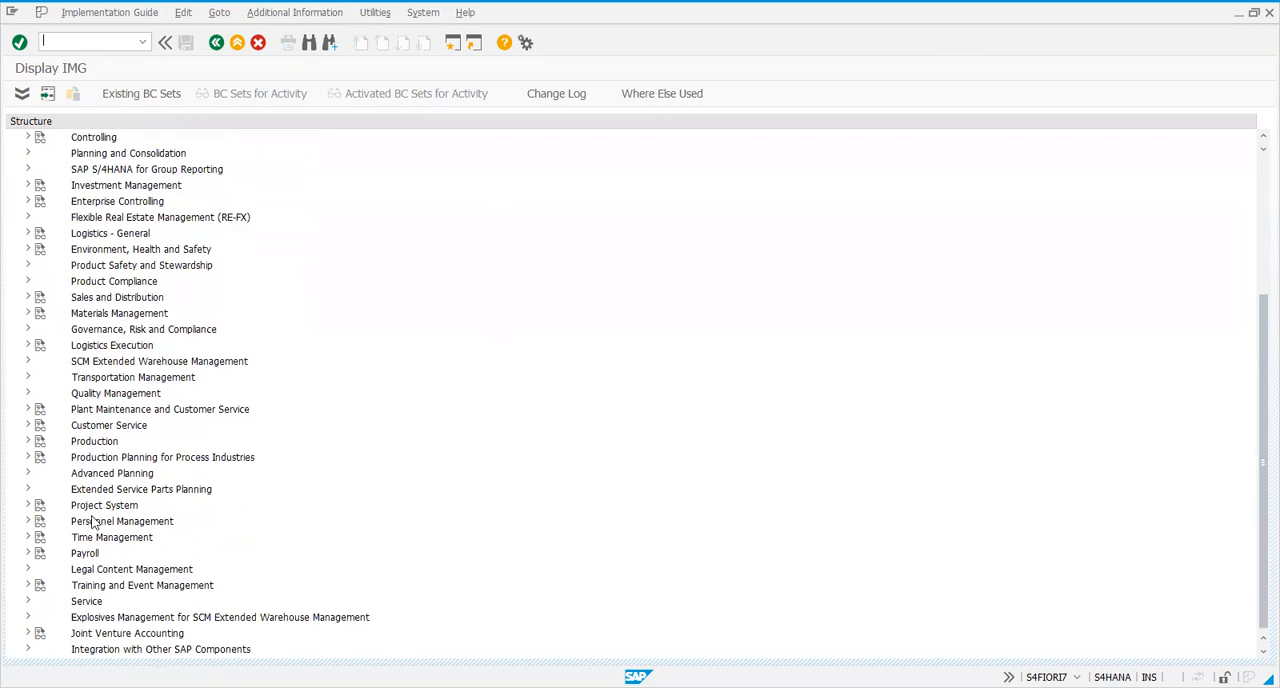
pyautogui.scroll(-1, 93, 523)
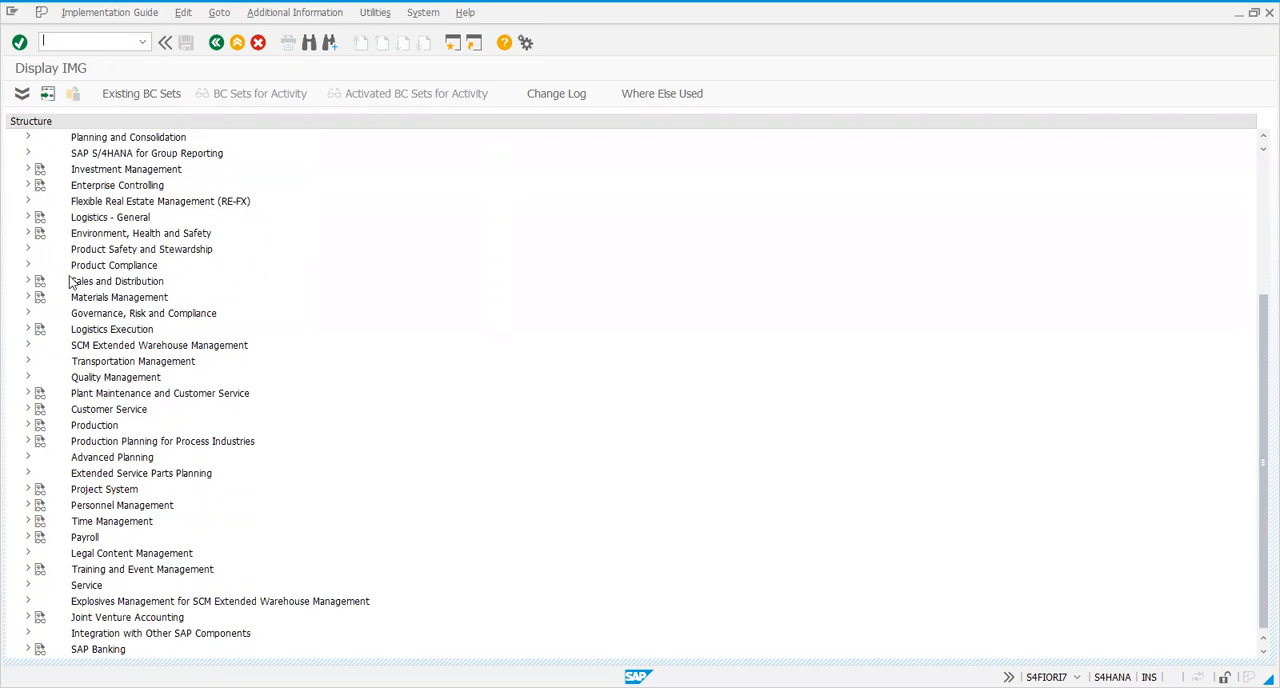
pyautogui.click(28, 345)
pyautogui.click(41, 361)
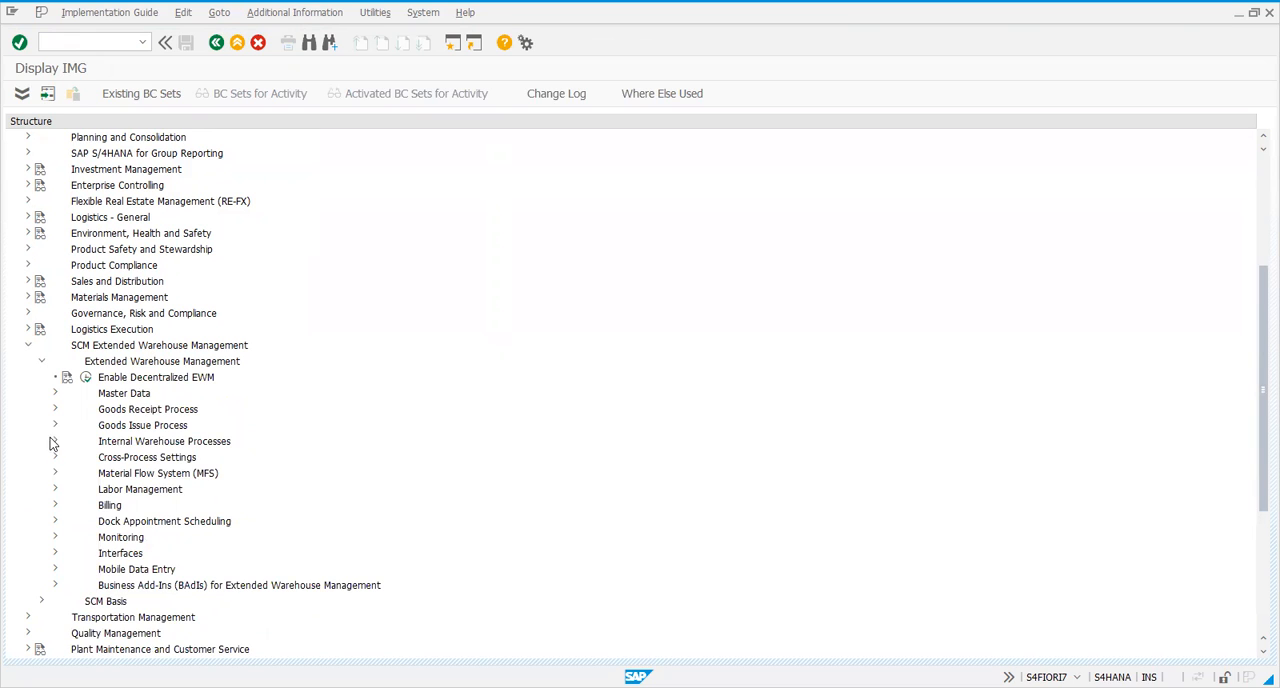
# Run the Define Process-Oriented Storage Control activity under Cross-Process Settings, Warehouse Task
pyautogui.click(55, 457)
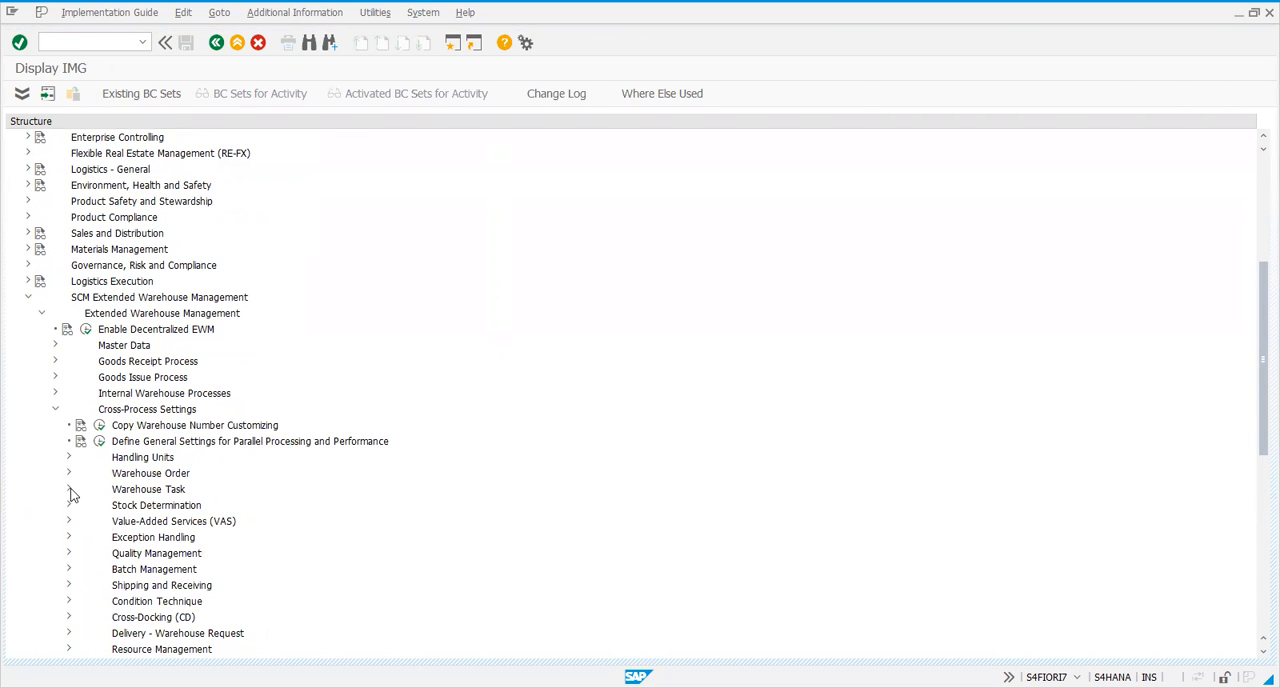
pyautogui.click(69, 489)
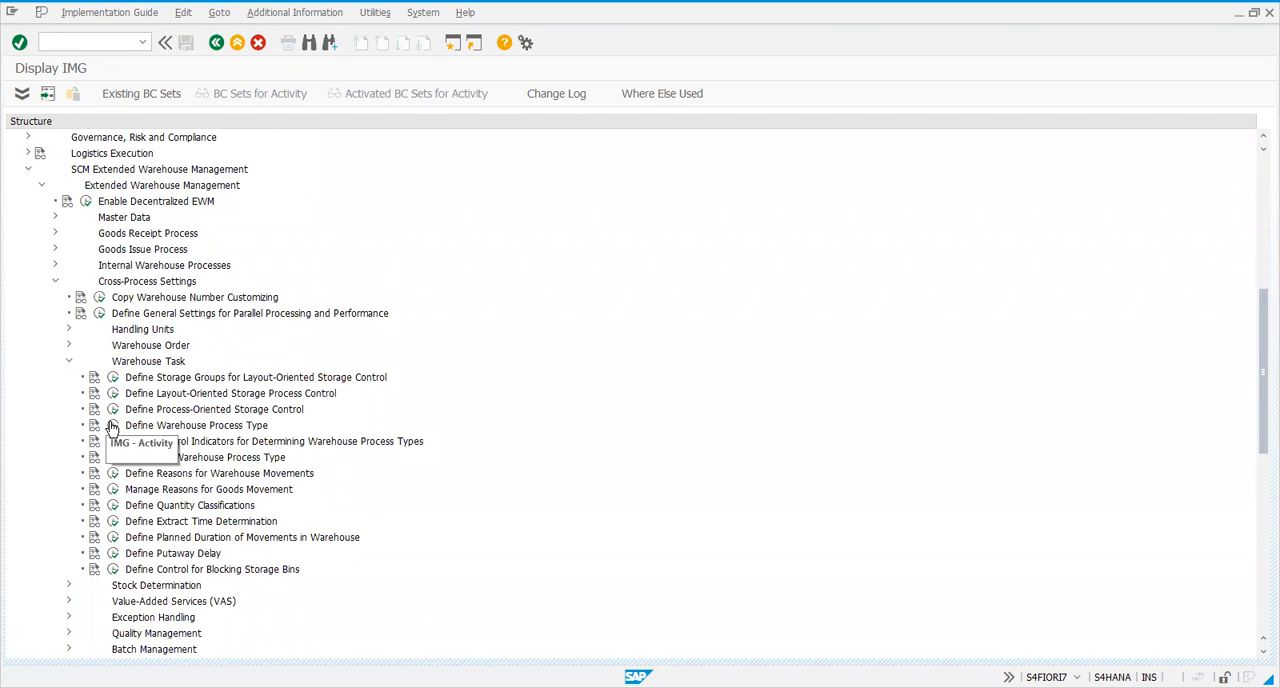
pyautogui.click(113, 409)
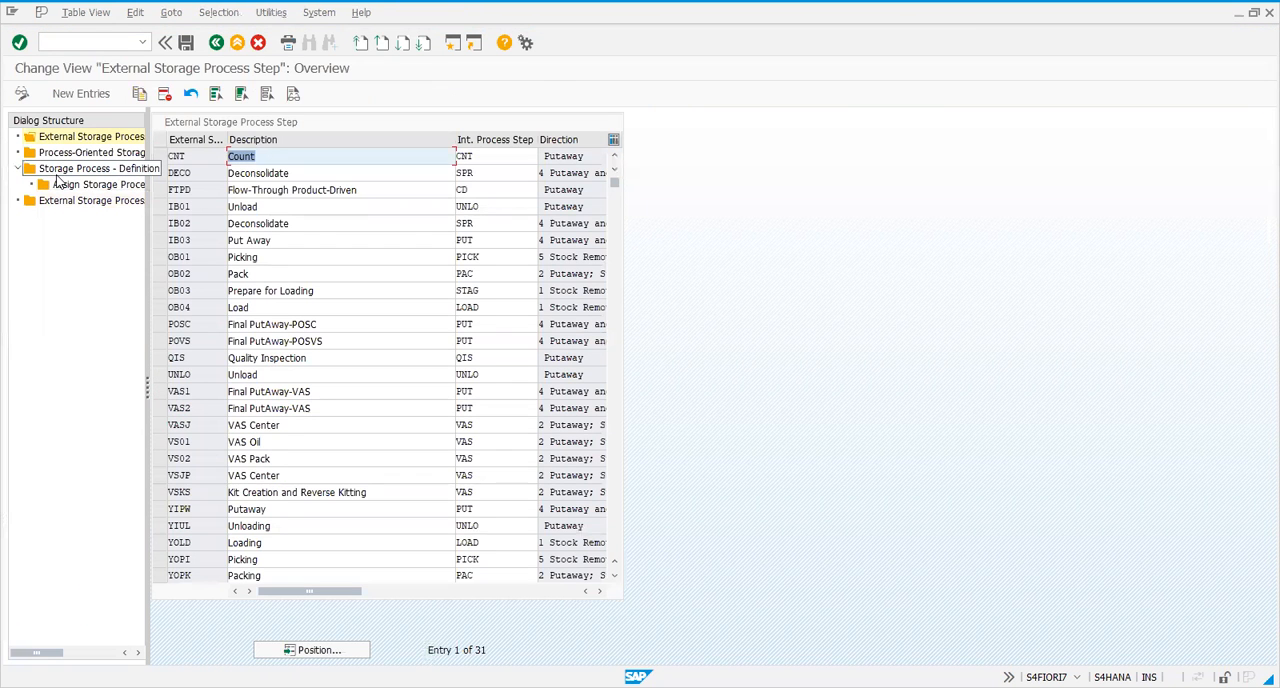
# Display the Process-Oriented Storage Control entries and select steps IB01, IB02, IB03 and VASJ of warehouse 1710
pyautogui.doubleClick(66, 154)
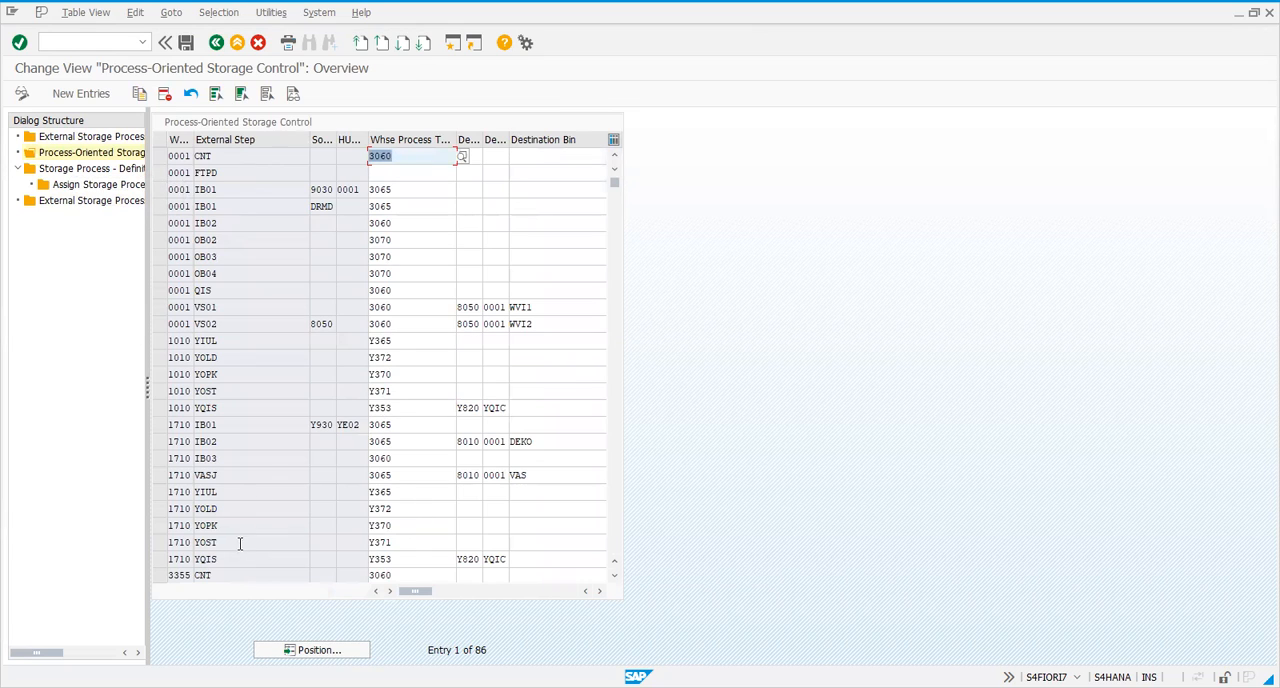
pyautogui.click(156, 425)
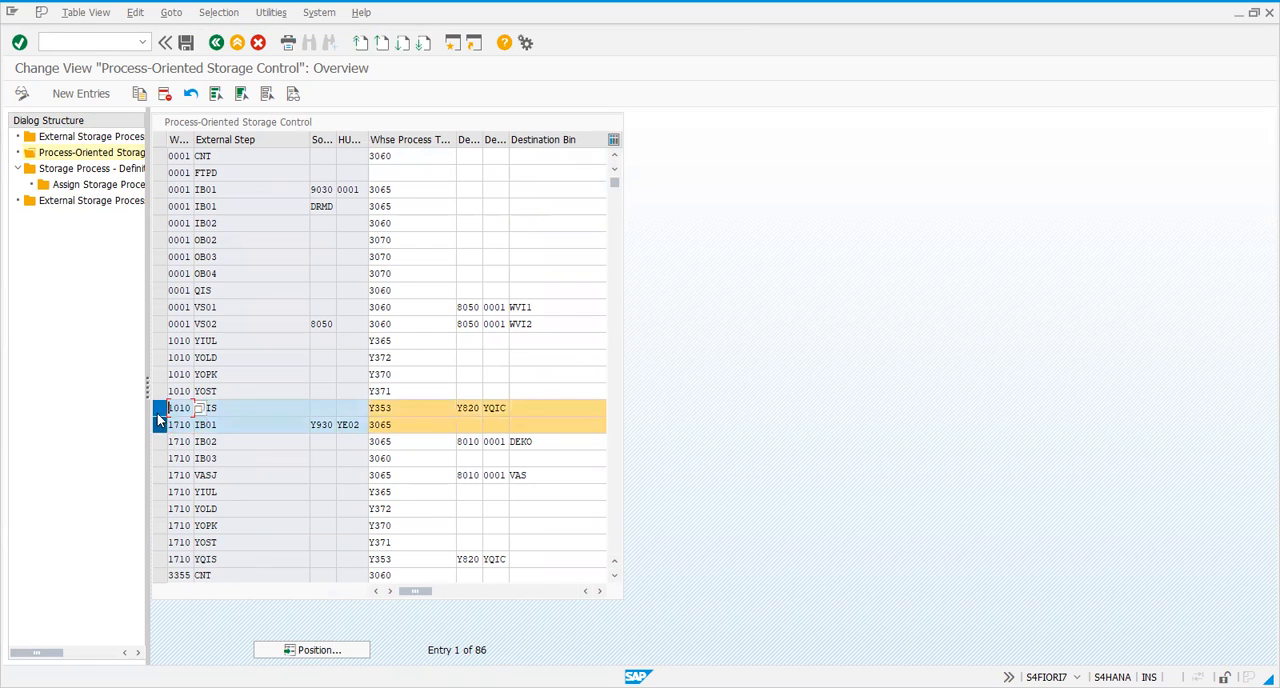
pyautogui.click(157, 443)
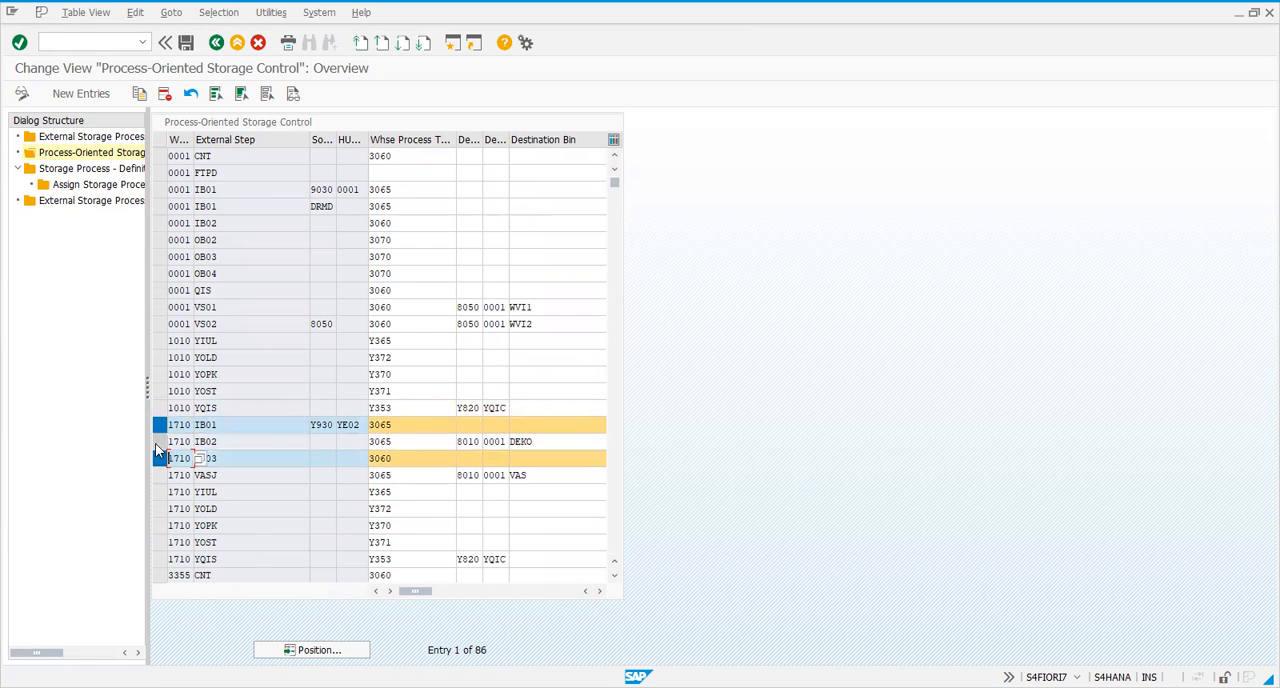
pyautogui.keyDown('shift'); pyautogui.click(159, 475); pyautogui.keyUp('shift')
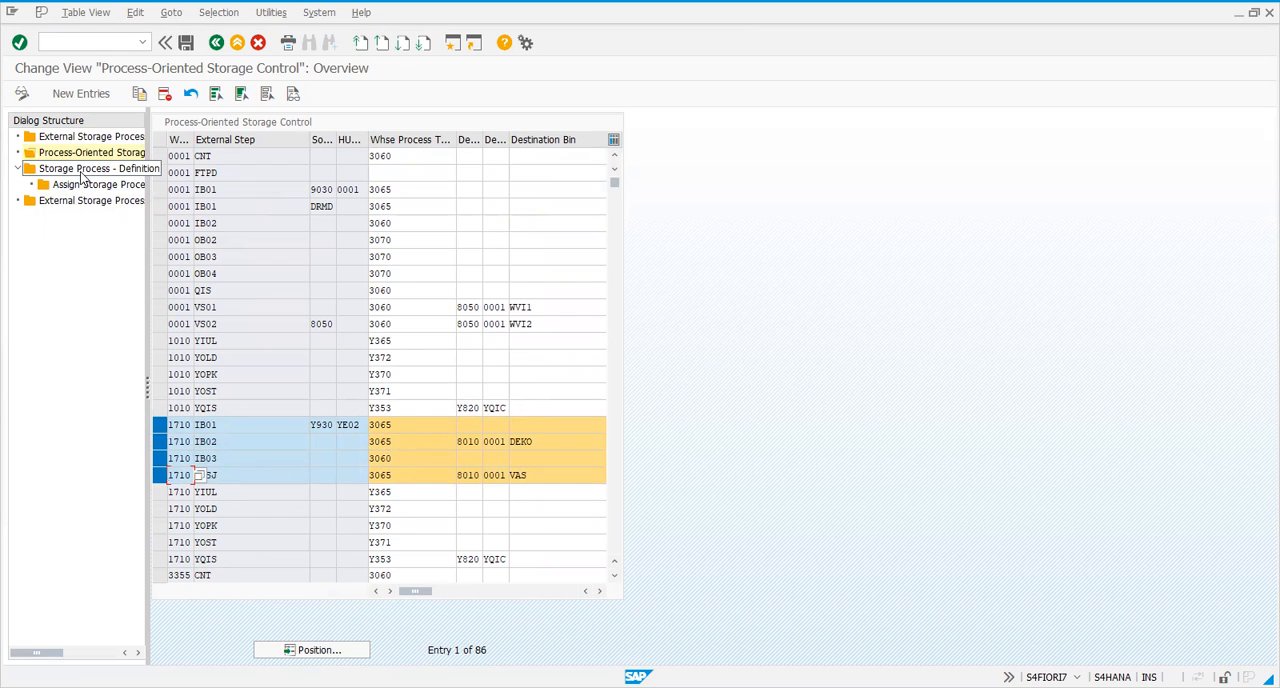
# Examine the process type of IB03 and the destination bin fields of IB01, IB02 and VASJ among the selected entries
pyautogui.click(406, 460)
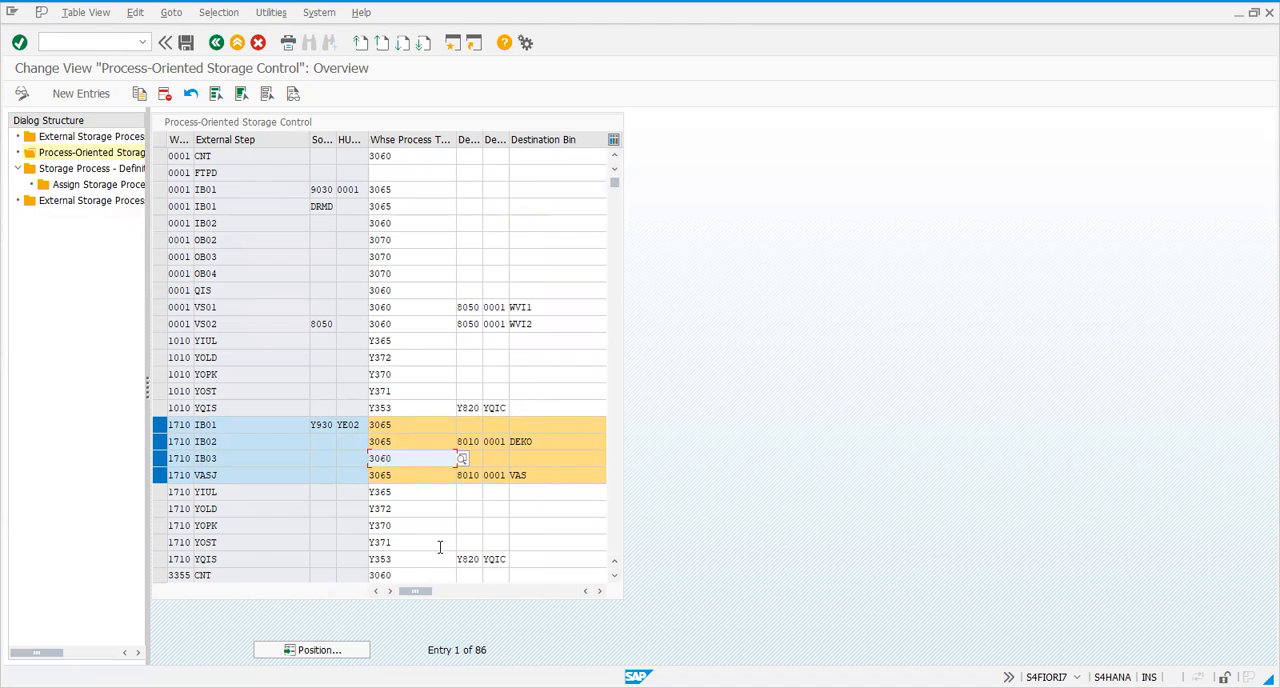
pyautogui.click(530, 425)
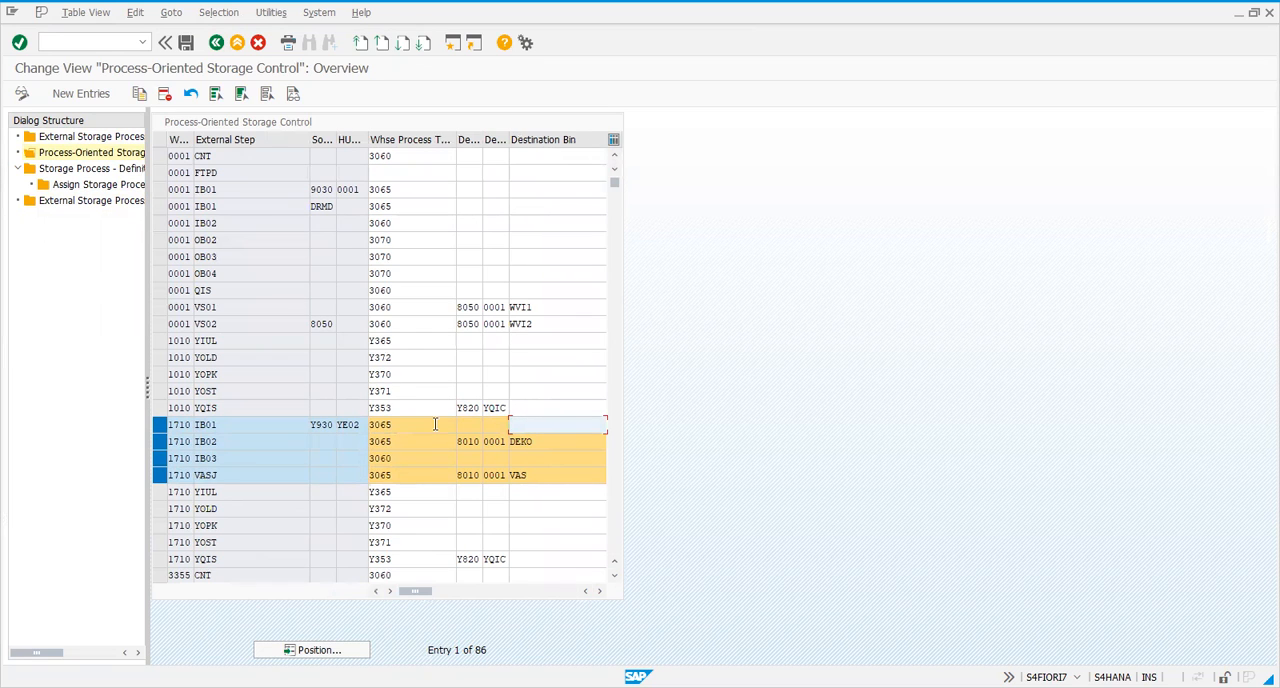
pyautogui.moveTo(417, 591); pyautogui.dragTo(382, 595)
pyautogui.click(338, 460)
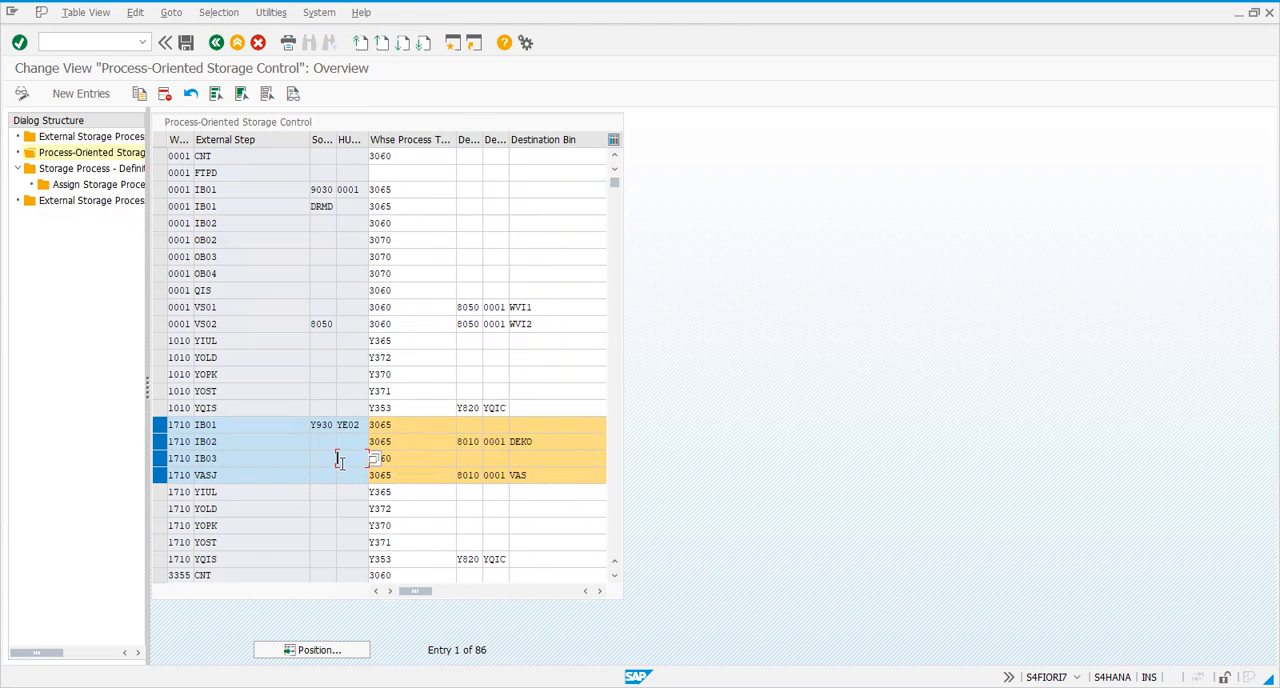
pyautogui.click(534, 442)
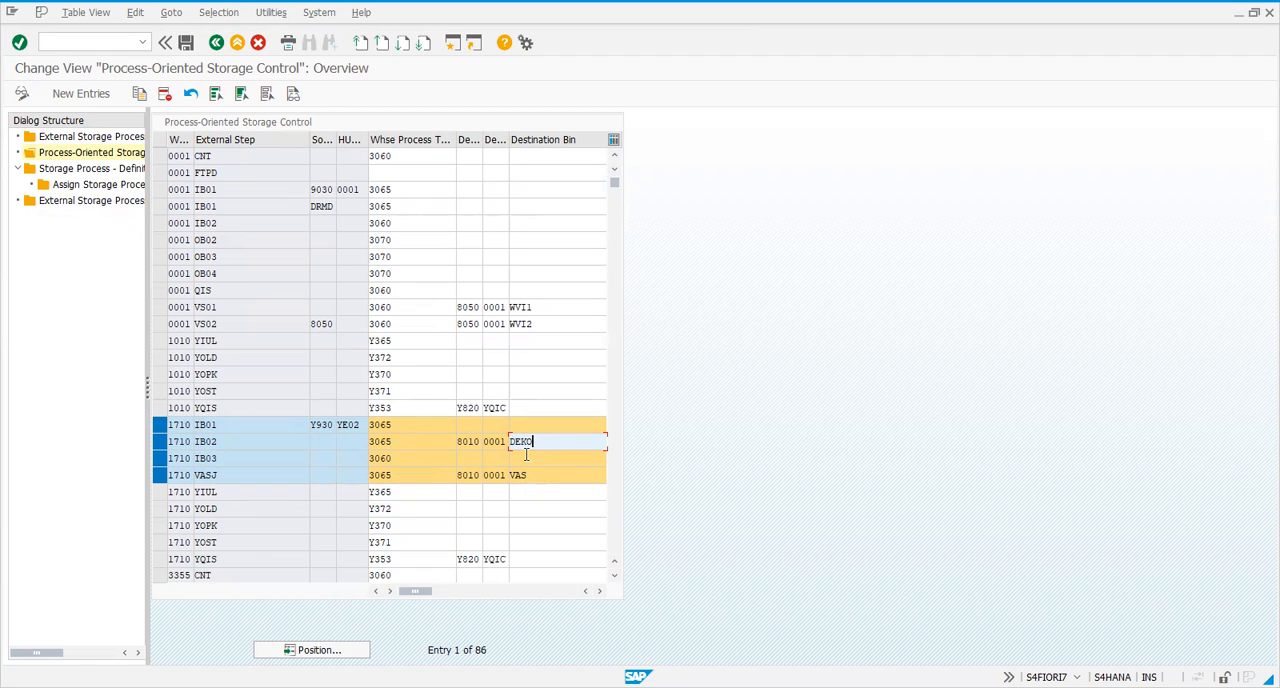
pyautogui.click(537, 478)
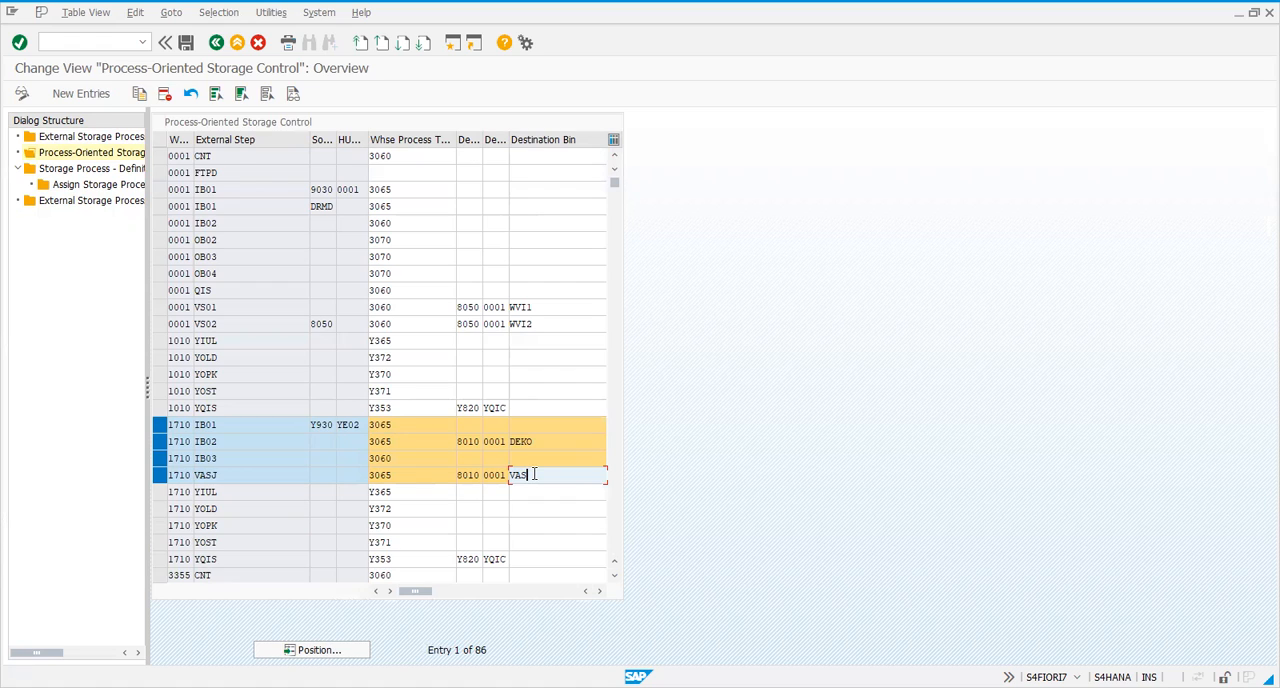
pyautogui.click(531, 441)
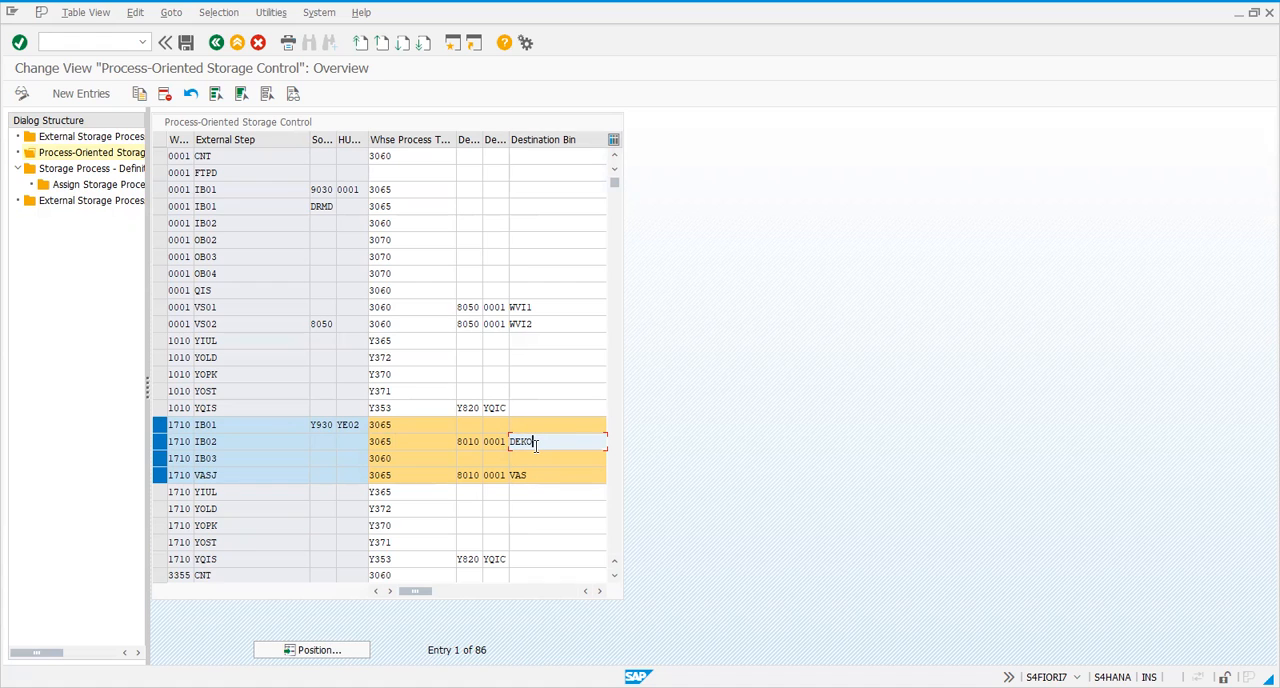
# Compare the IB02, IB03 and VASJ entries of warehouse 1710, checking the destination bin and source fields of IB02 and the HU type of IB03
pyautogui.click(304, 474)
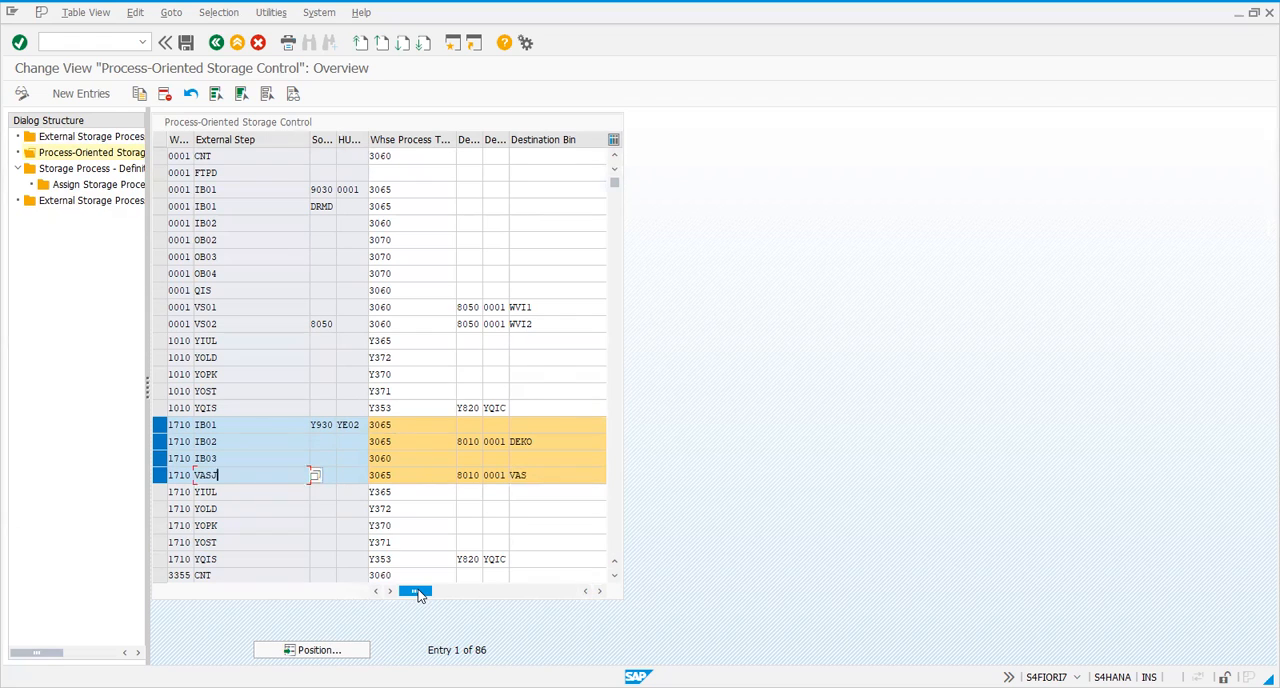
pyautogui.click(246, 441)
pyautogui.click(240, 461)
pyautogui.click(241, 442)
pyautogui.click(241, 470)
pyautogui.click(237, 456)
pyautogui.click(228, 440)
pyautogui.click(537, 444)
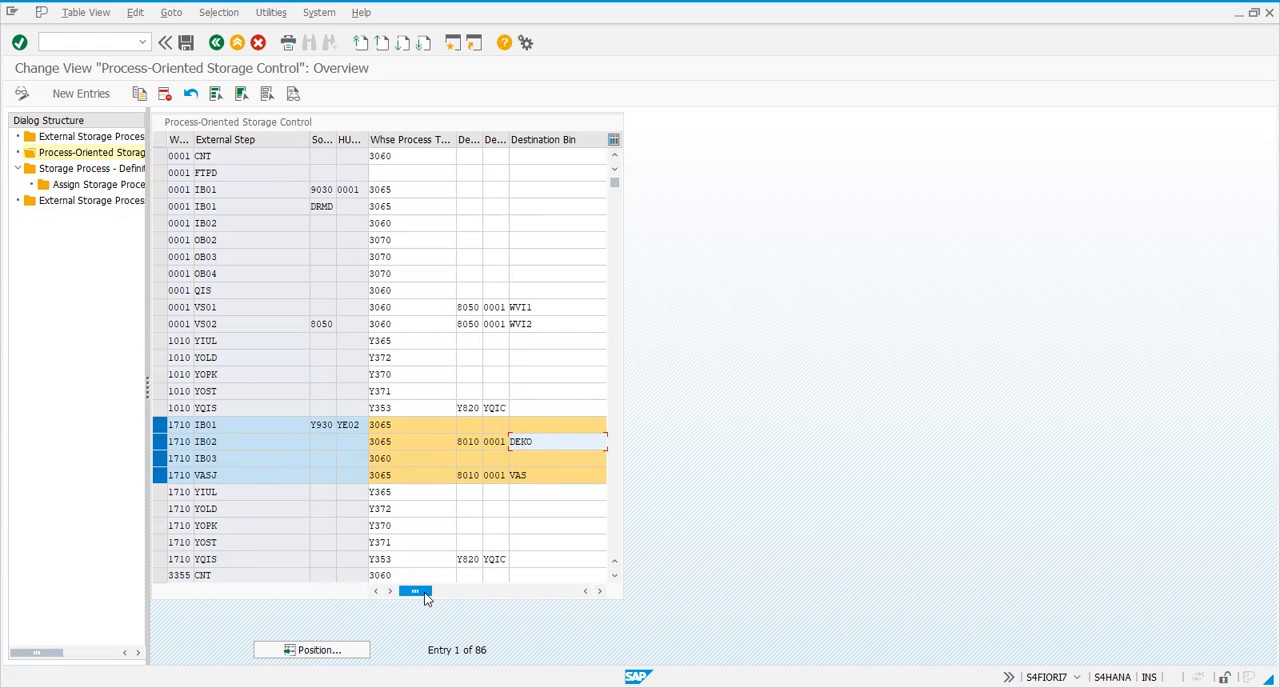
pyautogui.moveTo(419, 596); pyautogui.dragTo(385, 595)
pyautogui.click(358, 456)
pyautogui.click(335, 443)
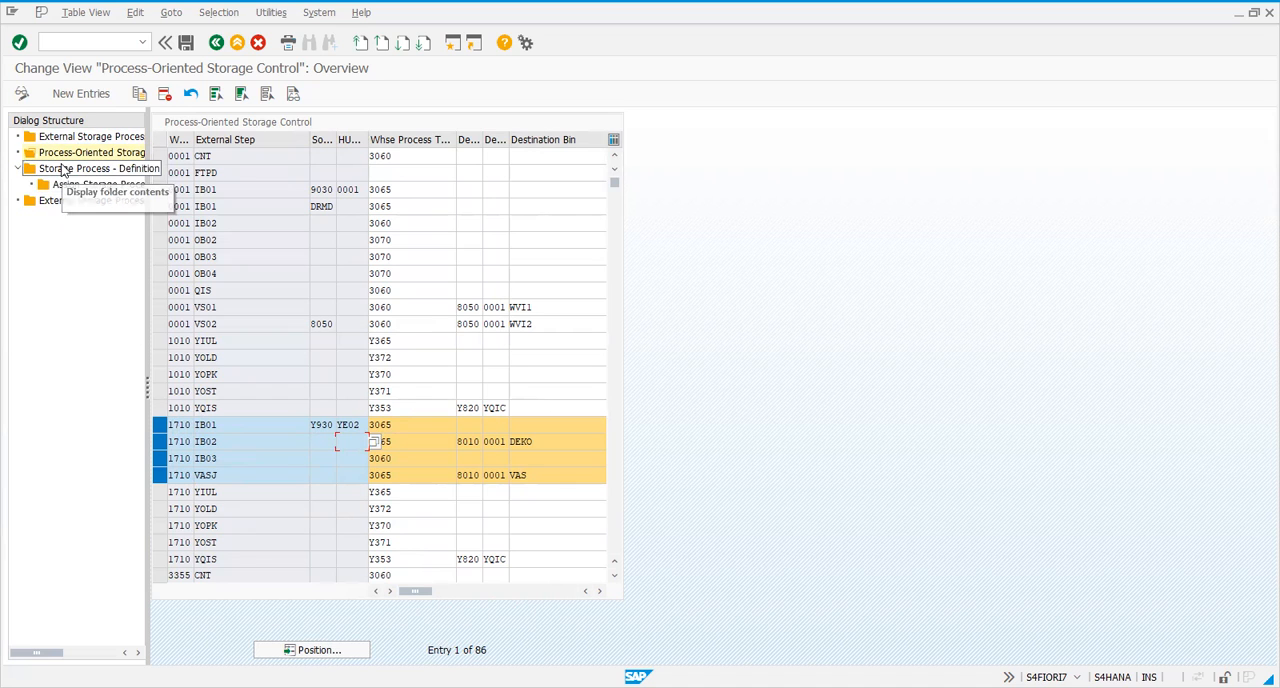
# Display the storage process steps assigned to storage process INB2 of warehouse 1710 from the Storage Process - Definition entries
pyautogui.doubleClick(63, 169)
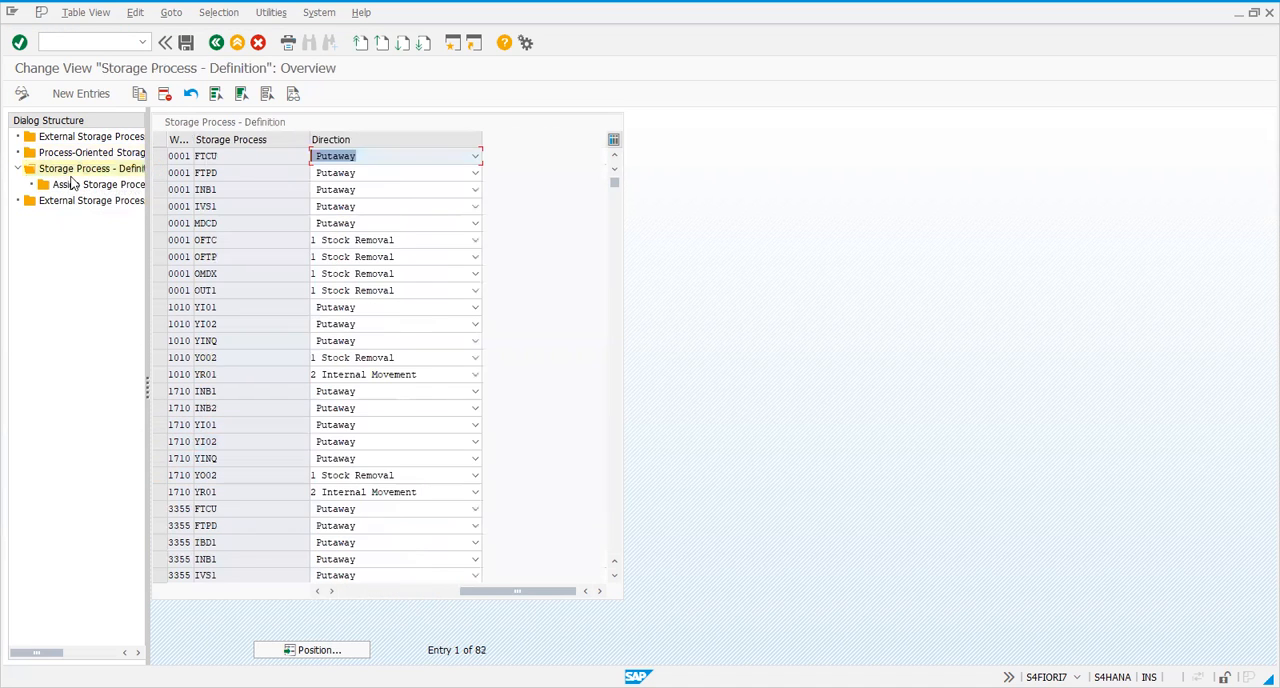
pyautogui.click(159, 409)
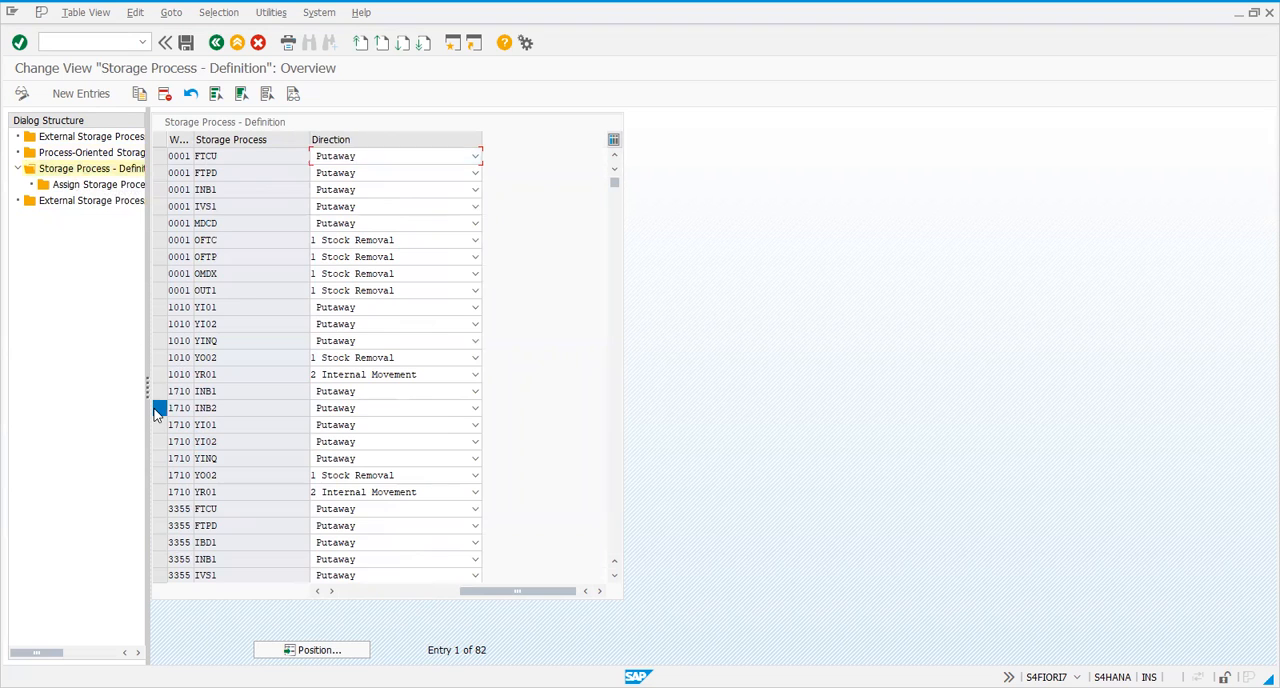
pyautogui.doubleClick(88, 184)
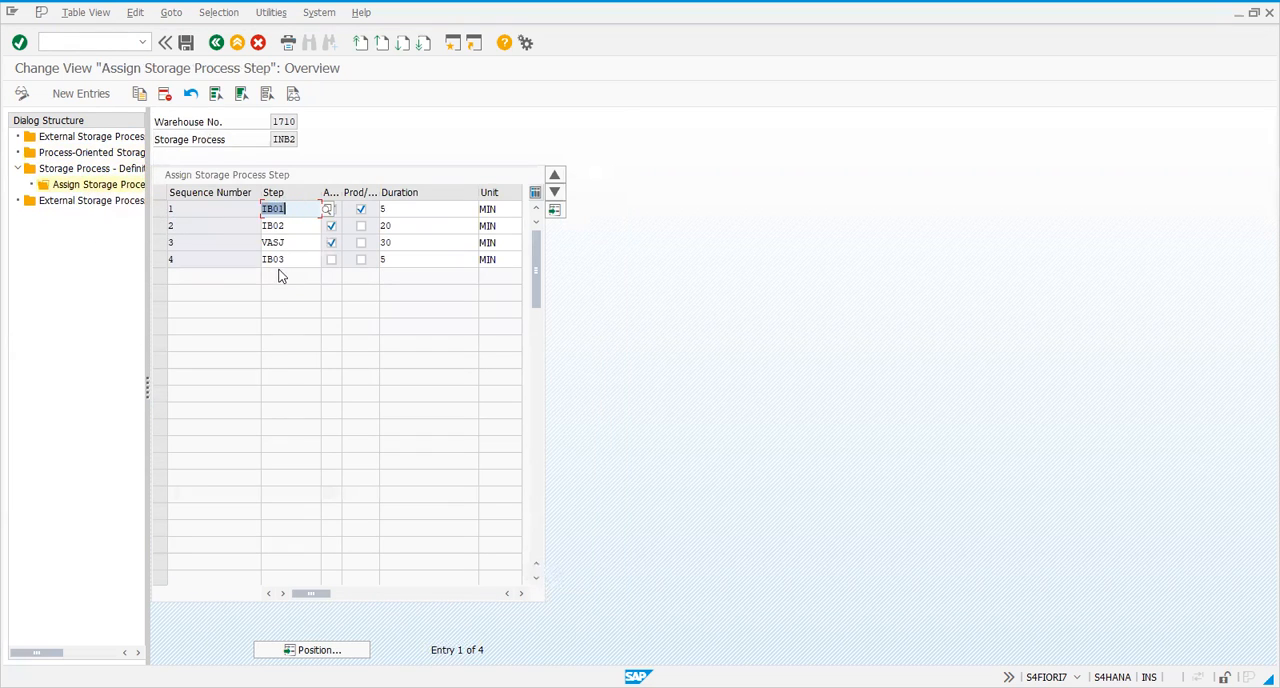
# Examine the sequence of steps VASJ and IB03 and the storage process field in the step assignment
pyautogui.click(275, 260)
pyautogui.click(284, 243)
pyautogui.click(266, 260)
pyautogui.click(272, 243)
pyautogui.click(266, 260)
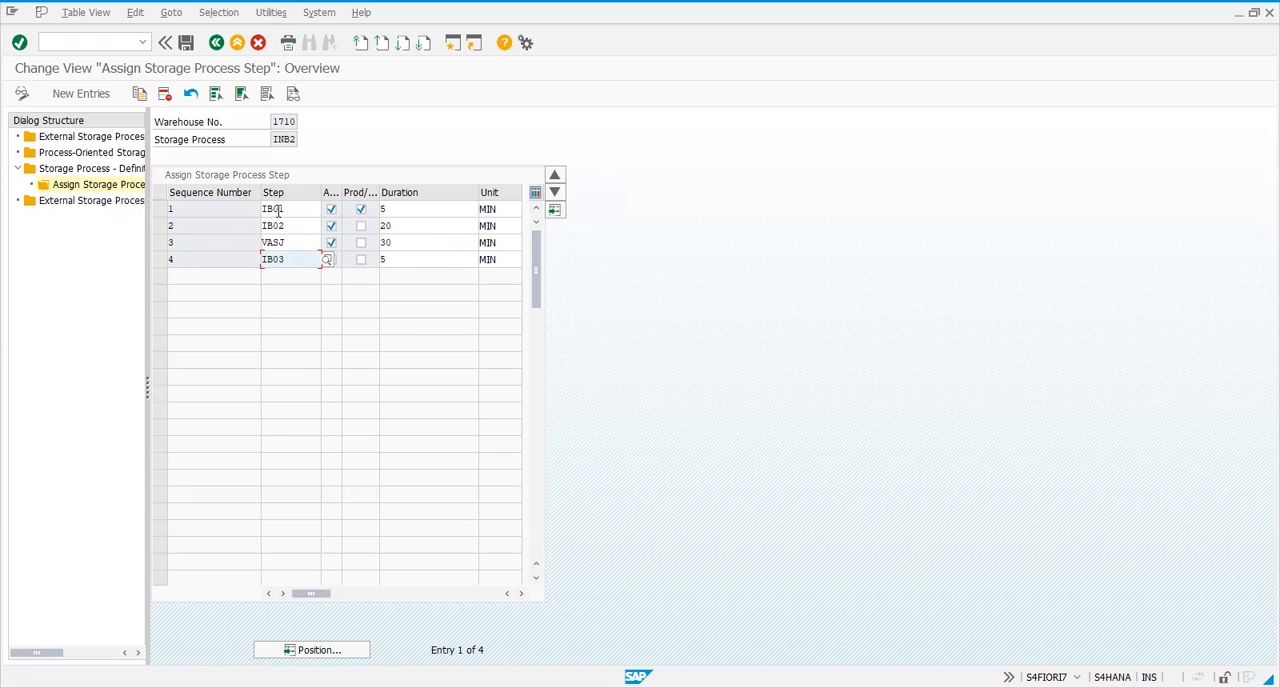
pyautogui.moveTo(275, 139); pyautogui.dragTo(308, 138)
pyautogui.click(277, 139)
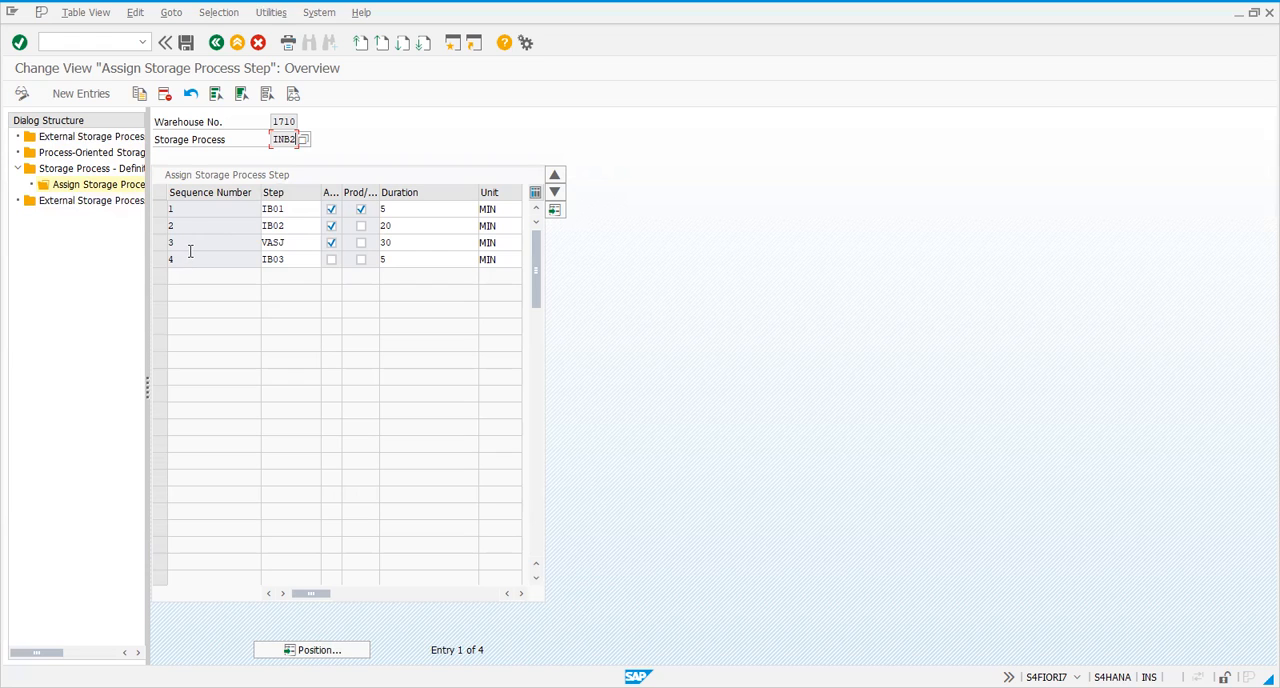
# Examine the order of steps IB01, IB02, VASJ and IB03 in storage process INB2 and their automatic warehouse task indicators
pyautogui.click(196, 230)
pyautogui.click(166, 210)
pyautogui.click(160, 210)
pyautogui.click(164, 227)
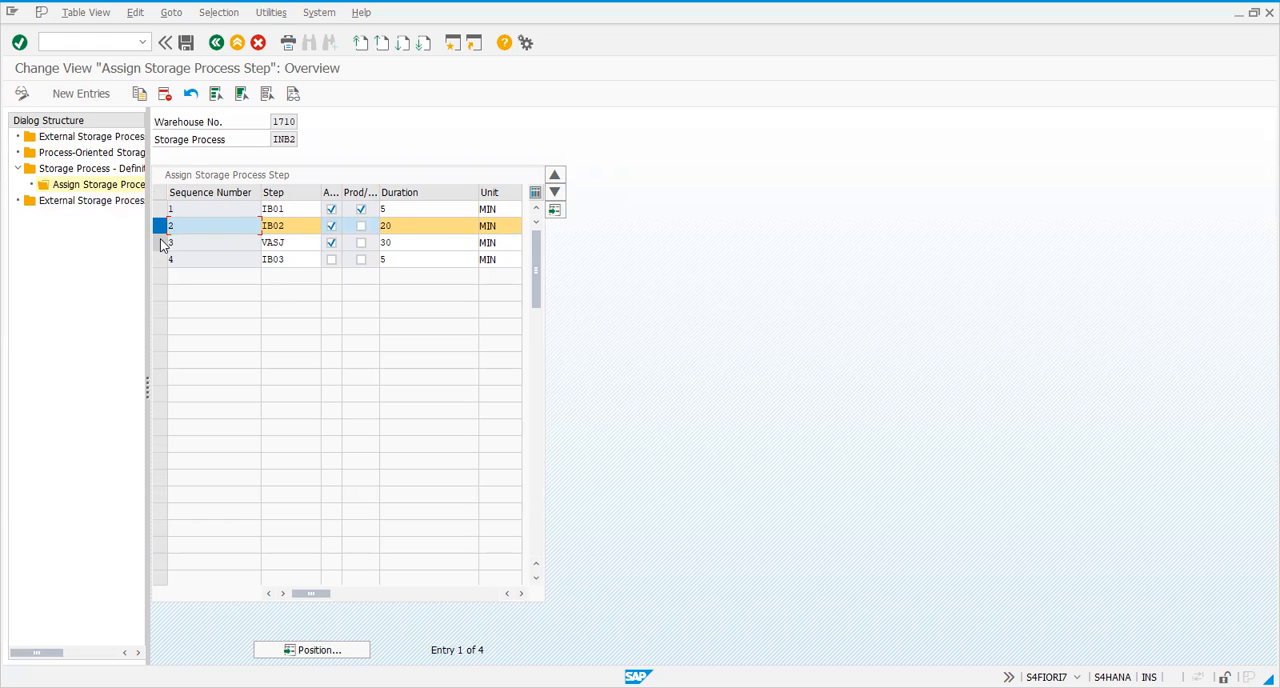
pyautogui.click(160, 247)
pyautogui.click(163, 245)
pyautogui.click(160, 230)
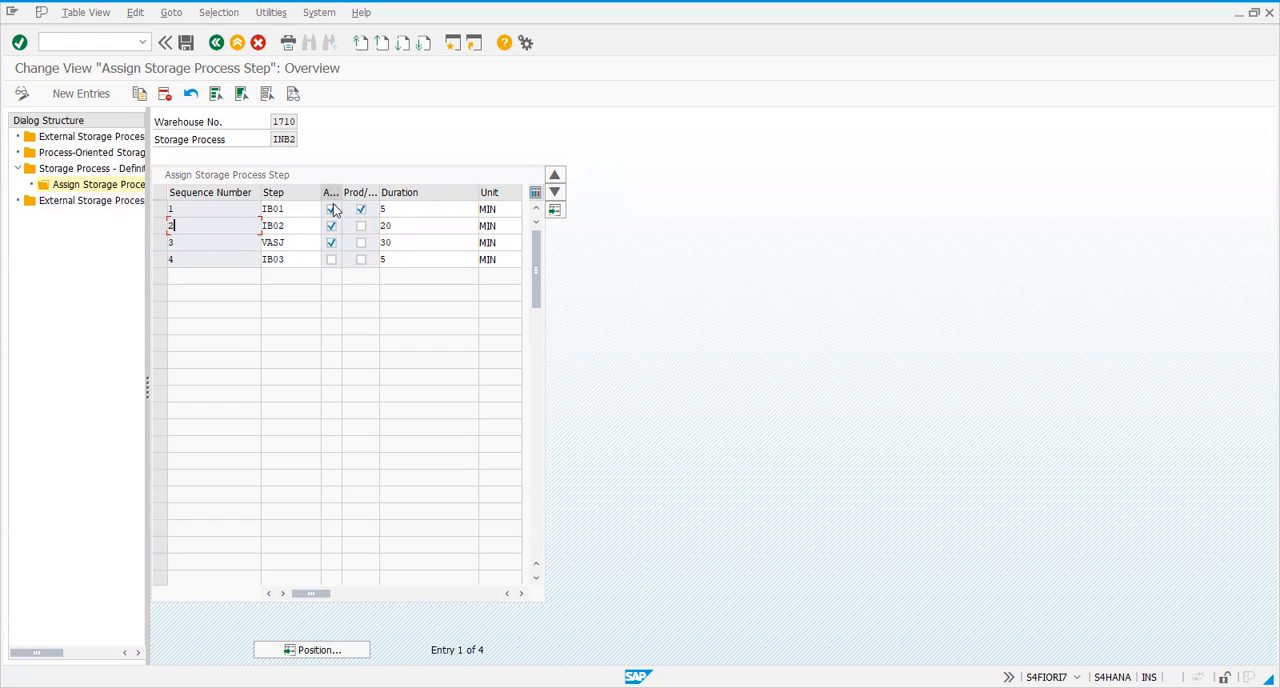
pyautogui.click(237, 263)
pyautogui.click(197, 241)
pyautogui.click(279, 208)
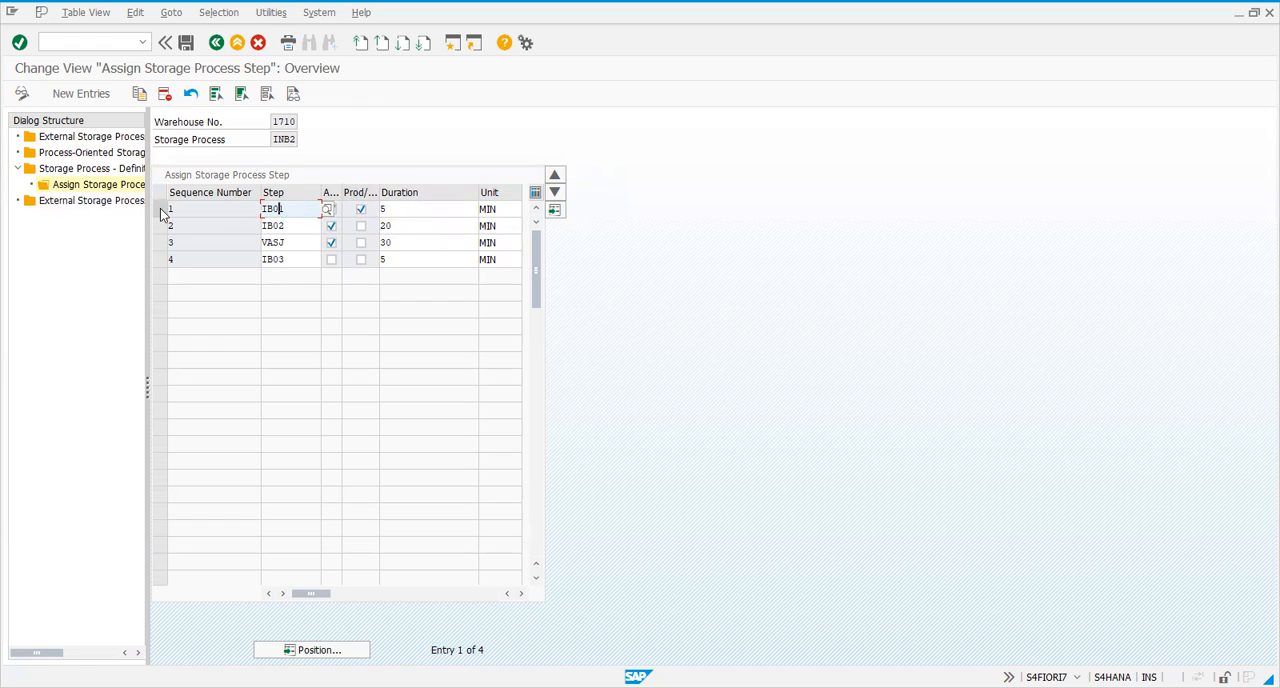
# Check the durations assigned to the four steps of storage process INB2
pyautogui.click(430, 225)
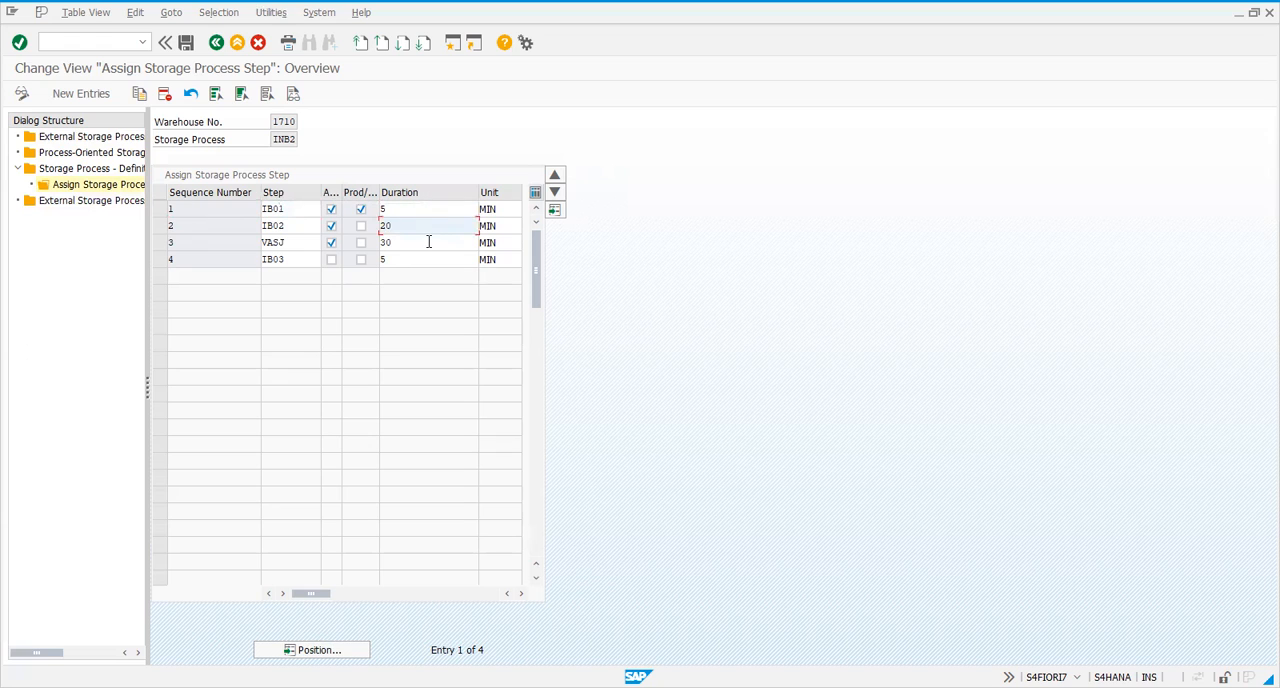
pyautogui.click(429, 242)
pyautogui.click(427, 259)
pyautogui.click(420, 243)
pyautogui.click(418, 226)
pyautogui.click(408, 210)
pyautogui.click(410, 226)
pyautogui.moveTo(318, 597); pyautogui.dragTo(277, 611)
# Display process-oriented storage control and compare process type, destination bin and rules-based setting of the warehouse 1710 entries IB01, IB02, IB03 and VASJ
pyautogui.doubleClick(106, 155)
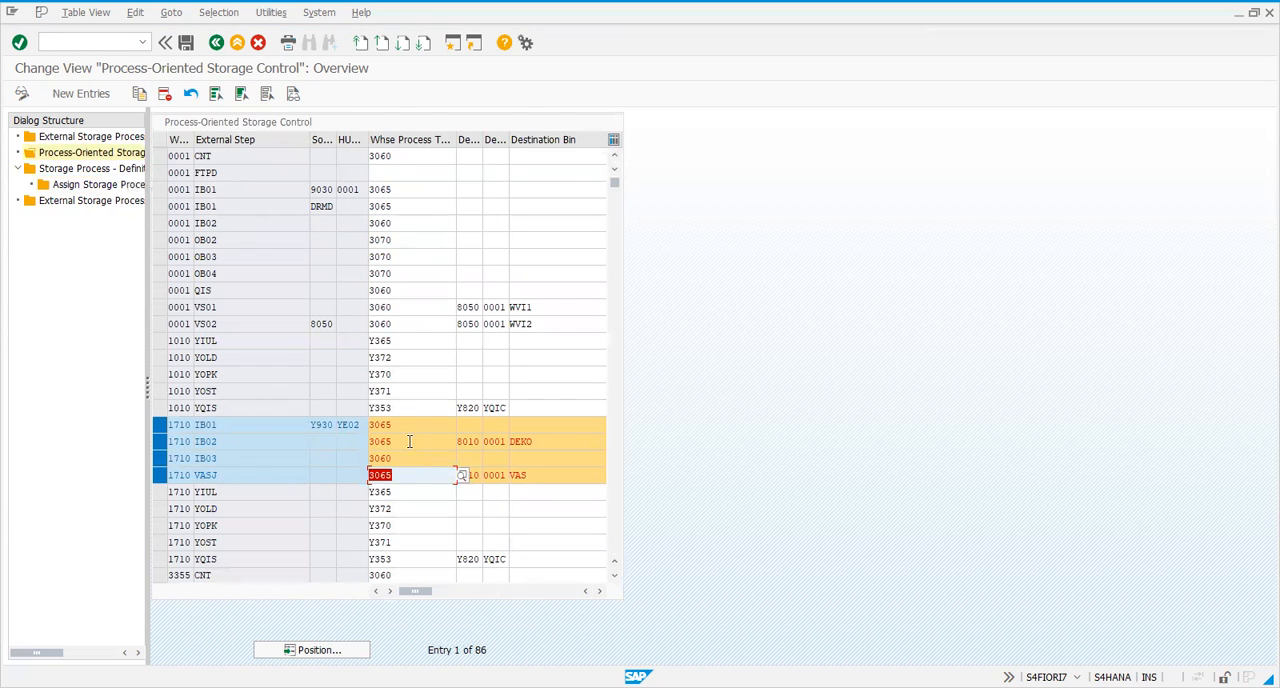
pyautogui.click(409, 441)
pyautogui.click(409, 458)
pyautogui.click(404, 474)
pyautogui.click(404, 453)
pyautogui.click(402, 424)
pyautogui.click(402, 441)
pyautogui.click(402, 458)
pyautogui.click(404, 474)
pyautogui.click(536, 474)
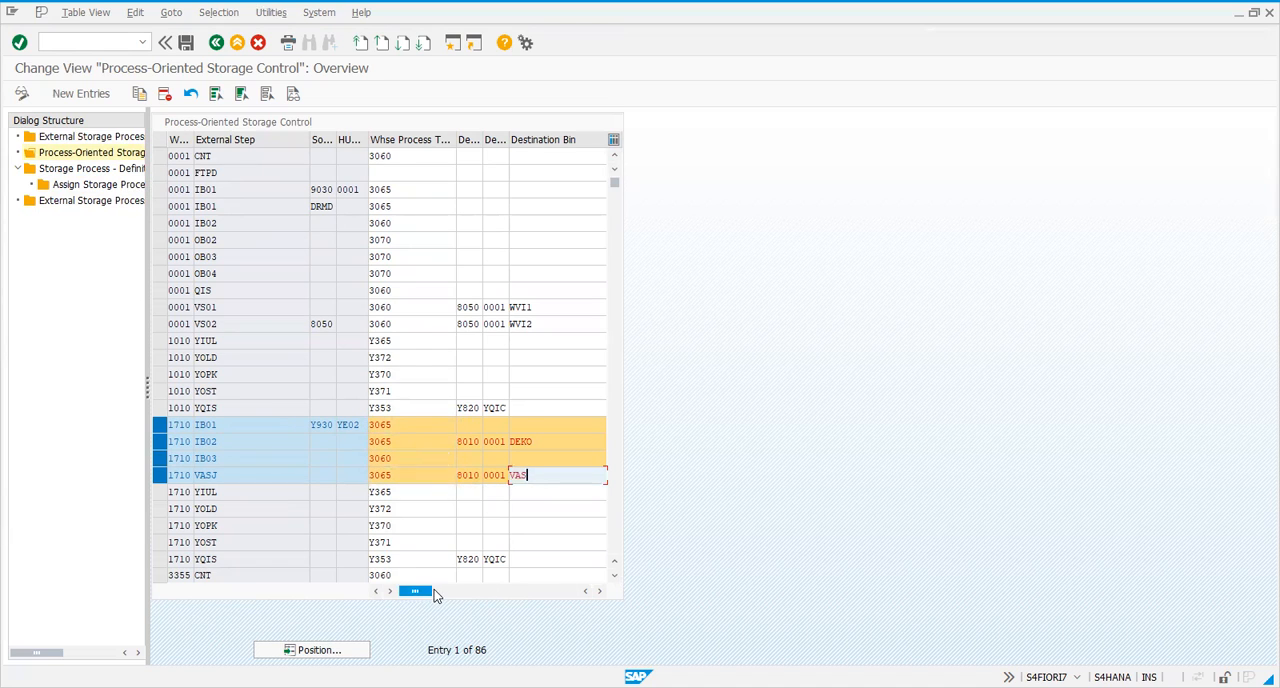
pyautogui.moveTo(415, 591); pyautogui.dragTo(541, 591)
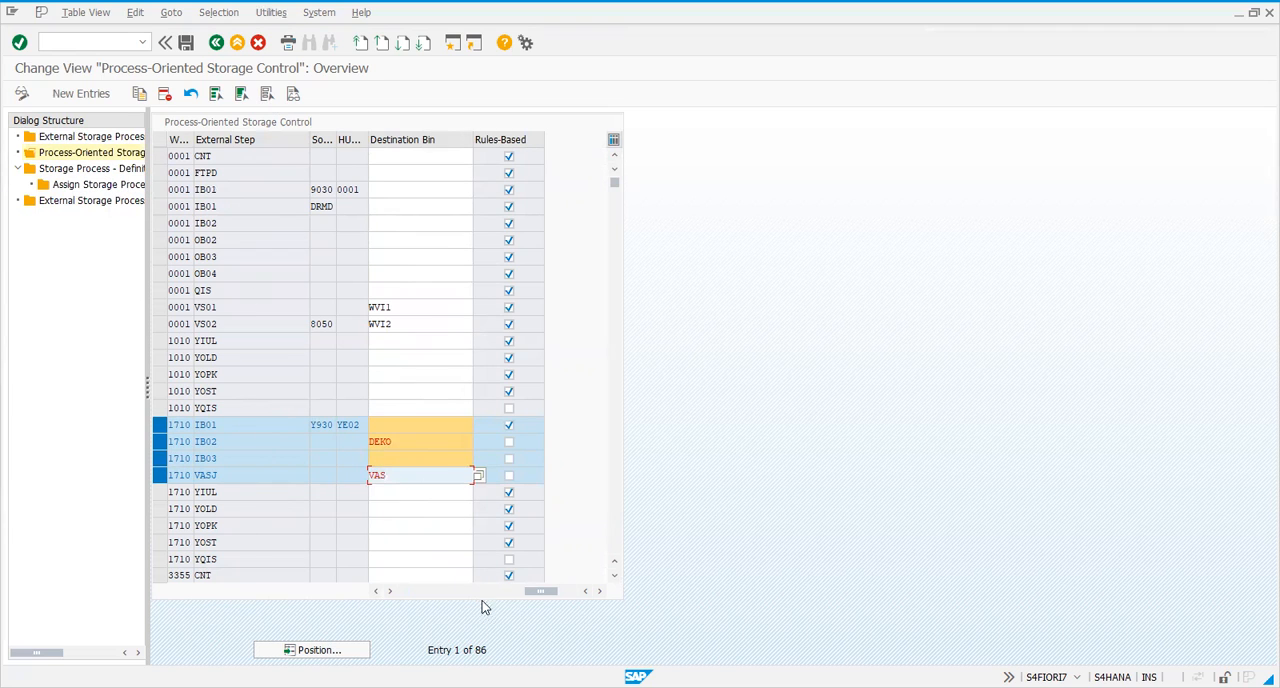
pyautogui.moveTo(541, 591); pyautogui.dragTo(408, 591)
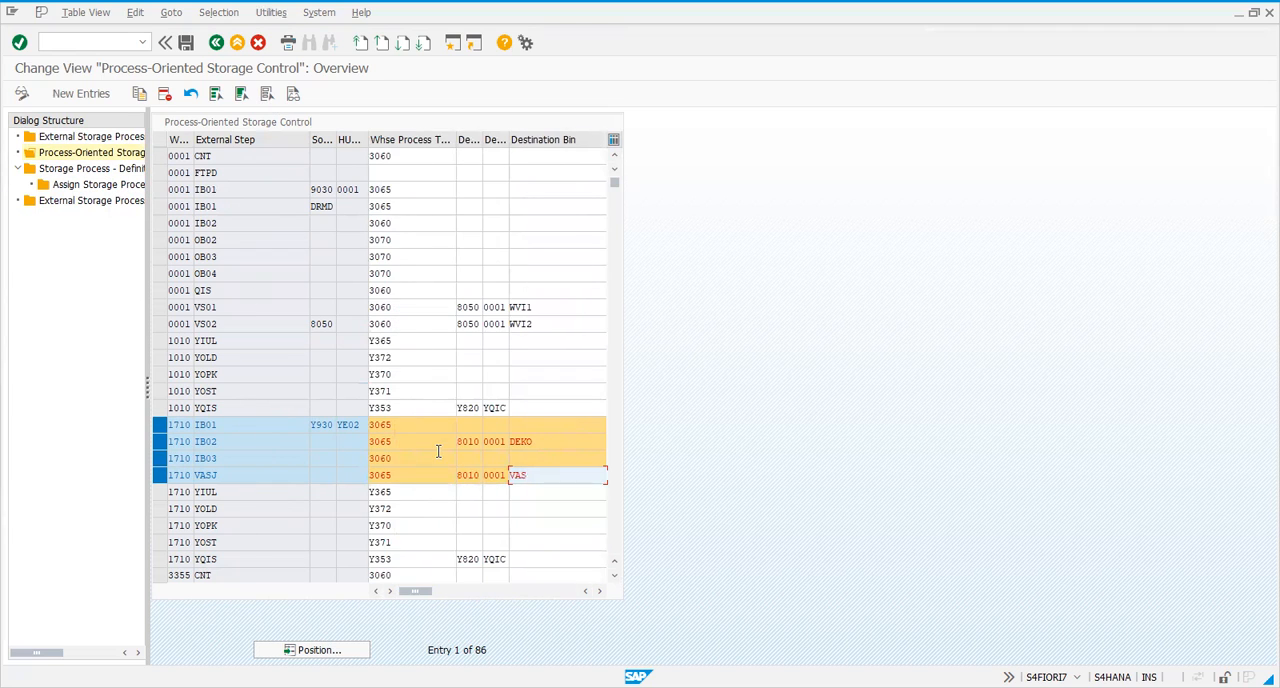
# Leave the storage control customizing and start transaction VL31N to create an inbound delivery
pyautogui.click(215, 43)
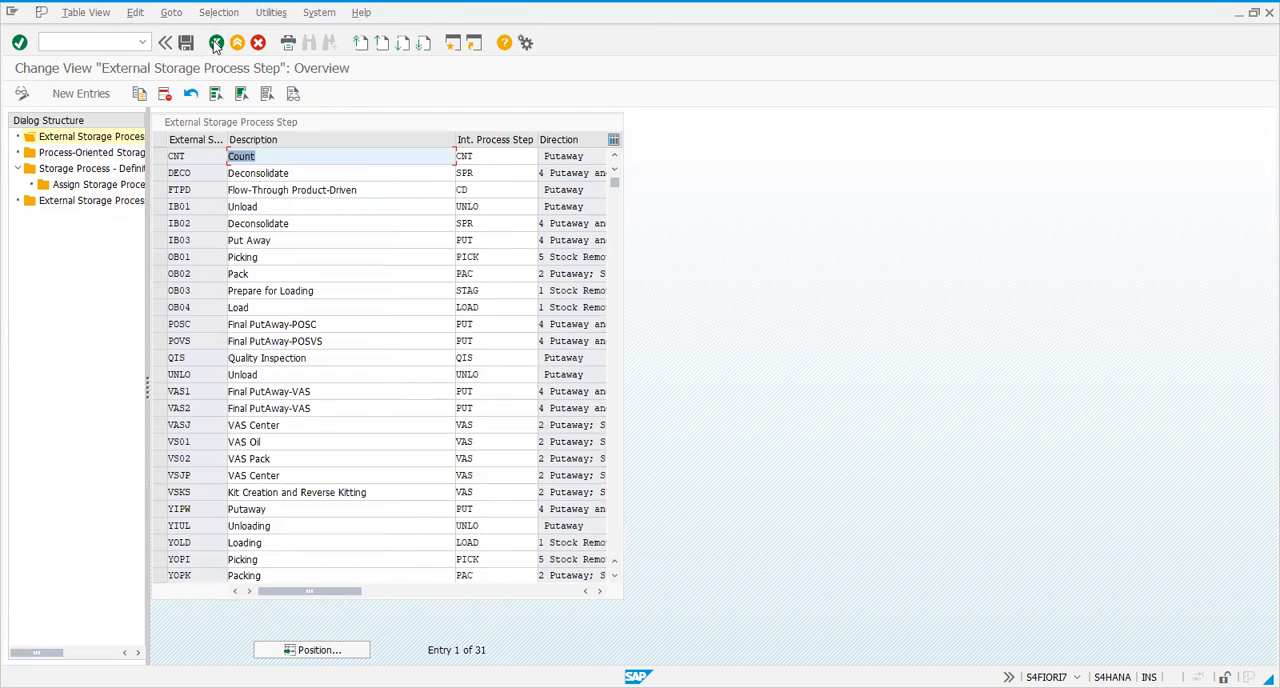
pyautogui.click(215, 43)
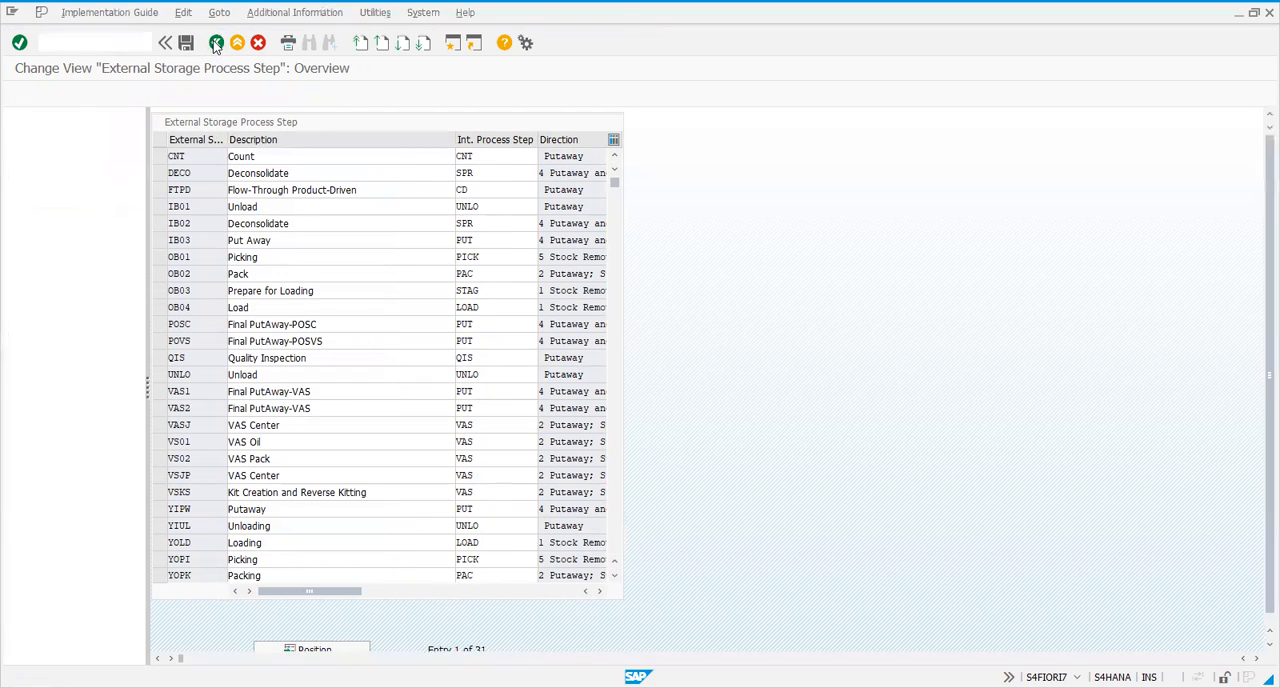
pyautogui.click(100, 44)
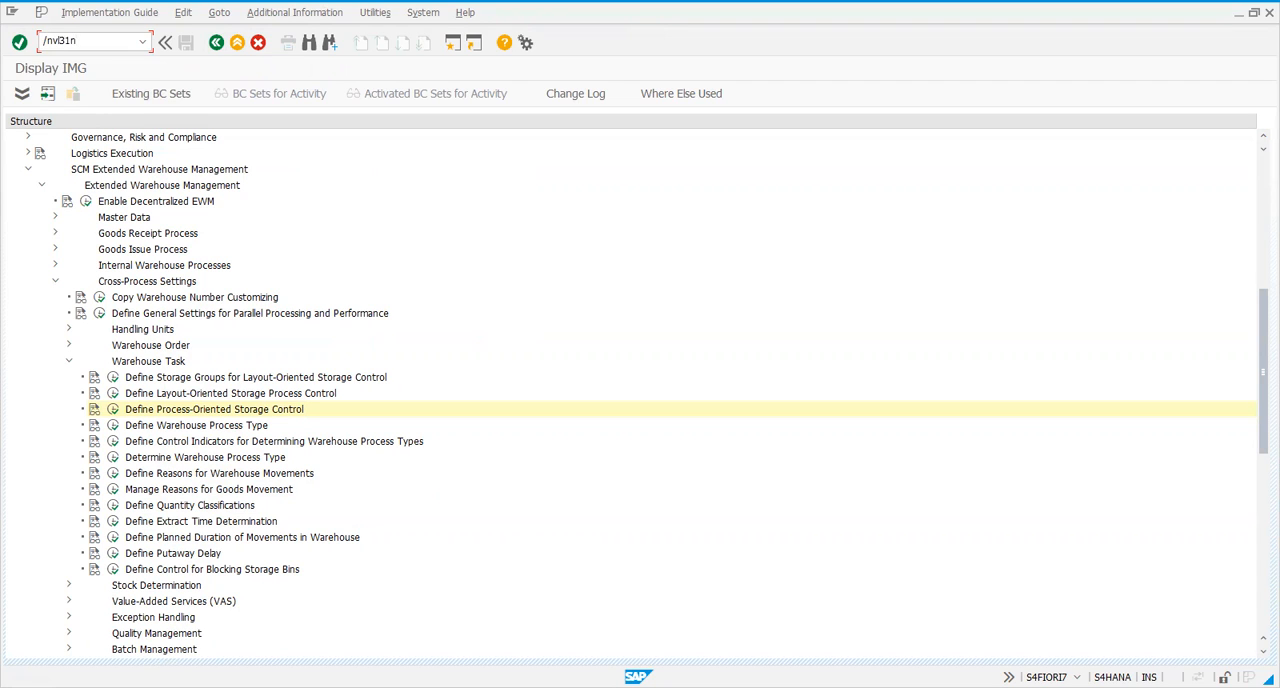
pyautogui.press('Return')
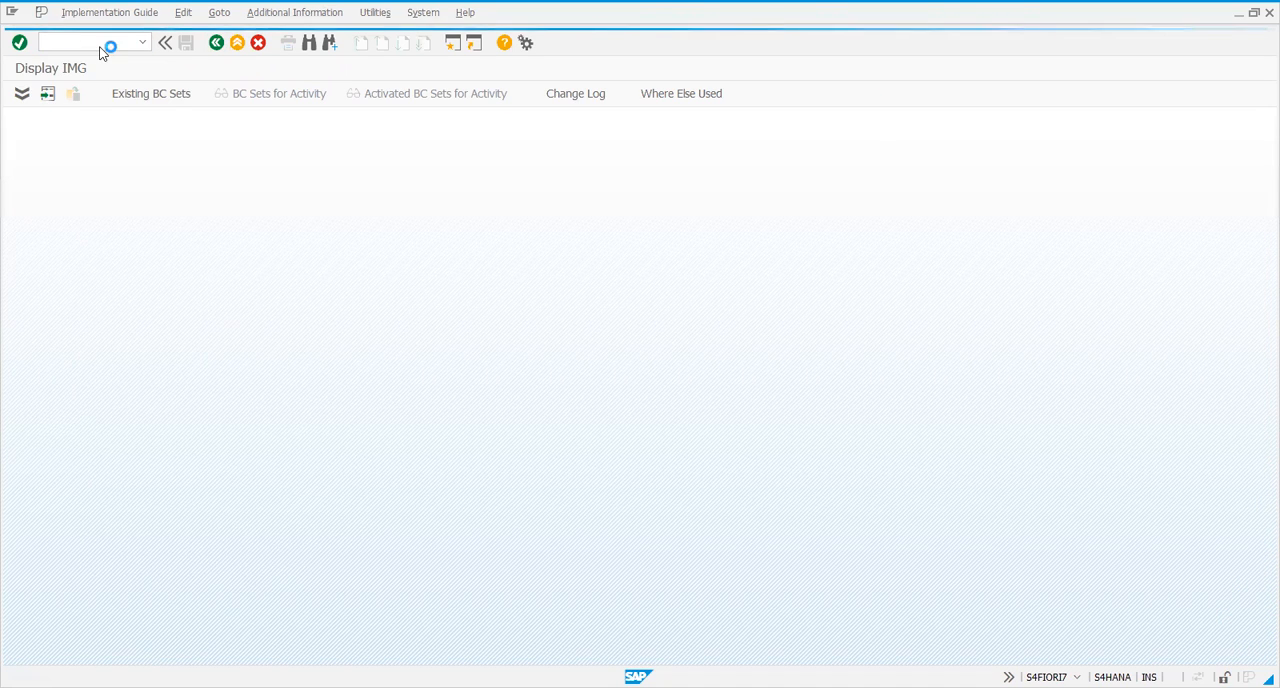
pyautogui.click(140, 174)
pyautogui.write('4')
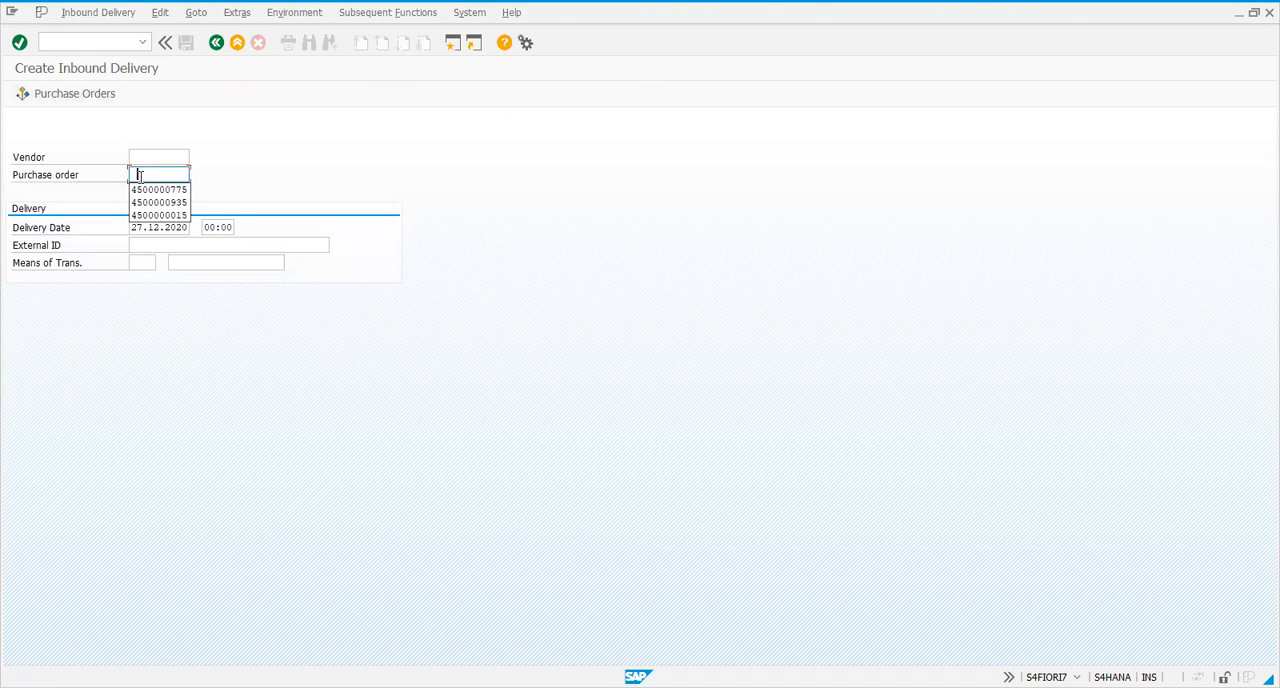
pyautogui.click(131, 204)
pyautogui.press('Return')
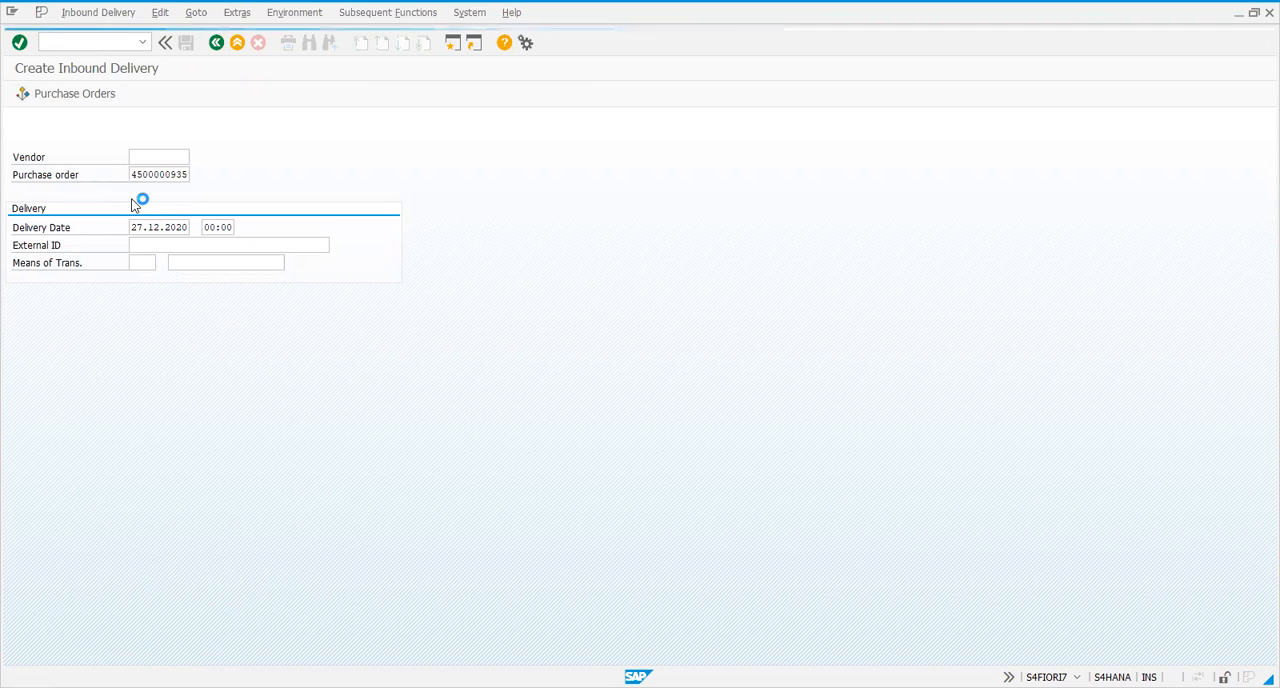
pyautogui.click(217, 44)
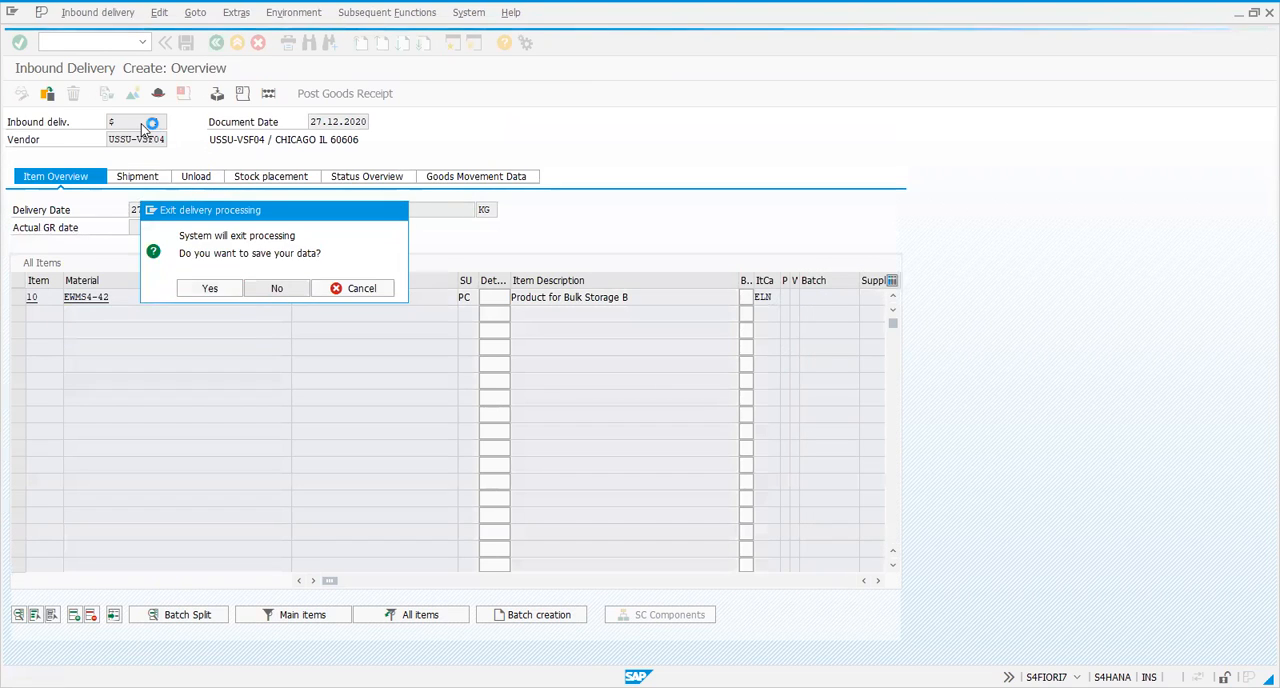
# Start an inbound delivery from the previously used purchase order that contains materials 2126, 2127 and EWMS4-42
pyautogui.doubleClick(153, 172)
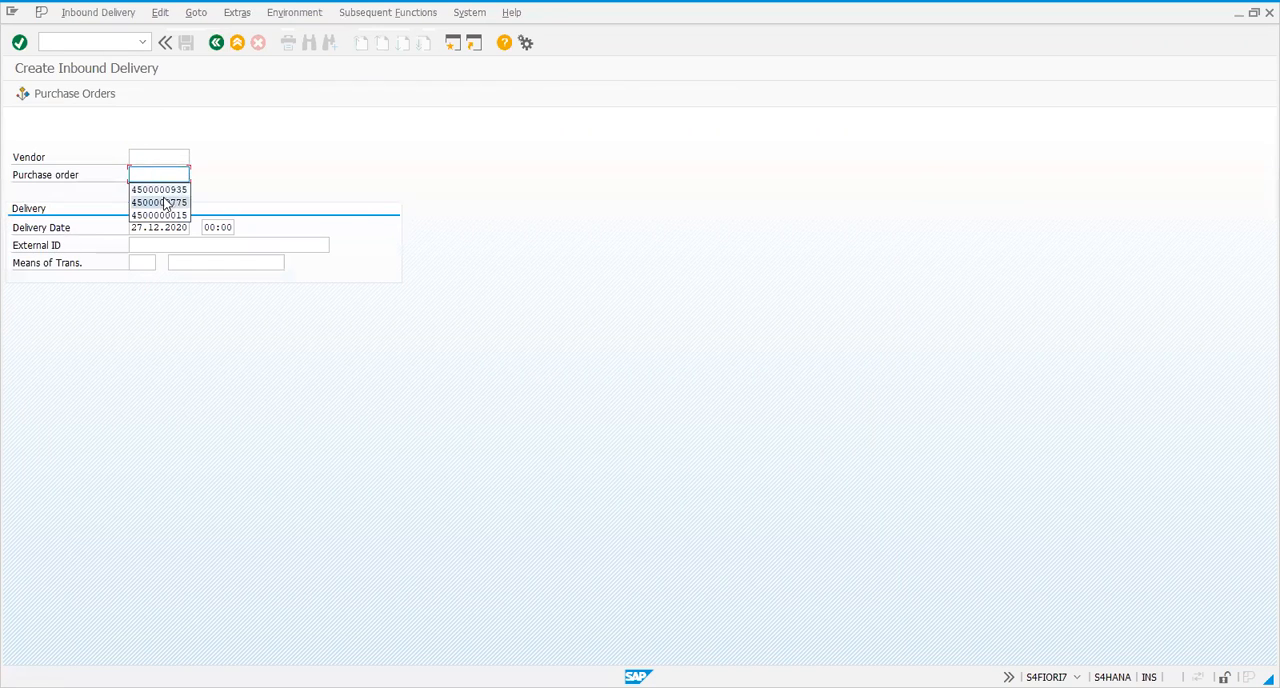
pyautogui.click(163, 203)
pyautogui.press('Return')
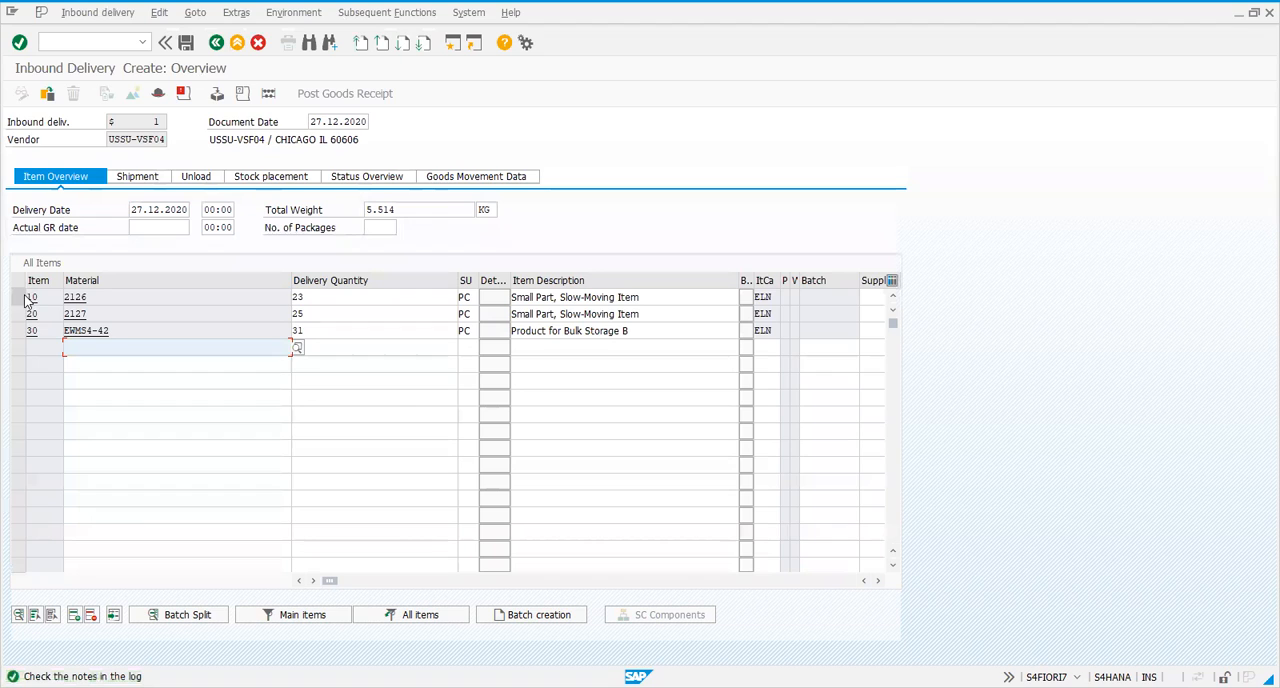
# Set the delivery quantity of items 10, 20 and 30 to 1 PC each
pyautogui.click(352, 298)
pyautogui.press('BackSpace')
pyautogui.press('BackSpace')
pyautogui.write('1')
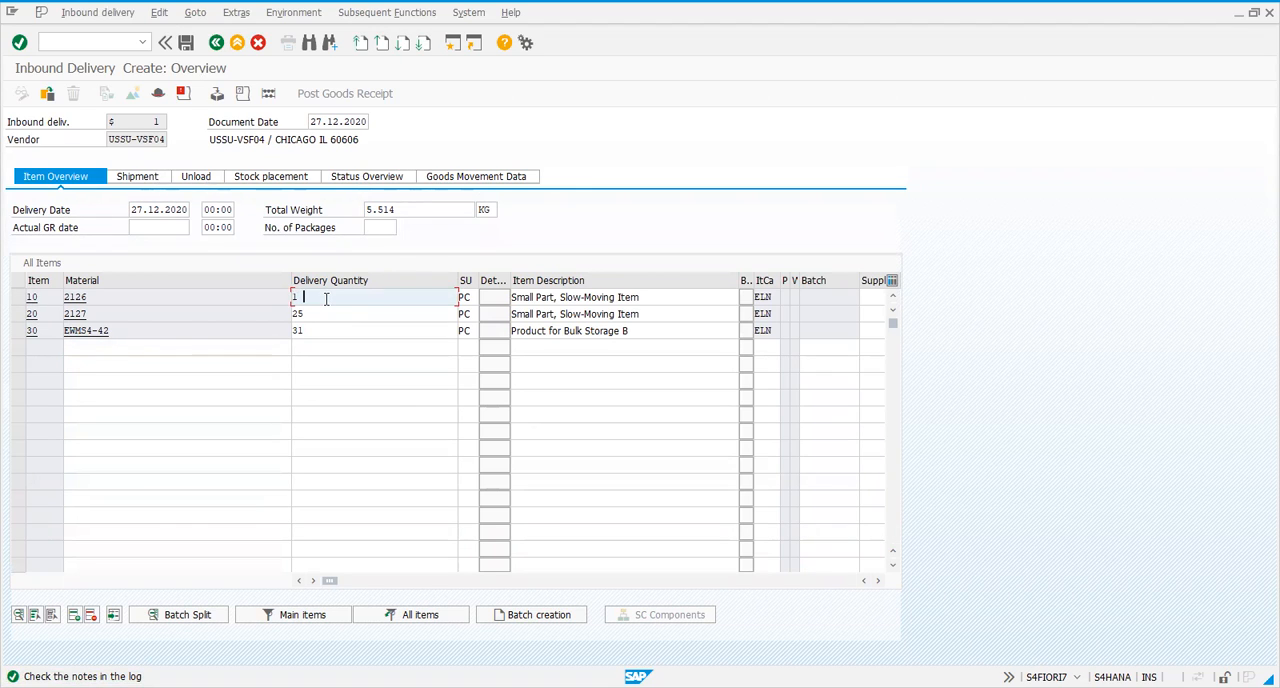
pyautogui.press('Down')
pyautogui.press('BackSpace')
pyautogui.press('BackSpace')
pyautogui.write('1')
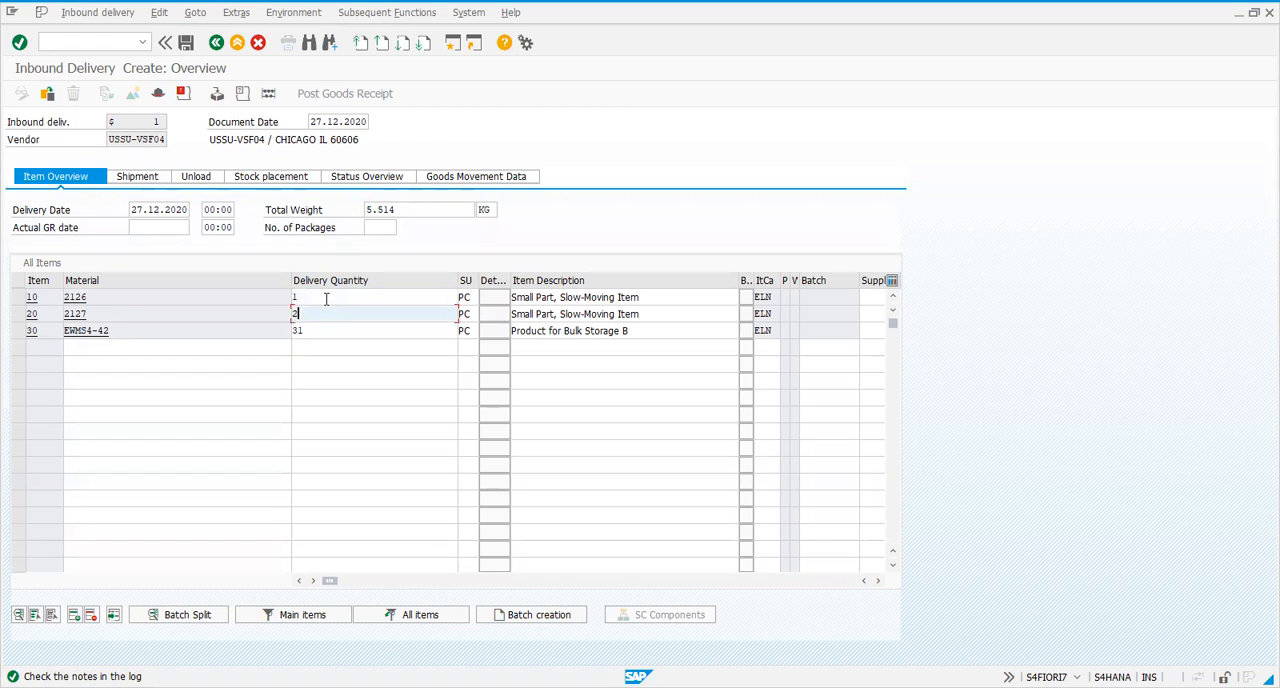
pyautogui.press('Down')
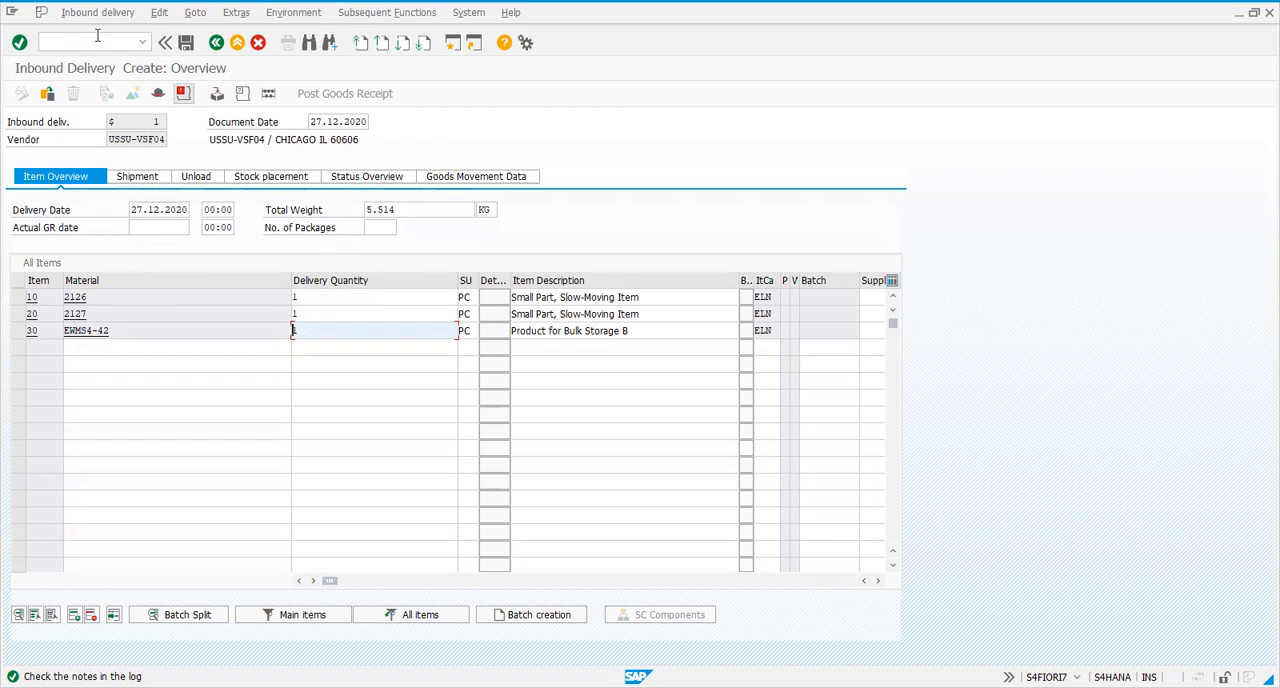
# Open packing for the inbound delivery and create a handling unit with packaging material EWMS4-CAR00
pyautogui.click(215, 96)
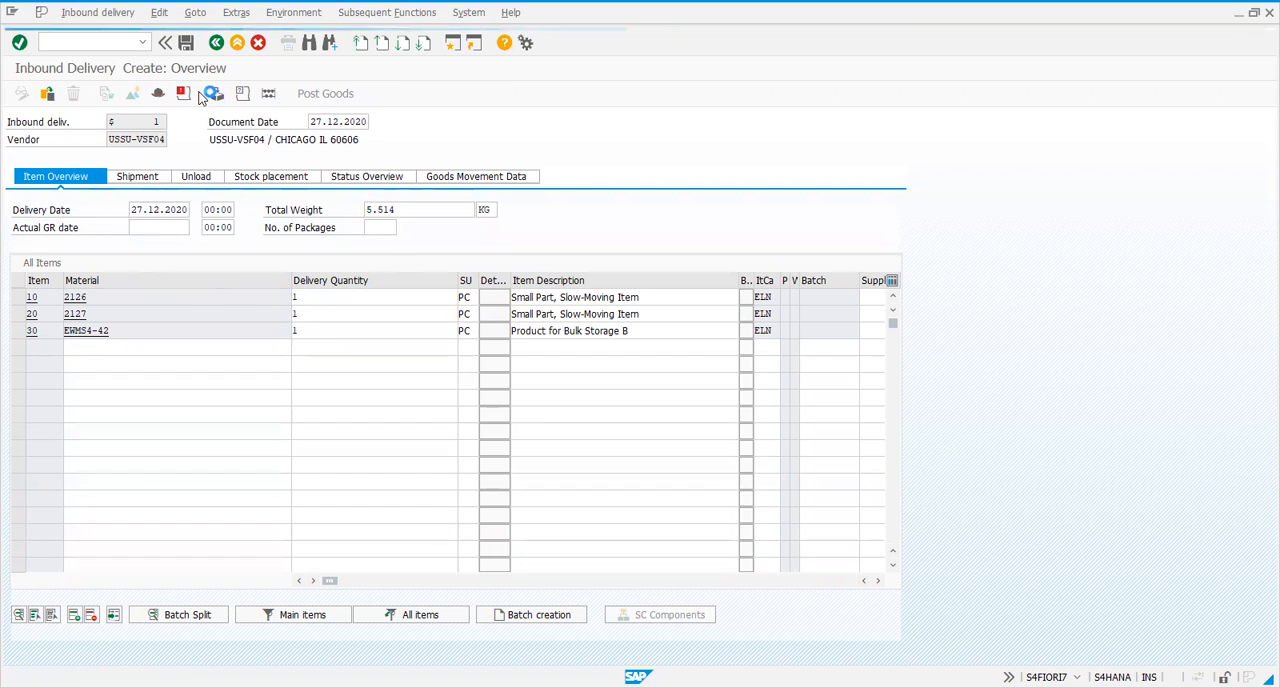
pyautogui.press('Return')
pyautogui.press('Return')
pyautogui.press('Return')
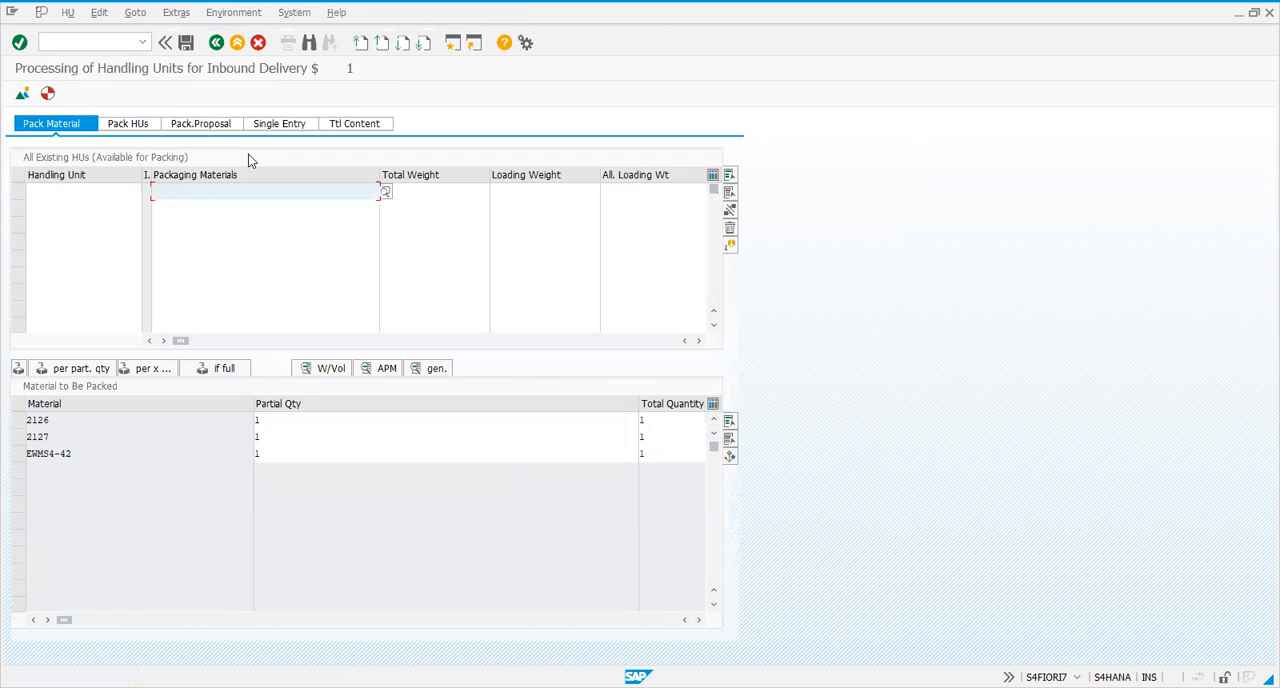
pyautogui.click(200, 192)
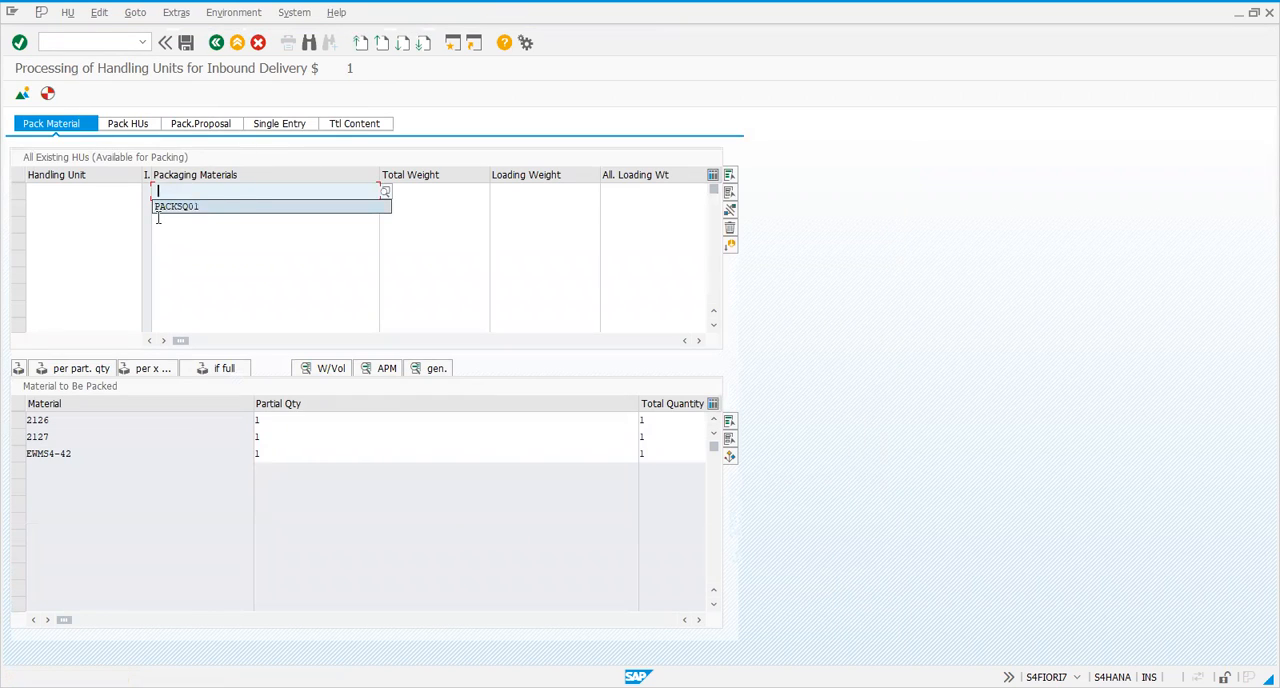
pyautogui.click(159, 220)
pyautogui.click(198, 193)
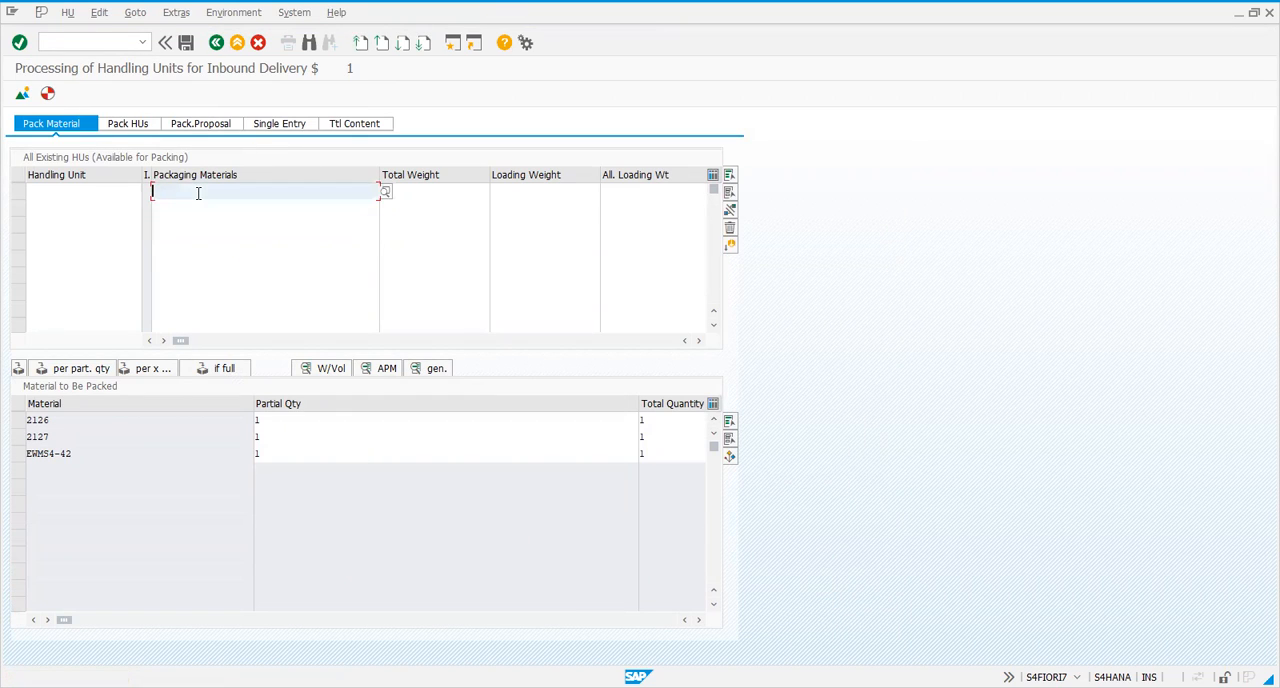
pyautogui.write('EWM-C')
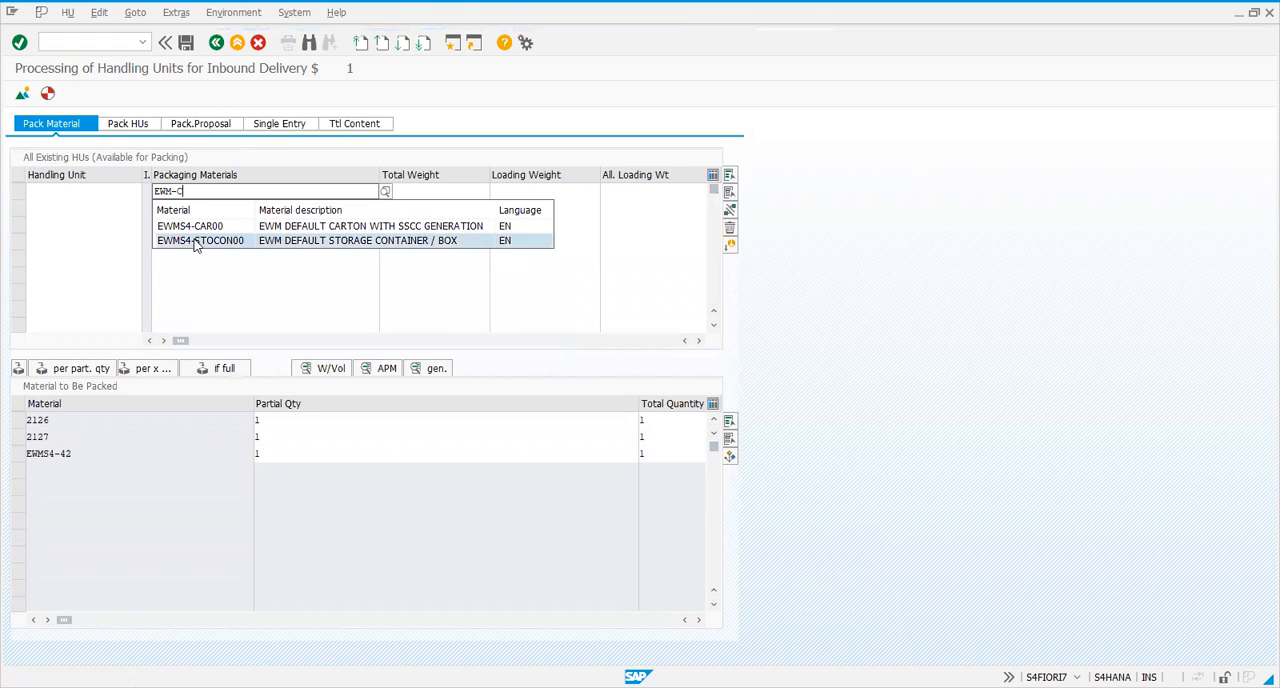
pyautogui.click(194, 226)
pyautogui.press('Return')
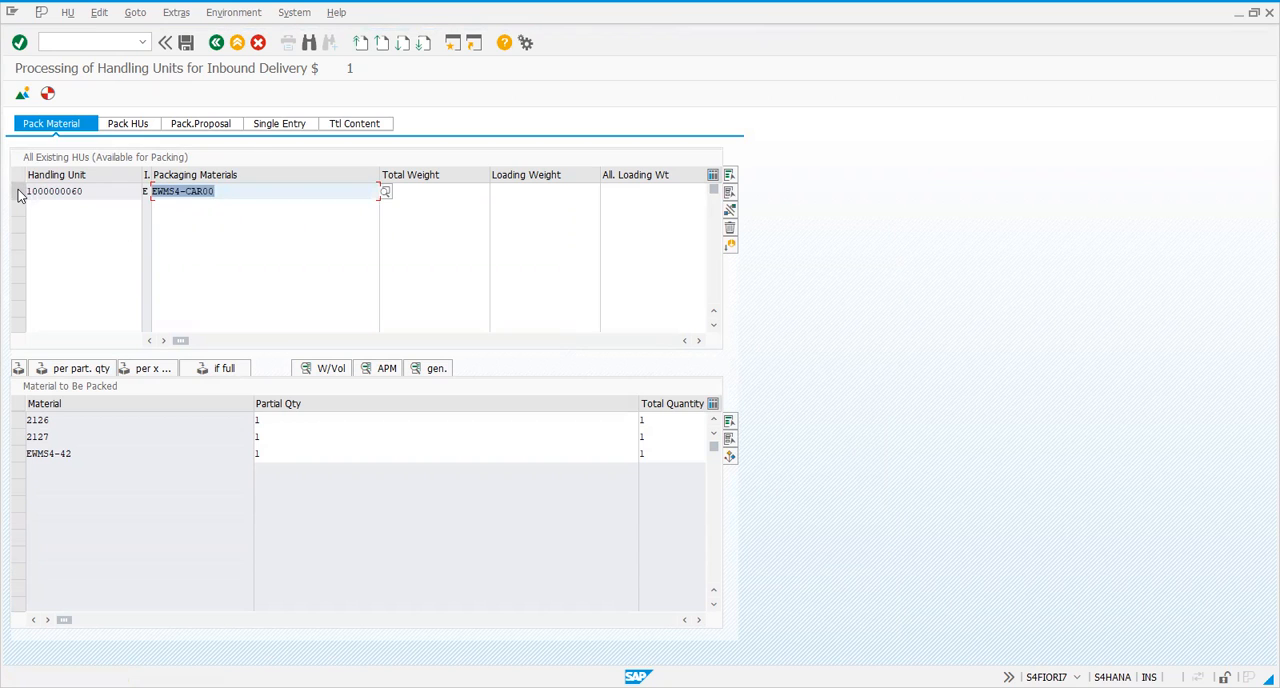
# Pack materials 2126, 2127 and EWMS4-42 into the EWMS4-CAR00 handling unit and return to the delivery overview
pyautogui.click(19, 194)
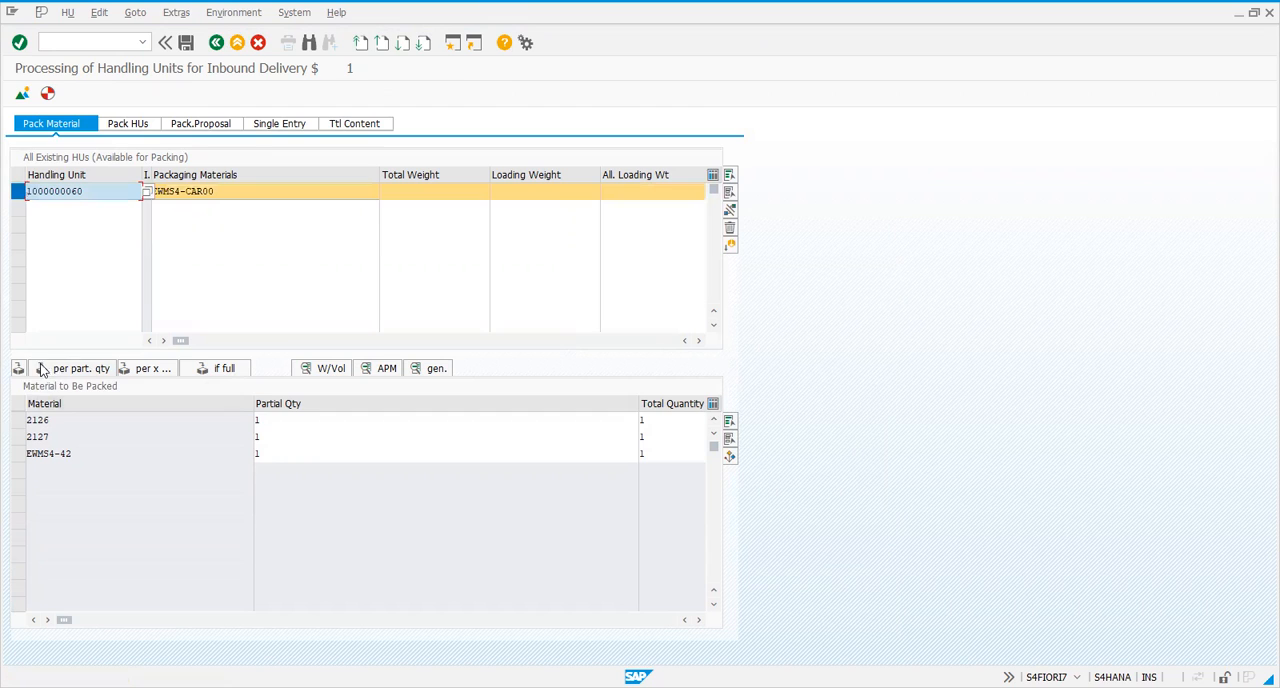
pyautogui.moveTo(18, 420); pyautogui.dragTo(18, 437)
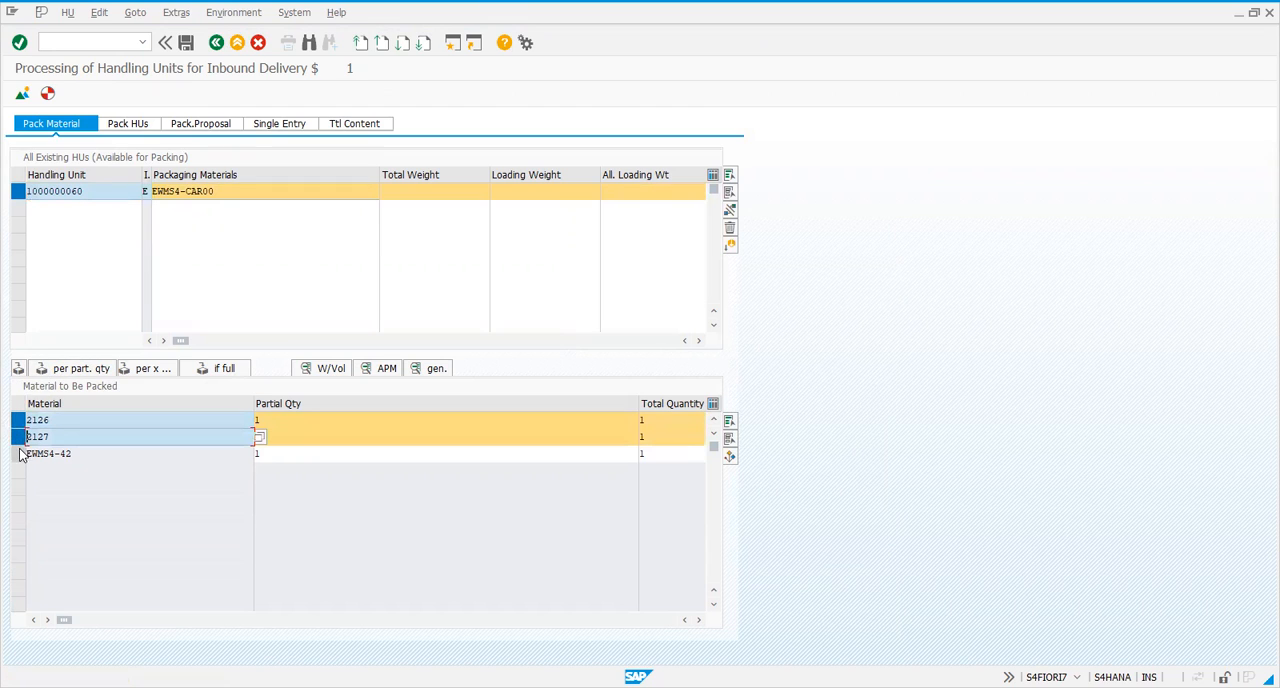
pyautogui.click(18, 420)
pyautogui.click(19, 369)
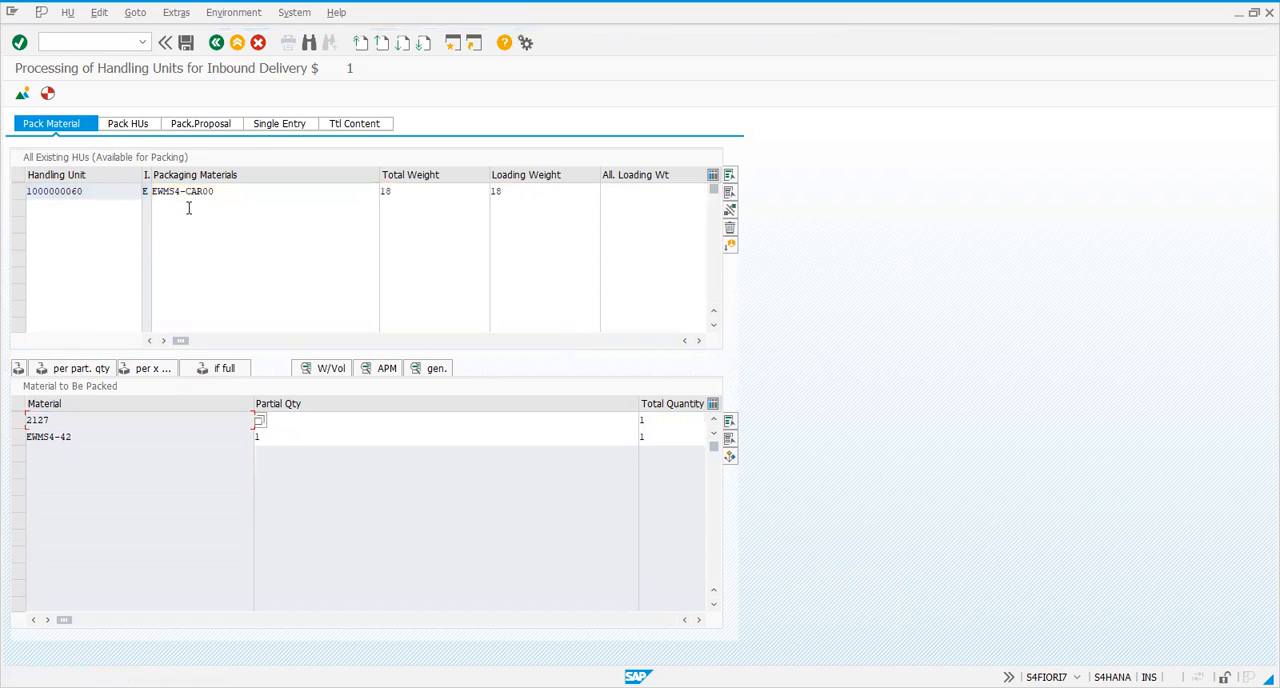
pyautogui.click(19, 192)
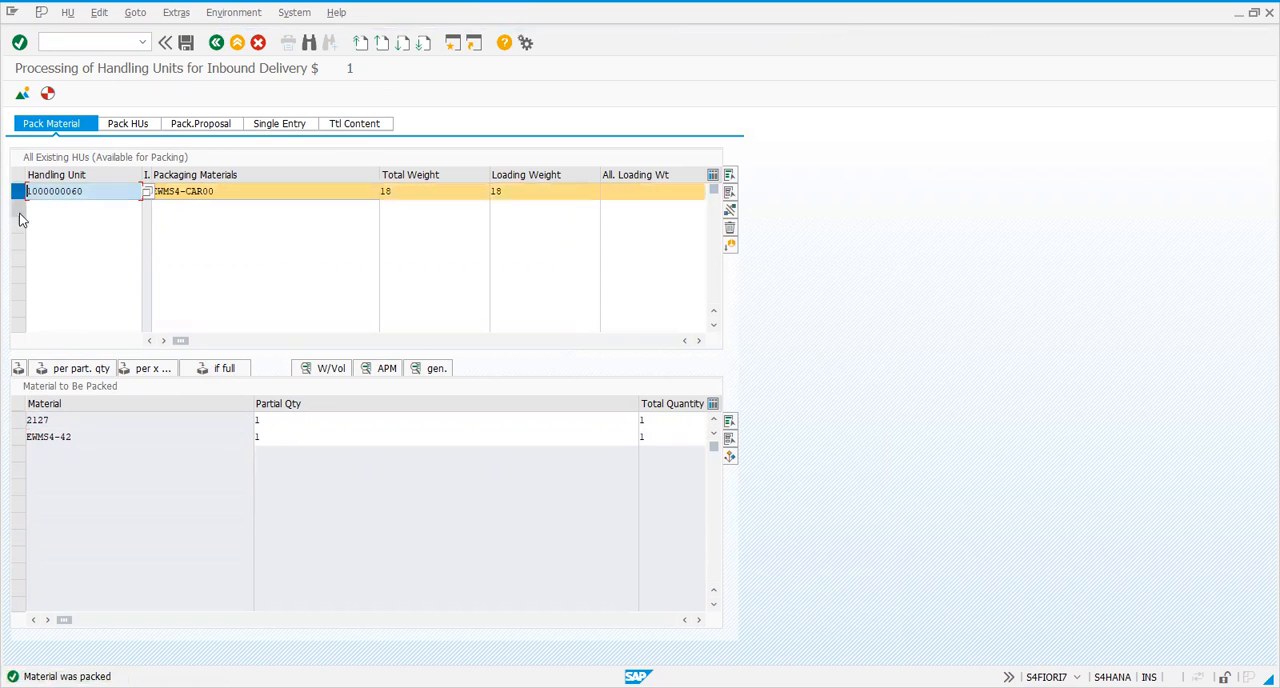
pyautogui.click(18, 420)
pyautogui.click(18, 437)
pyautogui.click(18, 369)
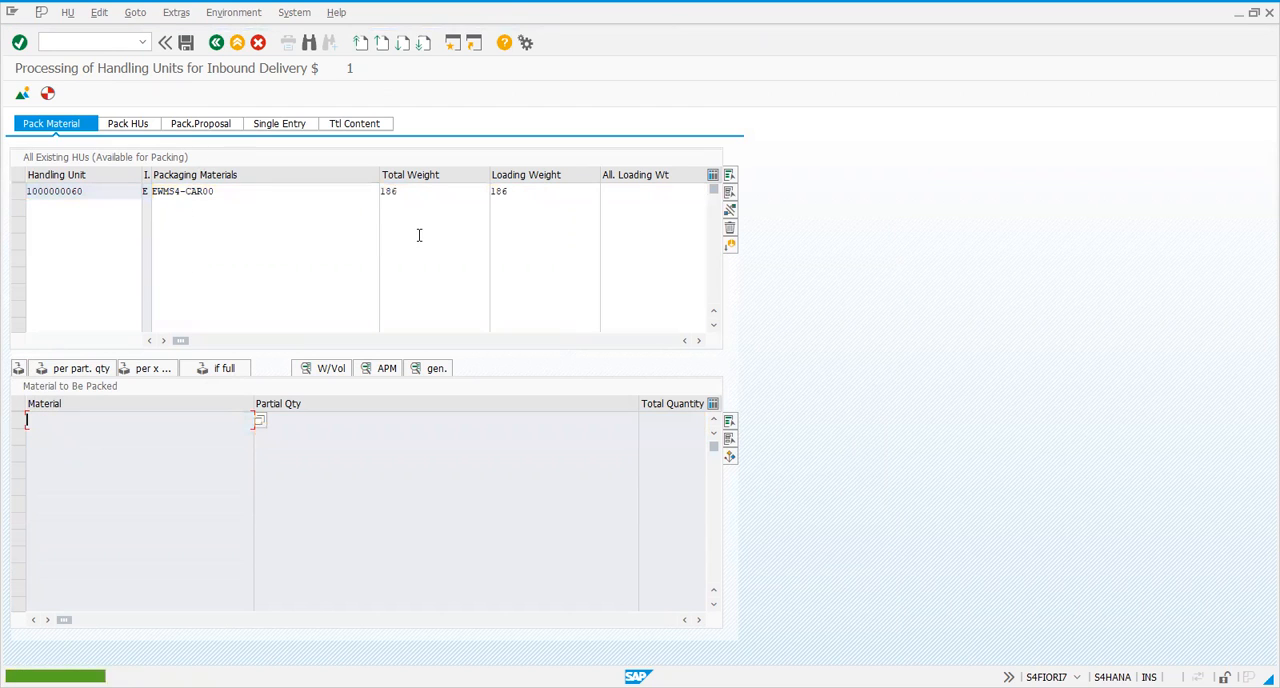
pyautogui.click(70, 194)
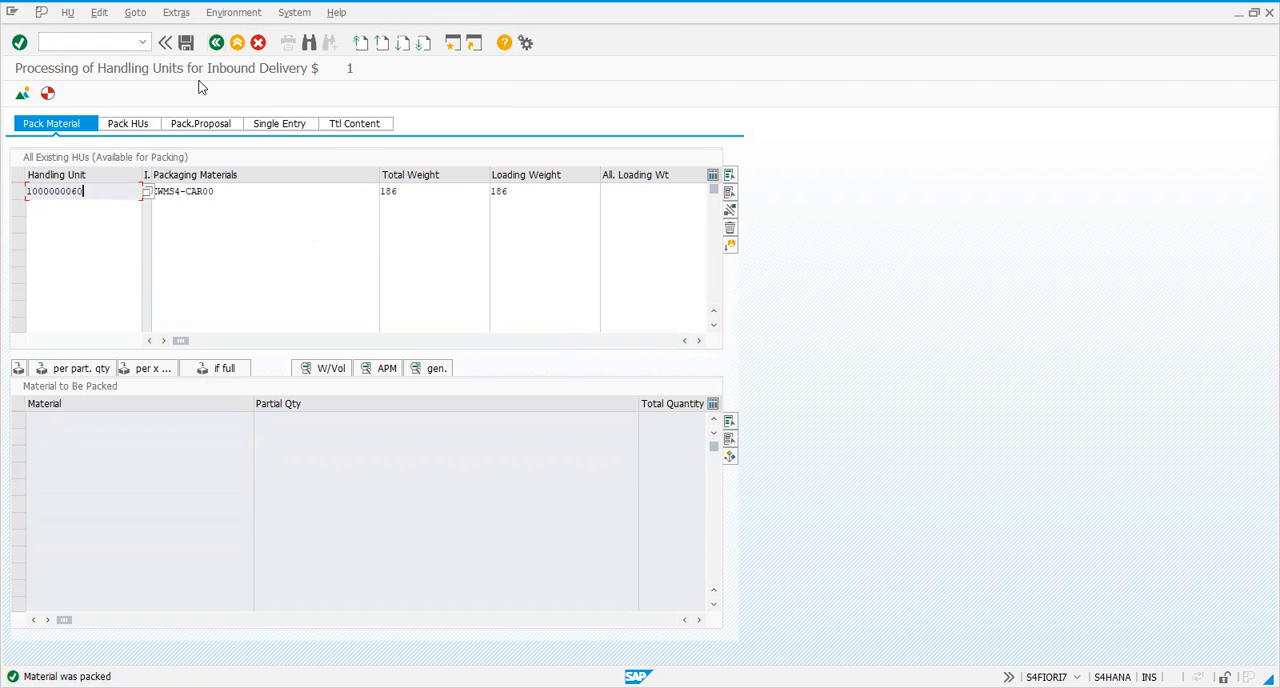
pyautogui.click(214, 45)
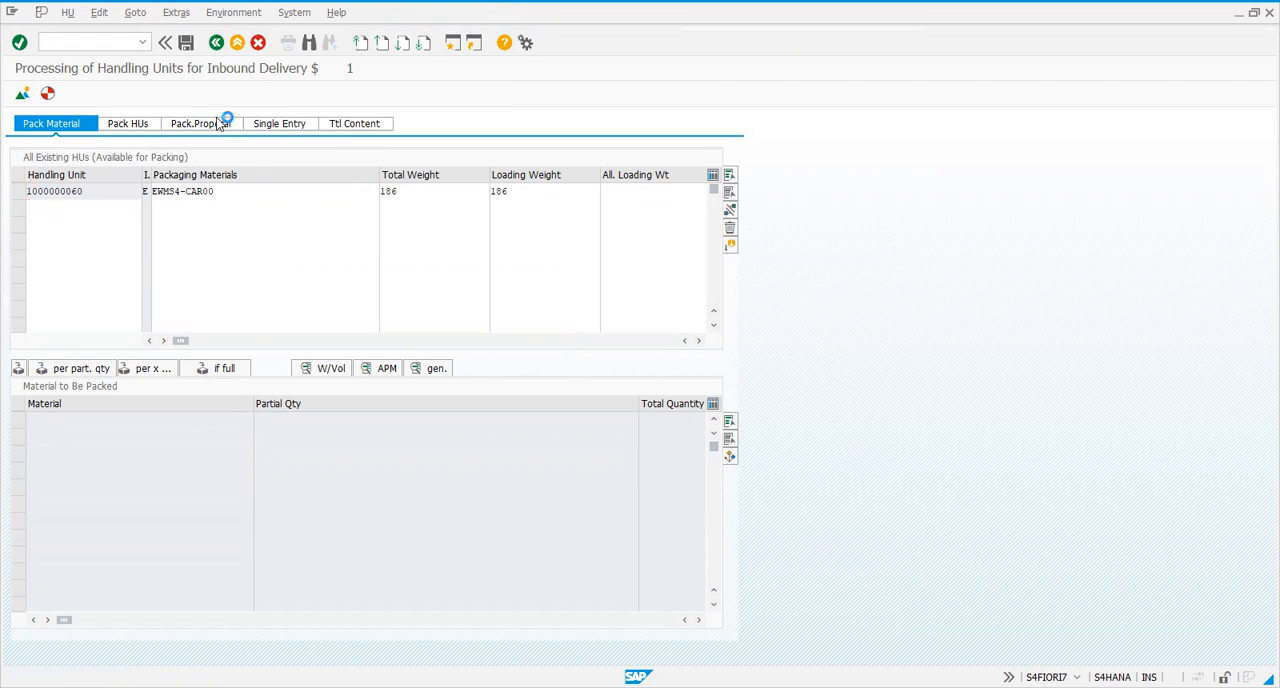
# Create a serial number automatically for delivery item 10, material 2126, and confirm the serial number entry
pyautogui.click(18, 298)
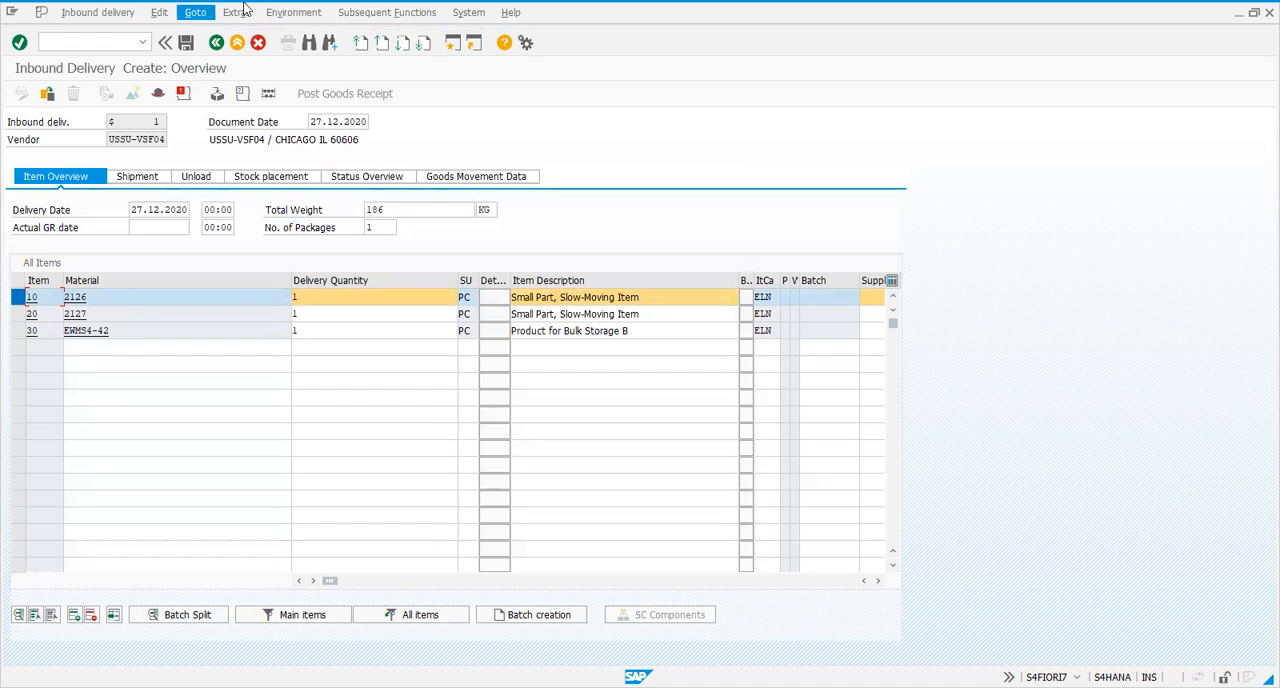
pyautogui.click(280, 18)
pyautogui.moveTo(237, 14)
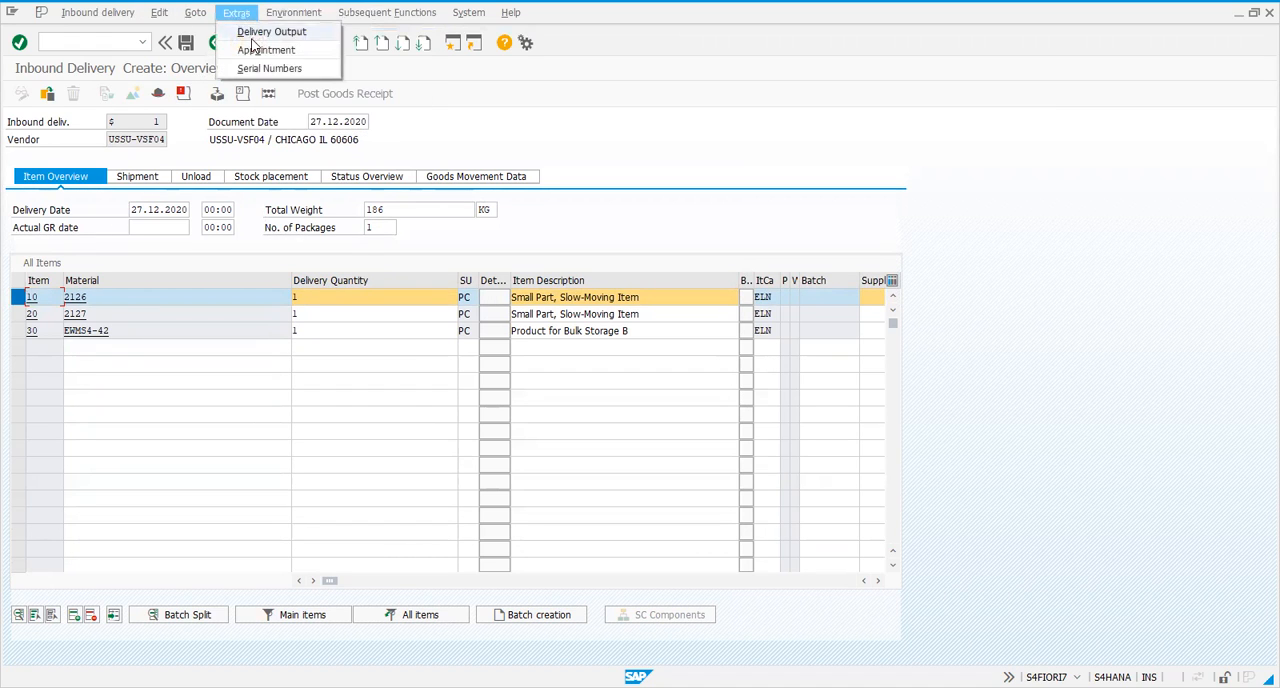
pyautogui.click(262, 69)
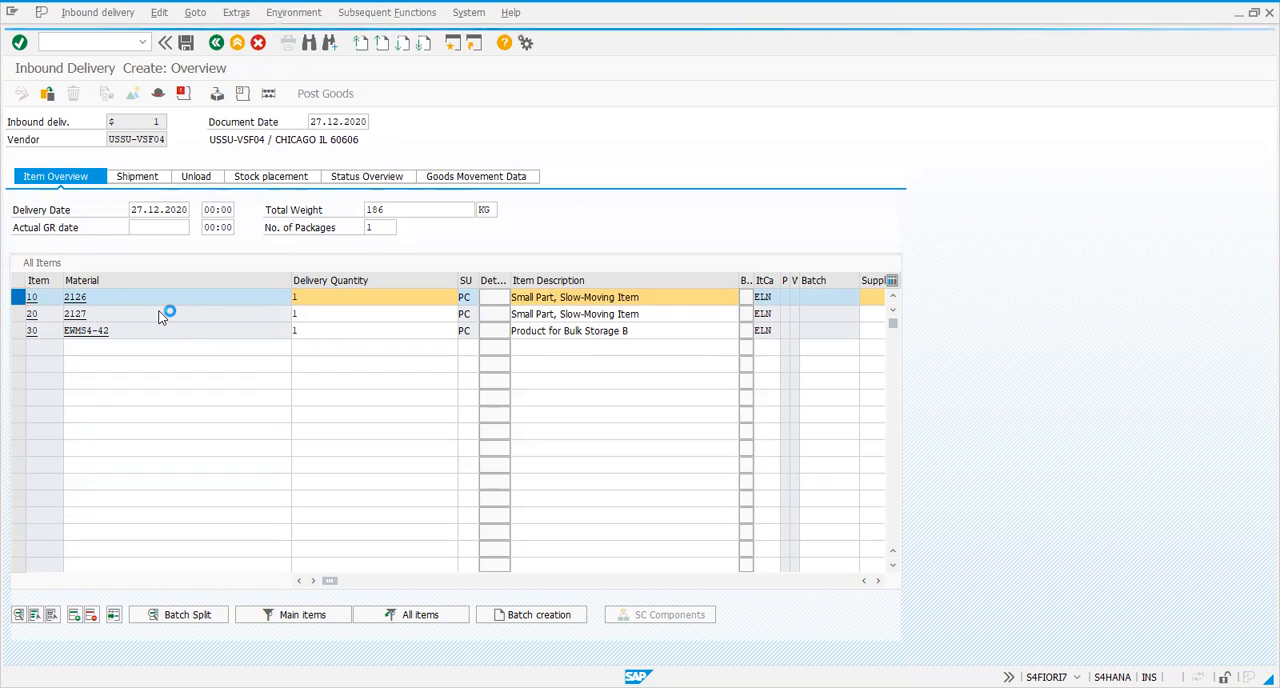
pyautogui.click(176, 299)
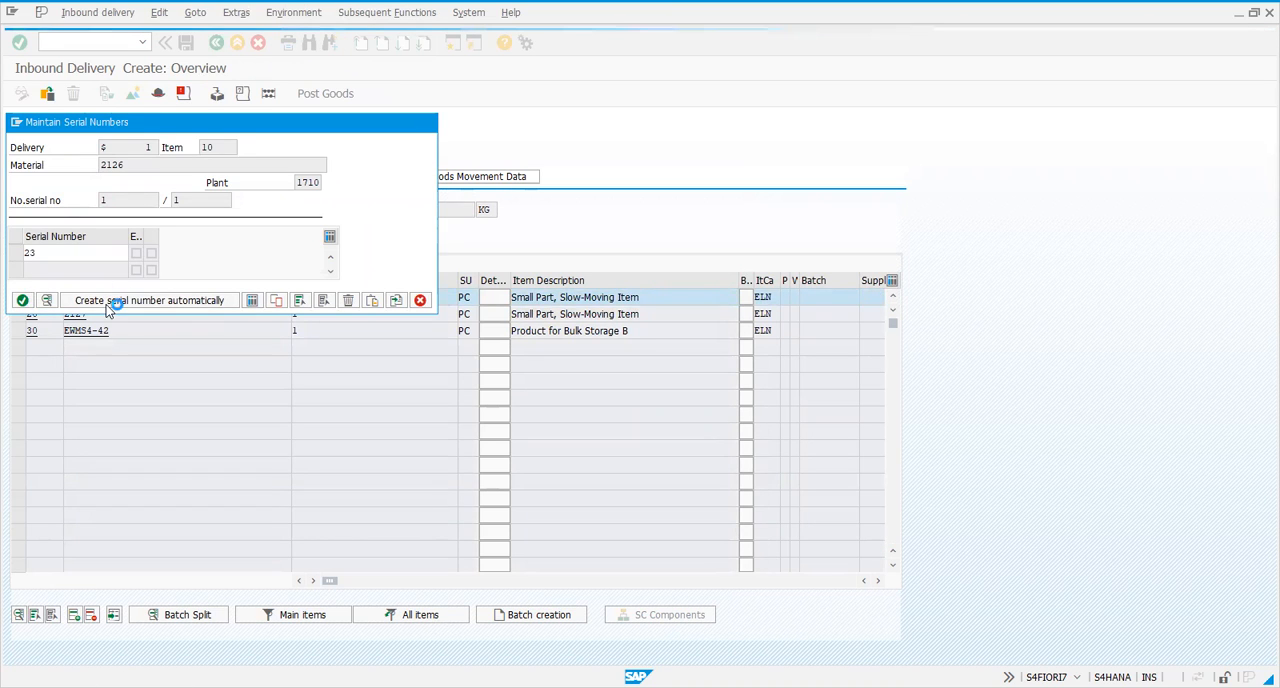
pyautogui.press('Return')
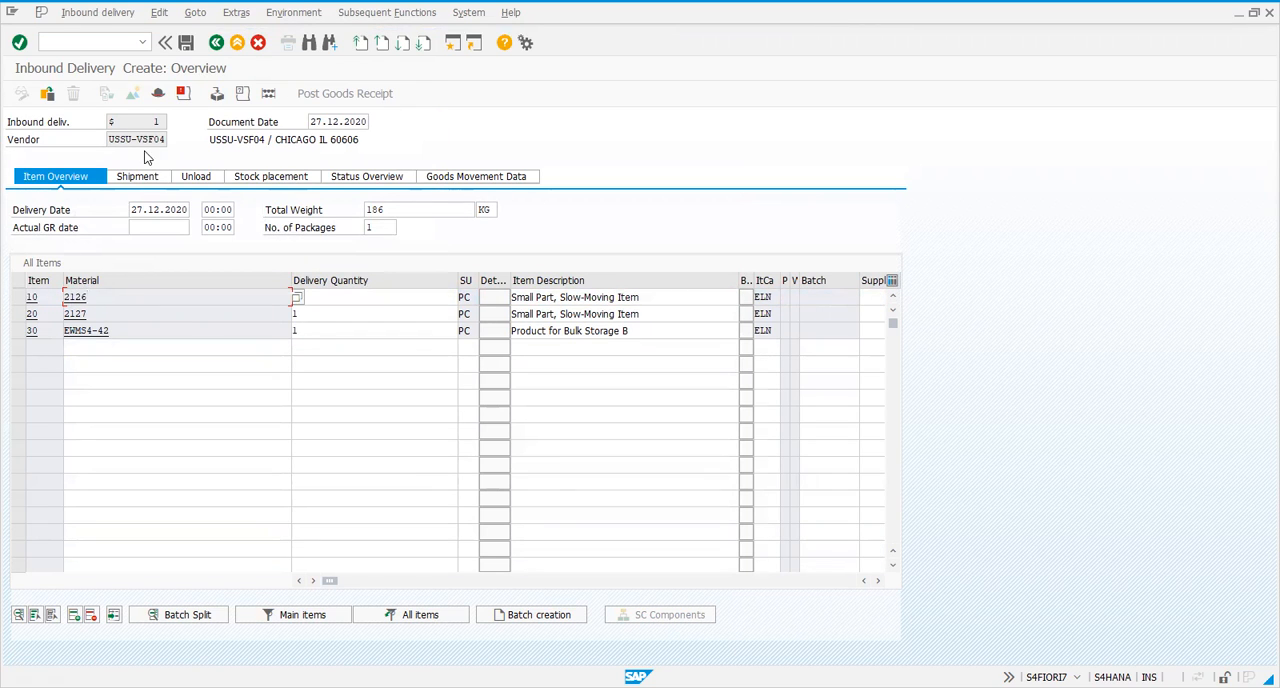
# Review the total content of the EWMS4-CAR00 handling unit in packing and return to the delivery overview
pyautogui.click(215, 94)
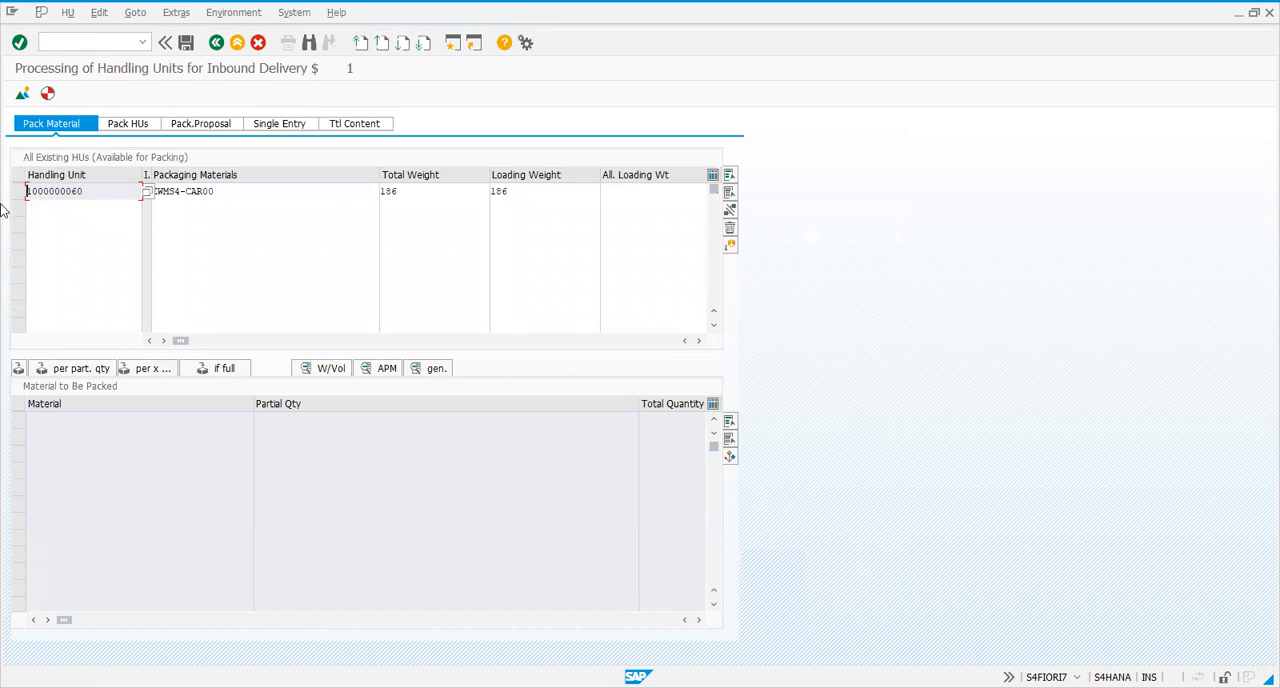
pyautogui.click(17, 191)
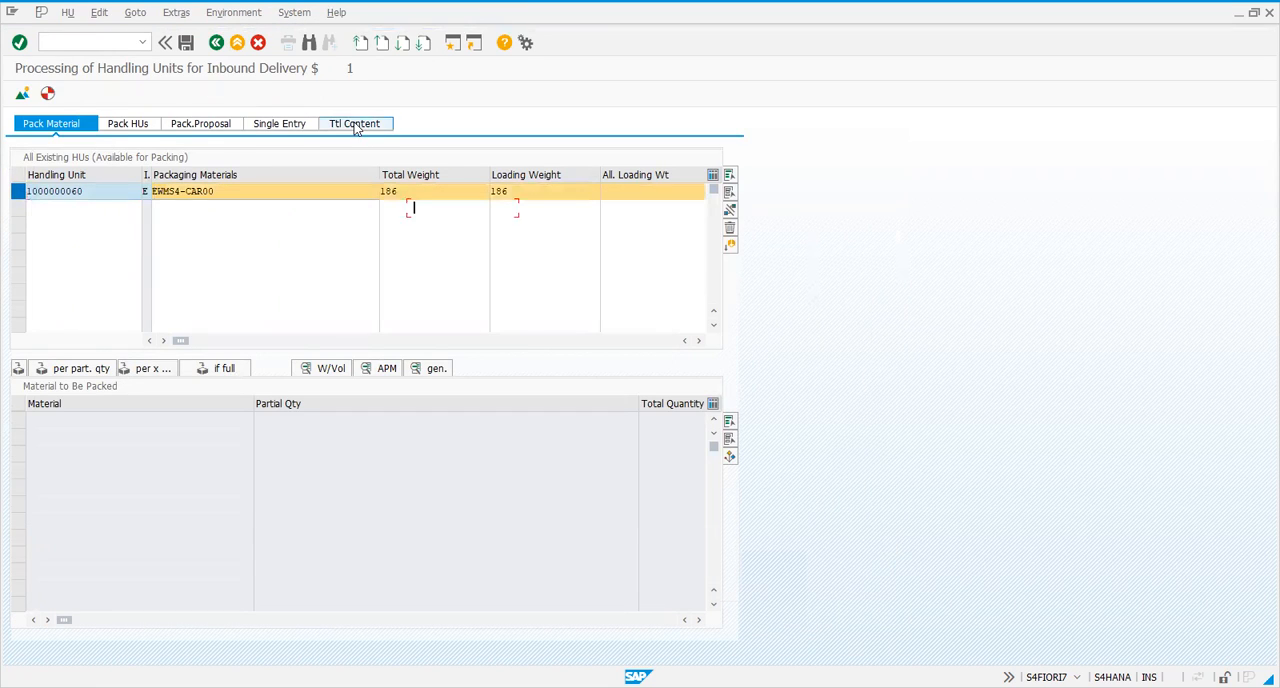
pyautogui.click(356, 124)
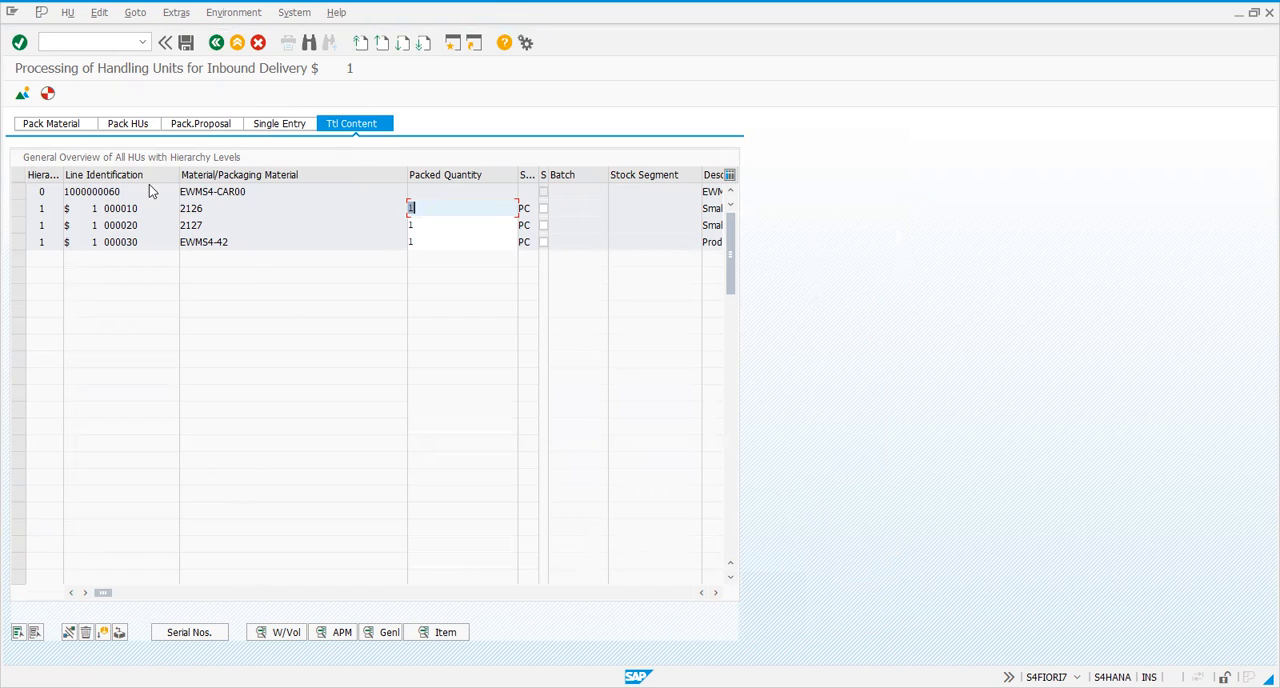
pyautogui.click(214, 46)
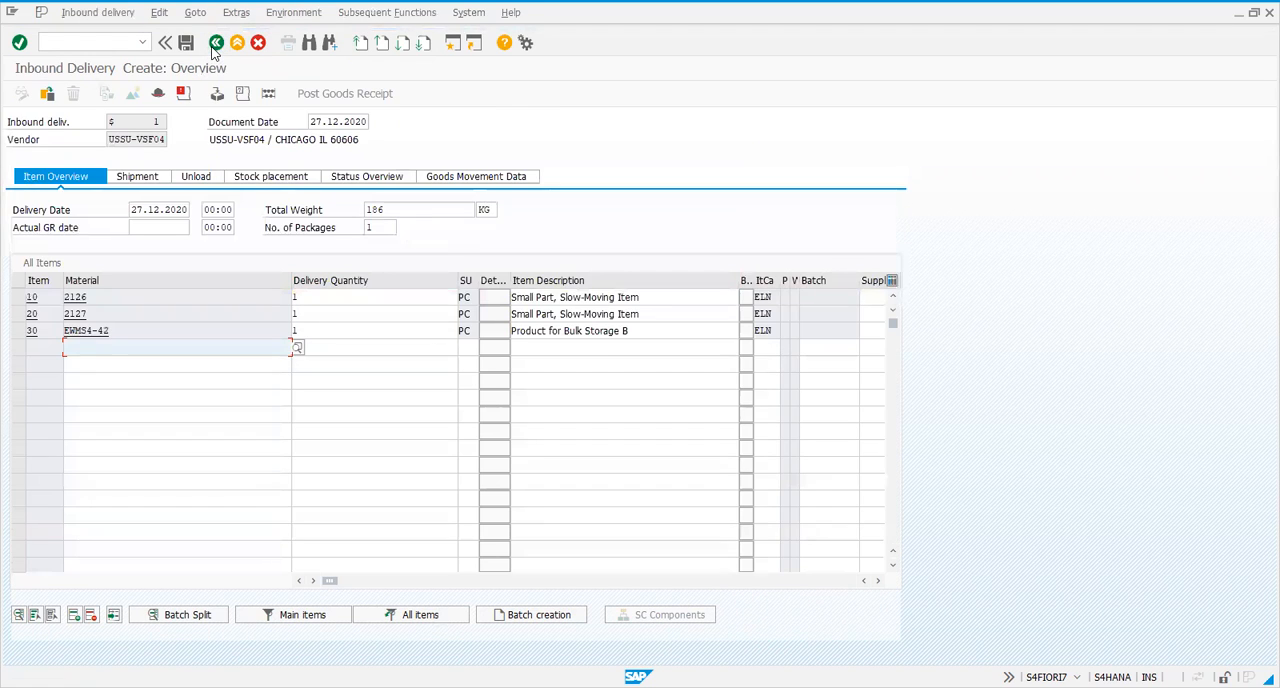
# Check the reference columns of the delivery items and save the inbound delivery
pyautogui.click(186, 296)
pyautogui.moveTo(329, 580); pyautogui.dragTo(506, 580)
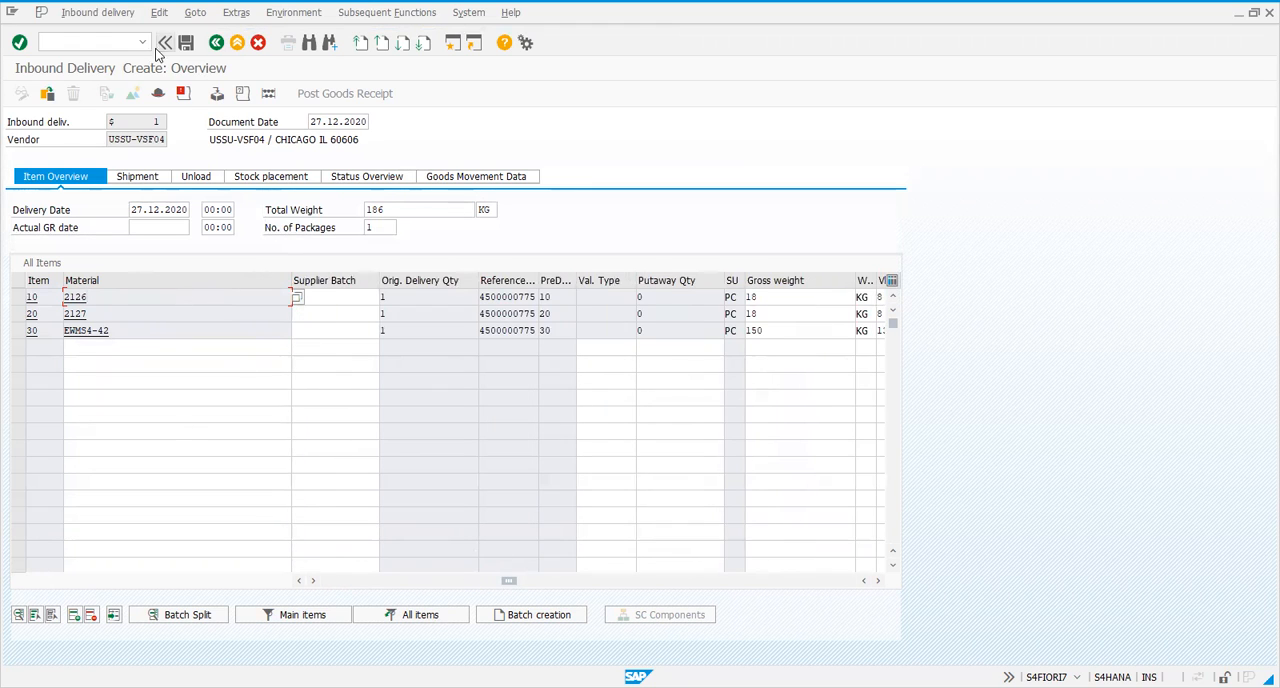
pyautogui.click(186, 43)
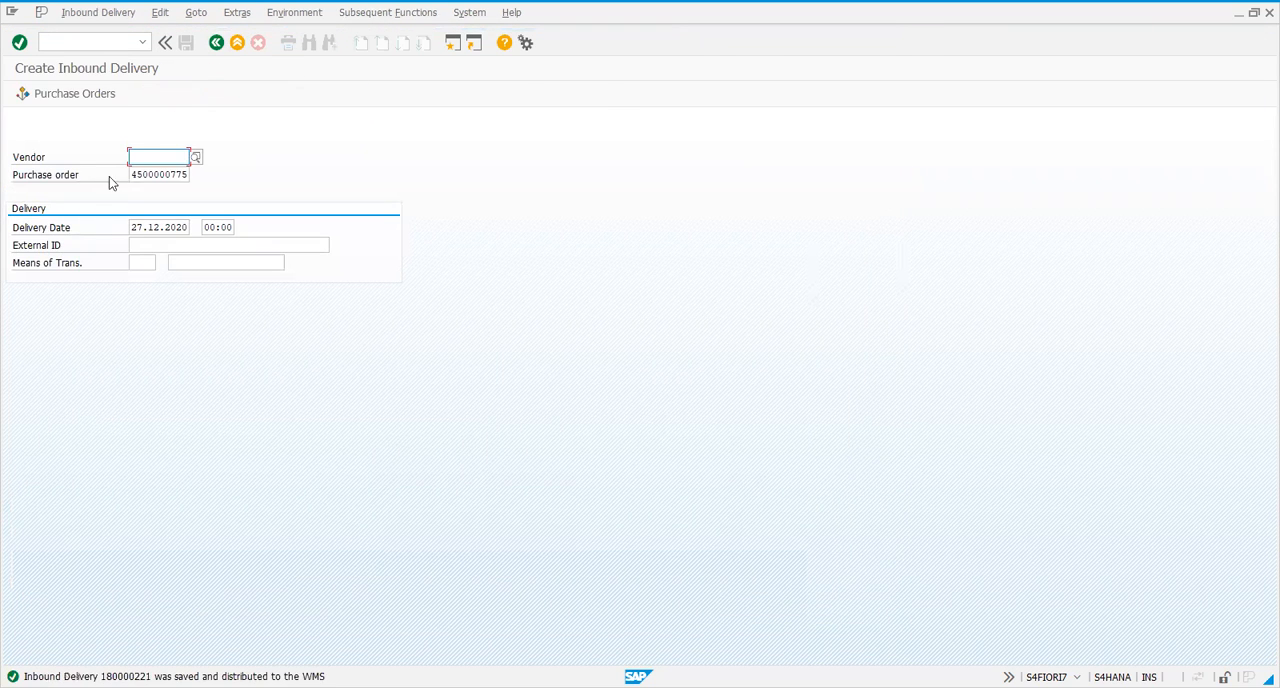
# Open transaction /n/scwm/PRDI and run an advanced search for inbound deliveries without any search criteria
pyautogui.click(94, 43)
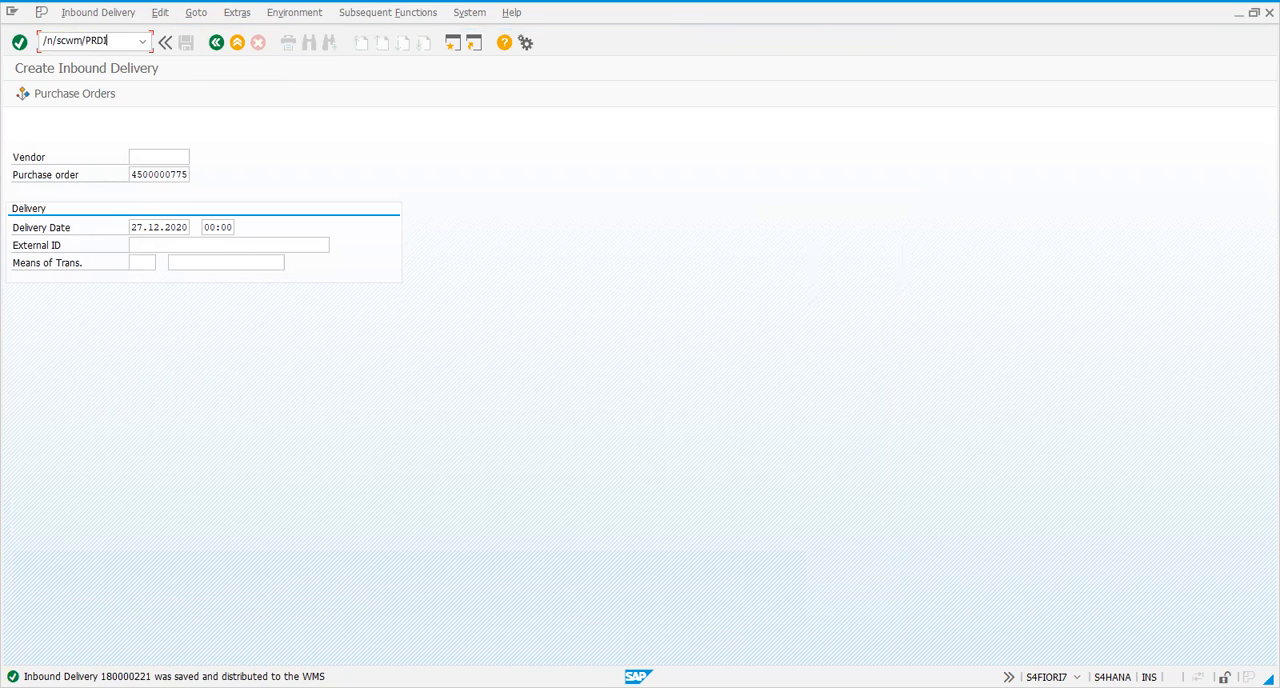
pyautogui.press('Return')
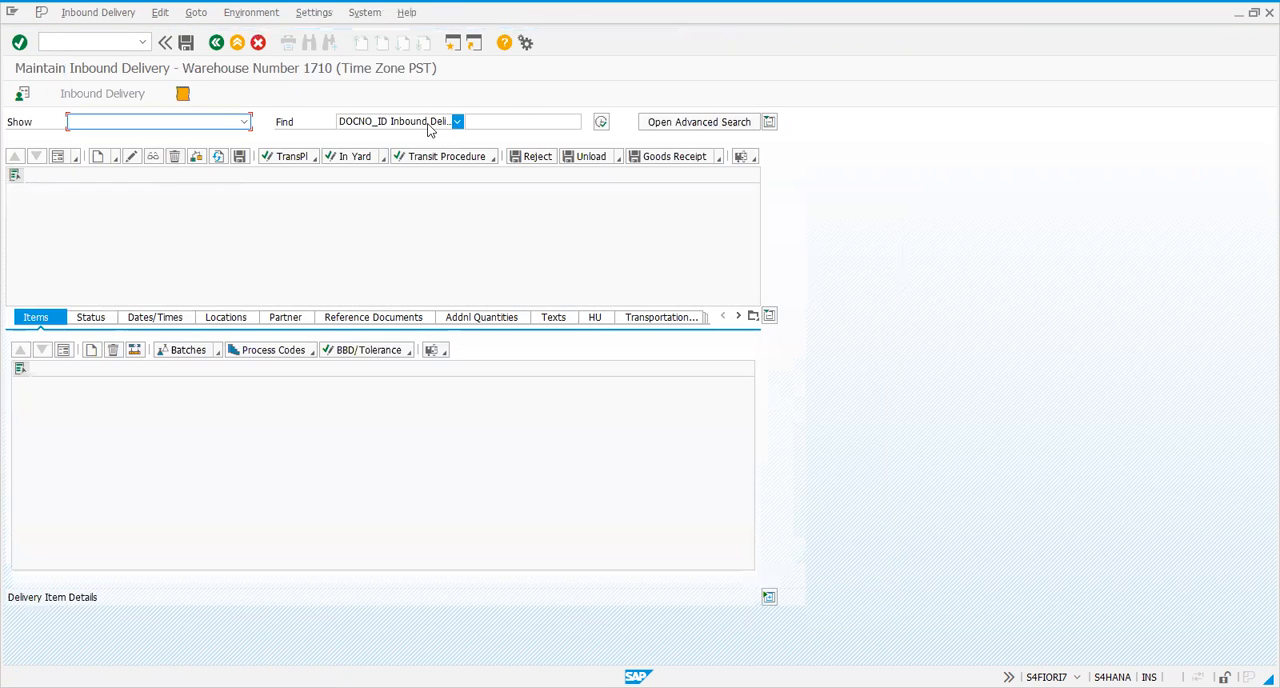
pyautogui.click(652, 122)
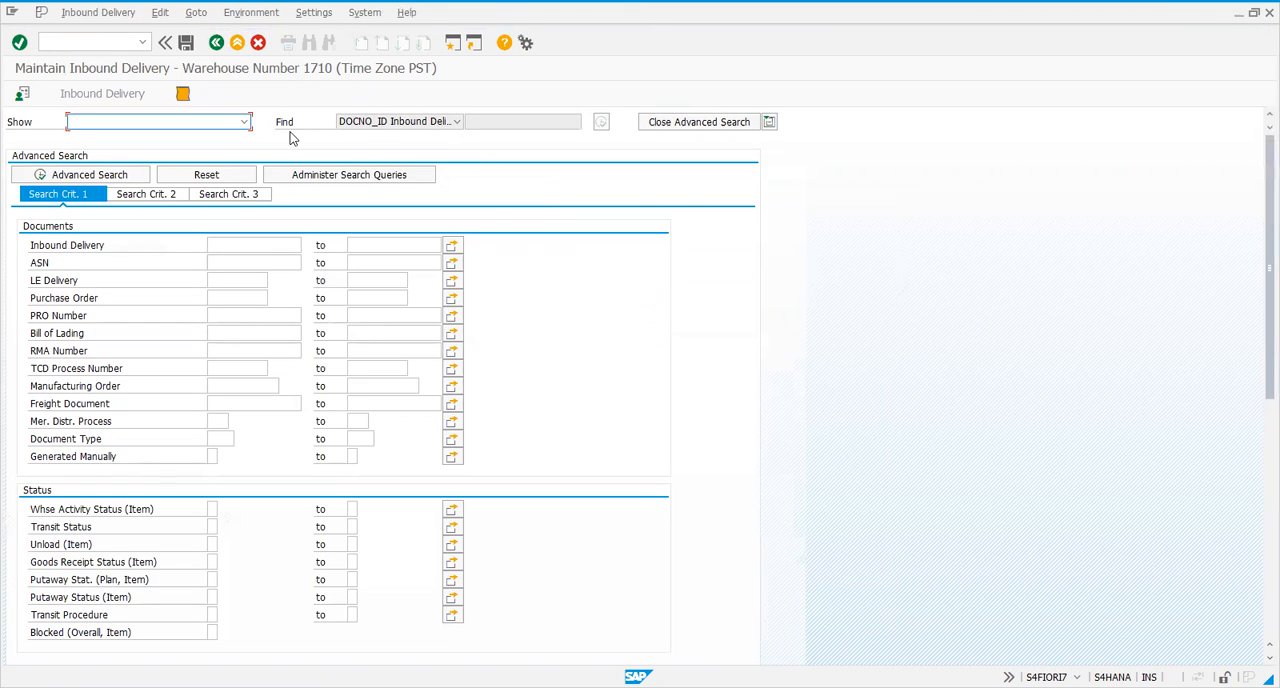
pyautogui.scroll(-3, 350, 335)
pyautogui.scroll(3, 342, 320)
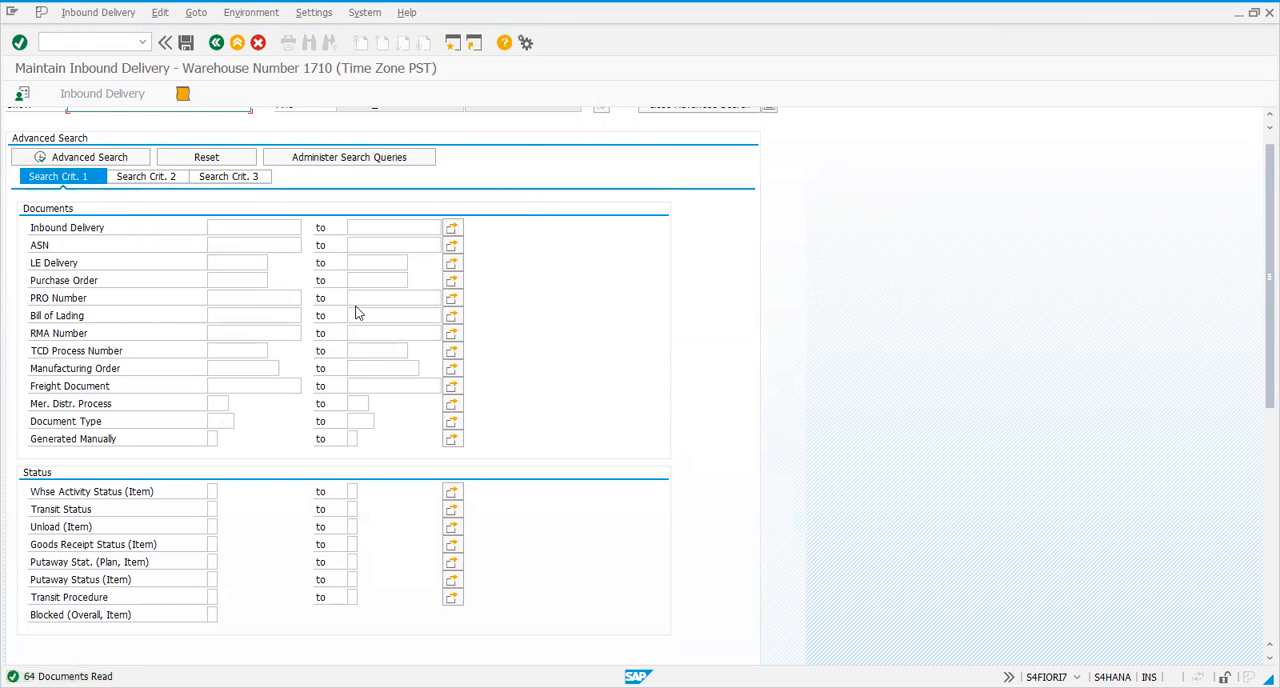
# Select the last inbound delivery in the result list and display its items
pyautogui.moveTo(1257, 383); pyautogui.dragTo(1257, 622)
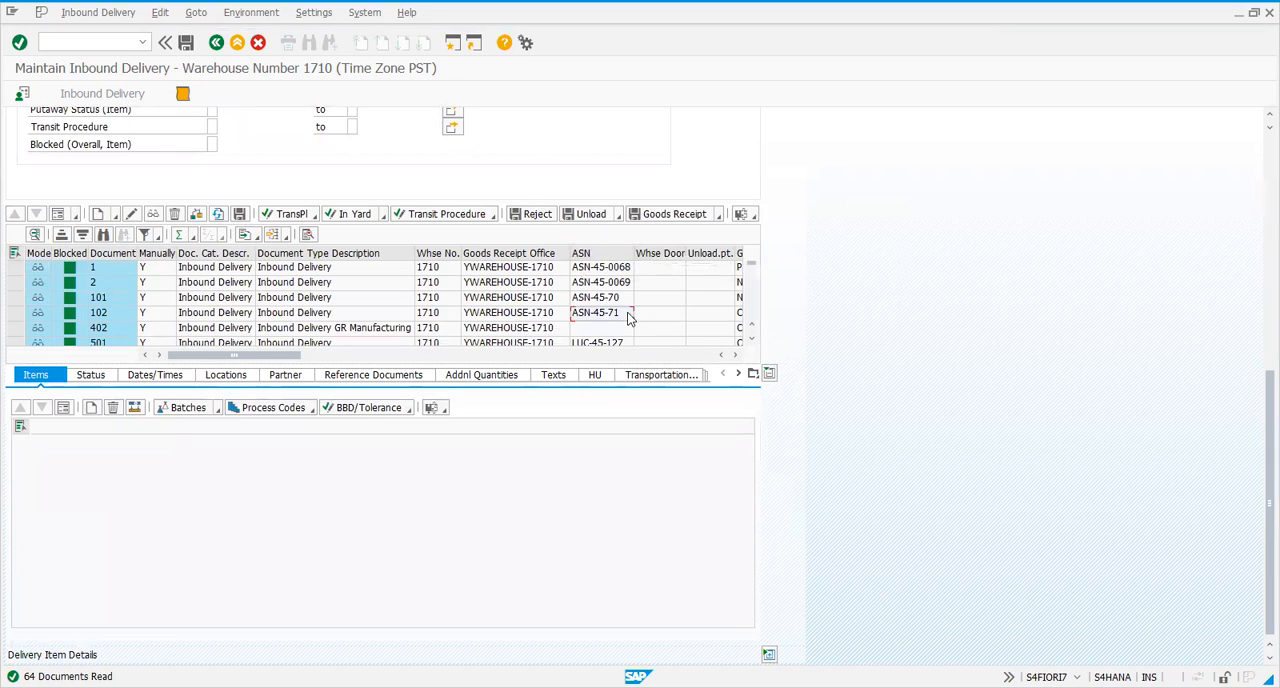
pyautogui.scroll(-5, 630, 318)
pyautogui.scroll(-1, 757, 280)
pyautogui.moveTo(752, 272); pyautogui.dragTo(749, 323)
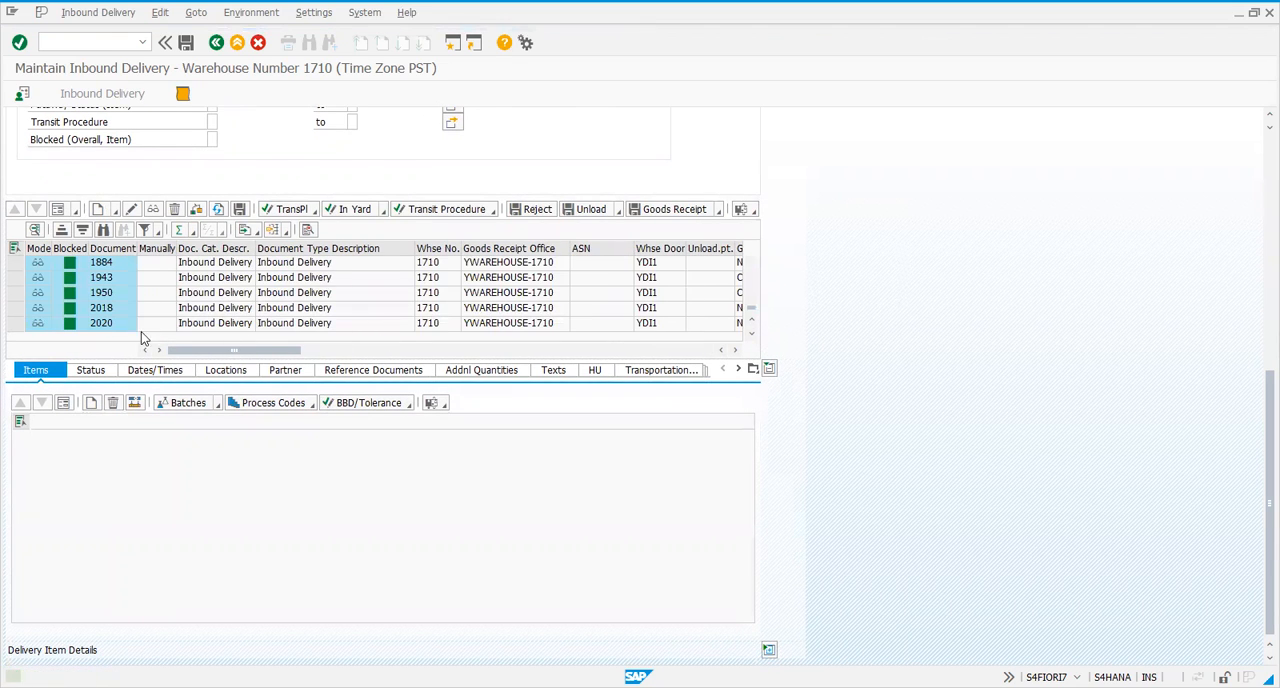
pyautogui.moveTo(236, 350); pyautogui.dragTo(15, 328)
pyautogui.click(15, 325)
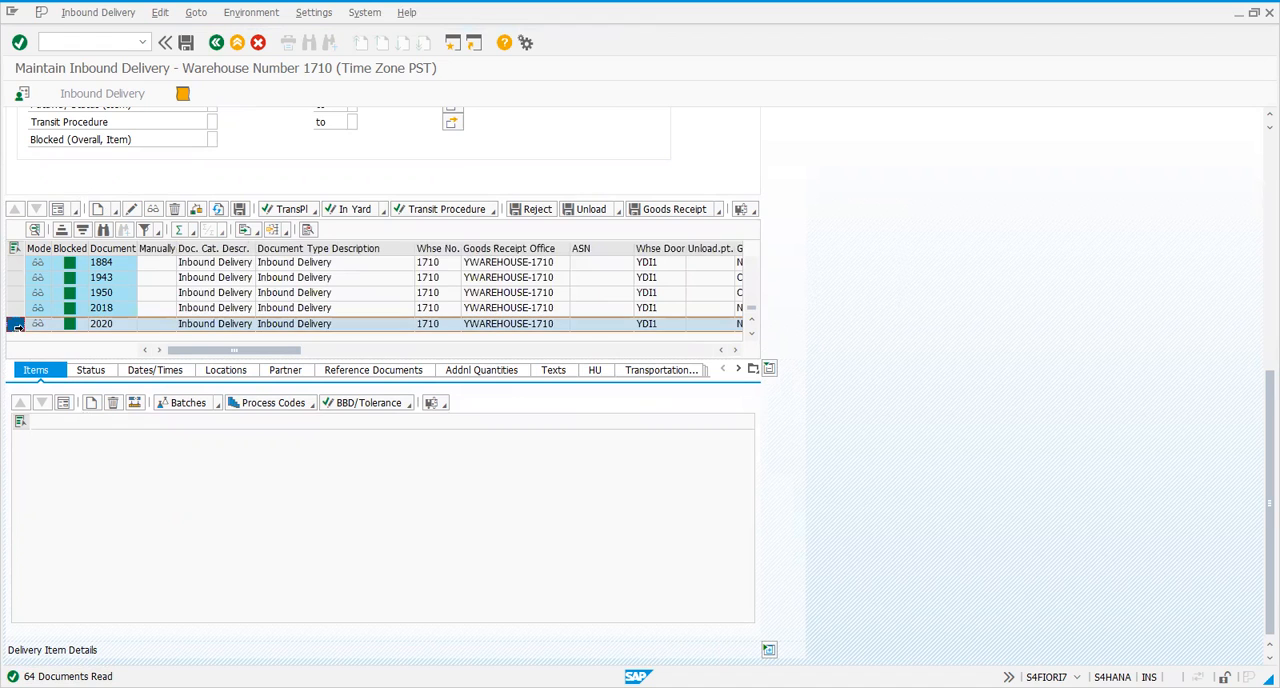
pyautogui.click(153, 209)
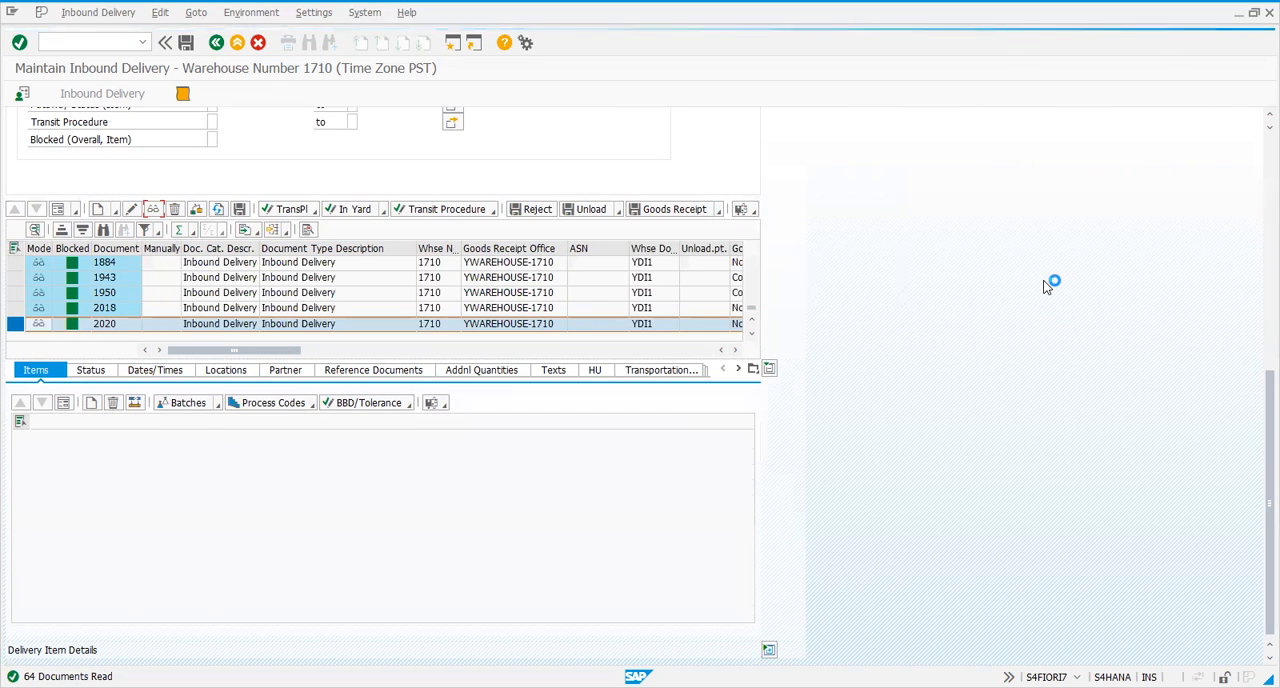
# Close the advanced search, check the handling unit assigned to the inbound delivery and return to its items
pyautogui.click(1258, 183)
pyautogui.click(680, 121)
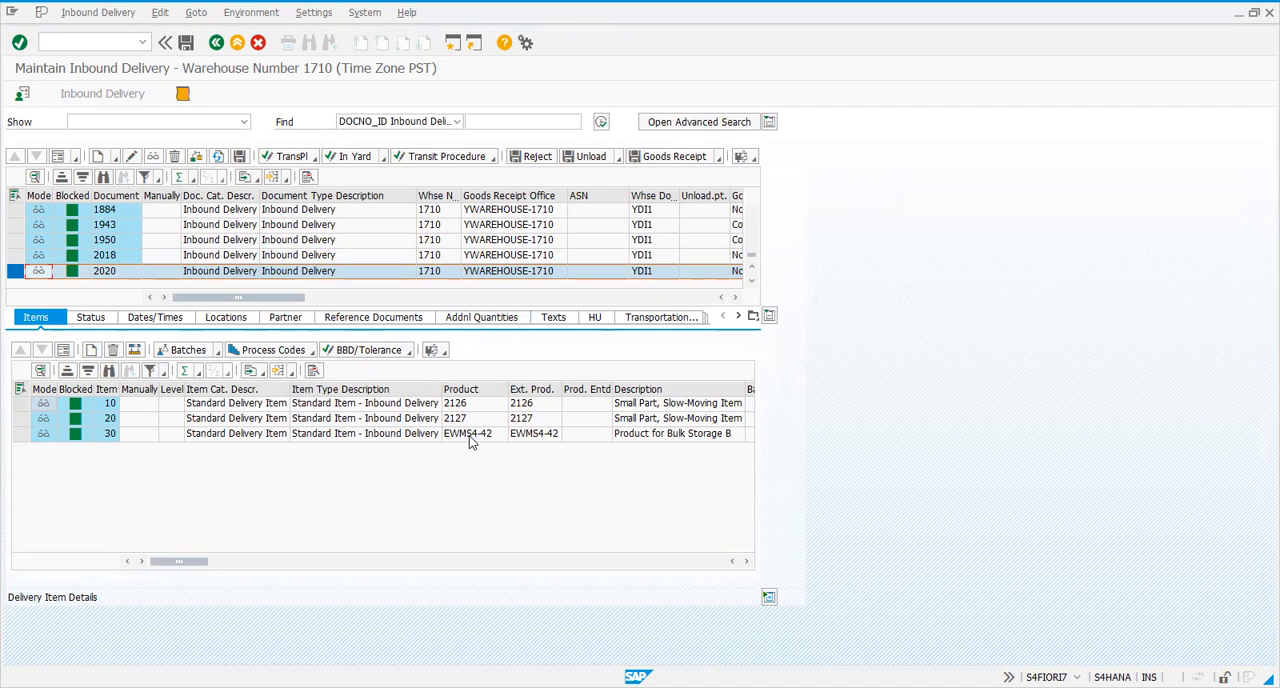
pyautogui.click(607, 324)
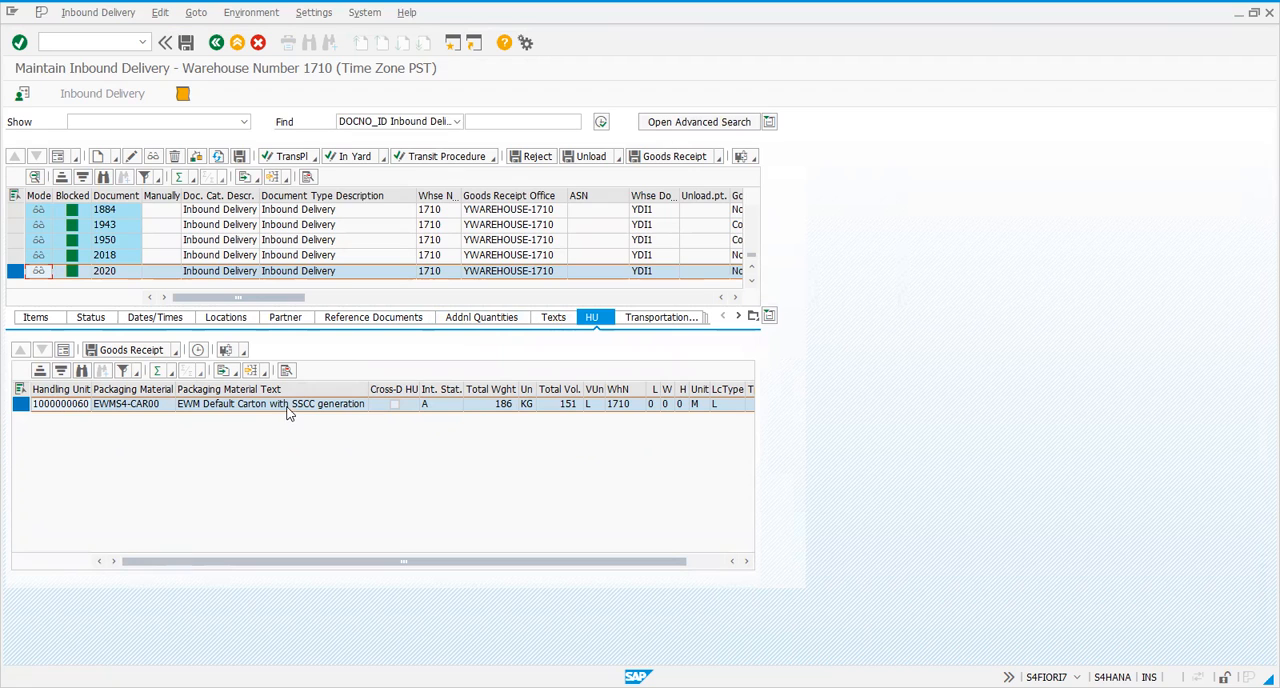
pyautogui.click(46, 325)
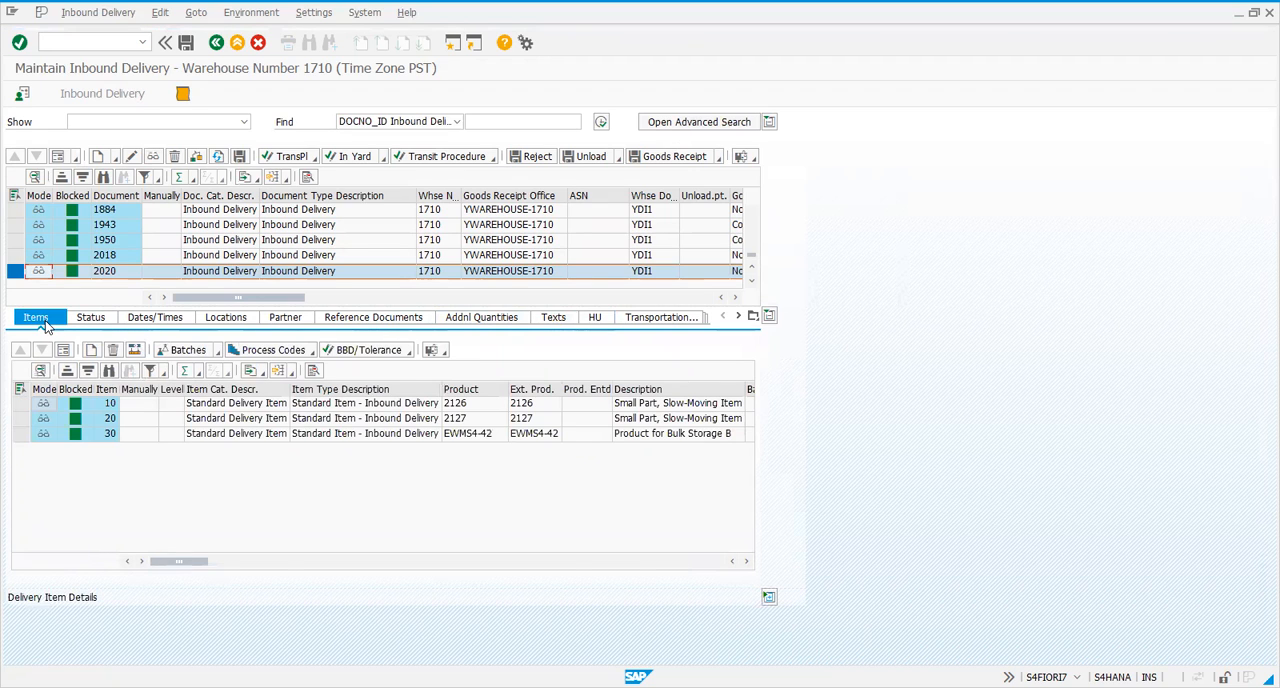
# Examine the item columns for status, stock type, process type, staging area and packaging specification
pyautogui.click(240, 561)
pyautogui.moveTo(237, 565); pyautogui.dragTo(703, 562)
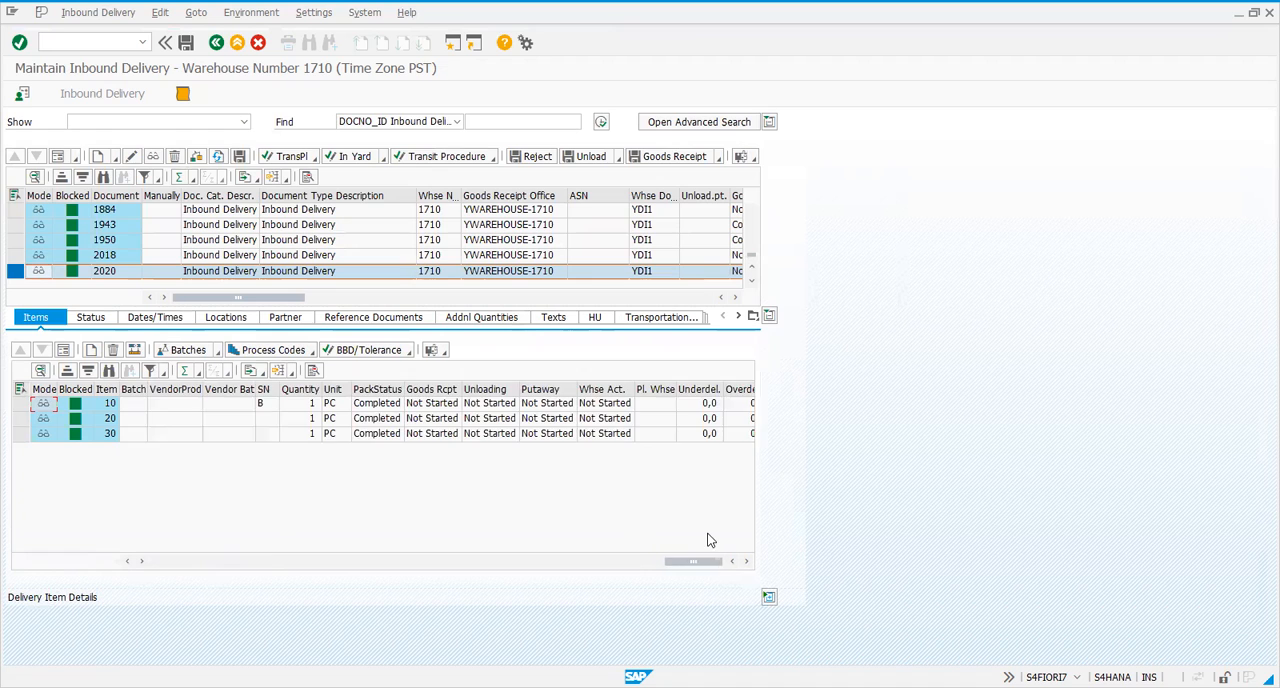
pyautogui.click(598, 563)
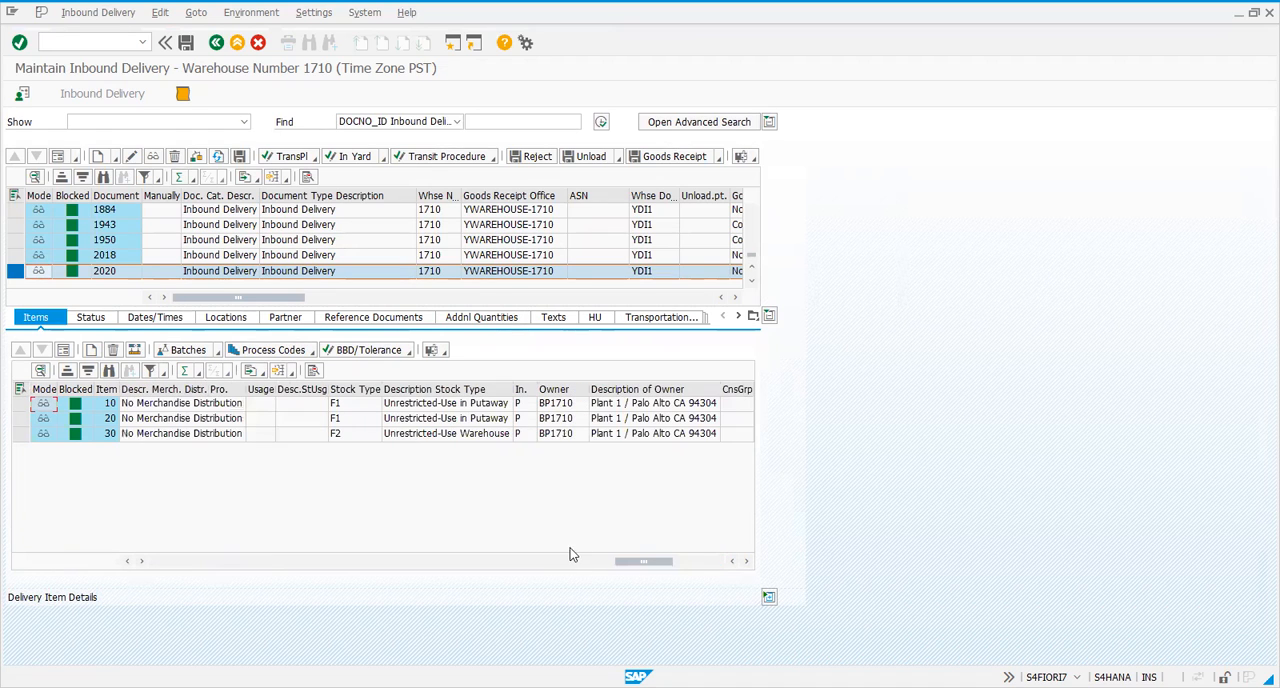
pyautogui.click(492, 563)
pyautogui.click(445, 565)
pyautogui.click(396, 563)
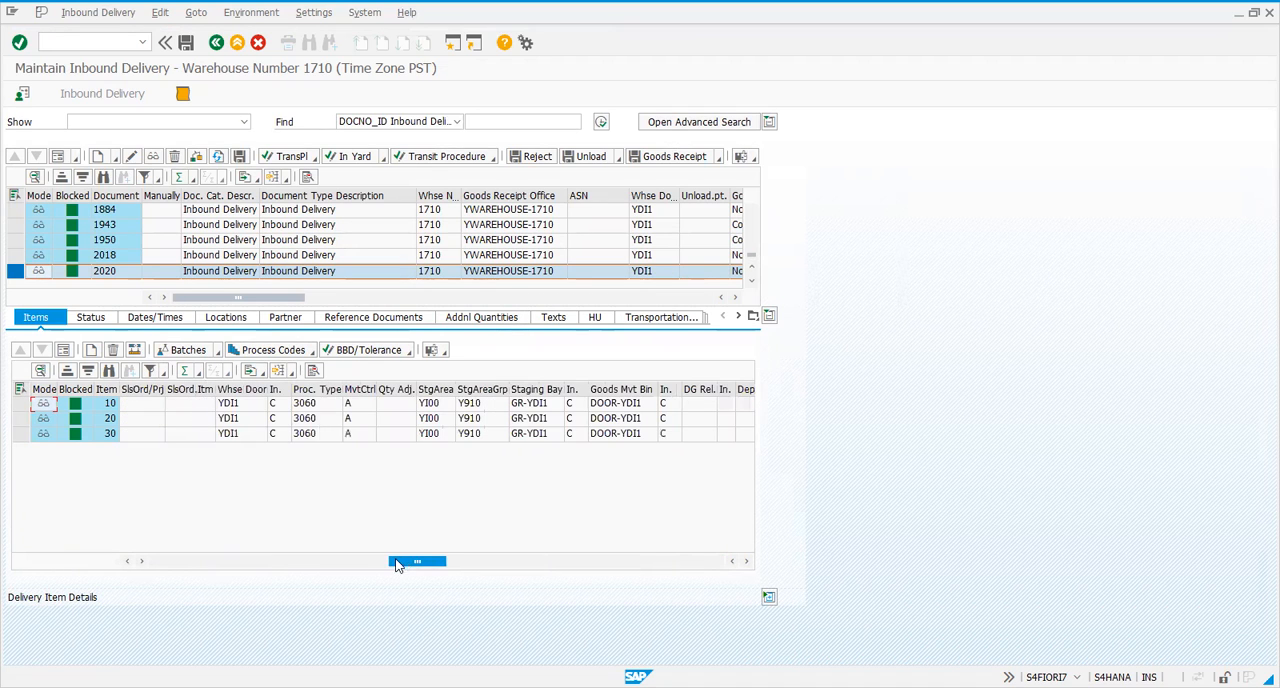
pyautogui.click(349, 563)
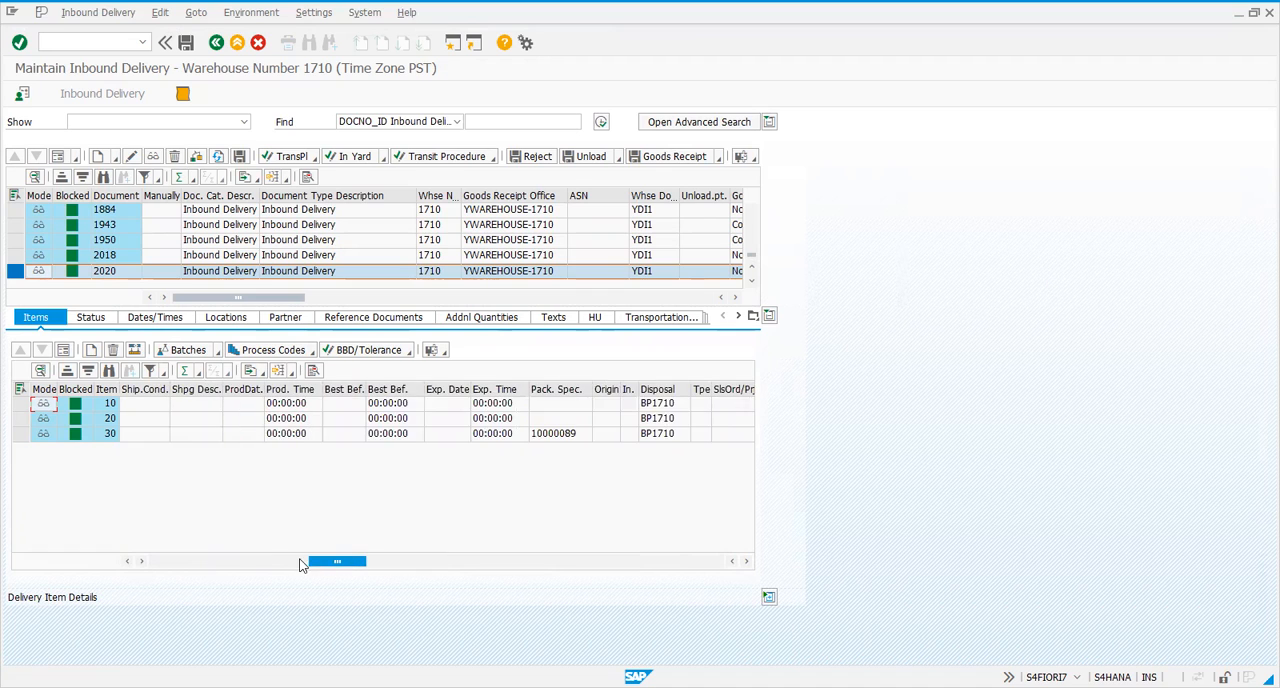
pyautogui.click(302, 563)
# Look up the possible serial number requirement values for item 10, product 2126, and close the value list
pyautogui.click(189, 558)
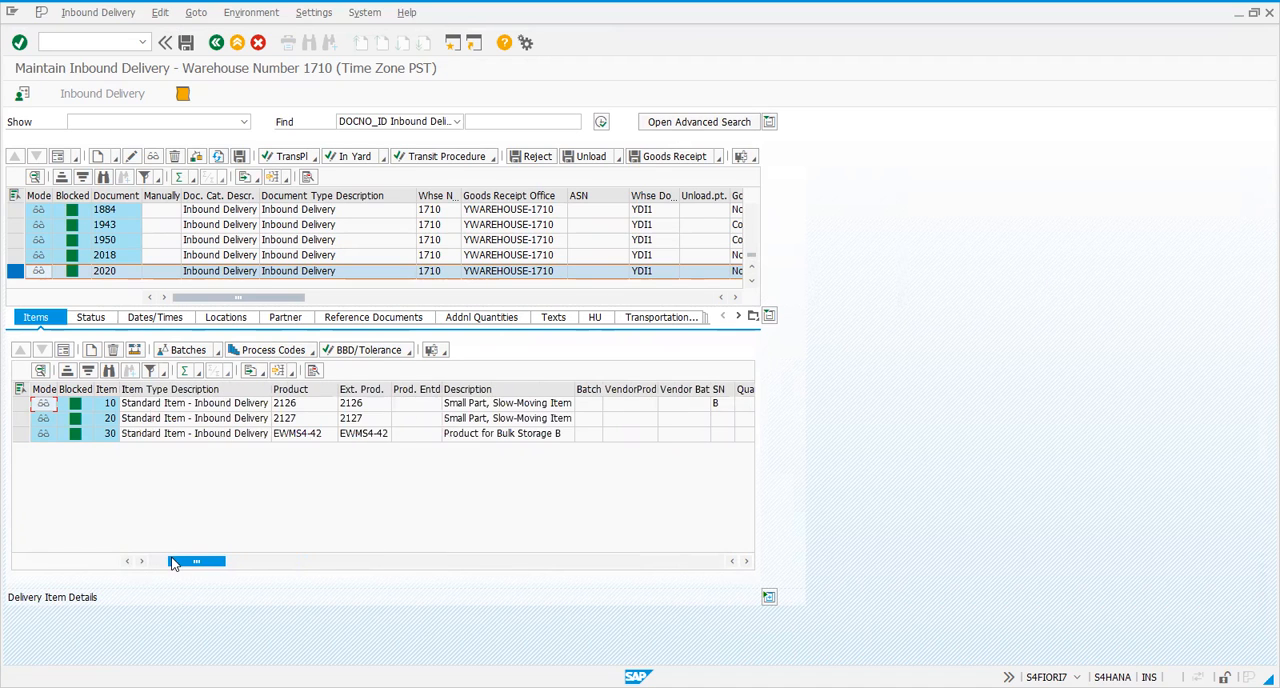
pyautogui.click(718, 405)
pyautogui.click(728, 407)
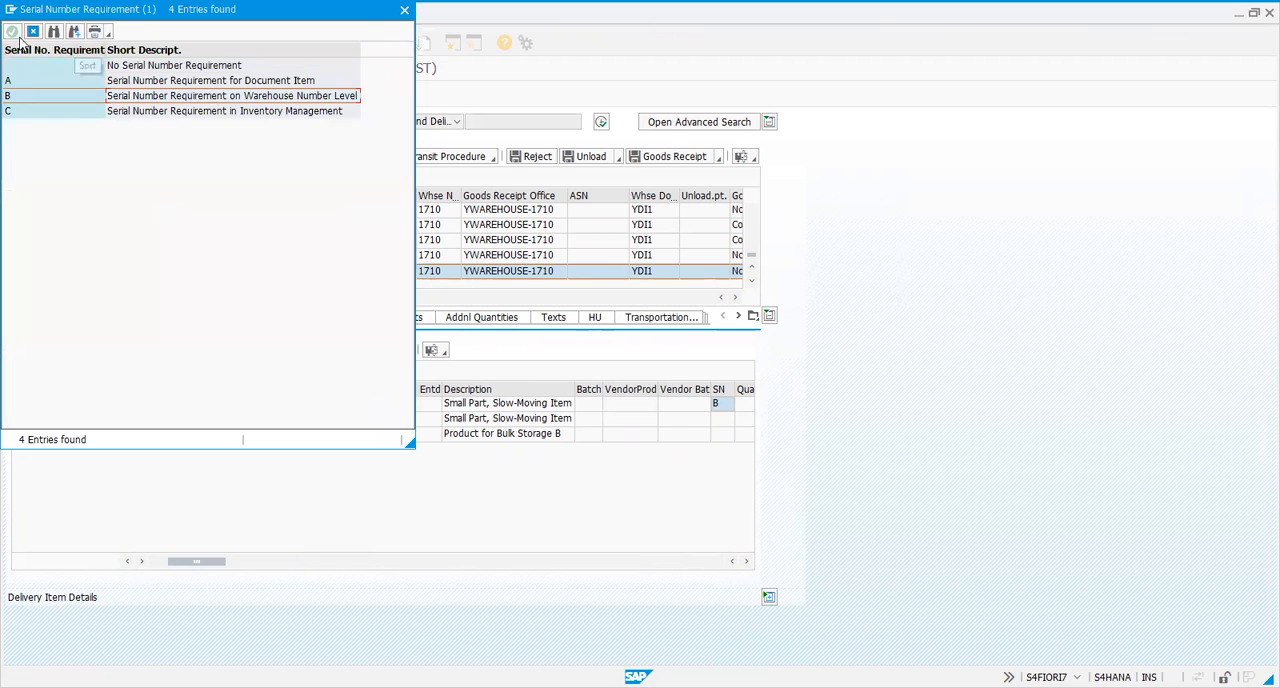
pyautogui.click(16, 31)
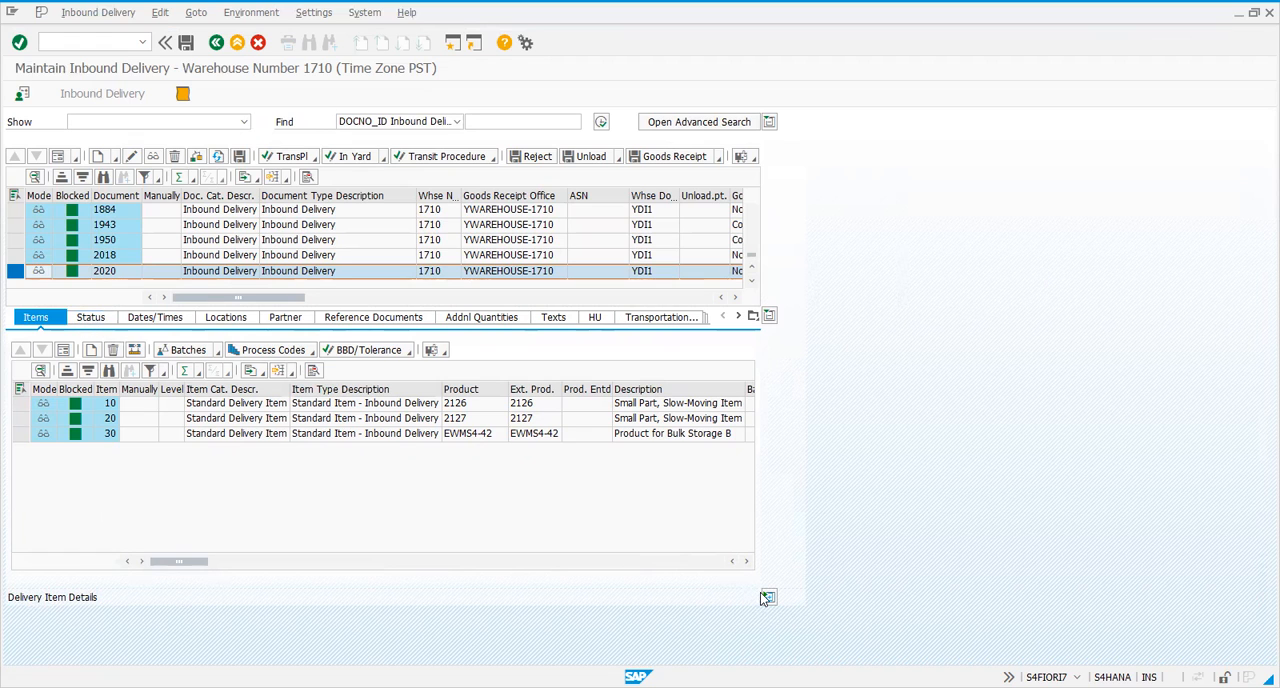
# Open item 10 in form view and examine its movement data, including warehouse process type, door and staging bay
pyautogui.click(24, 403)
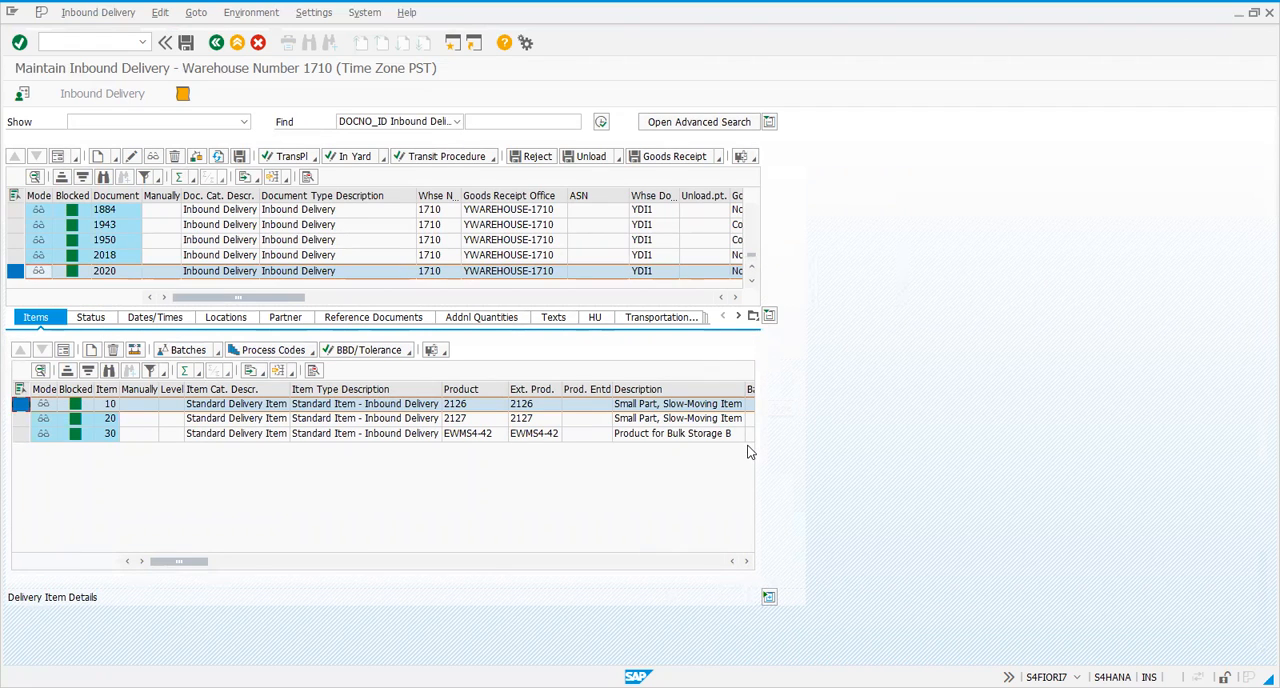
pyautogui.click(65, 352)
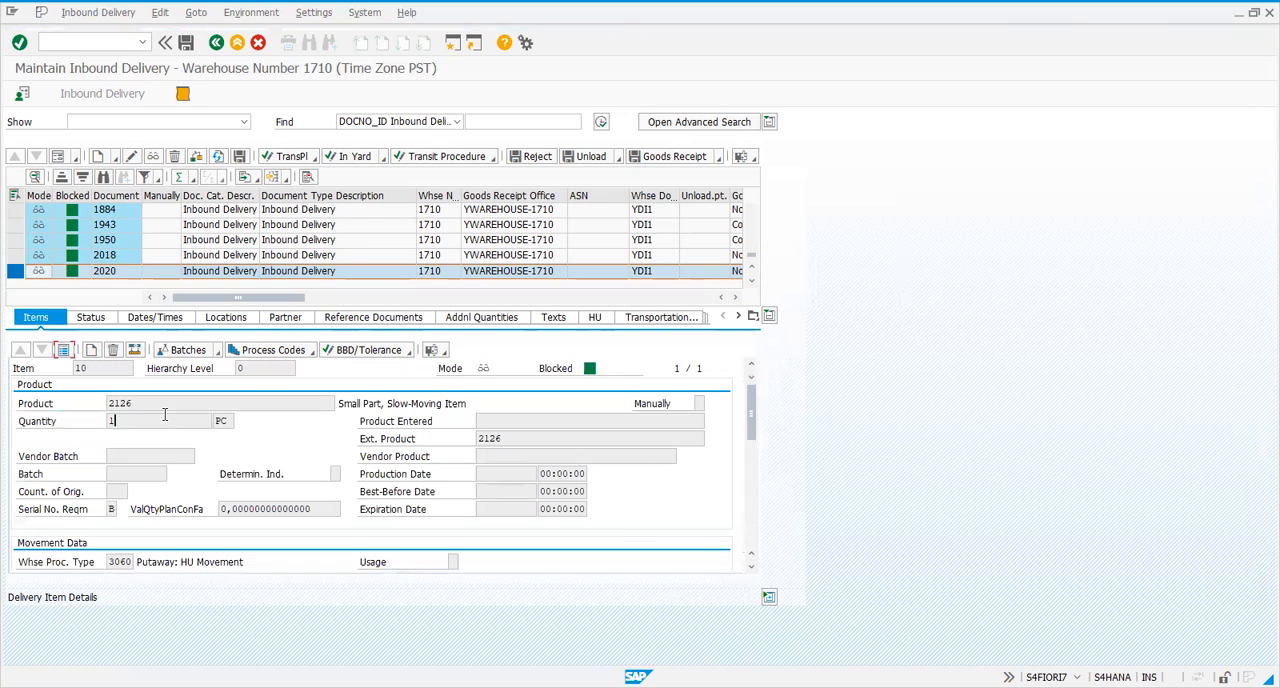
pyautogui.scroll(-3, 752, 401)
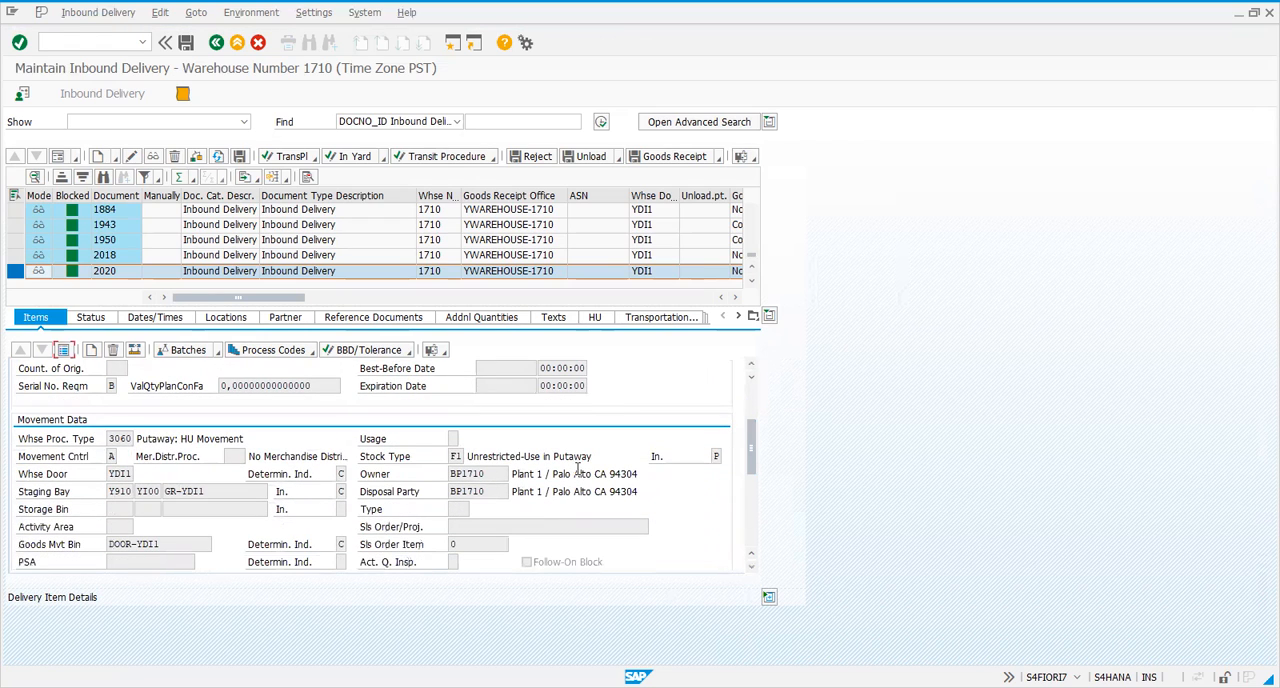
pyautogui.click(116, 440)
pyautogui.moveTo(264, 441); pyautogui.dragTo(113, 440)
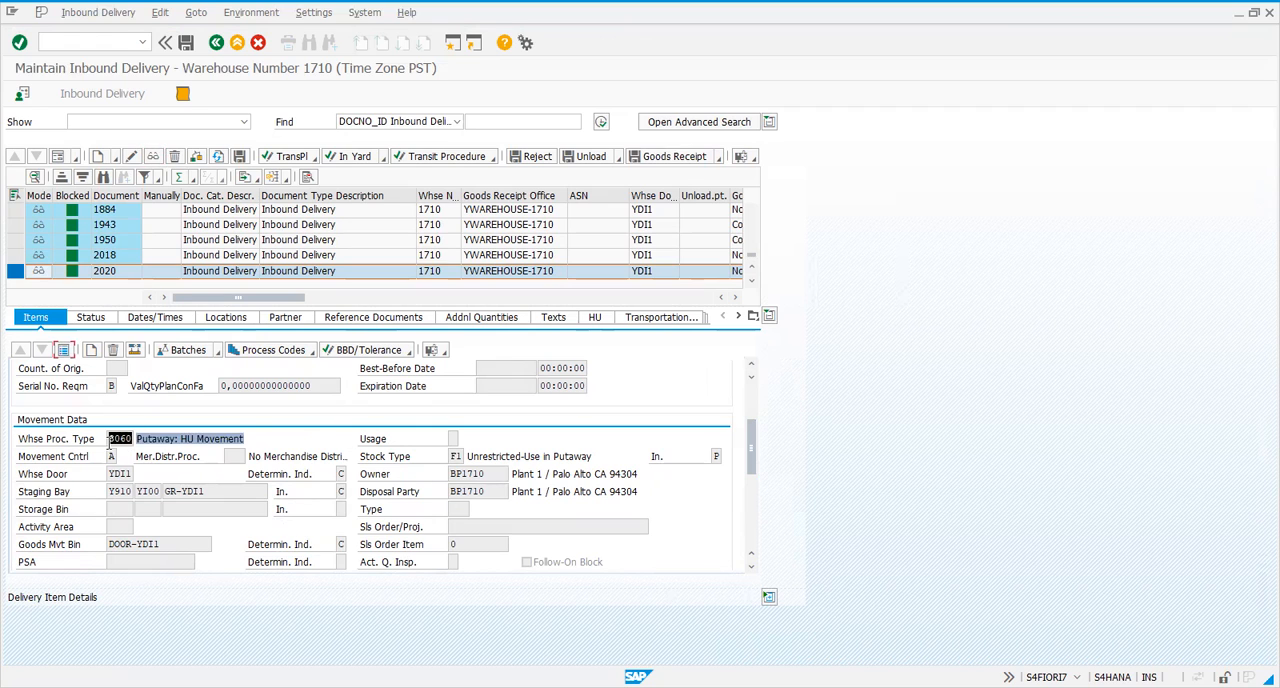
pyautogui.click(110, 443)
pyautogui.click(127, 437)
pyautogui.moveTo(750, 438); pyautogui.dragTo(752, 467)
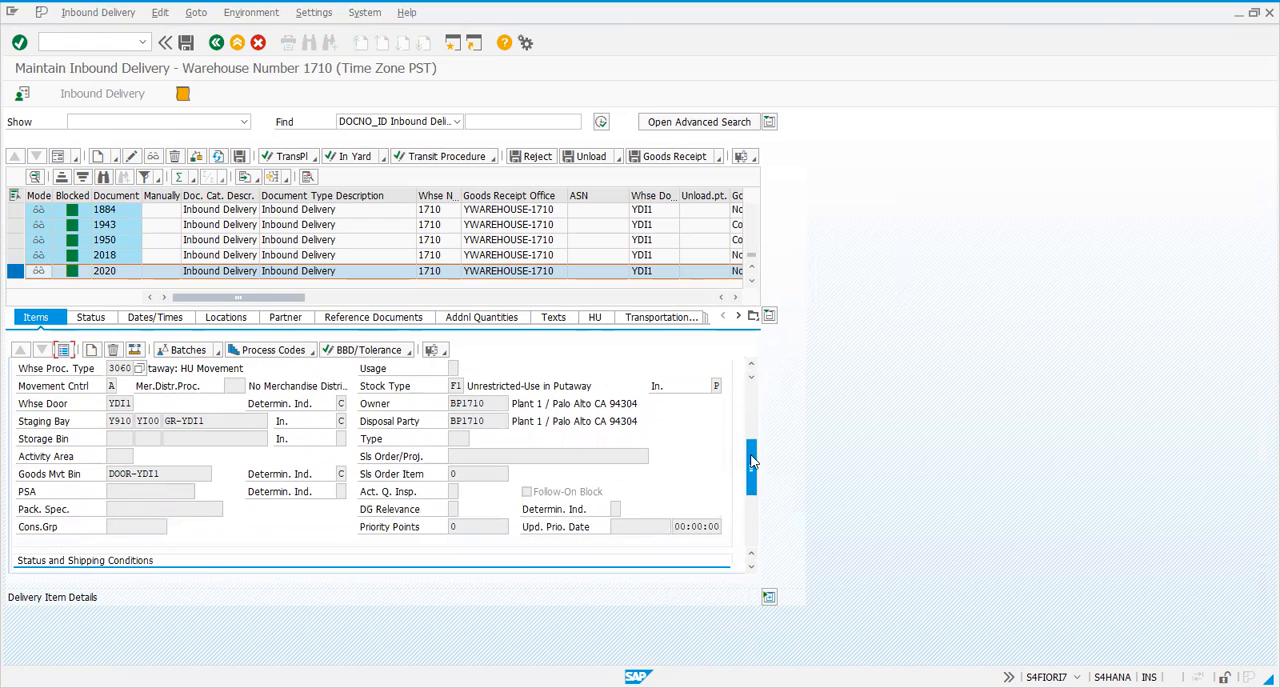
# Review item 10's warehouse door, staging bay and goods movement bin, along with its status and product data
pyautogui.doubleClick(113, 404)
pyautogui.click(141, 408)
pyautogui.moveTo(231, 424); pyautogui.dragTo(66, 419)
pyautogui.click(66, 419)
pyautogui.click(121, 404)
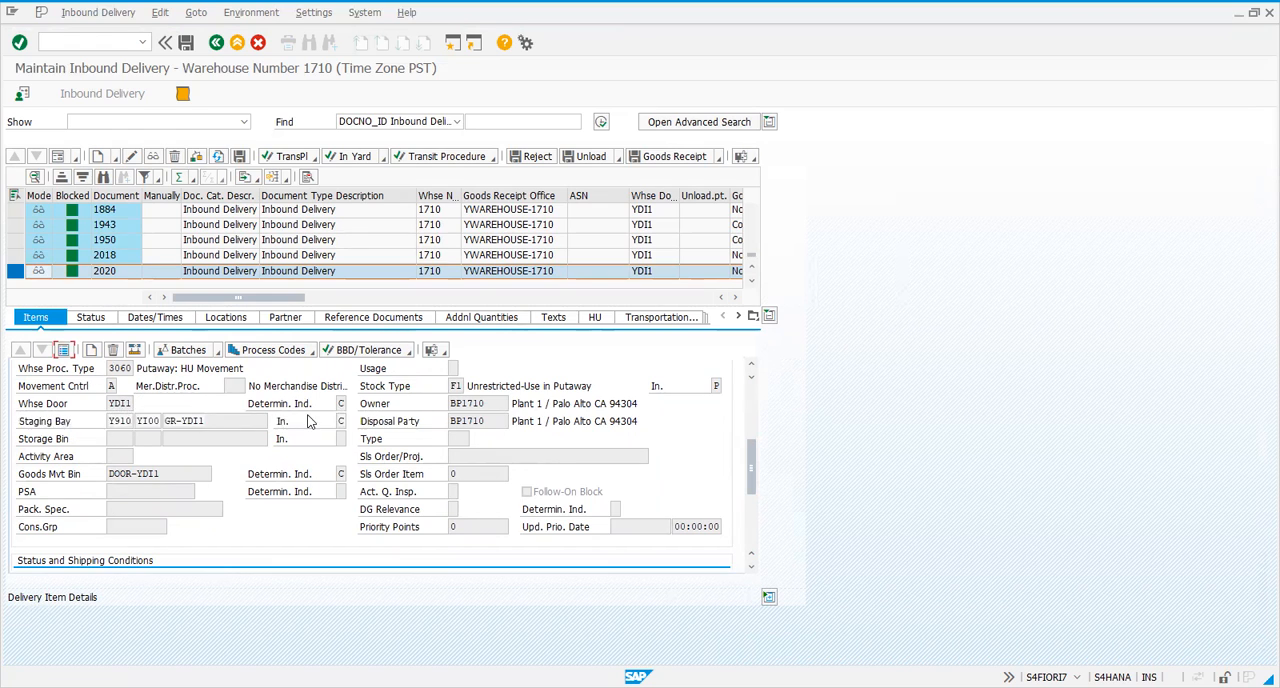
pyautogui.click(238, 422)
pyautogui.moveTo(238, 422); pyautogui.dragTo(66, 423)
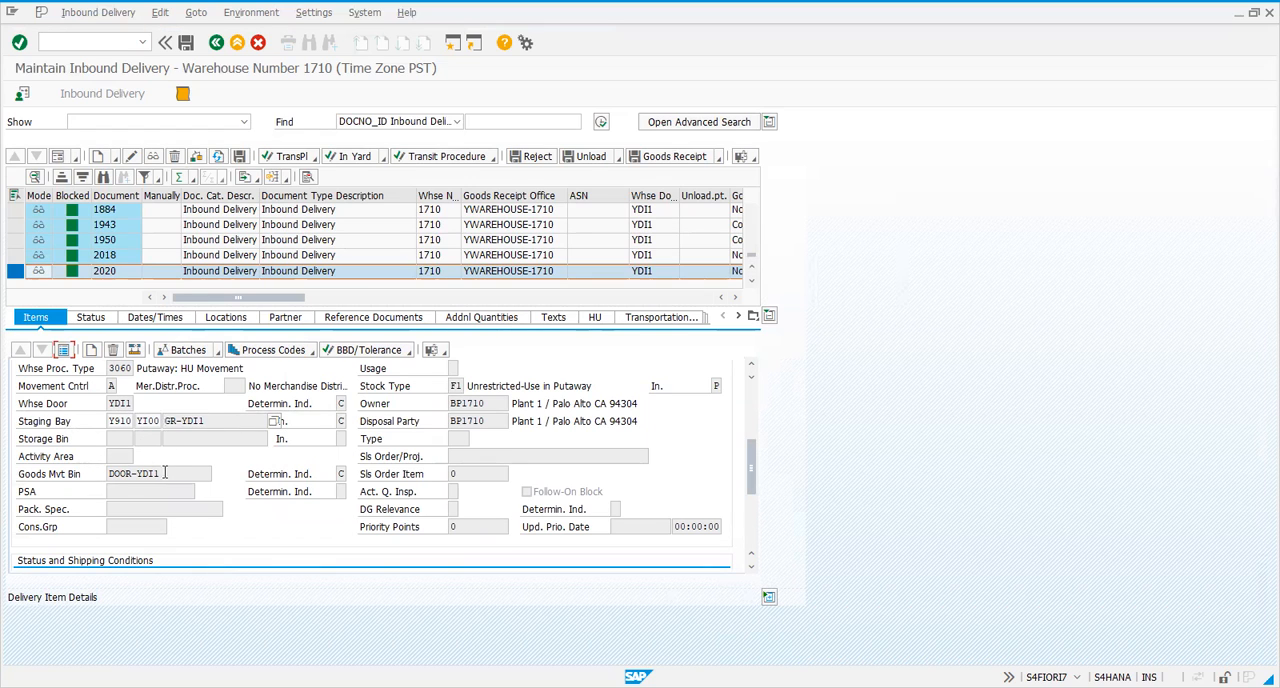
pyautogui.moveTo(164, 474); pyautogui.dragTo(77, 477)
pyautogui.moveTo(747, 460); pyautogui.dragTo(744, 429)
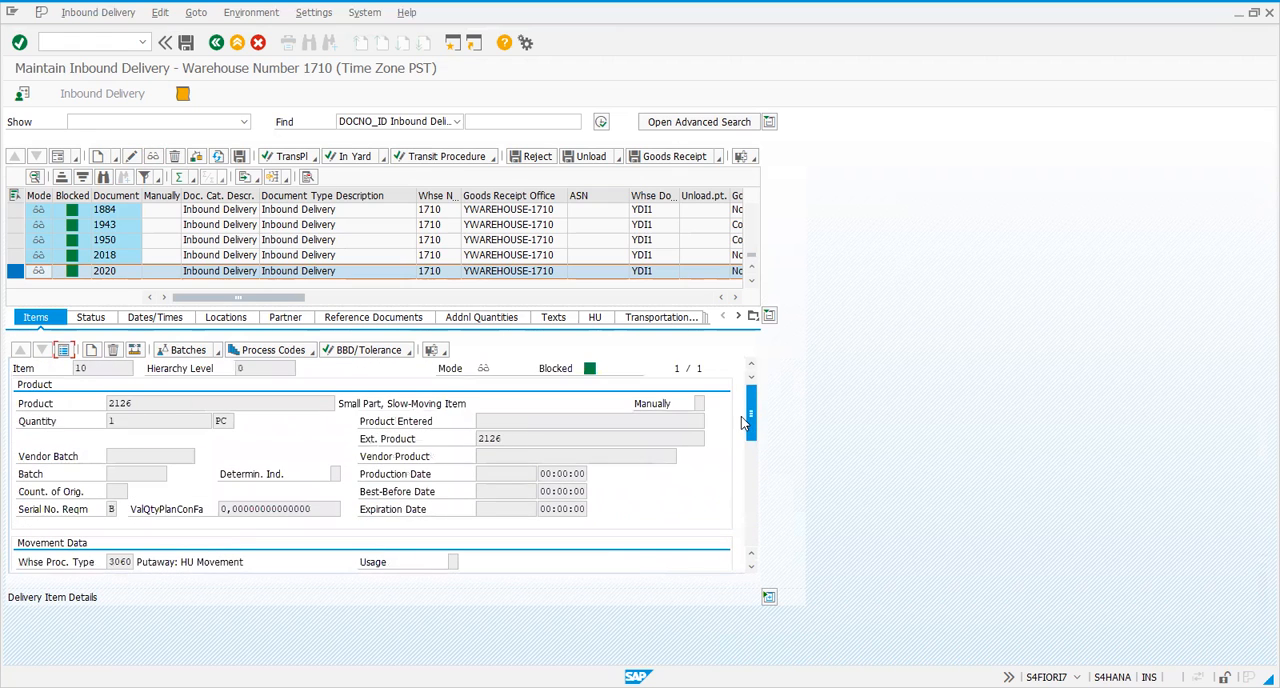
pyautogui.scroll(-5, 770, 372)
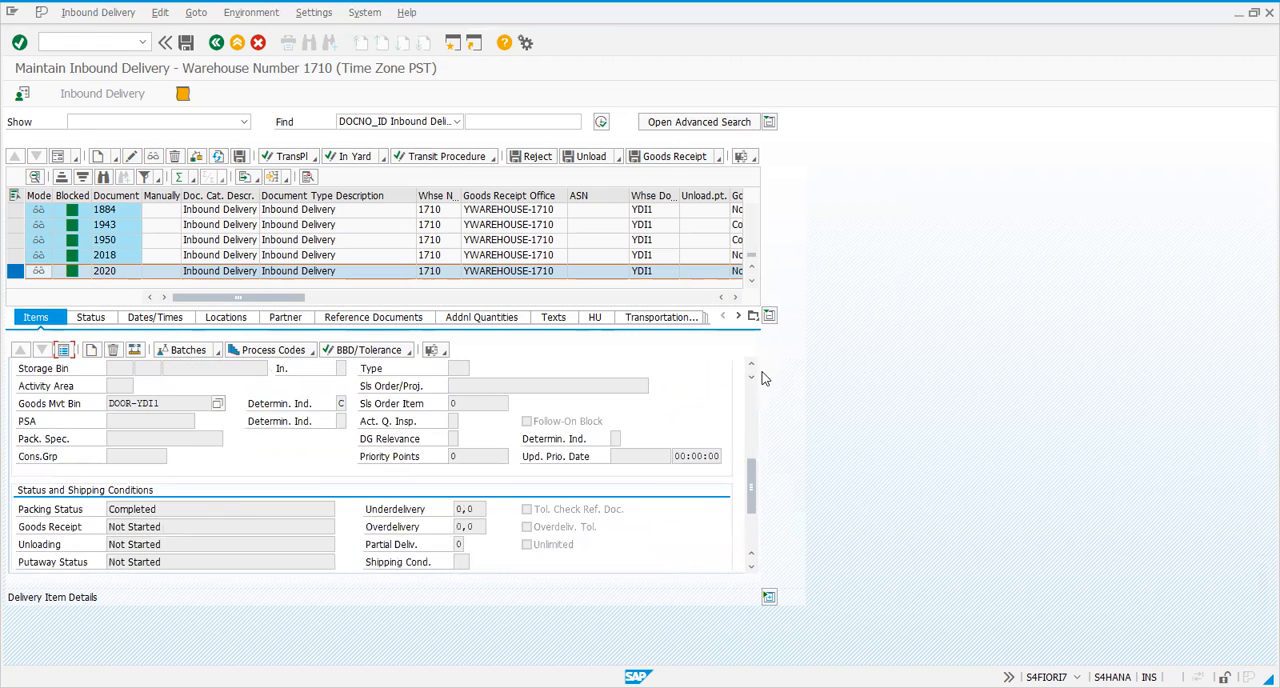
pyautogui.scroll(5, 699, 369)
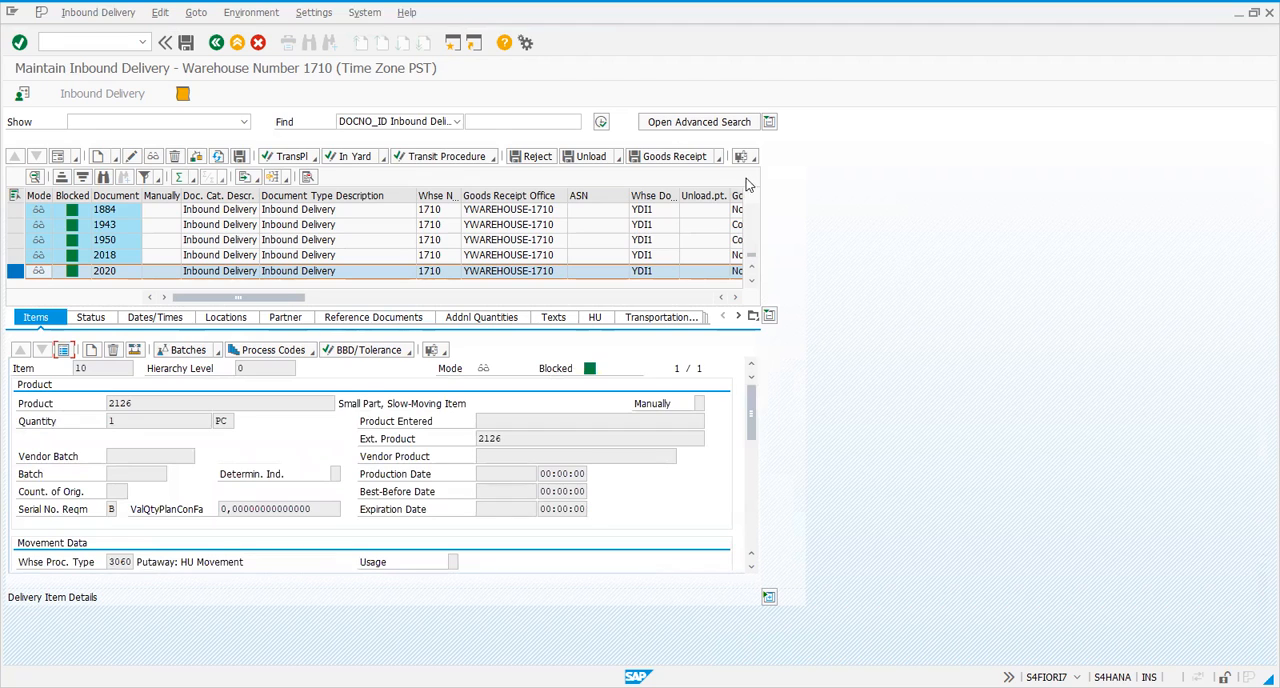
# Open warehouse task creation for the inbound delivery and check the handling unit's process type and storage process
pyautogui.click(115, 14)
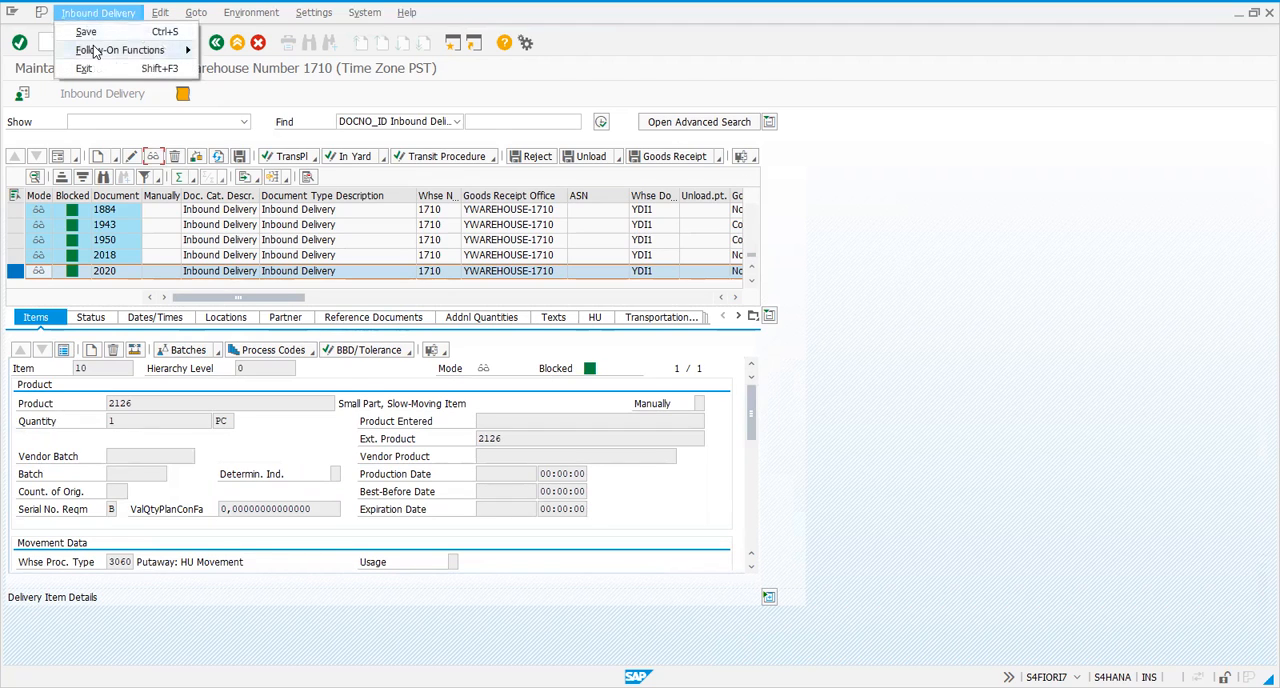
pyautogui.moveTo(97, 56)
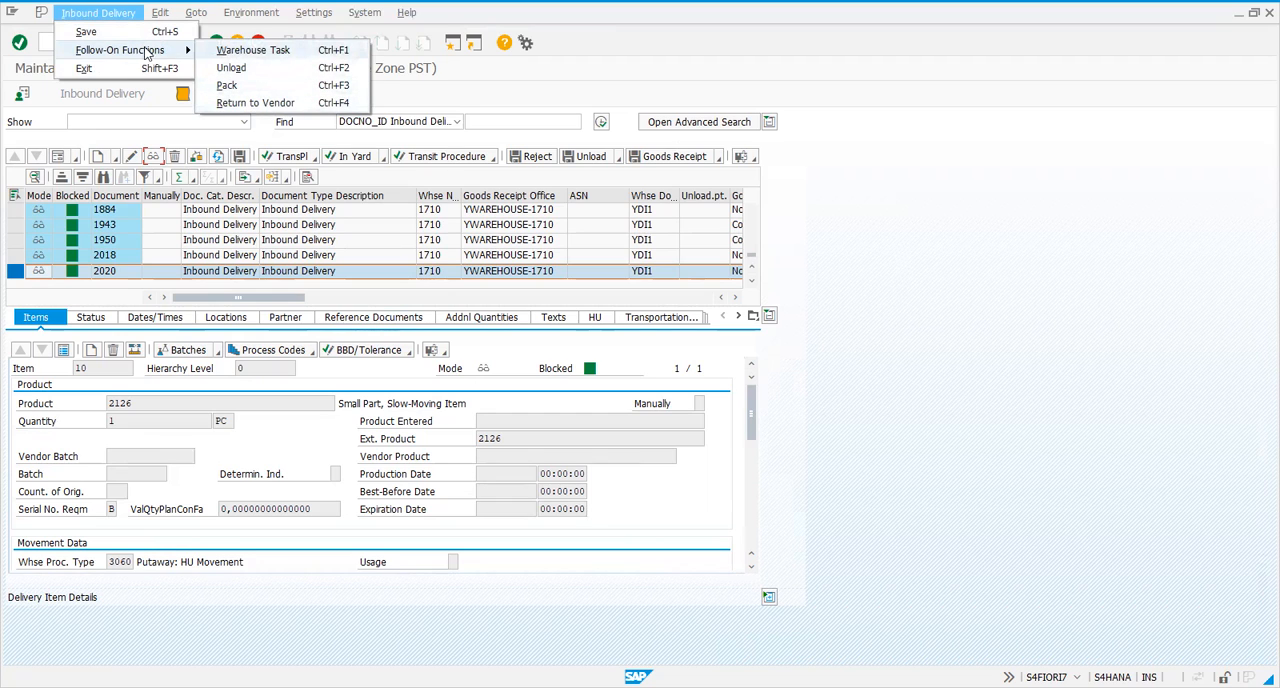
pyautogui.click(239, 56)
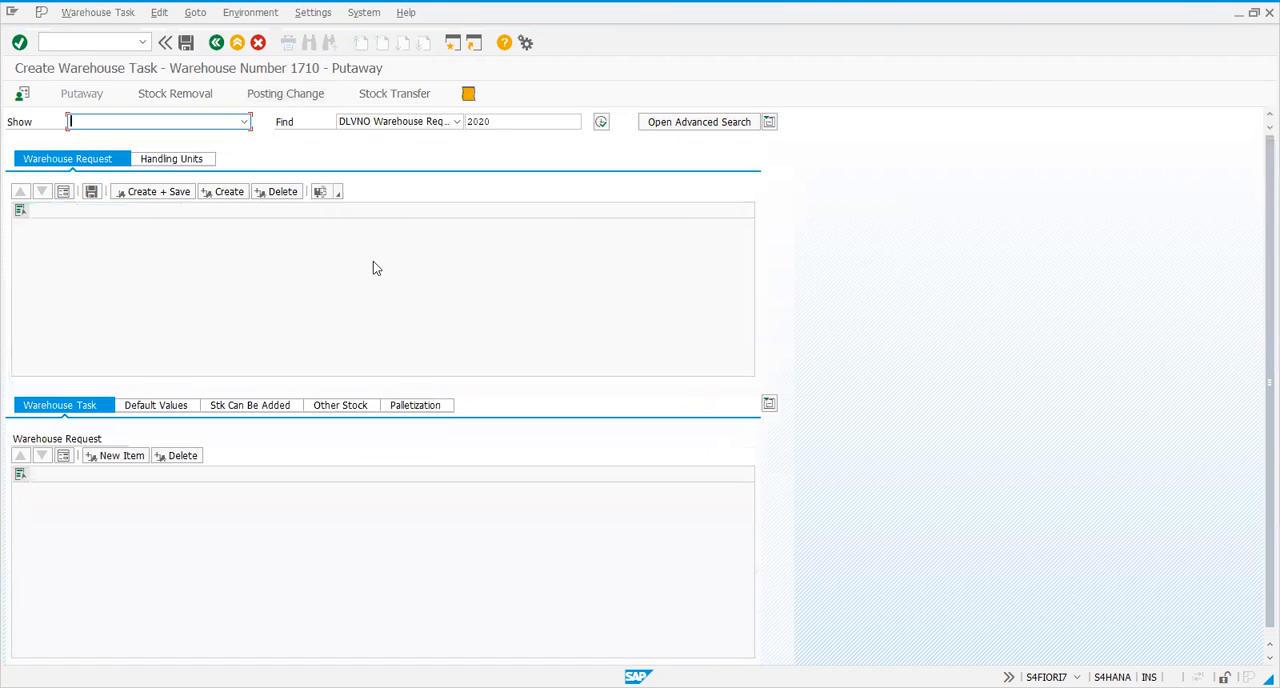
pyautogui.click(168, 160)
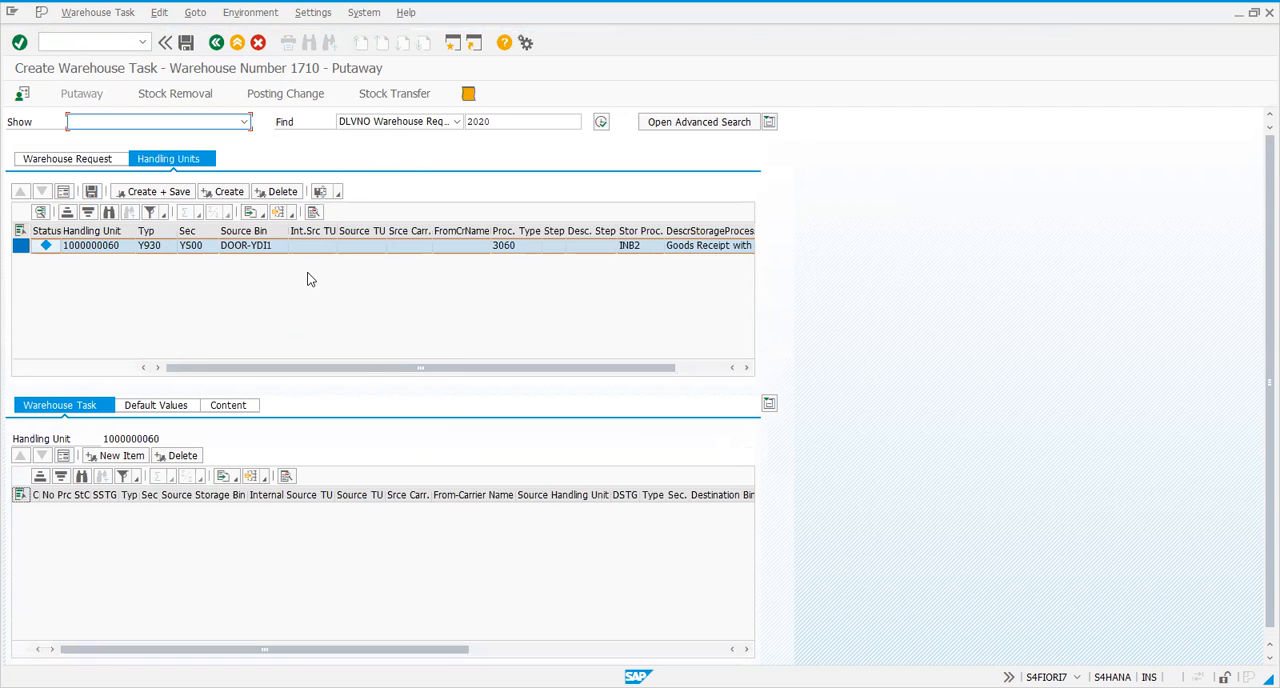
pyautogui.click(631, 247)
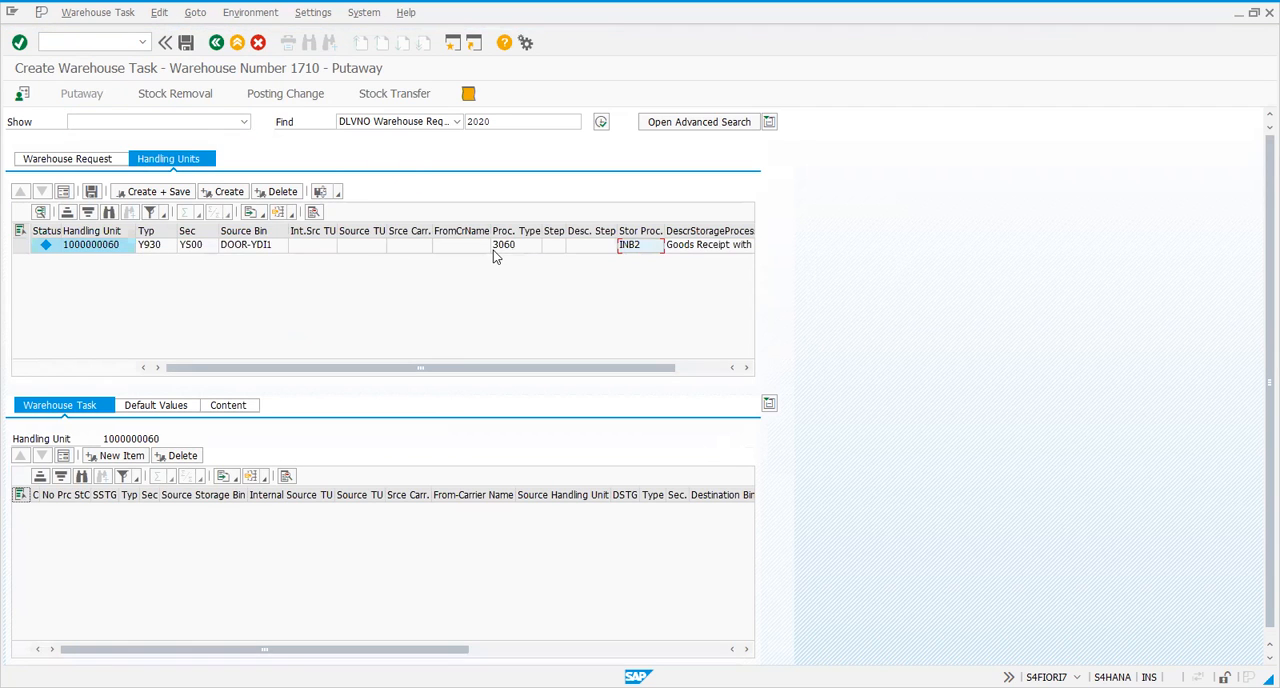
pyautogui.click(503, 247)
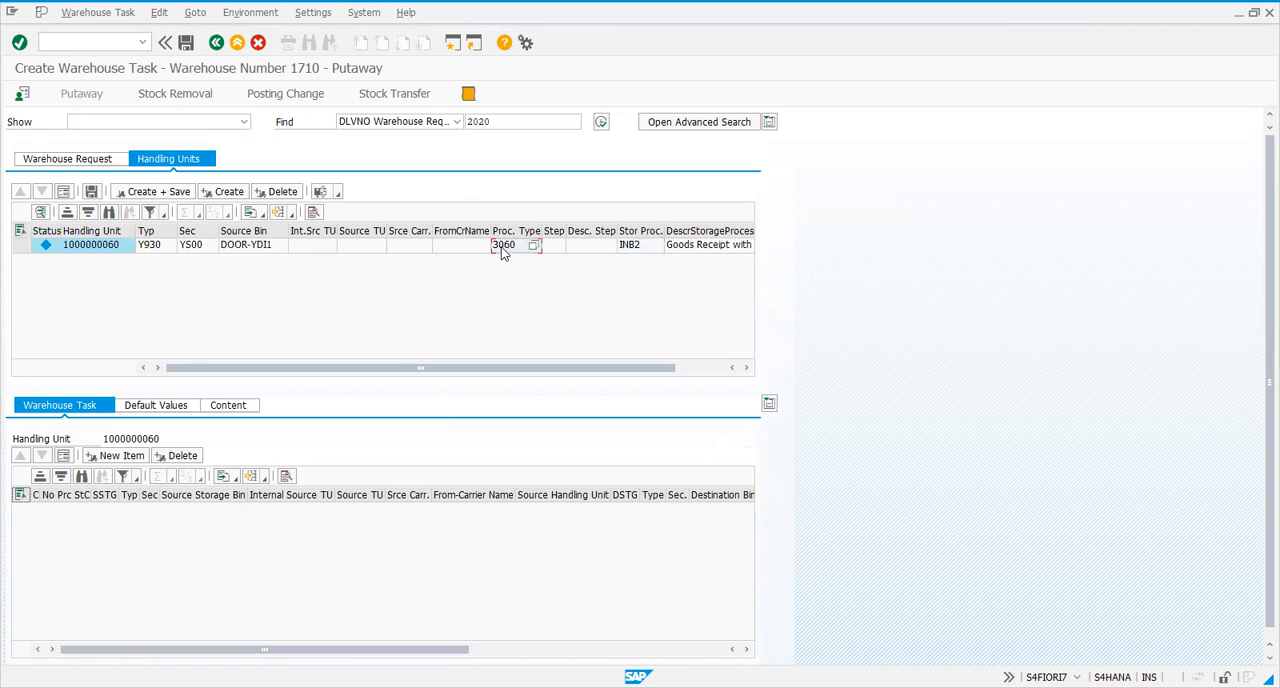
# Create and save the putaway warehouse tasks for the delivery's handling unit
pyautogui.click(21, 245)
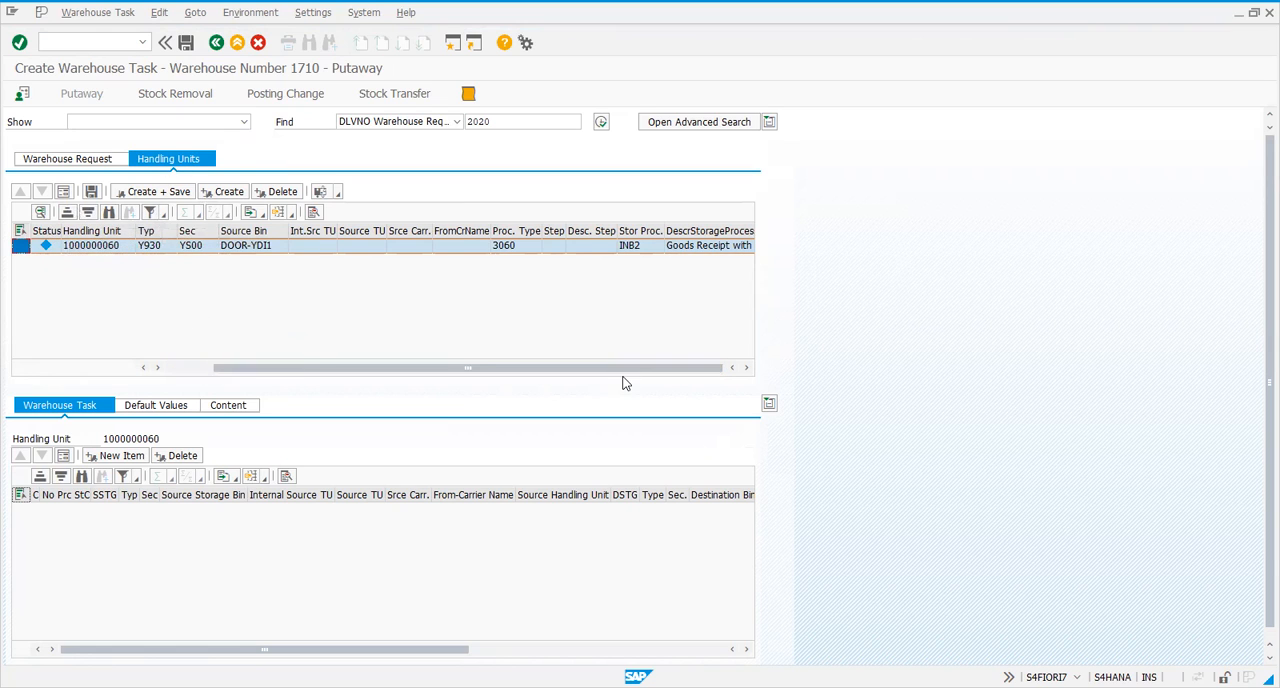
pyautogui.hscroll(1, 294, 365)
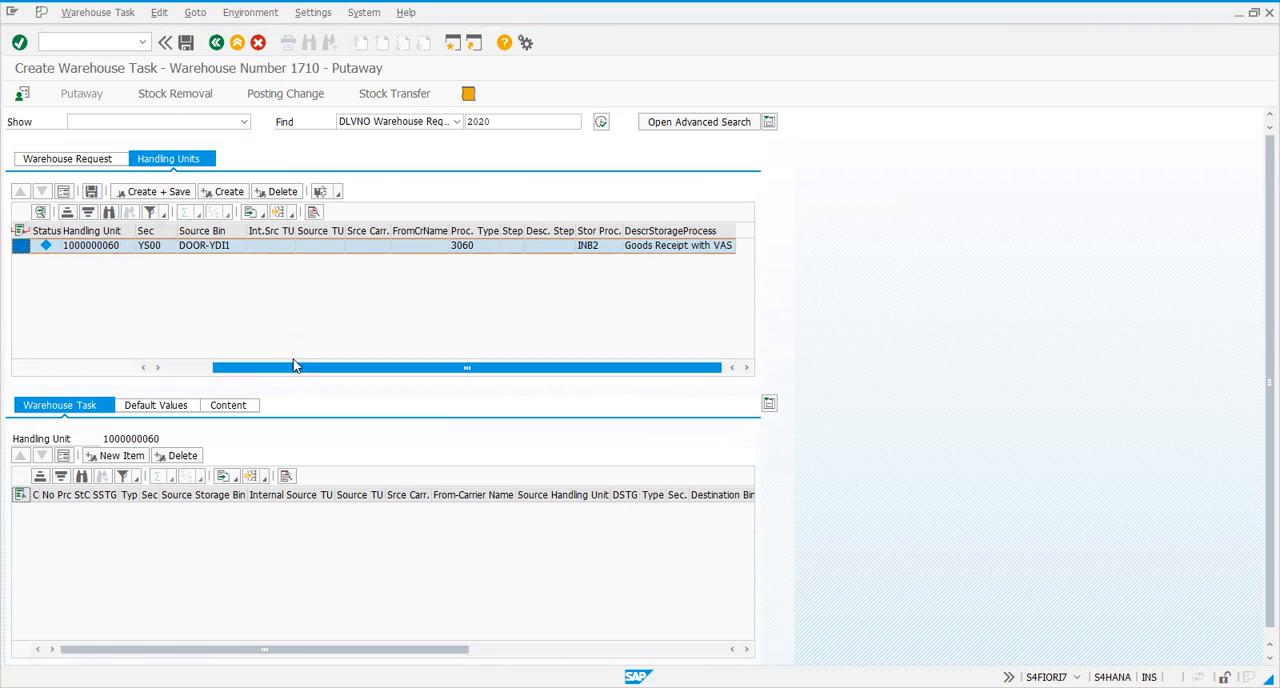
pyautogui.click(152, 193)
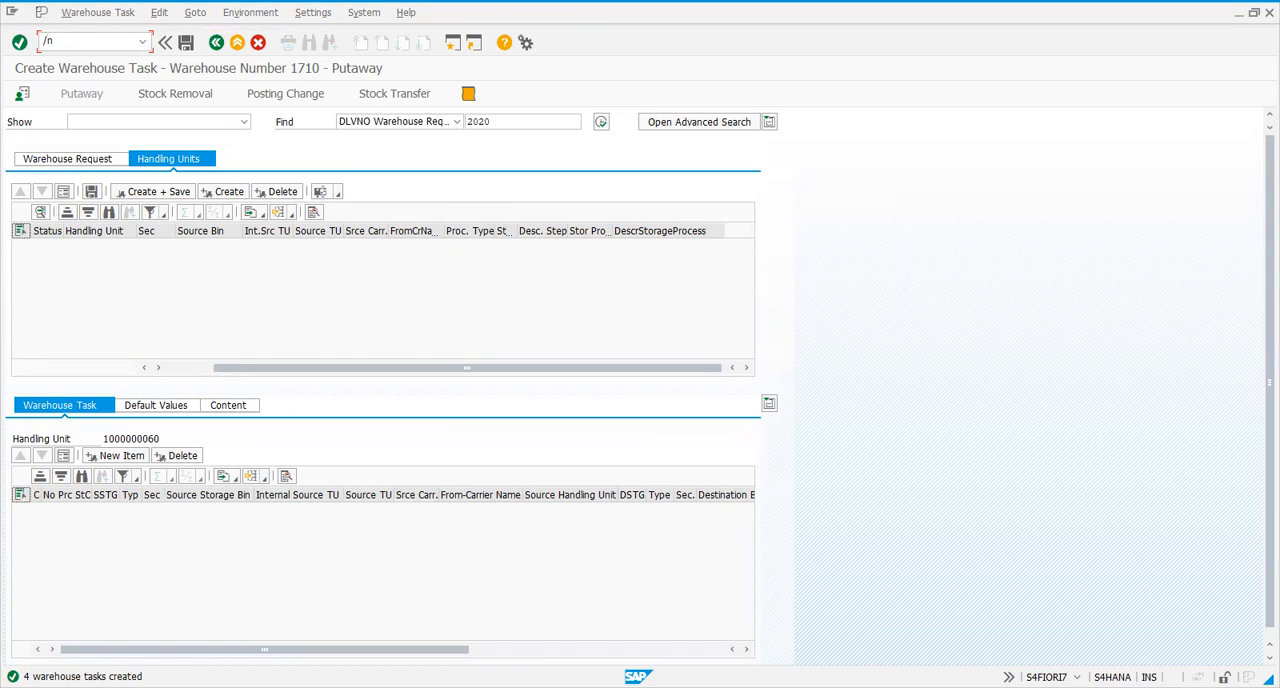
# Open the Warehouse Management Monitor for warehouse 1710 with monitor SAP
pyautogui.write('wm/mon')
pyautogui.press('Return')
pyautogui.press('Tab')
pyautogui.press('Down')
pyautogui.press('Return')
pyautogui.click(275, 407)
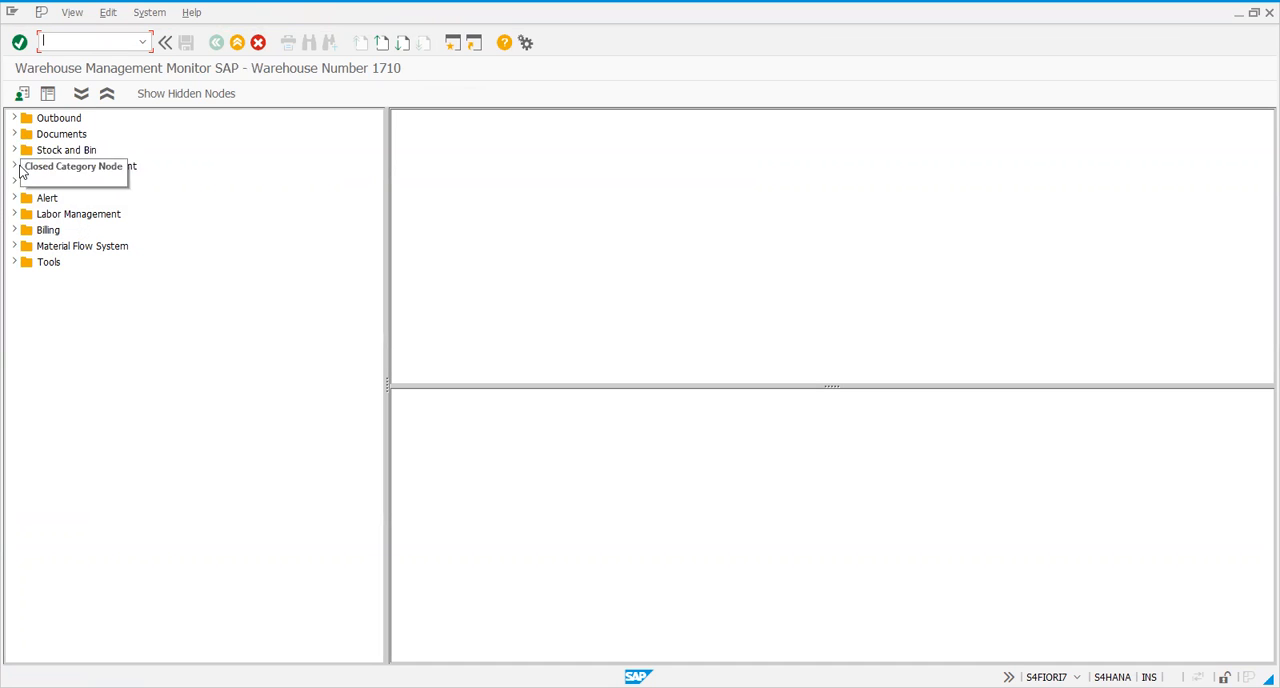
# List the warehouse tasks in the monitor's documents with creation date 27.12.2020
pyautogui.click(15, 135)
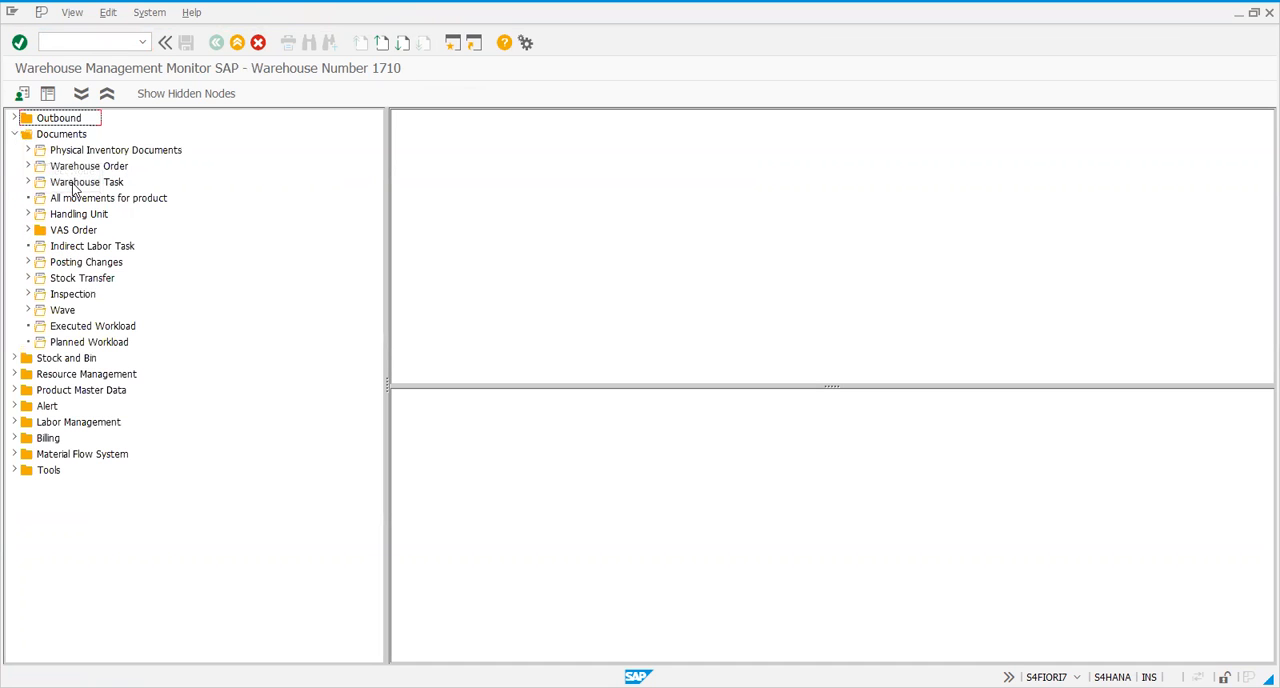
pyautogui.click(74, 185)
pyautogui.scroll(-10, 745, 418)
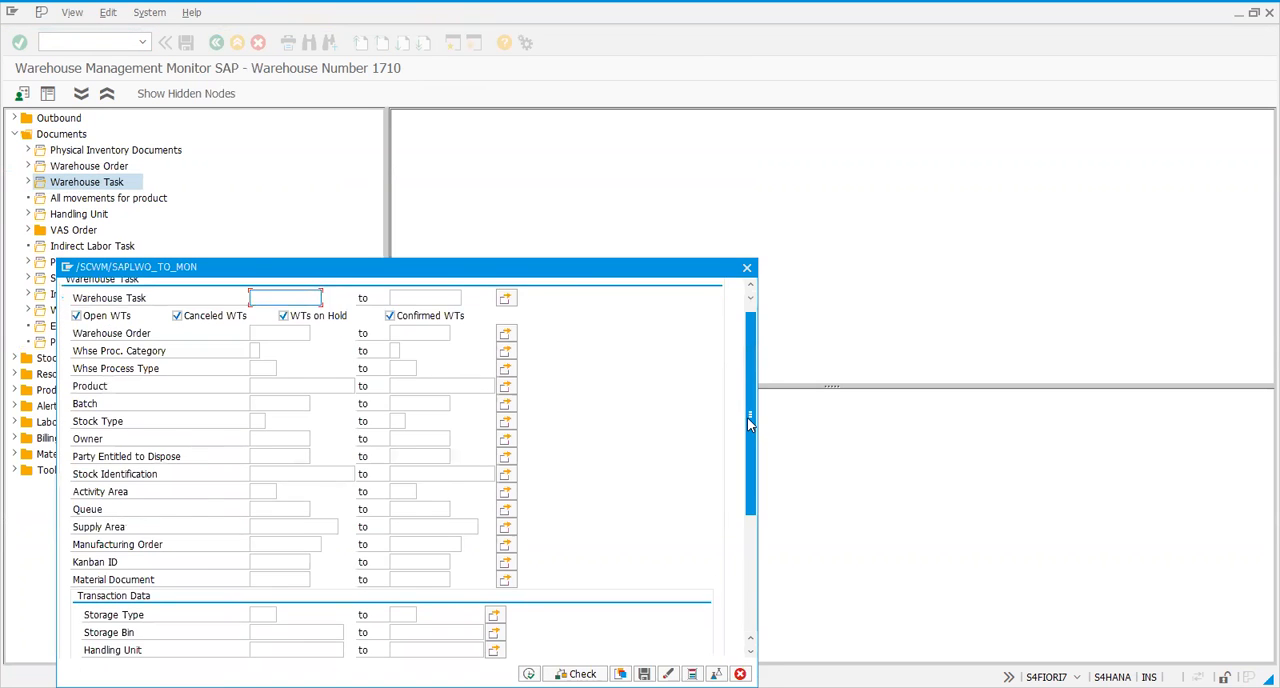
pyautogui.click(258, 513)
pyautogui.click(317, 513)
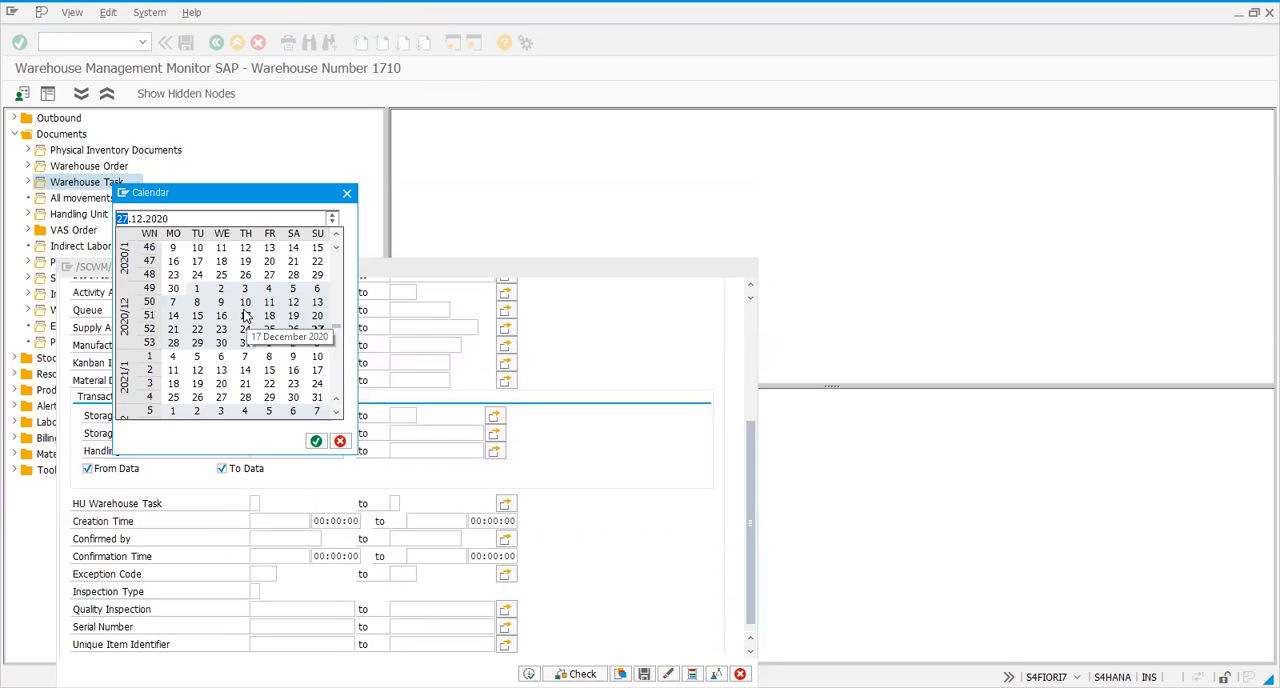
pyautogui.doubleClick(321, 331)
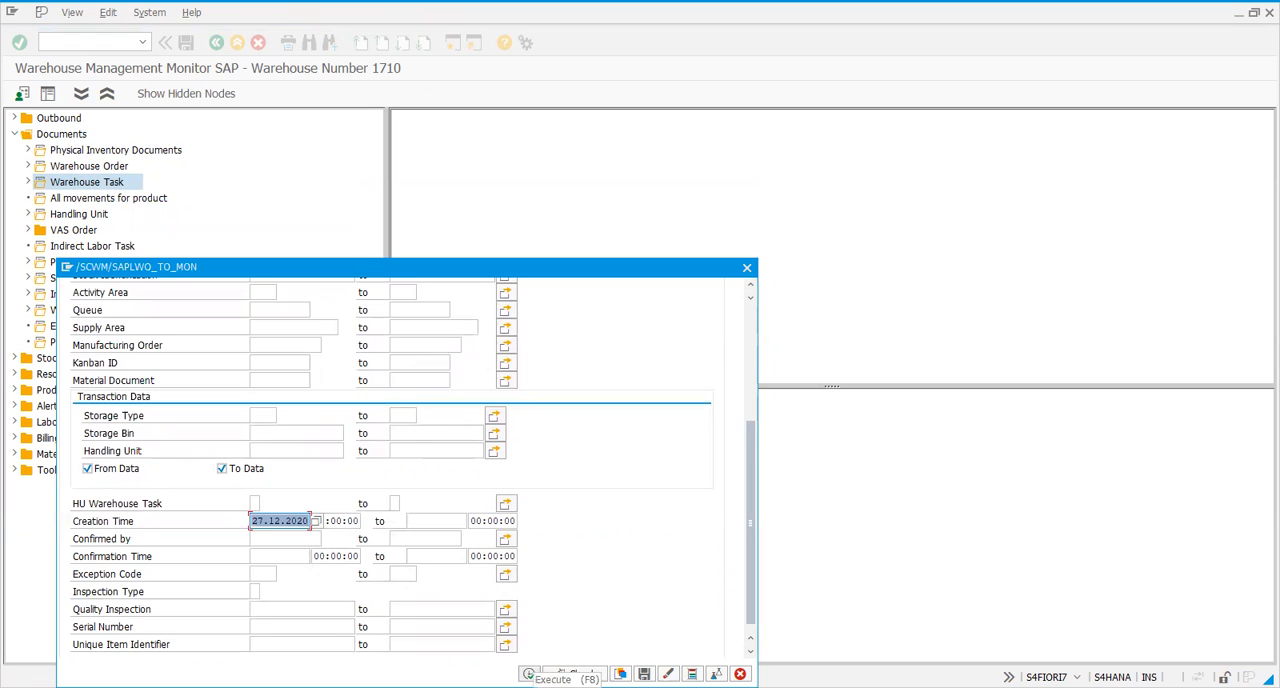
pyautogui.click(528, 674)
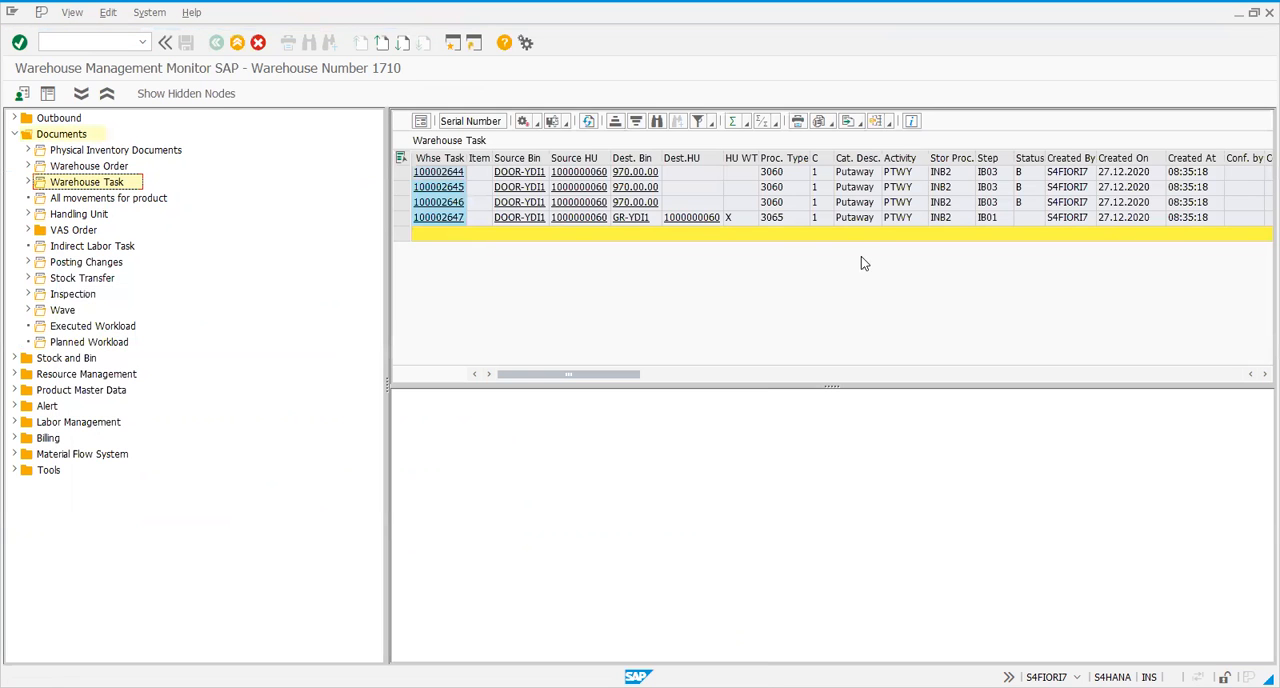
# Compare the process steps, bins and statuses of the three product tasks and the handling unit task
pyautogui.click(913, 206)
pyautogui.moveTo(398, 172); pyautogui.dragTo(402, 217)
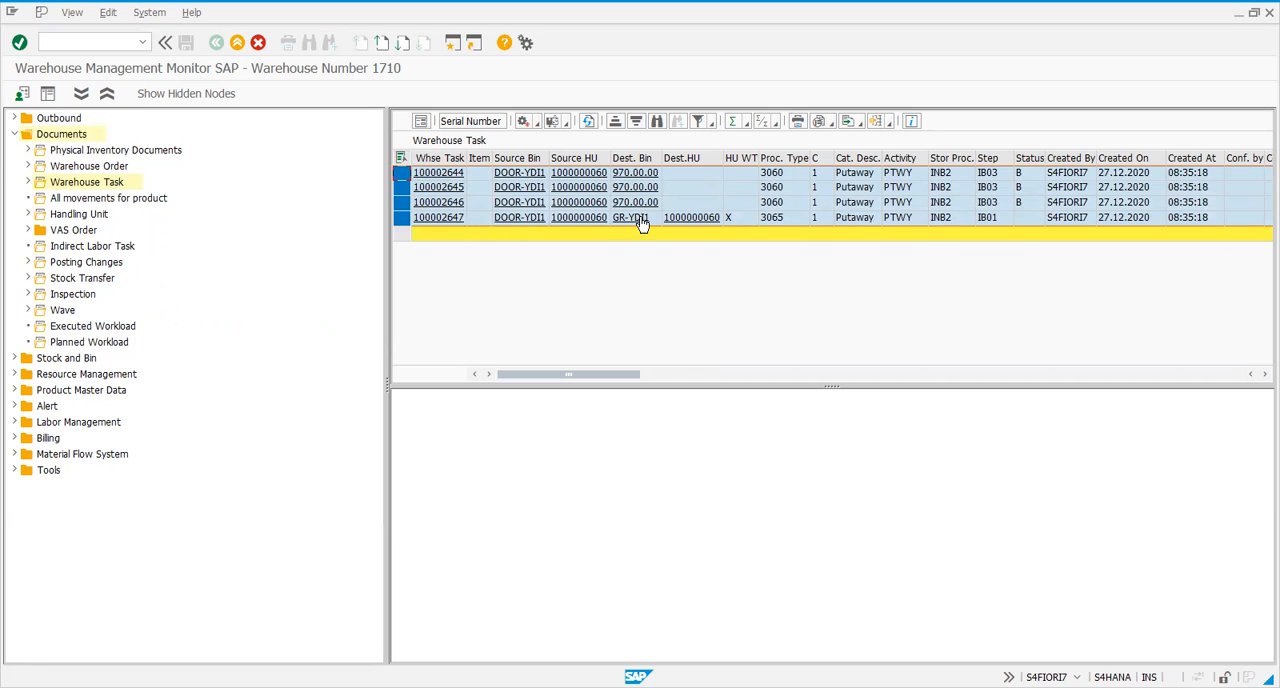
pyautogui.click(992, 217)
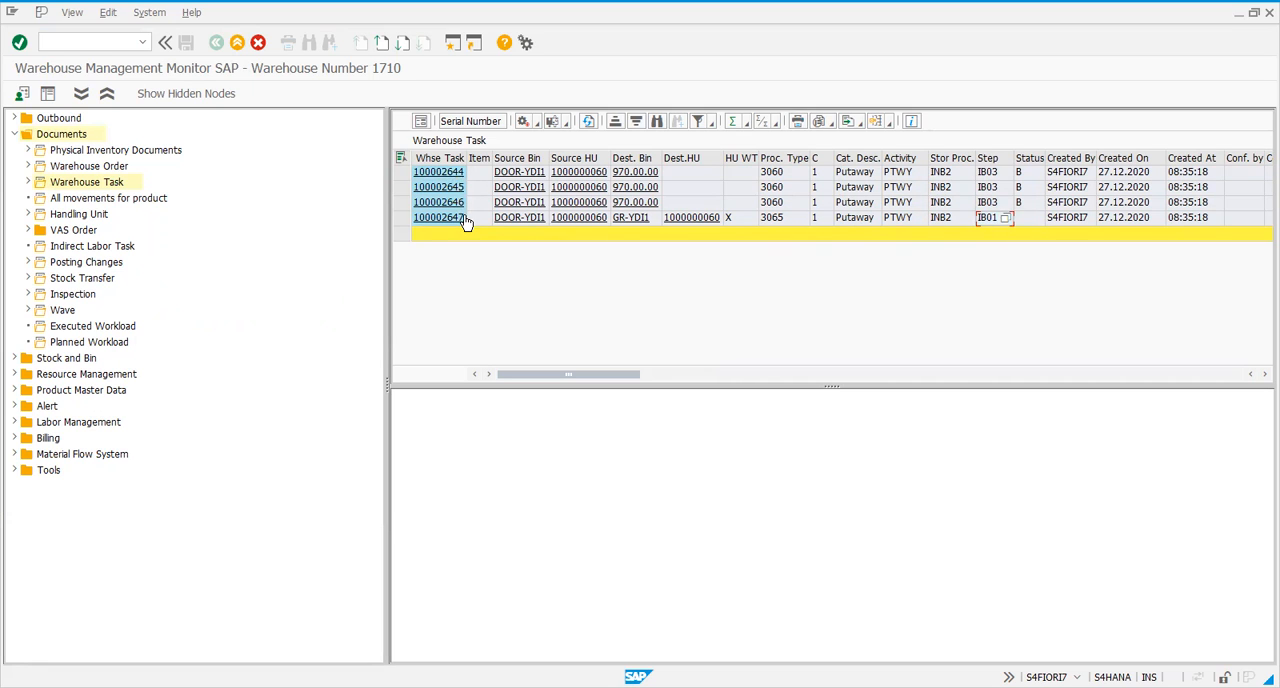
pyautogui.moveTo(405, 171); pyautogui.dragTo(402, 202)
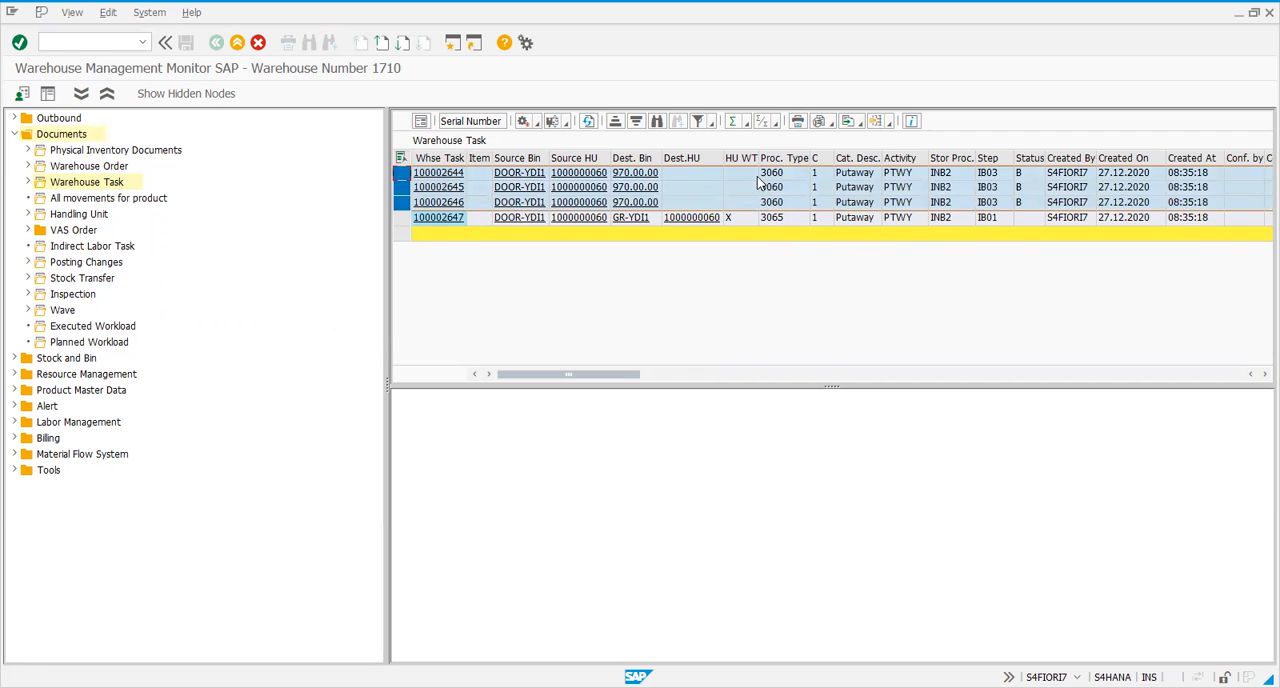
pyautogui.click(990, 187)
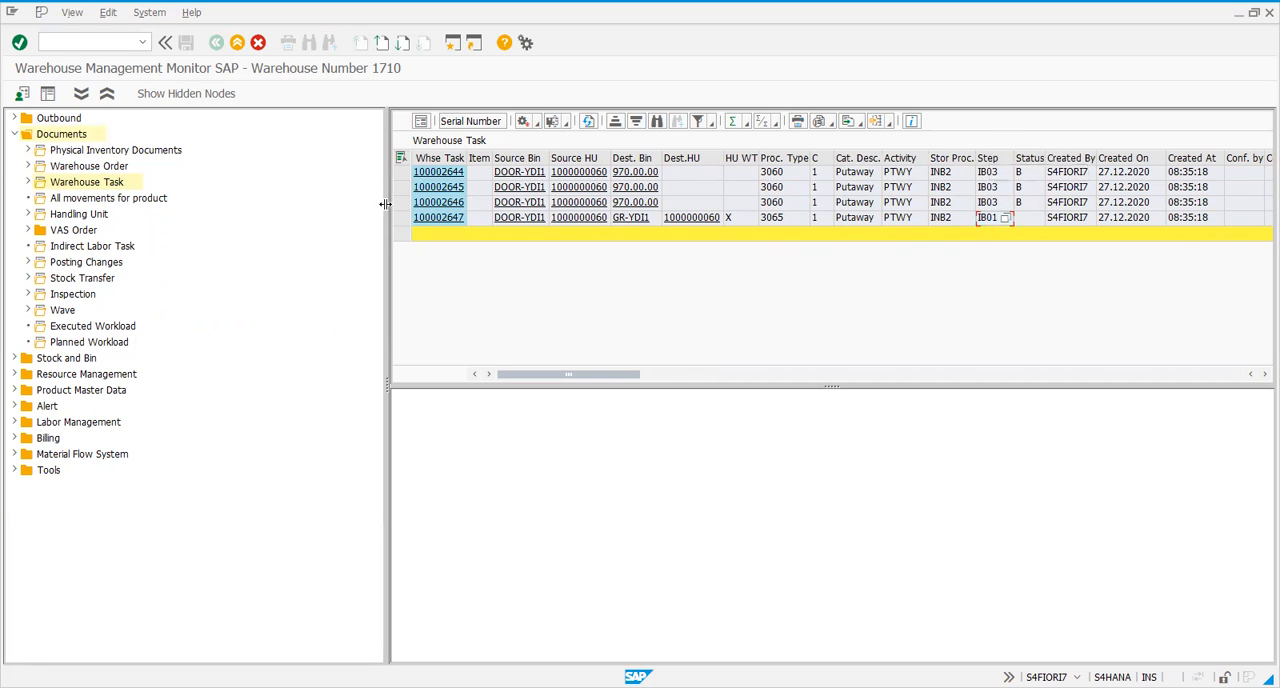
pyautogui.moveTo(592, 373); pyautogui.dragTo(466, 374)
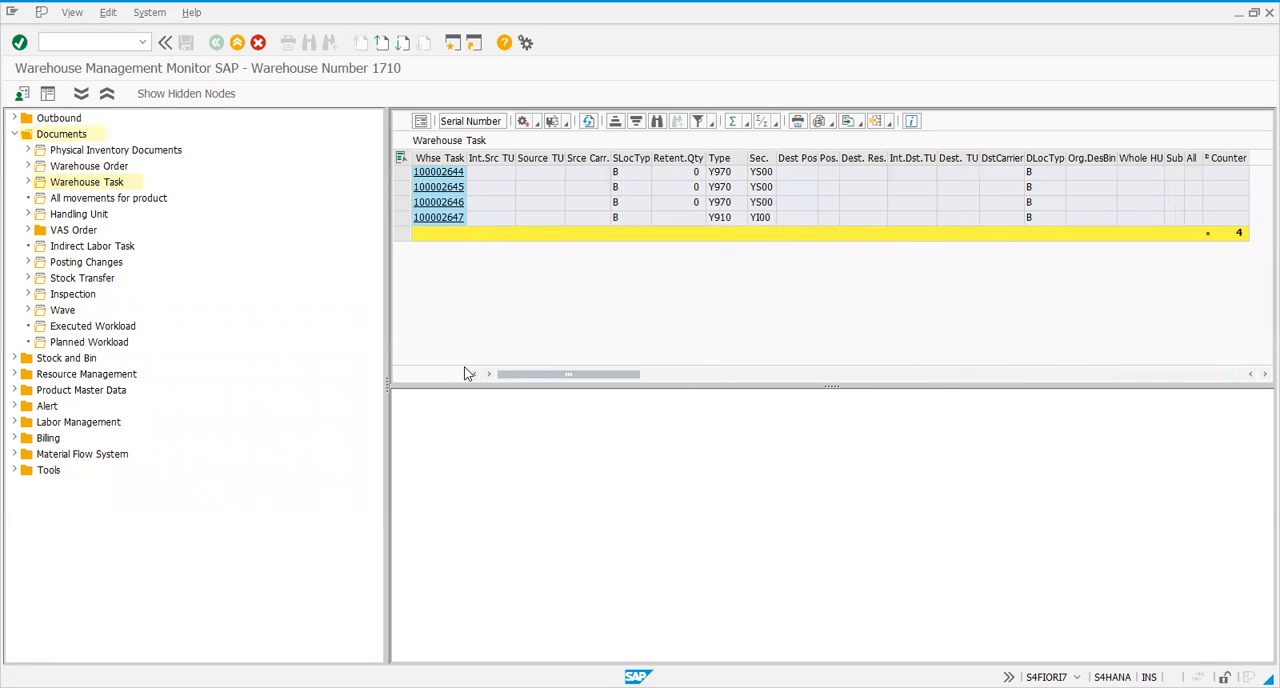
pyautogui.moveTo(401, 174); pyautogui.dragTo(401, 203)
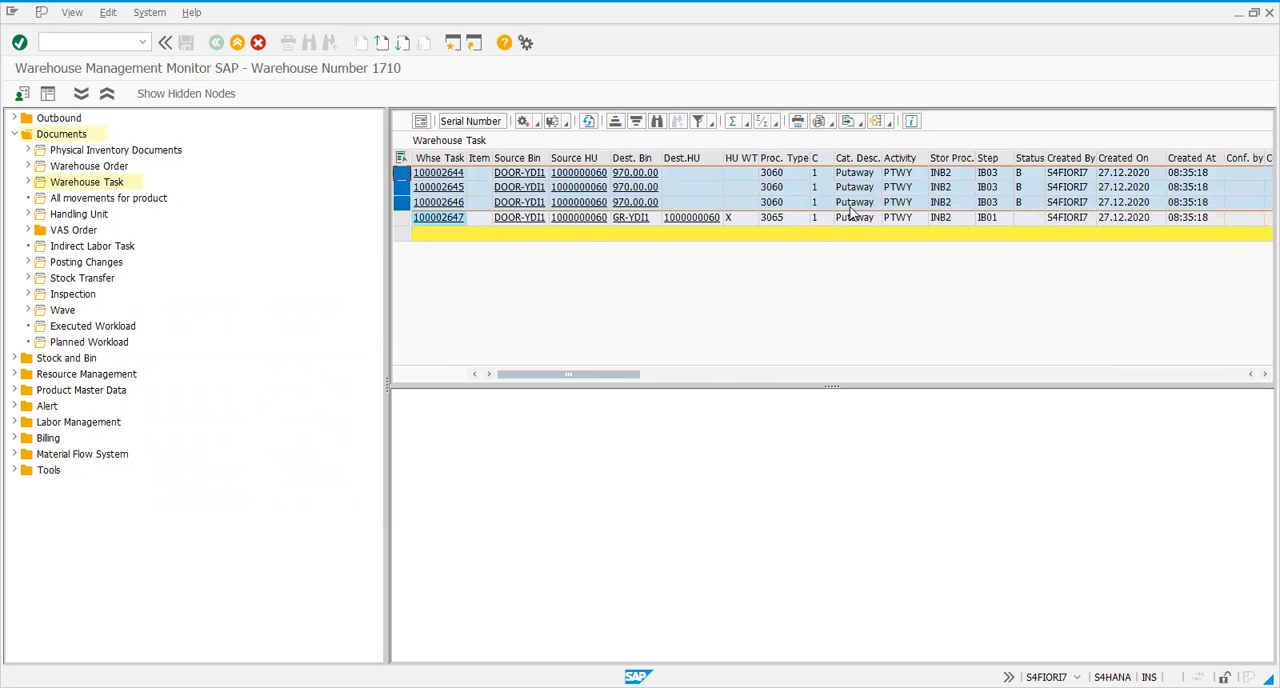
# Confirm the handling unit warehouse task from DOOR-YDI1 to GR-YDI1 in the background and close the log
pyautogui.click(401, 218)
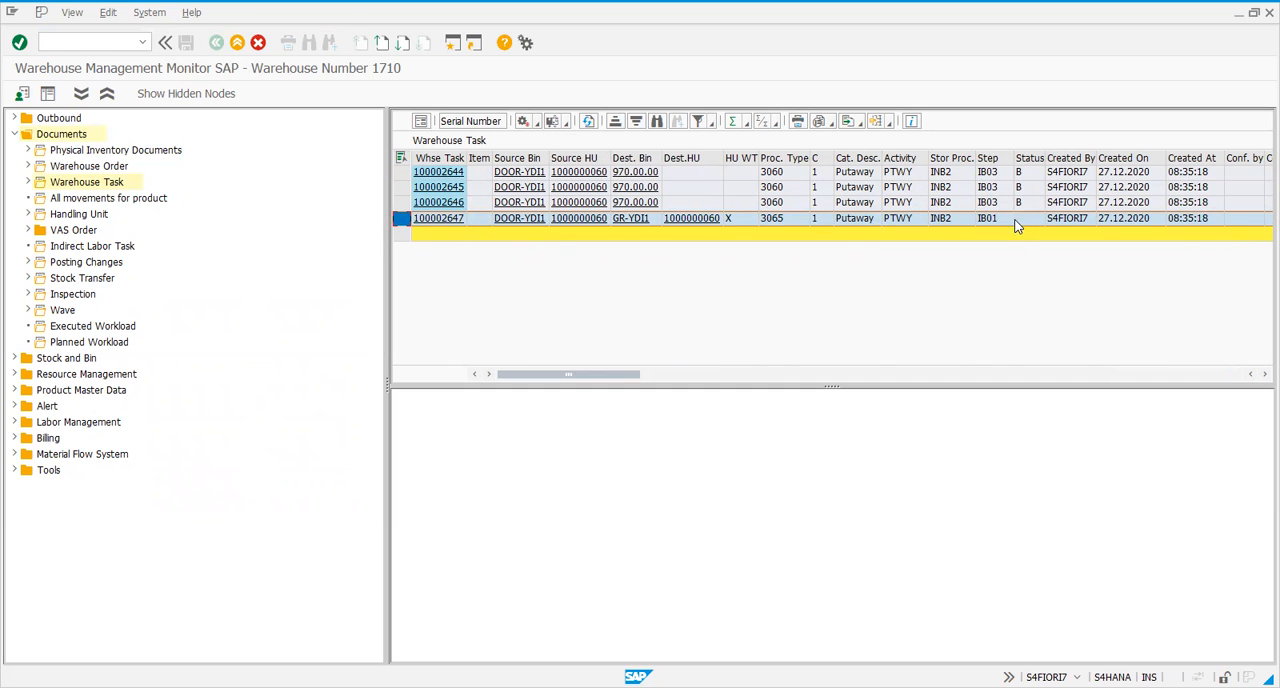
pyautogui.click(537, 123)
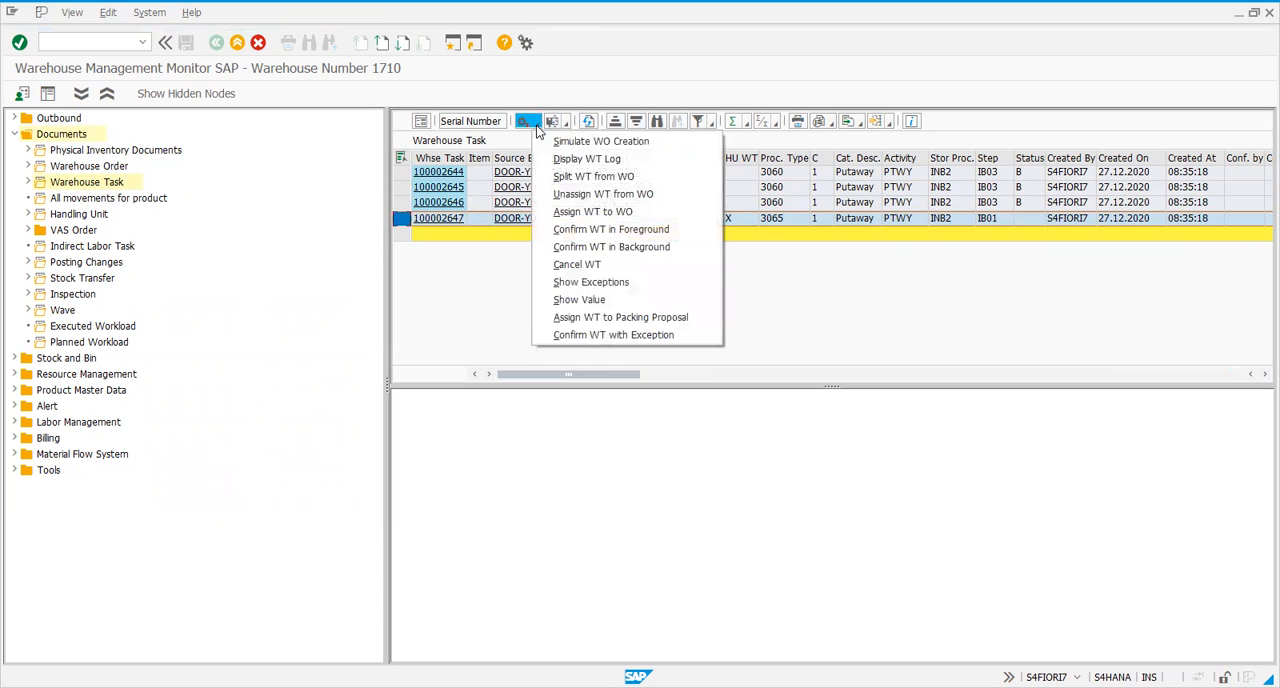
pyautogui.click(601, 249)
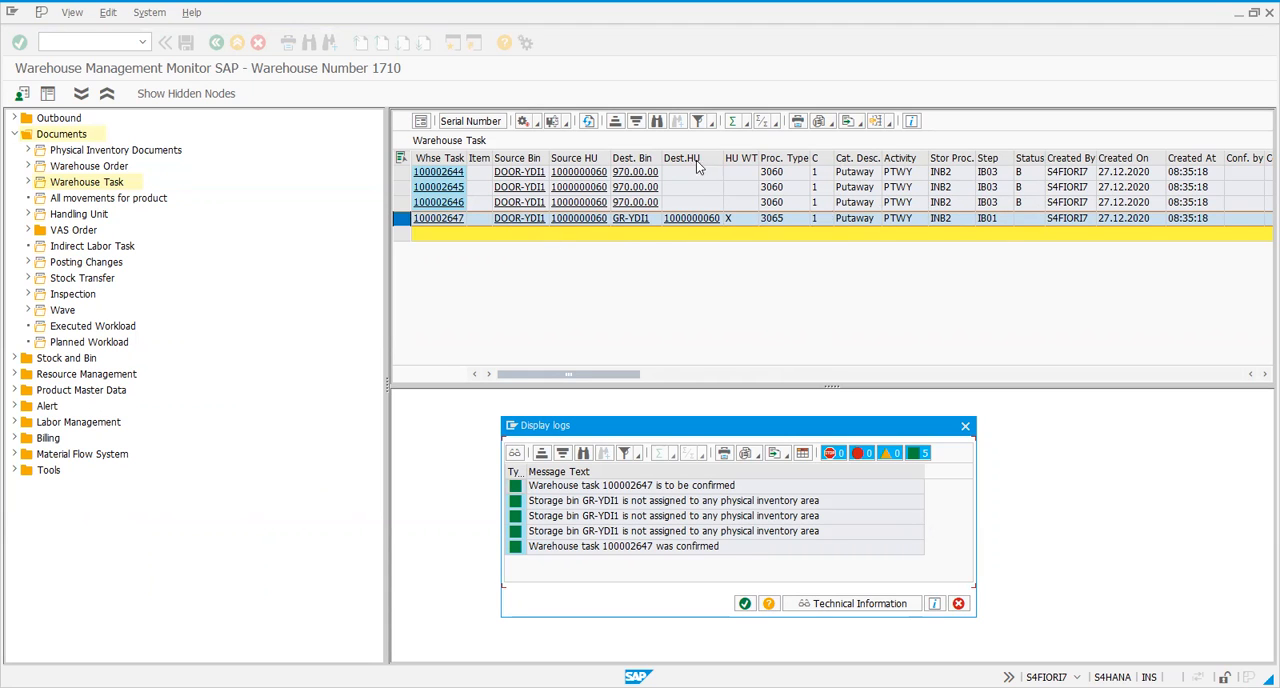
pyautogui.moveTo(701, 432); pyautogui.dragTo(747, 304)
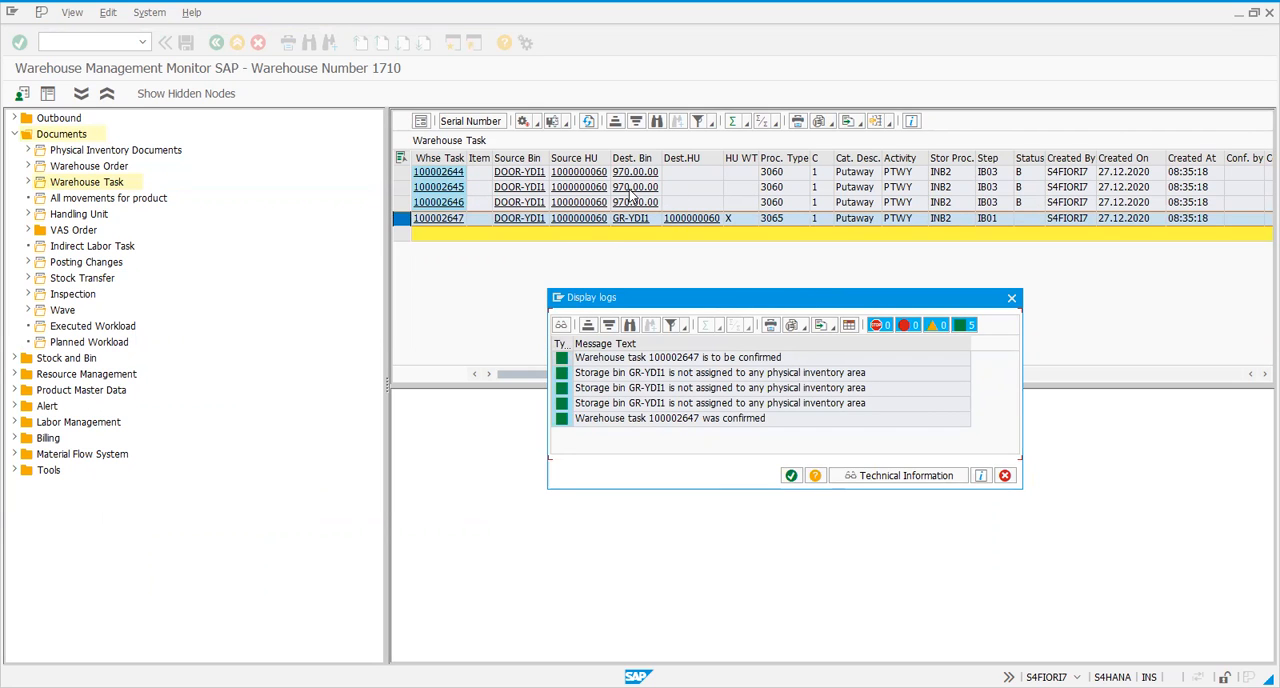
pyautogui.moveTo(769, 289); pyautogui.dragTo(761, 270)
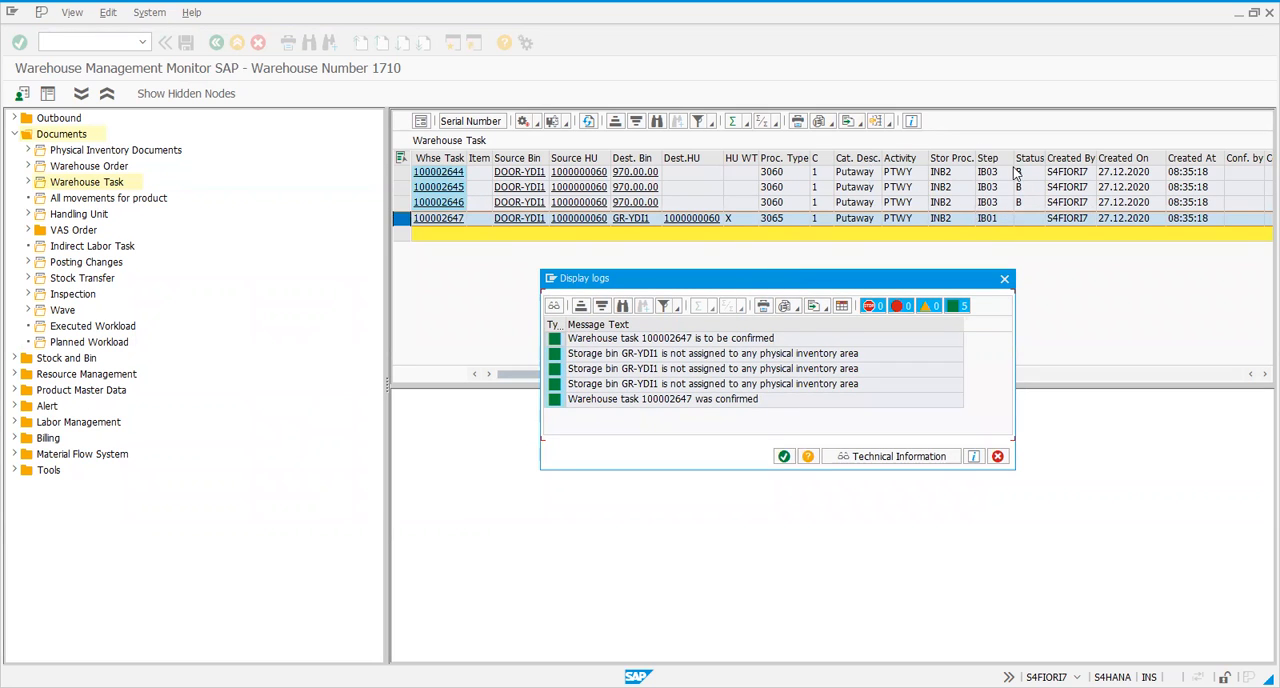
pyautogui.click(784, 457)
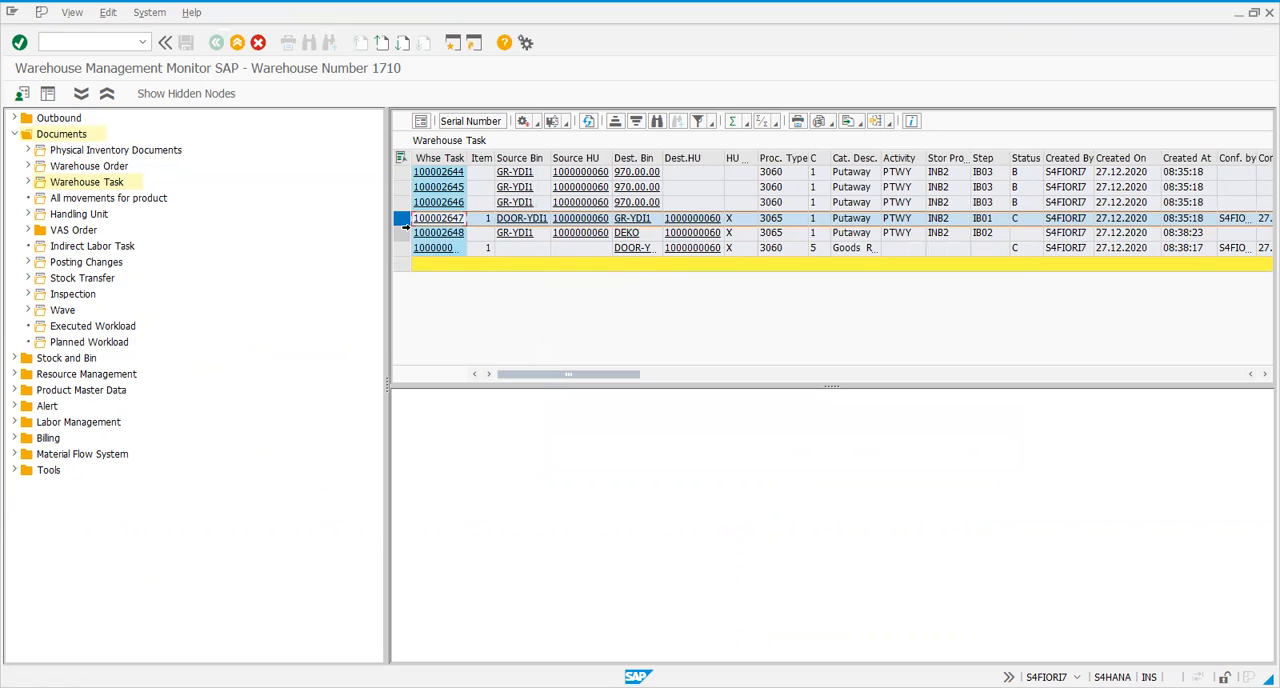
# Examine the follow-up handling unit task to DEKO and compare process types and statuses across the updated tasks
pyautogui.click(400, 233)
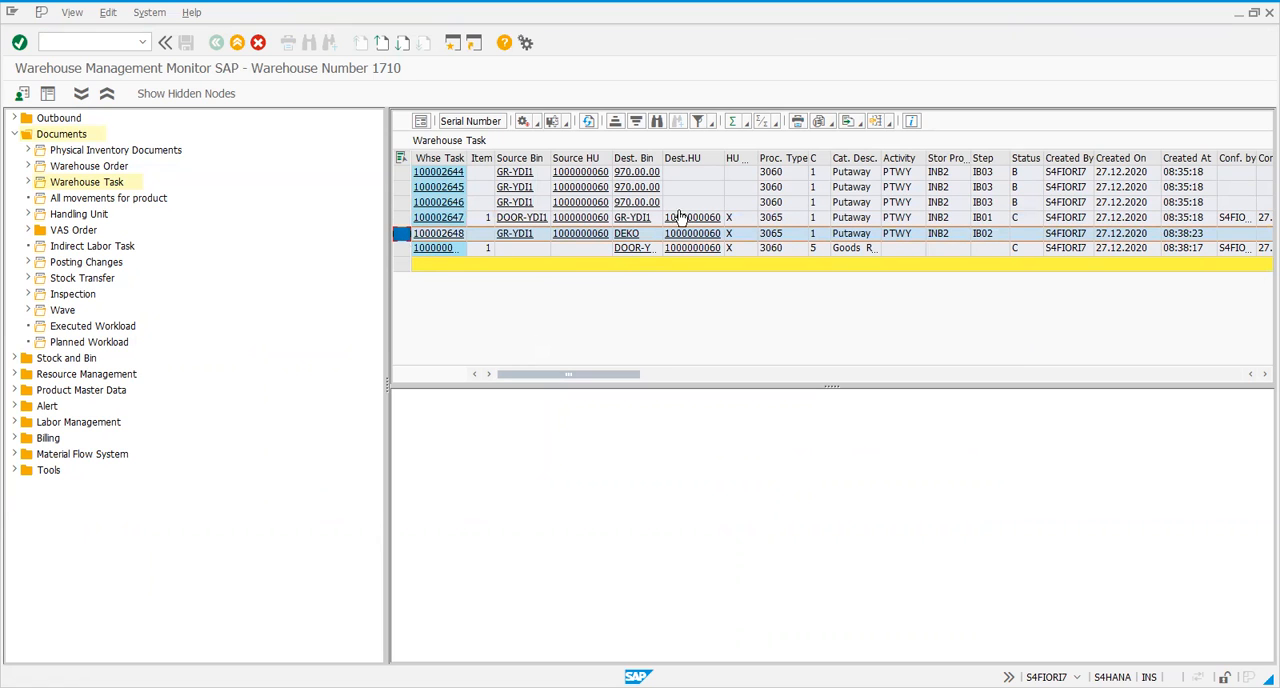
pyautogui.click(780, 171)
pyautogui.click(781, 216)
pyautogui.click(783, 230)
pyautogui.moveTo(401, 202); pyautogui.dragTo(395, 170)
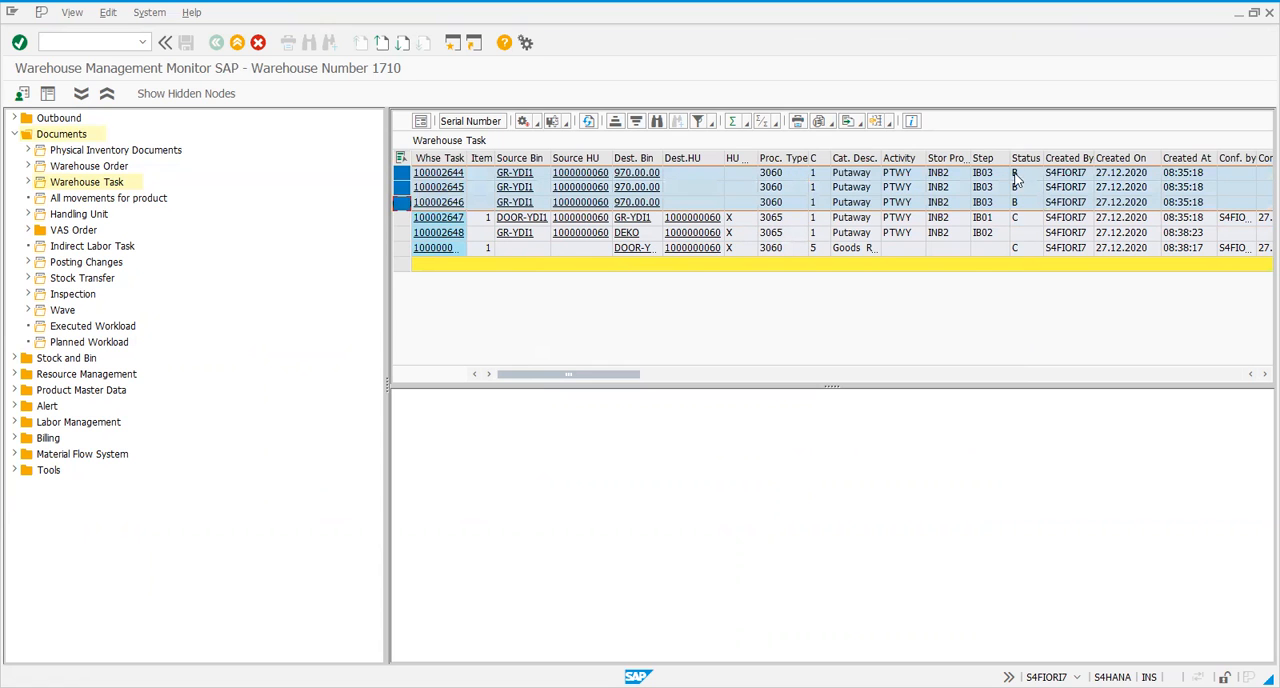
pyautogui.click(401, 217)
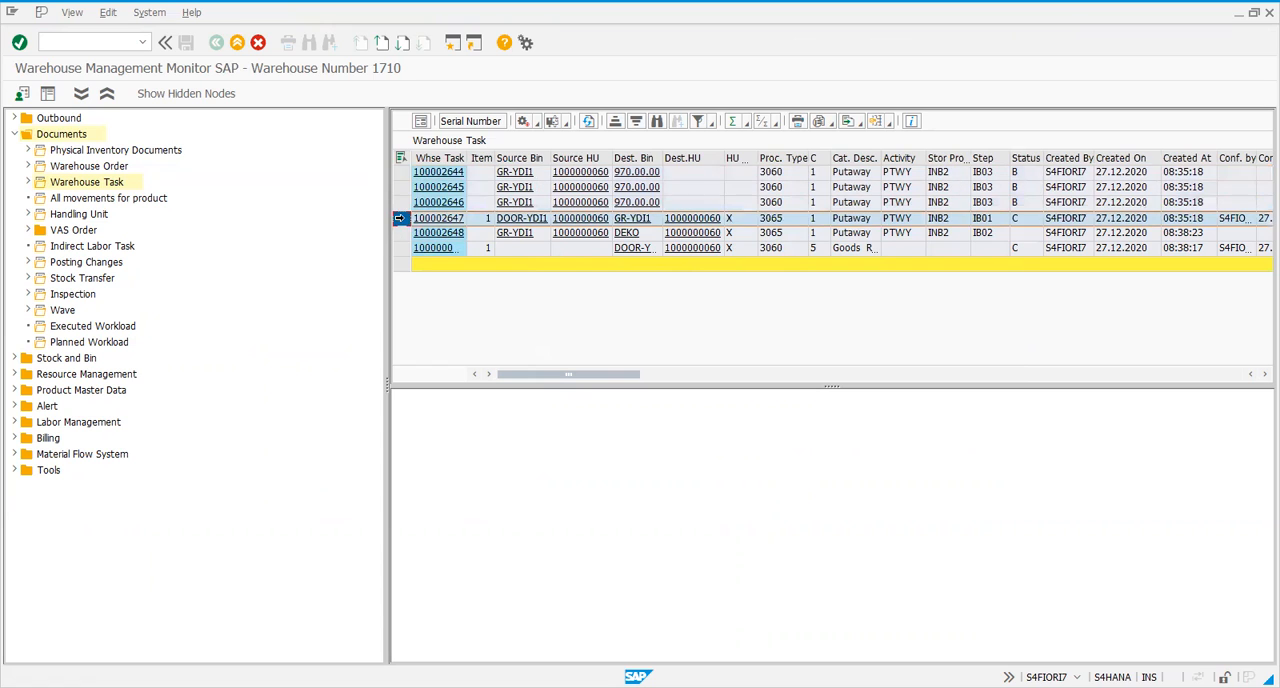
# Compare the process steps and statuses of the DOOR-YDI1 to GR-YDI1 task and the GR-YDI1 to DEKO task
pyautogui.click(1026, 222)
pyautogui.click(993, 235)
pyautogui.click(984, 223)
pyautogui.click(978, 236)
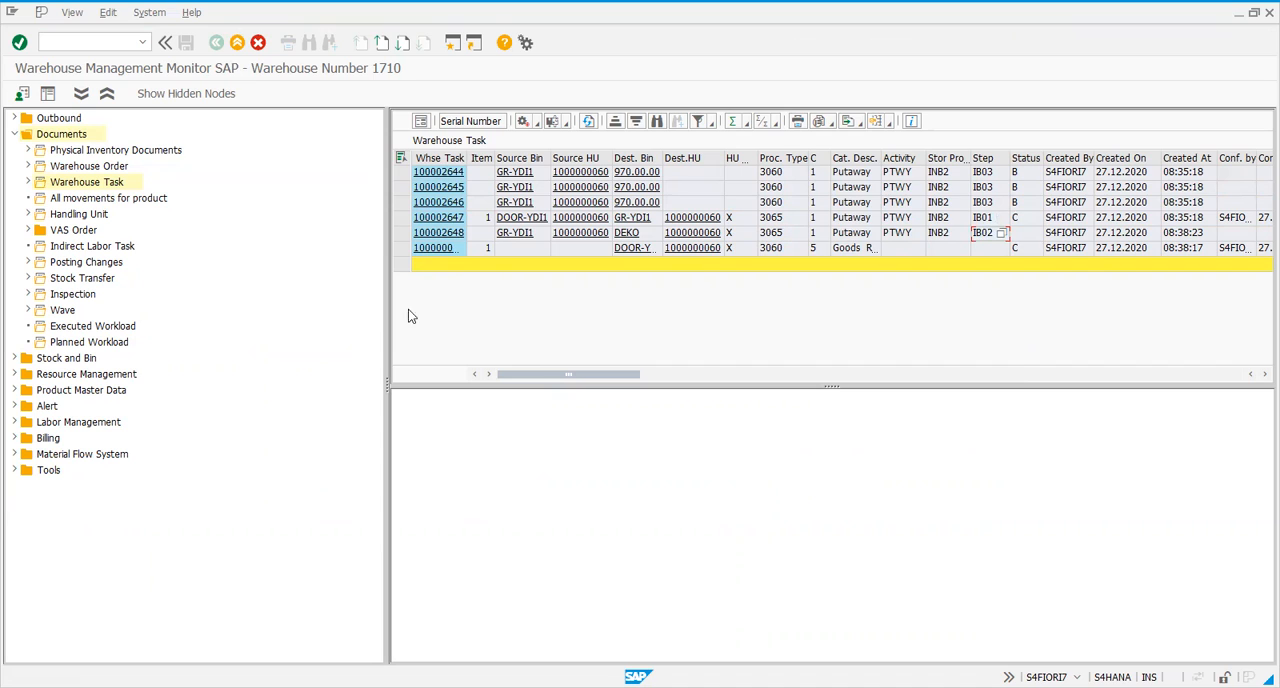
pyautogui.click(401, 233)
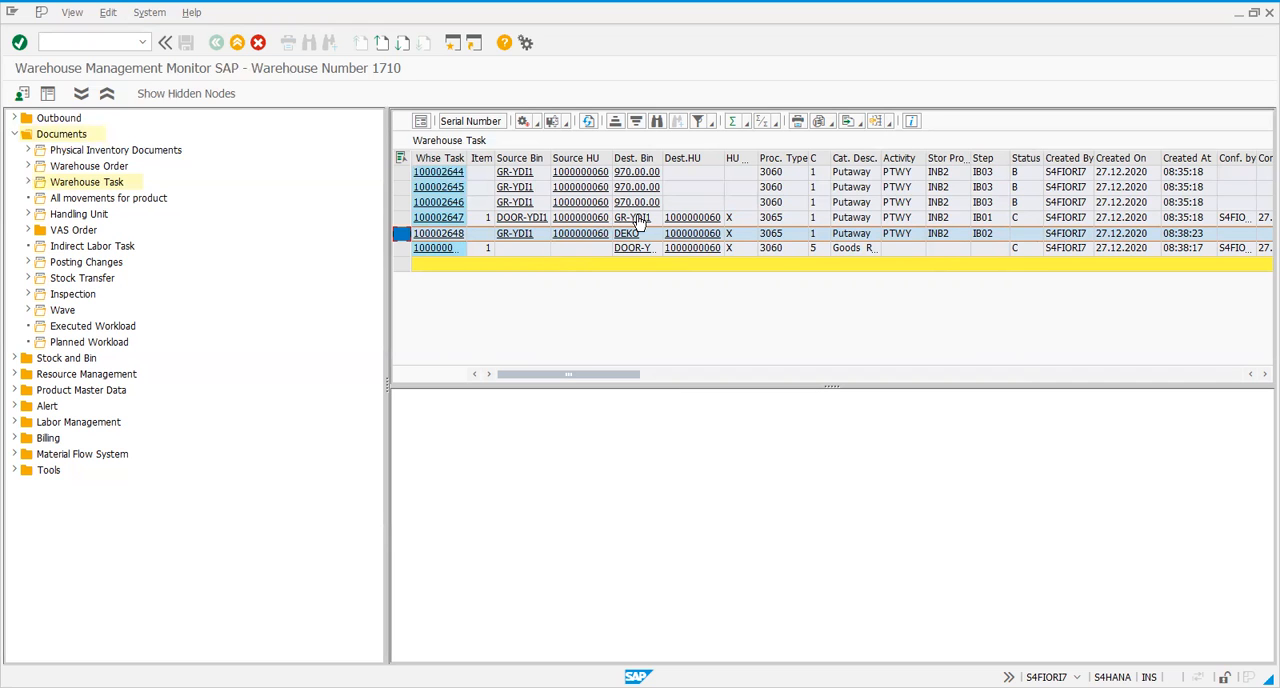
pyautogui.click(403, 217)
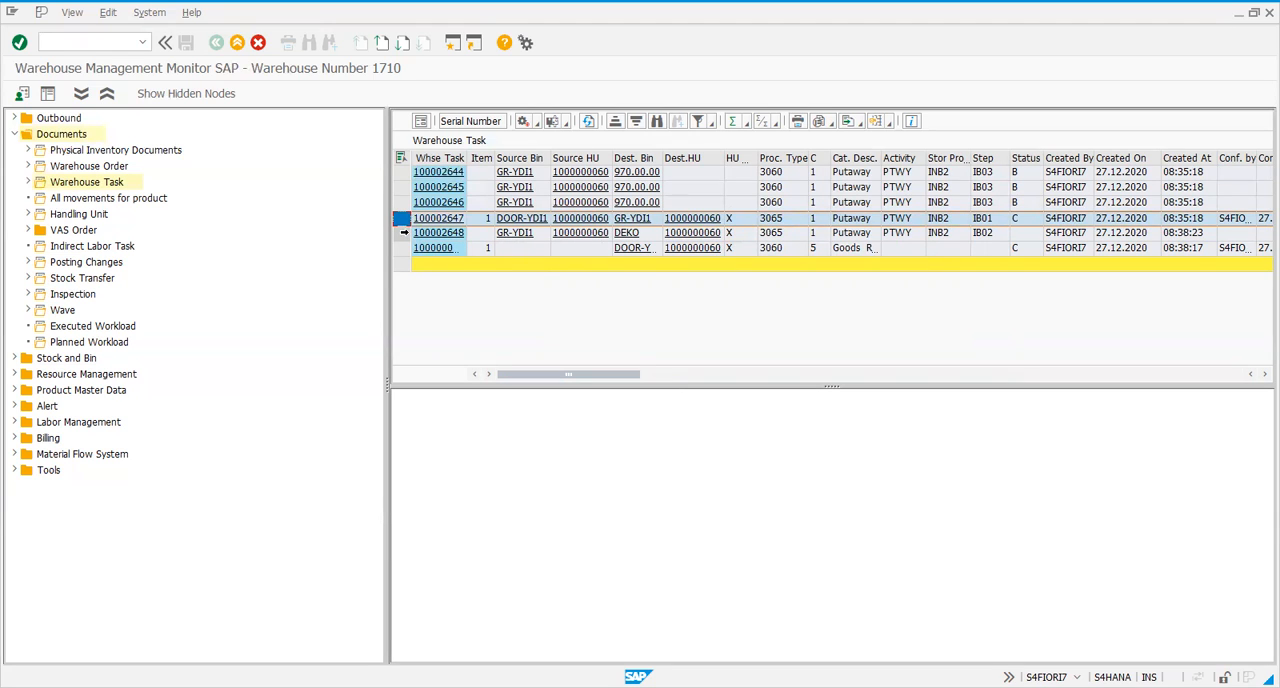
# Confirm the handling unit warehouse task from GR-YDI1 to DEKO in the background, close the log and refresh the list
pyautogui.click(404, 232)
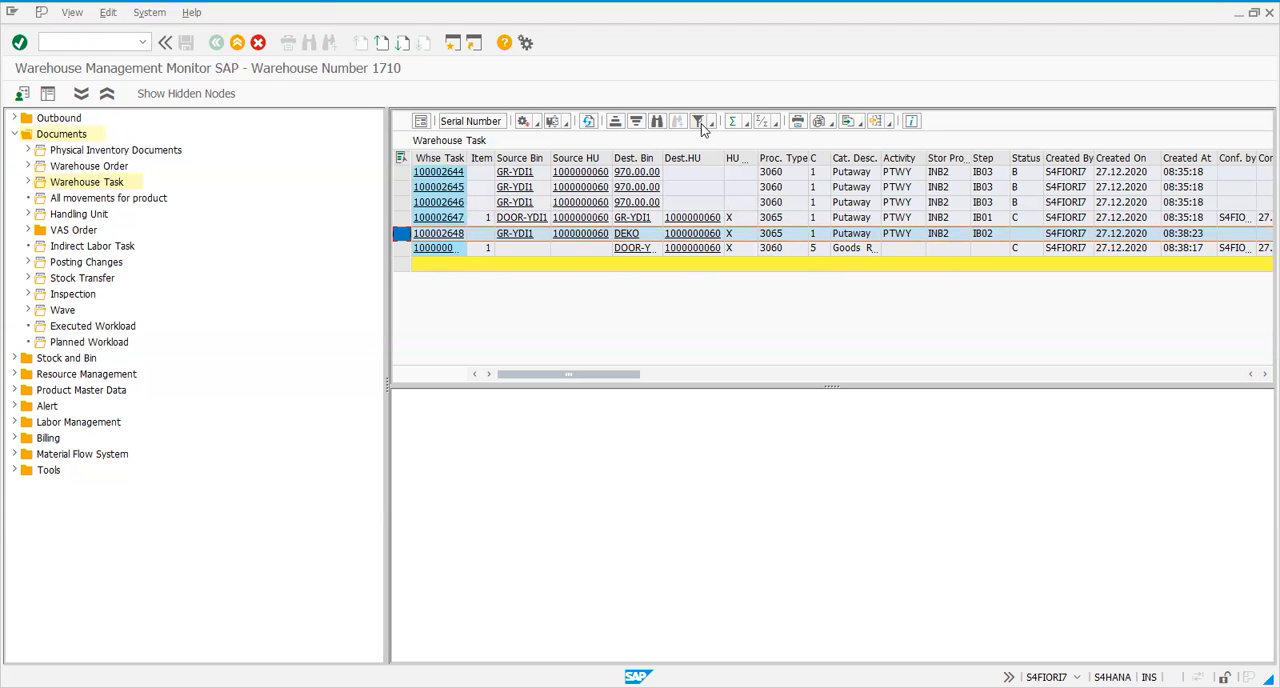
pyautogui.click(537, 125)
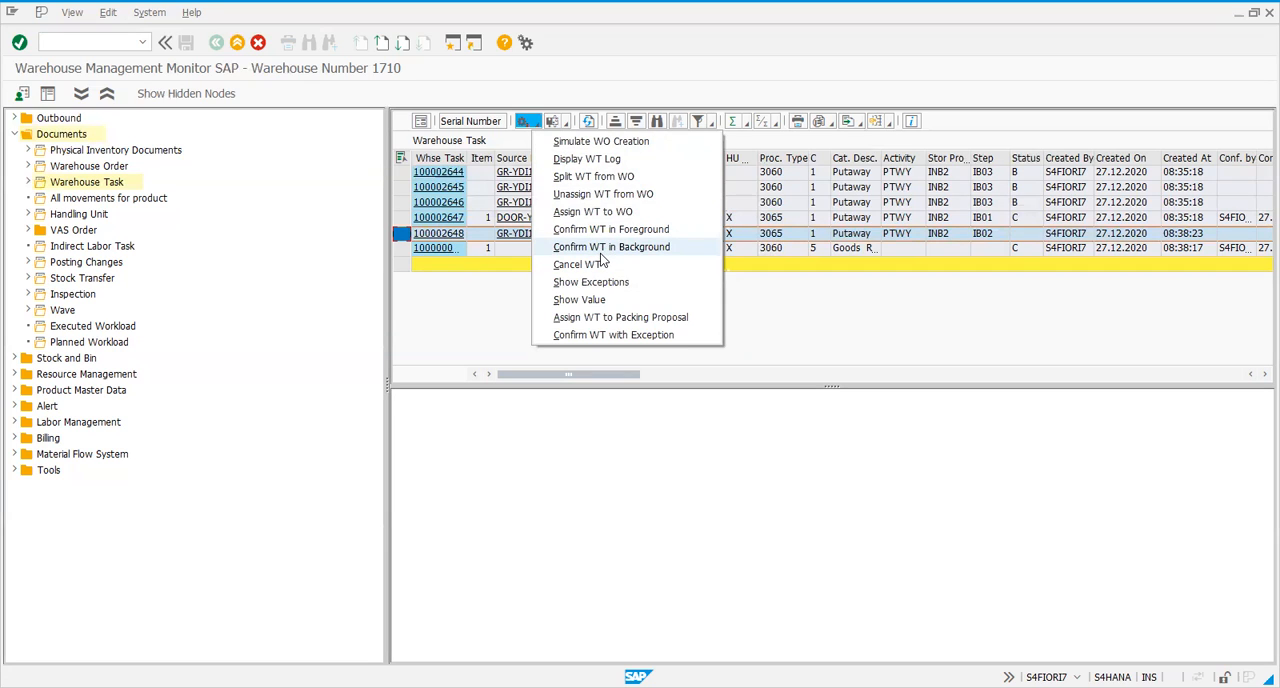
pyautogui.click(612, 247)
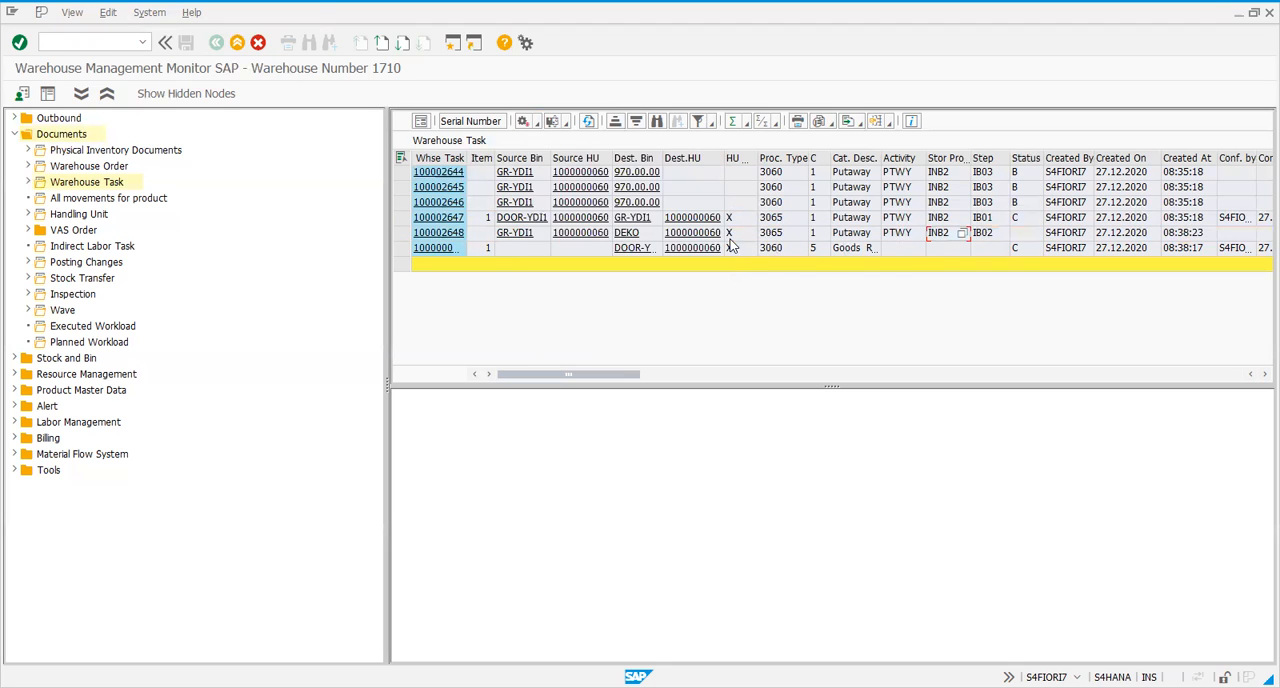
pyautogui.click(403, 233)
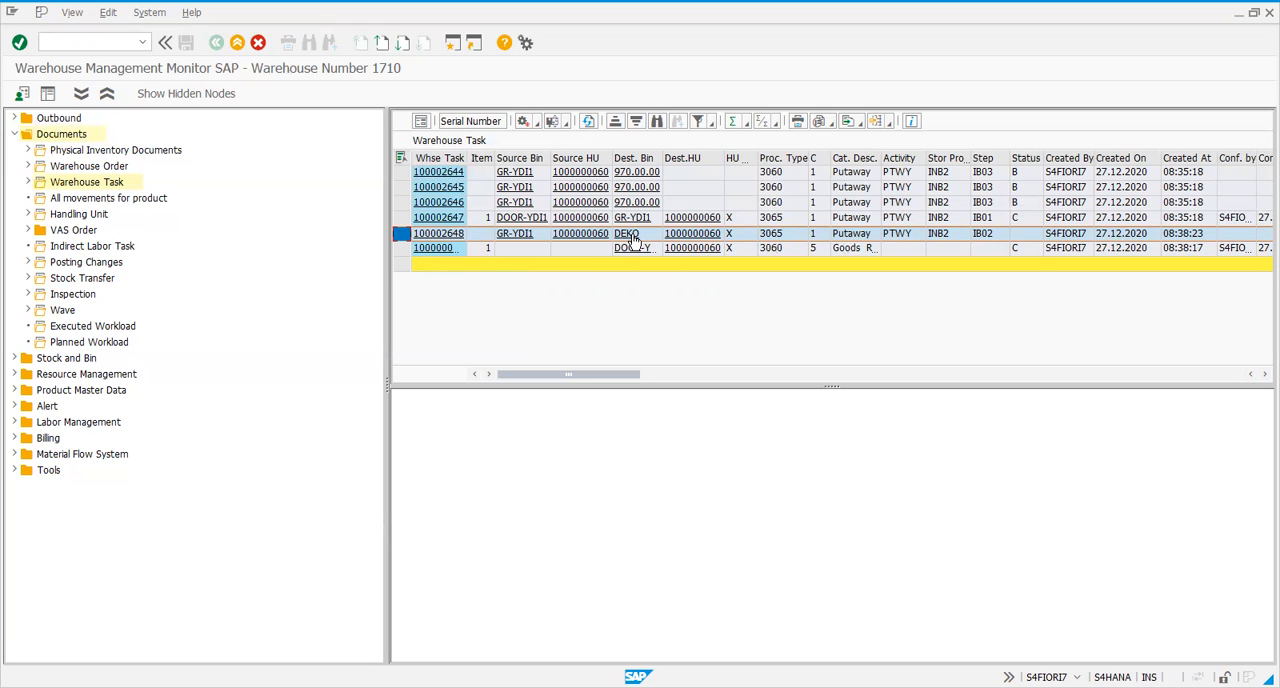
pyautogui.click(538, 123)
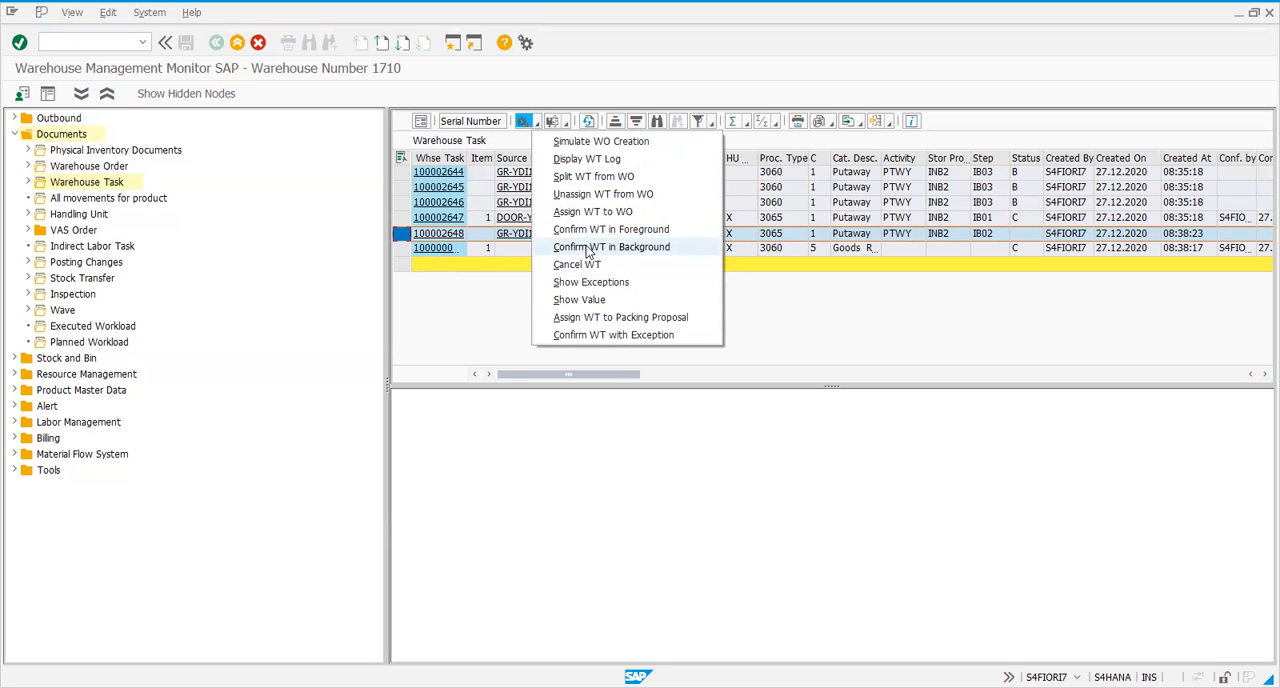
pyautogui.click(590, 247)
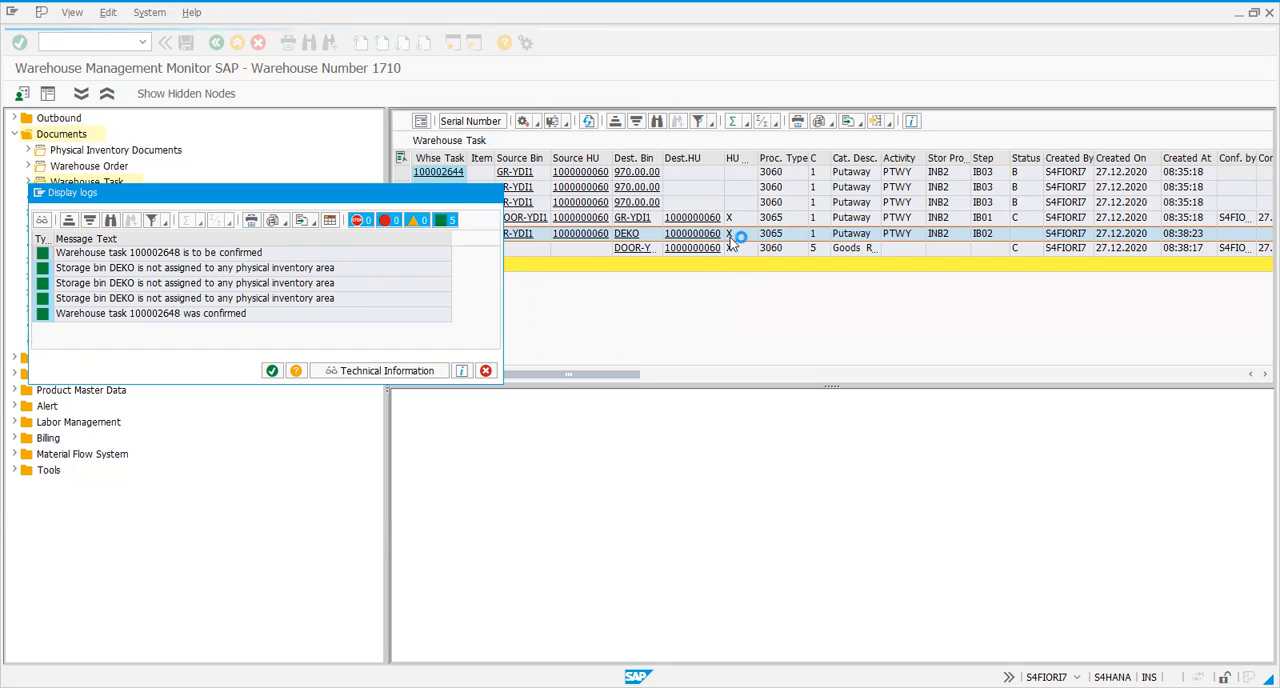
pyautogui.press('Return')
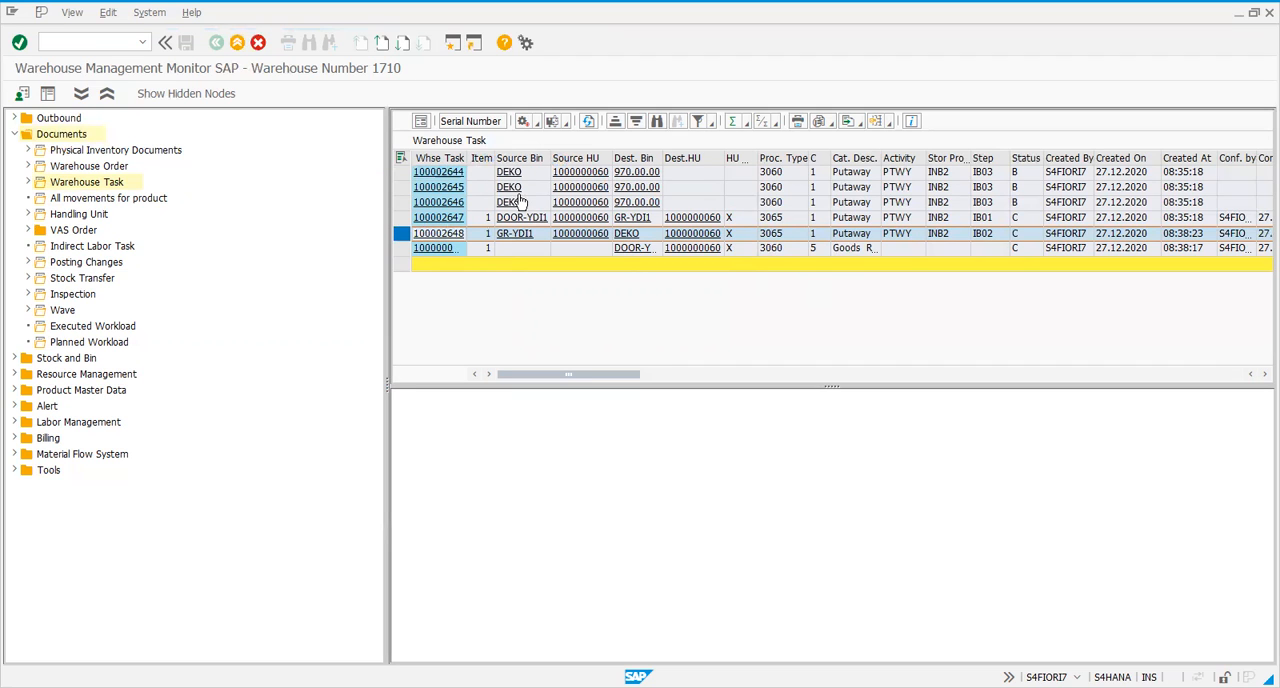
pyautogui.click(589, 122)
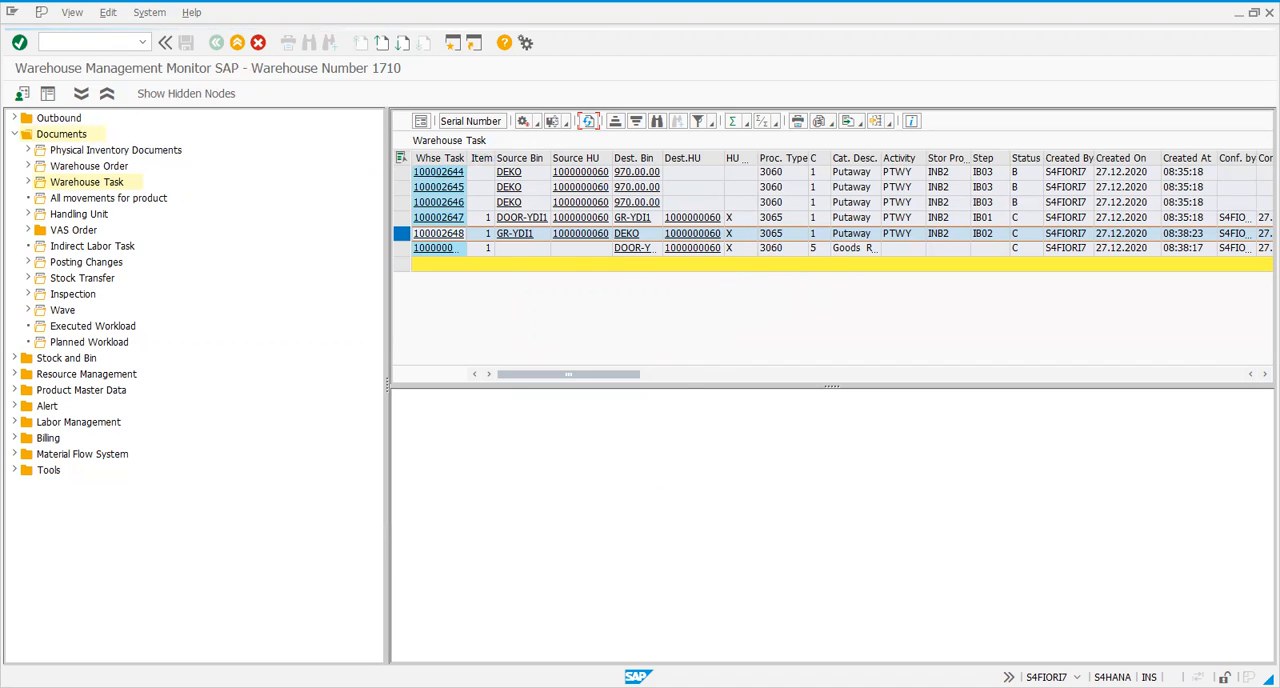
pyautogui.hotkey('alt', 'Tab')
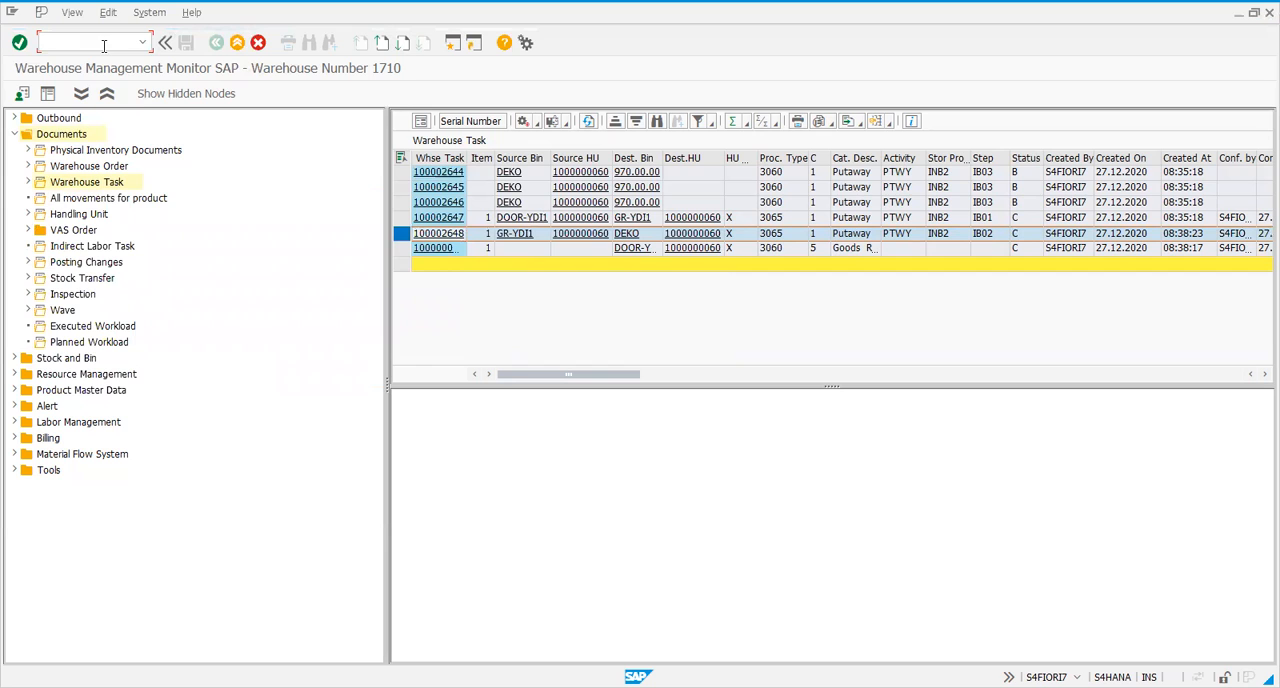
pyautogui.click(528, 248)
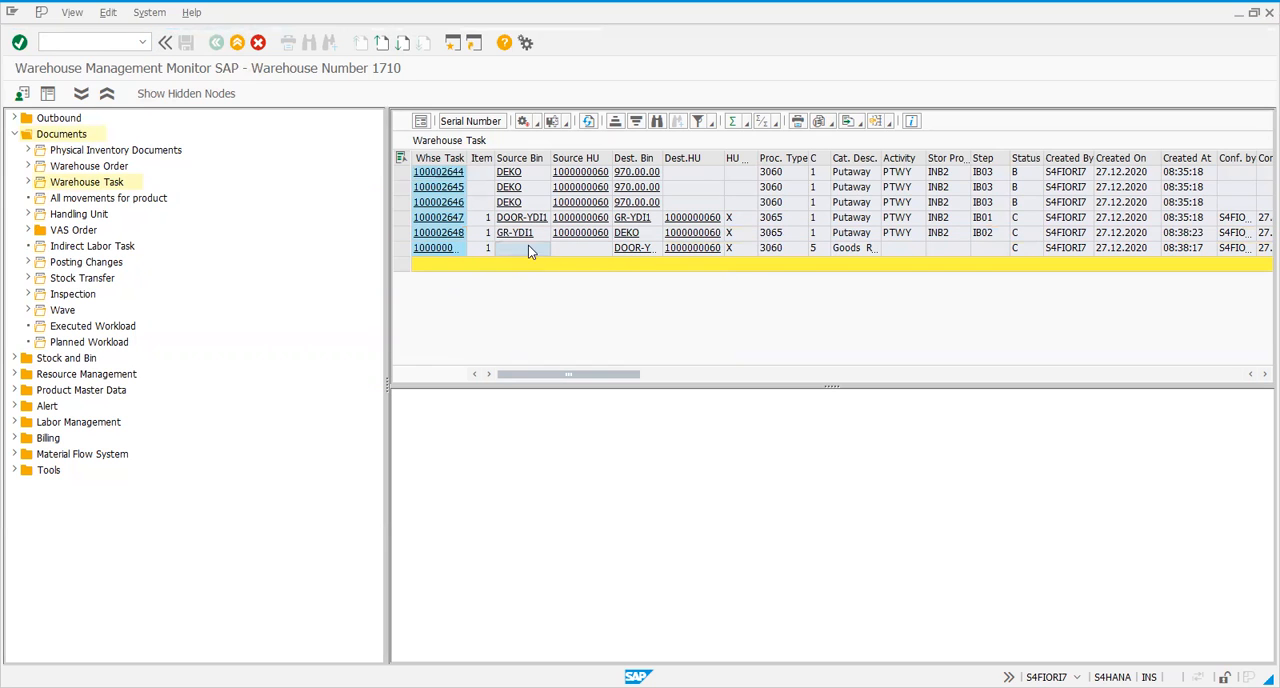
pyautogui.click(597, 252)
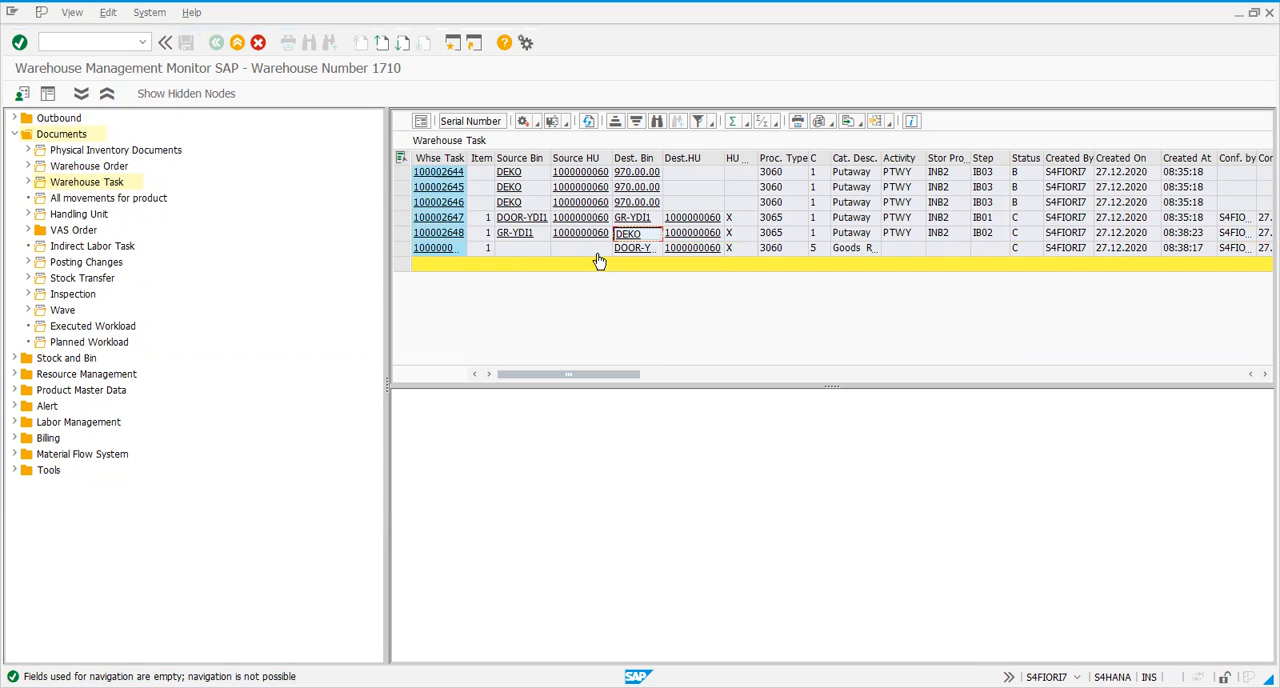
# Leave the monitor and start Deconsolidation in Goods Receipt (/SCWM/DCONS) from the Extended Warehouse Management execution functions
pyautogui.click(76, 40)
pyautogui.press('Return')
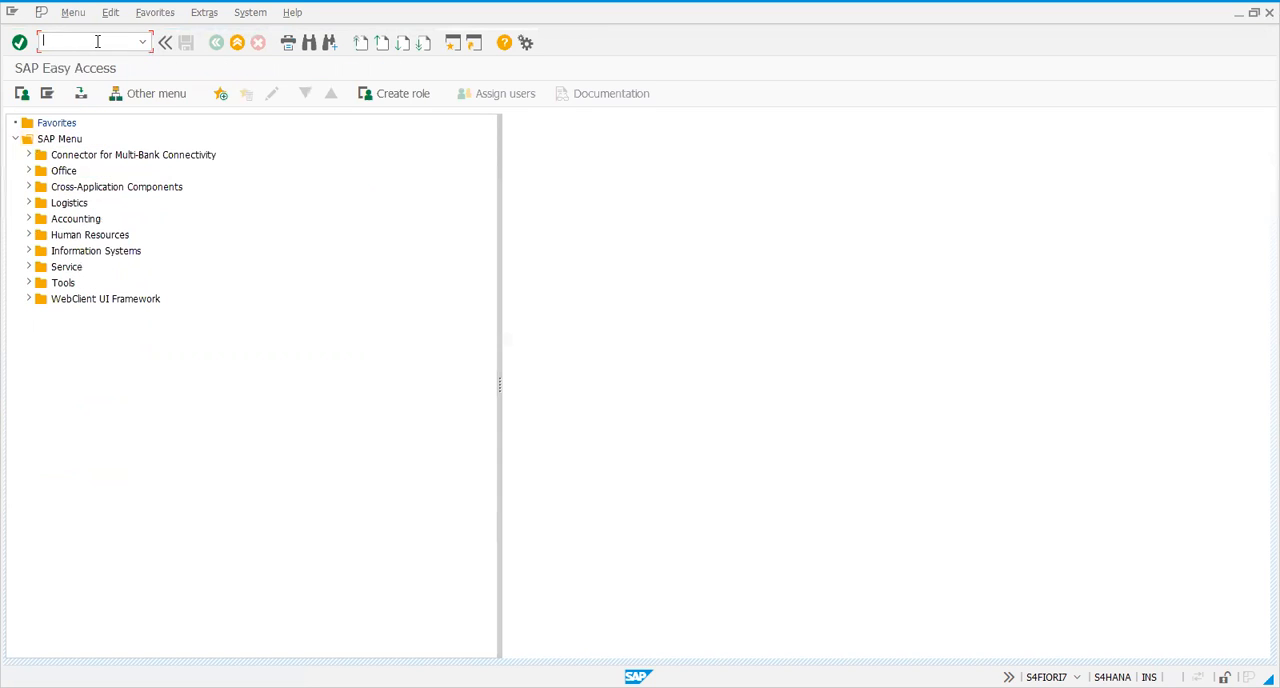
pyautogui.doubleClick(38, 203)
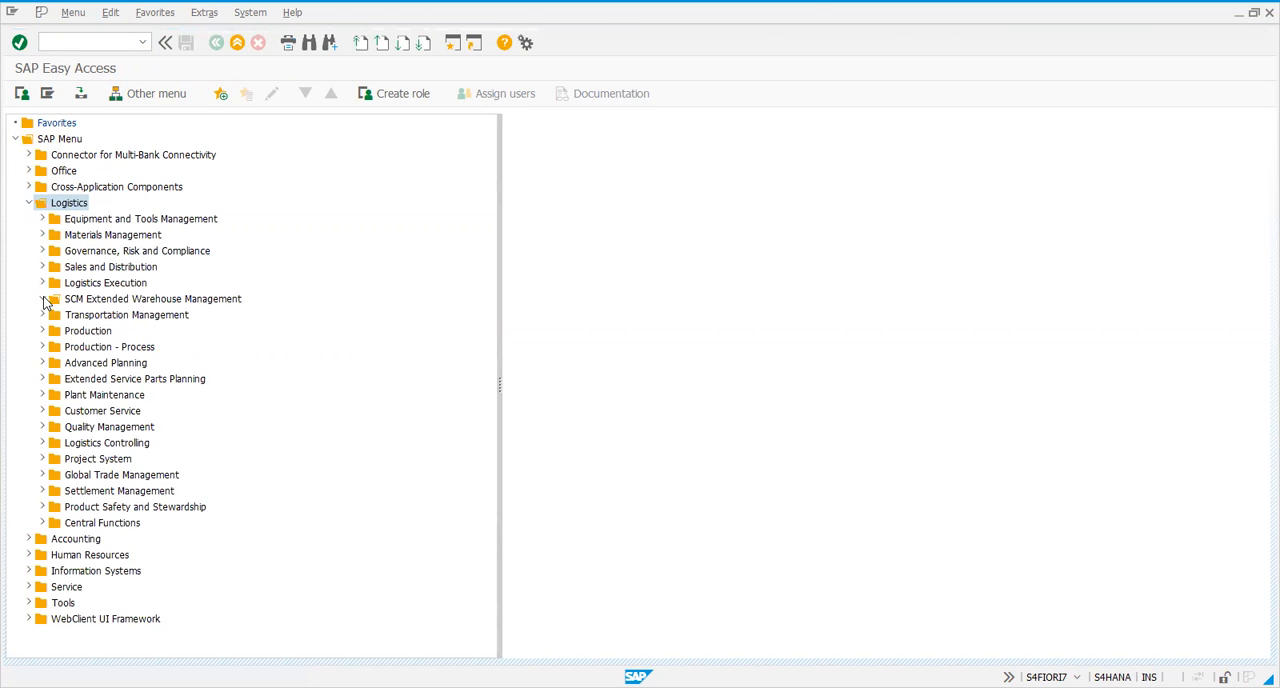
pyautogui.click(43, 299)
pyautogui.click(57, 315)
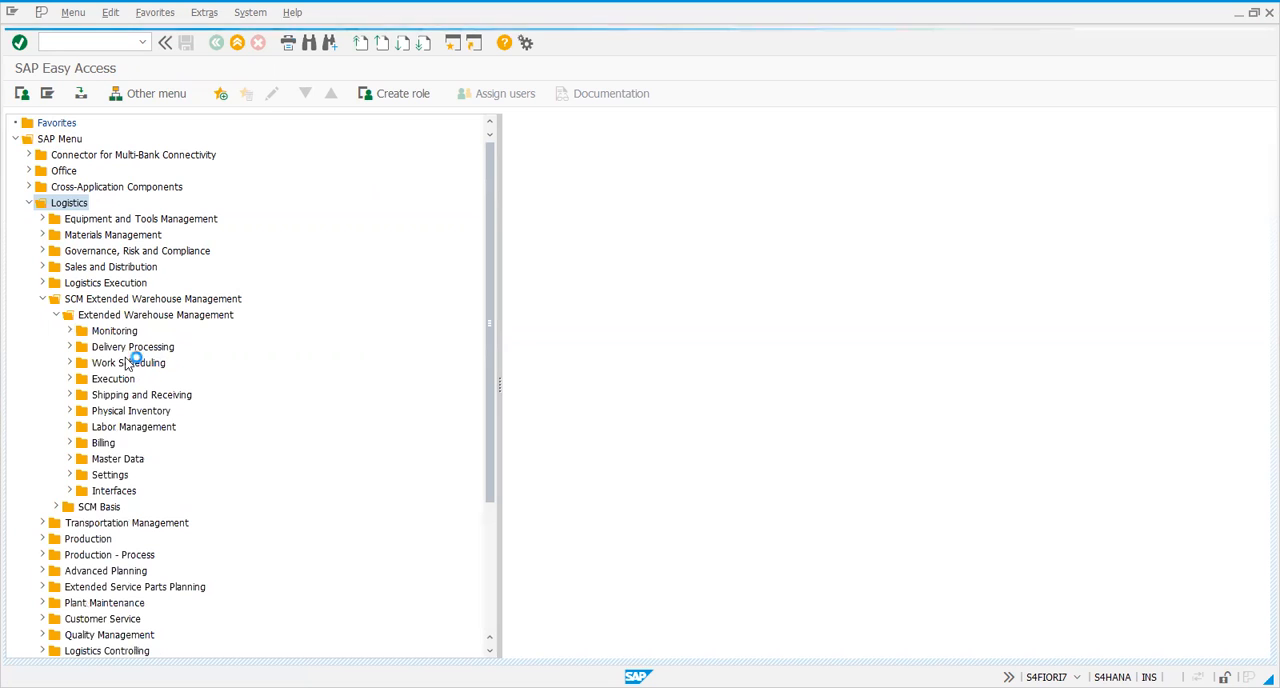
pyautogui.click(68, 381)
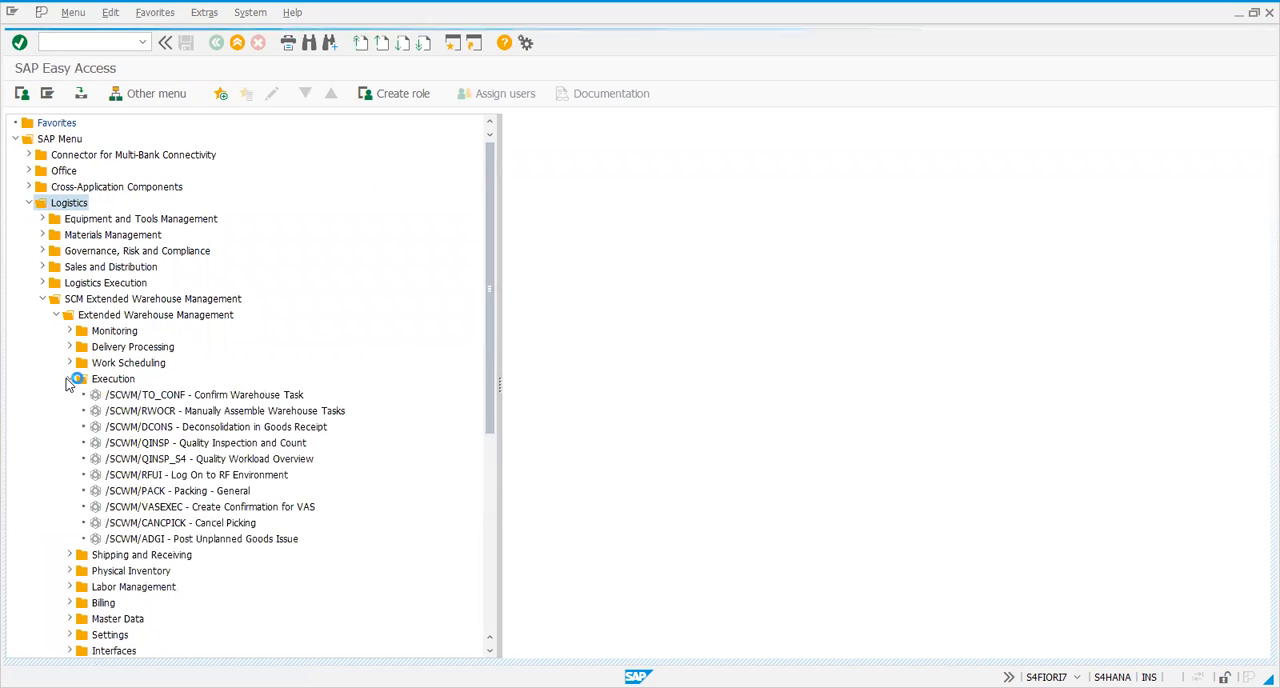
pyautogui.click(168, 428)
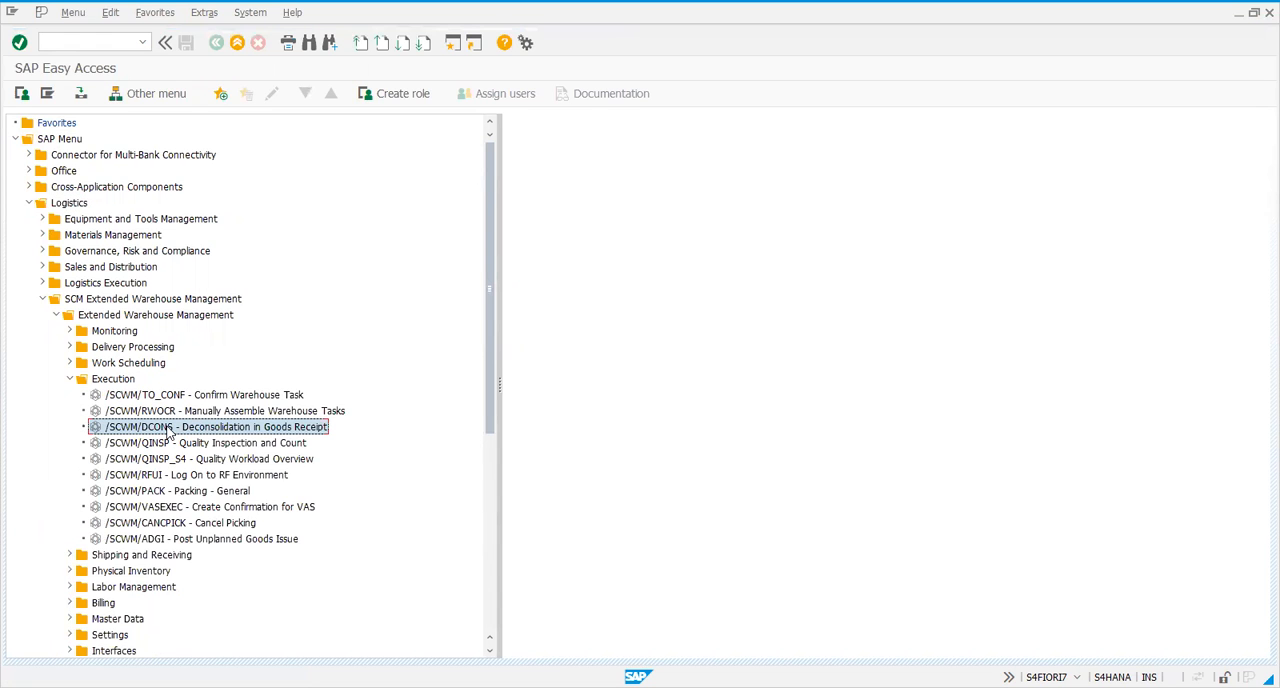
pyautogui.doubleClick(171, 430)
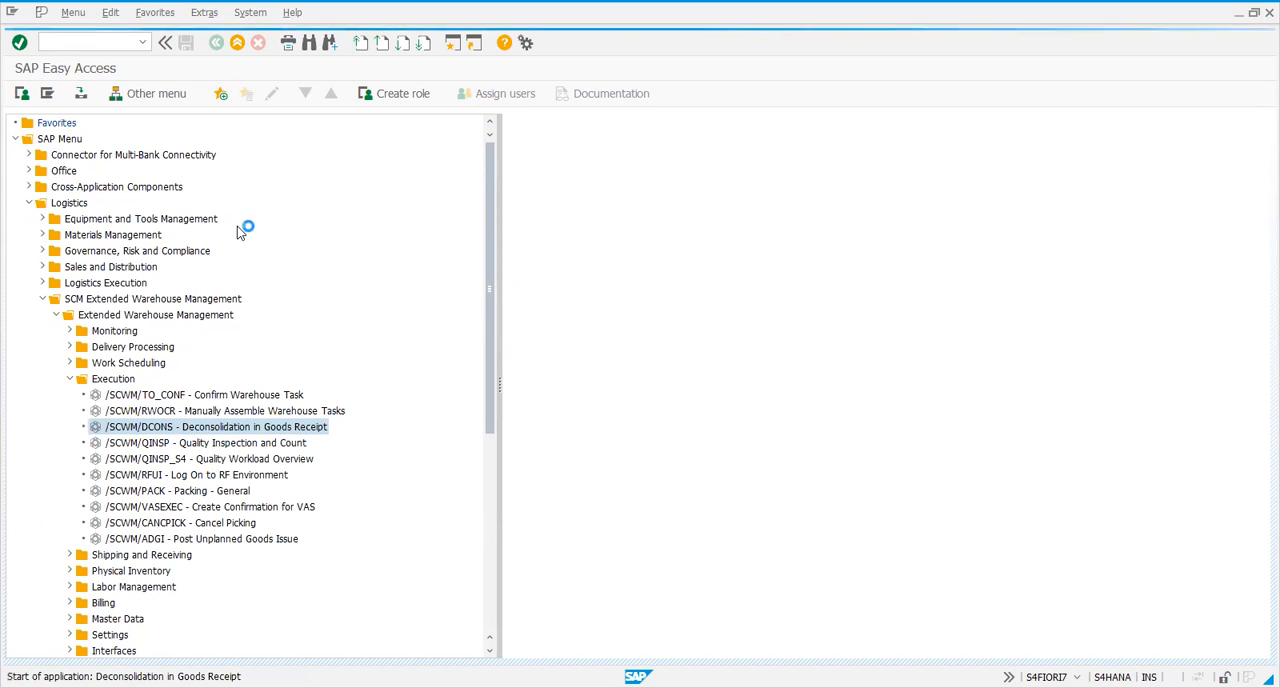
pyautogui.click(205, 157)
pyautogui.write('DEKO')
pyautogui.click(22, 93)
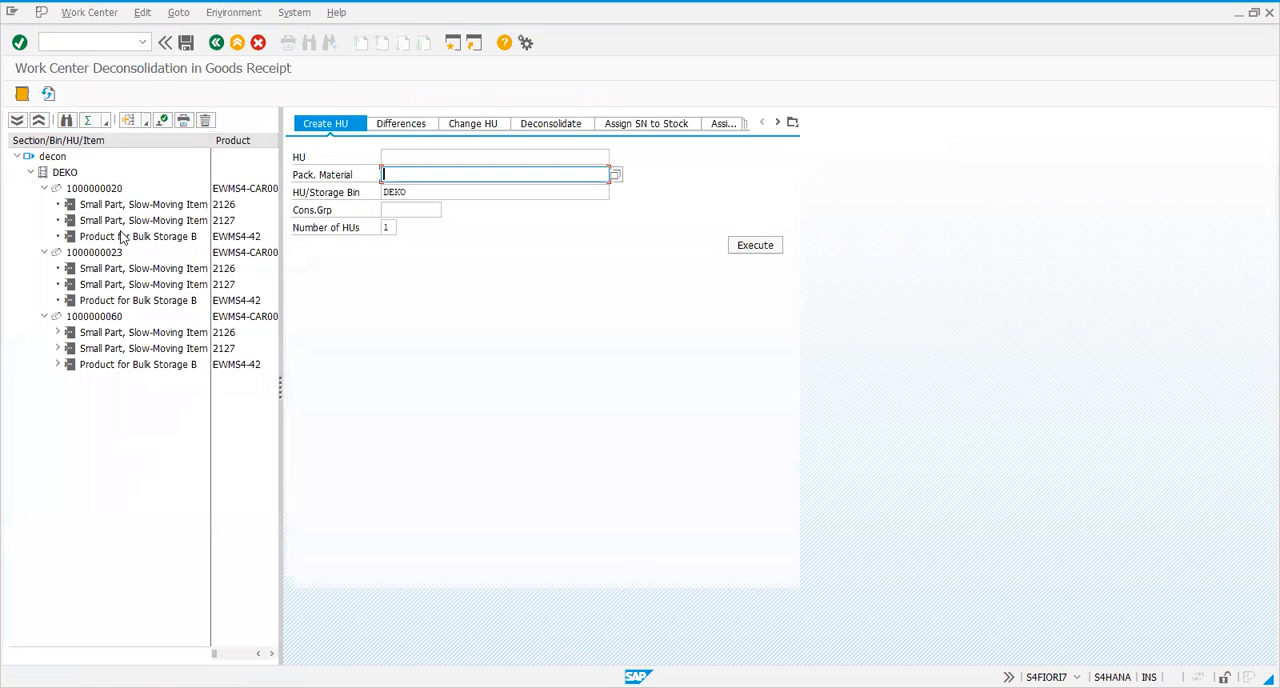
pyautogui.click(117, 318)
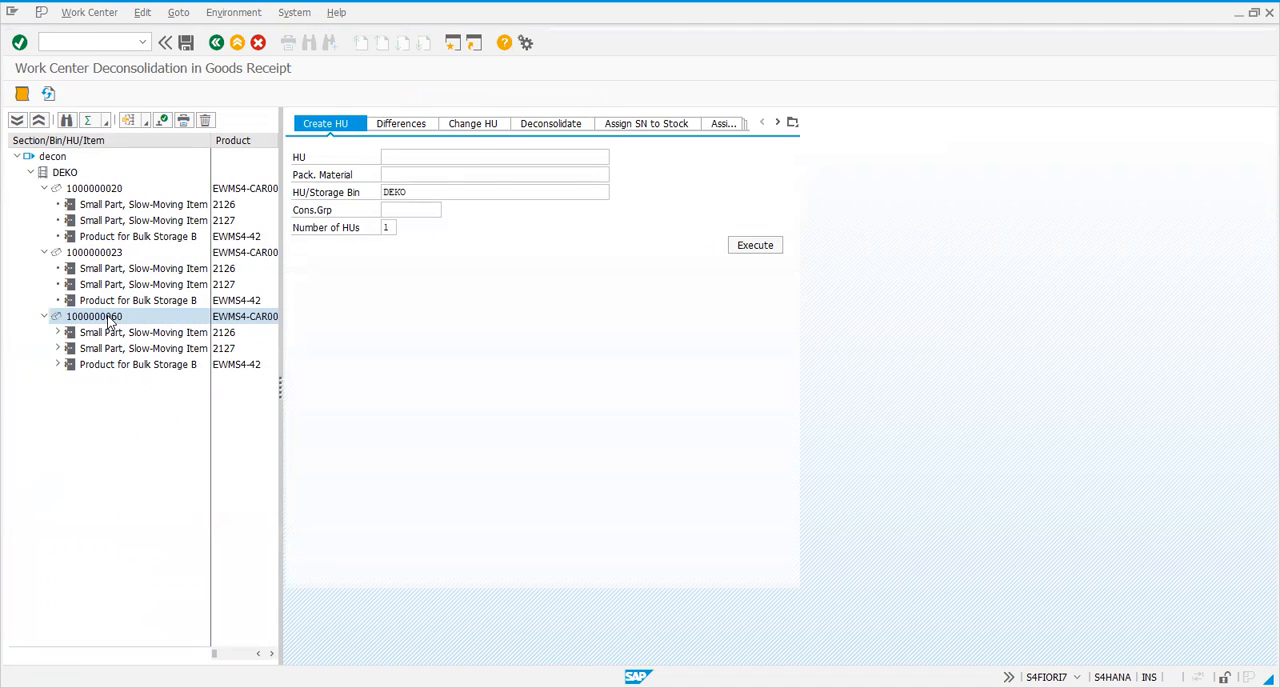
pyautogui.doubleClick(112, 318)
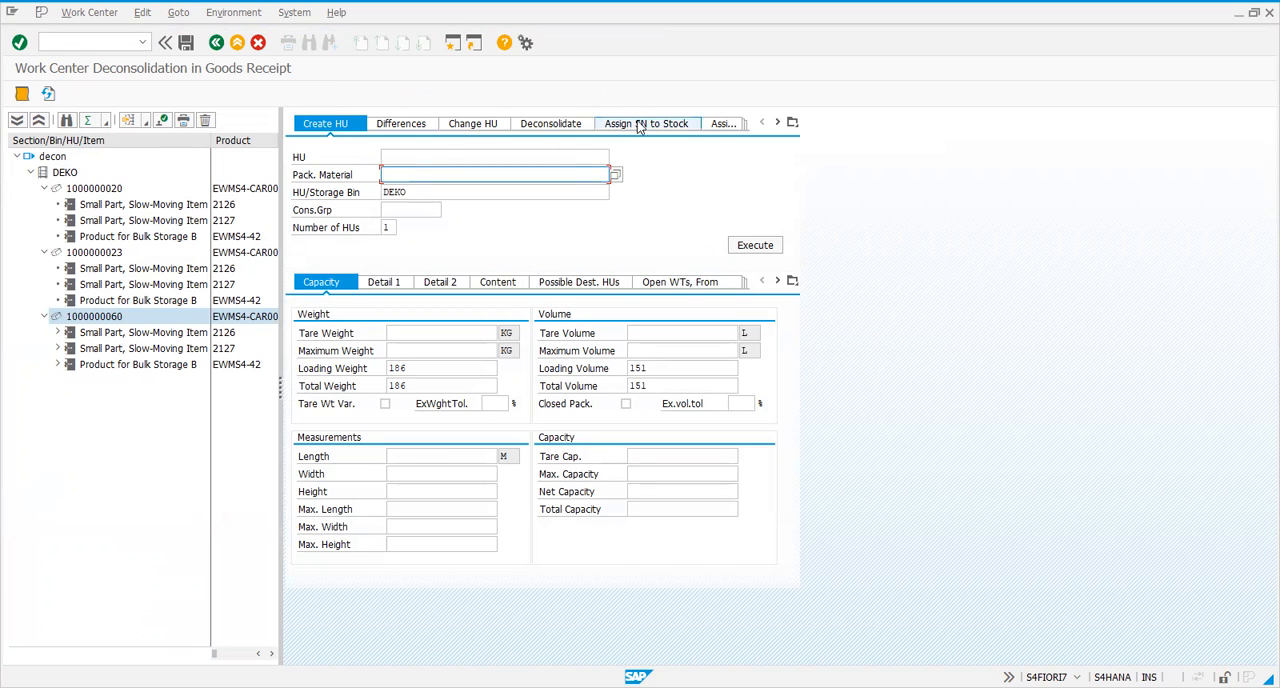
pyautogui.click(540, 124)
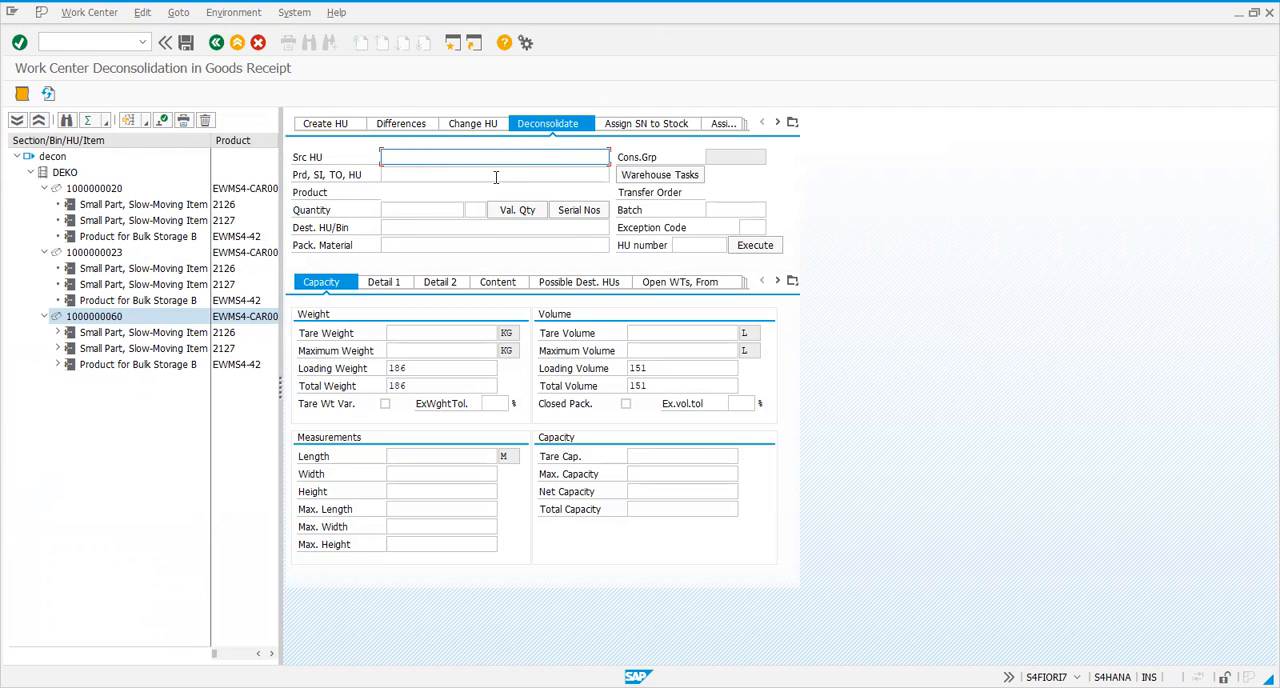
pyautogui.click(635, 177)
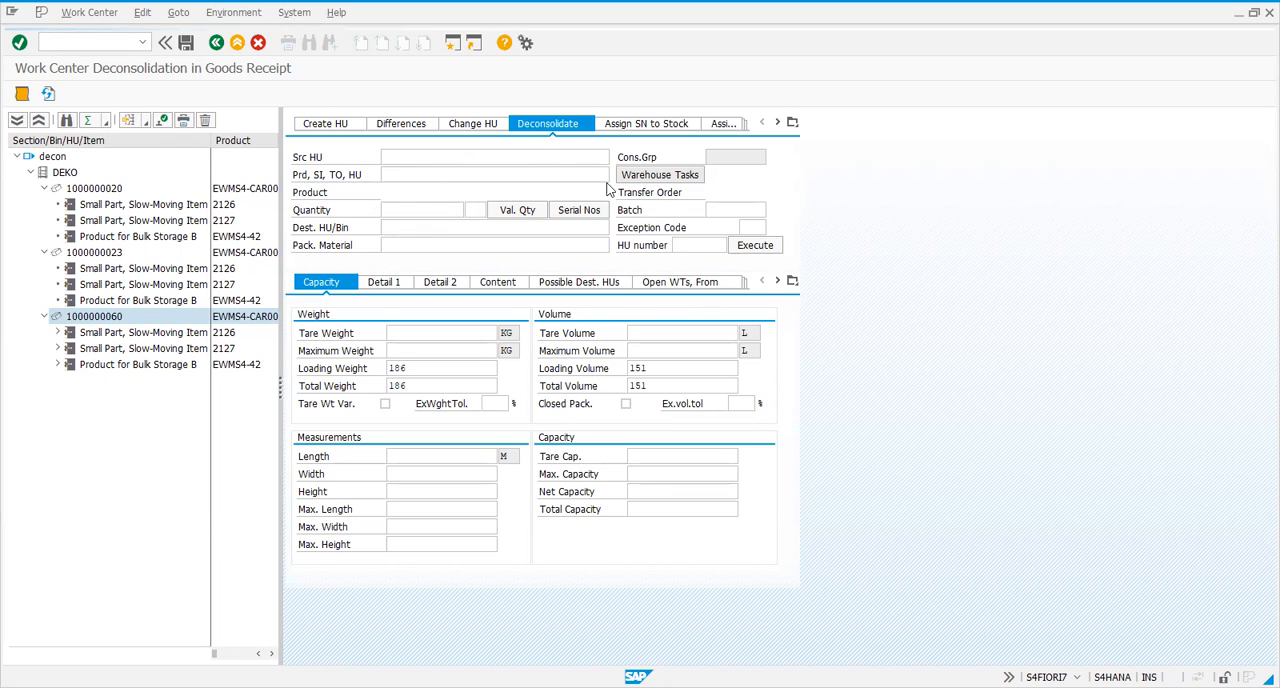
pyautogui.doubleClick(105, 312)
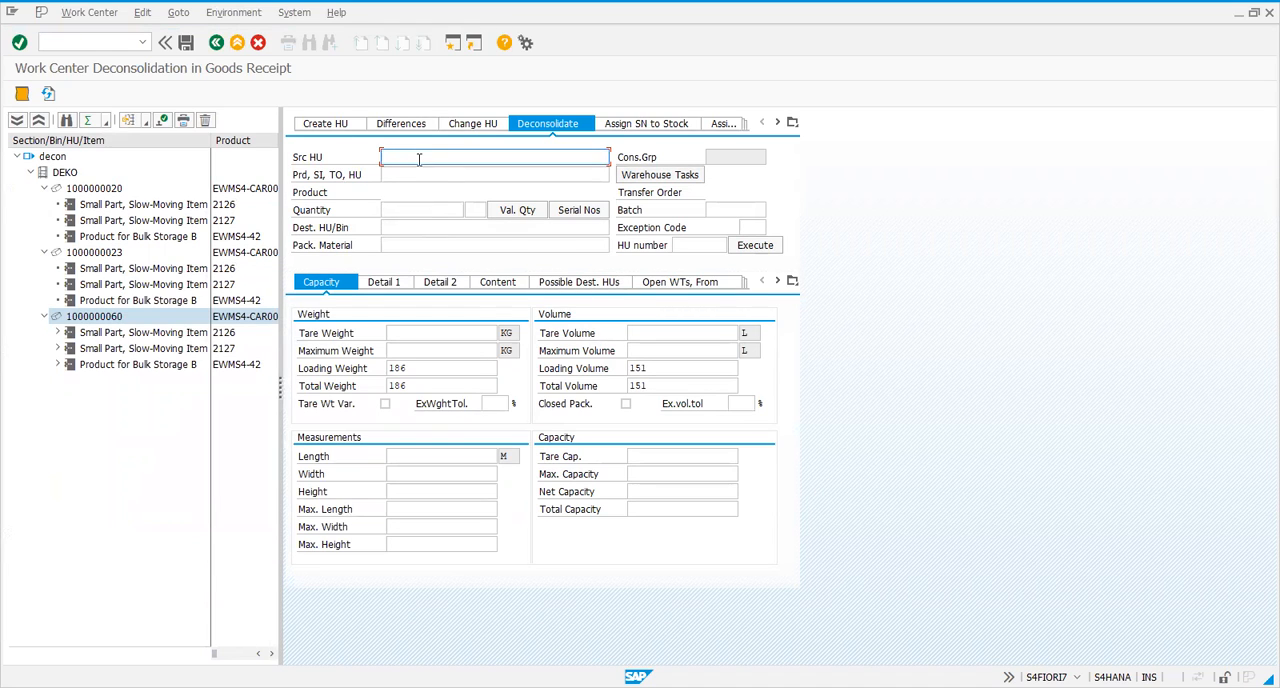
pyautogui.click(120, 322)
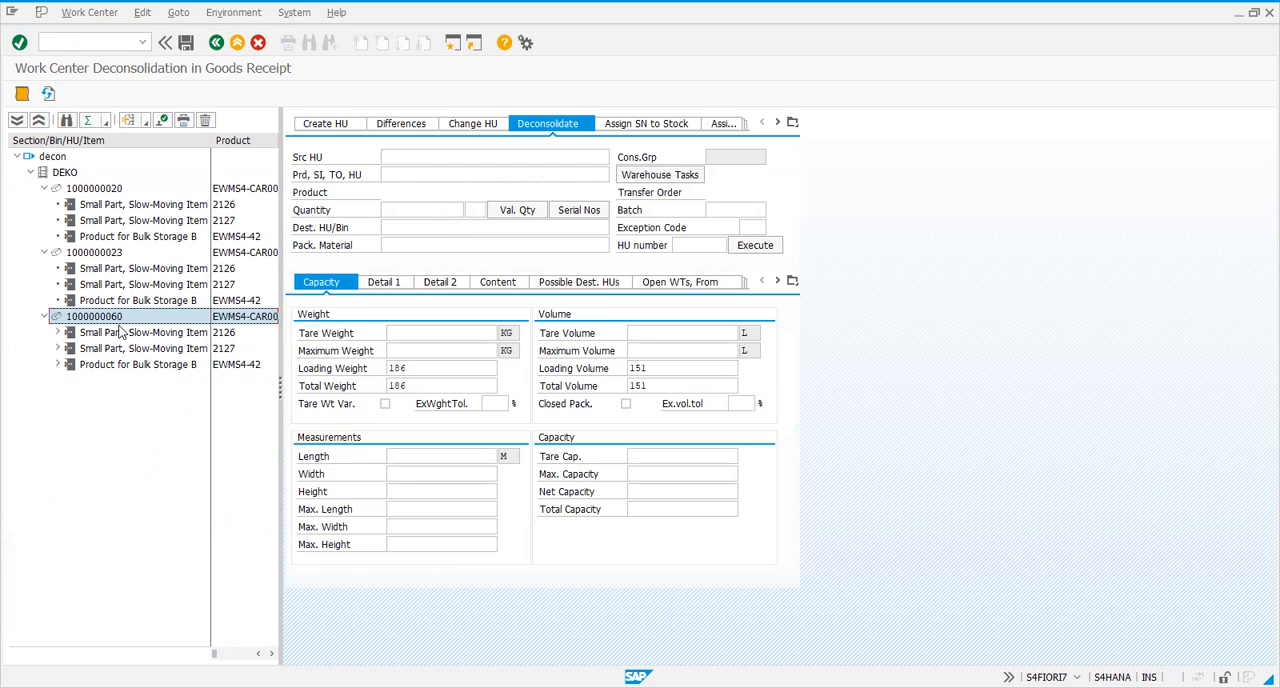
pyautogui.moveTo(118, 326); pyautogui.dragTo(390, 157)
pyautogui.press('BackSpace')
pyautogui.press('BackSpace')
pyautogui.press('BackSpace')
pyautogui.press('BackSpace')
pyautogui.press('BackSpace')
pyautogui.press('BackSpace')
pyautogui.press('BackSpace')
pyautogui.press('BackSpace')
pyautogui.press('BackSpace')
pyautogui.press('BackSpace')
pyautogui.press('BackSpace')
pyautogui.press('BackSpace')
pyautogui.press('BackSpace')
pyautogui.press('BackSpace')
pyautogui.press('BackSpace')
pyautogui.press('BackSpace')
pyautogui.press('BackSpace')
pyautogui.press('BackSpace')
pyautogui.press('BackSpace')
pyautogui.press('BackSpace')
# Choose warehouse task 100002644 from the source handling unit's warehouse tasks for deconsolidation
pyautogui.click(400, 173)
pyautogui.click(659, 174)
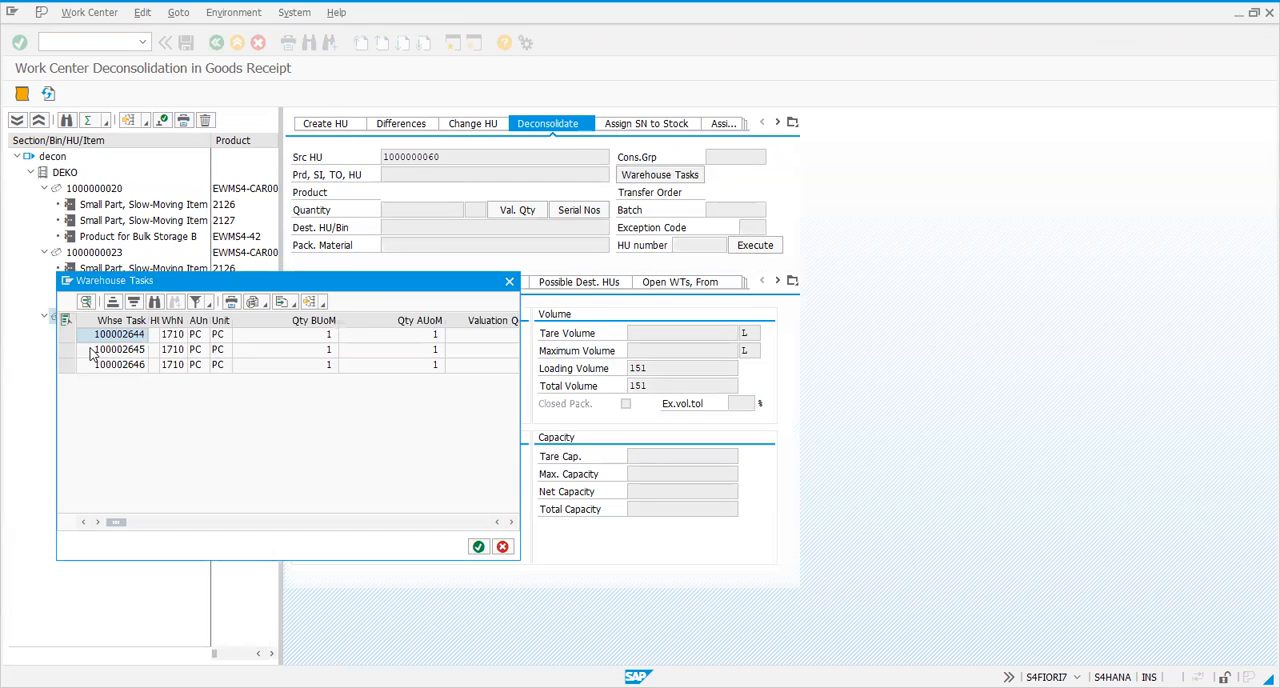
pyautogui.click(66, 335)
pyautogui.click(477, 549)
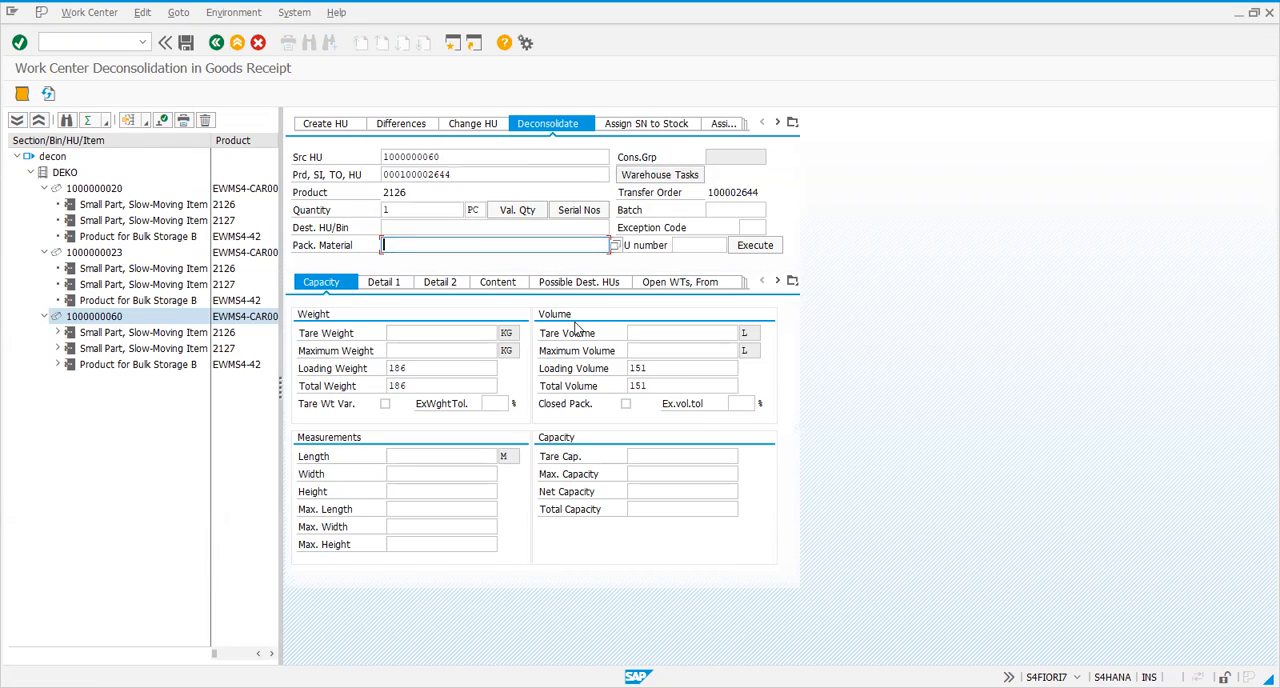
# Set the packaging material to EWMS4-CAR00 and execute the deconsolidation of product 2126 into a new handling unit
pyautogui.click(499, 227)
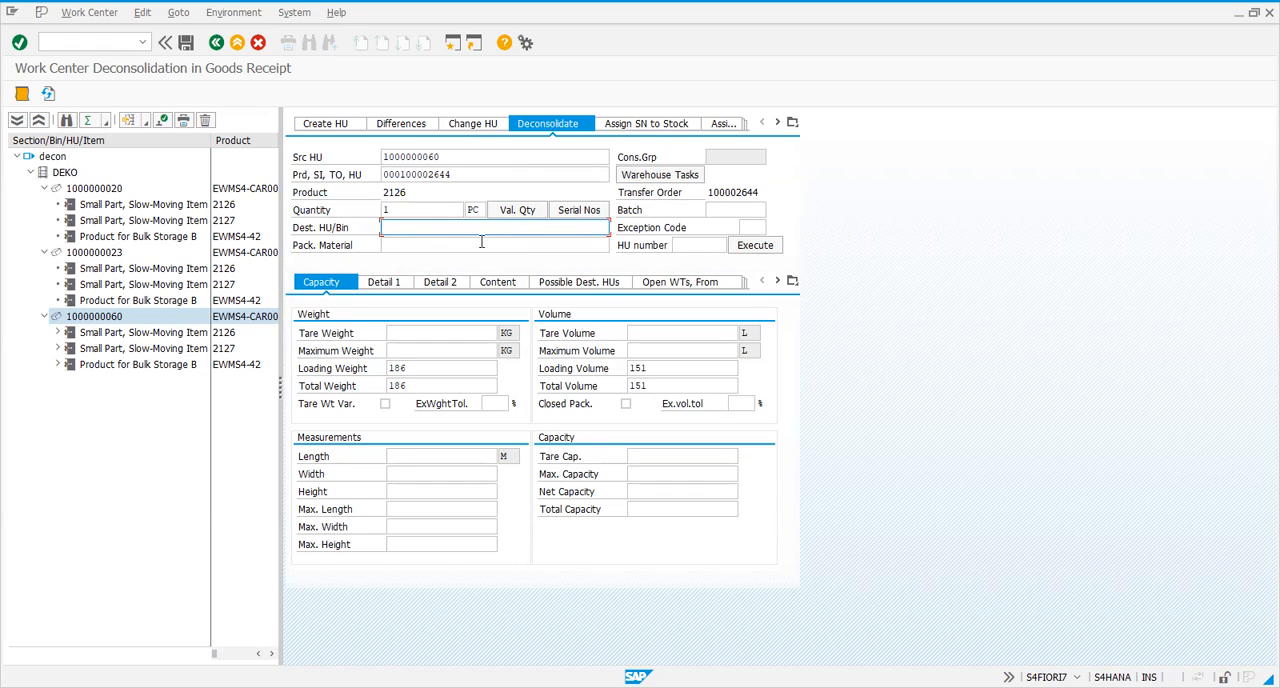
pyautogui.click(264, 317)
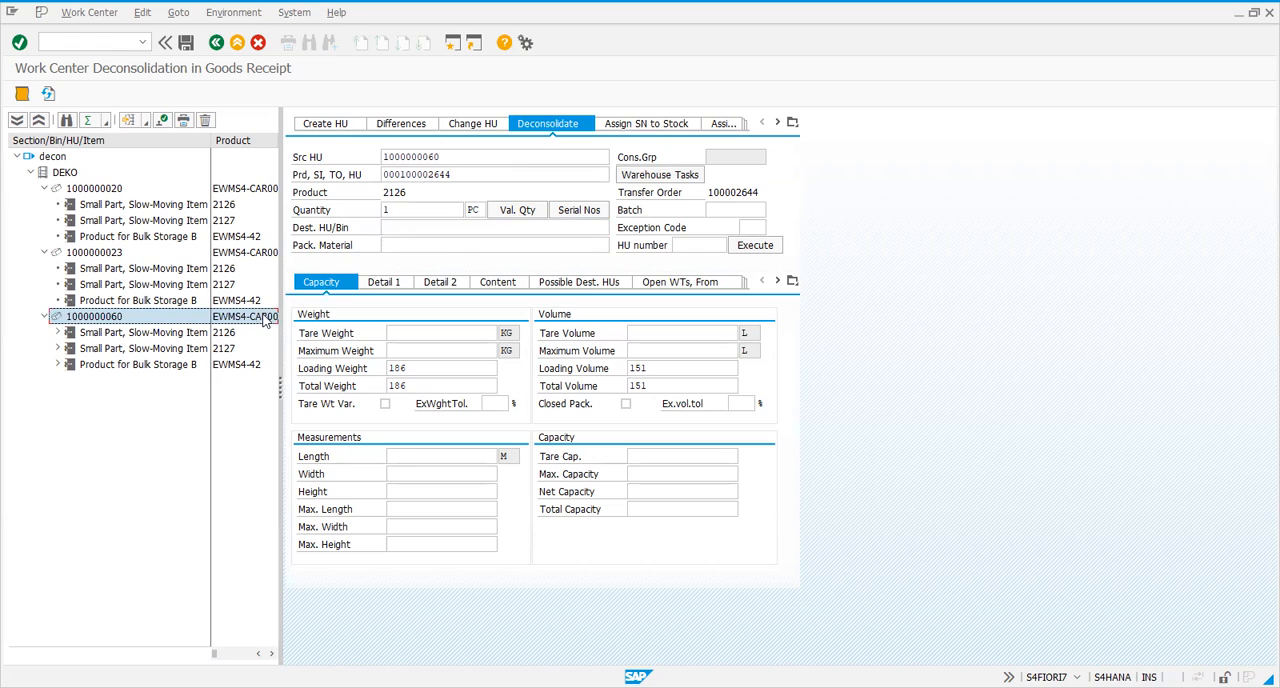
pyautogui.moveTo(265, 318); pyautogui.dragTo(412, 246)
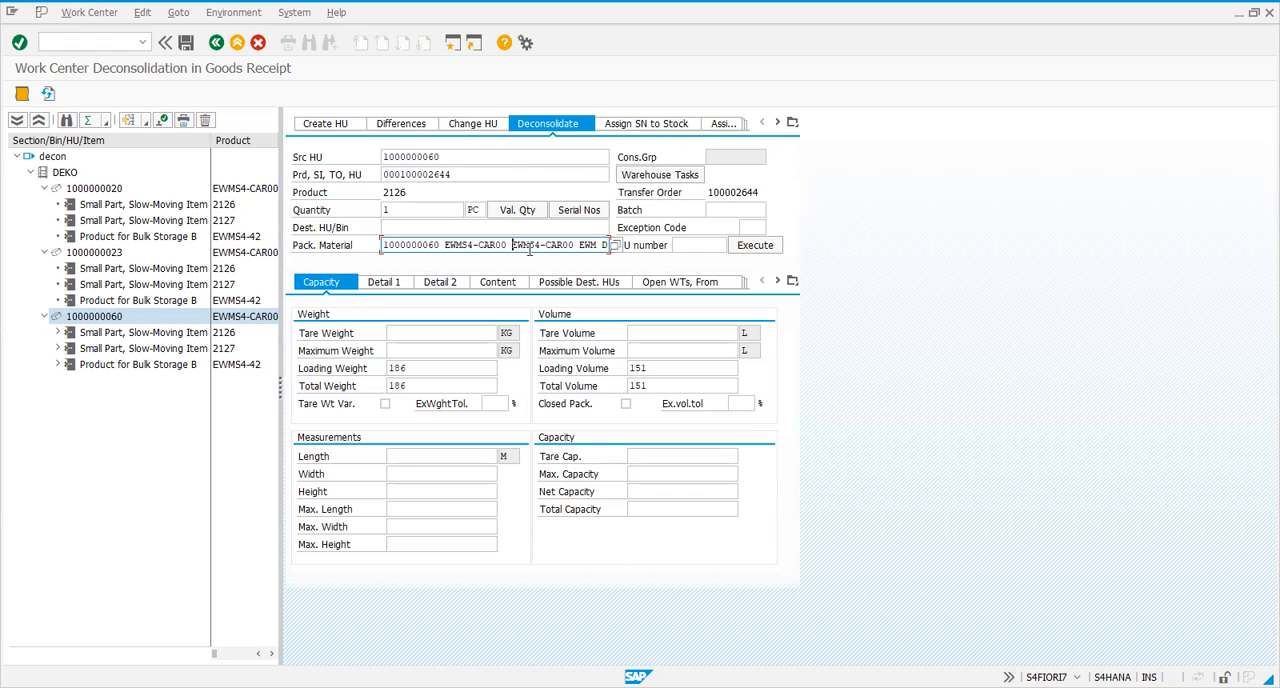
pyautogui.press('Delete')
pyautogui.press('Delete')
pyautogui.press('Delete')
pyautogui.press('Delete')
pyautogui.press('Delete')
pyautogui.press('Delete')
pyautogui.press('Delete')
pyautogui.press('Delete')
pyautogui.press('Delete')
pyautogui.press('Delete')
pyautogui.press('Delete')
pyautogui.press('Delete')
pyautogui.press('Delete')
pyautogui.press('Delete')
pyautogui.press('Delete')
pyautogui.press('Delete')
pyautogui.press('Delete')
pyautogui.press('BackSpace')
pyautogui.press('BackSpace')
pyautogui.press('BackSpace')
pyautogui.press('BackSpace')
pyautogui.press('BackSpace')
pyautogui.press('BackSpace')
pyautogui.press('BackSpace')
pyautogui.press('BackSpace')
pyautogui.press('BackSpace')
pyautogui.press('BackSpace')
pyautogui.press('BackSpace')
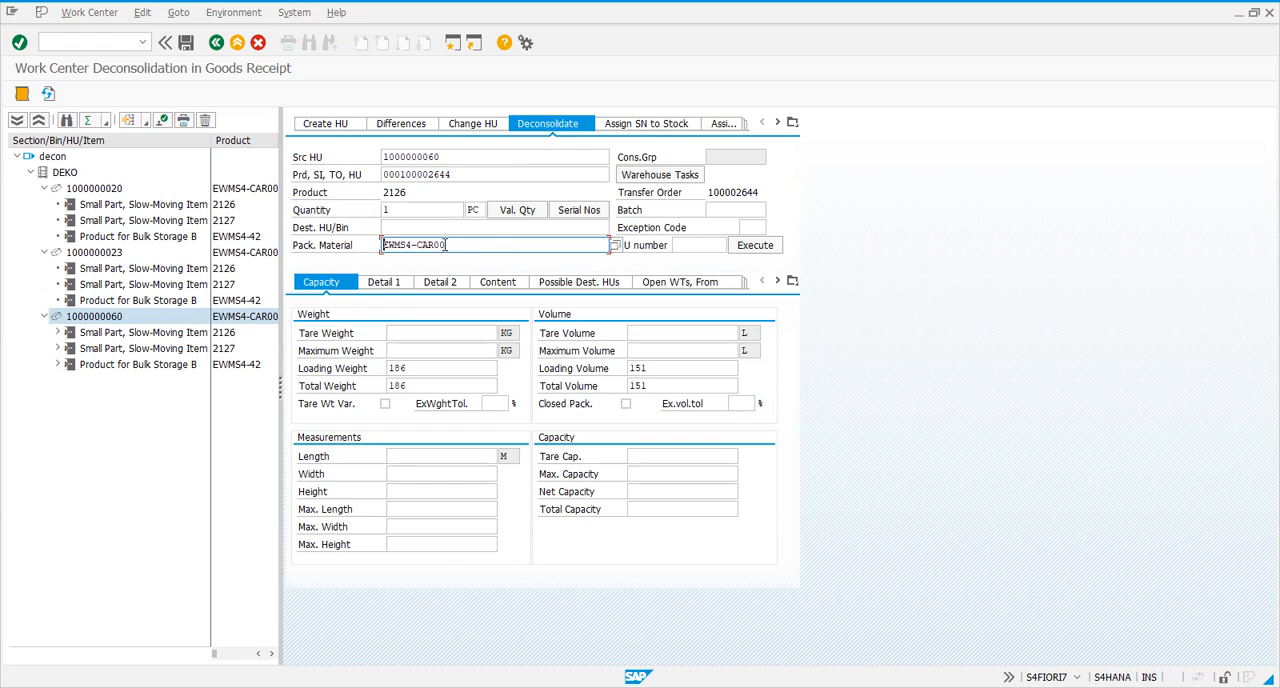
pyautogui.click(756, 249)
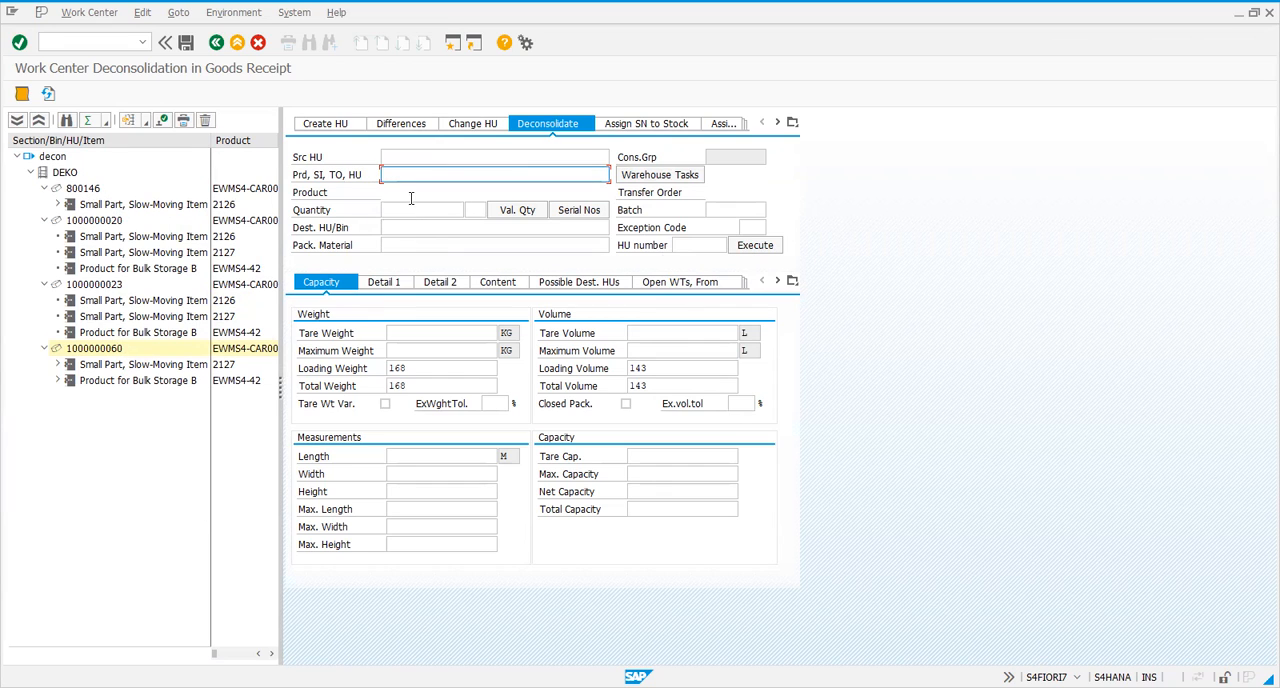
pyautogui.click(401, 157)
pyautogui.write('1')
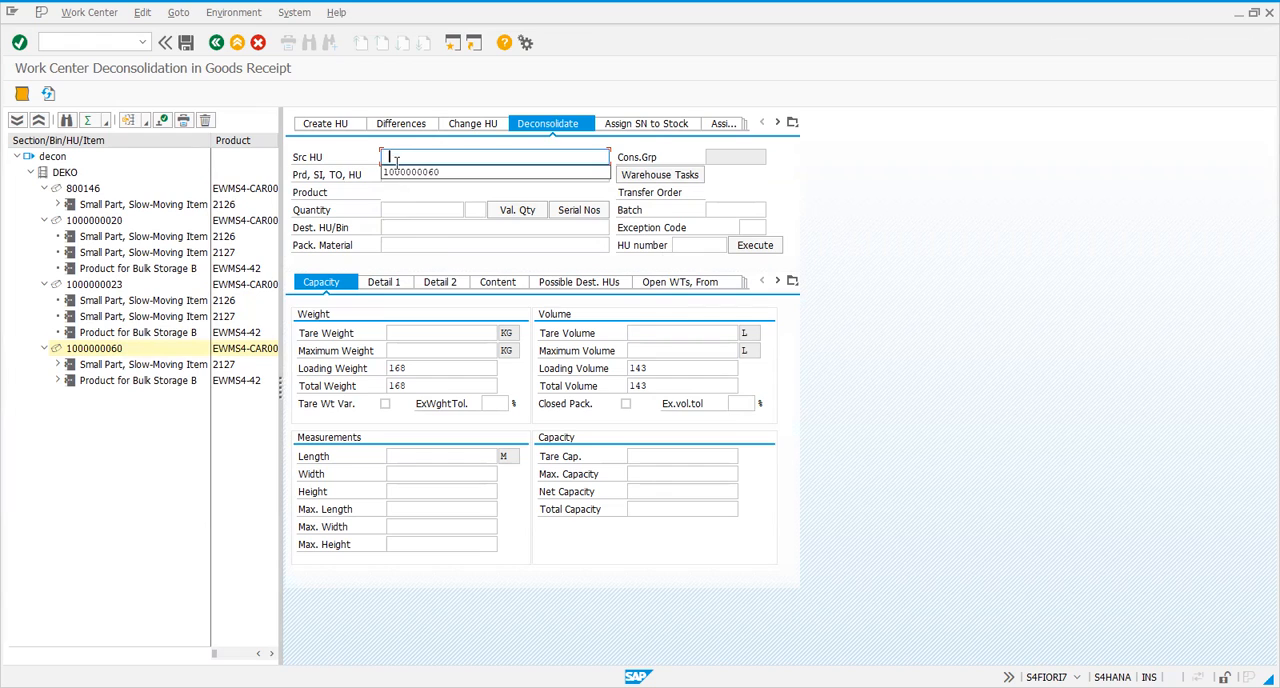
pyautogui.click(402, 182)
pyautogui.press('Return')
pyautogui.click(686, 175)
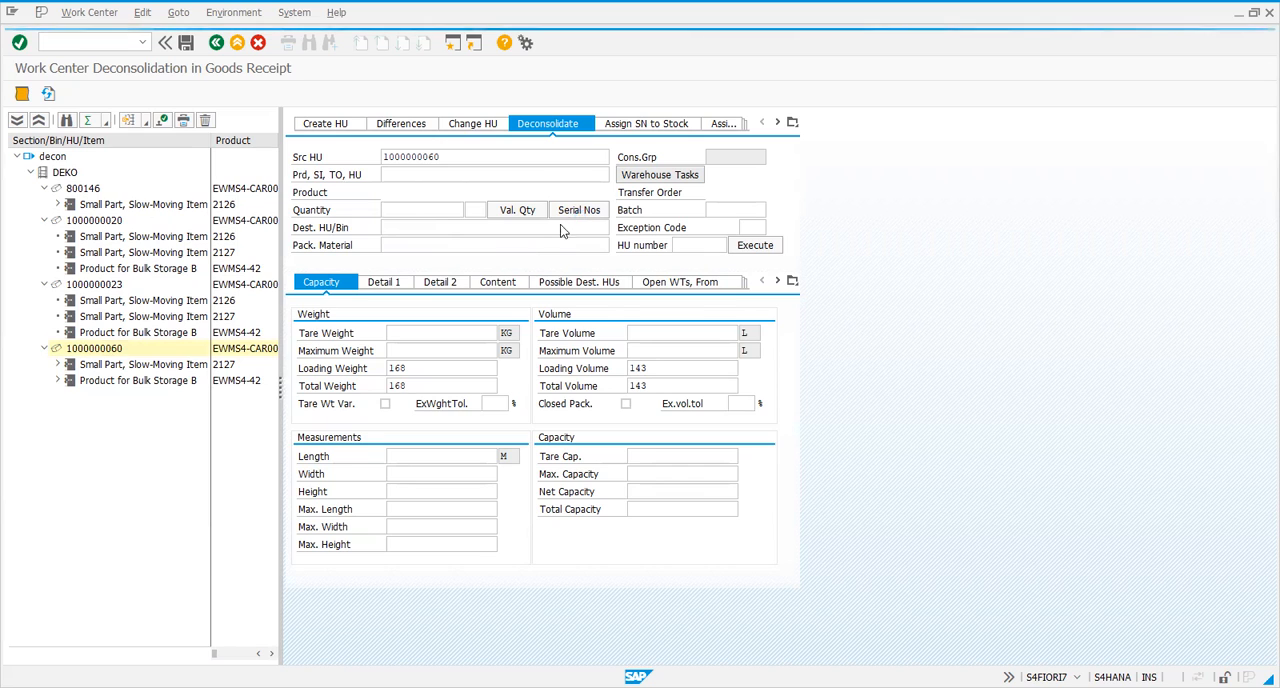
pyautogui.click(65, 335)
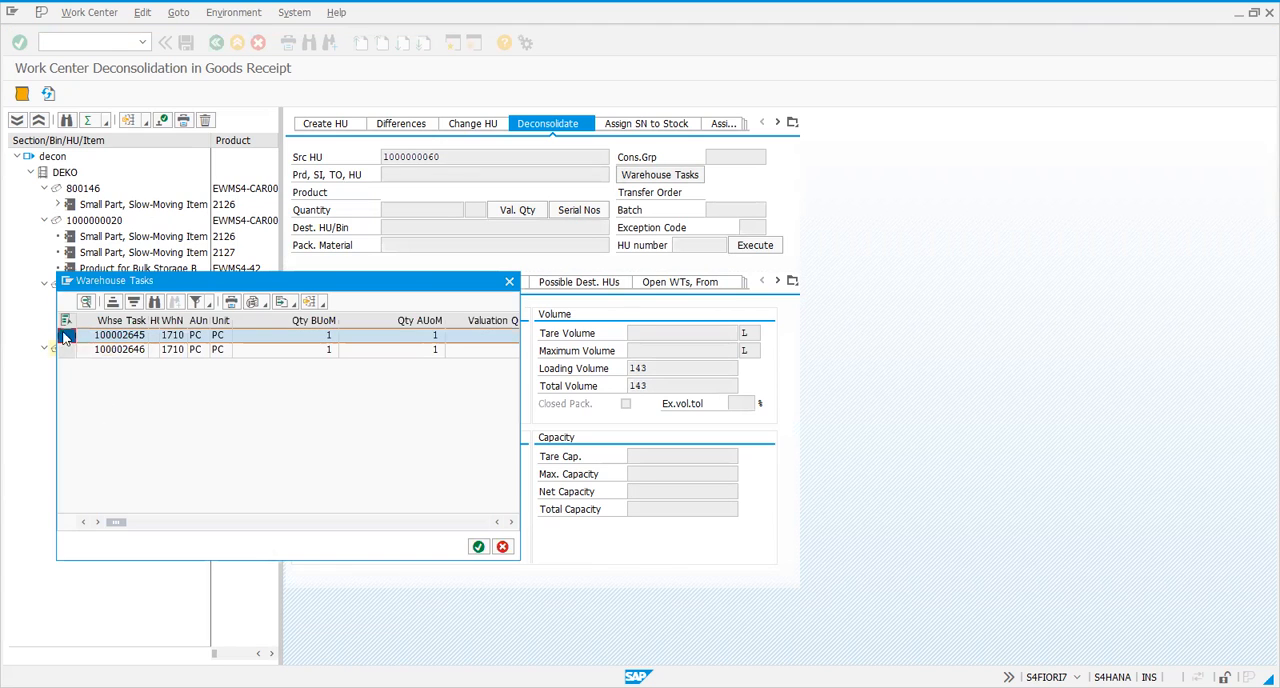
pyautogui.click(478, 546)
# Set the packaging material to EWMS4-CAR00 and execute the deconsolidation of product 2127 into a new handling unit
pyautogui.click(430, 245)
pyautogui.click(417, 261)
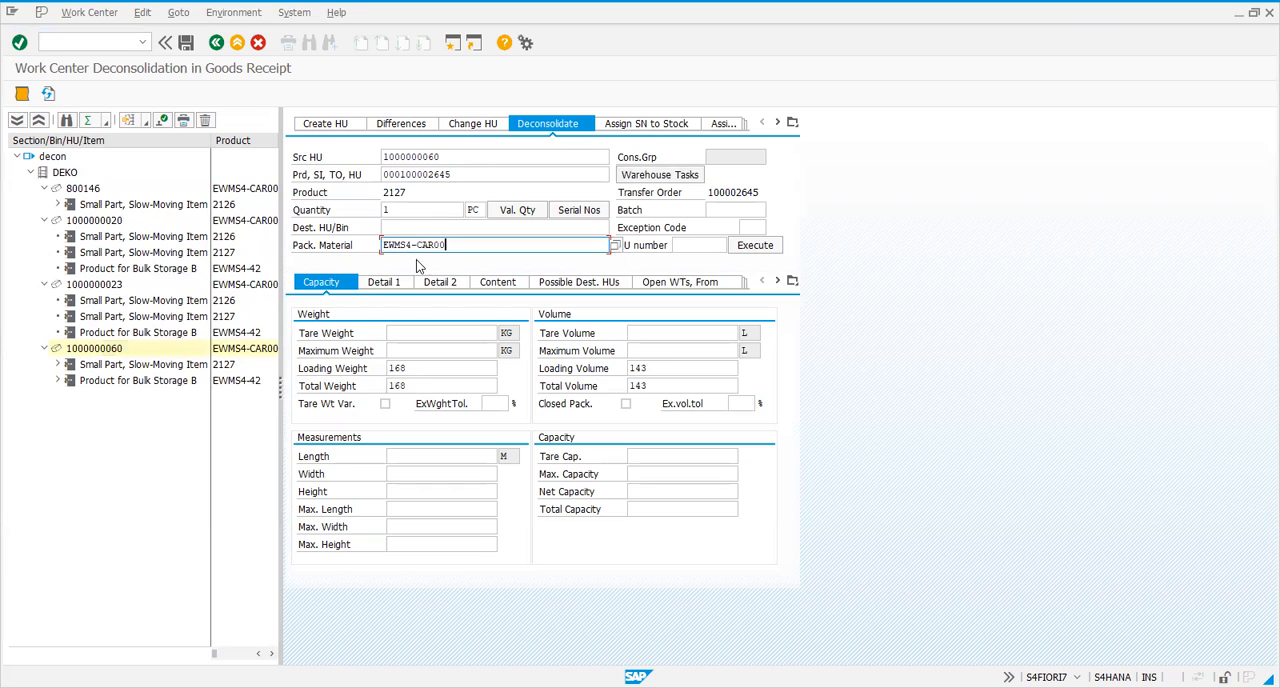
pyautogui.click(755, 250)
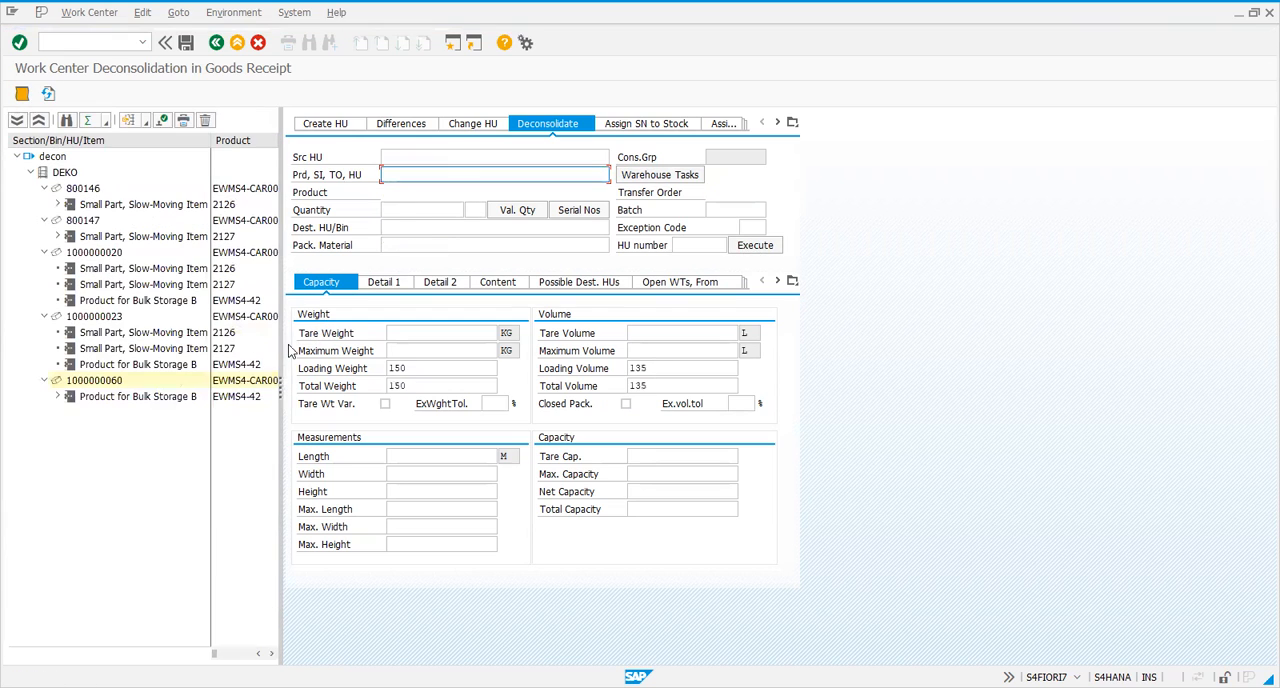
pyautogui.click(438, 156)
pyautogui.click(432, 175)
pyautogui.click(677, 180)
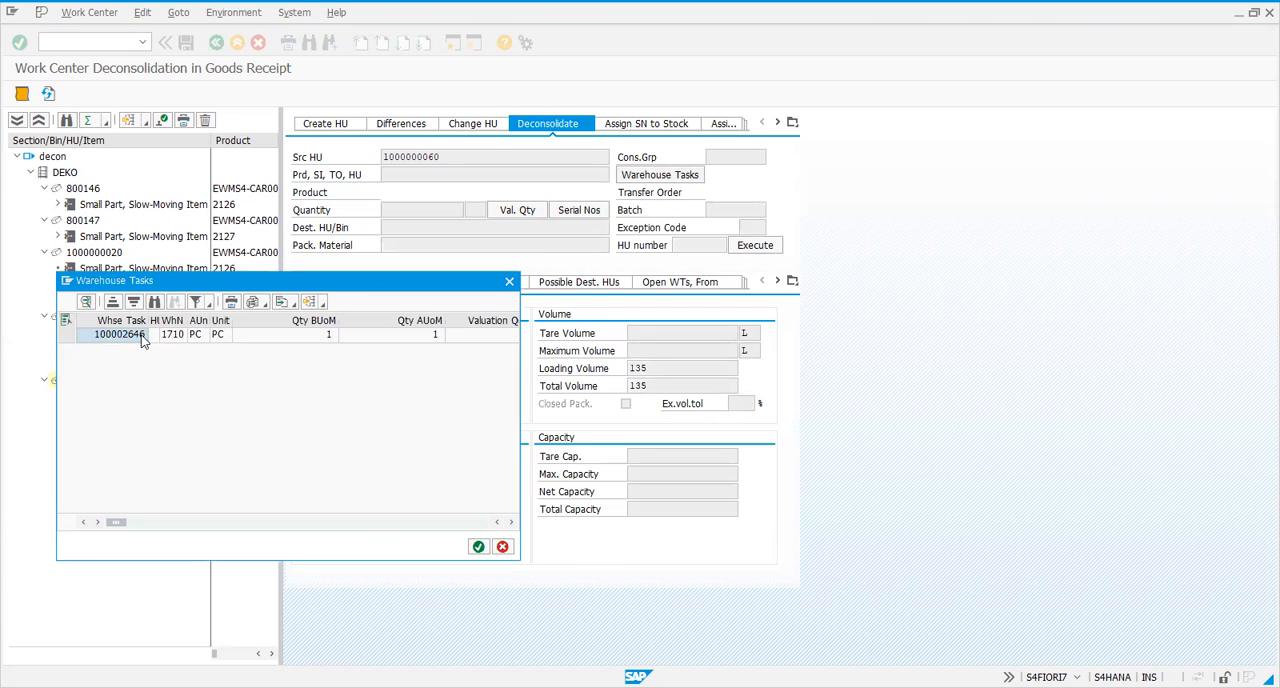
pyautogui.click(478, 546)
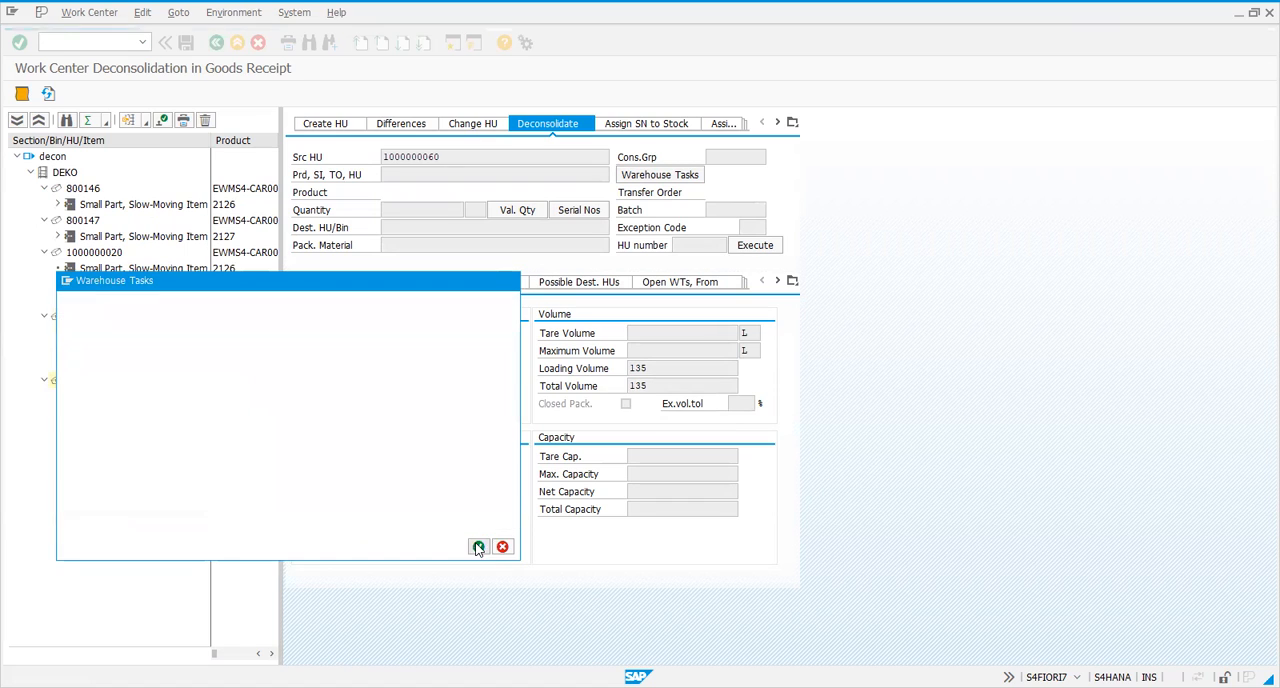
# Set the packaging material to EWMS4-CAR00 and execute the deconsolidation of product EWMS4-42 into a new handling unit
pyautogui.click(438, 244)
pyautogui.click(430, 262)
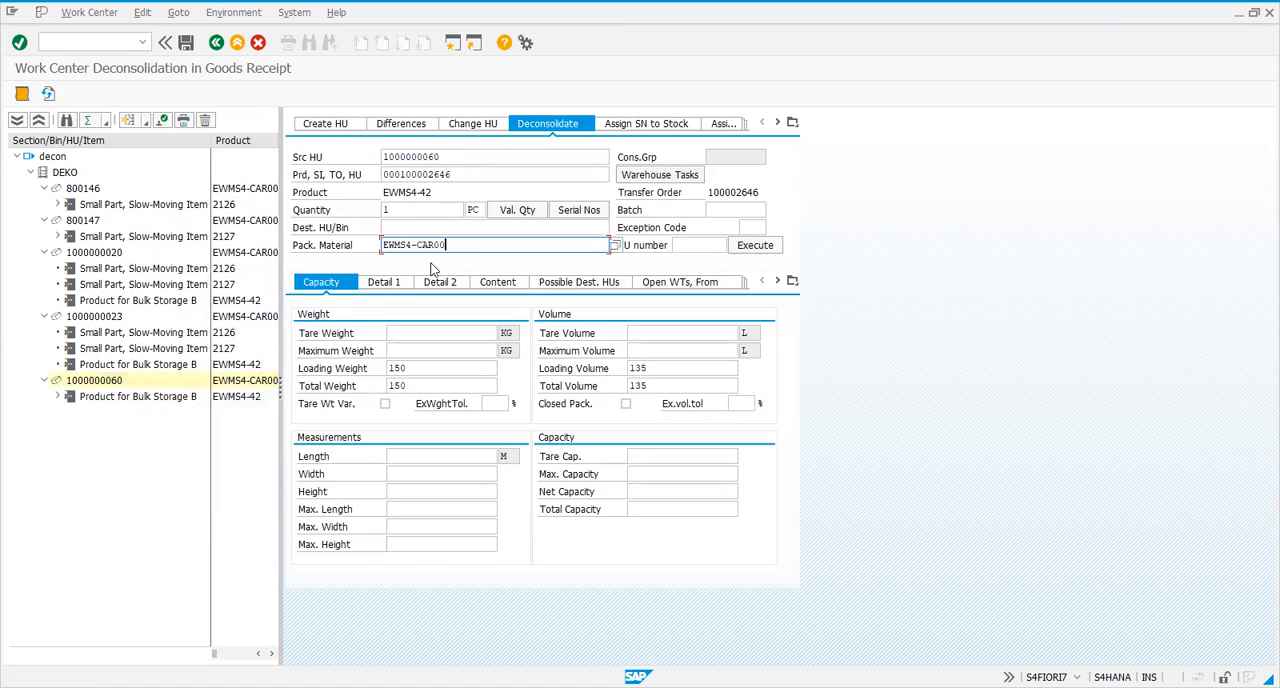
pyautogui.click(752, 246)
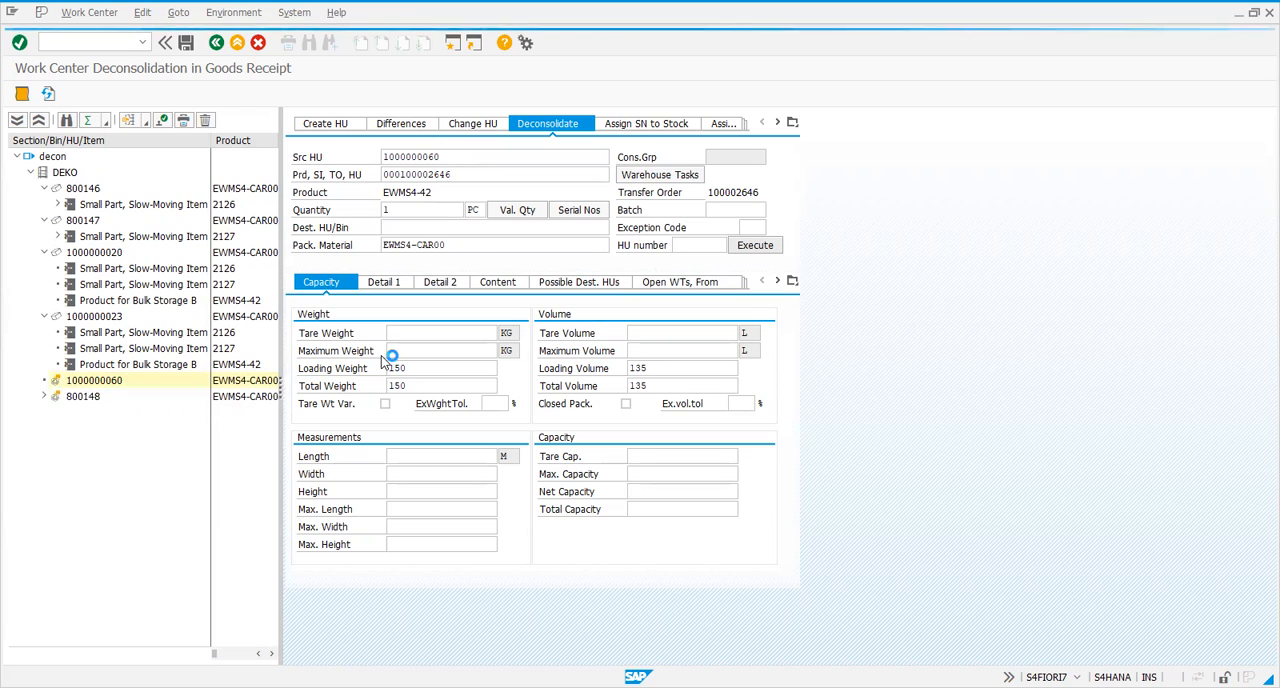
# Complete the process step for handling unit 800146 and refresh the work center
pyautogui.click(84, 189)
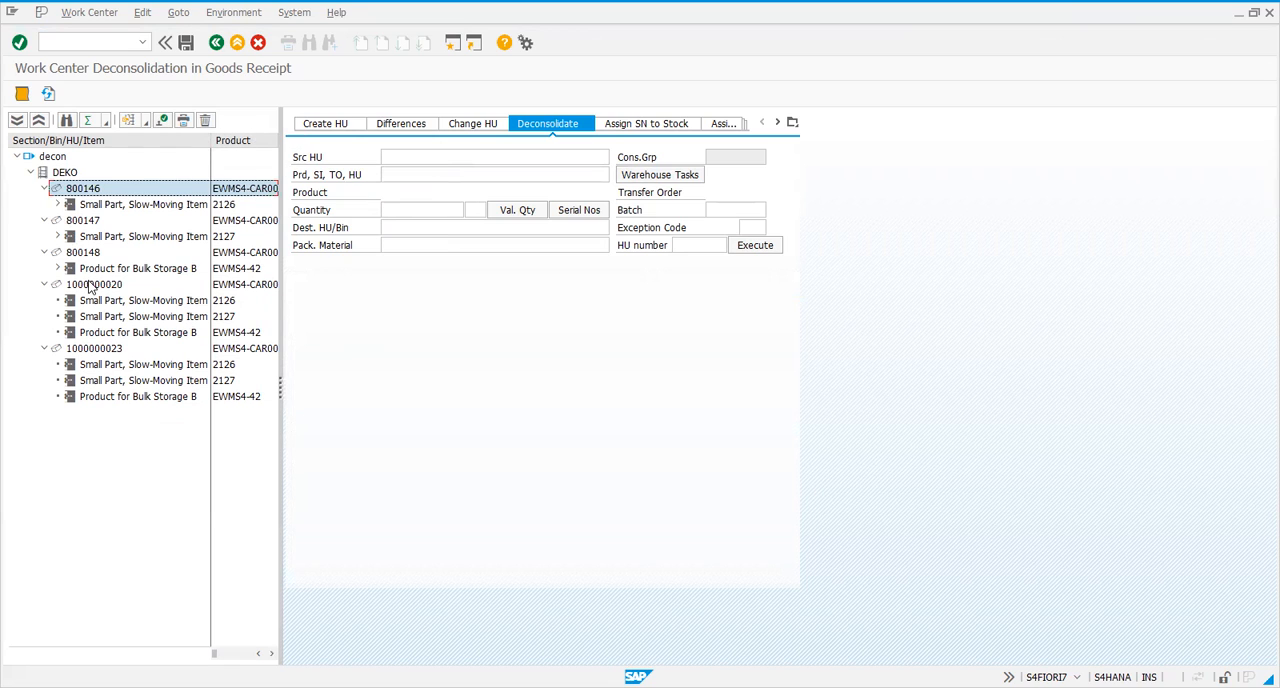
pyautogui.click(165, 120)
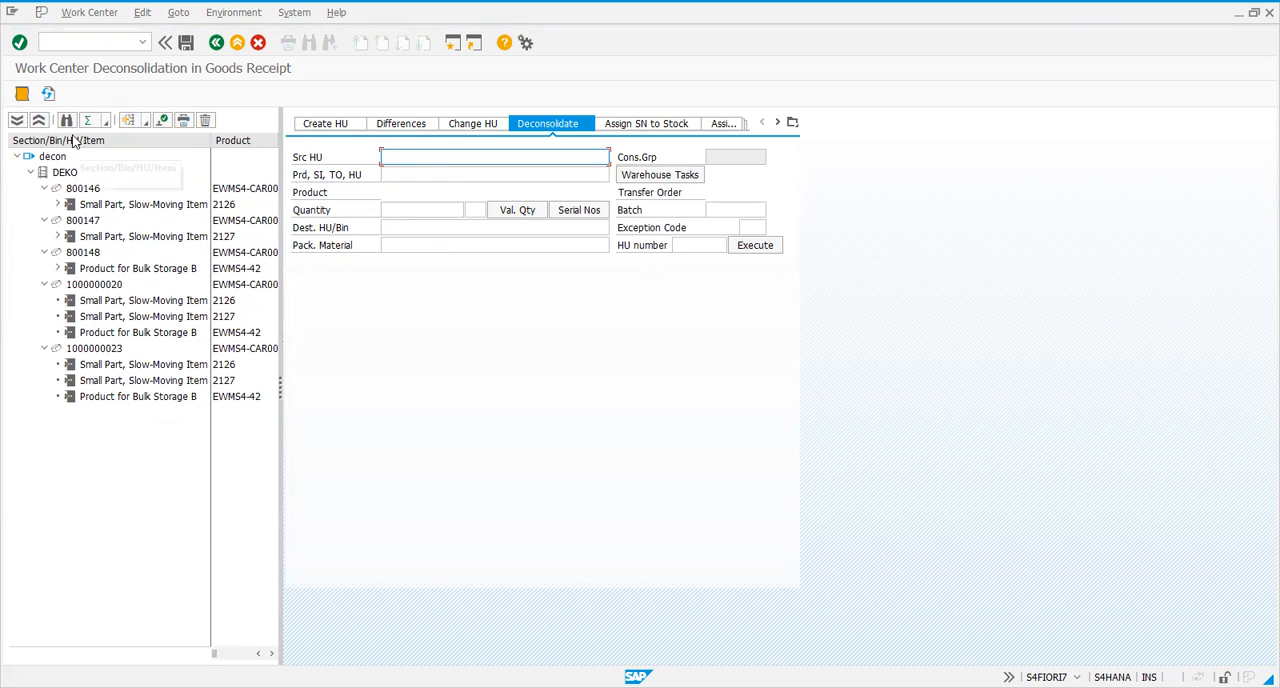
pyautogui.click(78, 189)
pyautogui.click(48, 93)
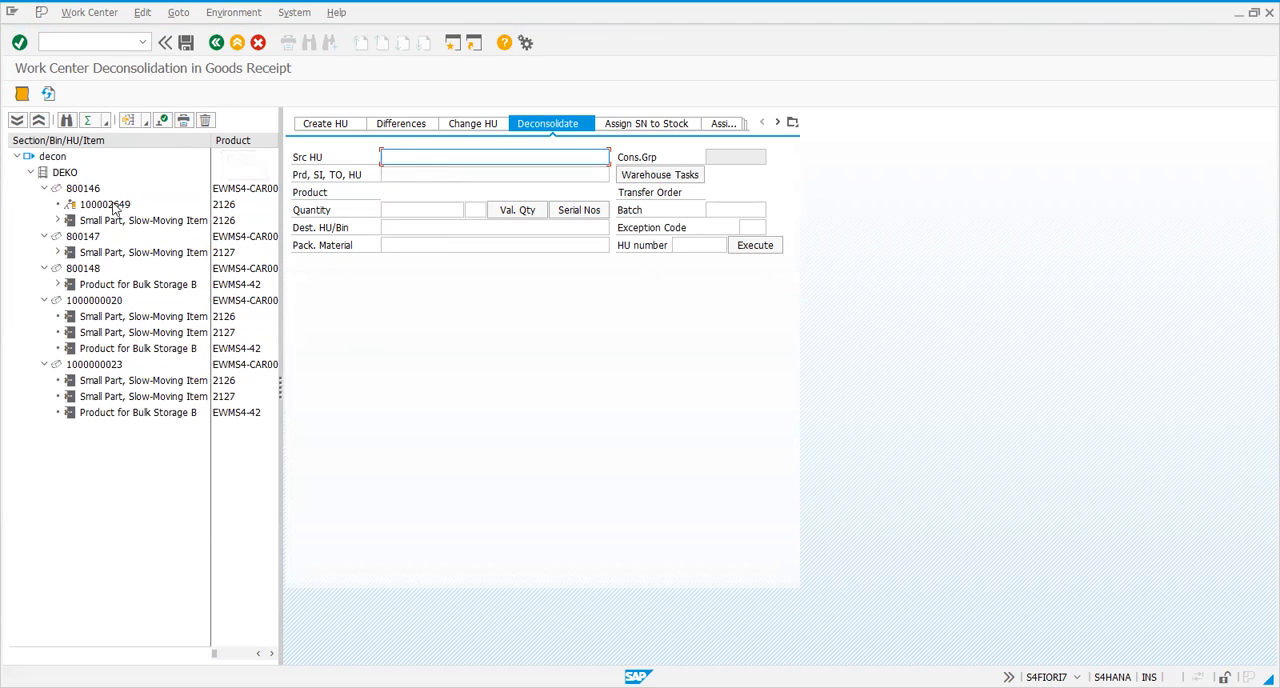
# Complete the process step for handling unit 800147
pyautogui.click(73, 195)
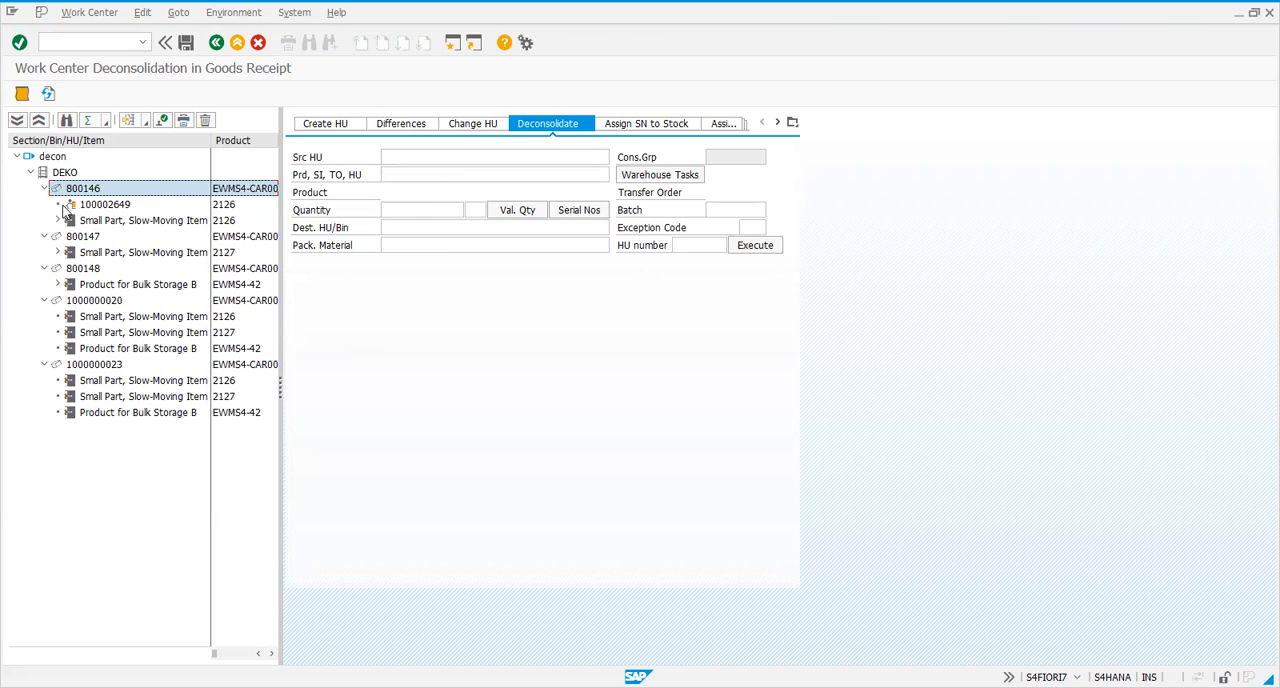
pyautogui.click(125, 207)
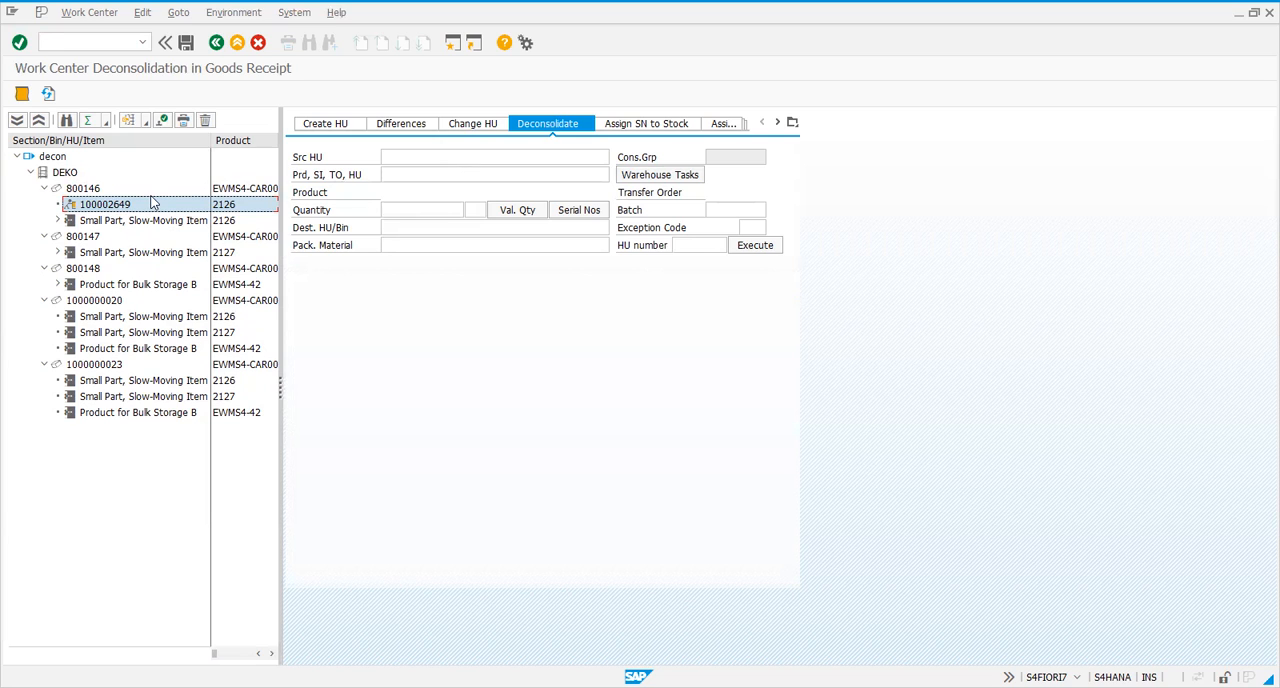
pyautogui.click(84, 238)
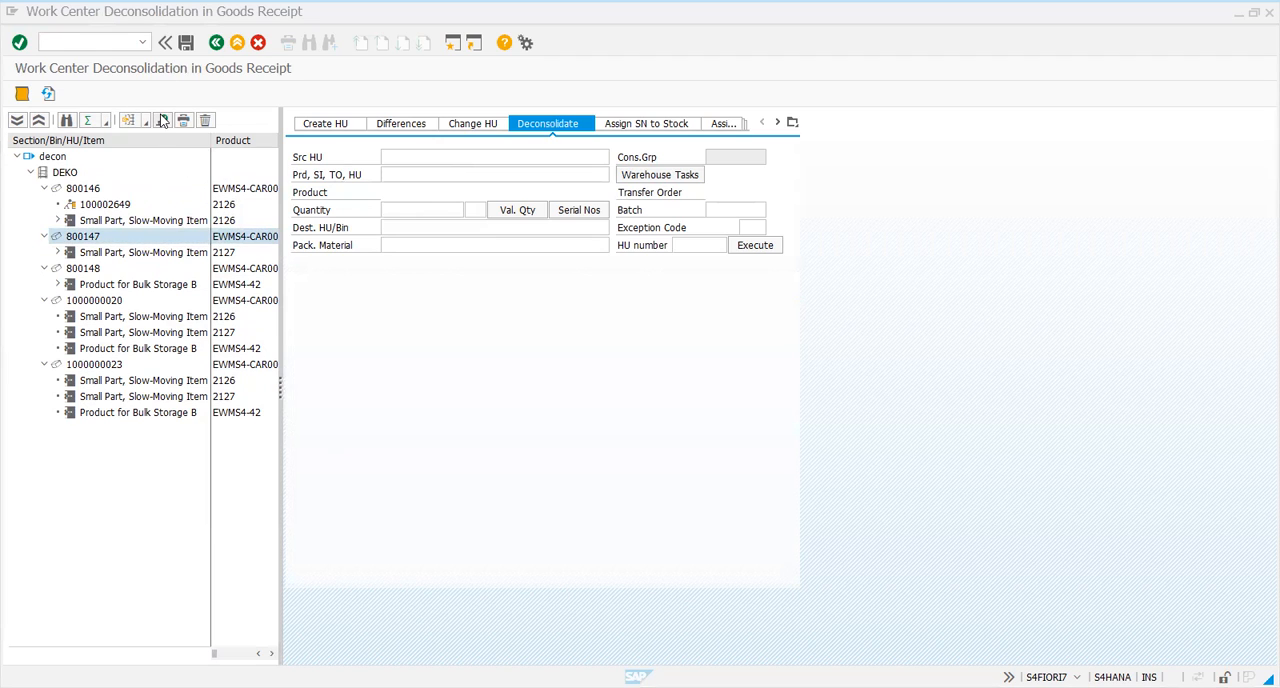
pyautogui.click(151, 122)
pyautogui.click(163, 120)
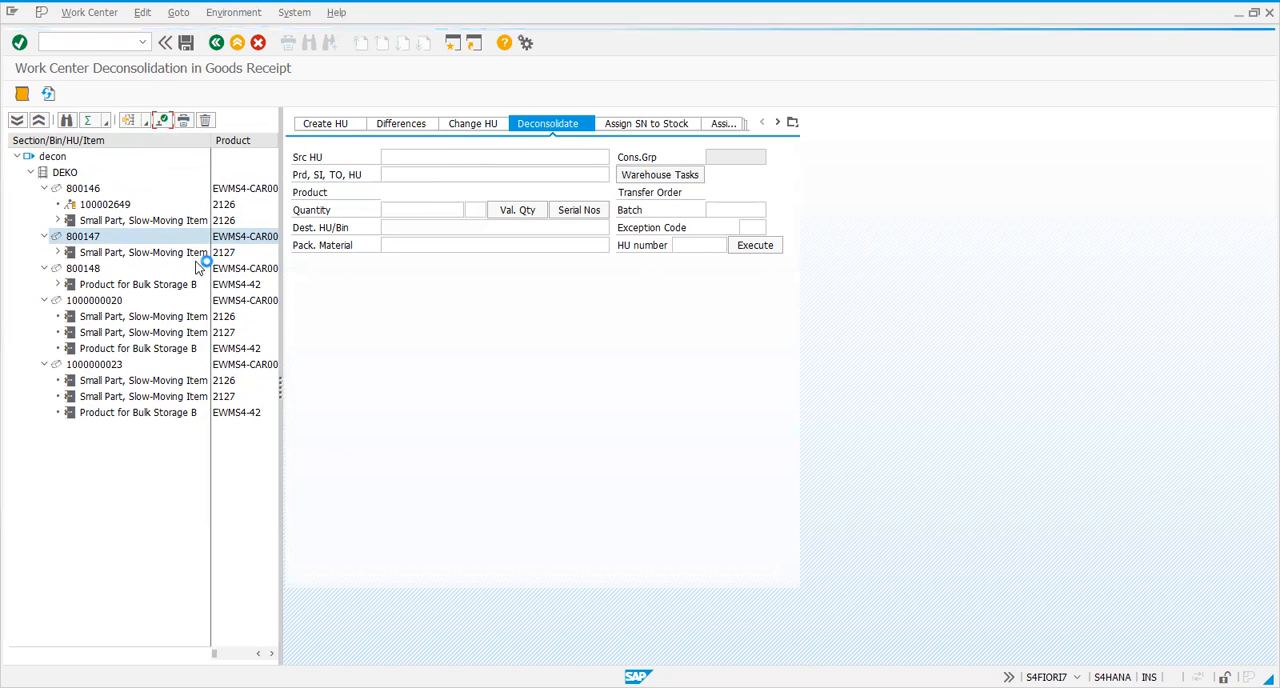
# Complete the process step for handling unit 800148 and save the work center changes
pyautogui.click(86, 268)
pyautogui.click(165, 121)
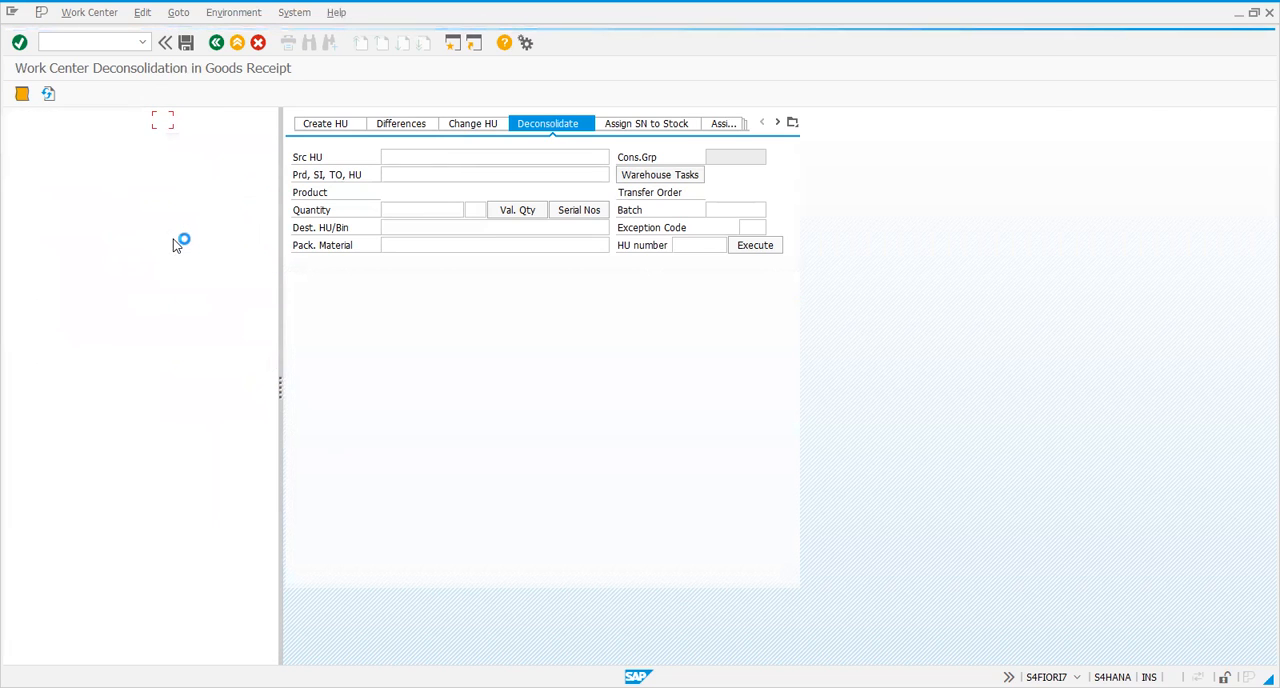
pyautogui.click(186, 42)
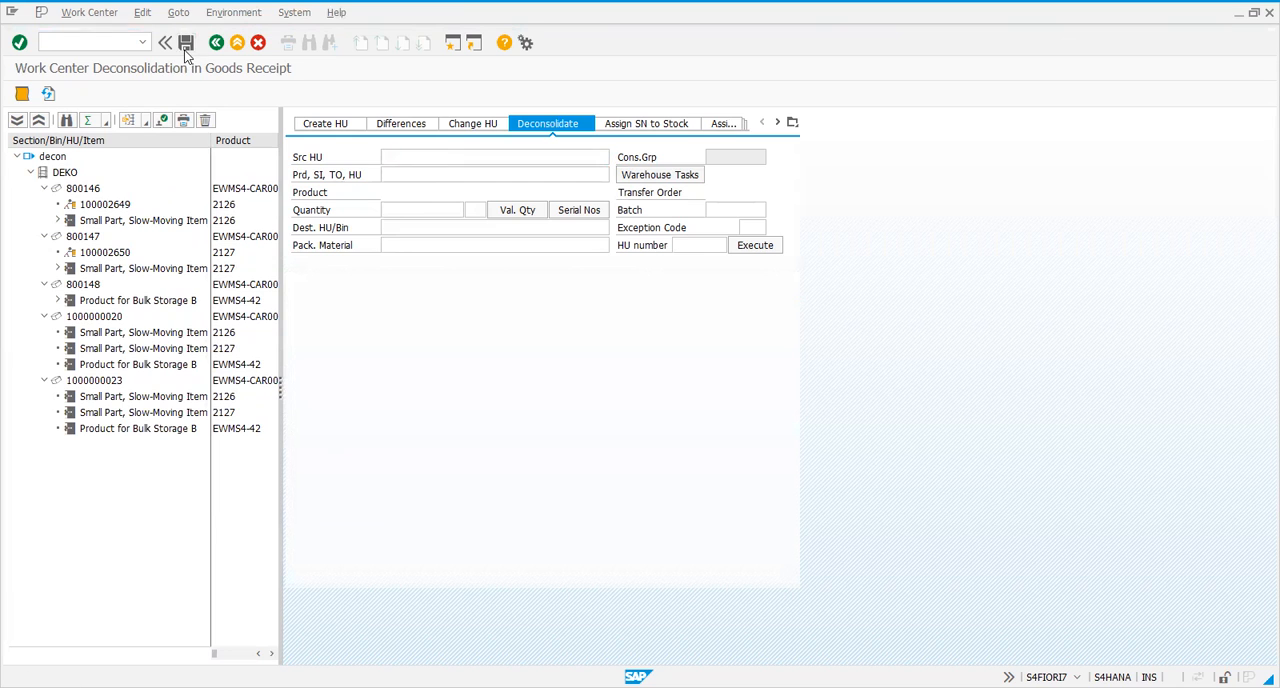
# Open the Warehouse Management Monitor with transaction /n/scwm/mon and expand the Documents node
pyautogui.click(86, 41)
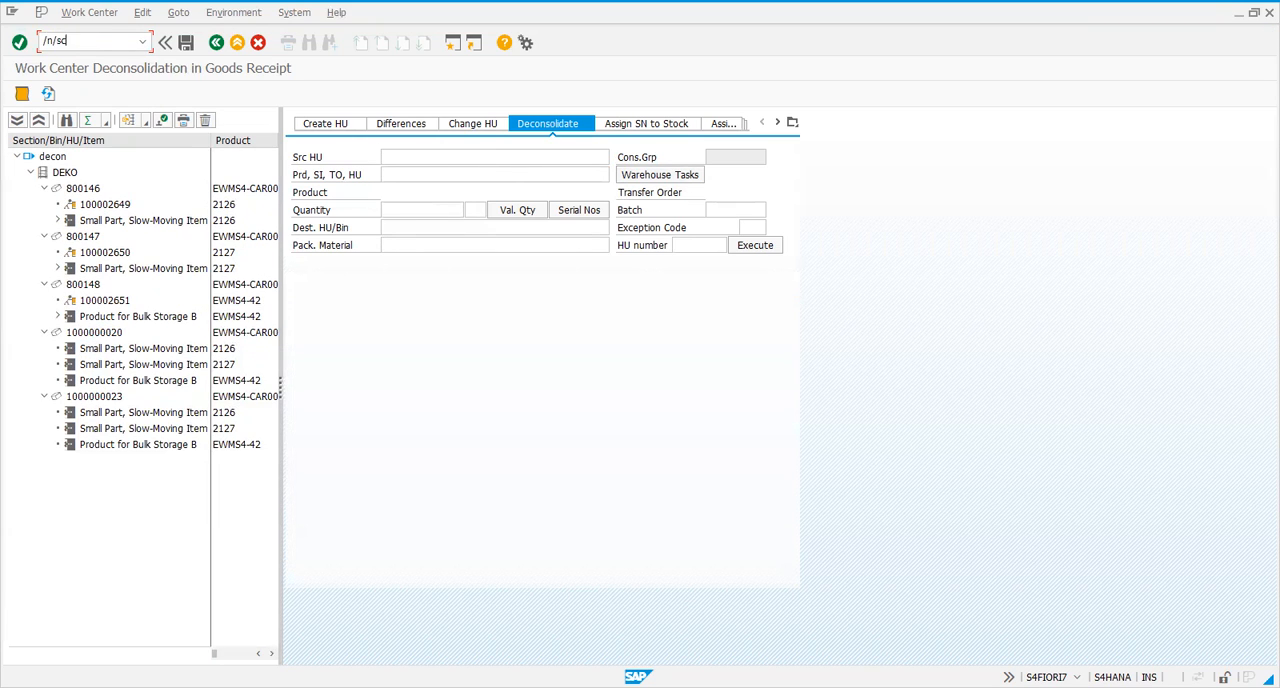
pyautogui.write('/n/scwm/mon')
pyautogui.press('Return')
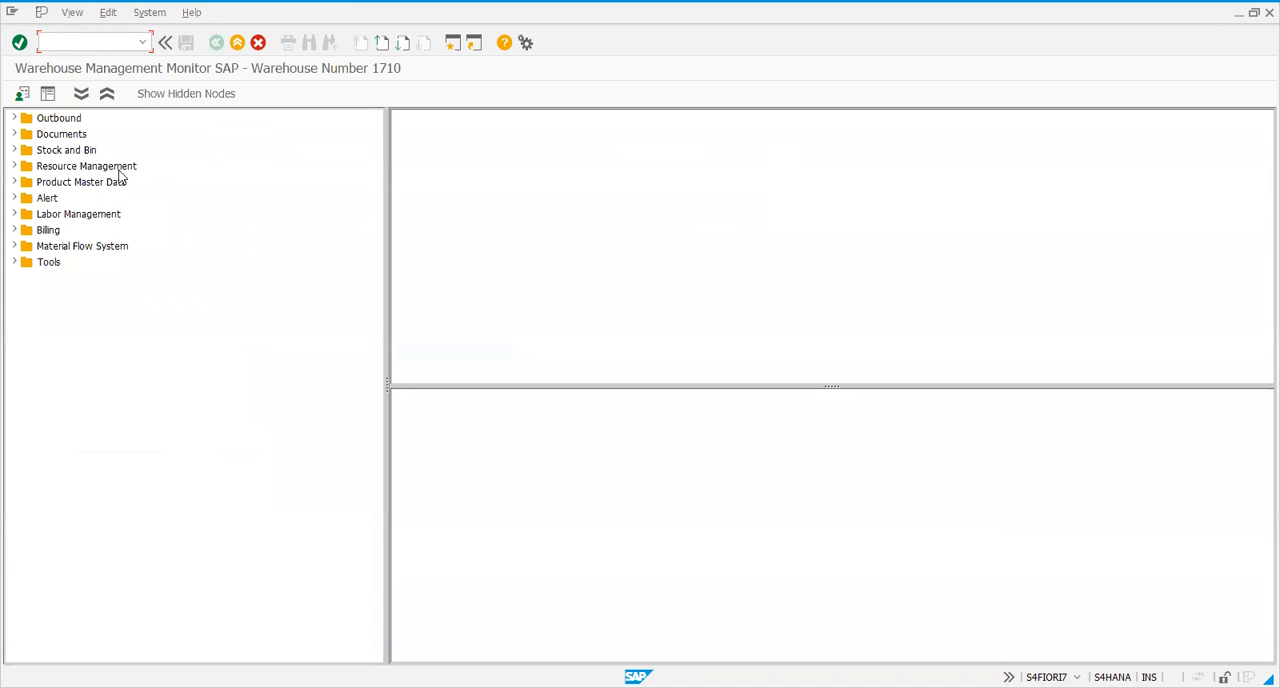
pyautogui.click(14, 134)
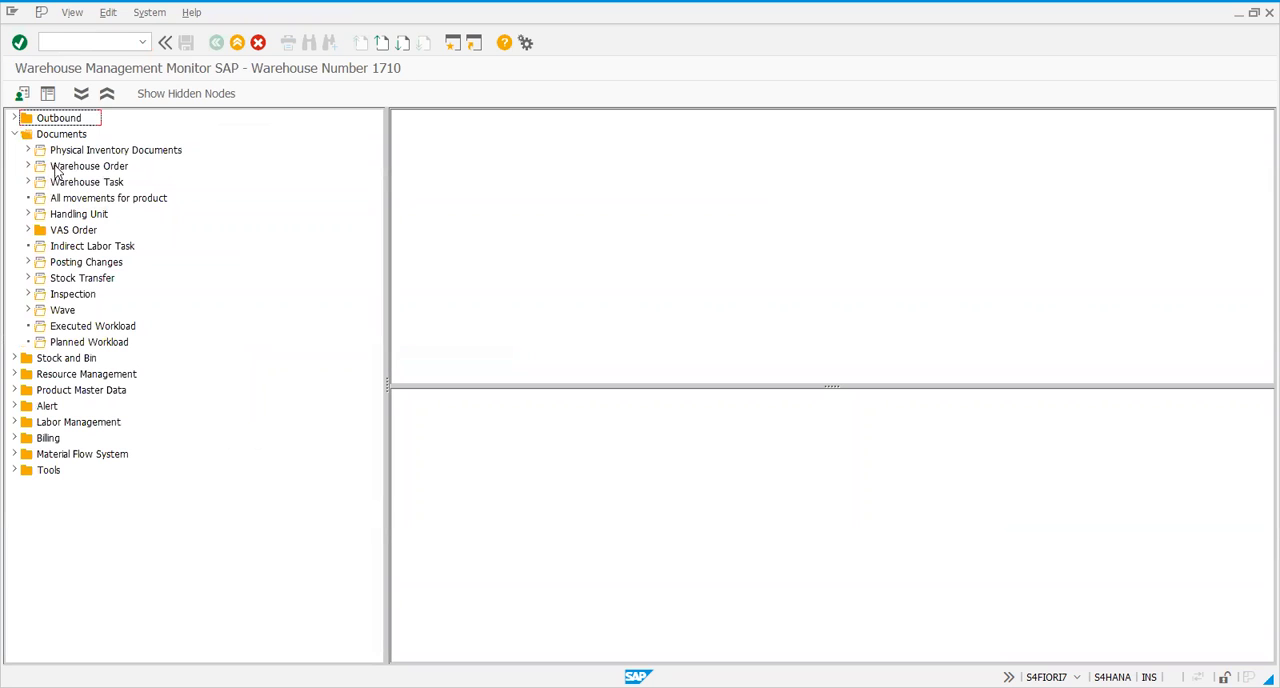
pyautogui.doubleClick(57, 168)
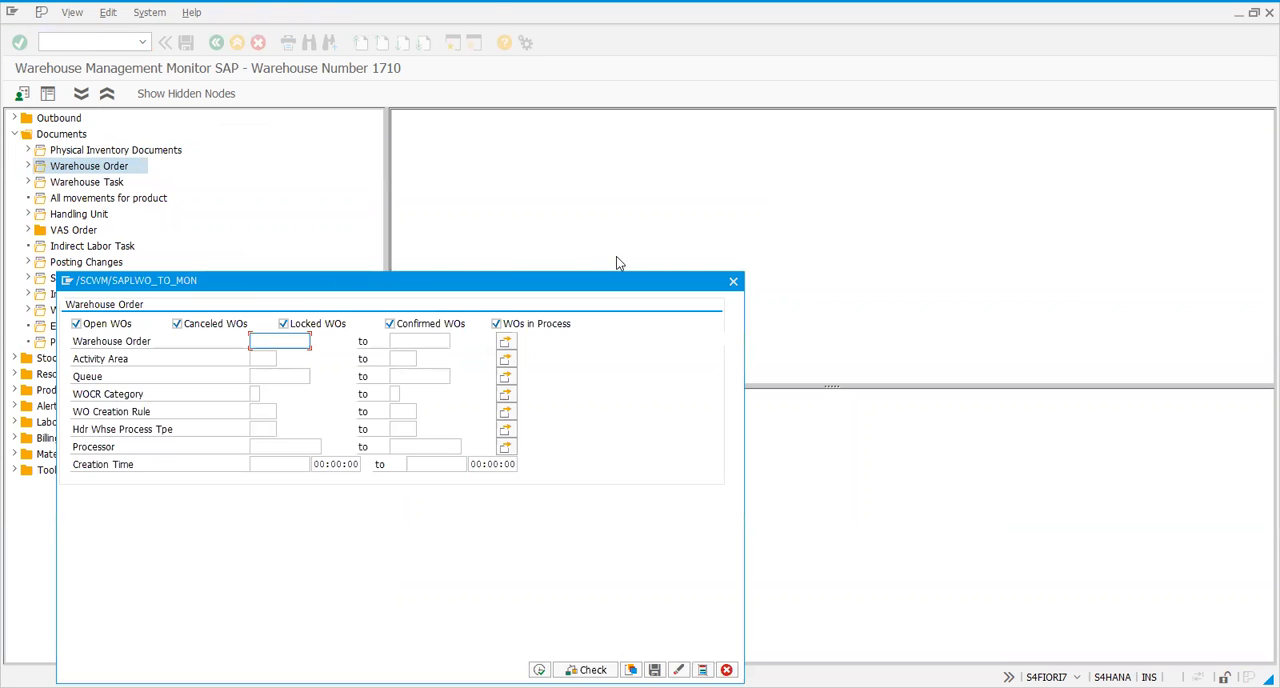
pyautogui.click(733, 281)
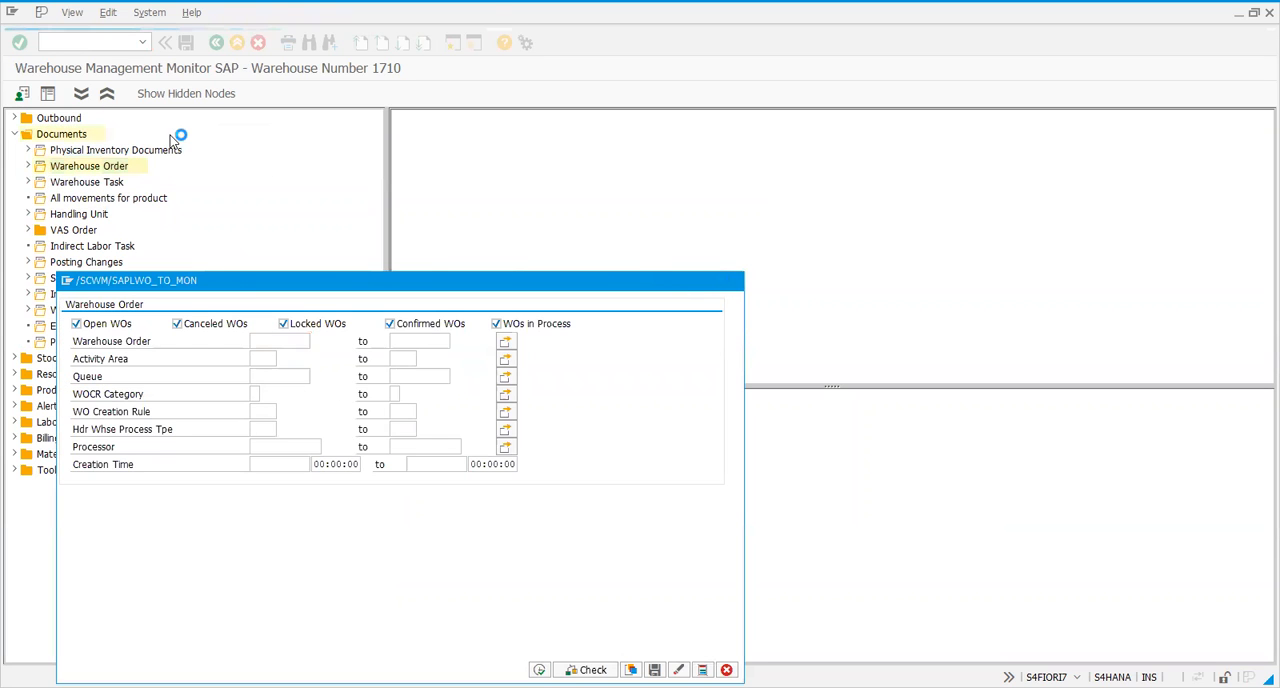
pyautogui.doubleClick(103, 188)
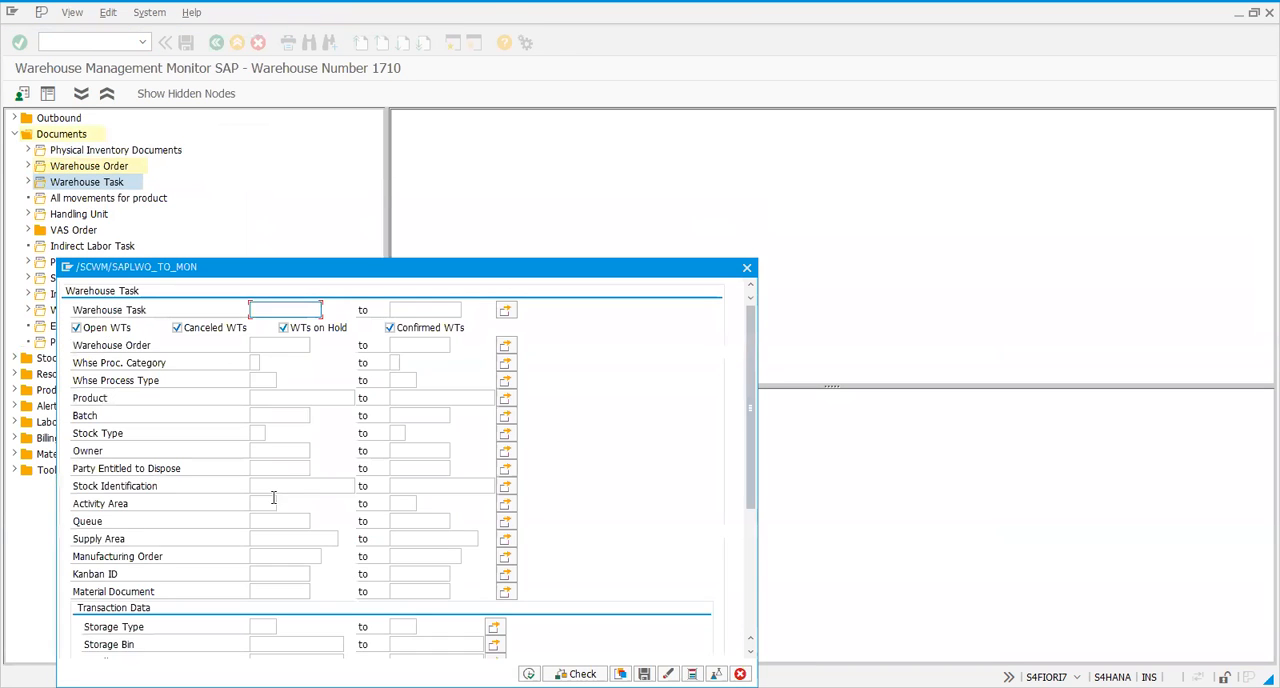
pyautogui.scroll(-5, 270, 495)
pyautogui.scroll(-3, 297, 506)
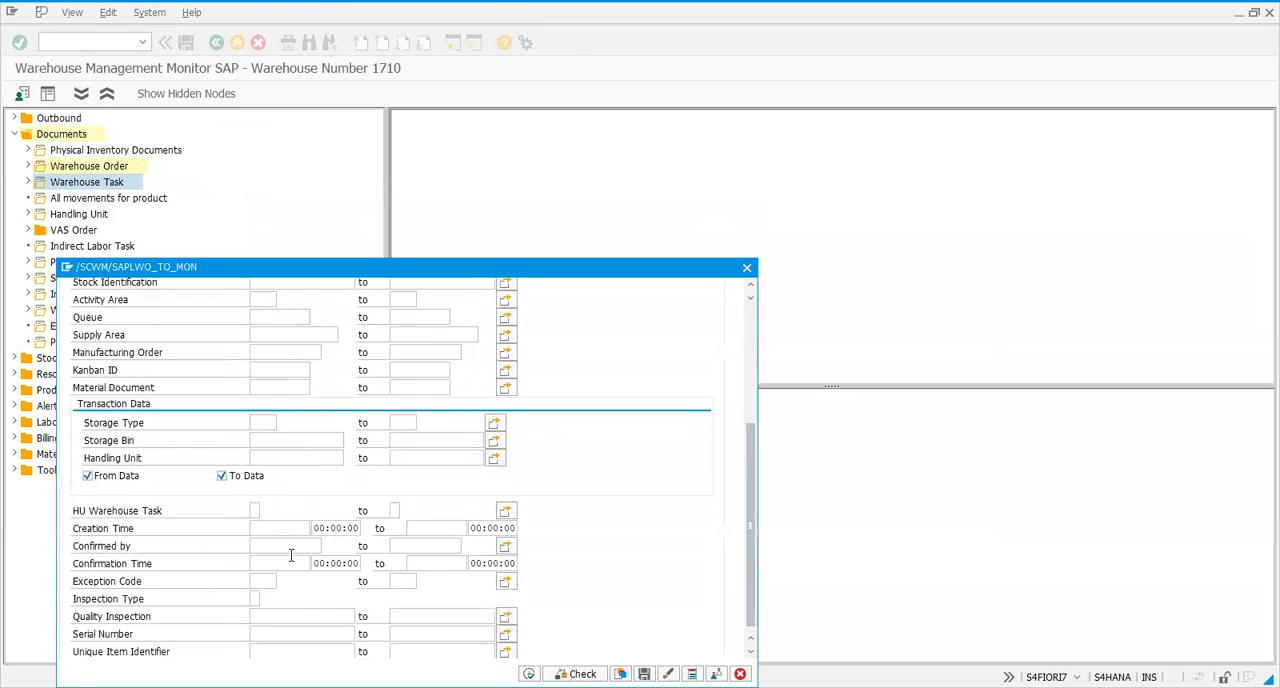
pyautogui.click(297, 512)
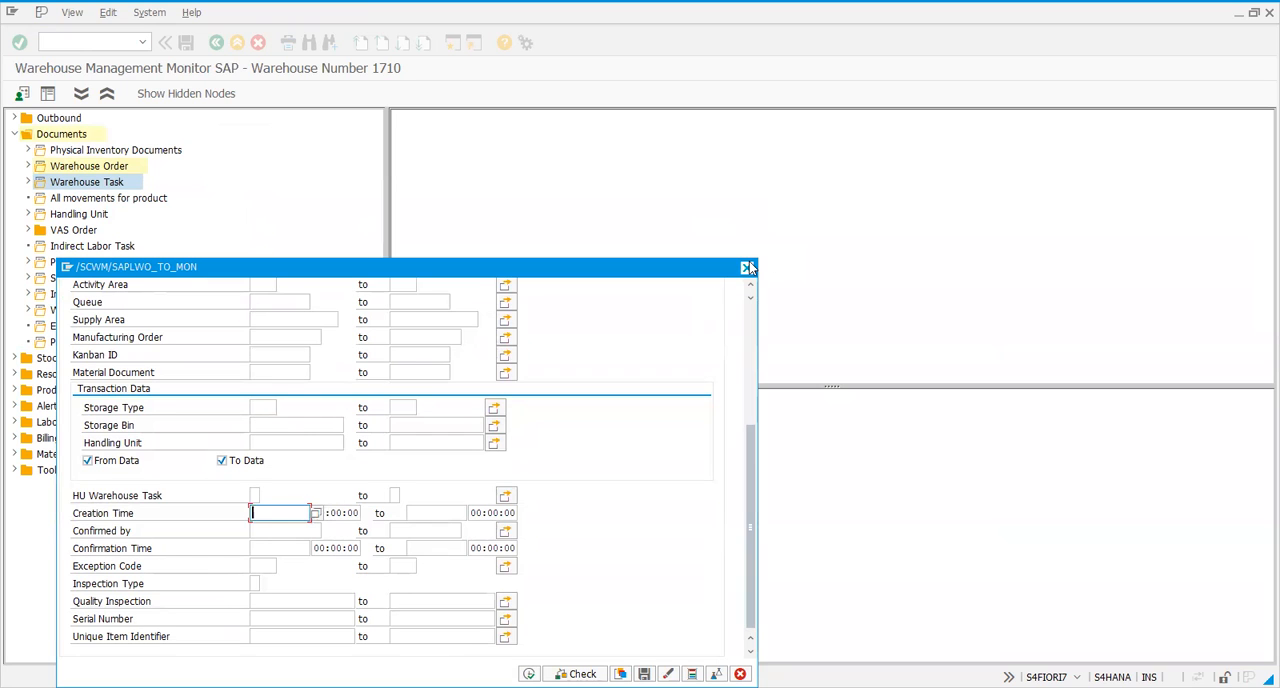
pyautogui.click(748, 268)
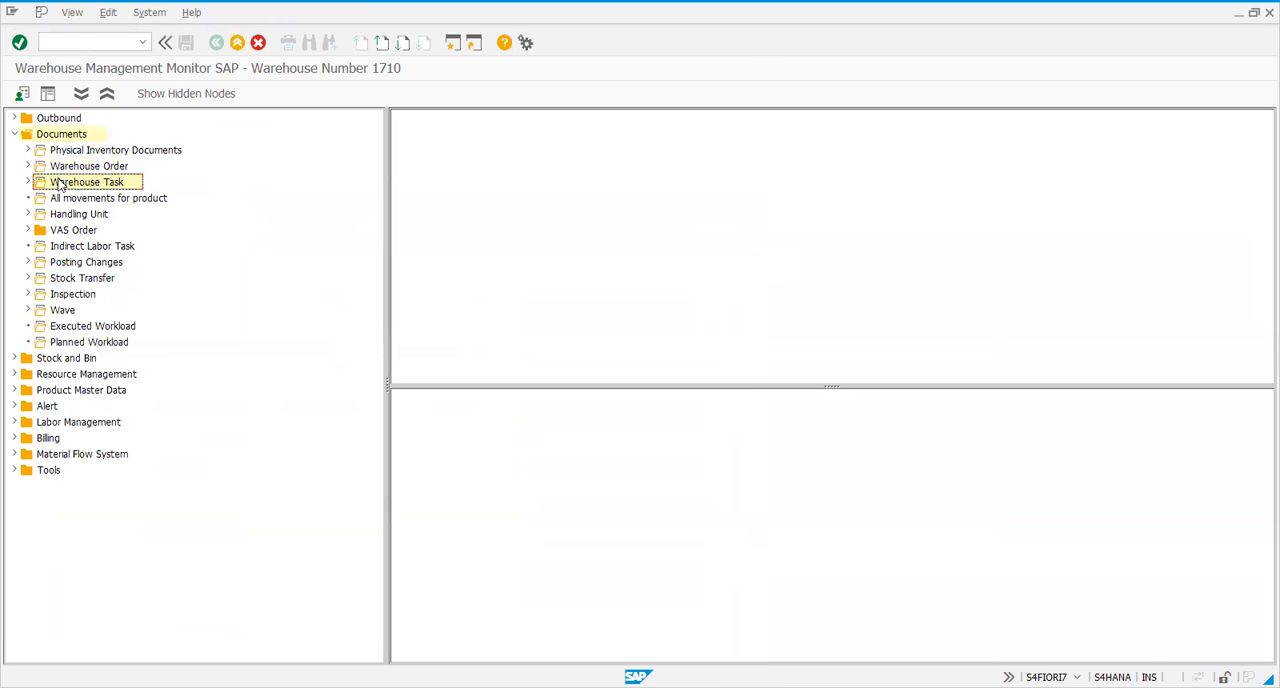
pyautogui.rightClick(42, 186)
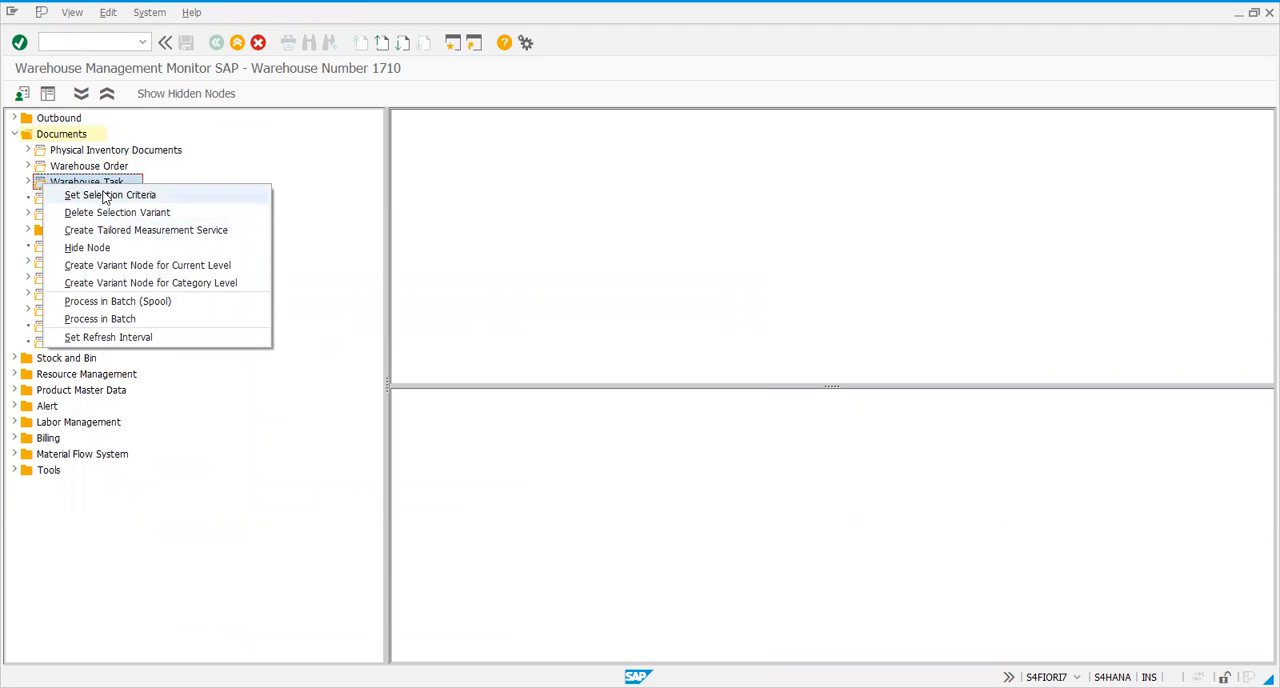
pyautogui.click(361, 206)
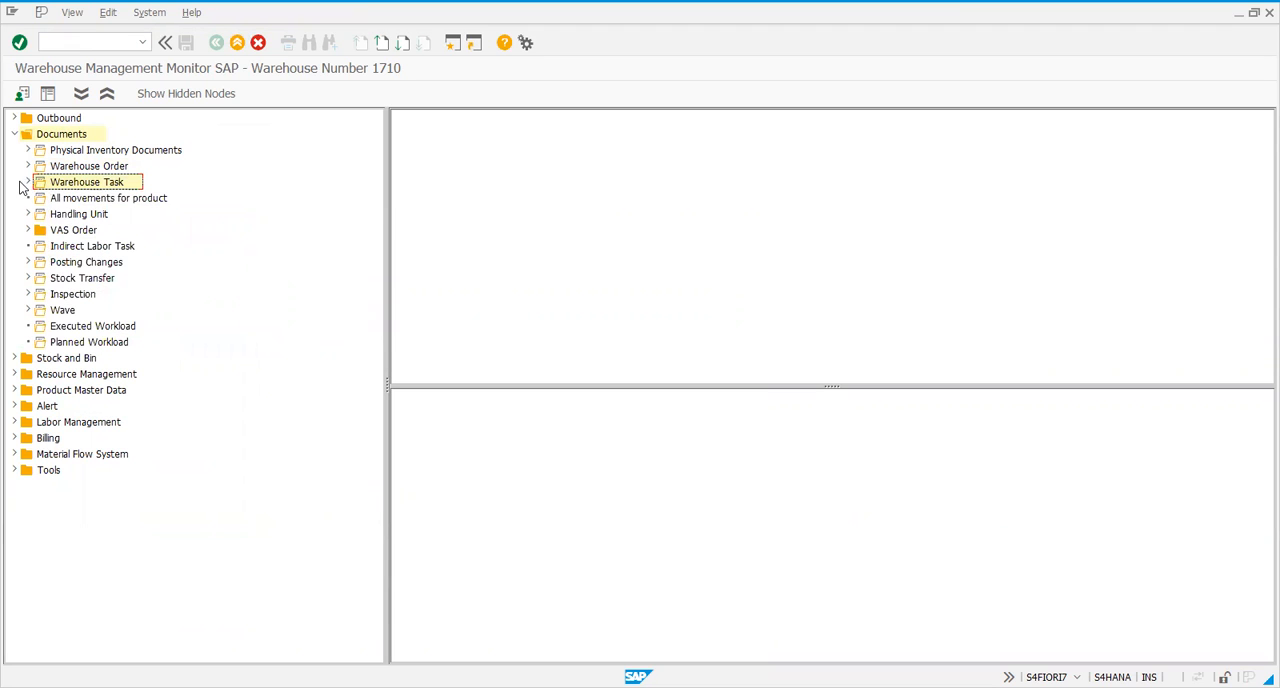
pyautogui.click(27, 182)
pyautogui.click(27, 182)
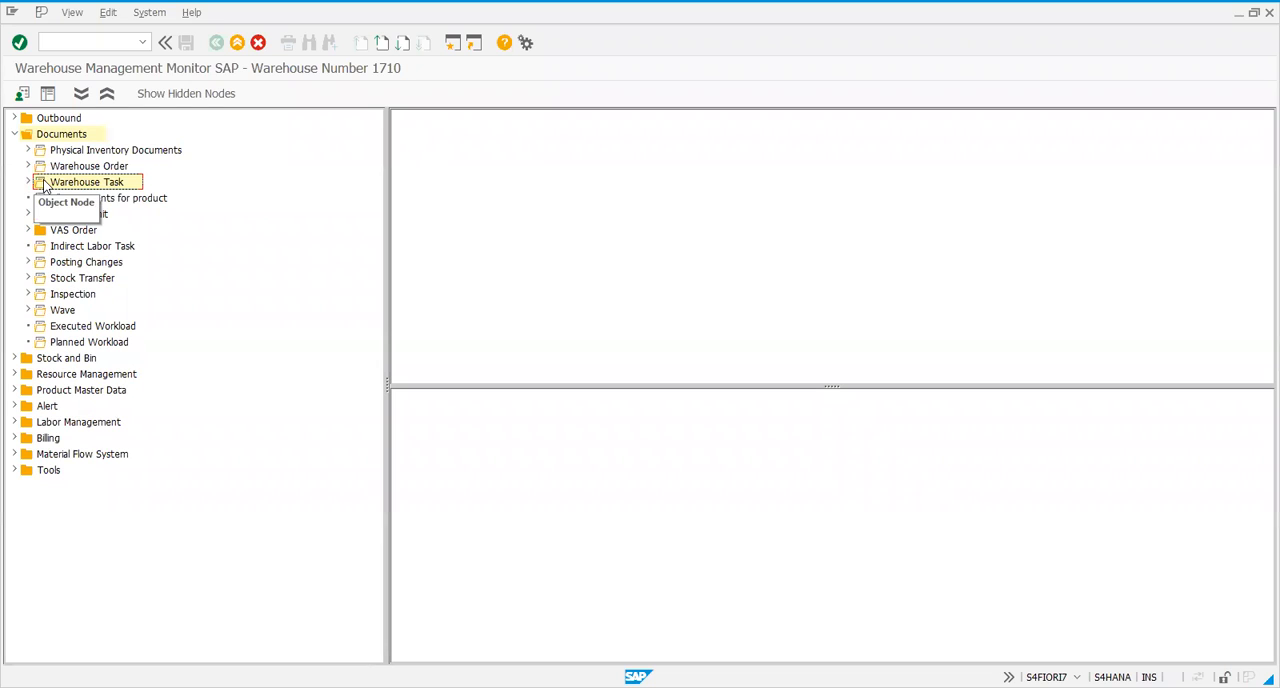
# Display the warehouse tasks in the monitor with creation date 27.12.2020 as the selection criterion
pyautogui.doubleClick(45, 184)
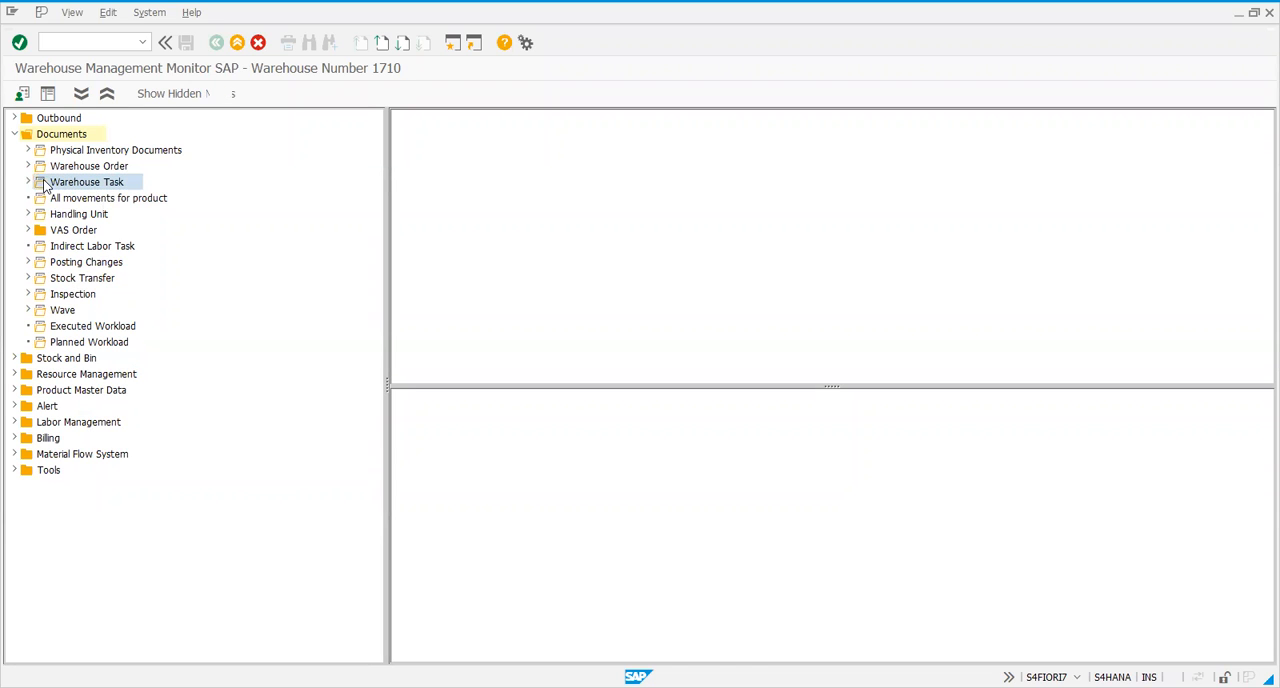
pyautogui.scroll(-1, 267, 543)
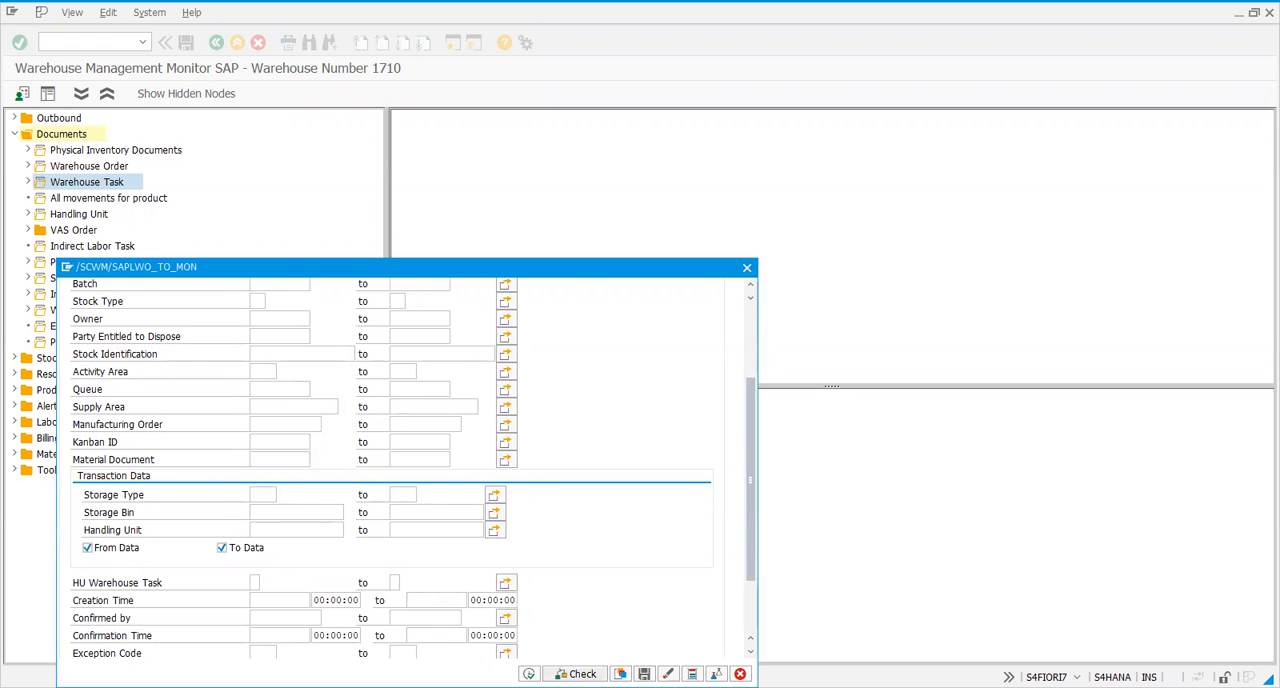
pyautogui.click(620, 673)
pyautogui.click(372, 406)
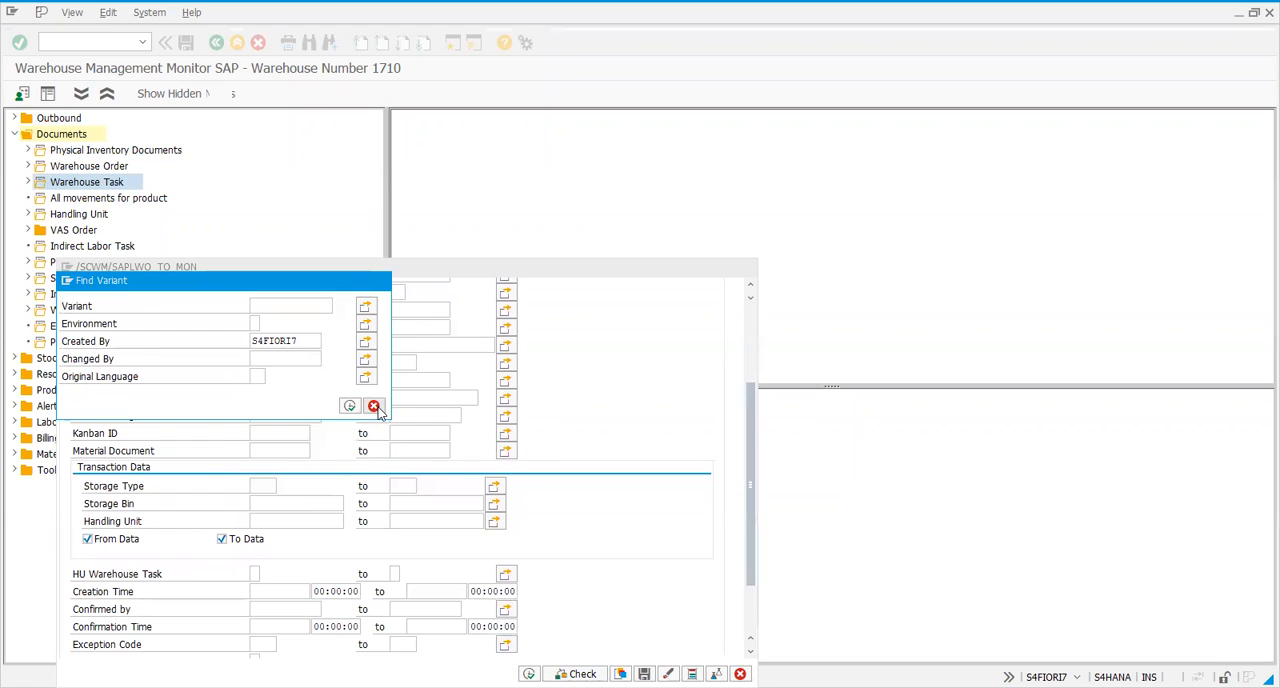
pyautogui.scroll(-3, 266, 518)
pyautogui.click(266, 518)
pyautogui.click(315, 520)
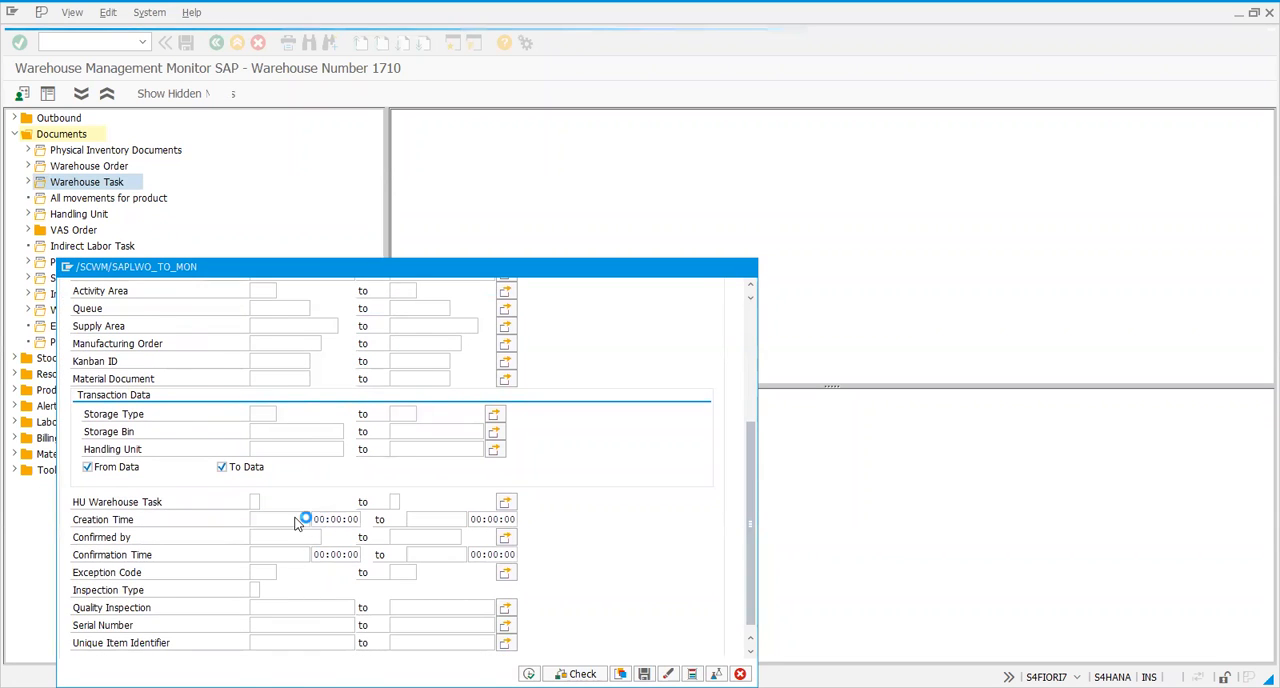
pyautogui.doubleClick(315, 330)
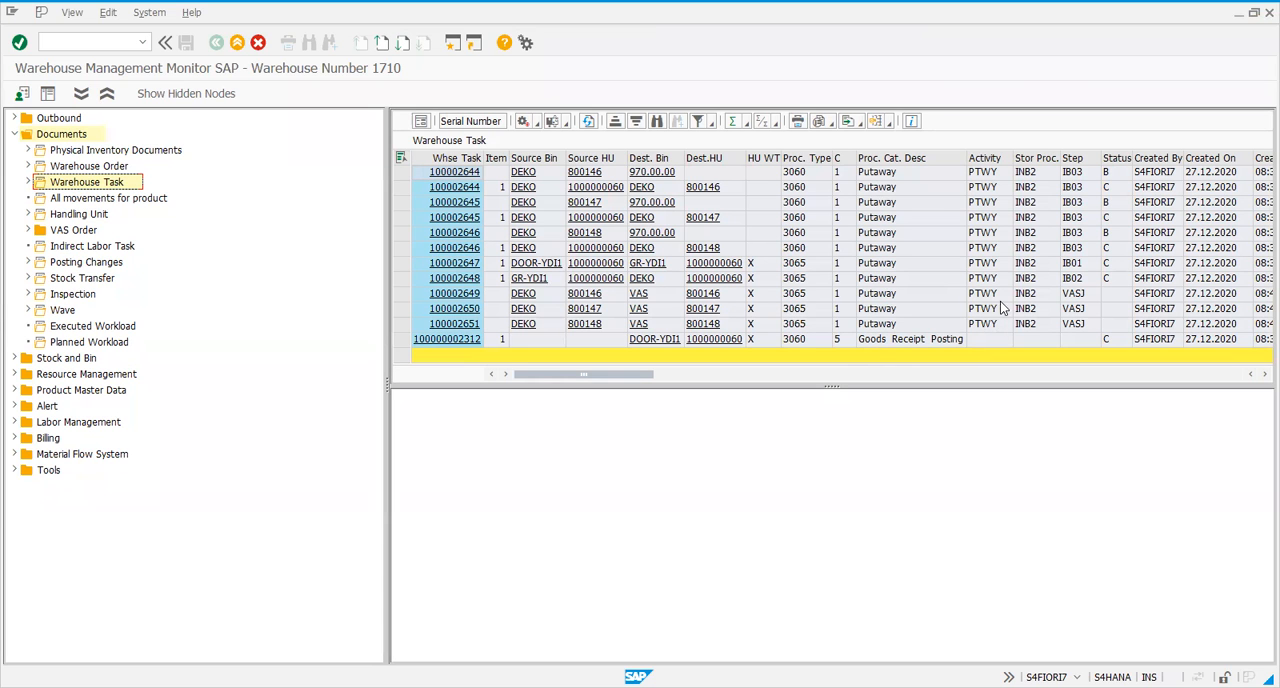
# Examine the status and process step of the putaway tasks destined for bin 970.00.00
pyautogui.hscroll(3, 1034, 305)
pyautogui.hscroll(-3, 1034, 298)
pyautogui.click(1117, 173)
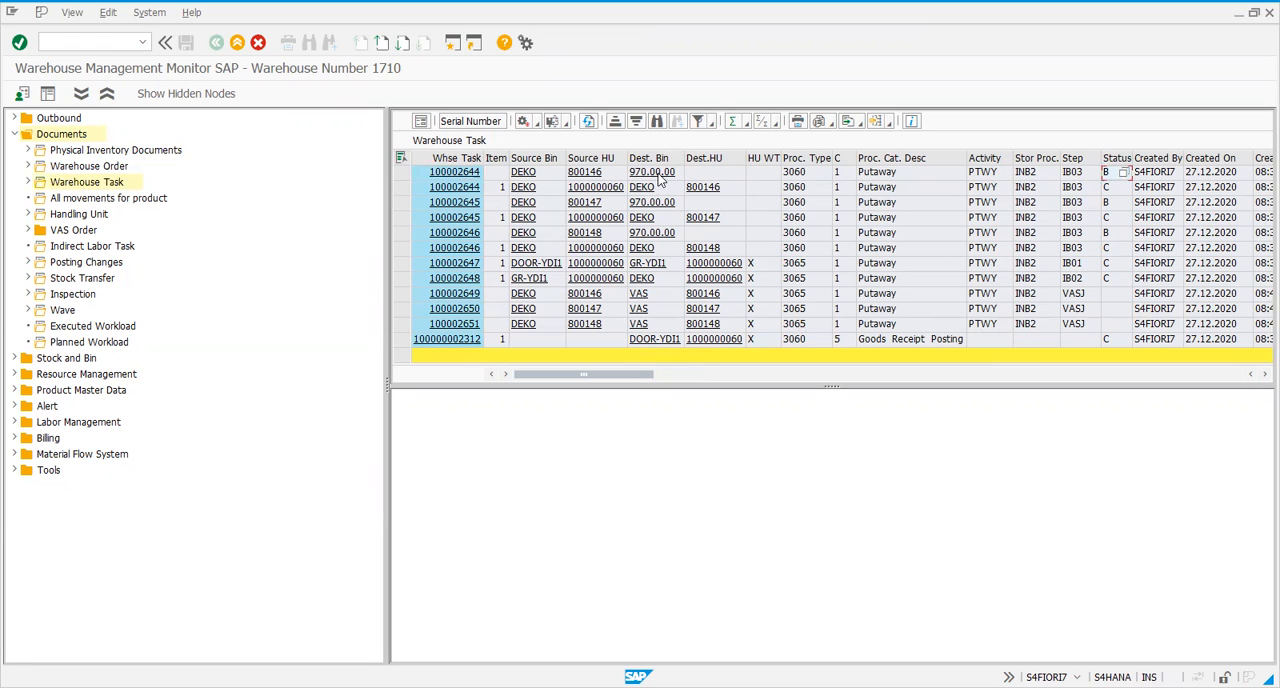
pyautogui.click(400, 174)
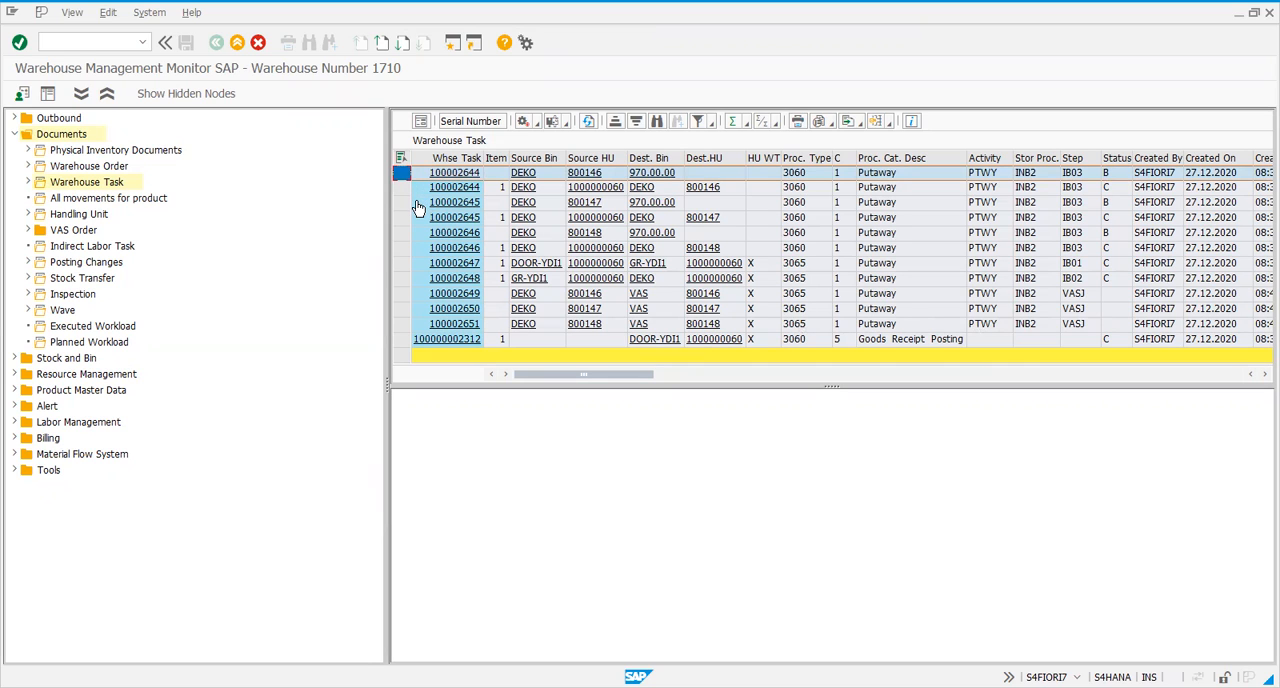
pyautogui.click(1124, 205)
pyautogui.click(1080, 203)
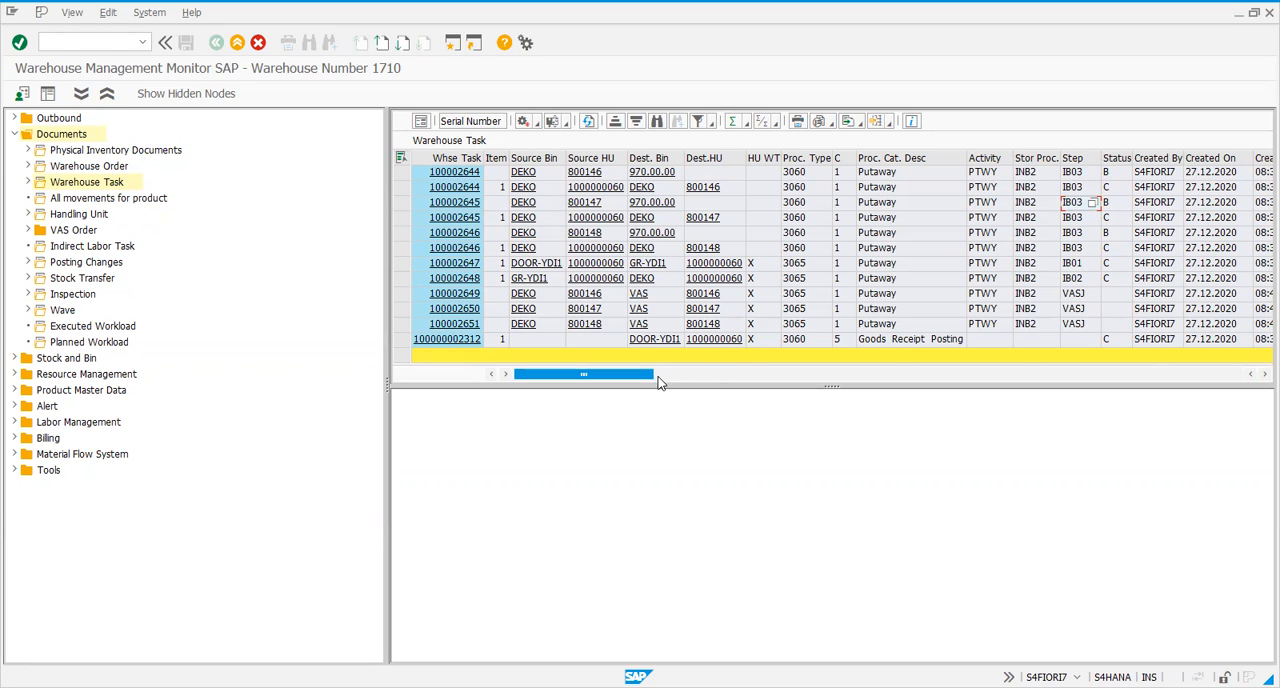
pyautogui.moveTo(655, 380); pyautogui.dragTo(497, 369)
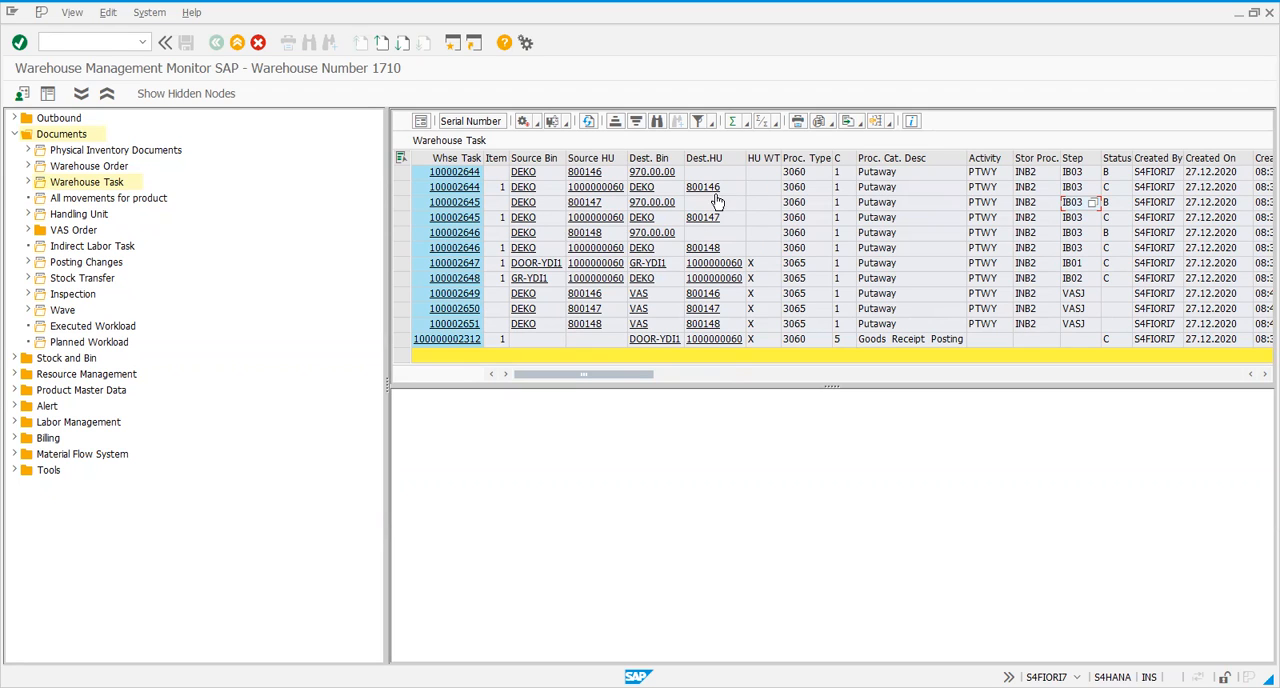
# Examine the DEKO deconsolidation tasks and the preceding IB01 and IB02 handling unit tasks in the warehouse task list
pyautogui.click(415, 186)
pyautogui.moveTo(390, 185); pyautogui.dragTo(387, 185)
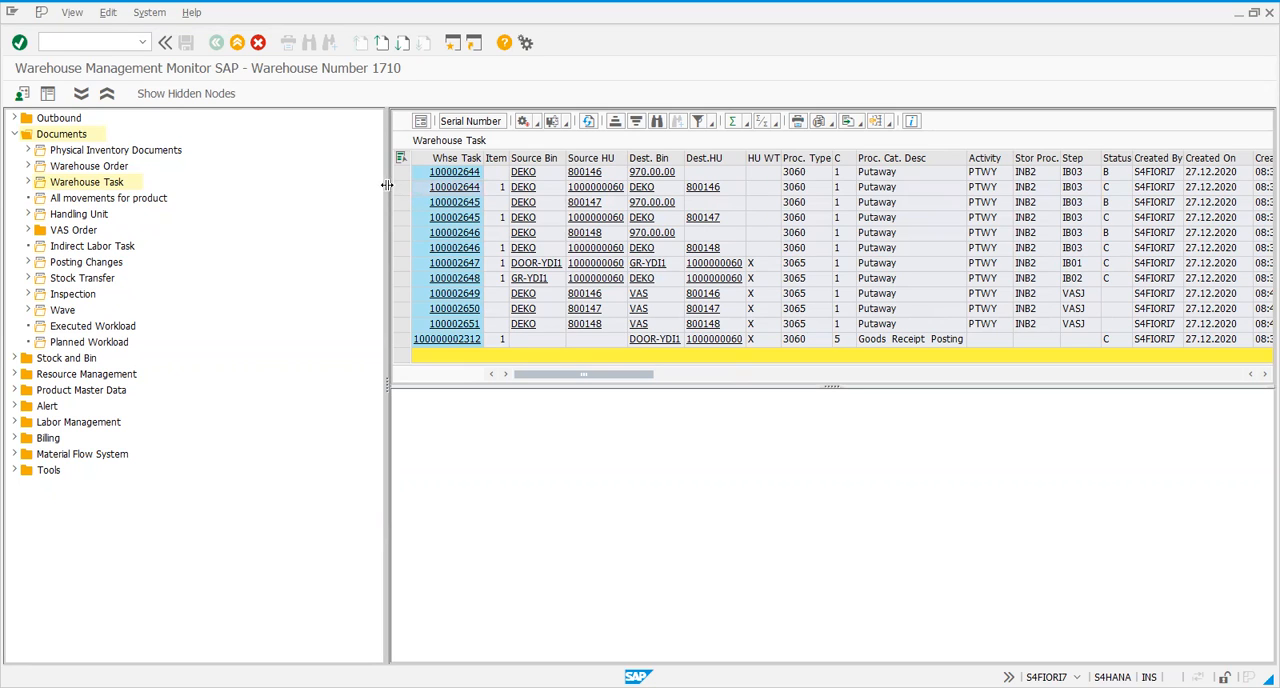
pyautogui.click(401, 187)
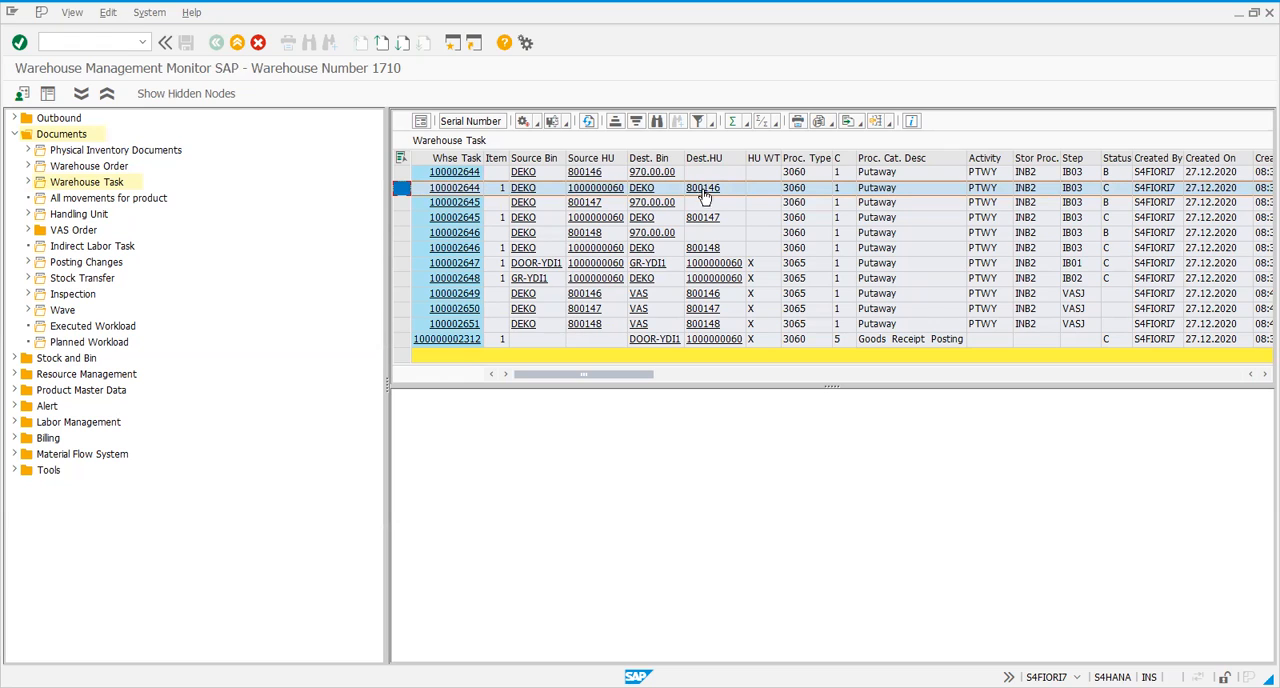
pyautogui.click(401, 218)
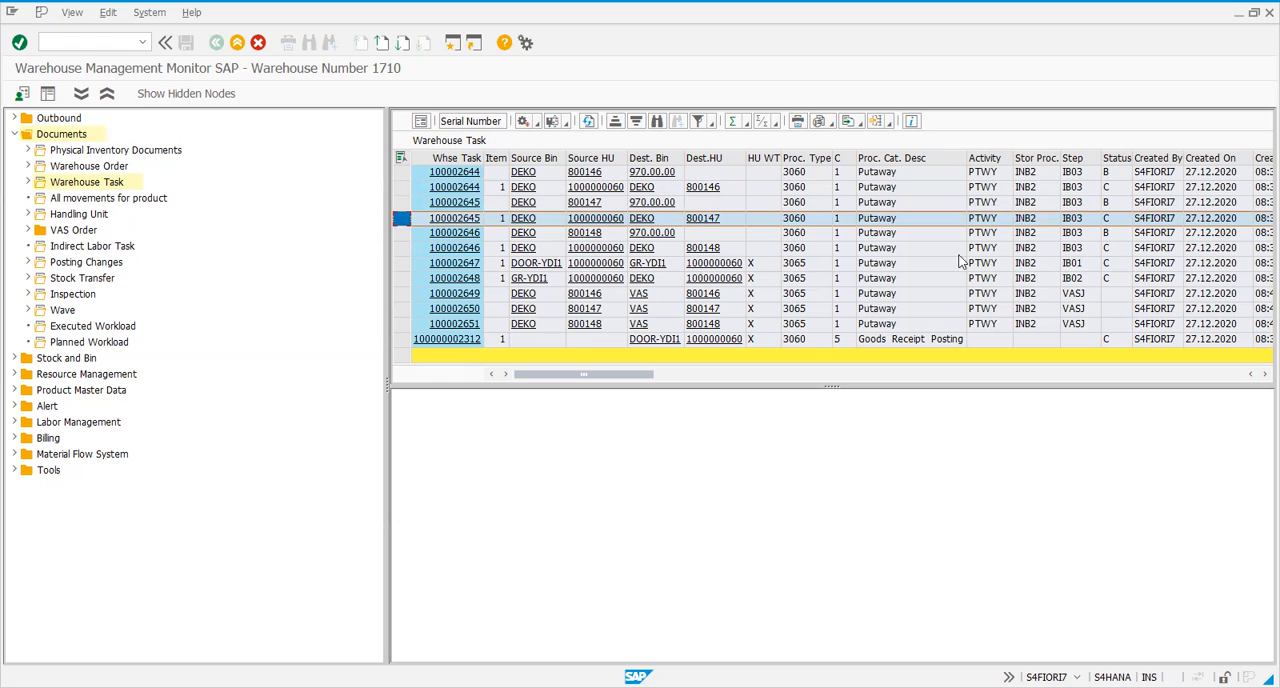
pyautogui.click(1079, 262)
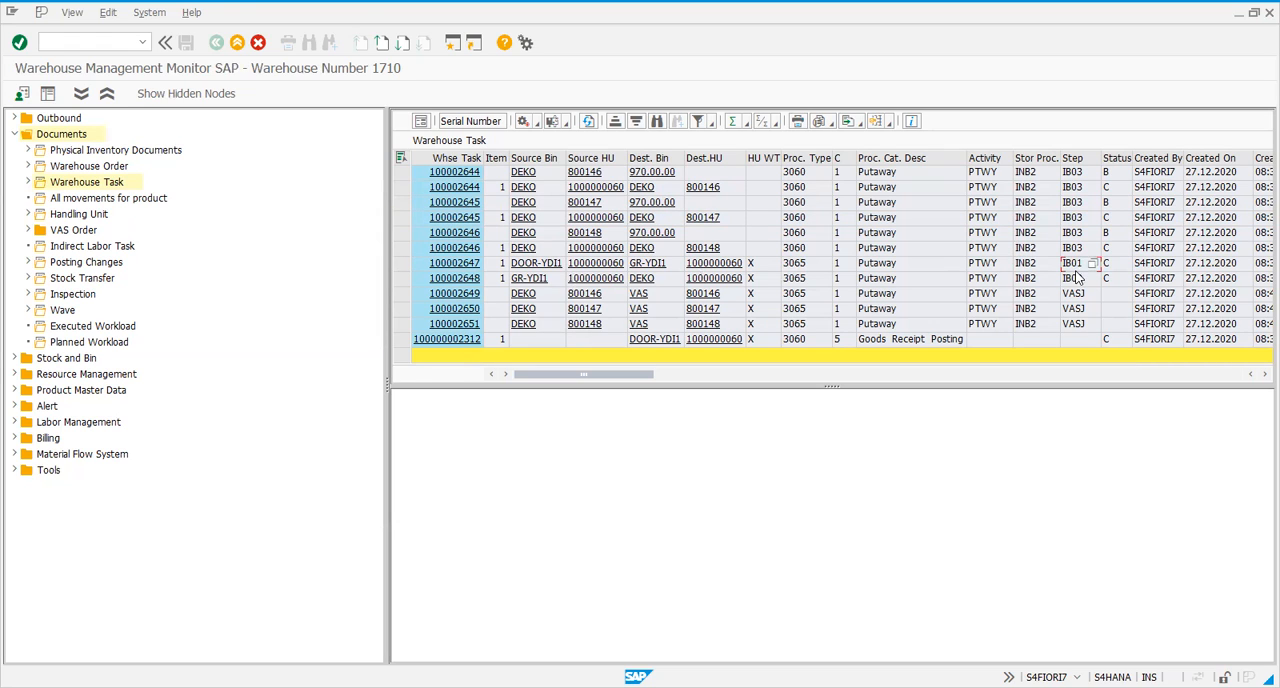
pyautogui.hotkey('alt', 'Tab')
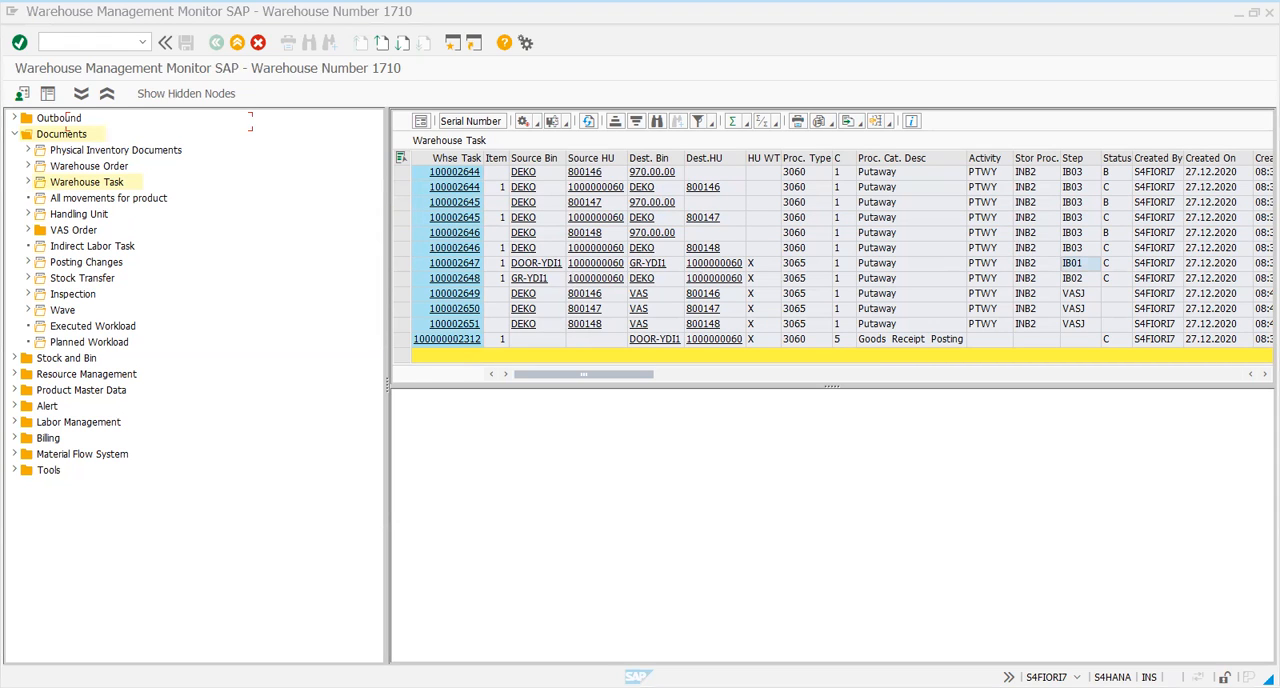
pyautogui.hotkey('alt', 'Tab')
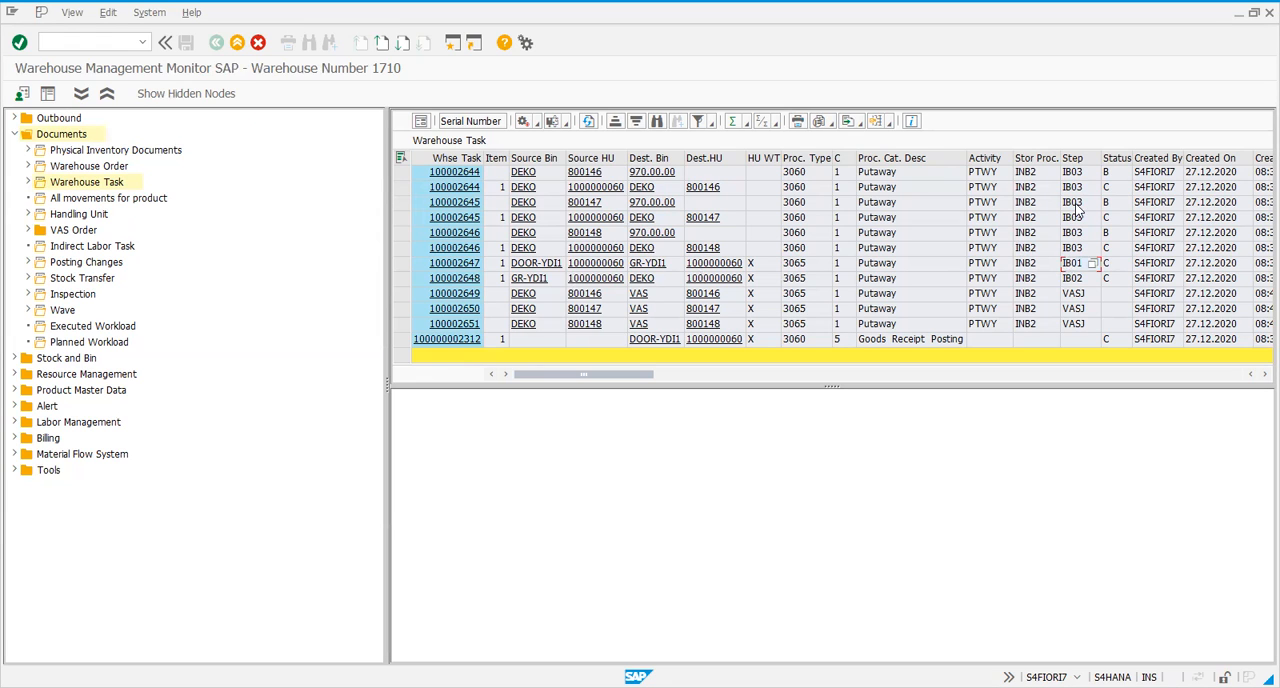
pyautogui.moveTo(401, 278); pyautogui.dragTo(408, 168)
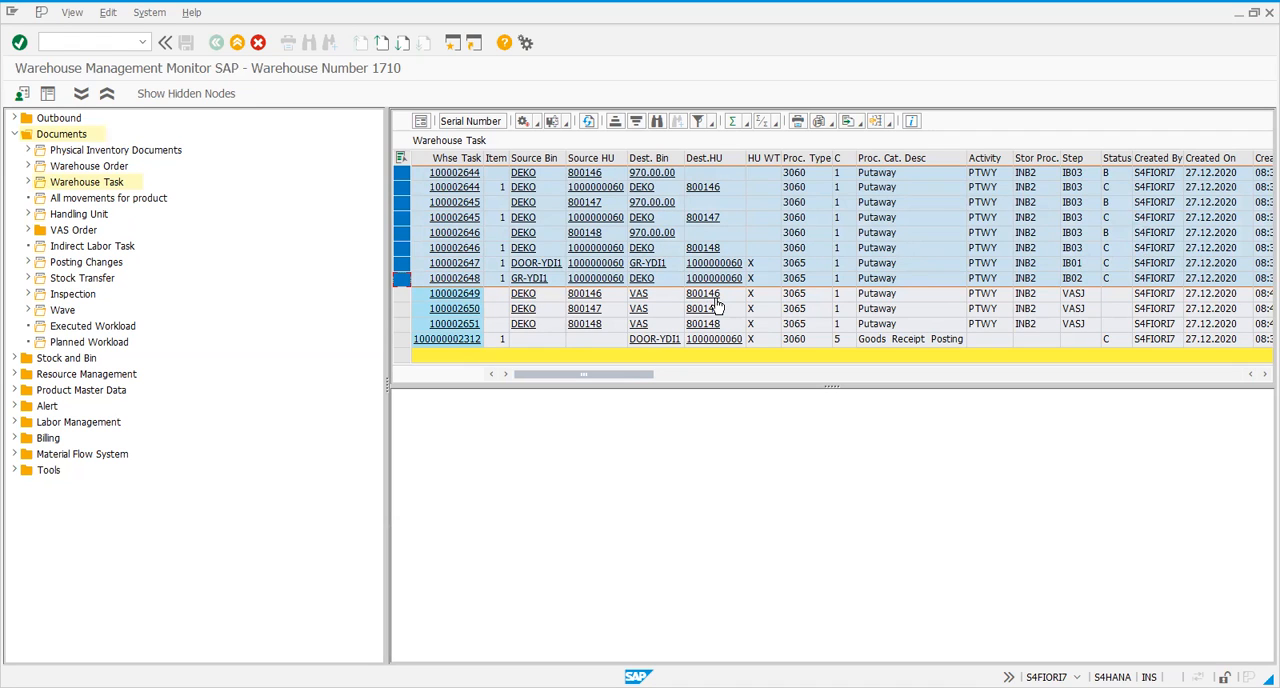
# Confirm warehouse task 100002649 for handling unit 800146 in the background and close the log
pyautogui.click(402, 295)
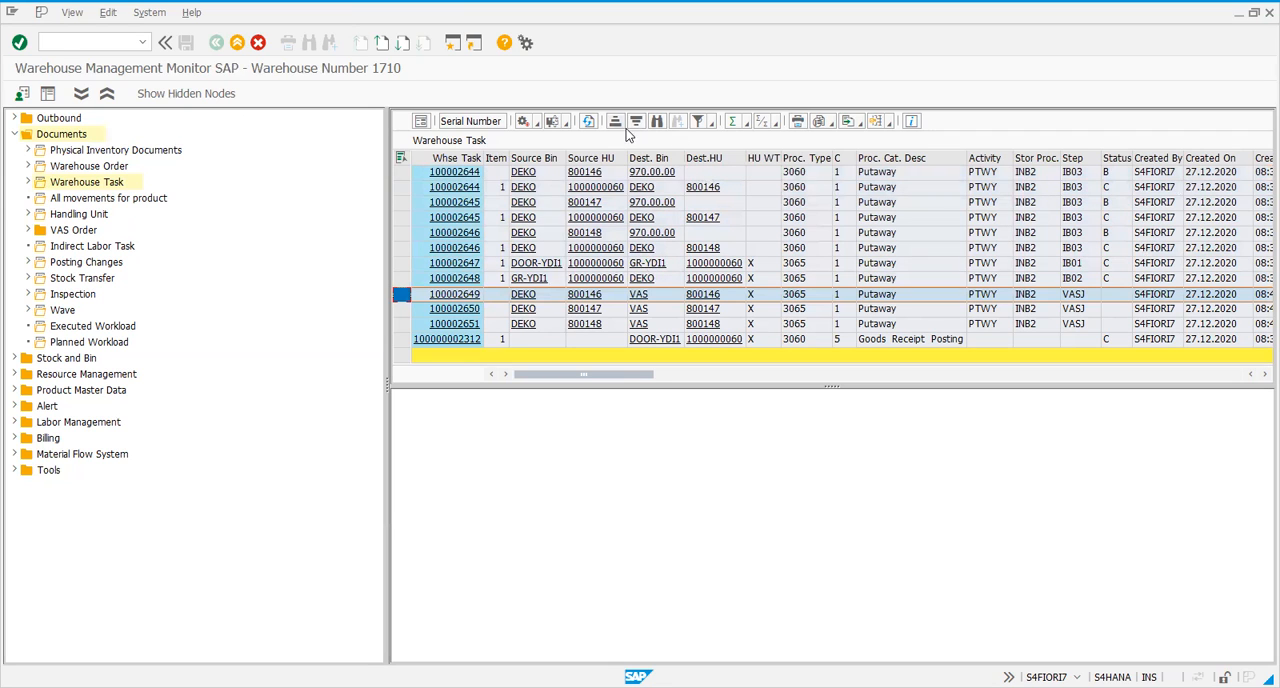
pyautogui.click(526, 121)
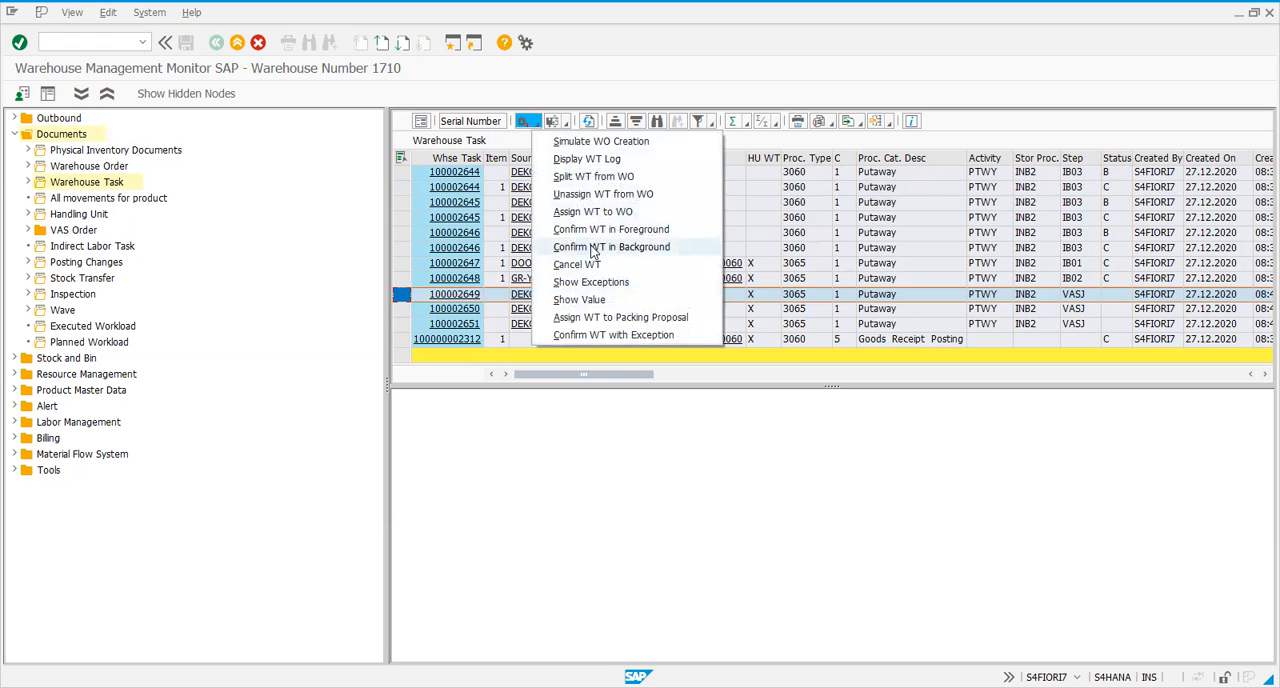
pyautogui.click(596, 248)
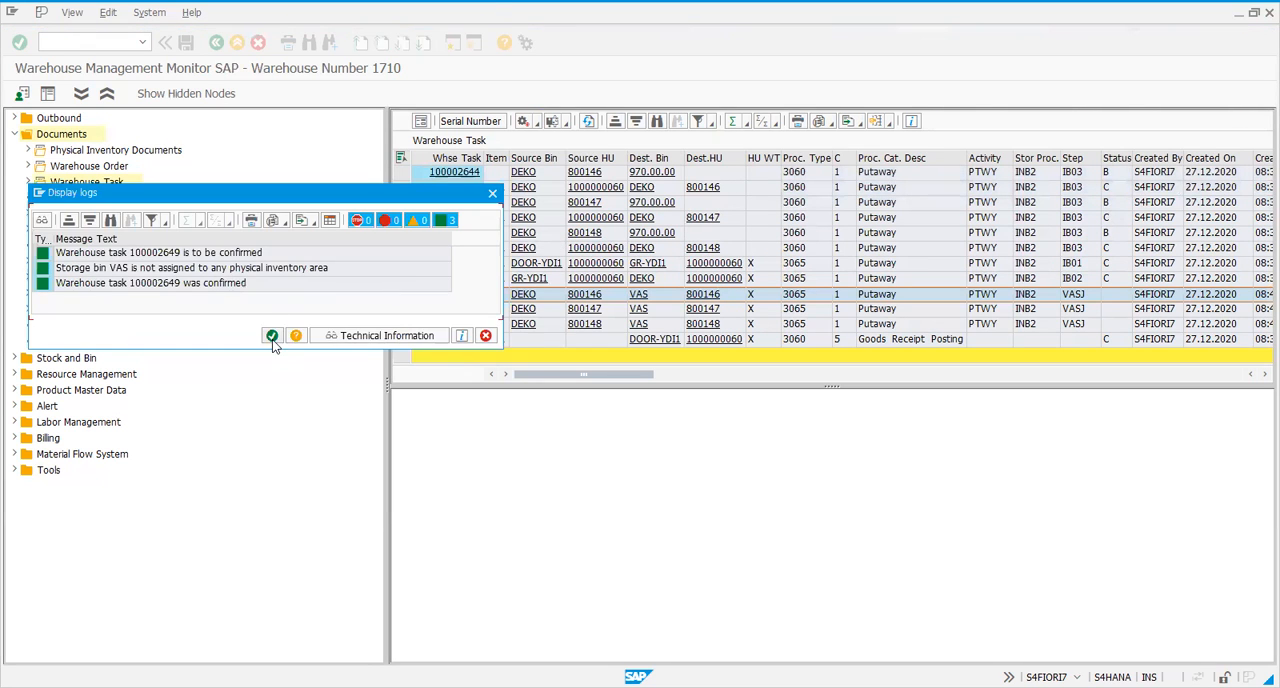
pyautogui.click(270, 338)
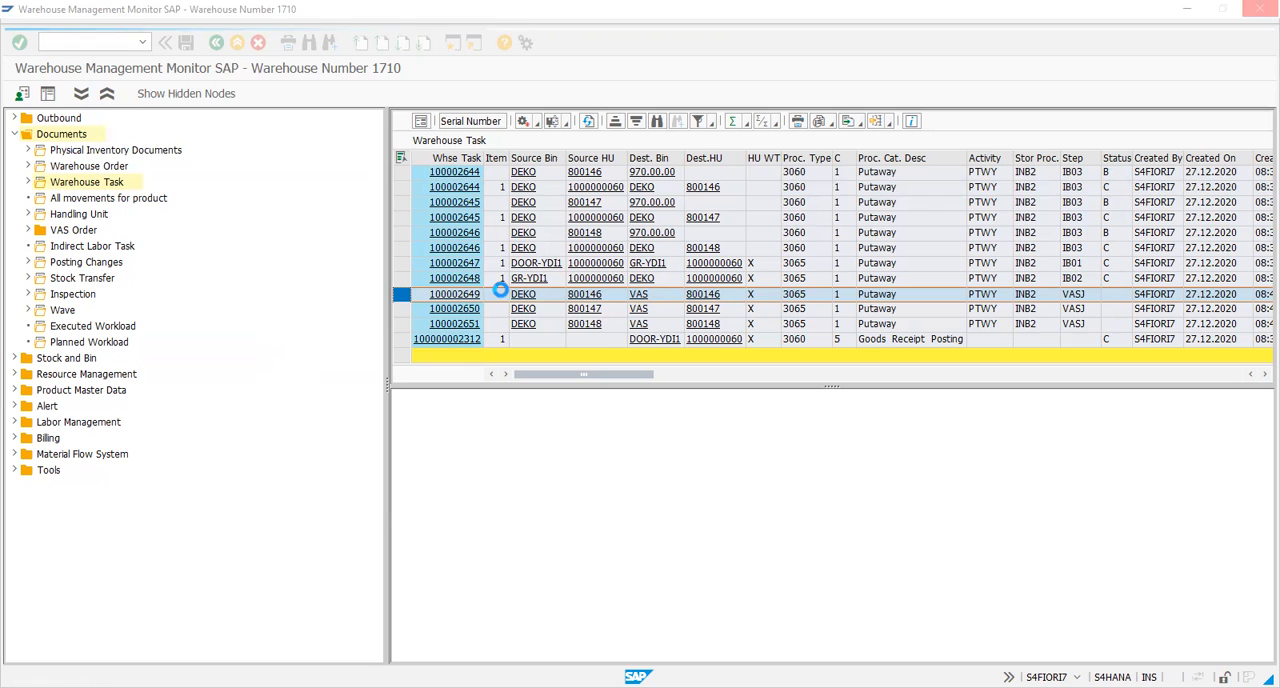
# Confirm warehouse tasks 100002650 and 100002651 for handling units 800147 and 800148 in the background
pyautogui.click(396, 309)
pyautogui.moveTo(396, 309); pyautogui.dragTo(396, 319)
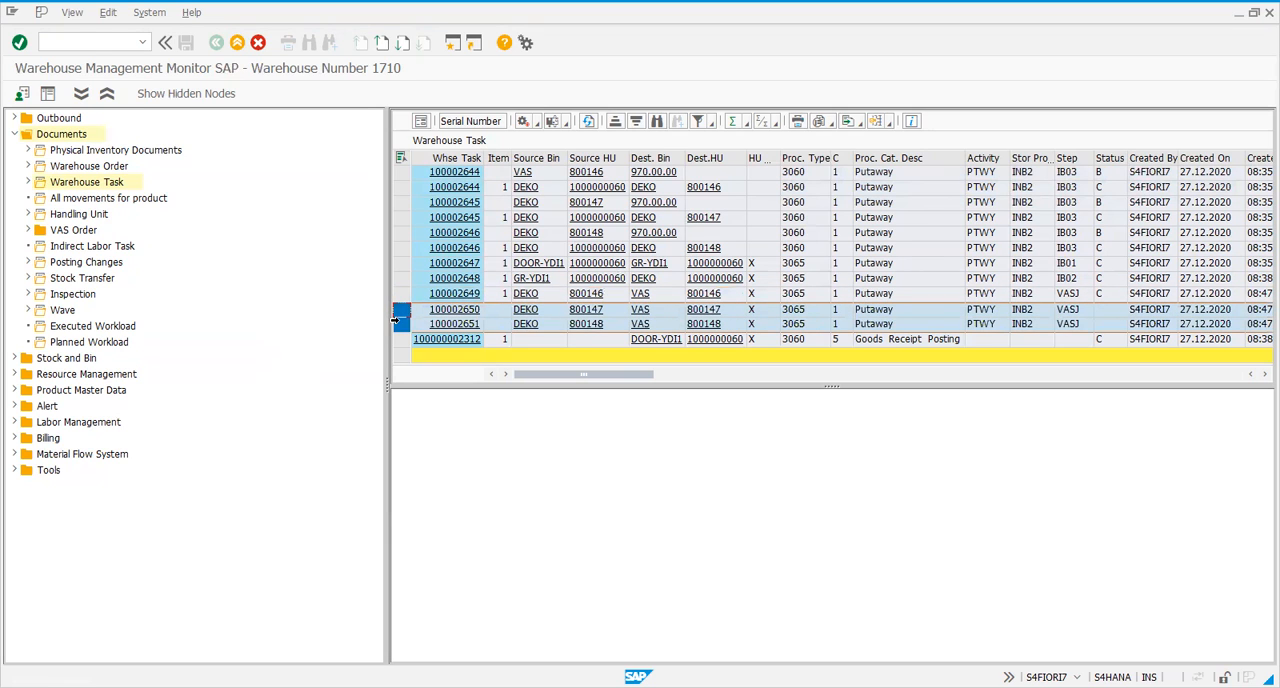
pyautogui.click(538, 122)
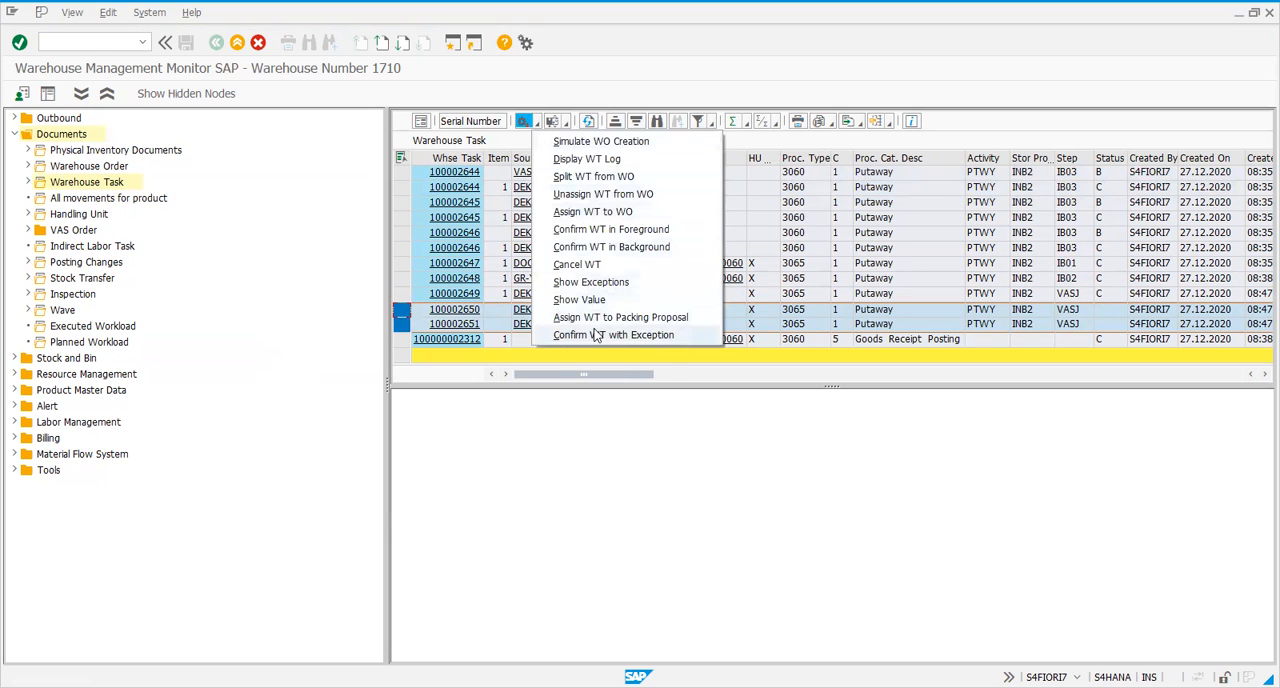
pyautogui.click(593, 249)
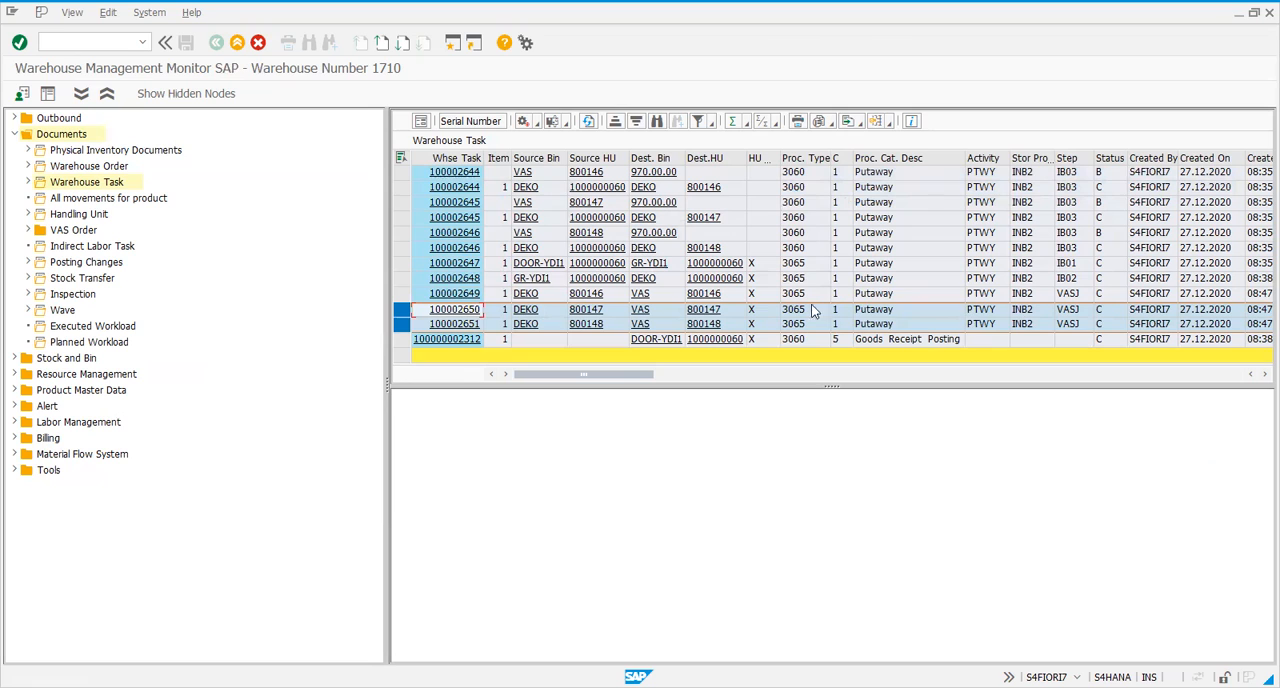
# Review the three DEKO-to-VAS tasks, refresh the warehouse task list and exit the monitor
pyautogui.click(402, 295)
pyautogui.moveTo(402, 295); pyautogui.dragTo(398, 325)
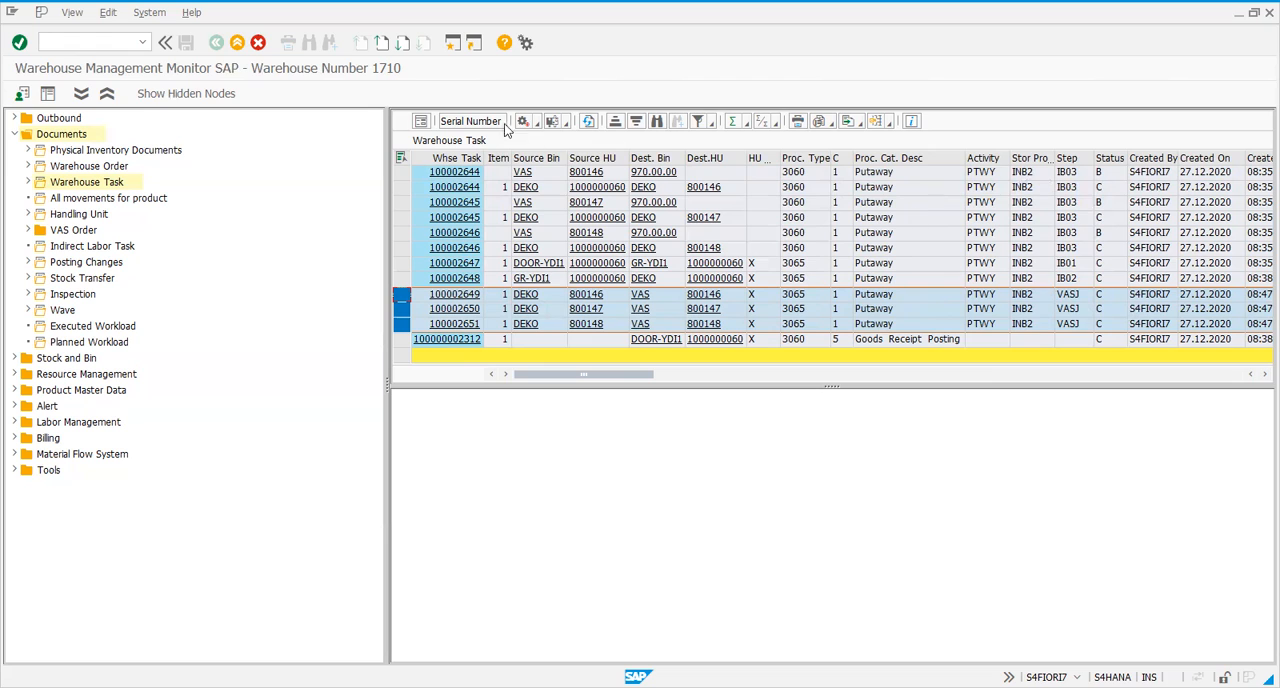
pyautogui.click(586, 127)
pyautogui.click(237, 44)
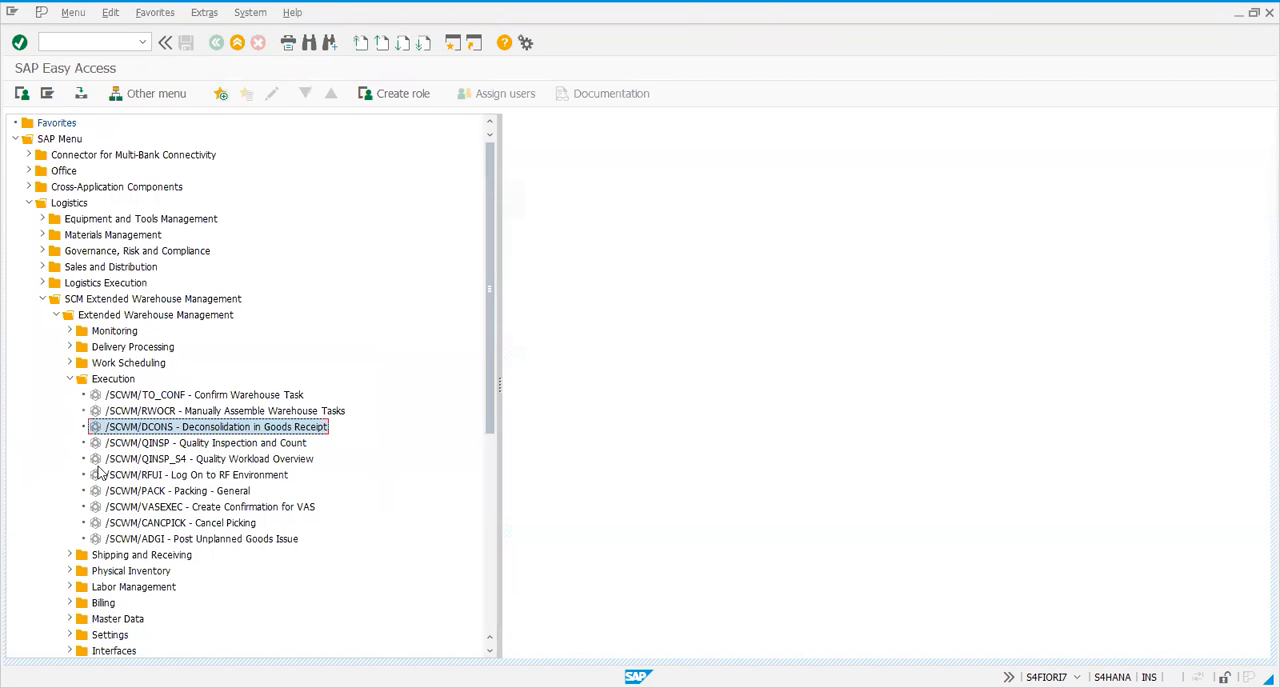
# Open the VAS order confirmation (/SCWM/VASEXEC) for warehouse 1710 with work center VAS1
pyautogui.doubleClick(155, 507)
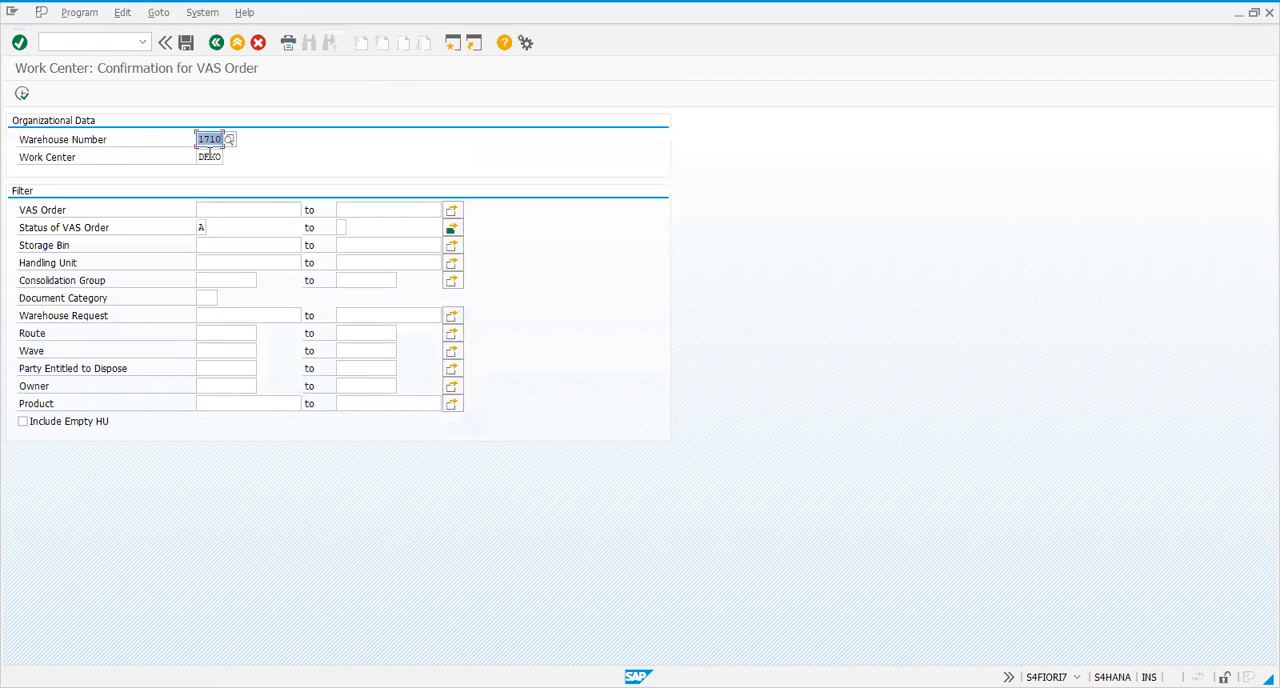
pyautogui.click(210, 156)
pyautogui.click(229, 158)
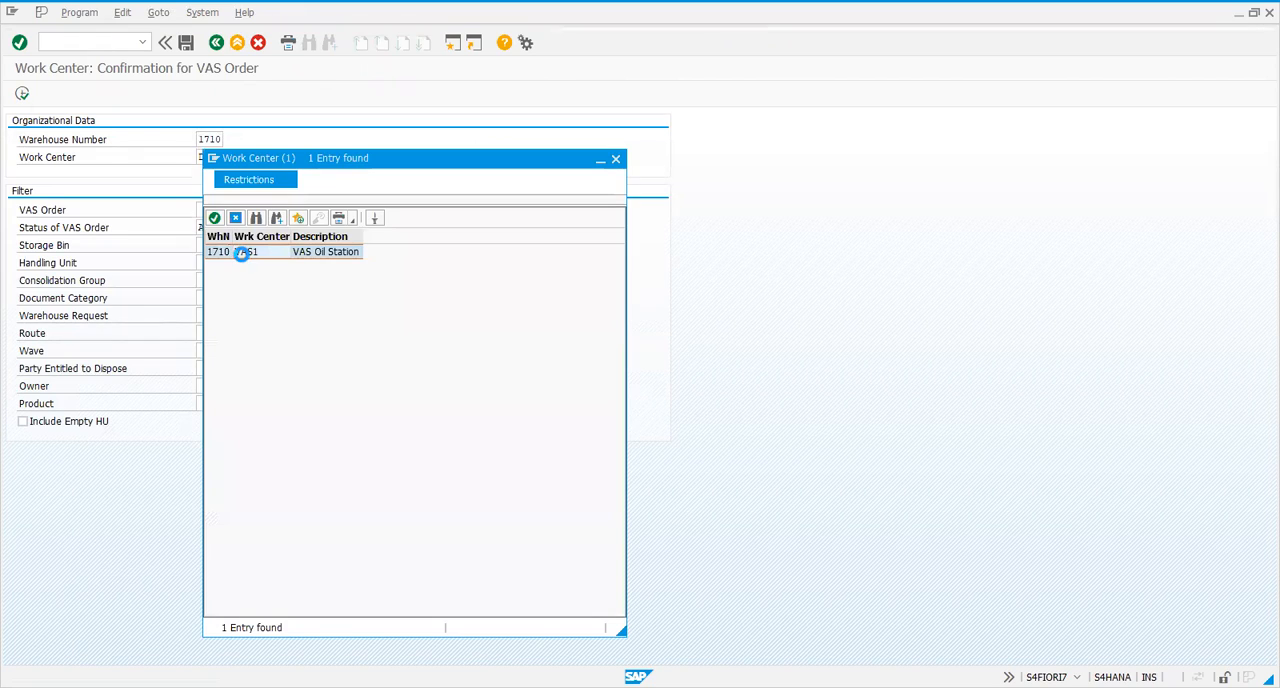
pyautogui.doubleClick(241, 252)
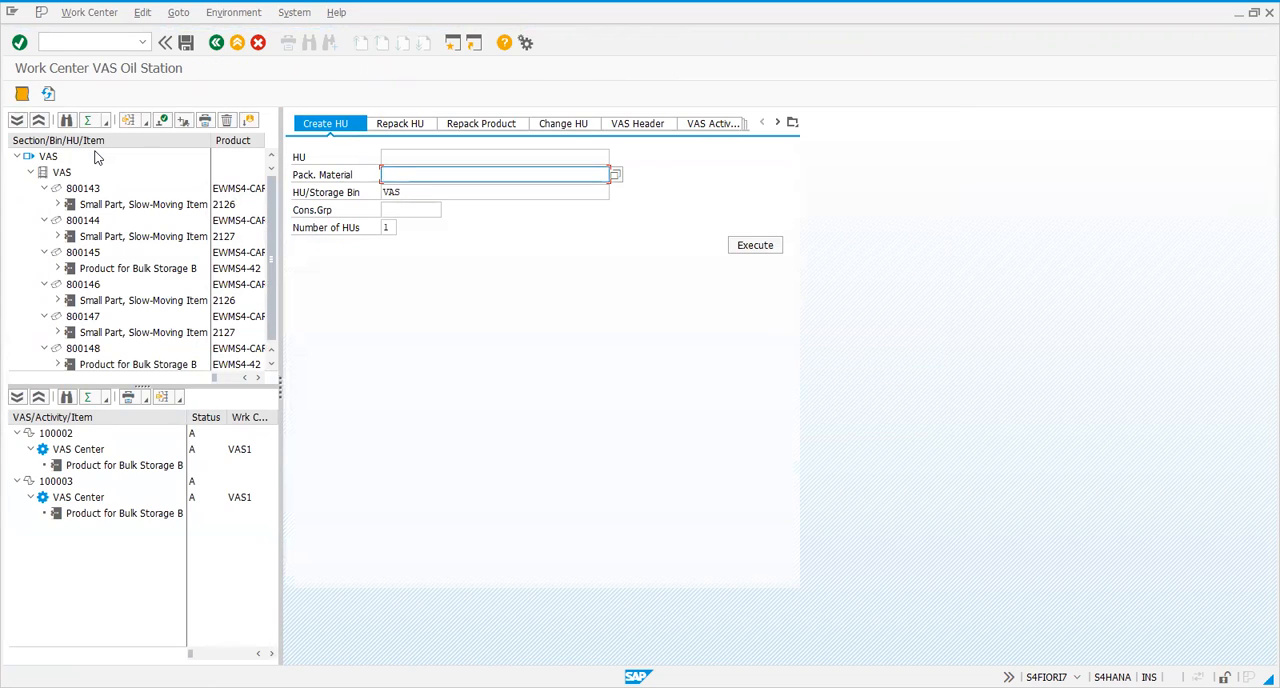
# Examine handling units 800146, 800147 and 800148 in the VAS bin of the VAS Oil Station
pyautogui.moveTo(273, 297); pyautogui.dragTo(275, 351)
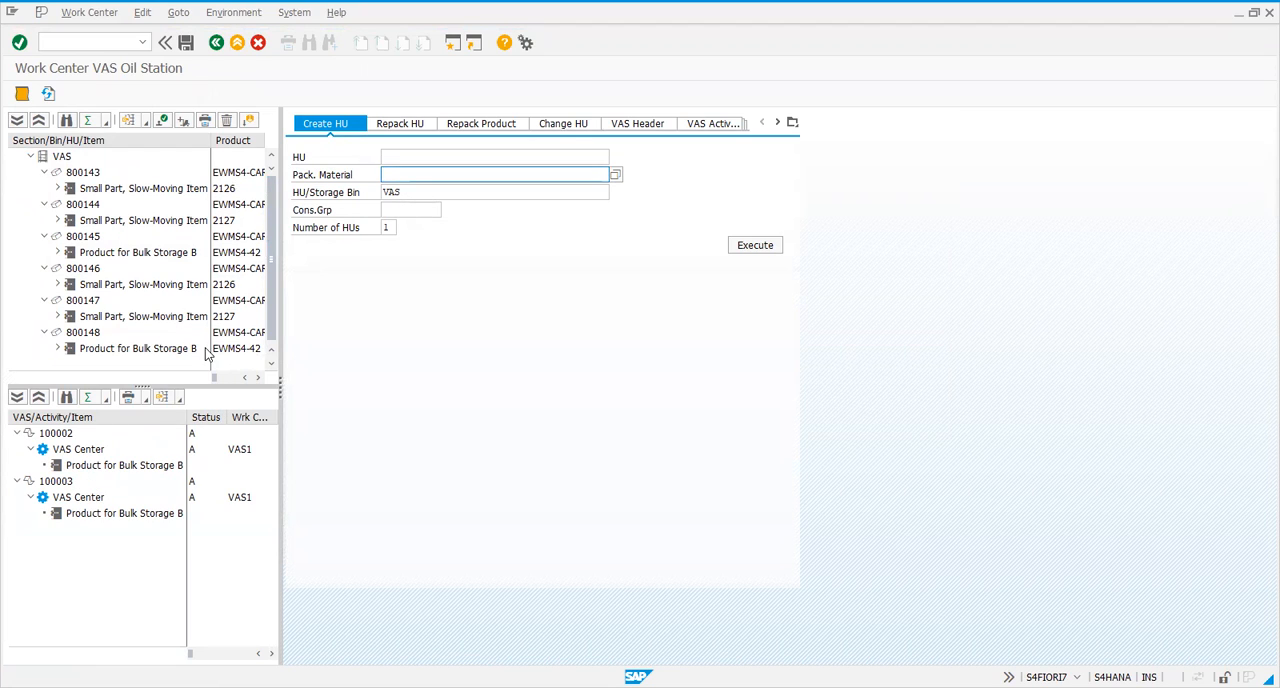
pyautogui.click(96, 333)
pyautogui.click(84, 304)
pyautogui.click(75, 269)
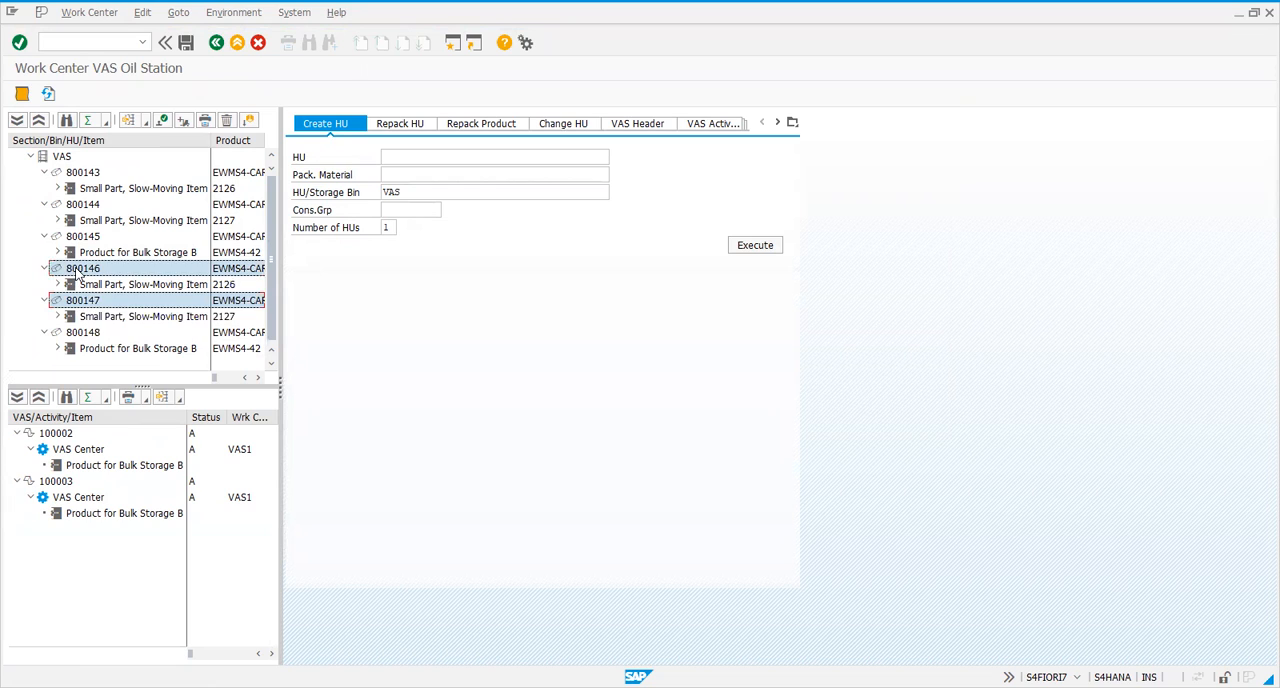
pyautogui.click(98, 305)
pyautogui.click(97, 333)
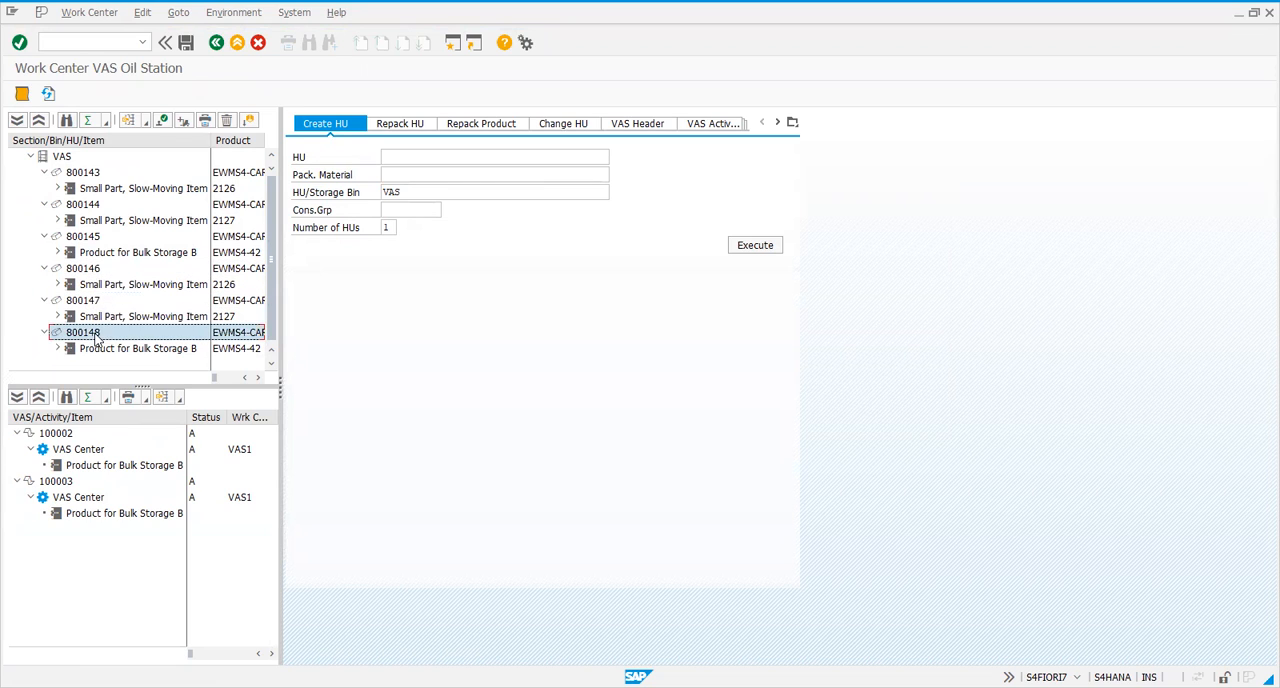
pyautogui.click(76, 304)
pyautogui.click(81, 272)
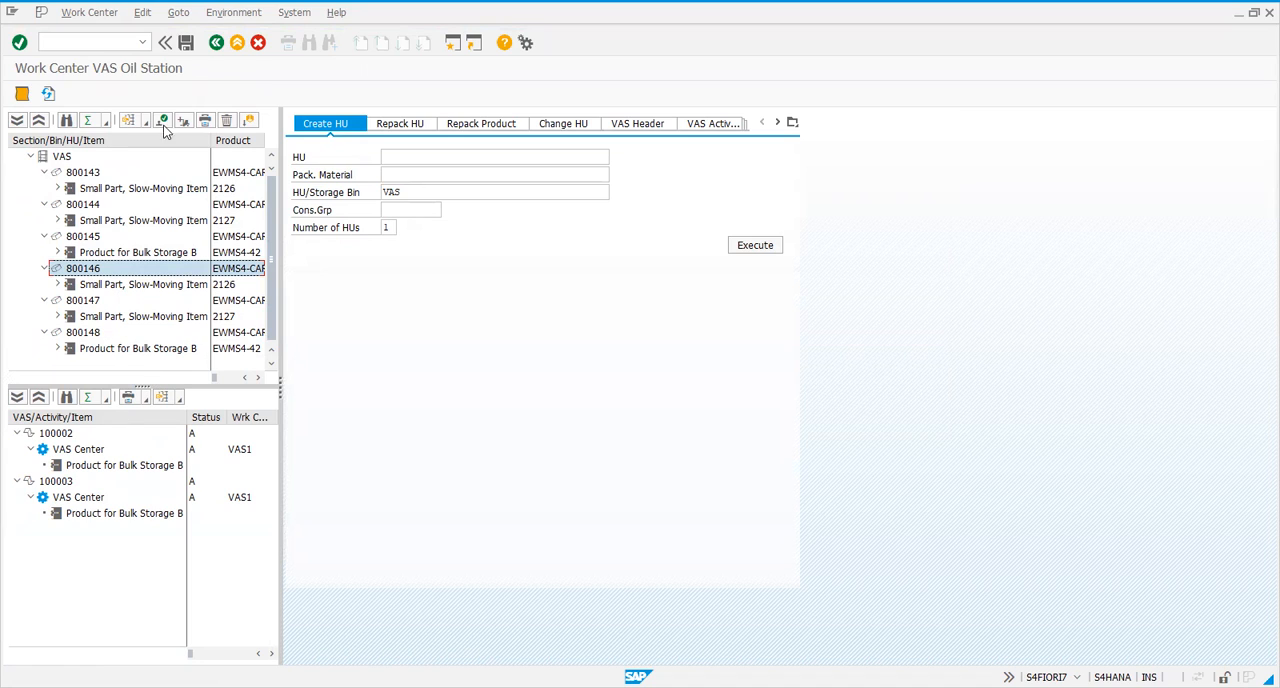
# Switch to inbound delivery maintenance for warehouse 1710 and open its advanced search
pyautogui.click(81, 44)
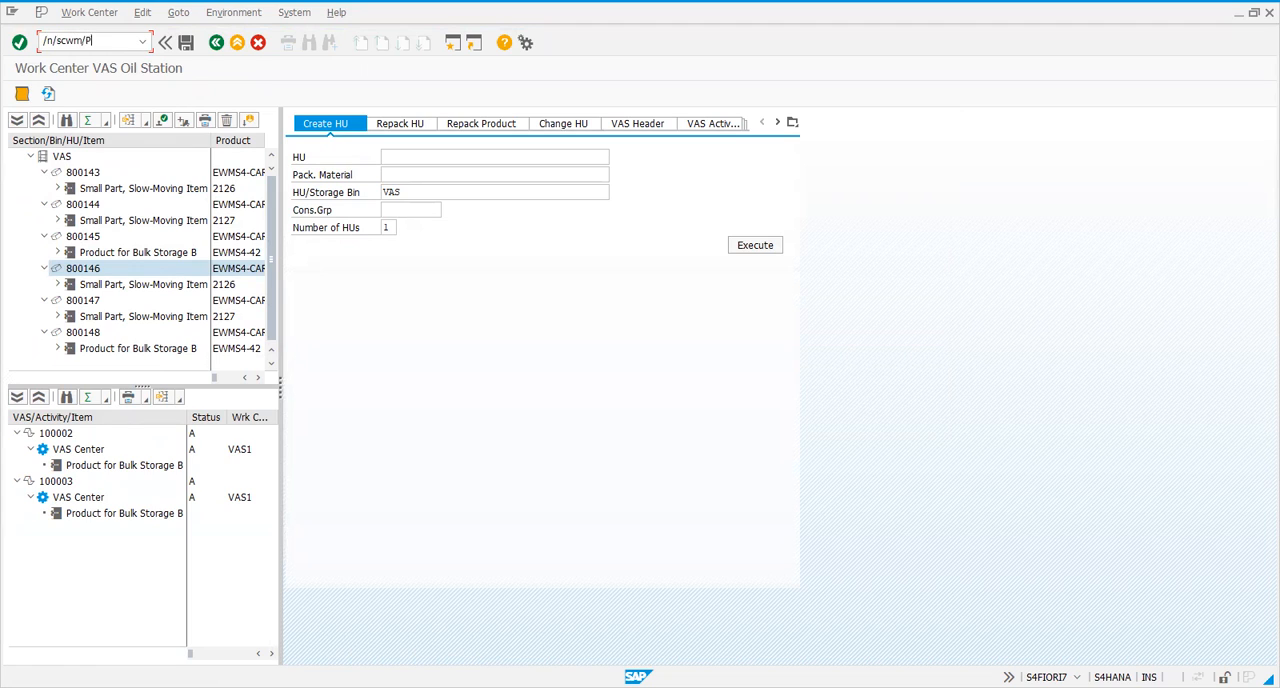
pyautogui.press('Return')
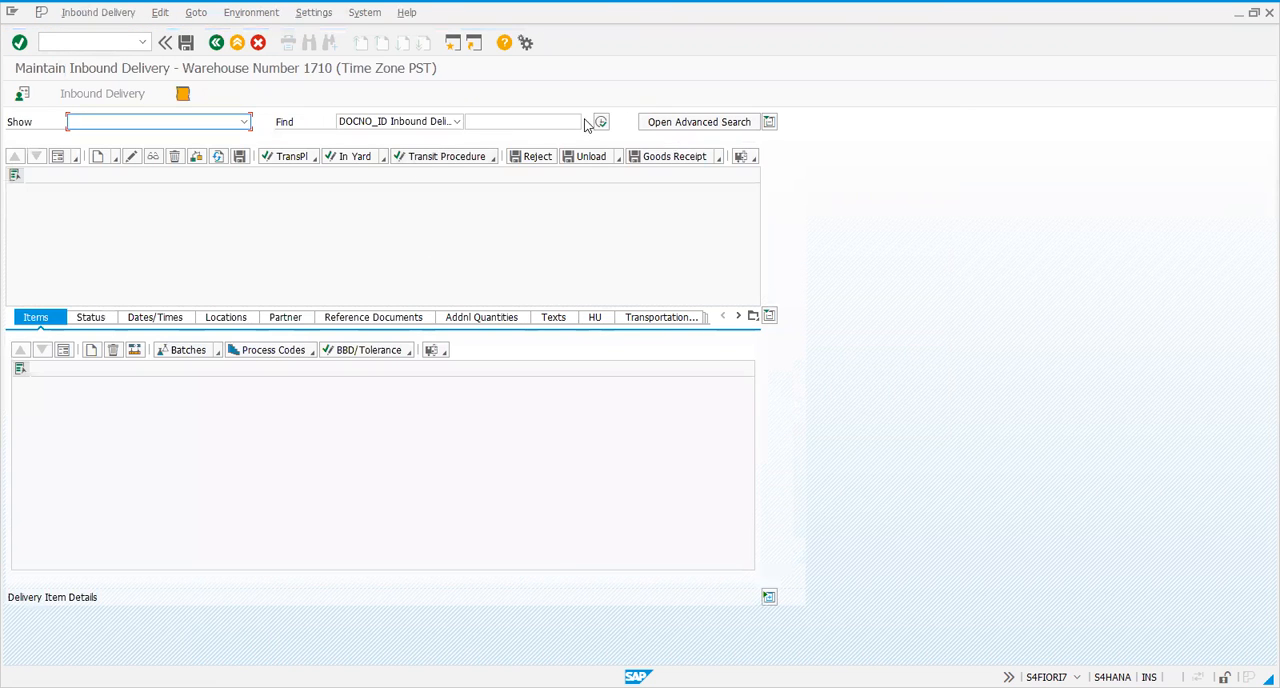
pyautogui.click(663, 124)
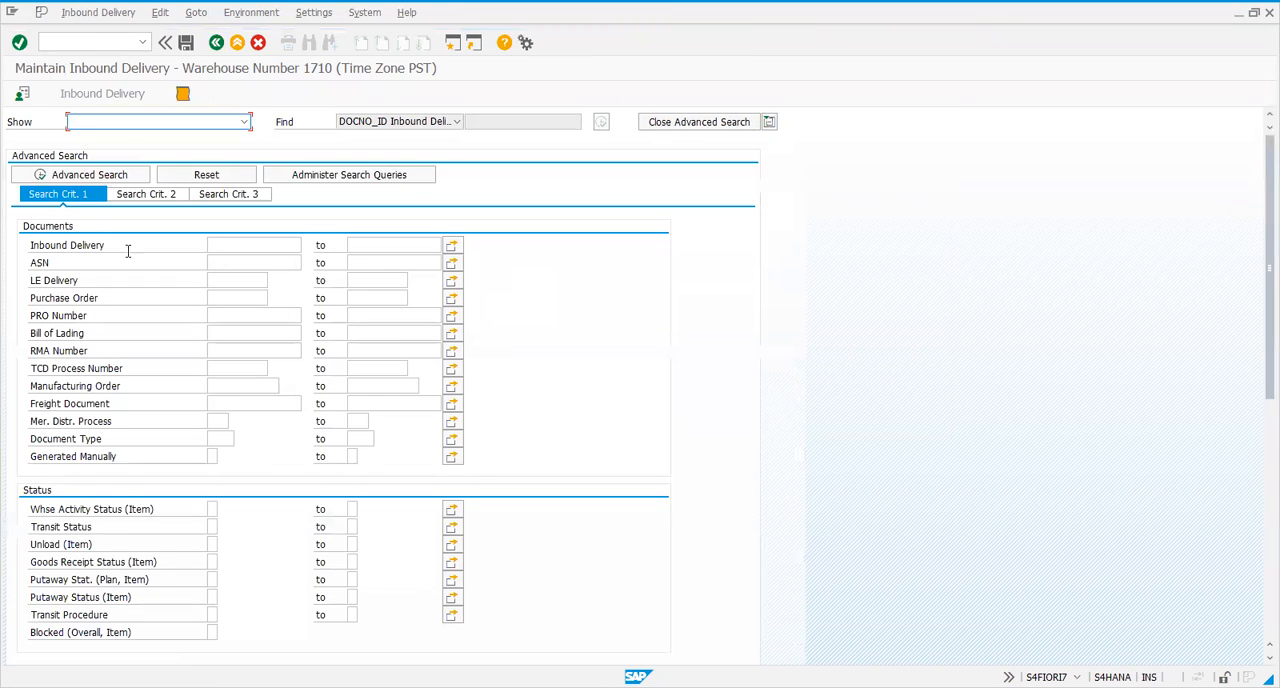
# Run the inbound delivery search without any criteria and select inbound delivery 2020
pyautogui.scroll(-5, 126, 252)
pyautogui.scroll(4, 126, 252)
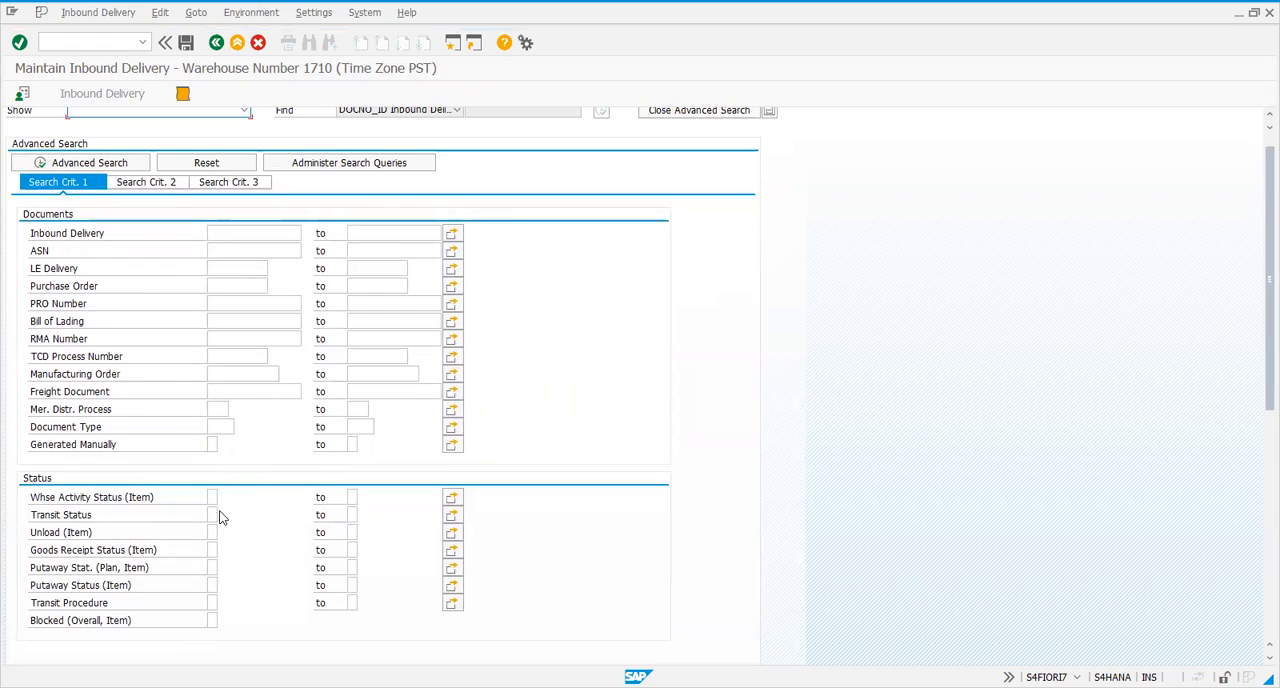
pyautogui.scroll(-5, 220, 516)
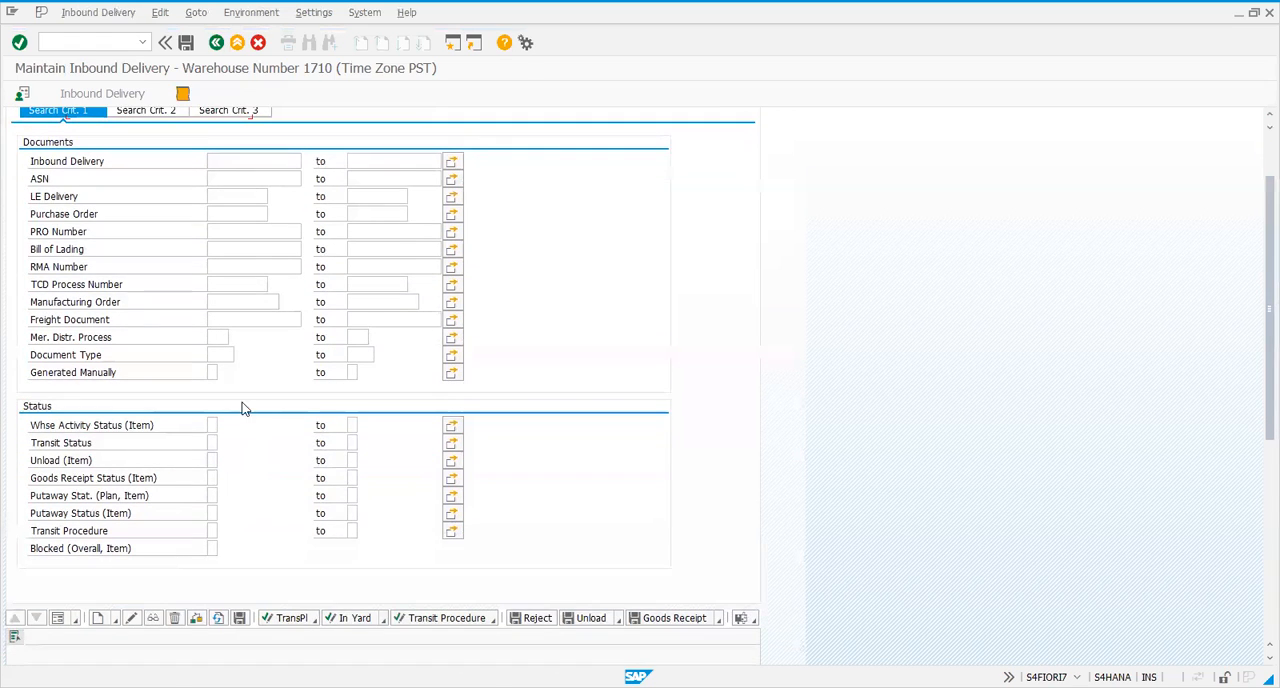
pyautogui.scroll(5, 238, 385)
pyautogui.scroll(-5, 200, 401)
pyautogui.scroll(5, 157, 208)
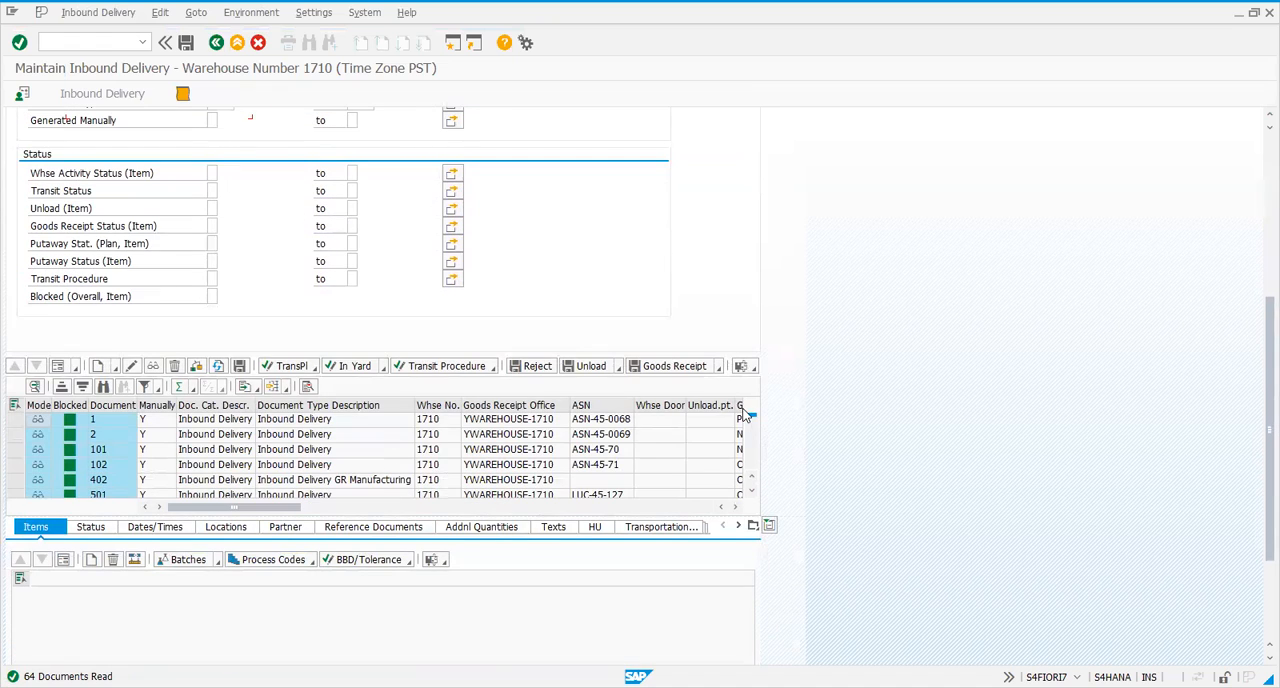
pyautogui.moveTo(756, 477); pyautogui.dragTo(757, 486)
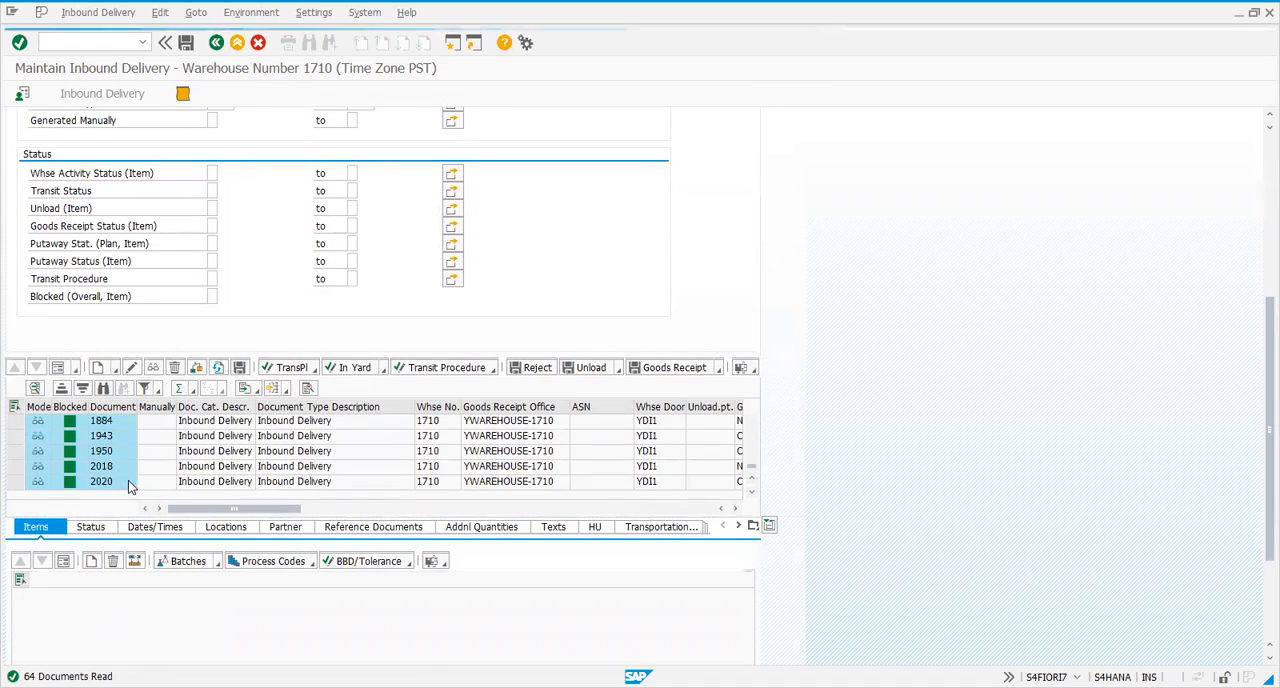
pyautogui.click(18, 481)
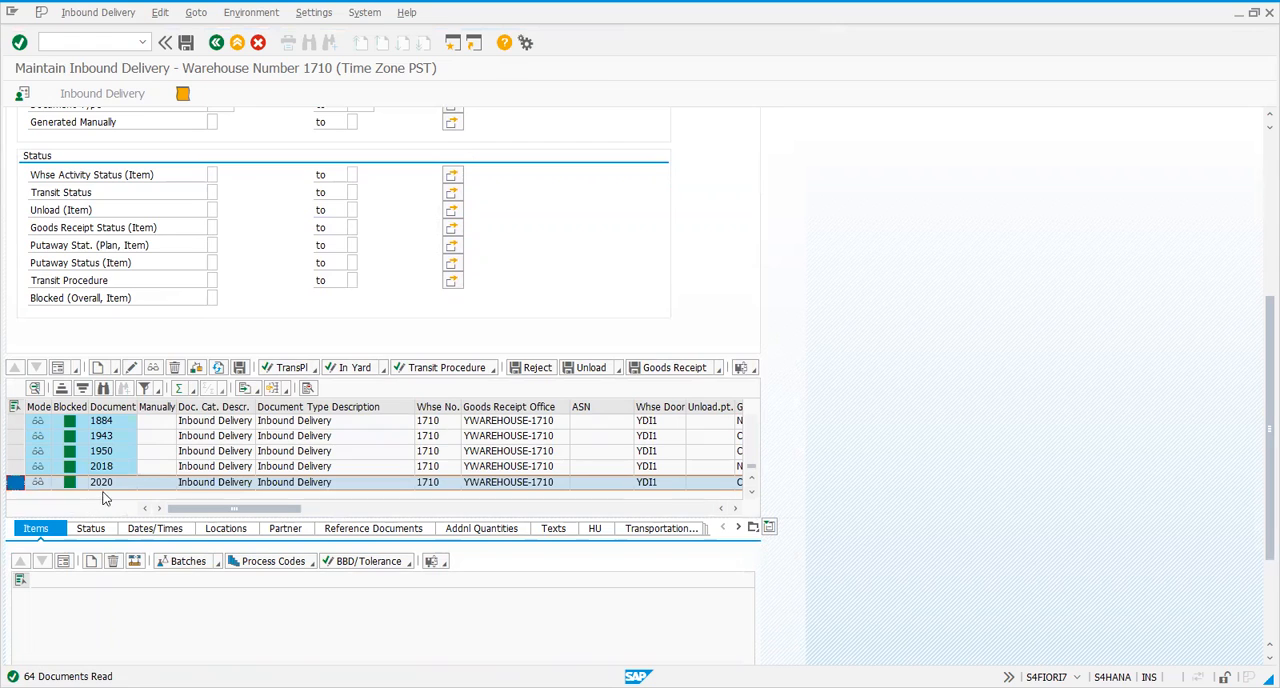
# Display the items of inbound delivery 2020, check the value-added service order for item 10 and return to the delivery
pyautogui.click(153, 367)
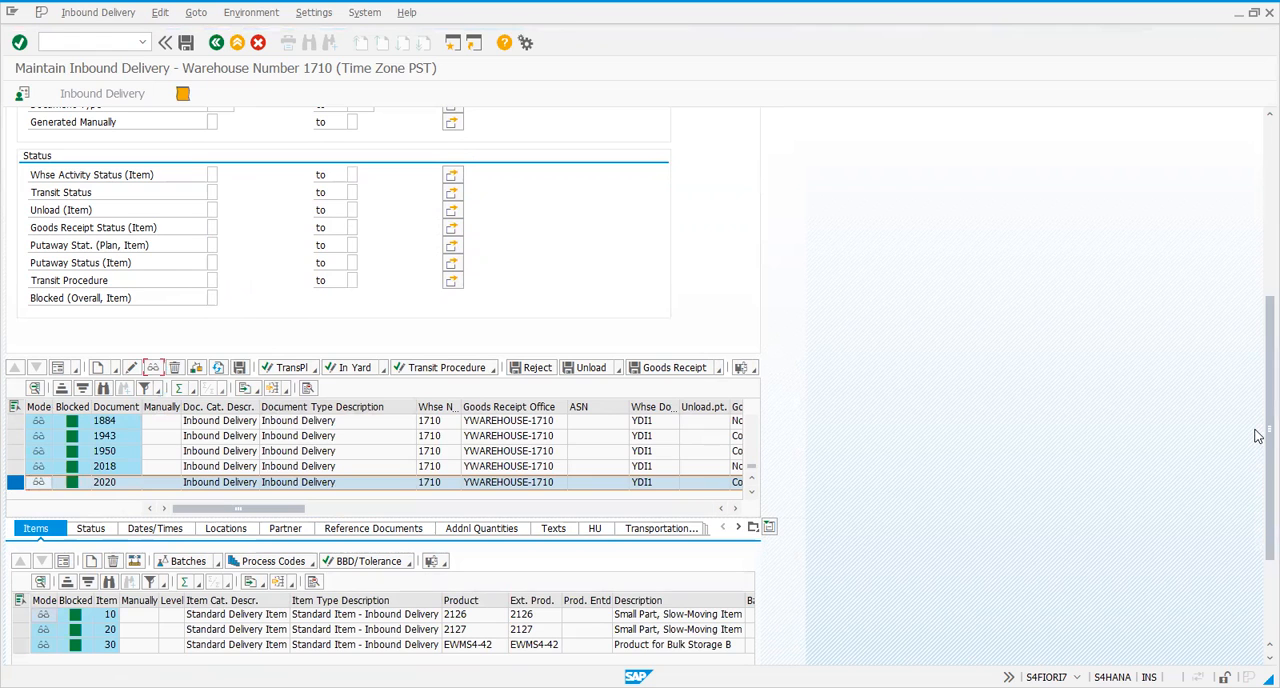
pyautogui.scroll(-3, 1264, 440)
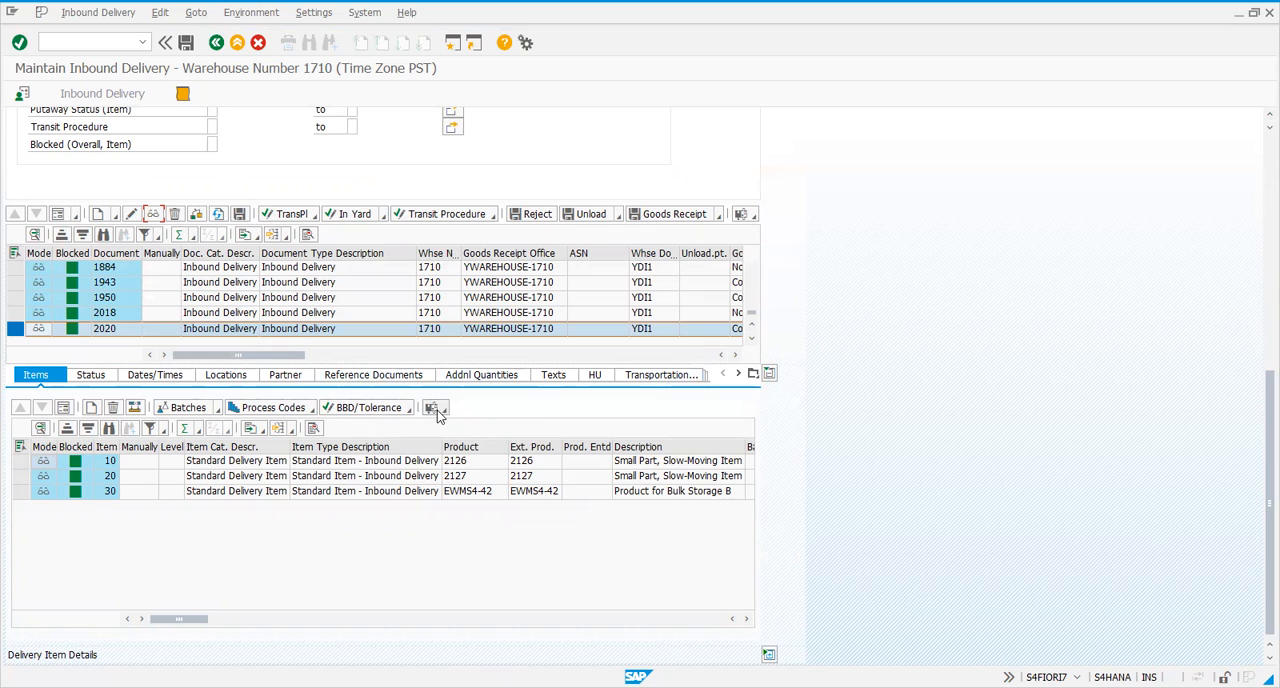
pyautogui.click(19, 463)
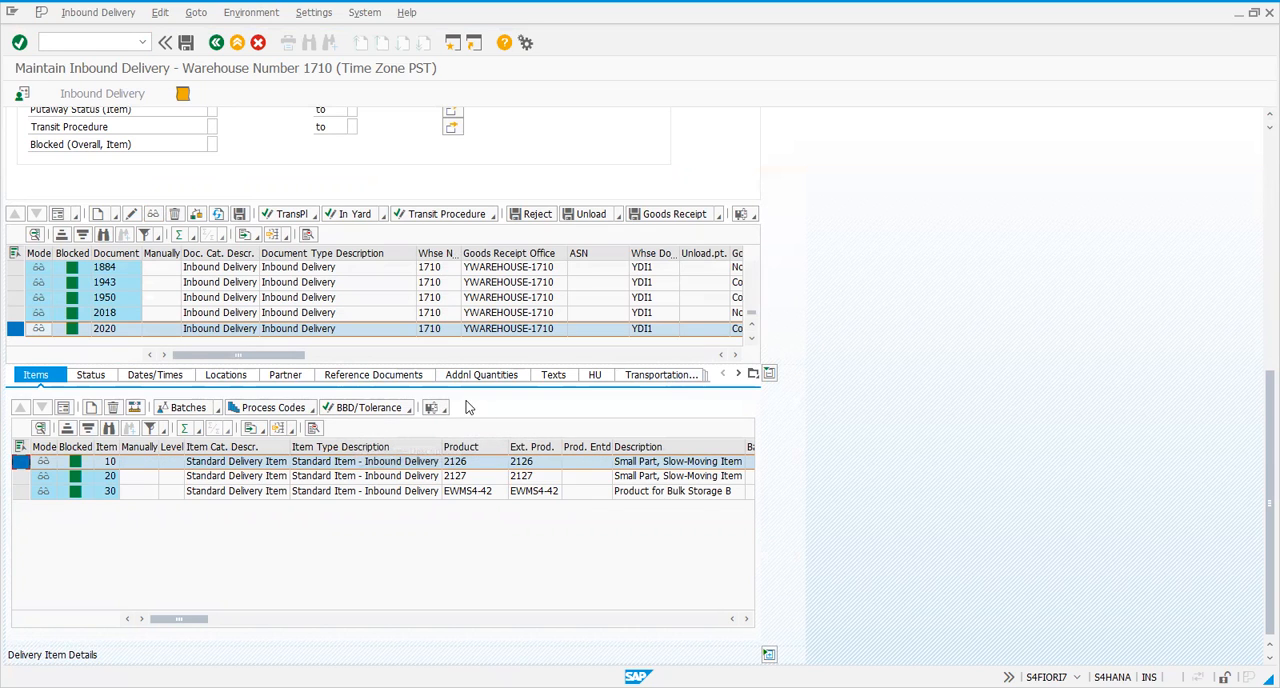
pyautogui.click(435, 408)
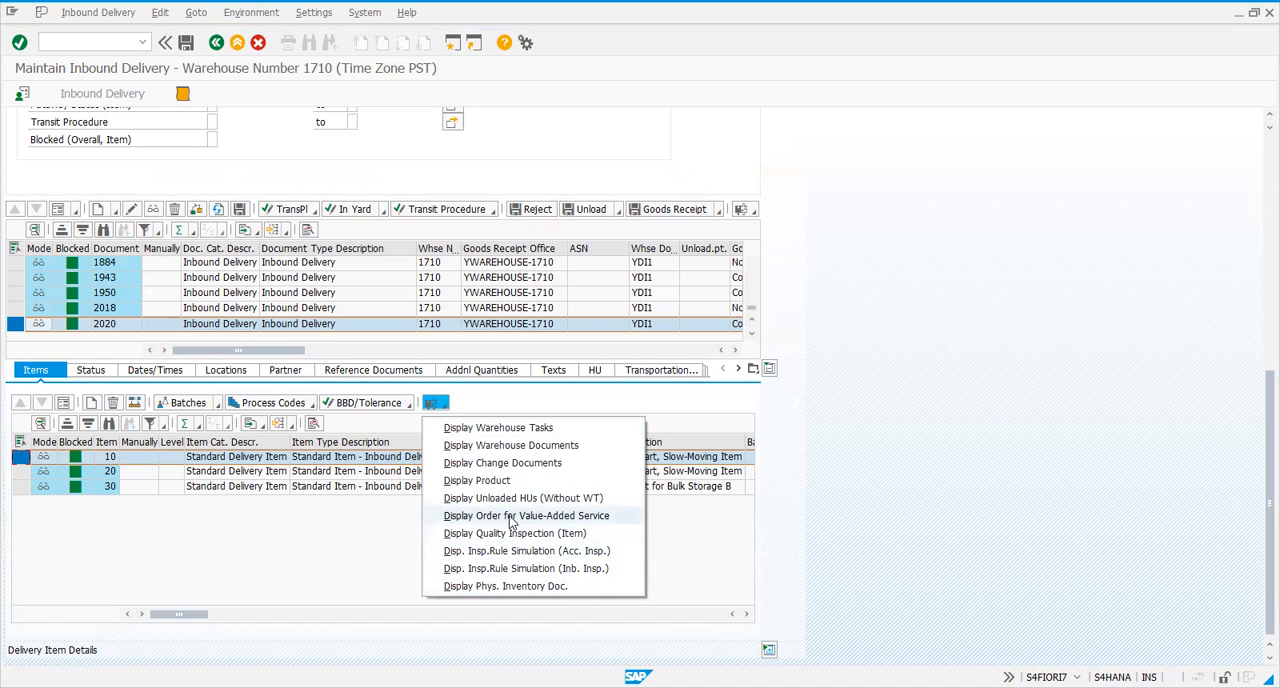
pyautogui.click(510, 517)
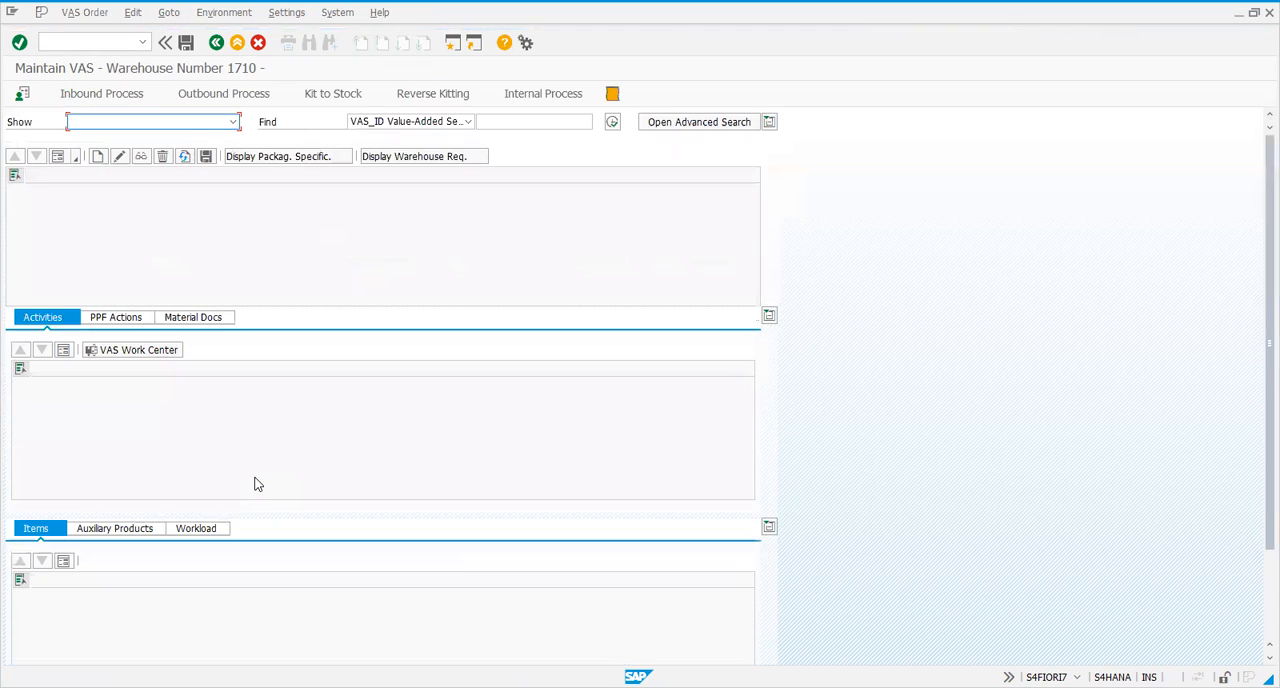
pyautogui.click(216, 42)
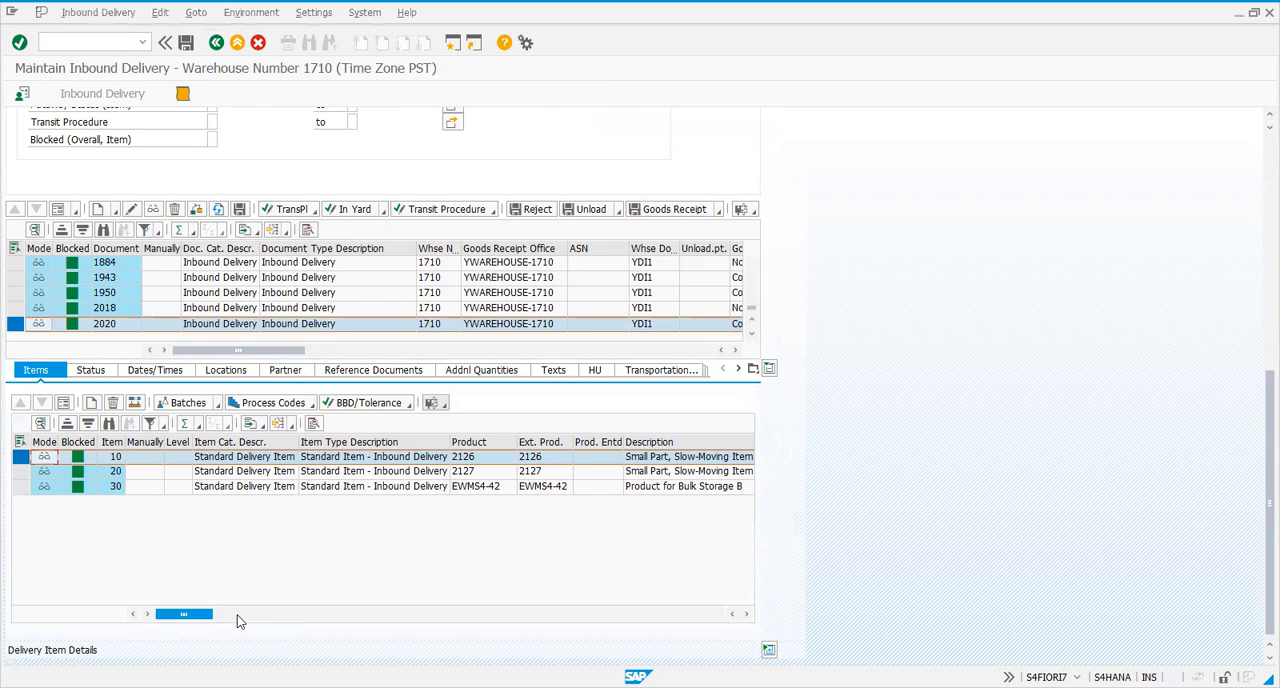
# Look through the delivery item columns and display the value-added service order for item 30, product EWMS4-42
pyautogui.click(237, 614)
pyautogui.moveTo(237, 619); pyautogui.dragTo(185, 614)
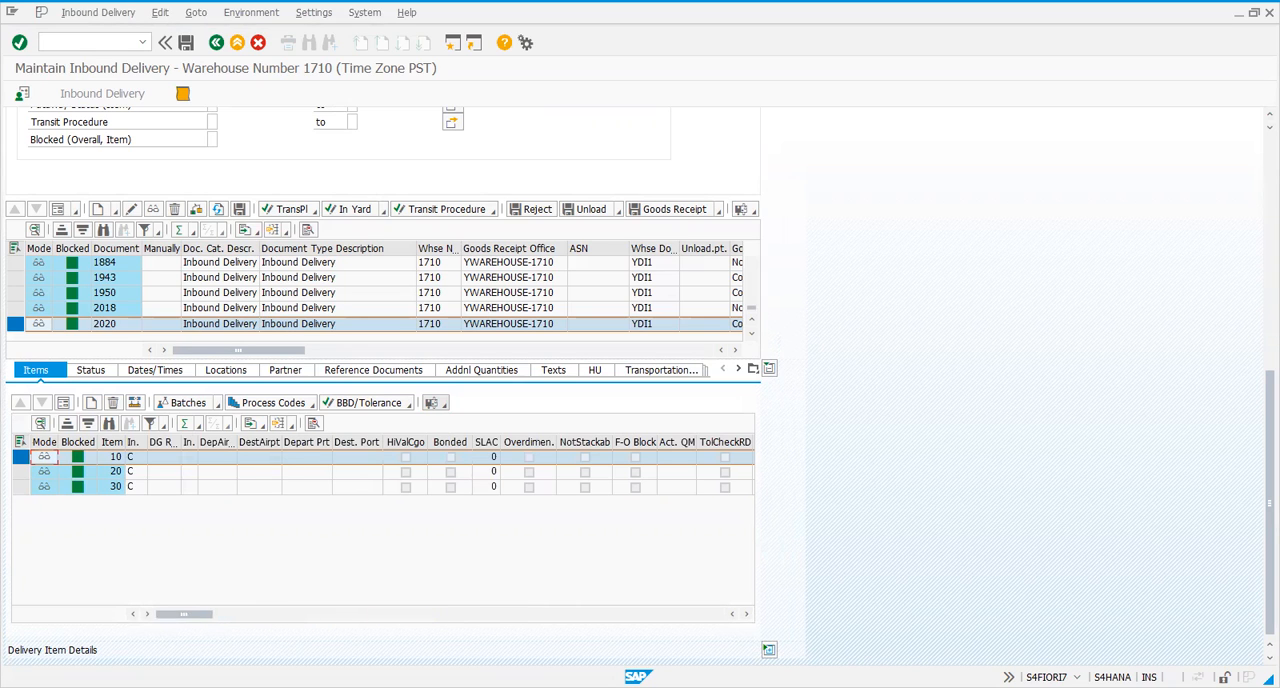
pyautogui.click(20, 487)
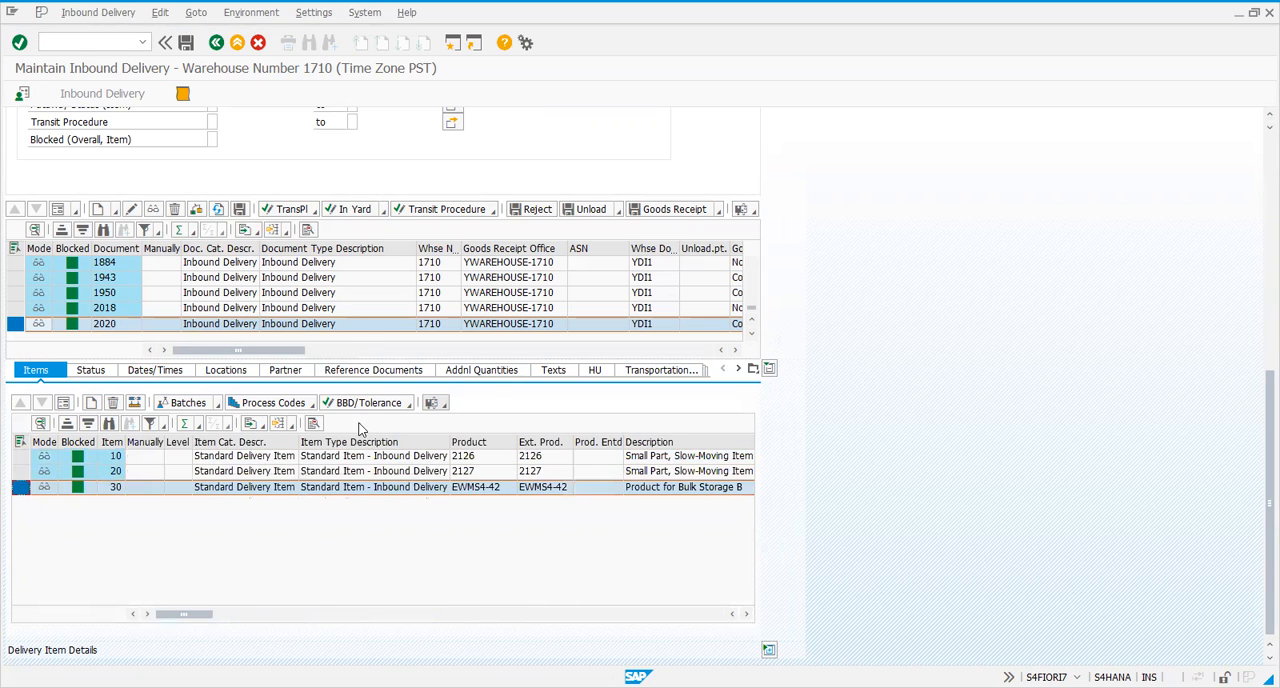
pyautogui.click(443, 405)
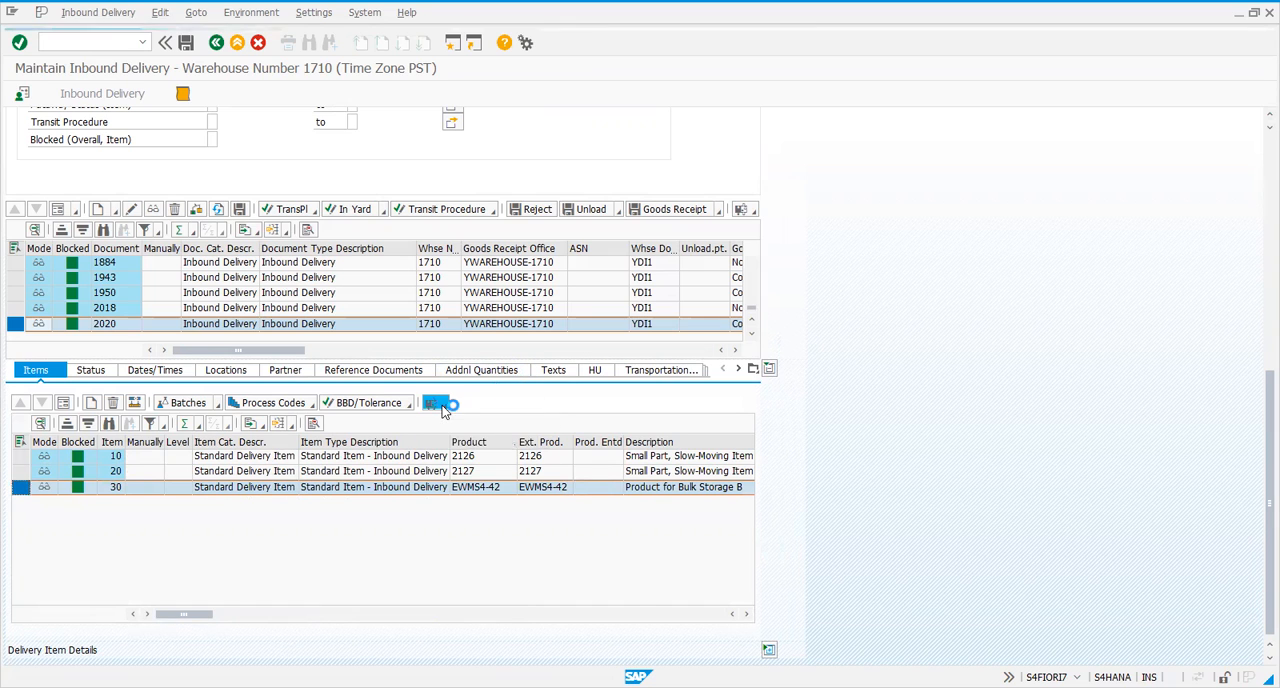
pyautogui.click(41, 424)
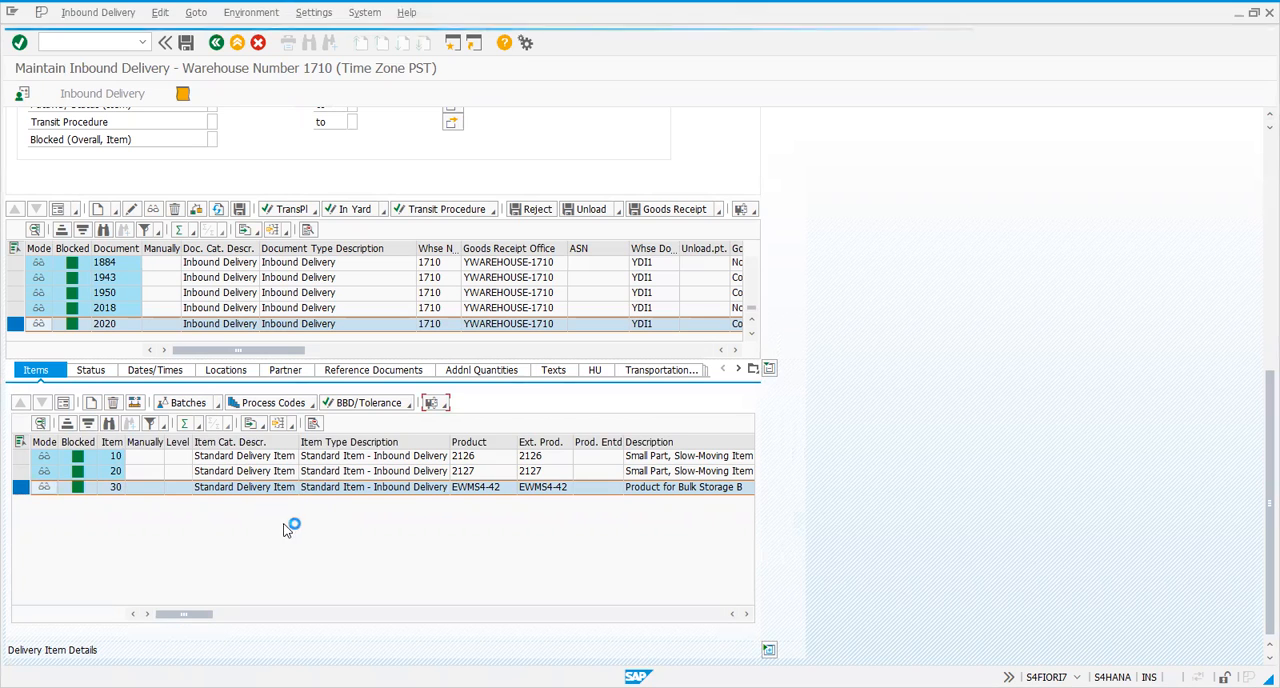
pyautogui.click(438, 404)
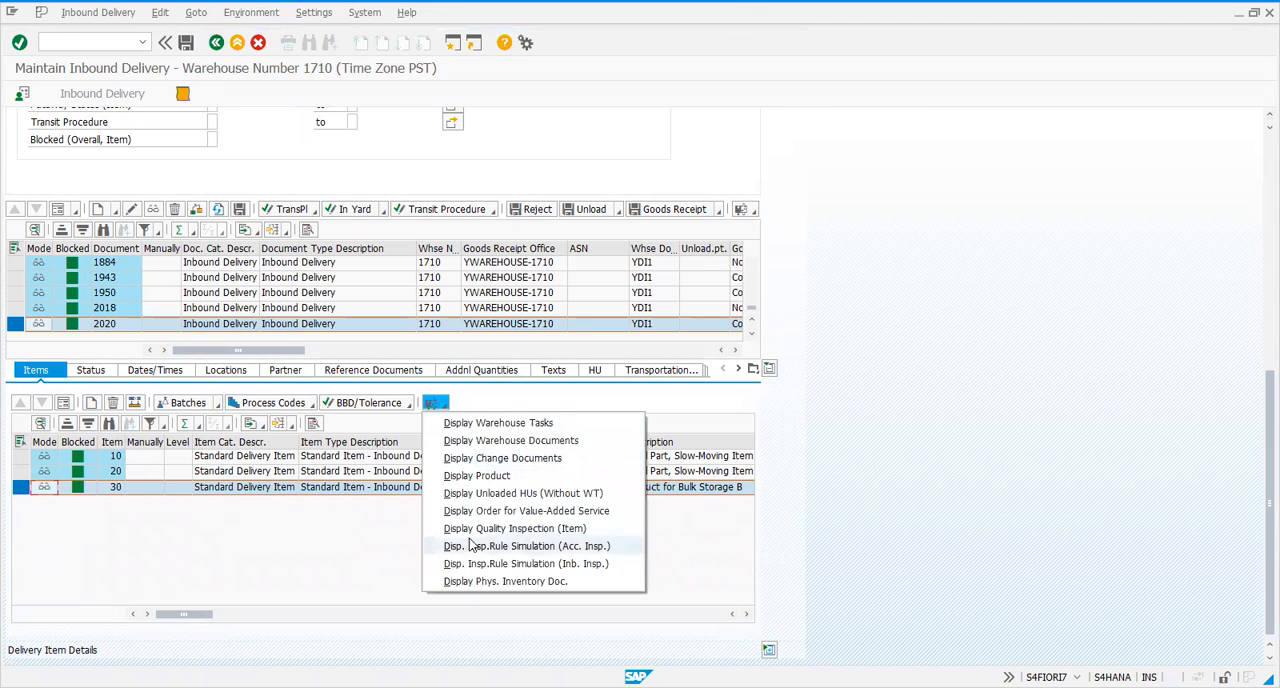
pyautogui.click(474, 510)
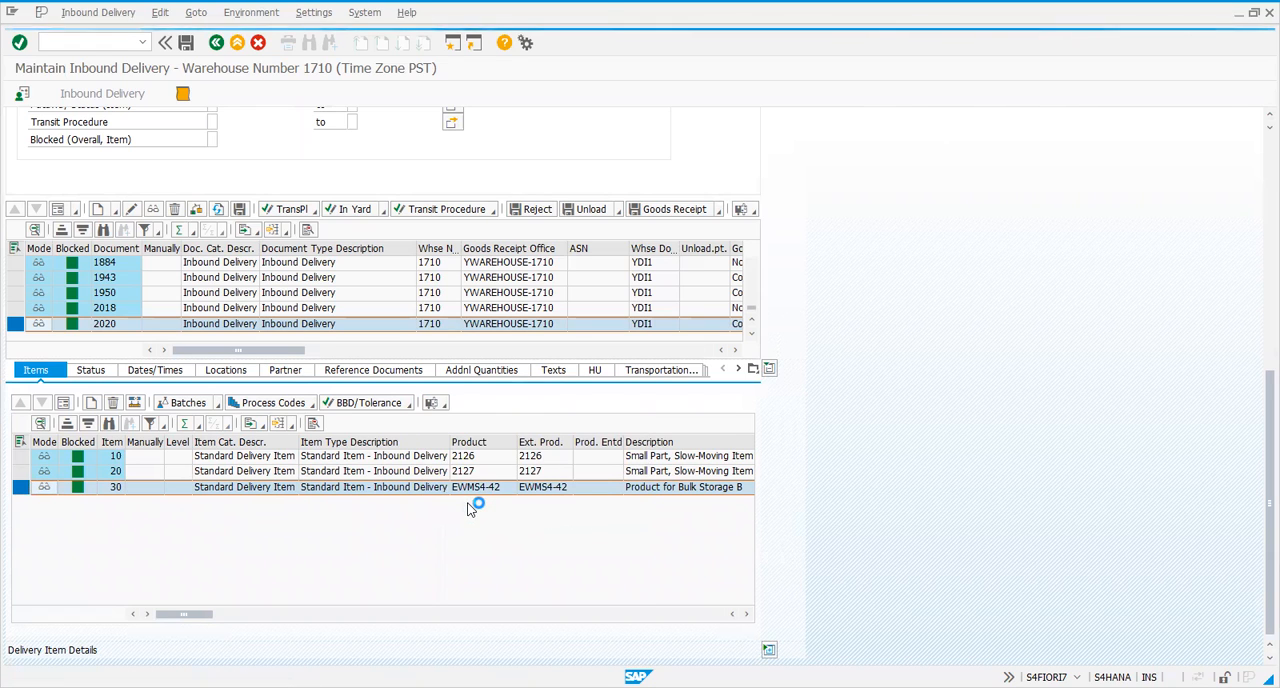
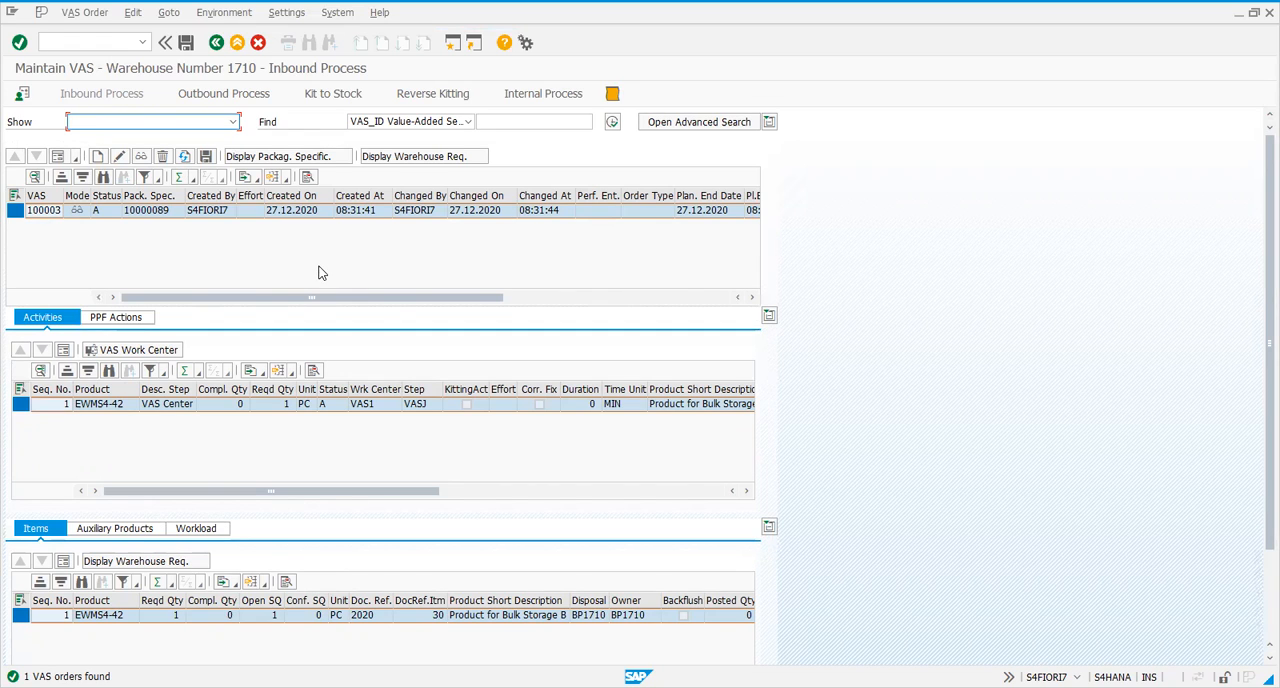
# Examine the packaging specification and the activity's process step in the VAS order for delivery item 30
pyautogui.moveTo(295, 298); pyautogui.dragTo(55, 368)
pyautogui.click(418, 406)
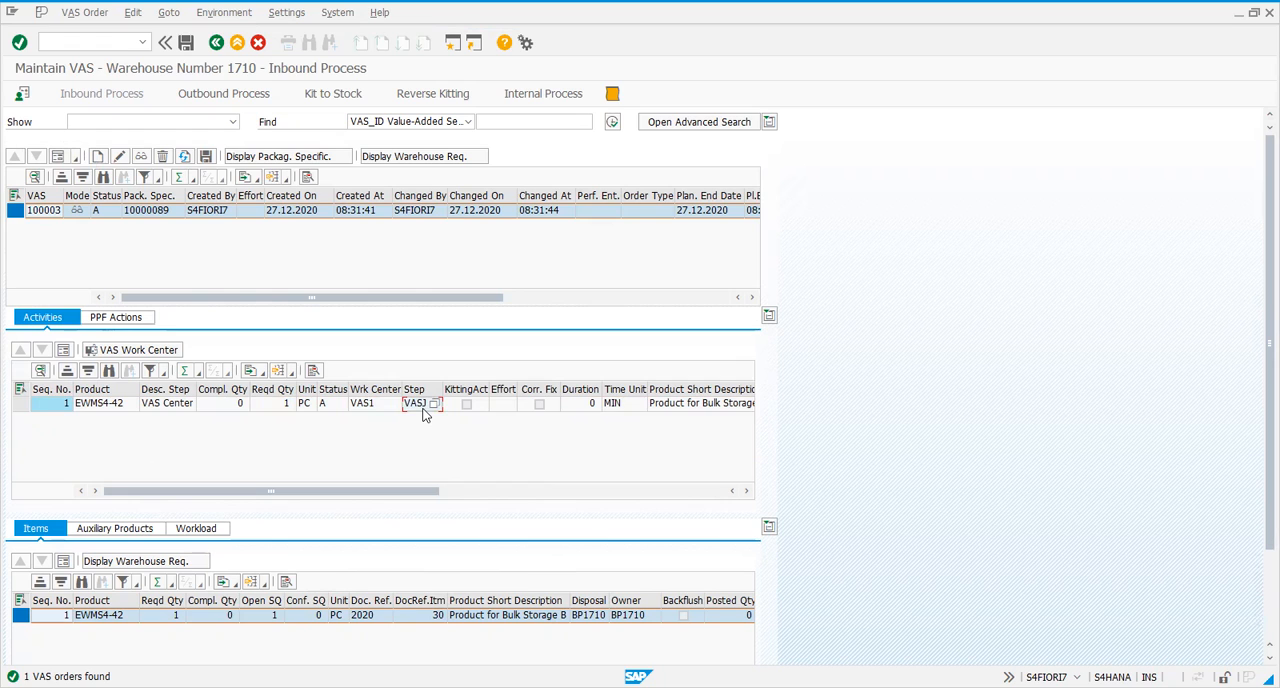
pyautogui.click(162, 213)
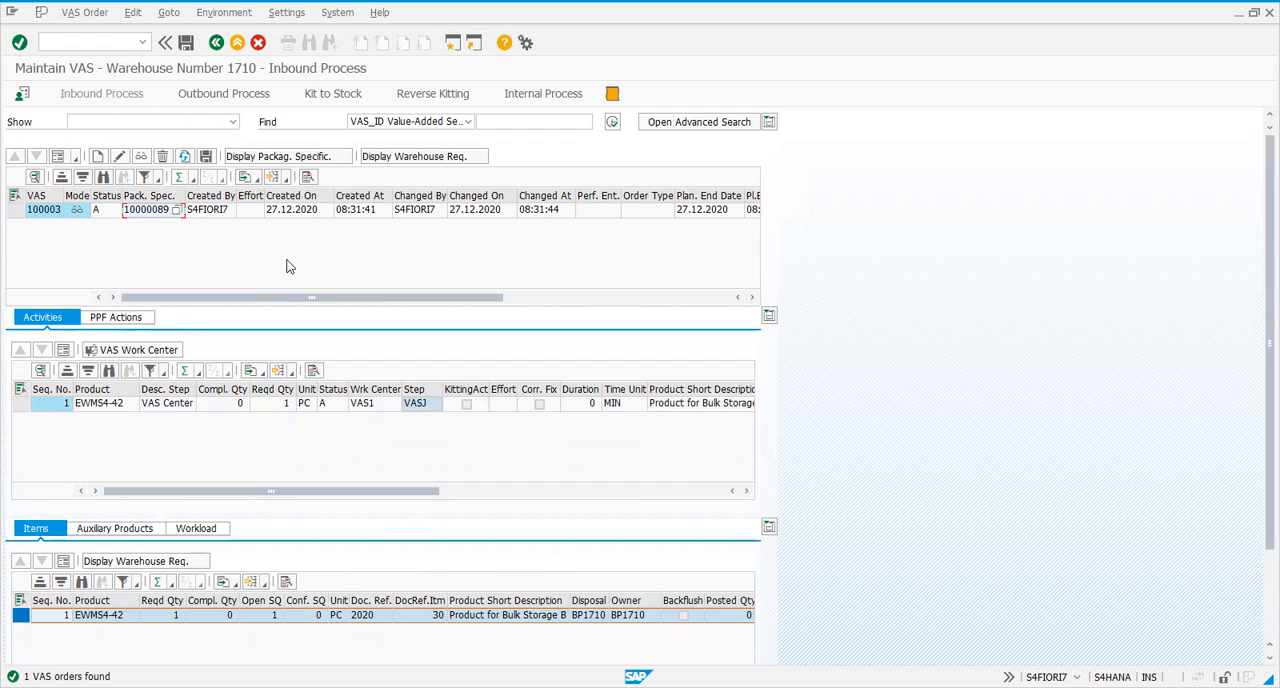
pyautogui.click(421, 406)
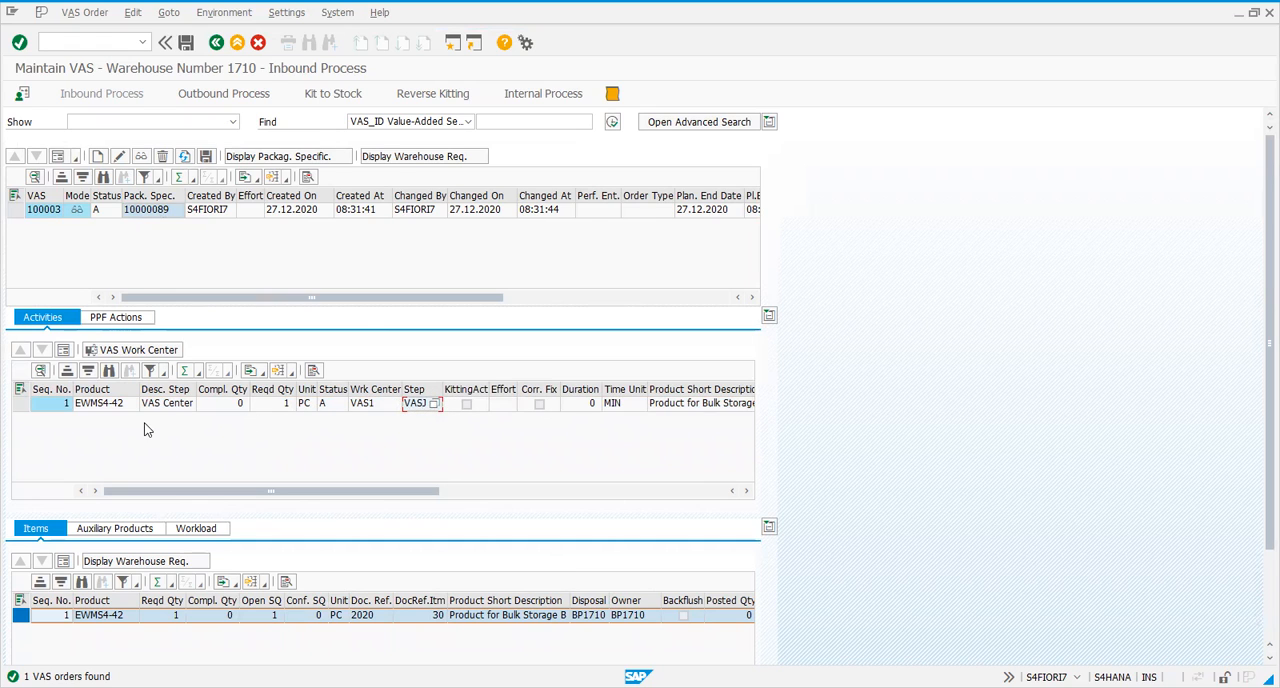
pyautogui.click(57, 212)
# Leave the VAS order display and open the VAS confirmation for work center VAS1 in warehouse 1710
pyautogui.click(75, 43)
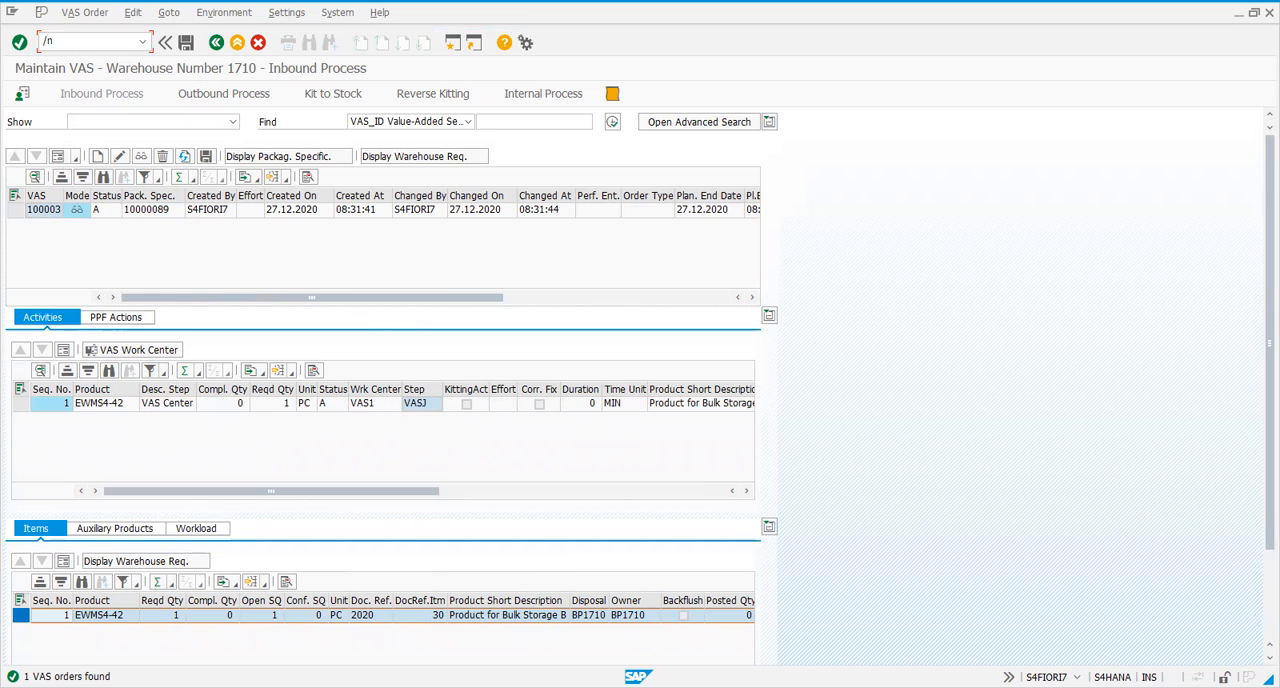
pyautogui.press('Return')
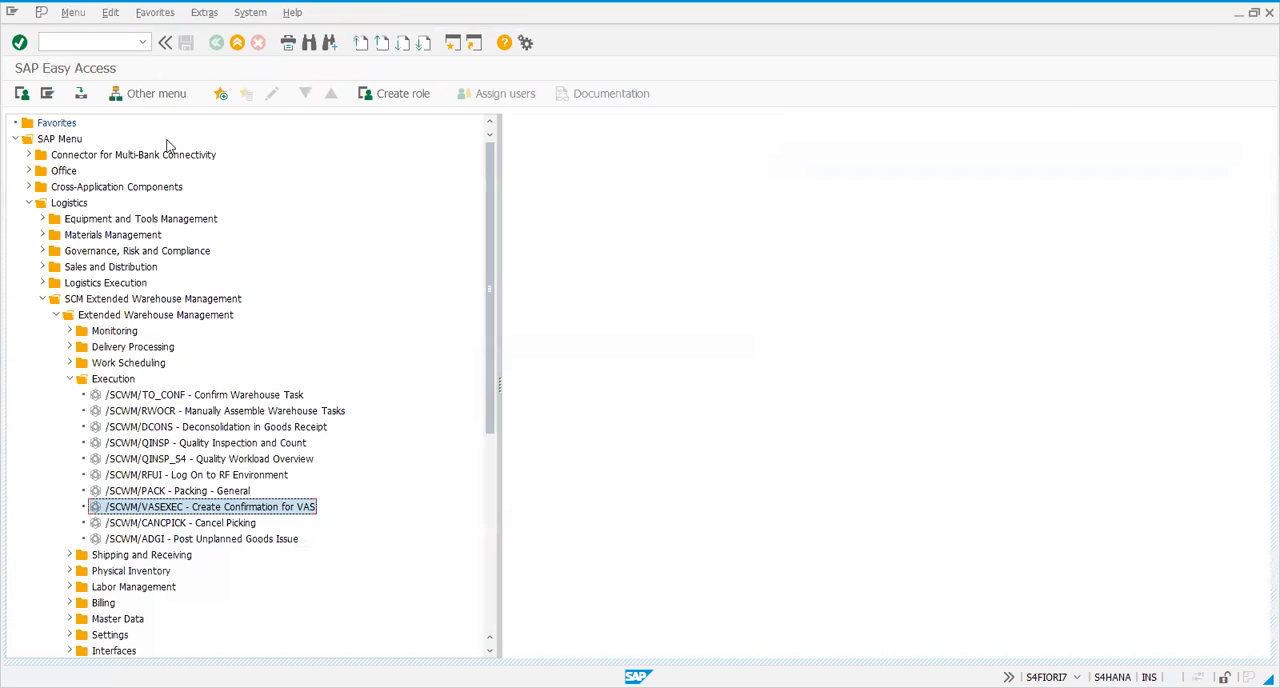
pyautogui.doubleClick(170, 507)
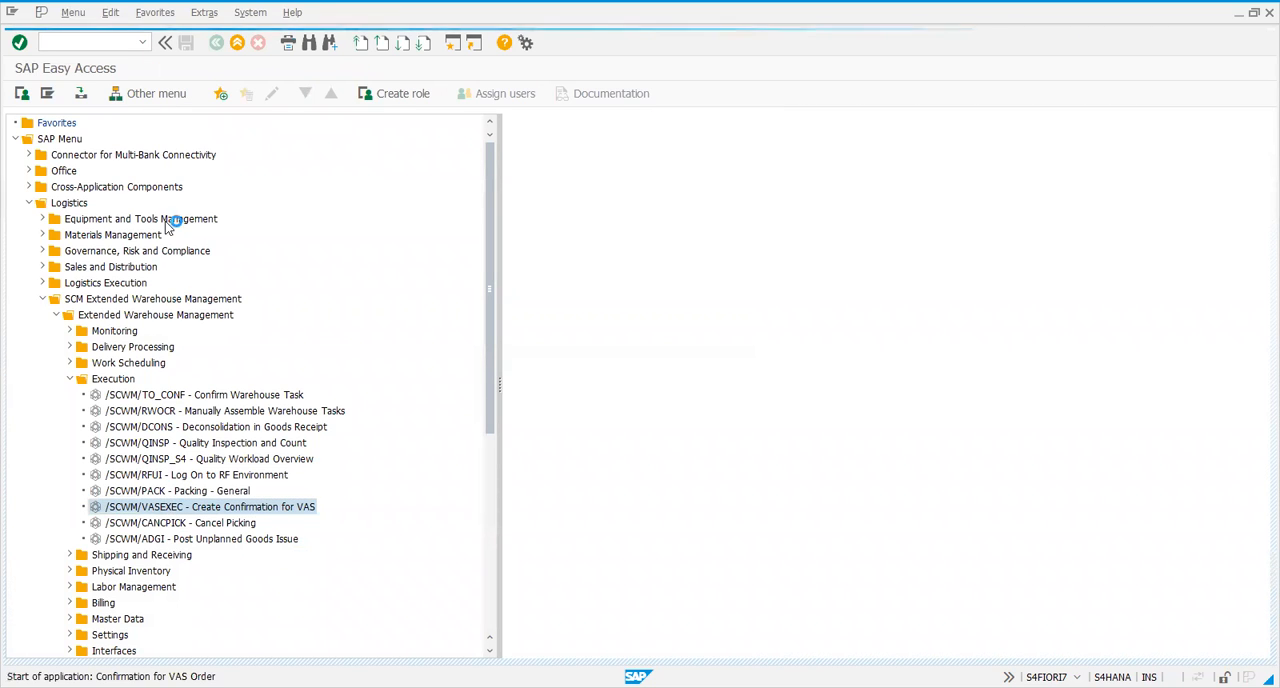
pyautogui.click(215, 157)
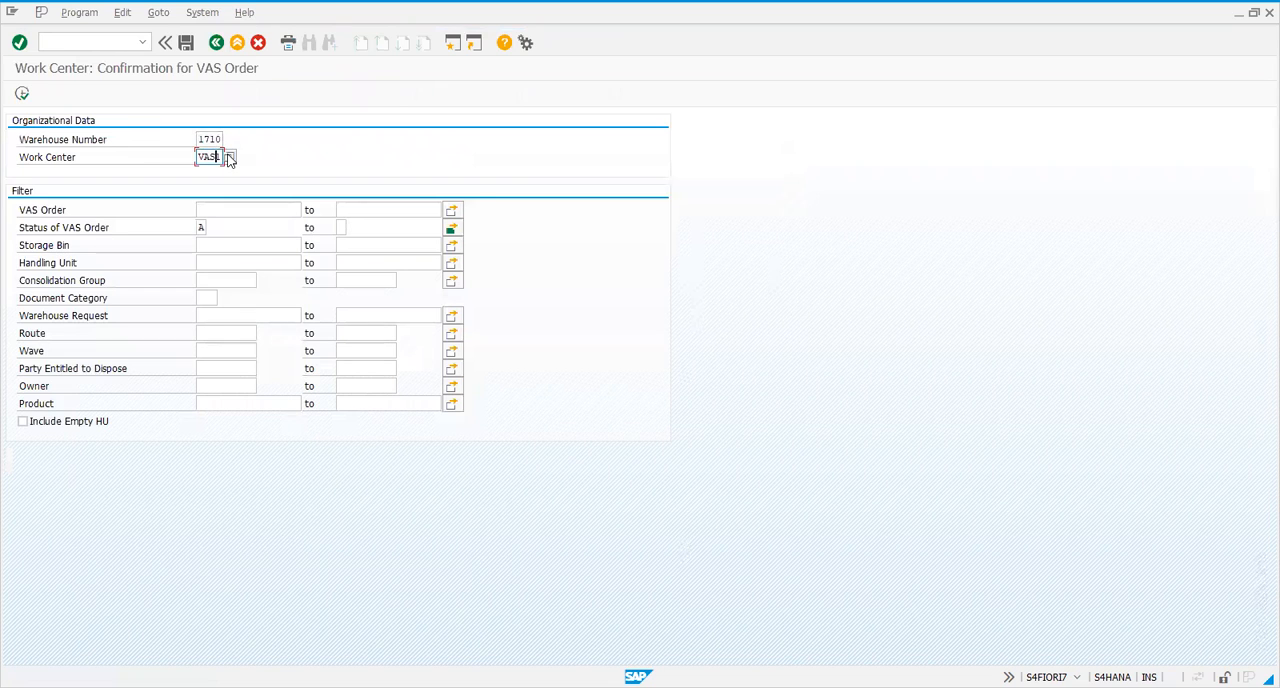
pyautogui.click(22, 93)
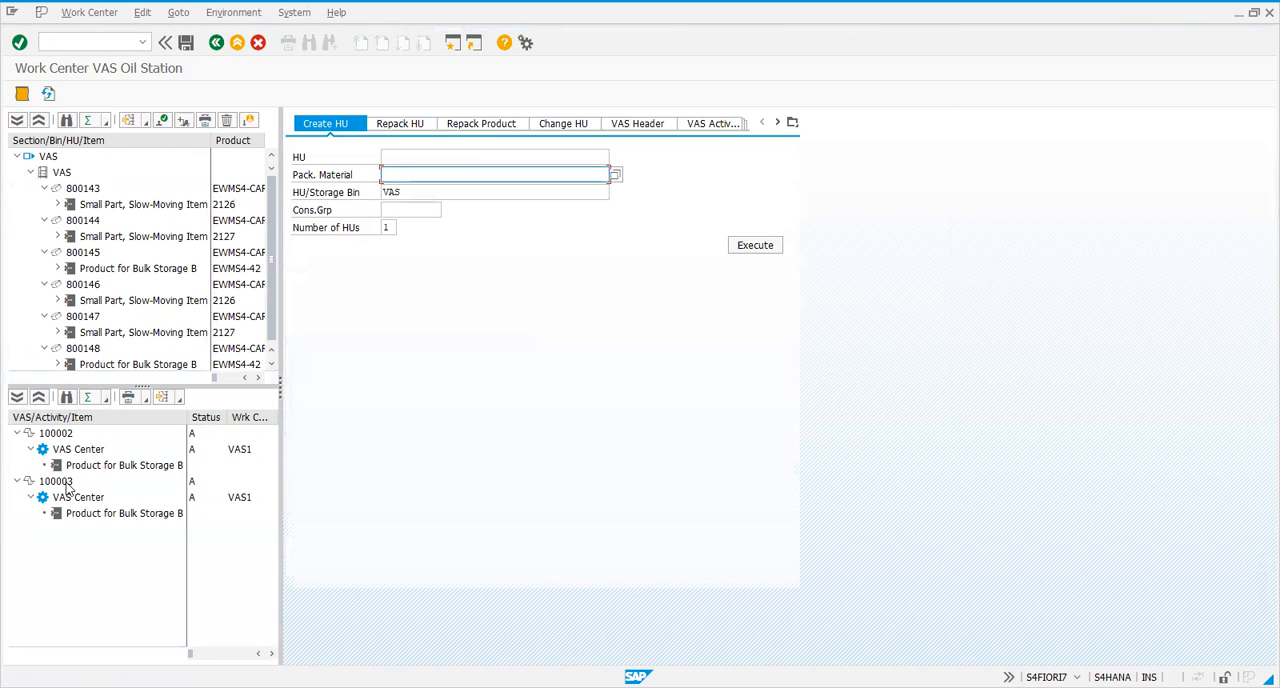
# Start the VAS Center activity of VAS order 100003 and end it without variances
pyautogui.click(72, 484)
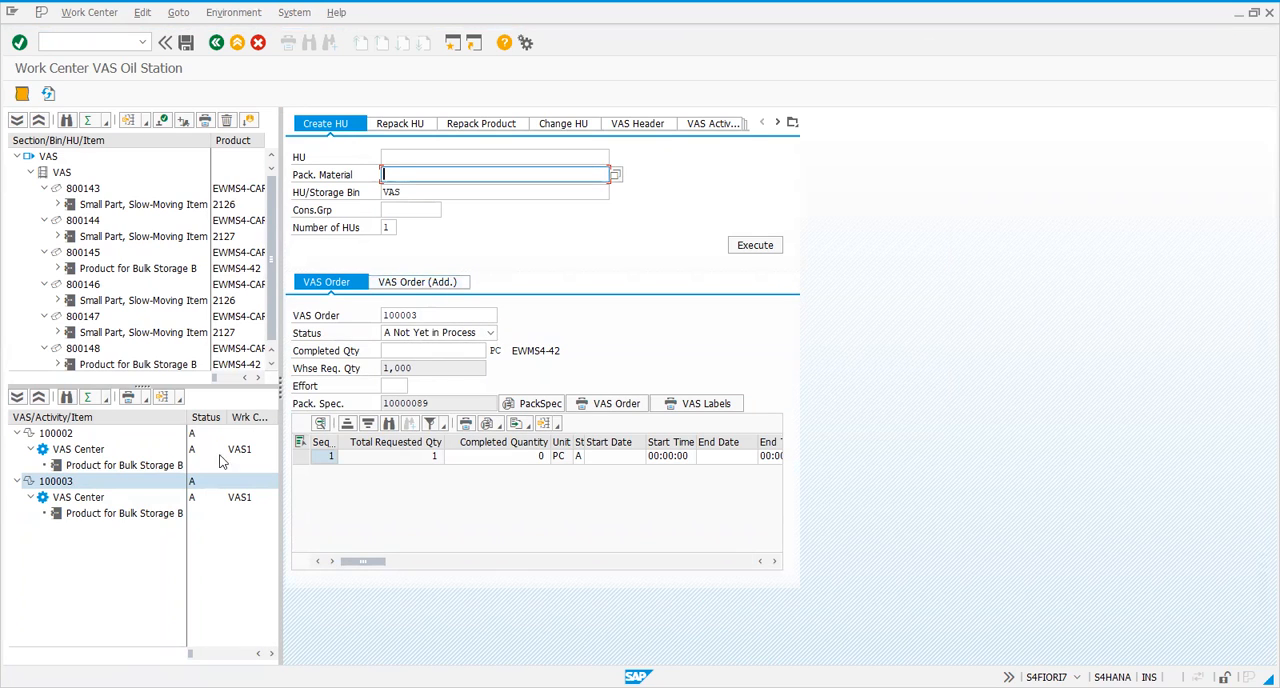
pyautogui.click(90, 500)
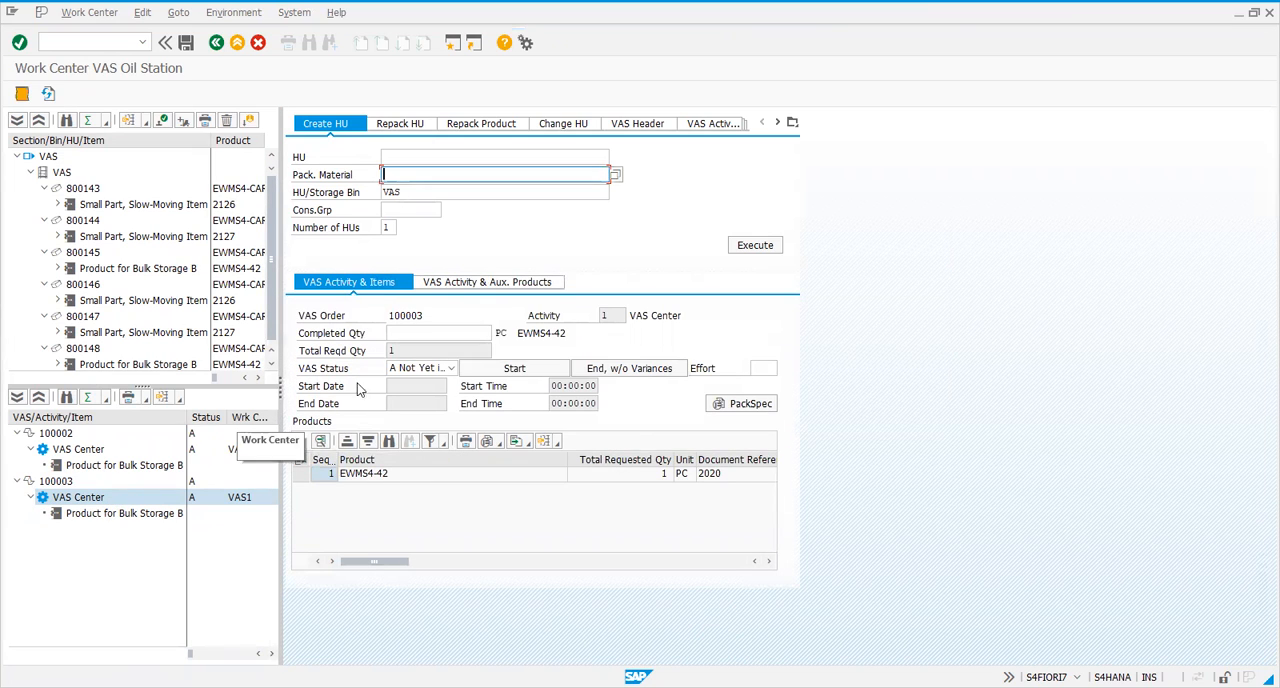
pyautogui.click(531, 368)
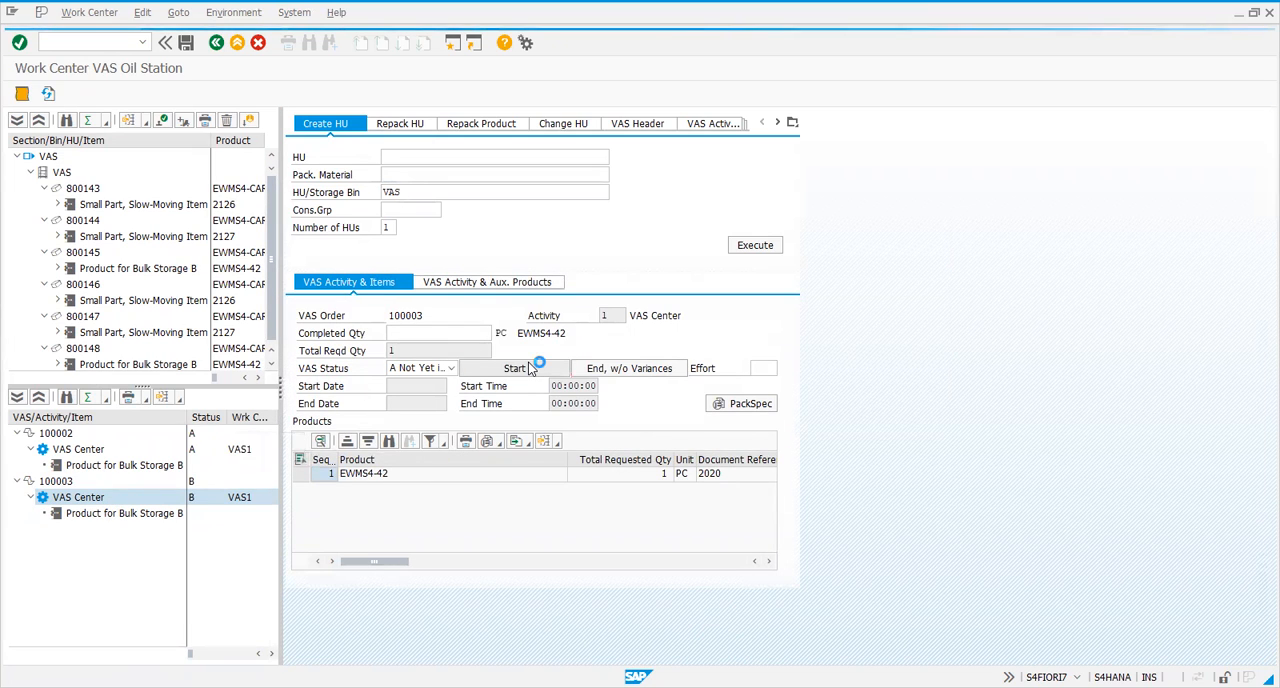
pyautogui.click(625, 370)
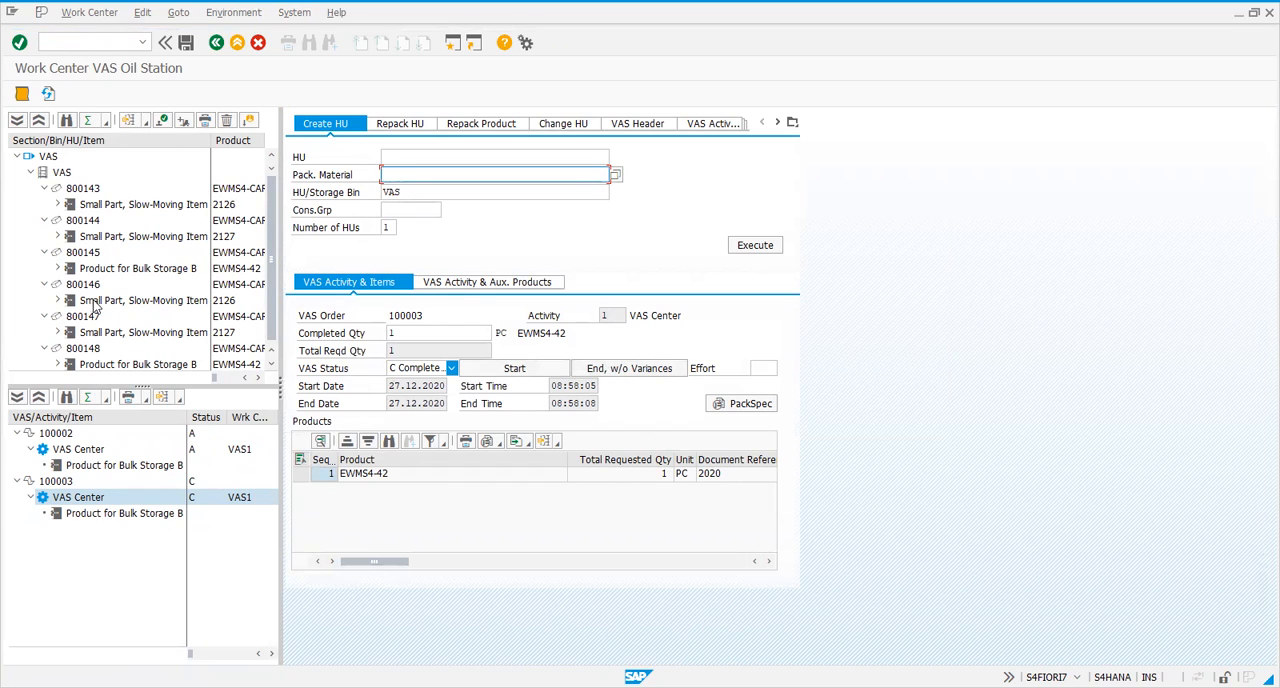
# Complete the process step for handling unit 800148 at the VAS work center
pyautogui.scroll(-1, 267, 311)
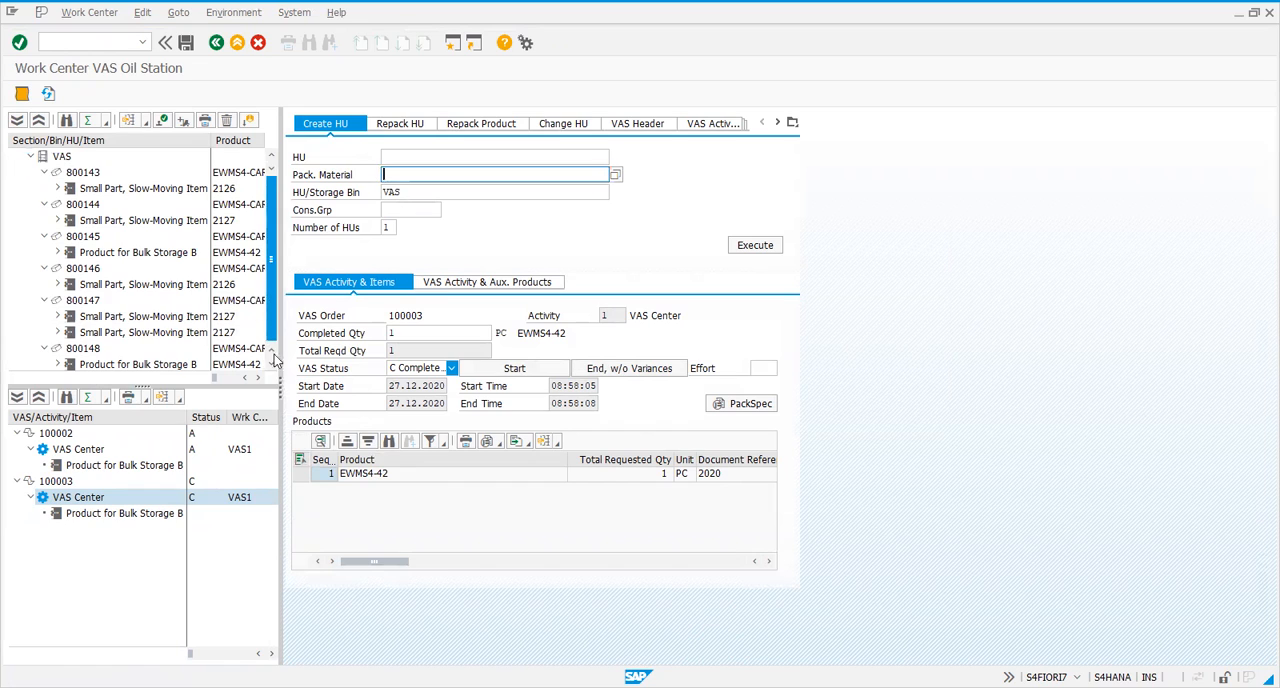
pyautogui.click(84, 334)
pyautogui.click(162, 121)
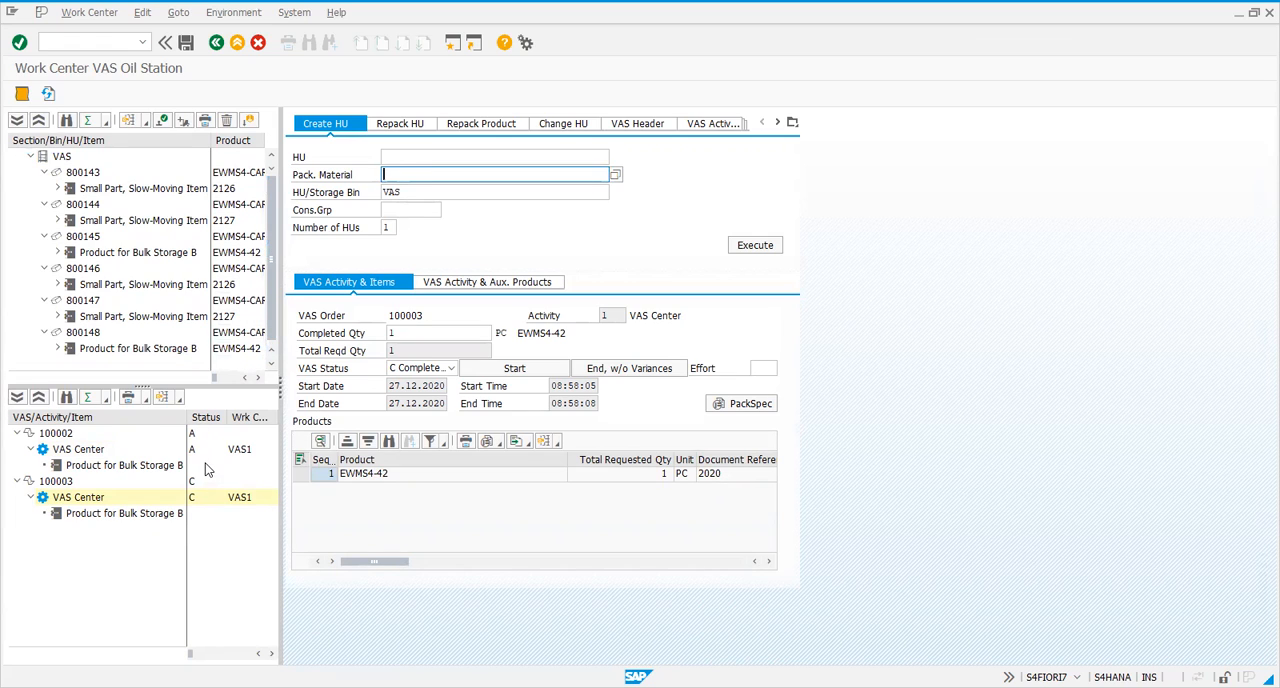
# Switch to the warehouse management monitor and list the warehouse tasks created from 27.12.2020
pyautogui.click(62, 44)
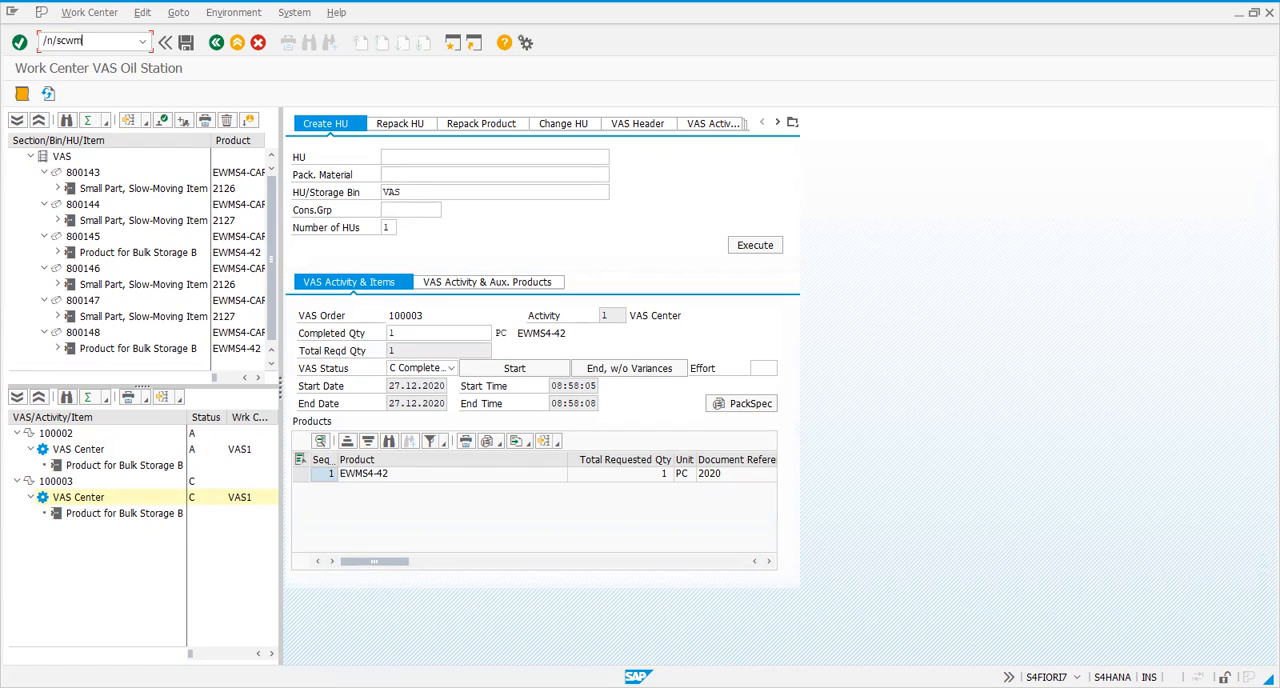
pyautogui.press('Return')
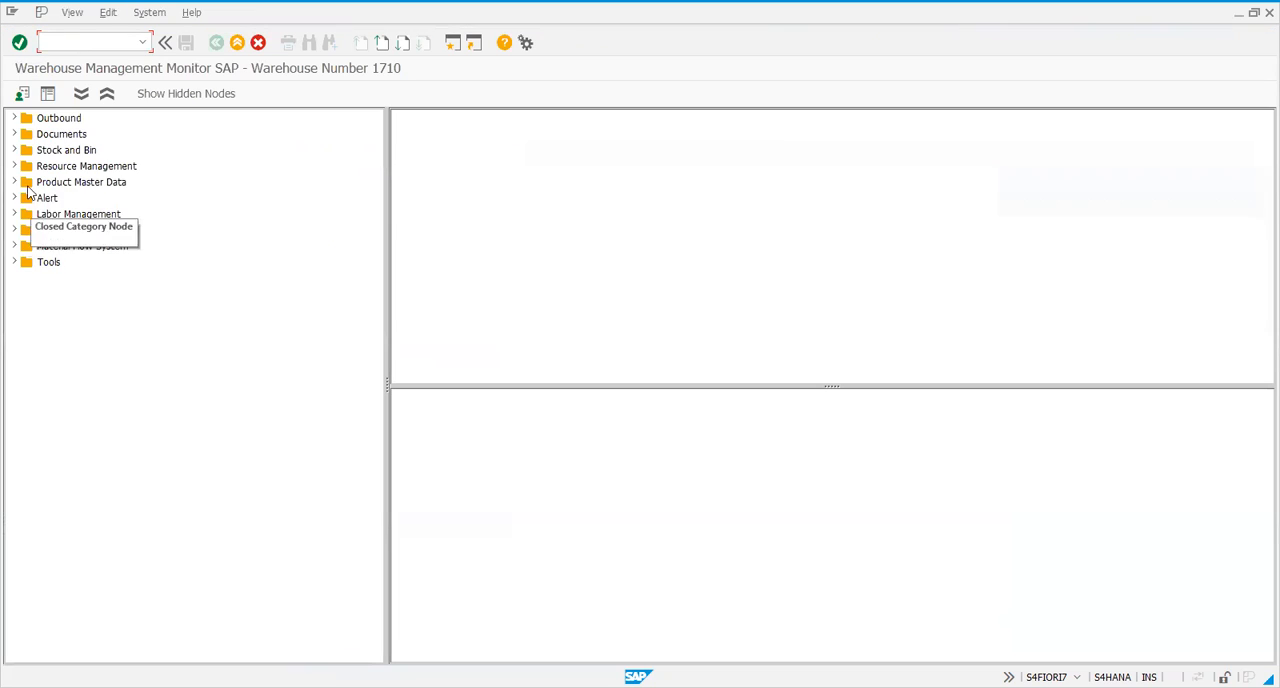
pyautogui.click(14, 134)
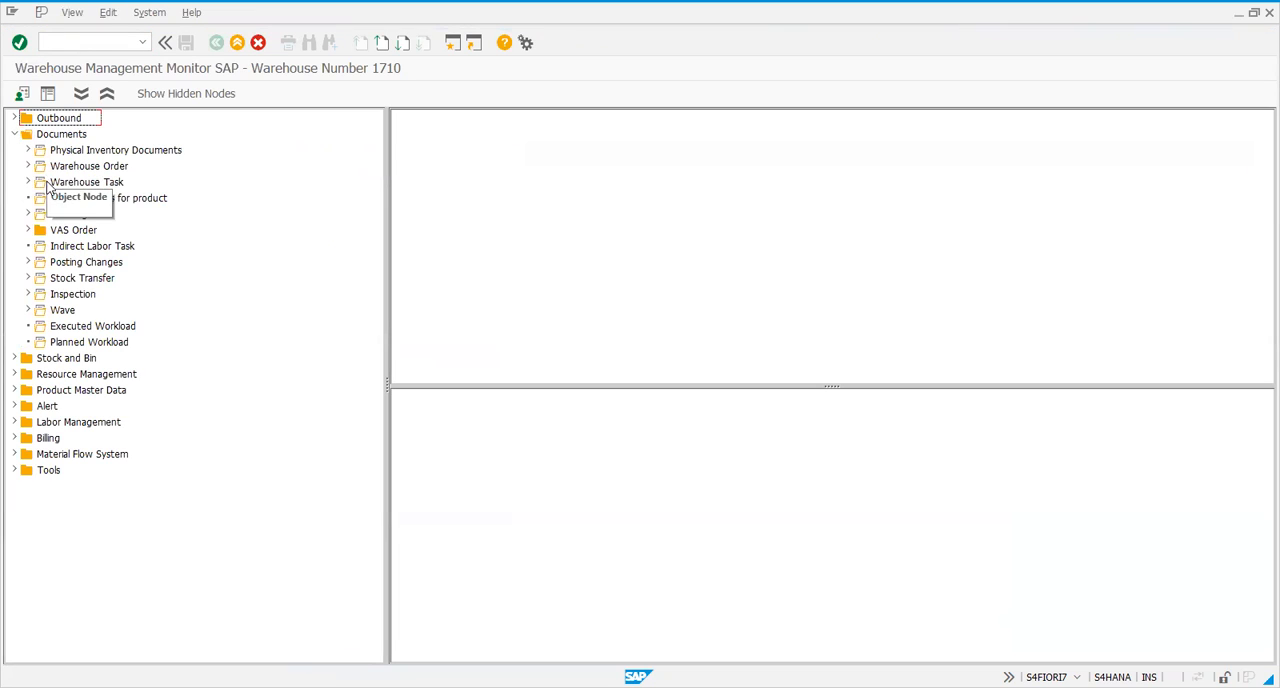
pyautogui.doubleClick(70, 182)
pyautogui.scroll(-2, 300, 490)
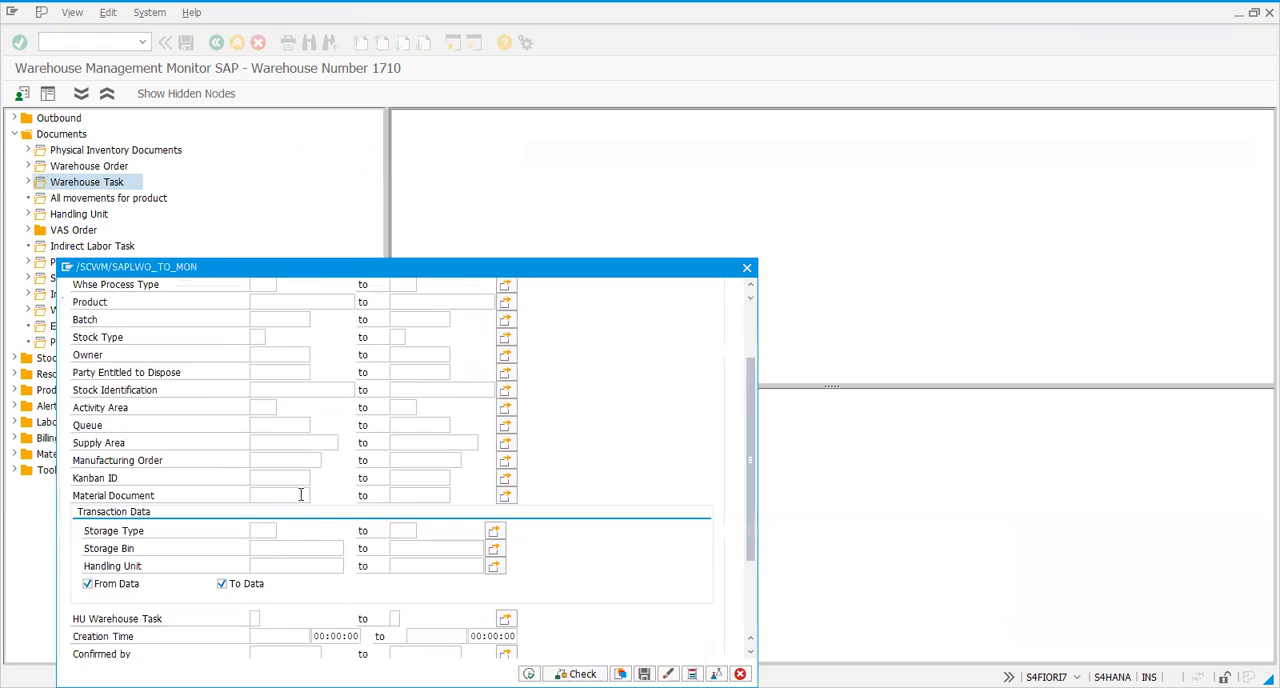
pyautogui.scroll(-1, 263, 522)
pyautogui.click(273, 572)
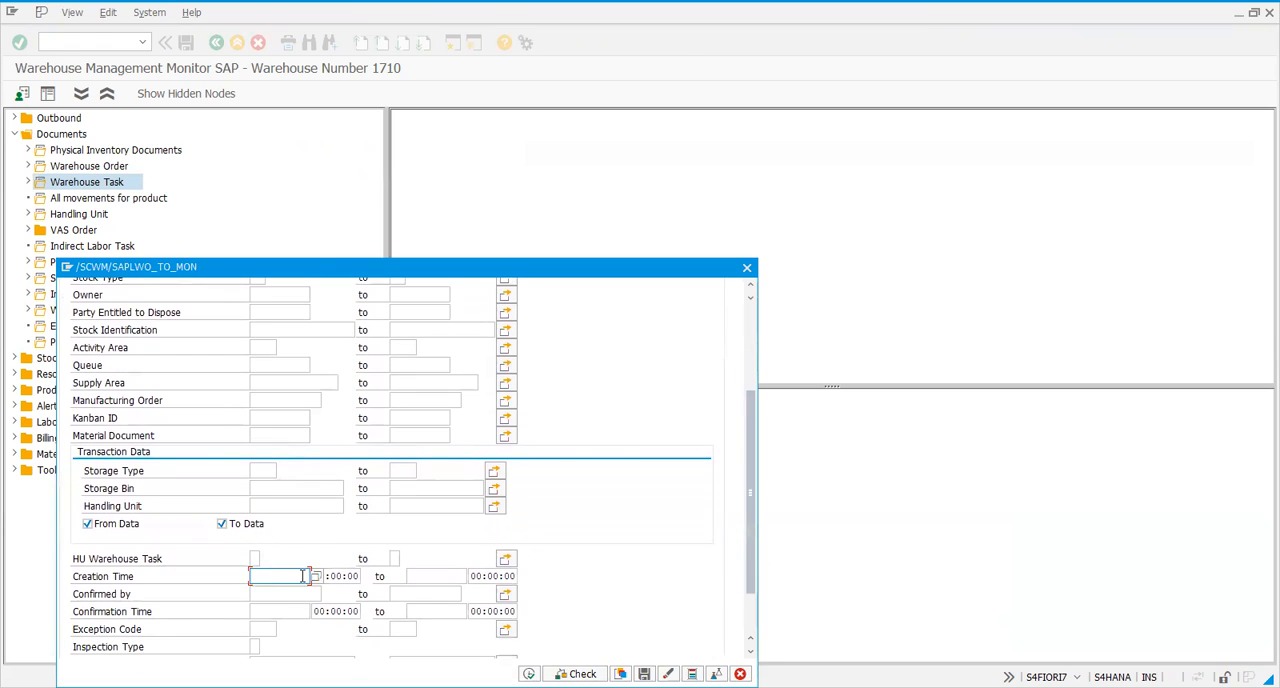
pyautogui.press('Return')
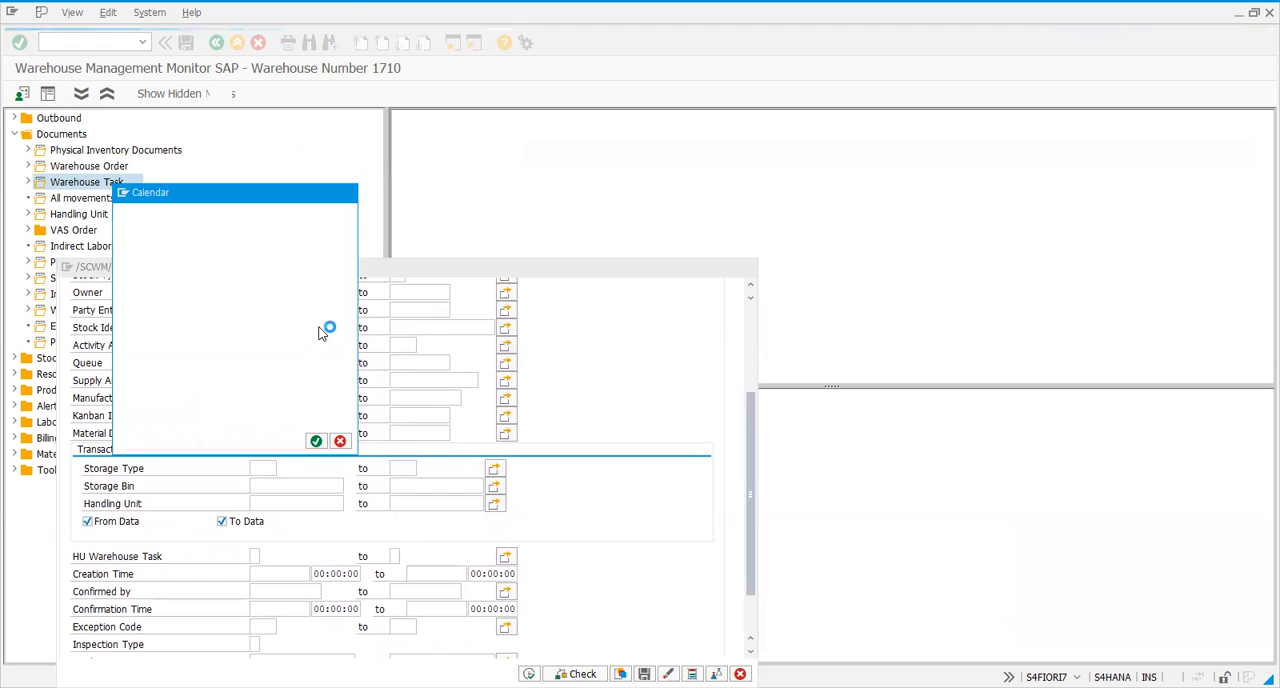
pyautogui.doubleClick(322, 332)
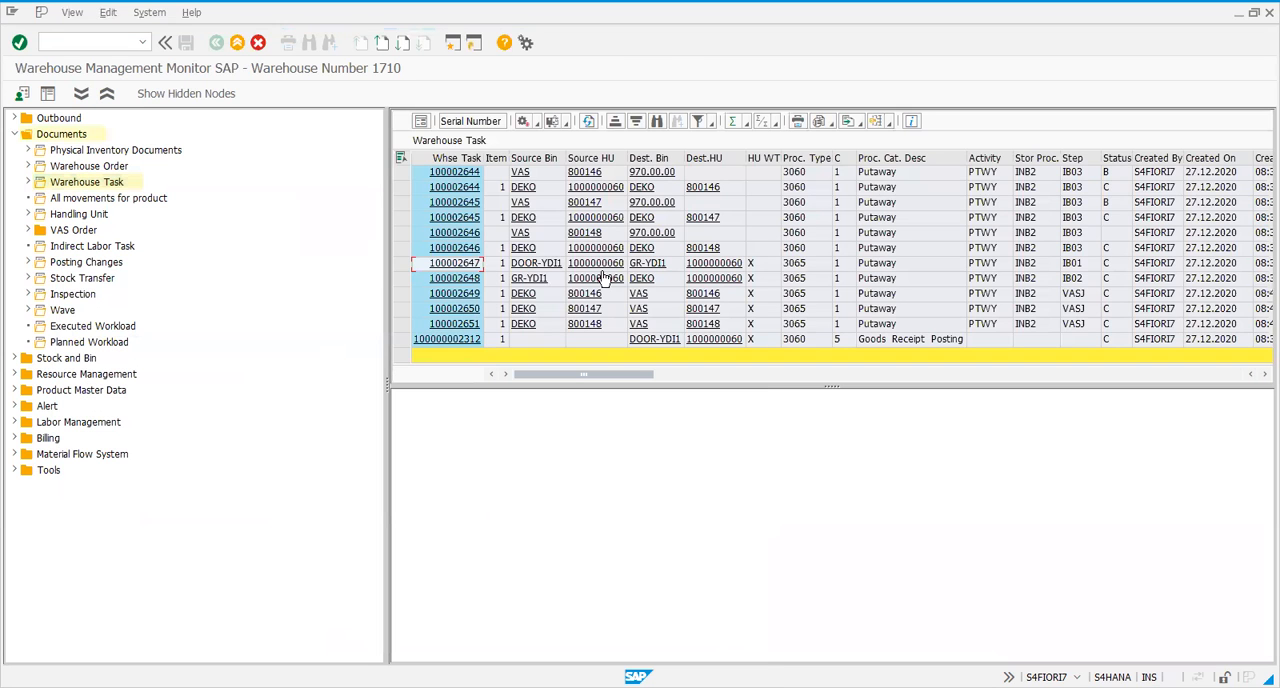
# Examine the goods receipt posting and the status of the putaway tasks for handling units 800146 to 800148
pyautogui.click(912, 341)
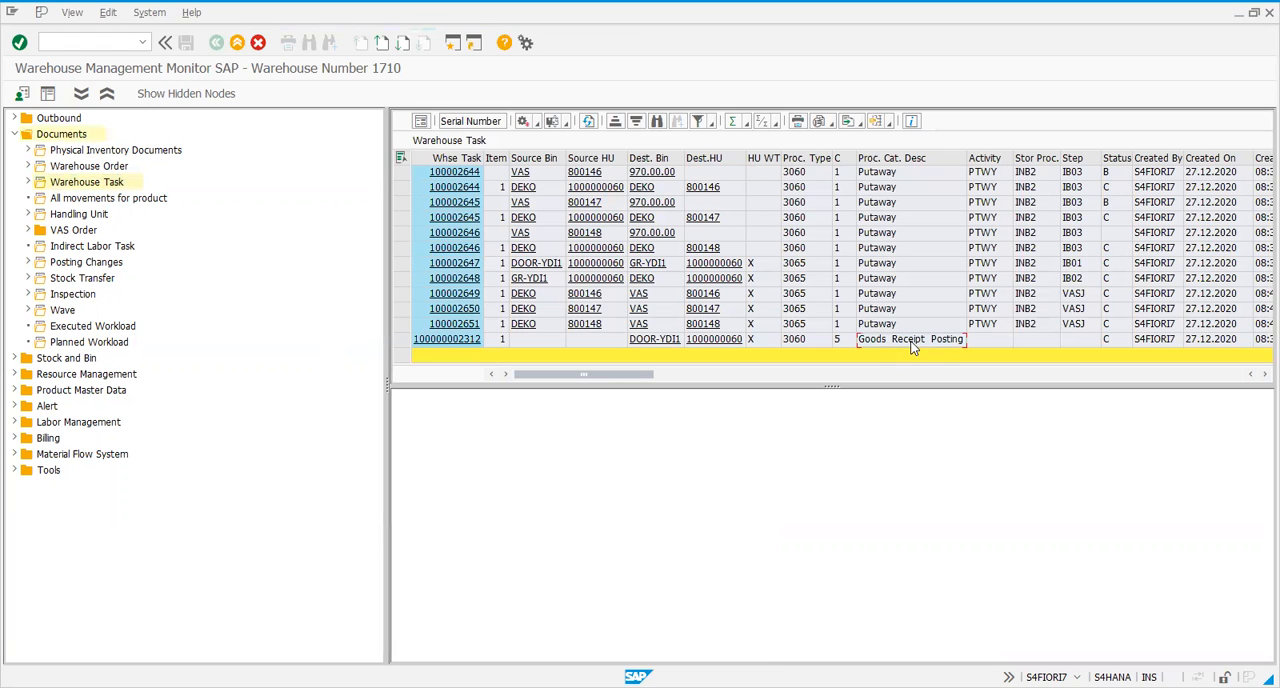
pyautogui.click(1118, 234)
pyautogui.moveTo(405, 249); pyautogui.dragTo(402, 172)
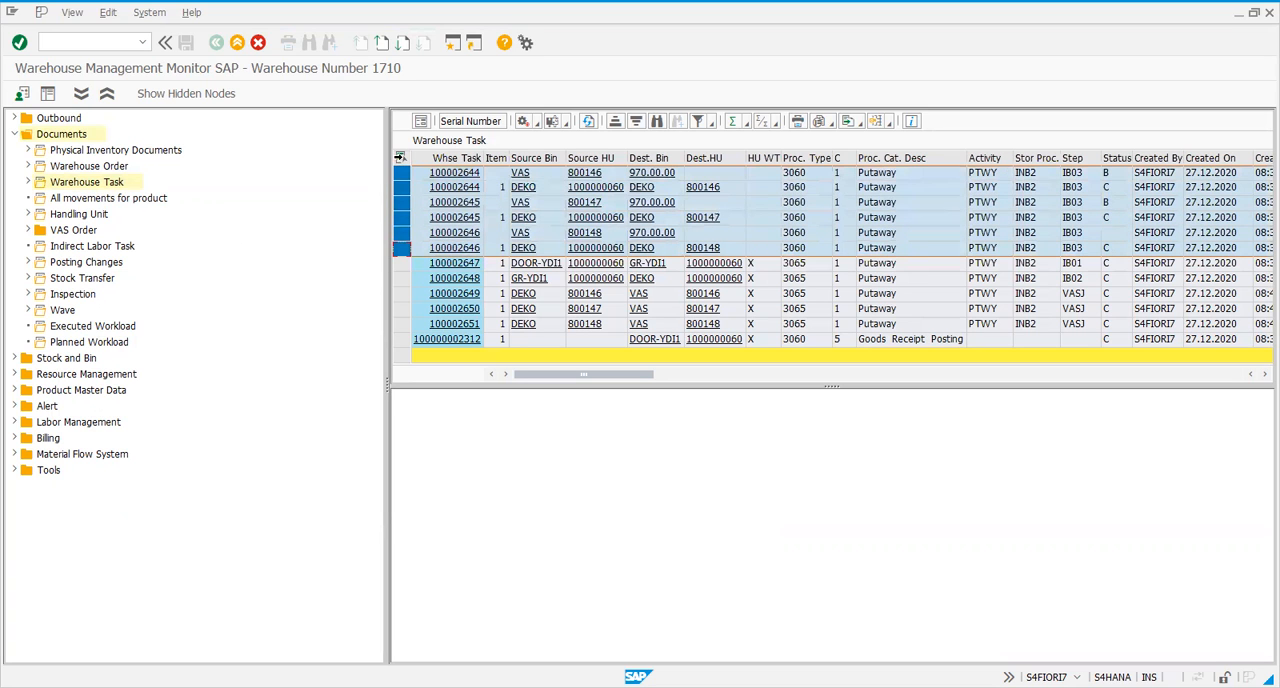
pyautogui.click(1118, 232)
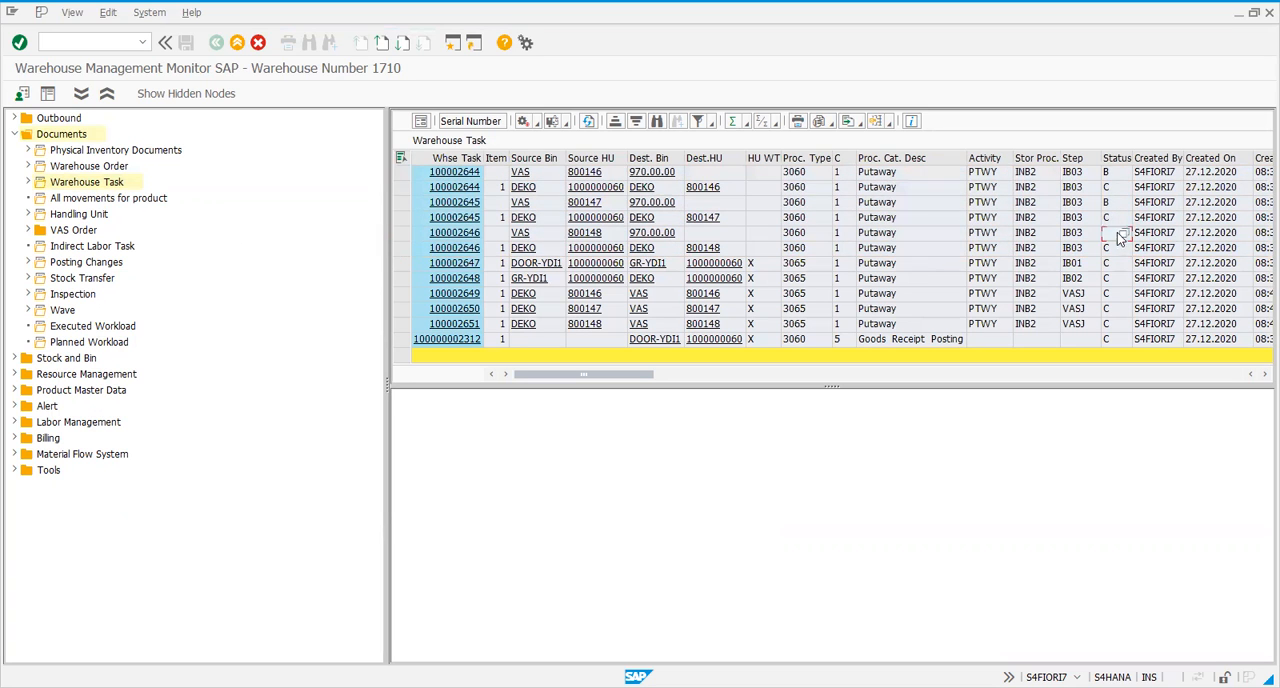
# Confirm the putaway task of handling unit 800148 from VAS in the background, close the log and refresh the task list
pyautogui.click(400, 233)
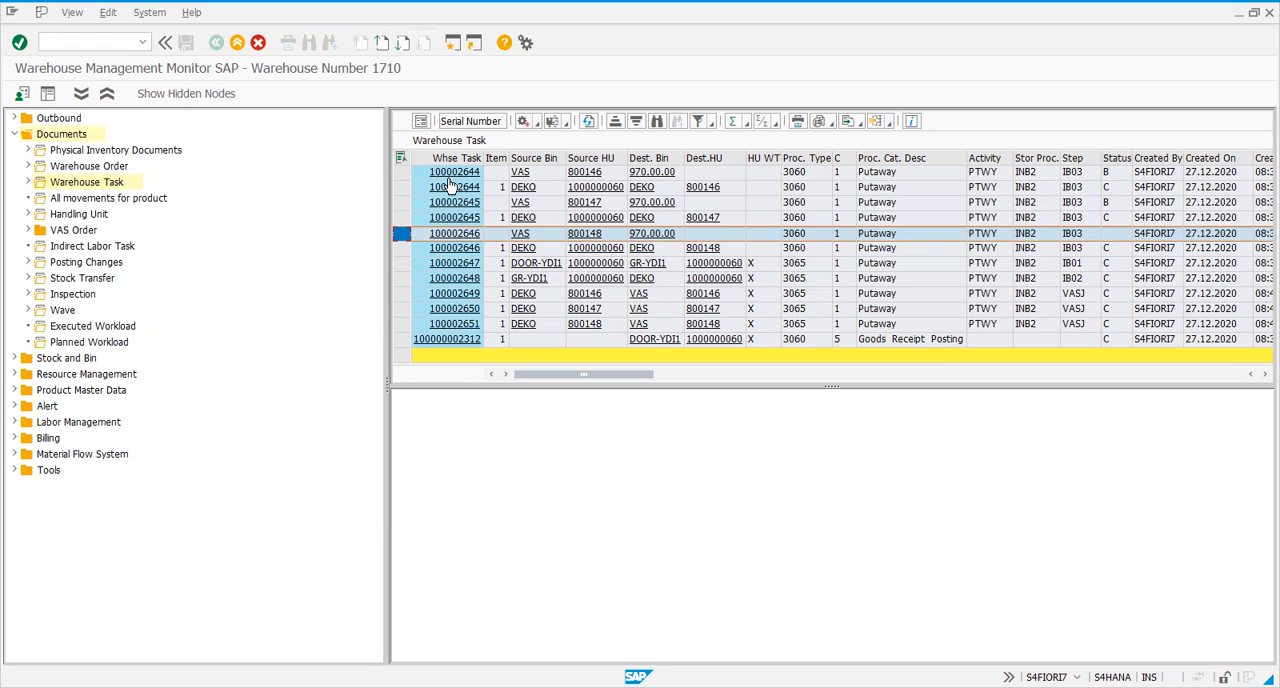
pyautogui.click(536, 124)
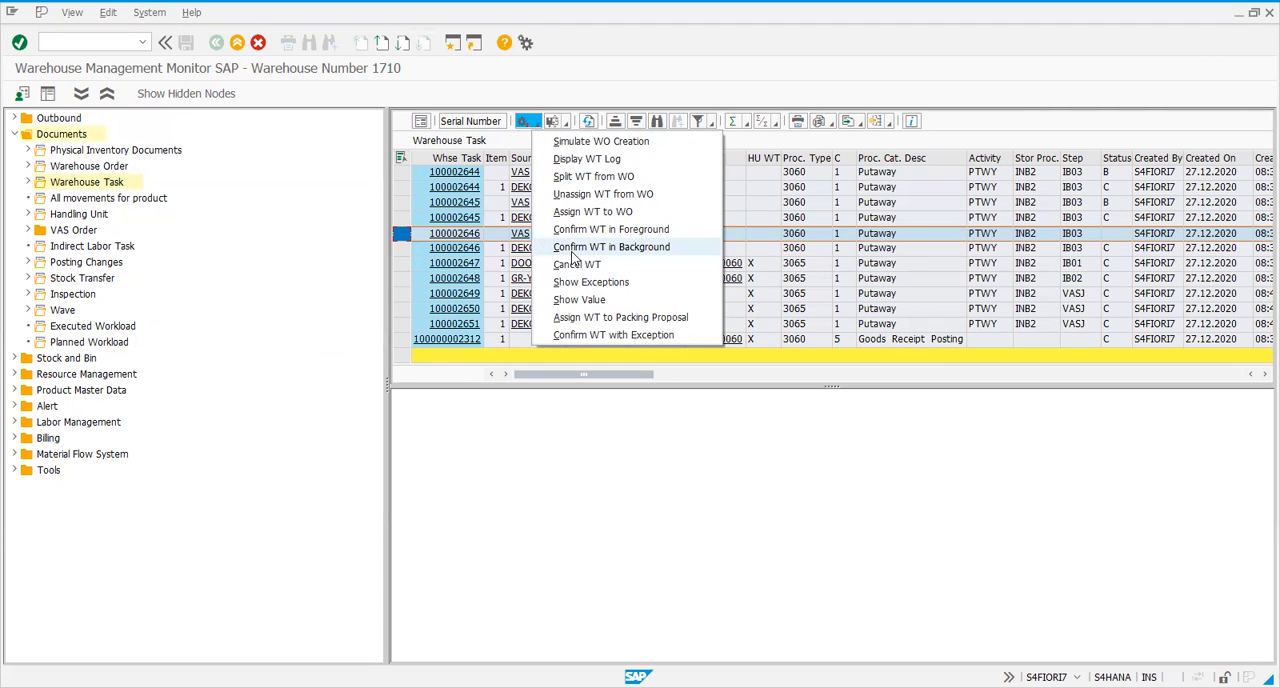
pyautogui.click(573, 250)
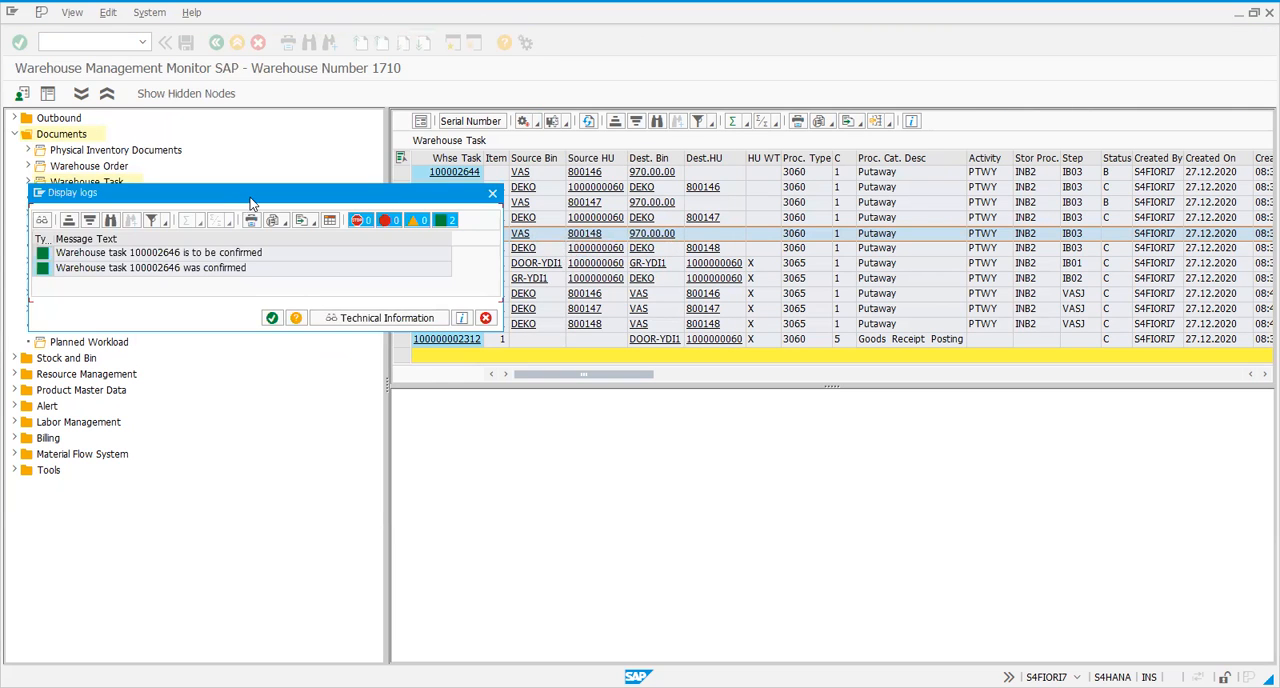
pyautogui.moveTo(252, 203); pyautogui.dragTo(848, 456)
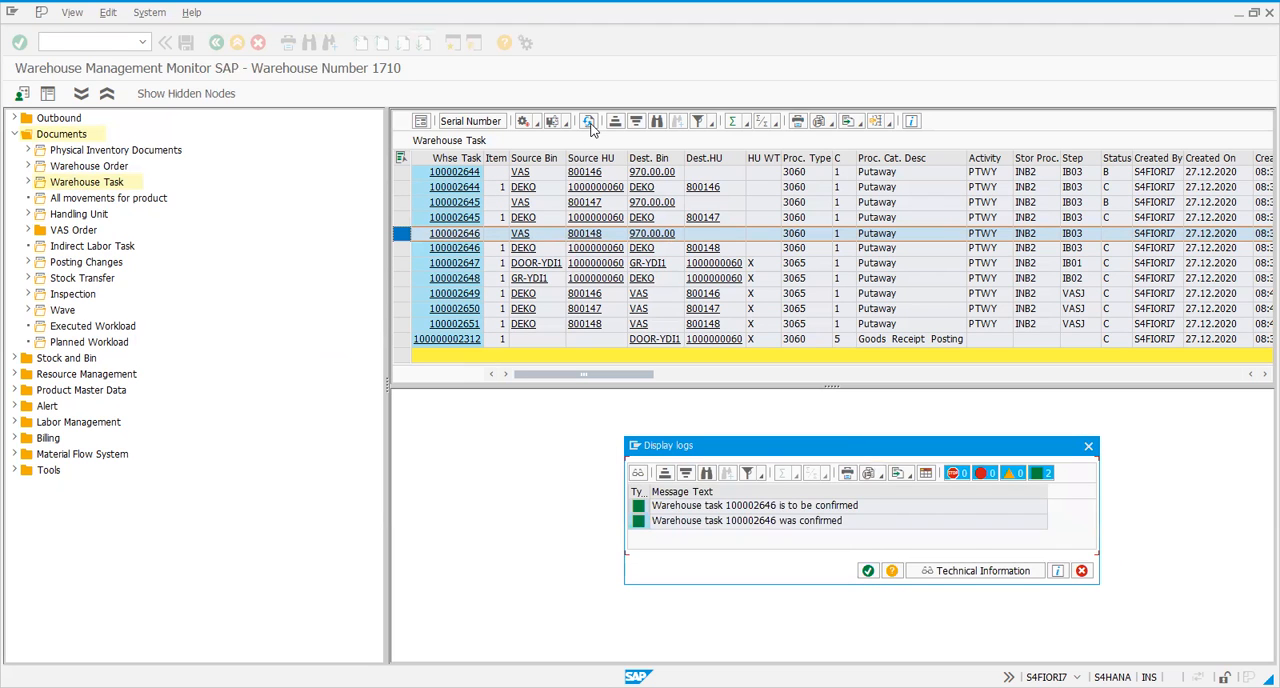
pyautogui.click(867, 571)
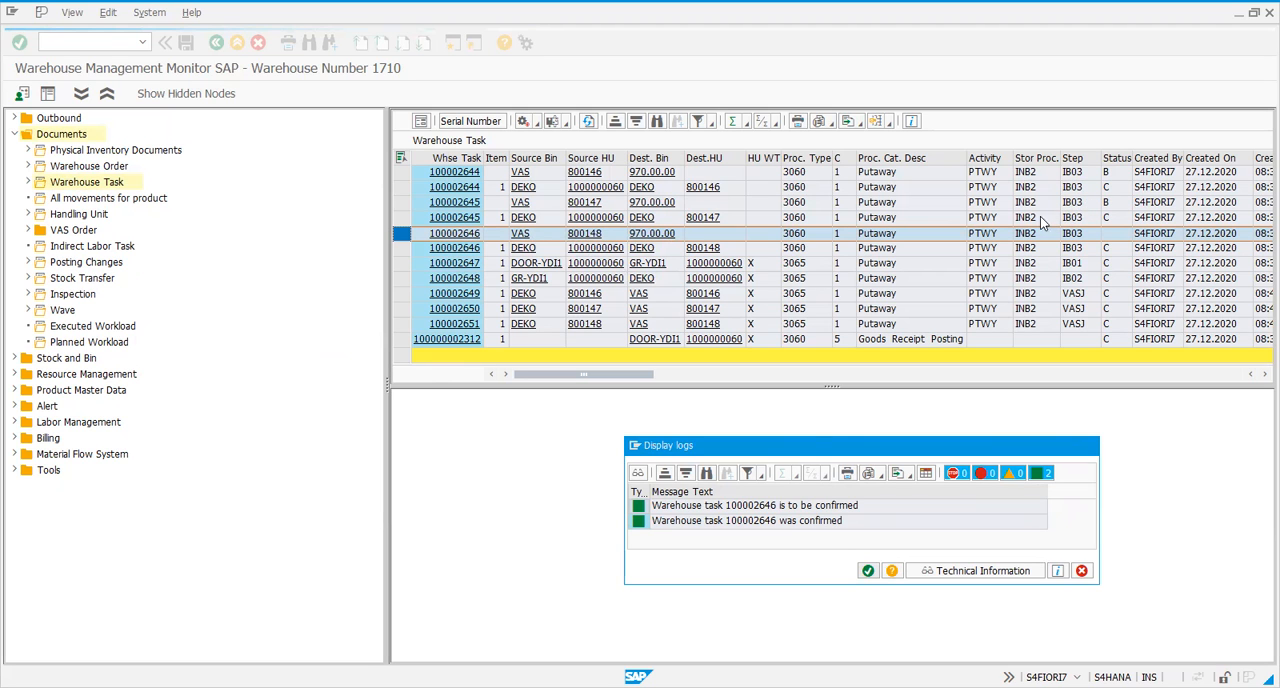
pyautogui.press('Return')
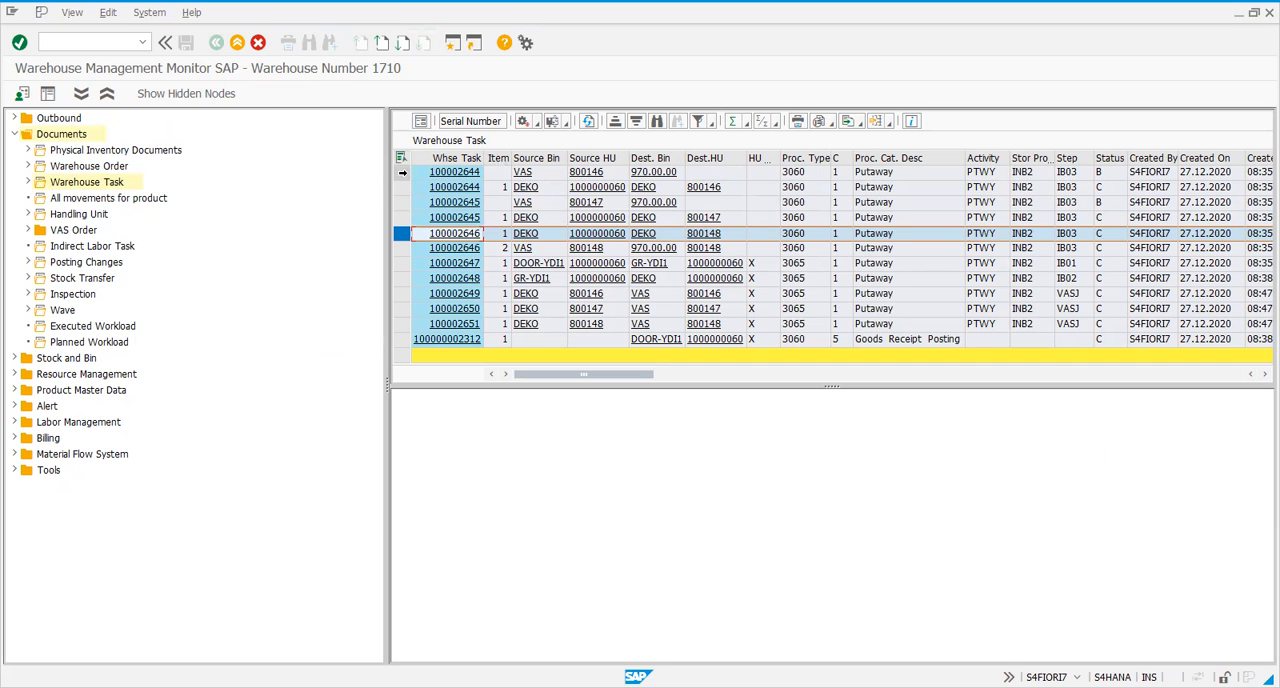
# Check the remaining putaway tasks 100002644 and 100002645 and look through the additional columns of the task list
pyautogui.moveTo(402, 172); pyautogui.dragTo(403, 210)
pyautogui.click(402, 174)
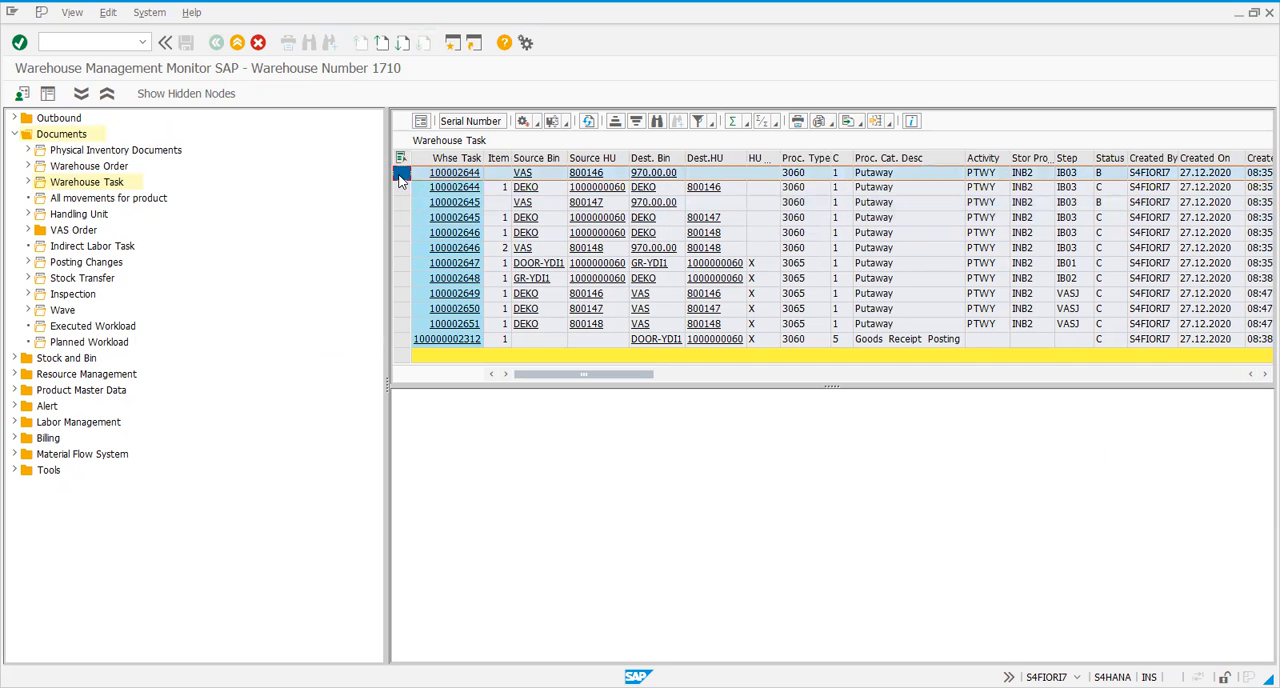
pyautogui.click(402, 189)
pyautogui.click(404, 205)
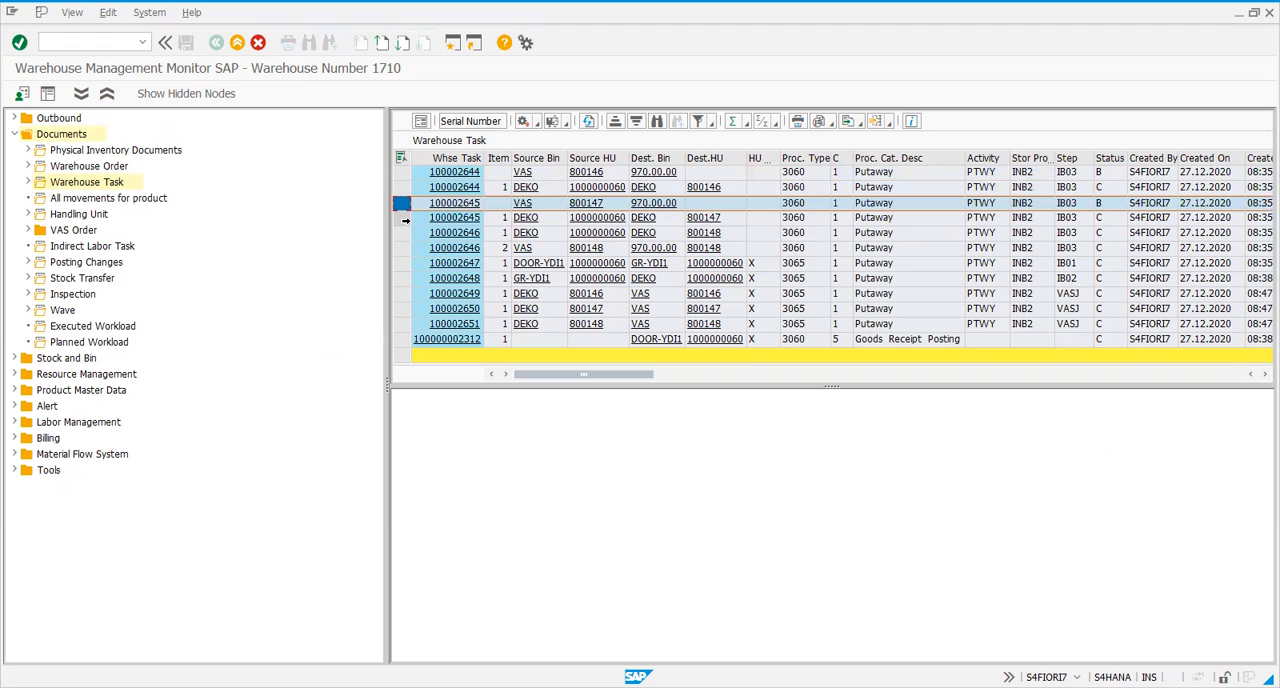
pyautogui.click(404, 219)
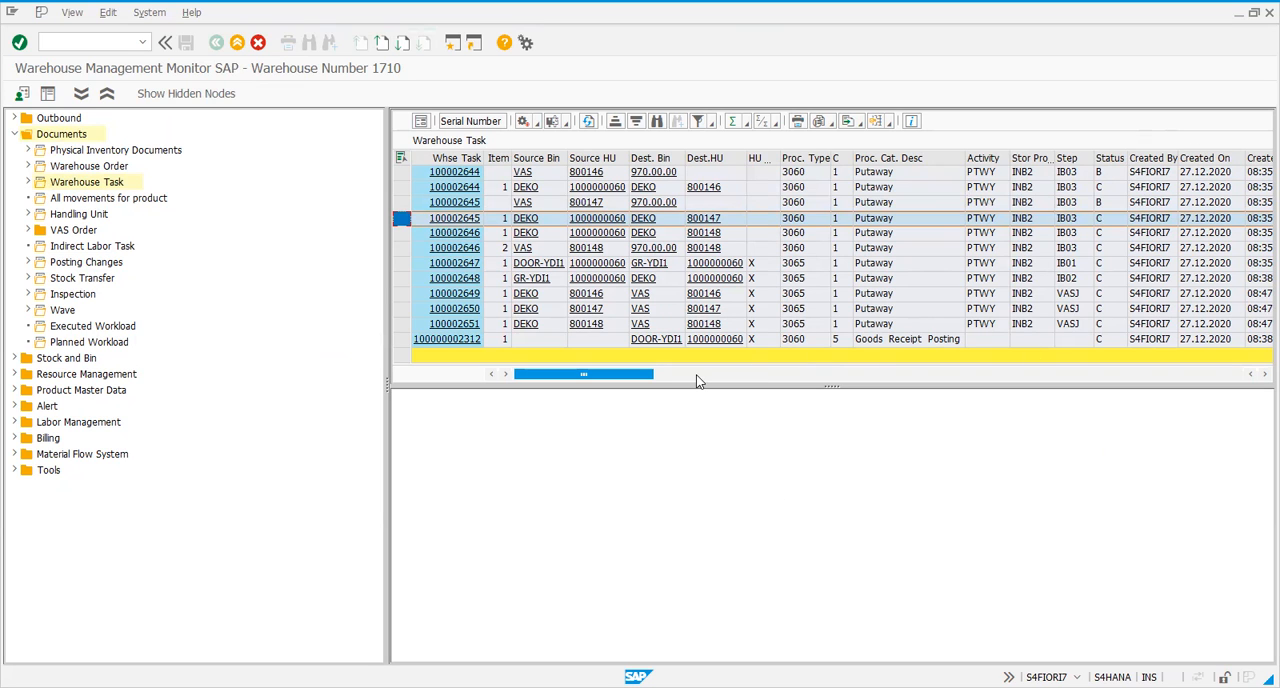
pyautogui.moveTo(610, 383); pyautogui.dragTo(1162, 382)
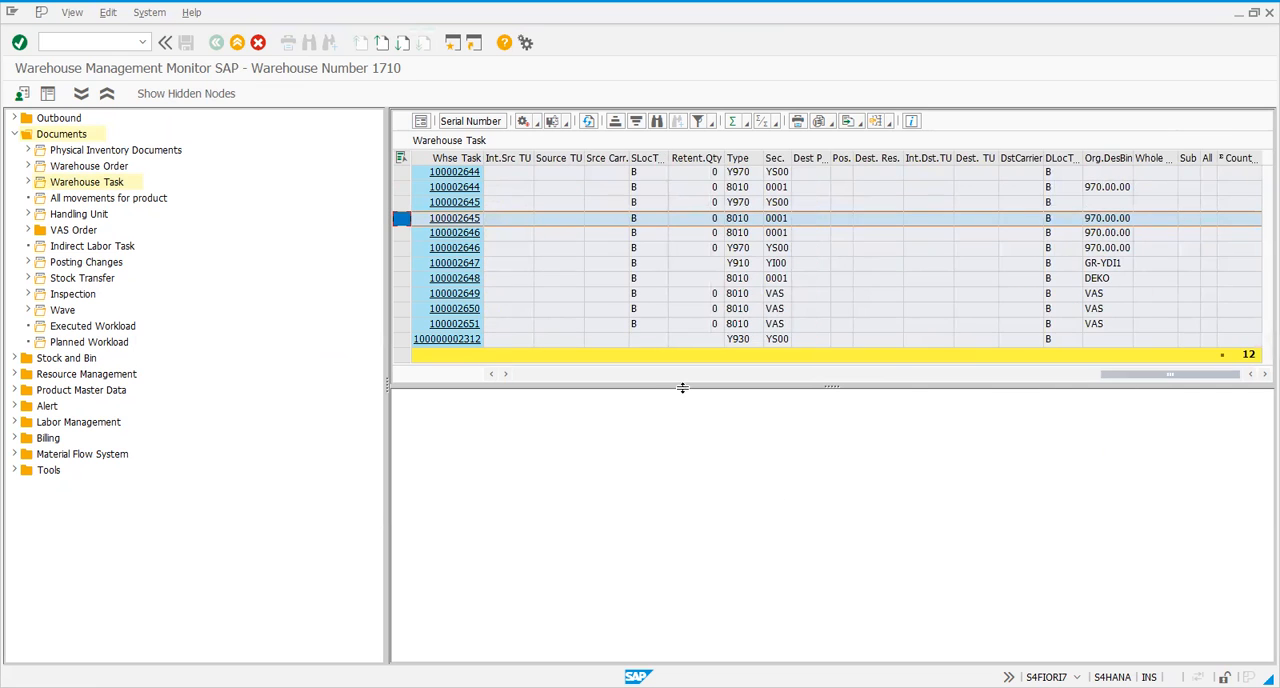
pyautogui.click(561, 376)
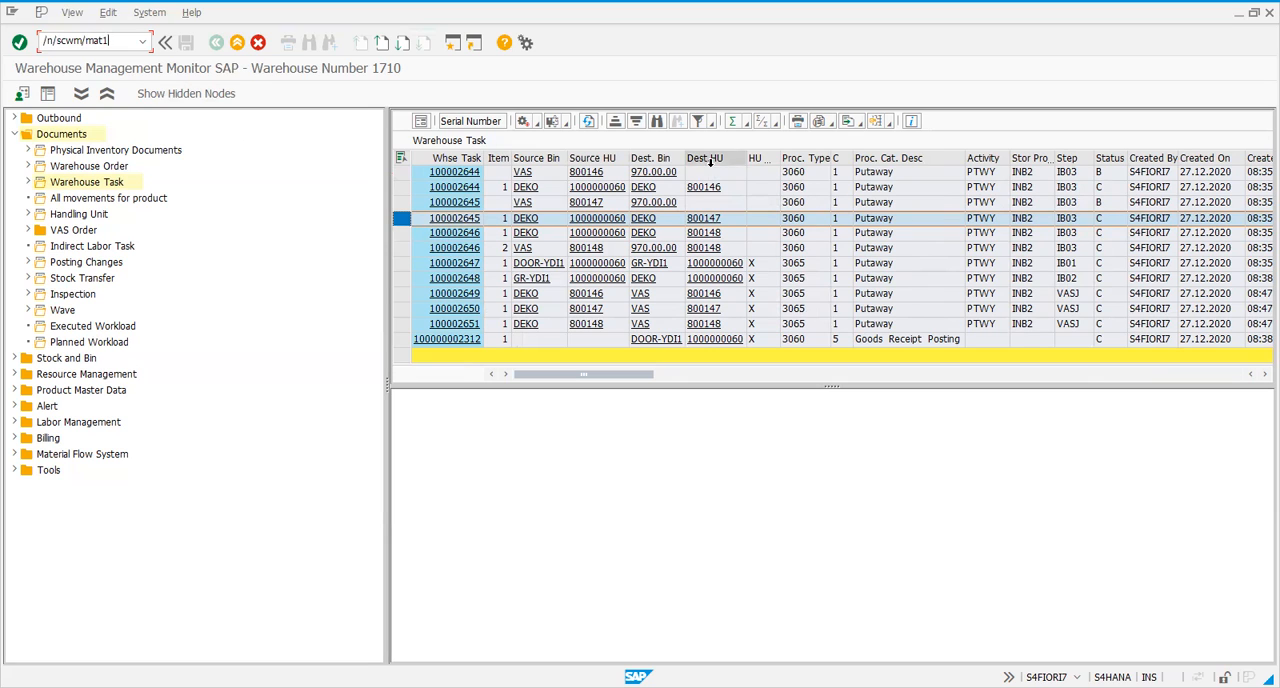
# Examine the destination, stock, product and confirmation columns of the warehouse task list, ending back at the source and destination bins
pyautogui.moveTo(628, 376); pyautogui.dragTo(1245, 357)
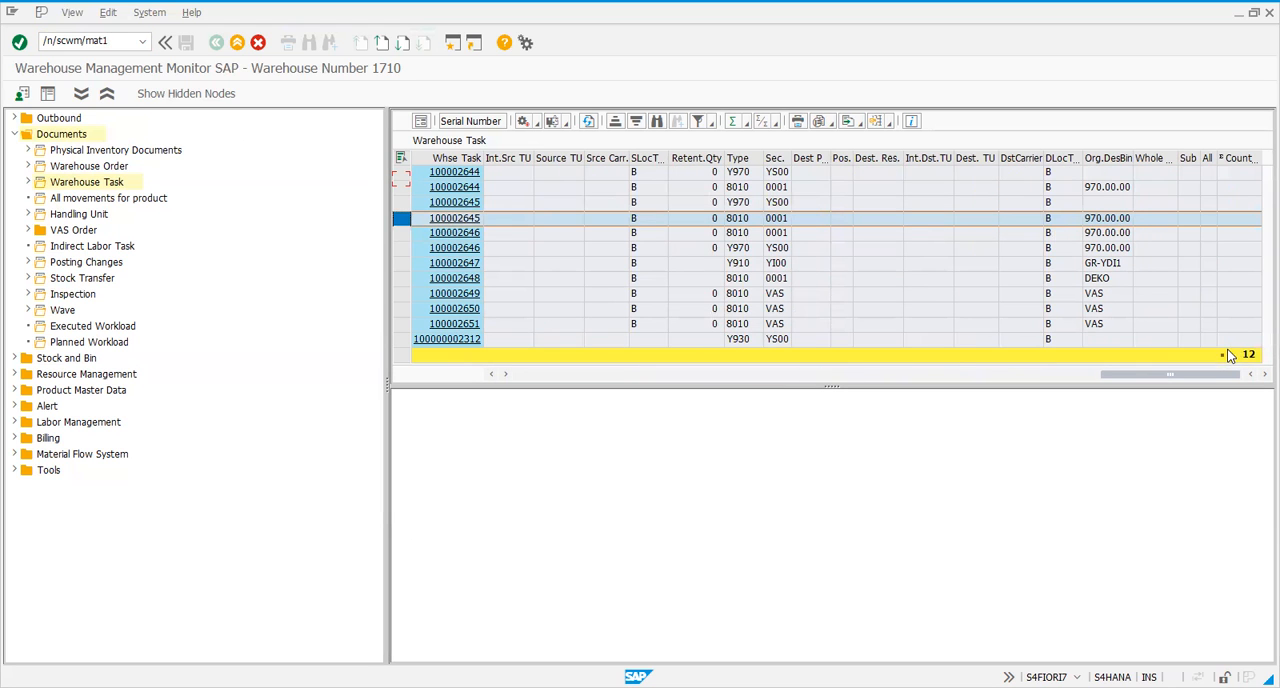
pyautogui.click(957, 375)
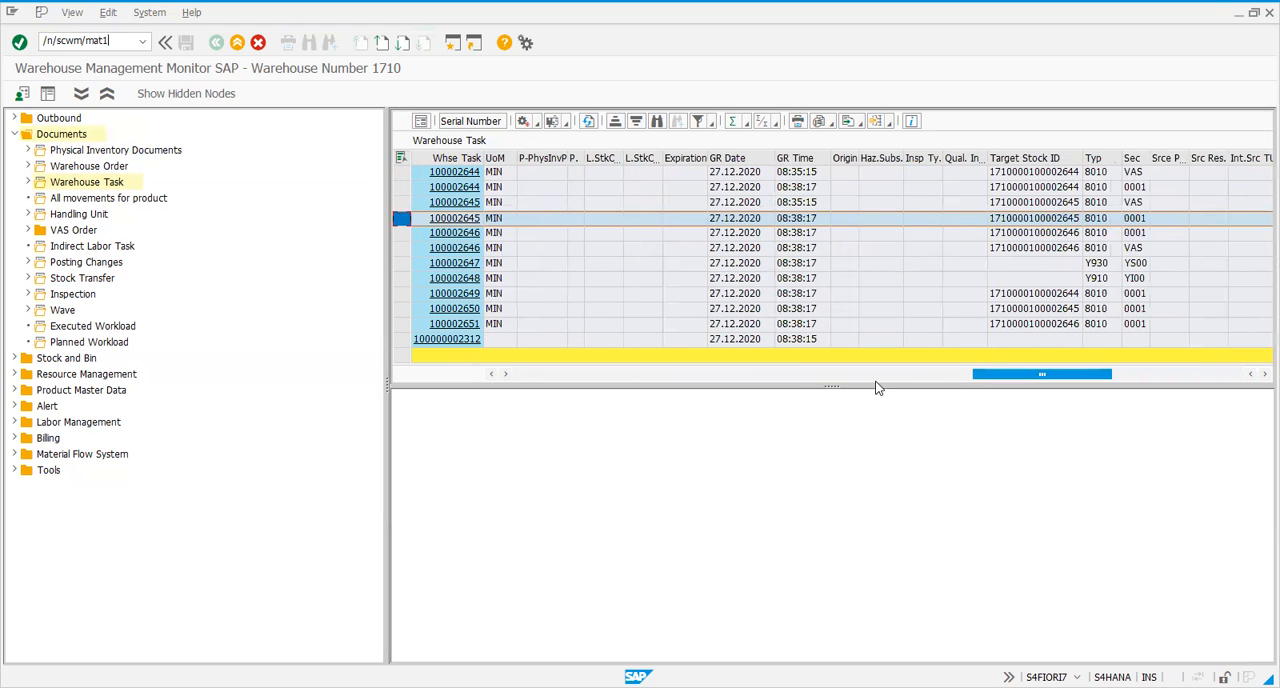
pyautogui.click(746, 375)
pyautogui.click(726, 376)
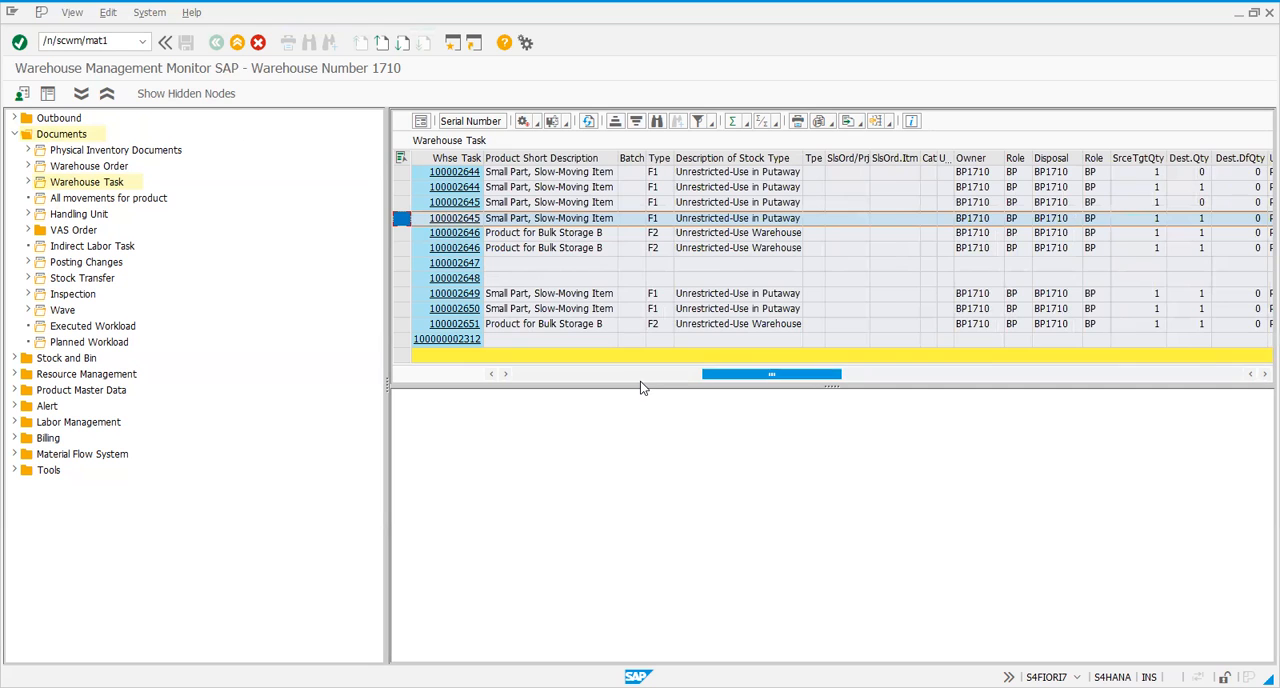
pyautogui.click(550, 378)
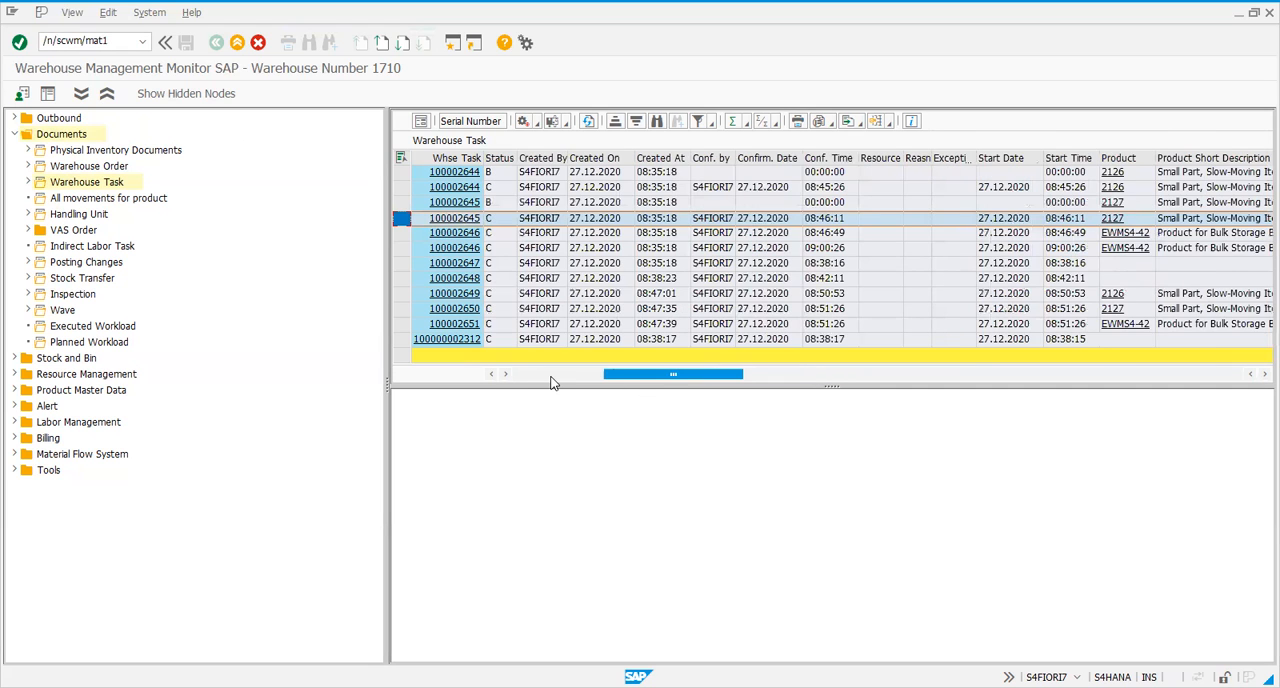
pyautogui.click(550, 383)
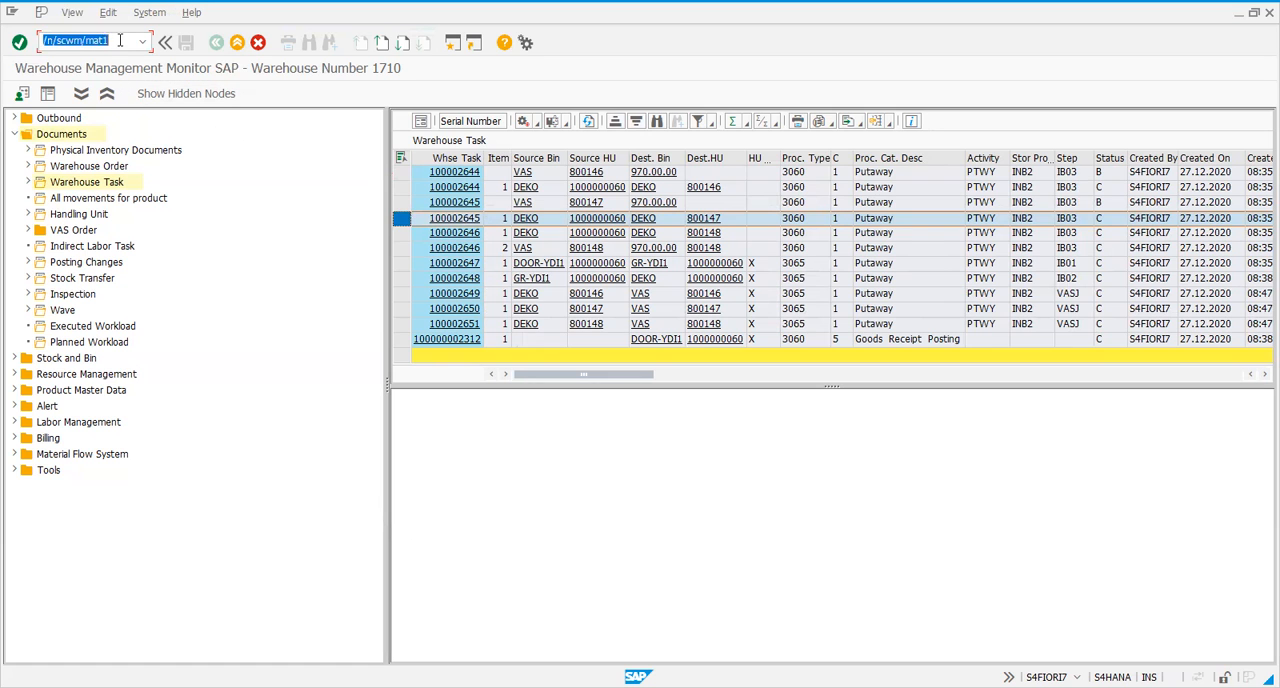
# Run transaction /n/scwm/mat1 and open product EWMS4-42 in warehouse 1710 for changing, showing its warehouse data
pyautogui.press('Return')
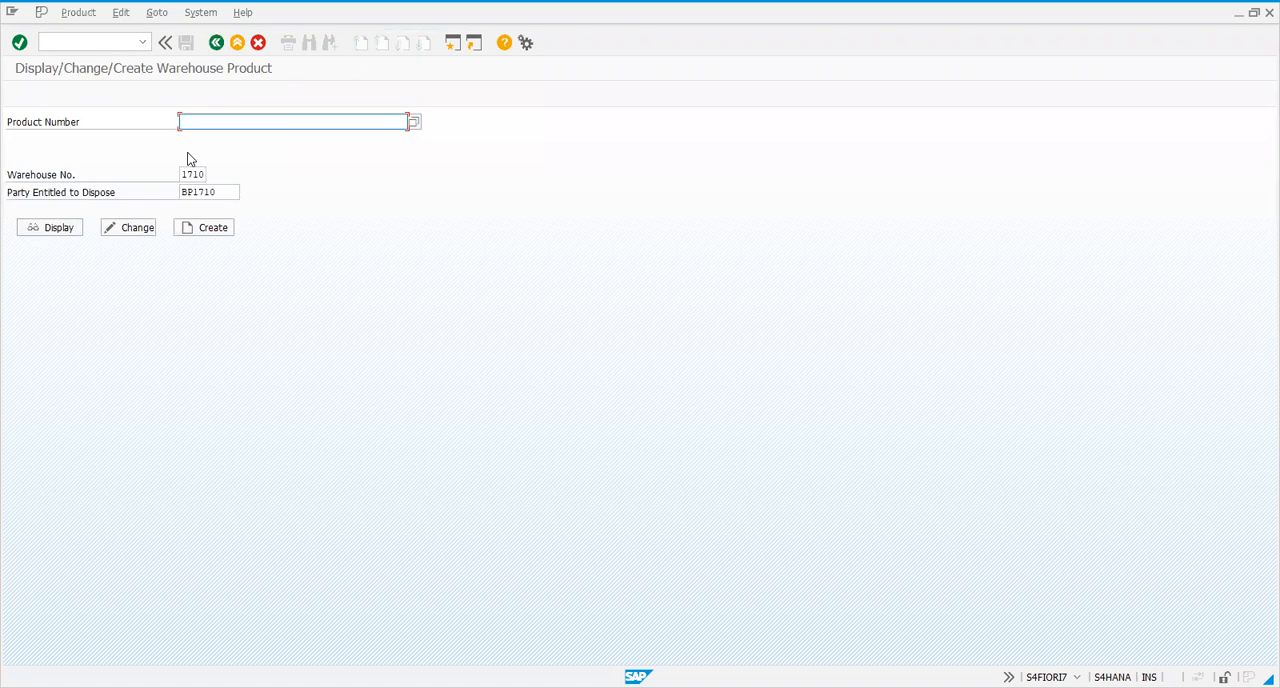
pyautogui.click(186, 121)
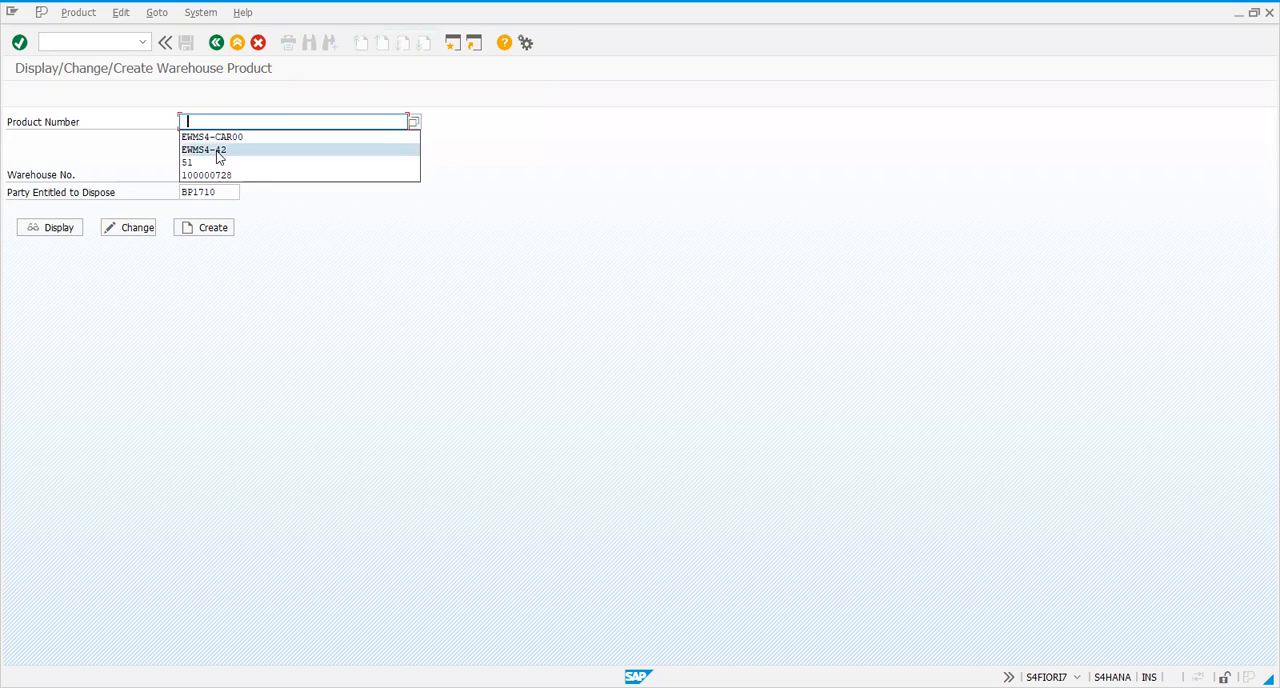
pyautogui.click(219, 151)
pyautogui.click(143, 229)
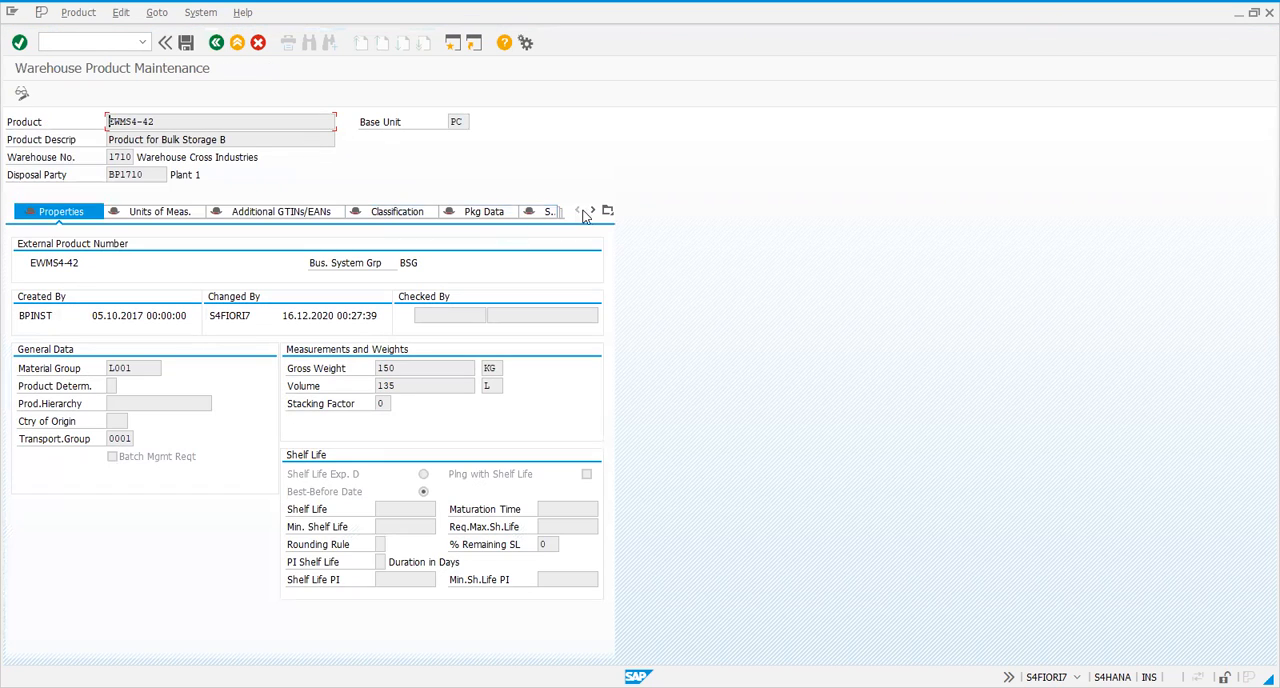
pyautogui.click(592, 210)
pyautogui.click(592, 210)
pyautogui.click(462, 213)
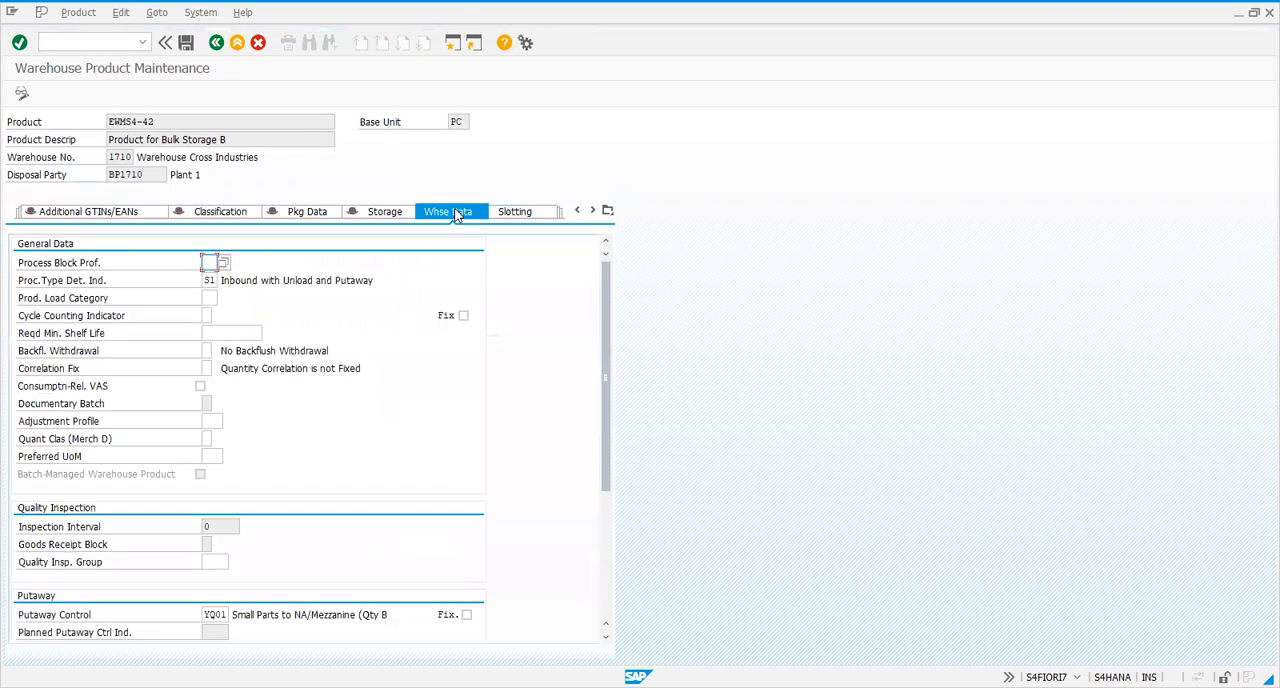
# Check the process type determination indicator and its description in the product's general warehouse data
pyautogui.click(211, 280)
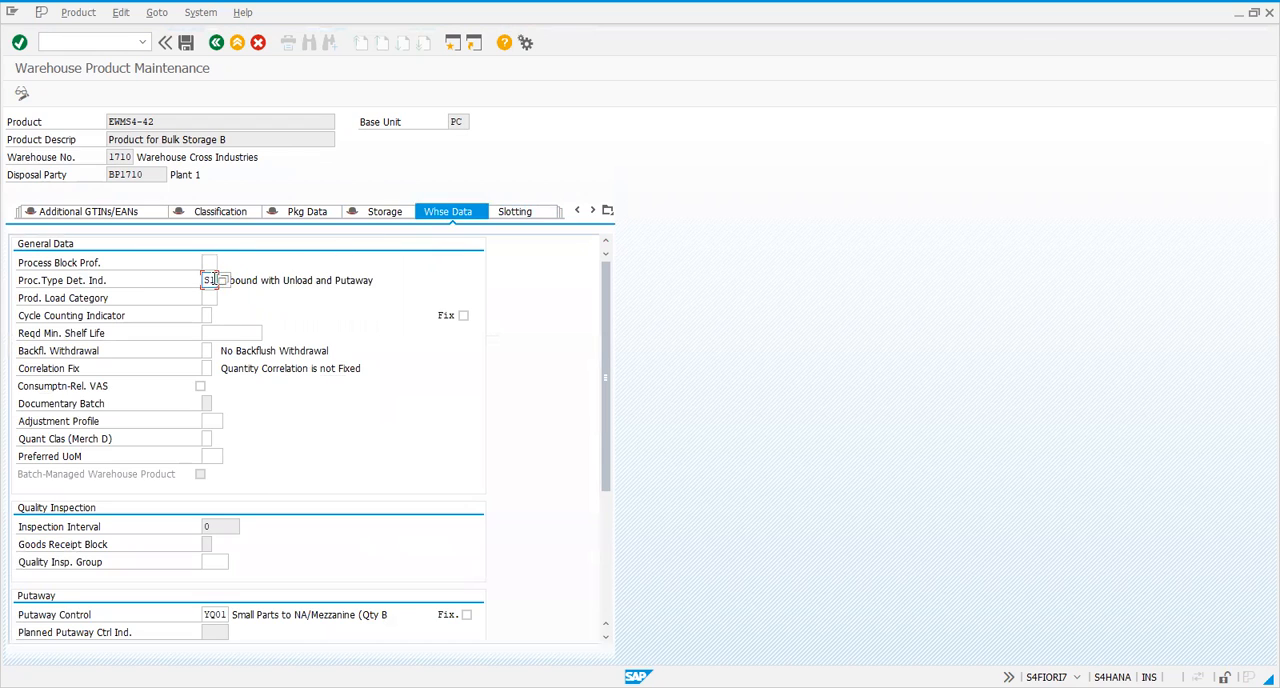
pyautogui.click(70, 282)
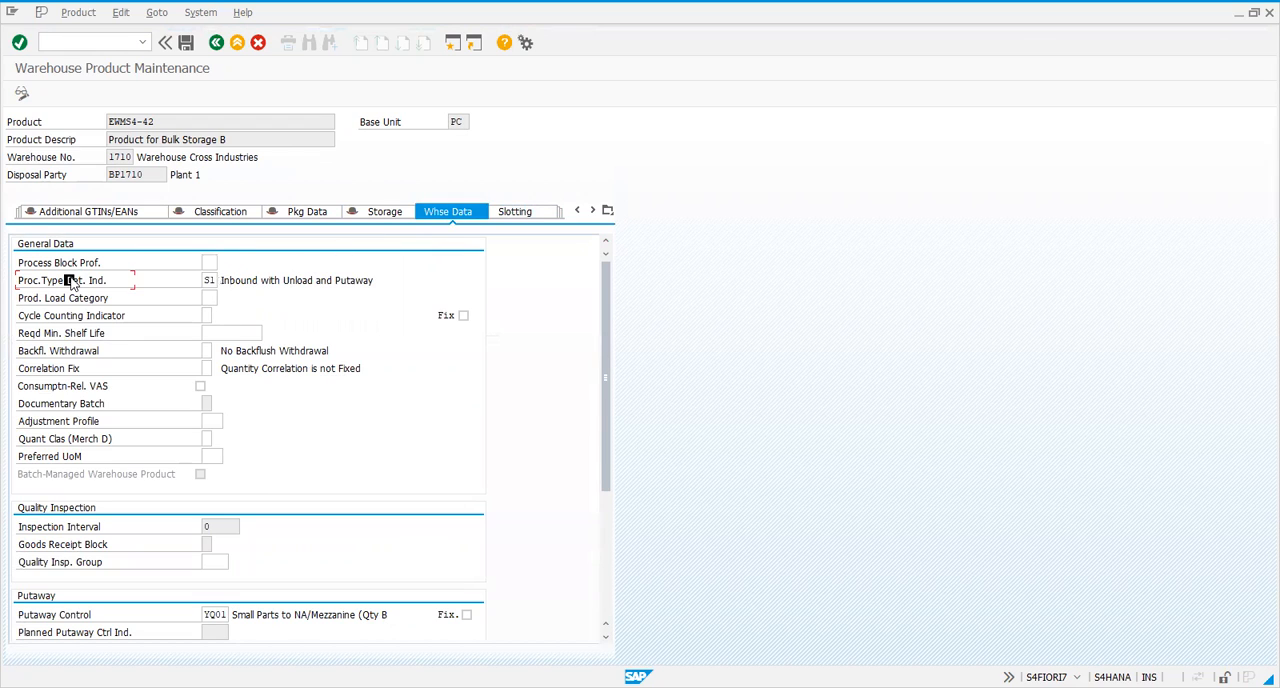
pyautogui.doubleClick(228, 281)
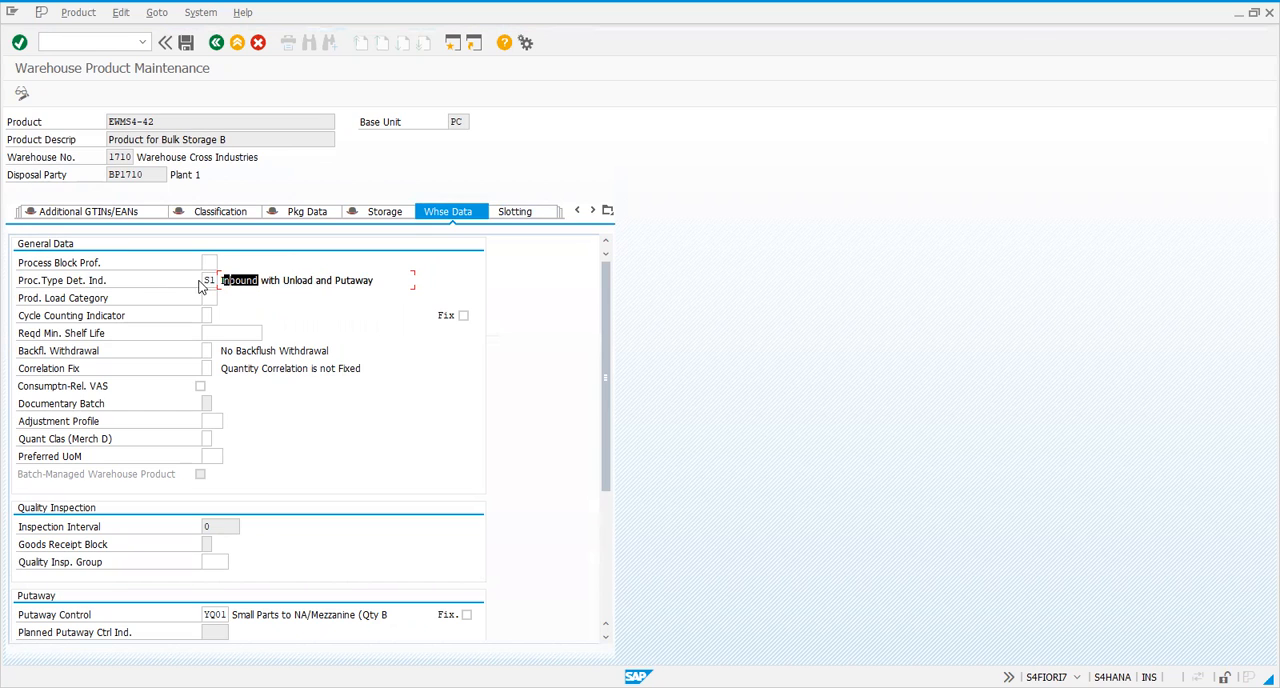
pyautogui.click(207, 281)
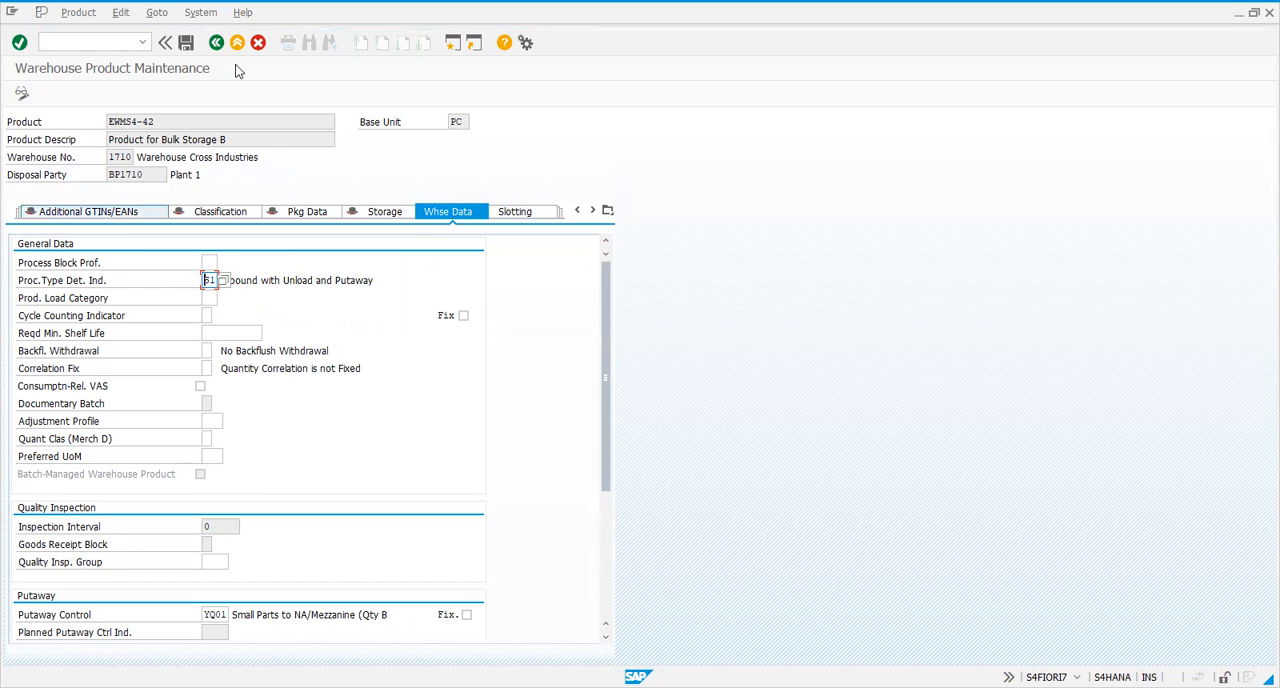
pyautogui.click(86, 39)
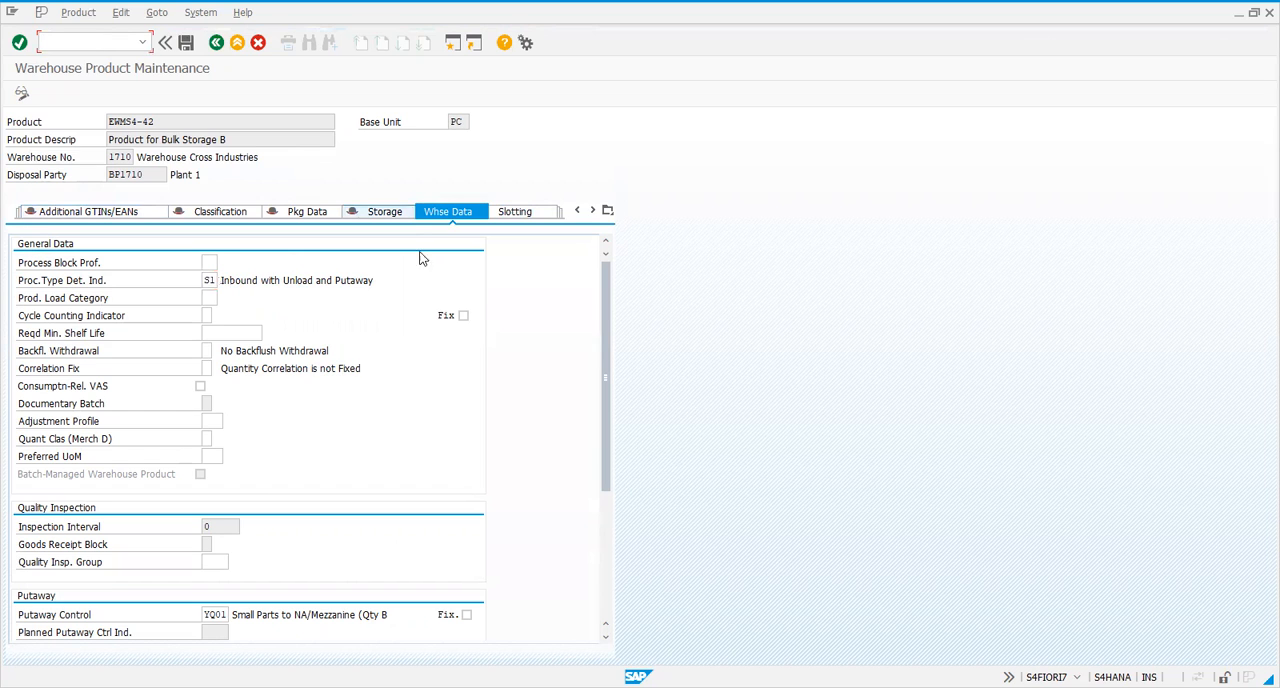
# Review the product's putaway and stock removal settings, including the staging area and door determination group
pyautogui.moveTo(603, 443); pyautogui.dragTo(583, 586)
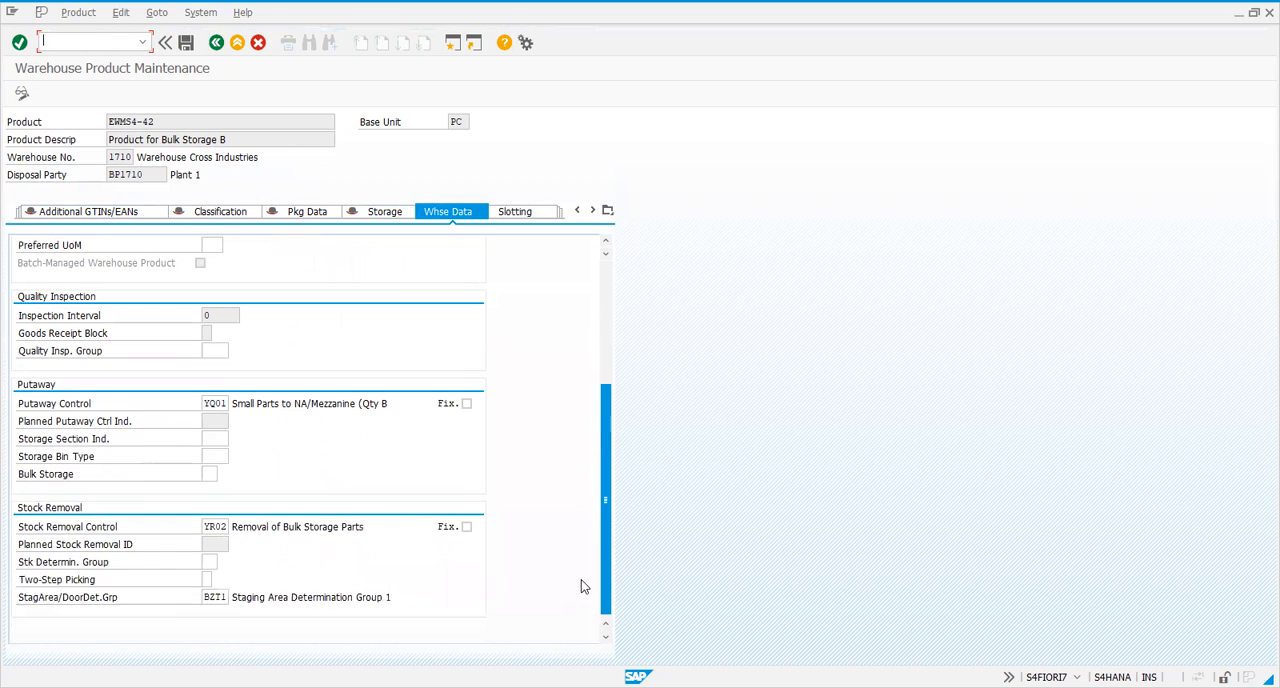
pyautogui.click(214, 597)
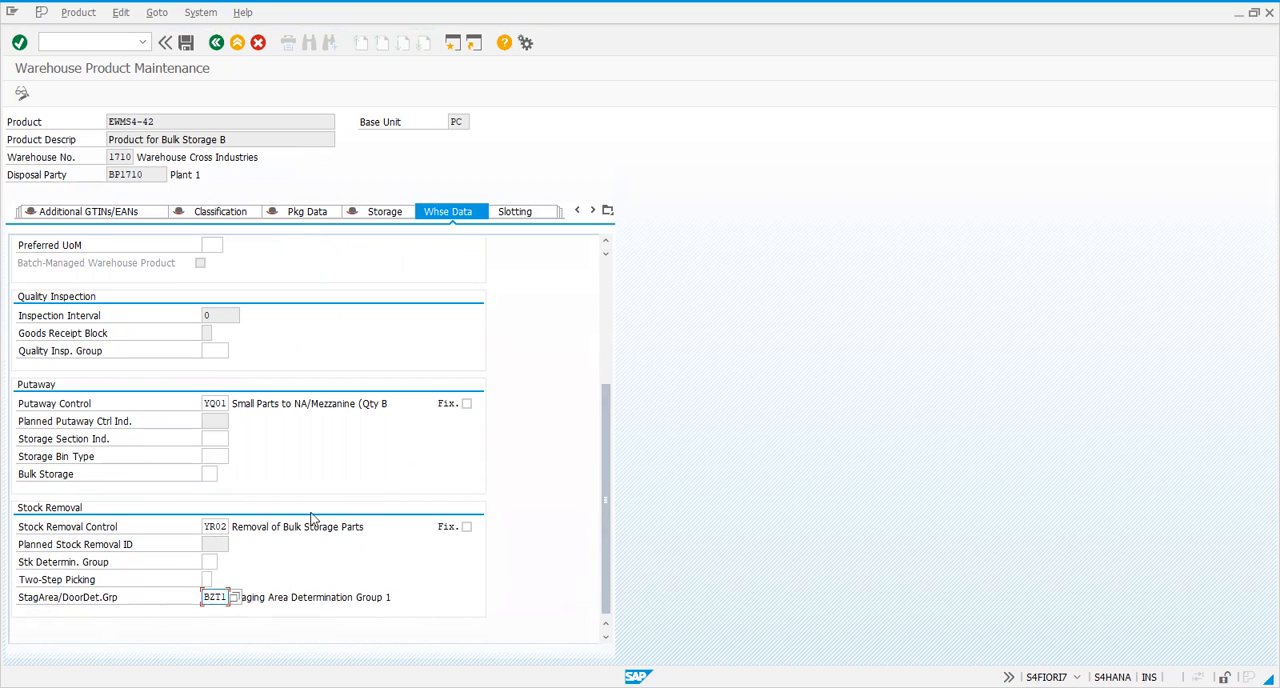
pyautogui.click(602, 293)
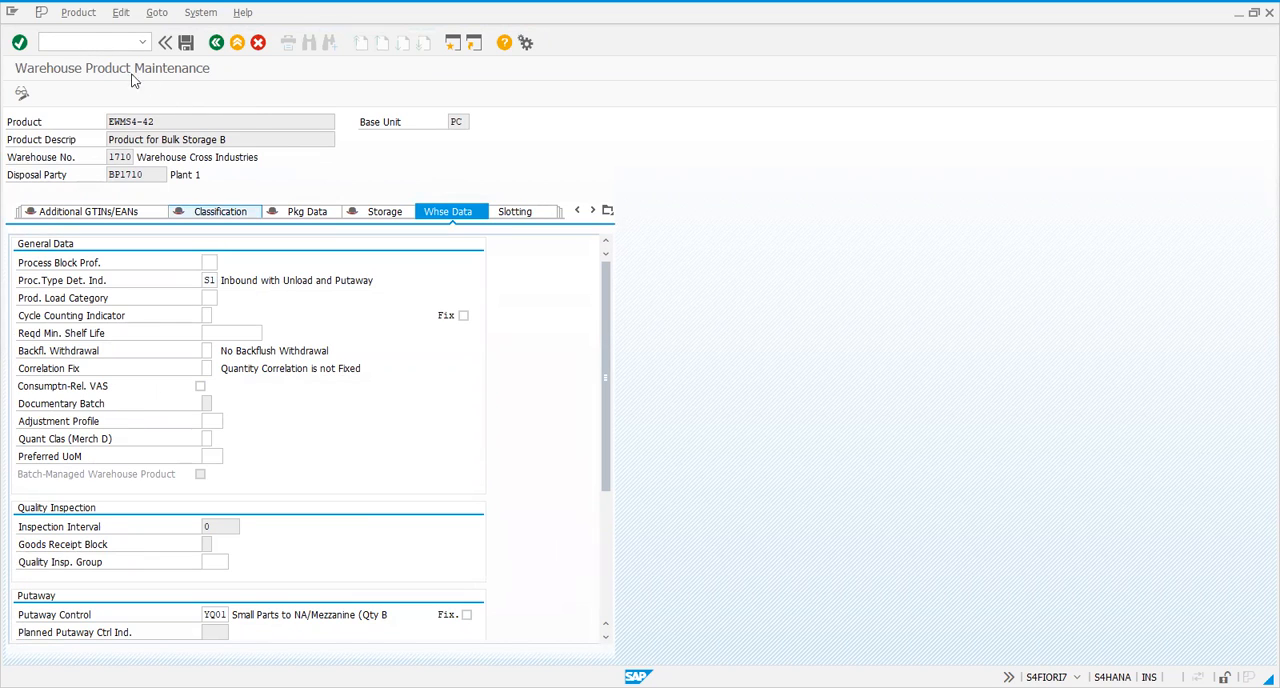
pyautogui.click(110, 38)
pyautogui.moveTo(605, 378); pyautogui.dragTo(593, 597)
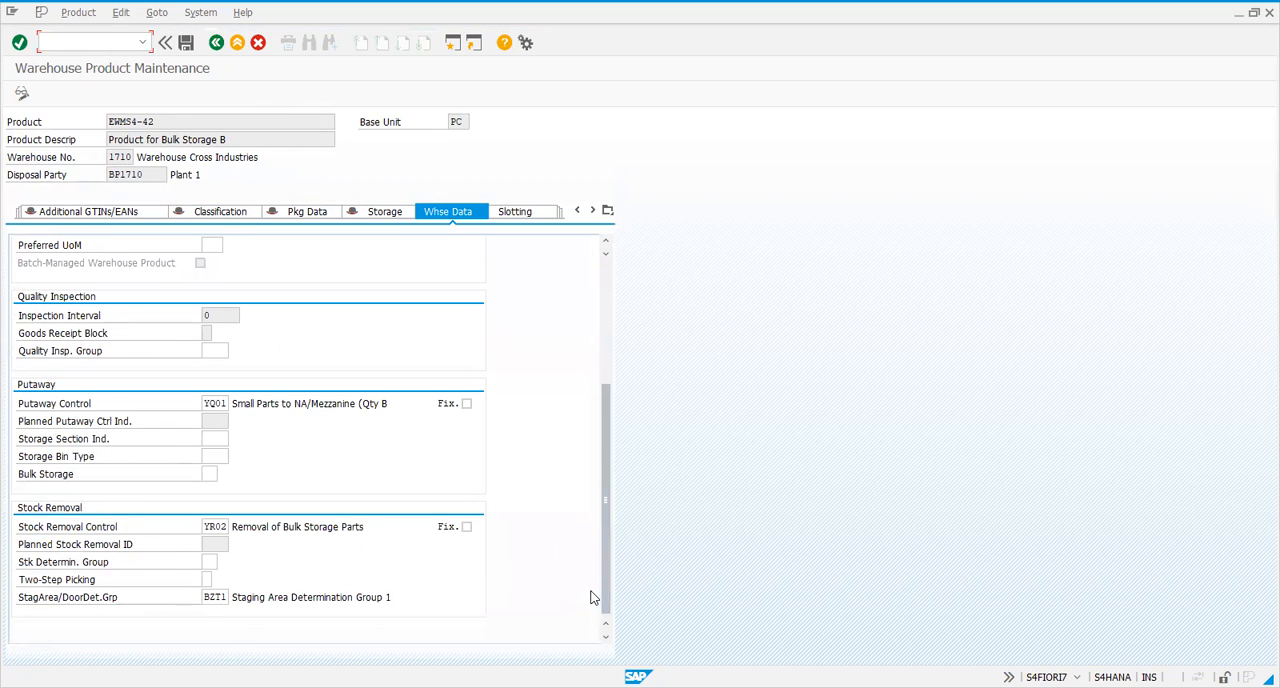